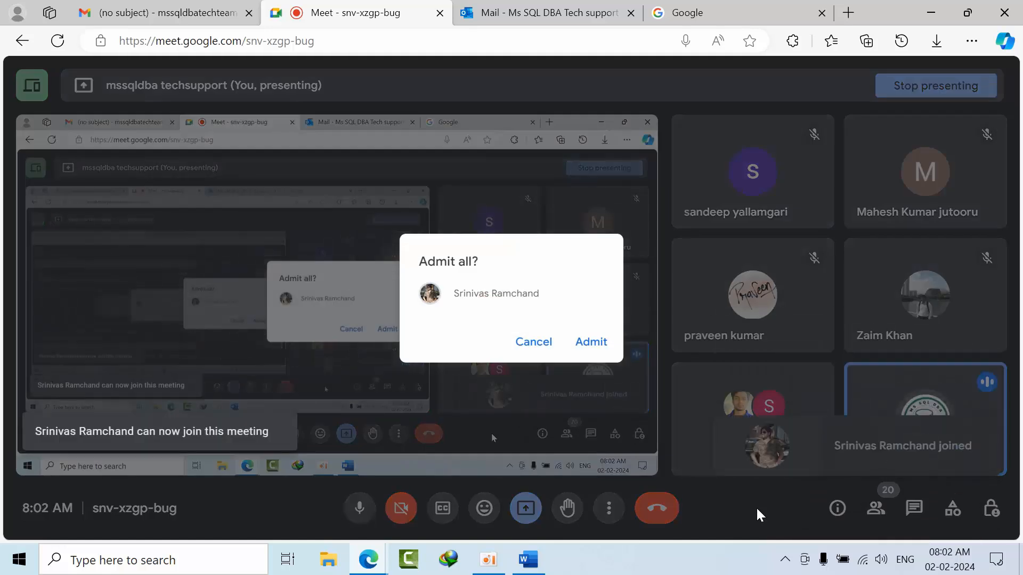
# Step: Admit the waiting participant into the Google Meet call
pyautogui.click(592, 341)
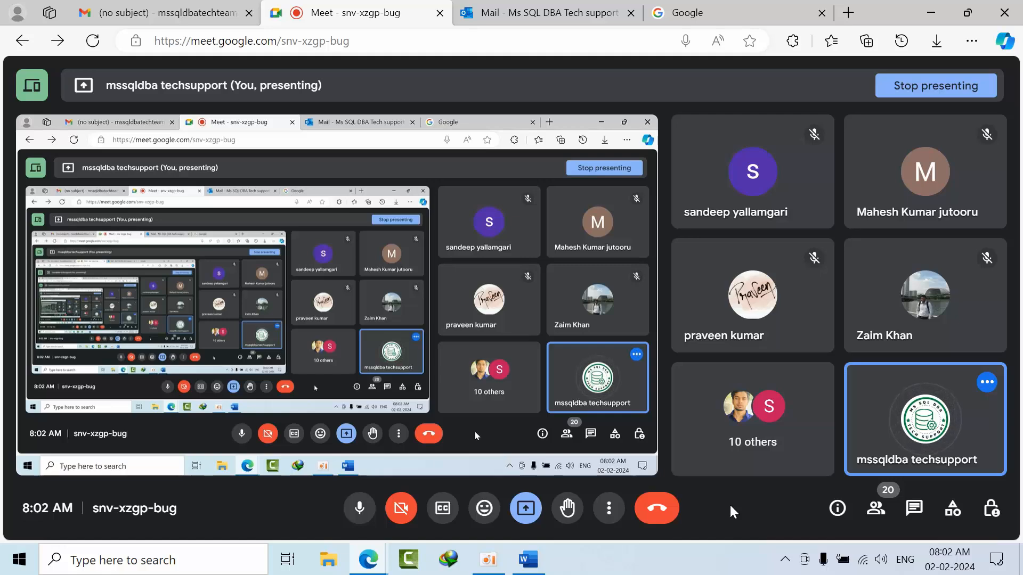
# Step: In Word, start a new left-aligned line below the title at 22-point font size
pyautogui.click(527, 557)
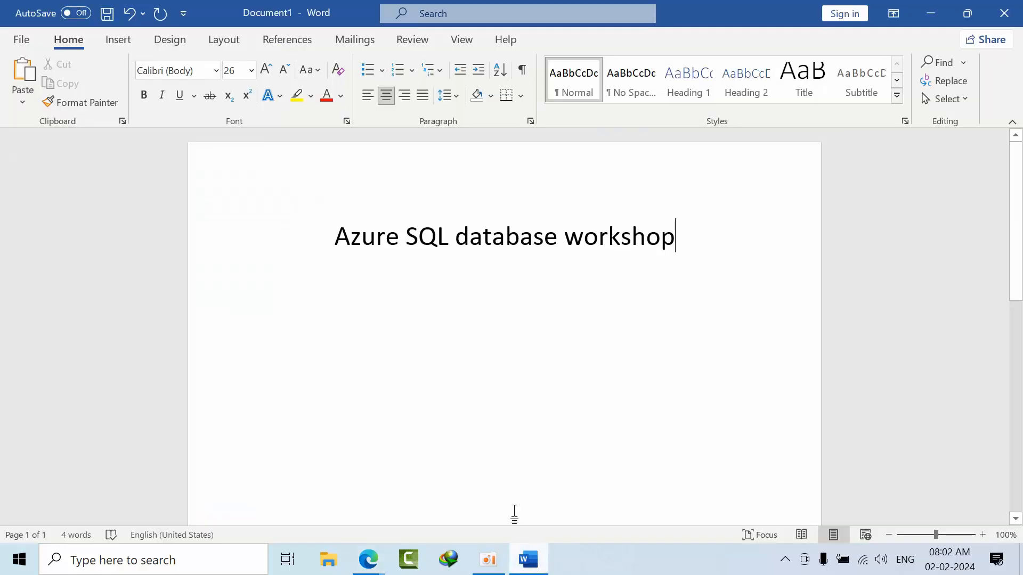
pyautogui.press('Return')
pyautogui.press('Return')
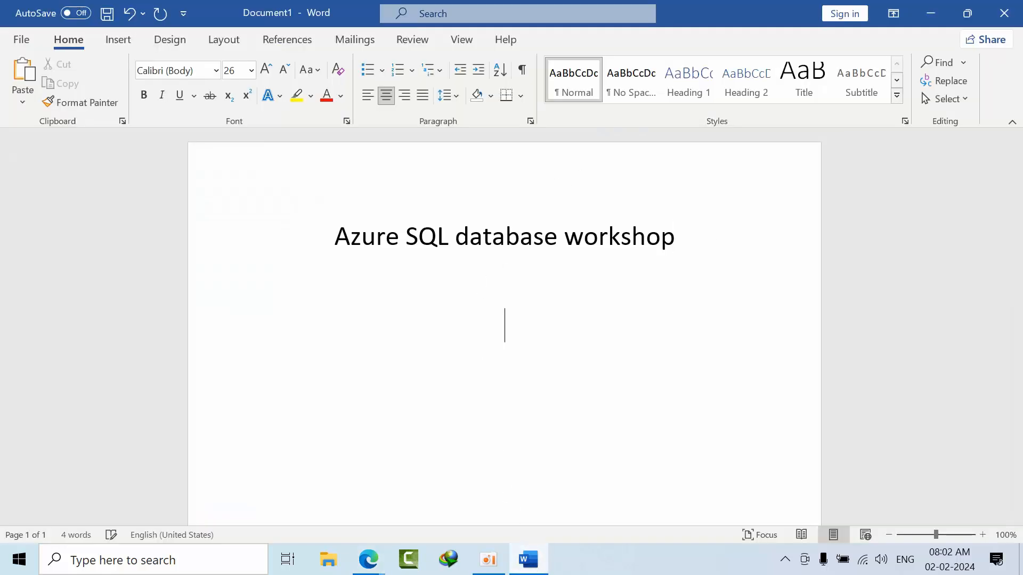
pyautogui.click(368, 96)
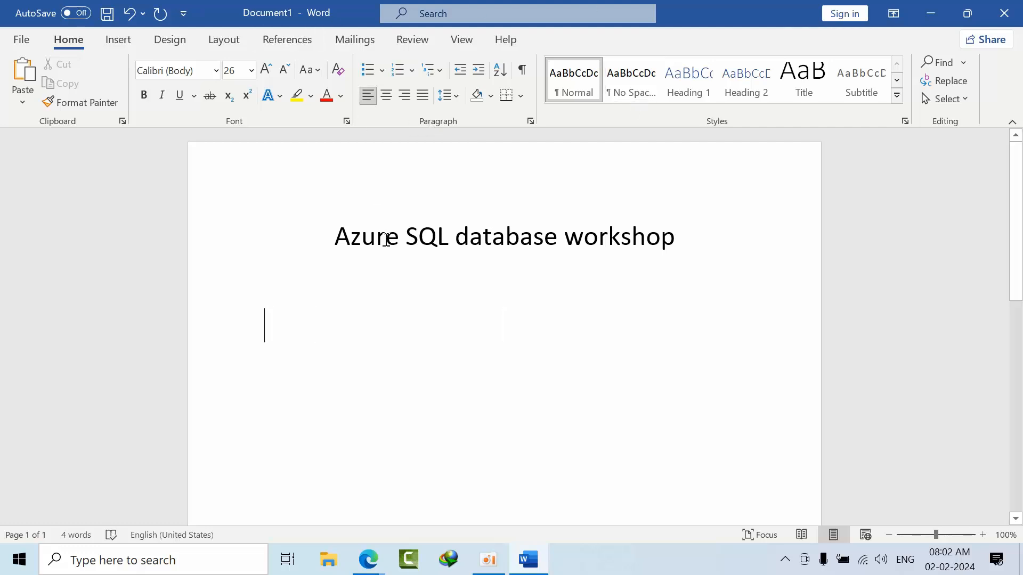
pyautogui.click(288, 69)
pyautogui.click(288, 69)
# Step: Type the list items 'On Prem sql server' and 'Sql server on linux' on separate lines
pyautogui.write('S')
pyautogui.press('BackSpace')
pyautogui.write('On Prem s')
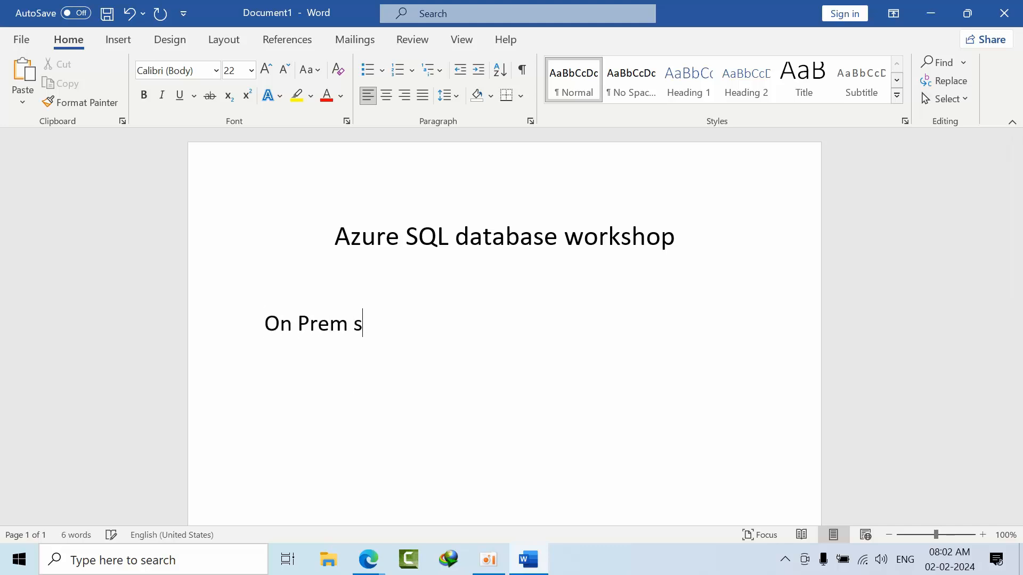
pyautogui.write('ql server')
pyautogui.press('Return')
pyautogui.write('Sql server')
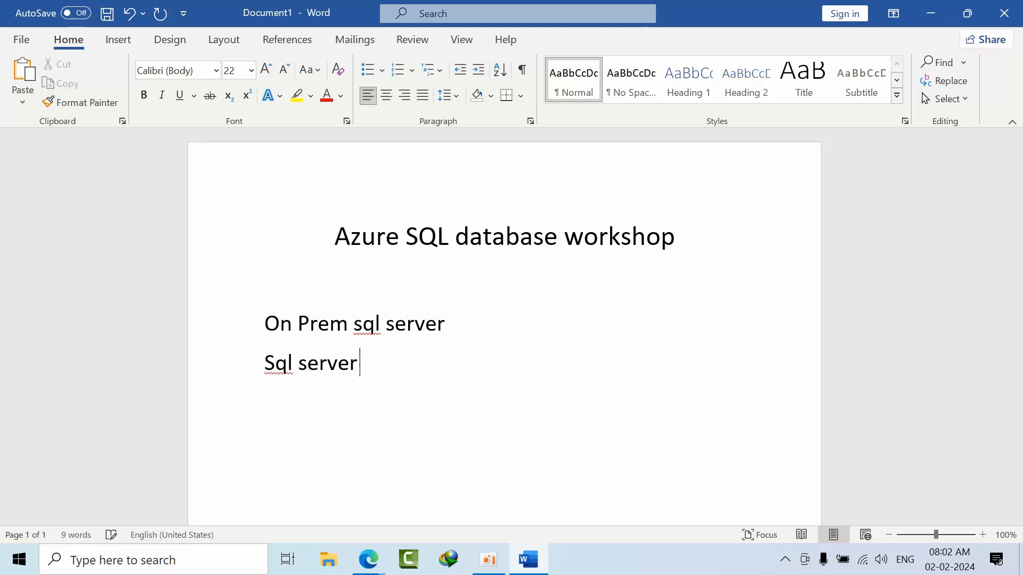
pyautogui.write(' on linuxx=')
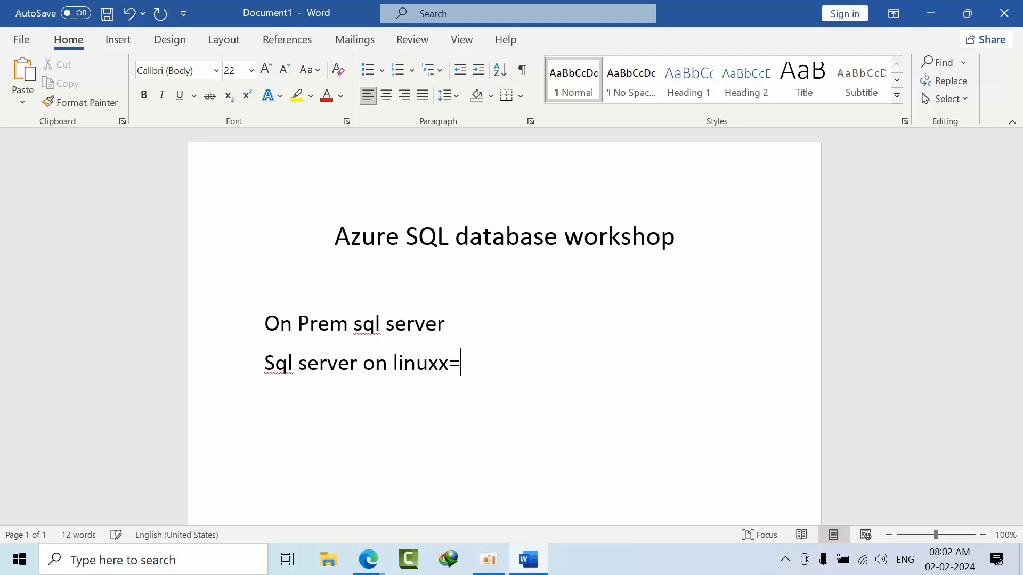
pyautogui.press('BackSpace')
# Step: Add 'Sql server on azure vm', 'Sql server managed instance' and 'azure sql database' lines
pyautogui.press('BackSpace')
pyautogui.press('Return')
pyautogui.write('a')
pyautogui.press('BackSpace')
pyautogui.write('Sql server o')
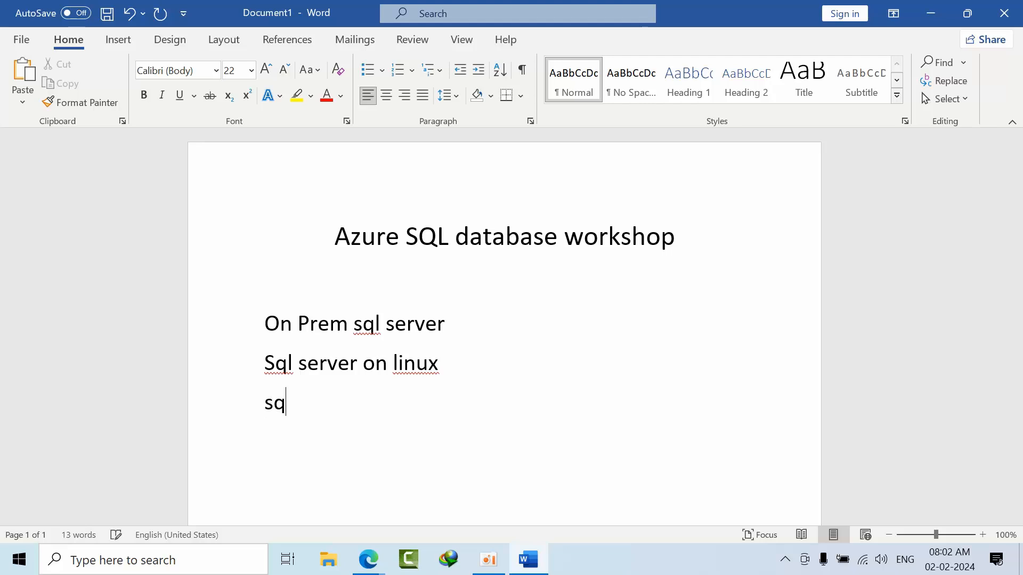
pyautogui.write('n ')
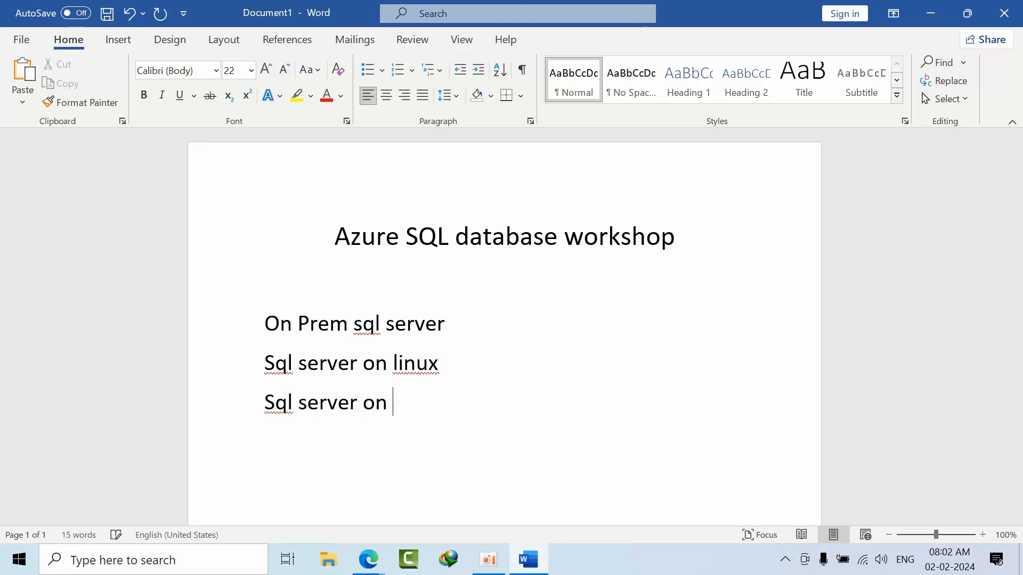
pyautogui.write('azure vm')
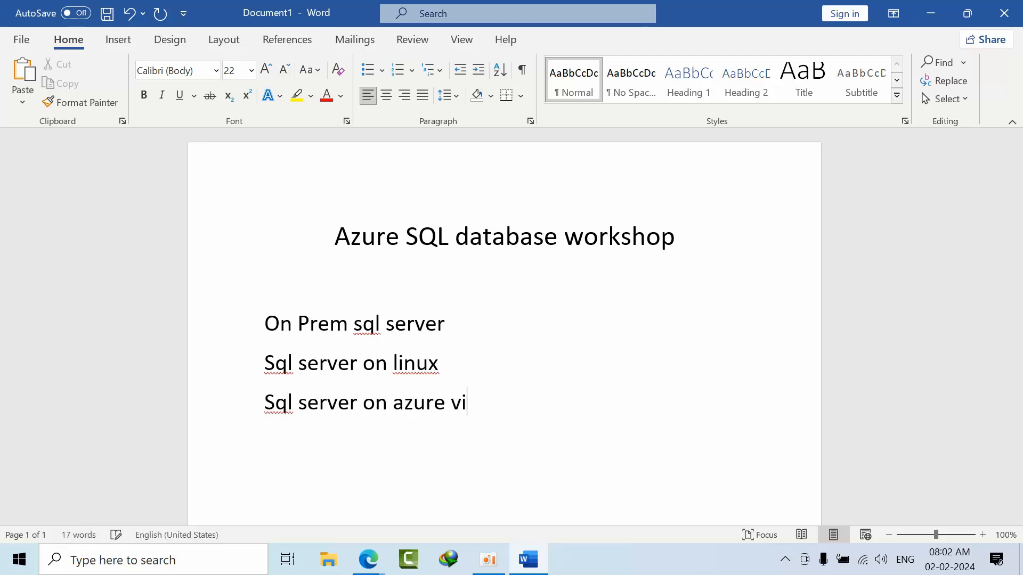
pyautogui.press('Return')
pyautogui.write('Sql server ma')
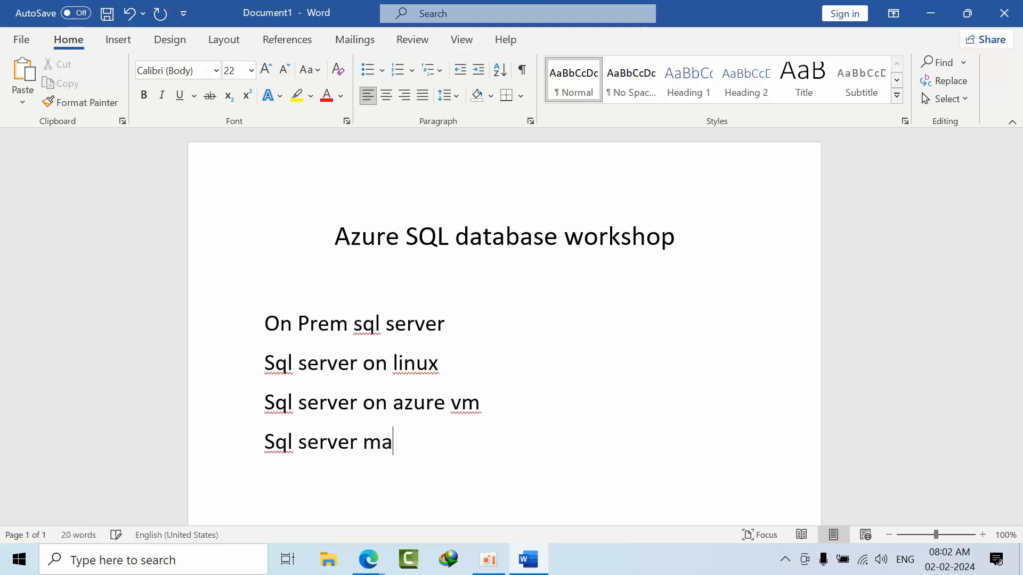
pyautogui.write('naged instance')
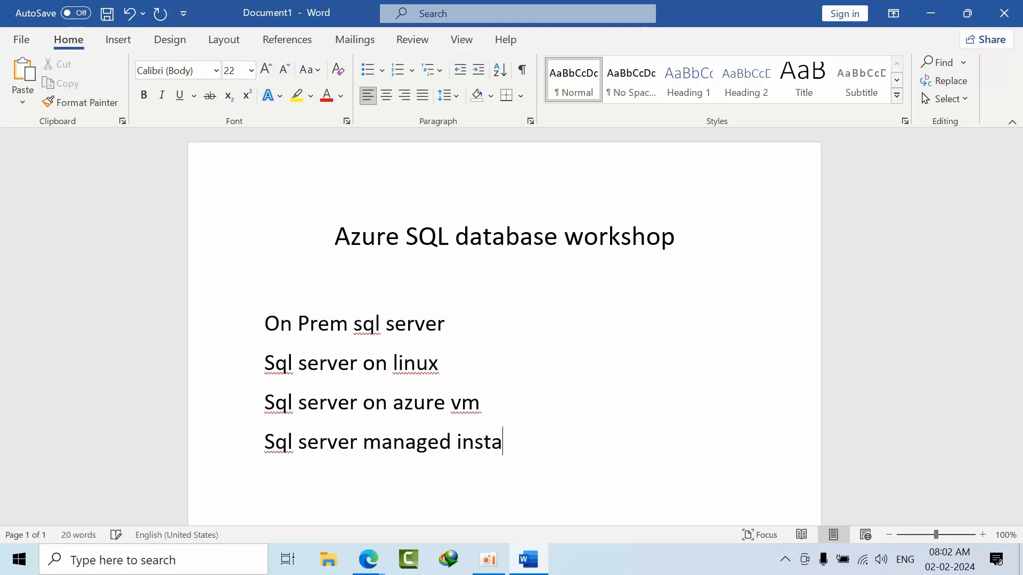
pyautogui.press('Return')
pyautogui.write('sql s')
pyautogui.press('BackSpace')
pyautogui.press('BackSpace')
pyautogui.press('BackSpace')
pyautogui.press('BackSpace')
pyautogui.press('BackSpace')
pyautogui.write('azur')
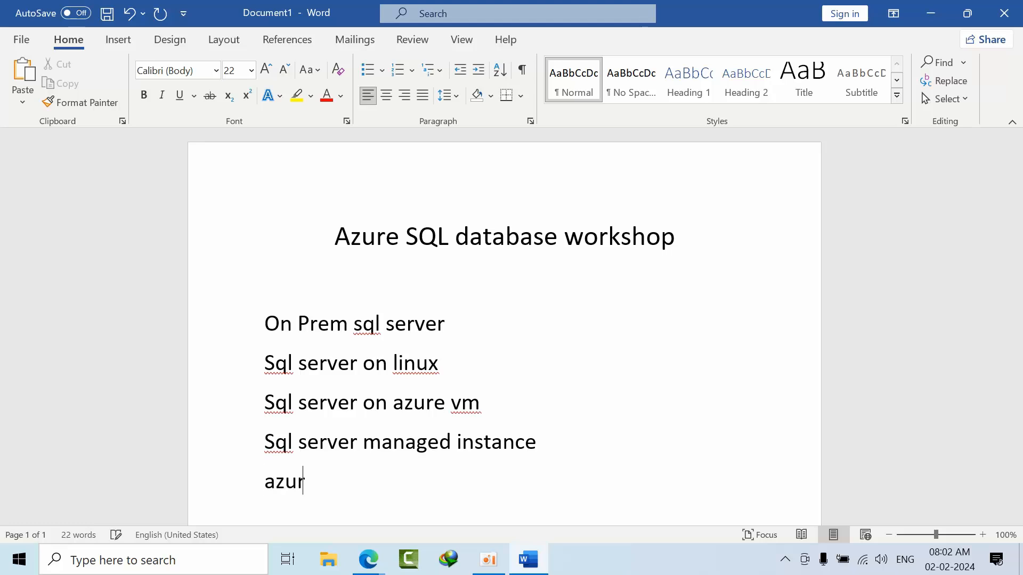
pyautogui.write('e sql database')
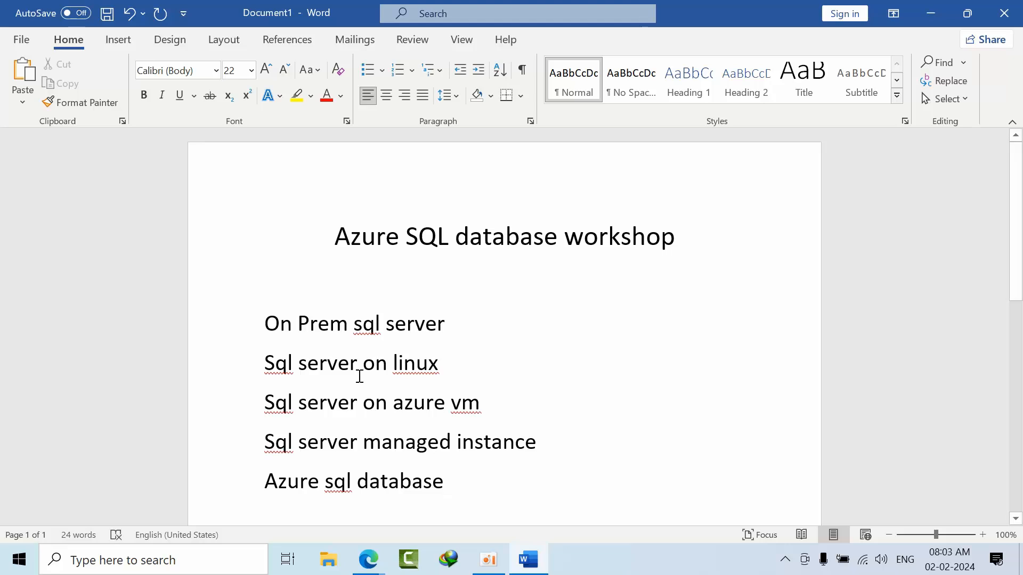
pyautogui.scroll(-3, 359, 375)
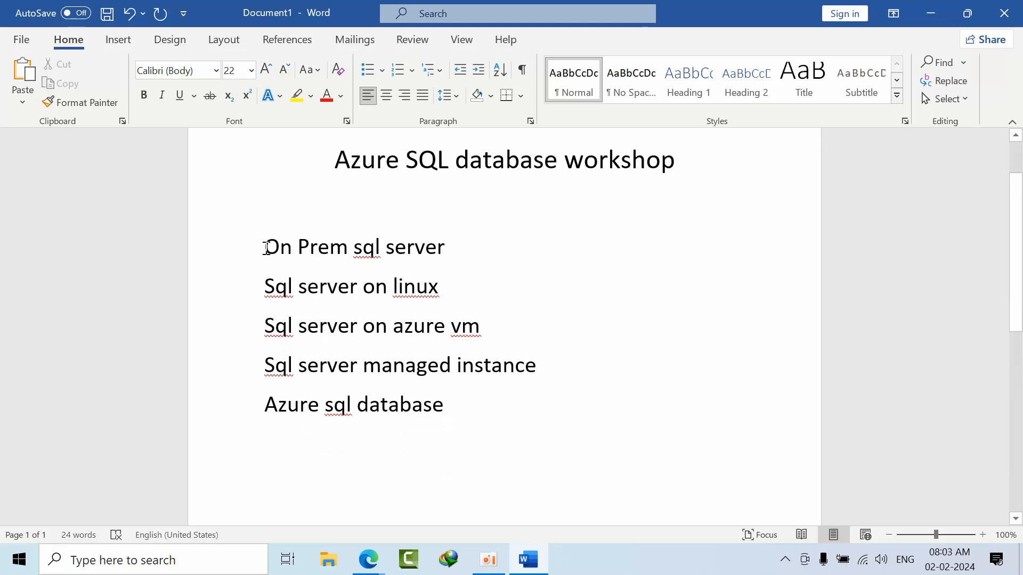
pyautogui.moveTo(265, 246); pyautogui.dragTo(462, 258)
pyautogui.moveTo(483, 428); pyautogui.dragTo(231, 280)
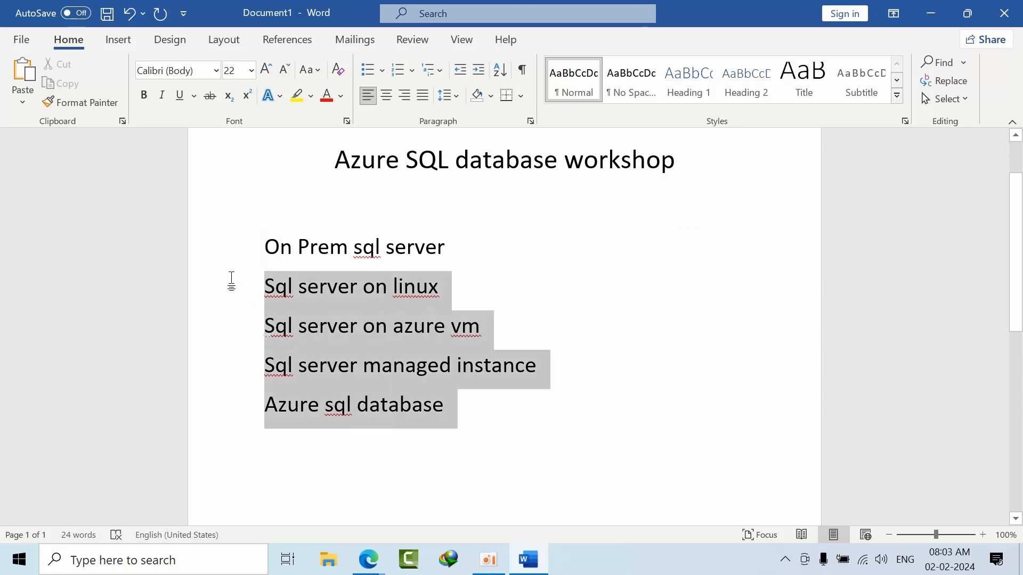
pyautogui.click(511, 471)
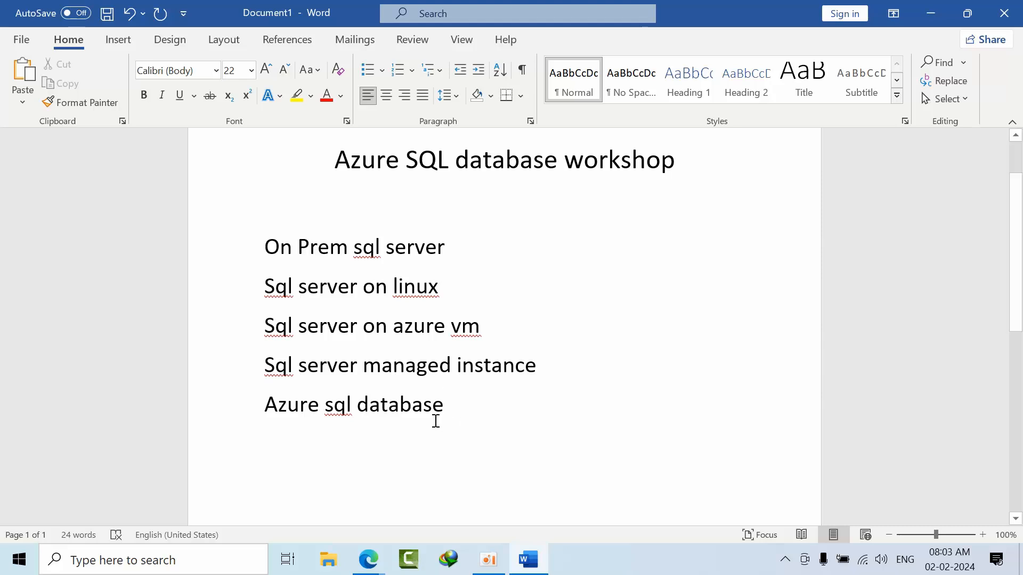
pyautogui.scroll(-3, 482, 446)
pyautogui.press('Return')
pyautogui.press('Return')
pyautogui.press('Return')
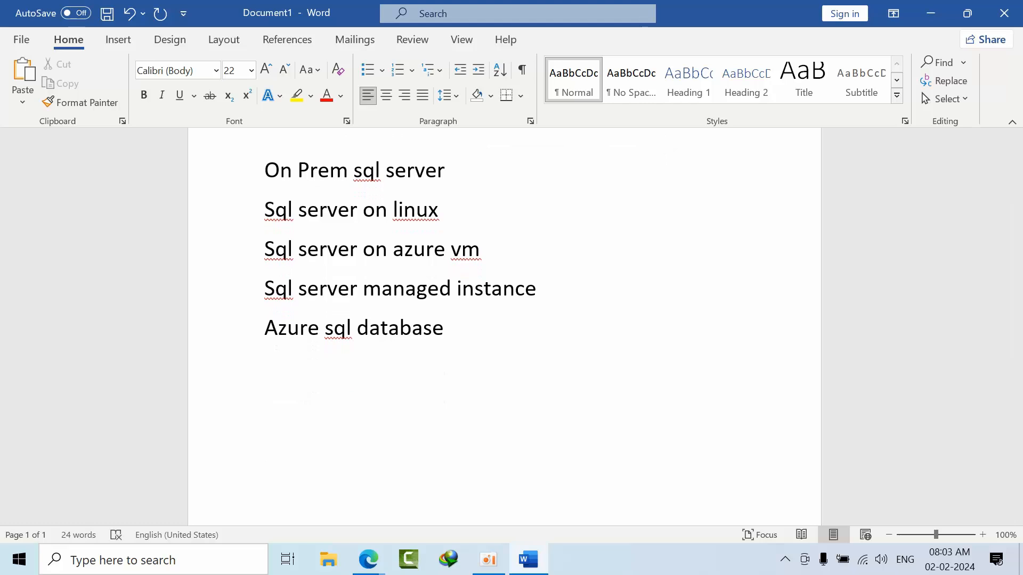
pyautogui.scroll(4, 487, 441)
pyautogui.click(487, 328)
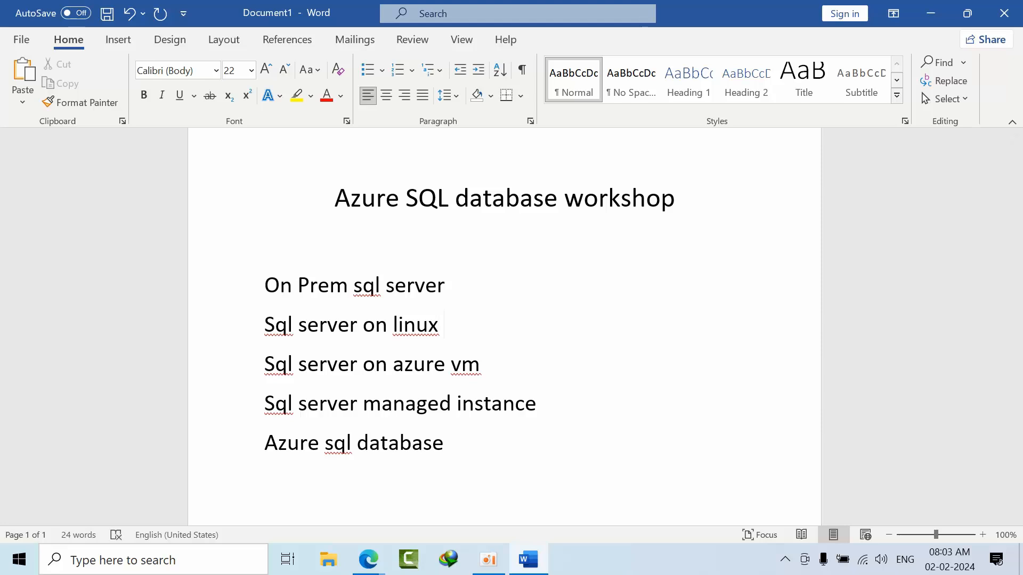
pyautogui.scroll(-1, 330, 382)
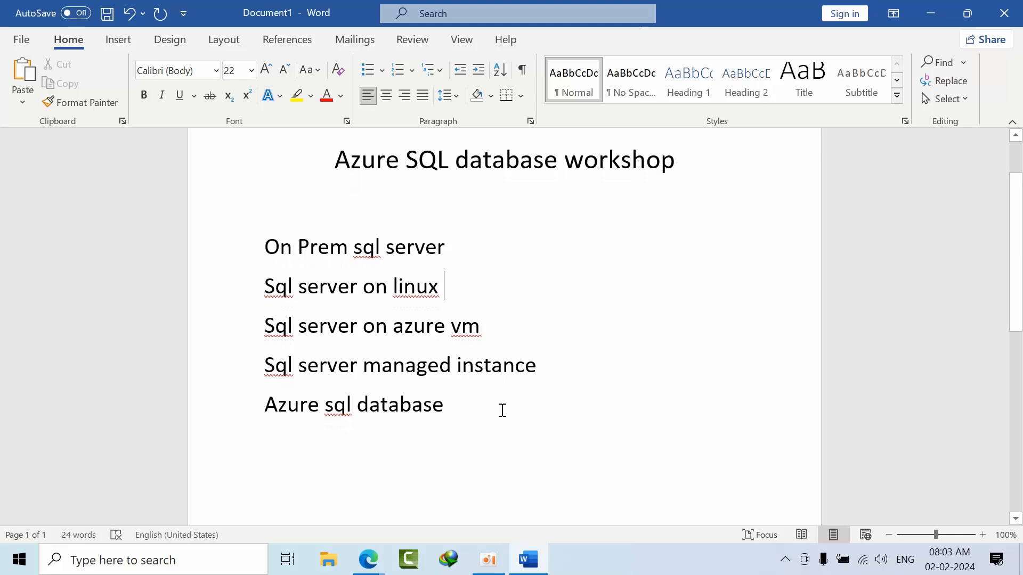
# Step: Type IAAS, PAAS and SAAS on separate lines below the SQL Server list
pyautogui.press('Return')
pyautogui.press('Return')
pyautogui.write('IASS')
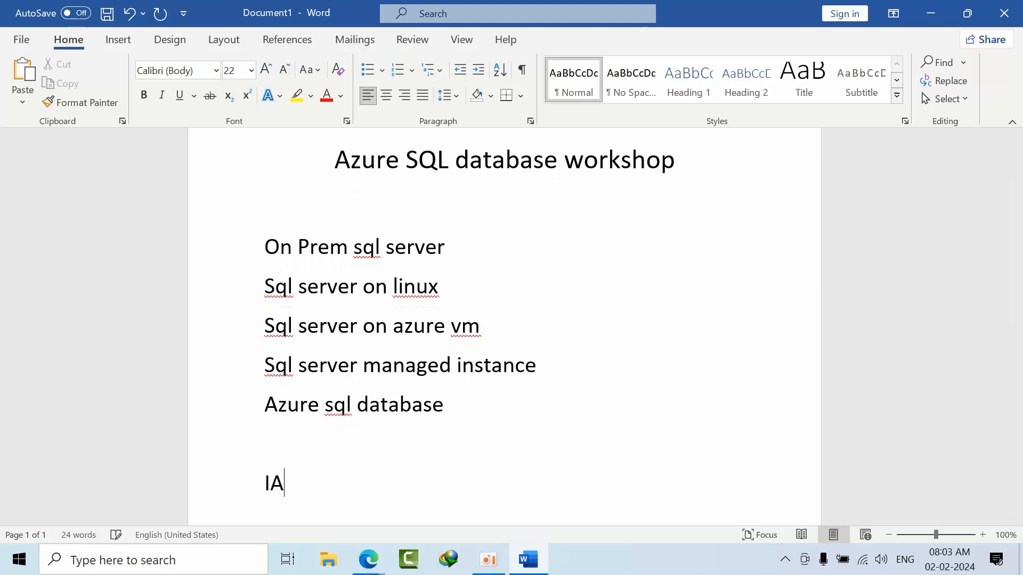
pyautogui.press('BackSpace')
pyautogui.press('BackSpace')
pyautogui.write('AS')
pyautogui.press('Return')
pyautogui.write('PASS')
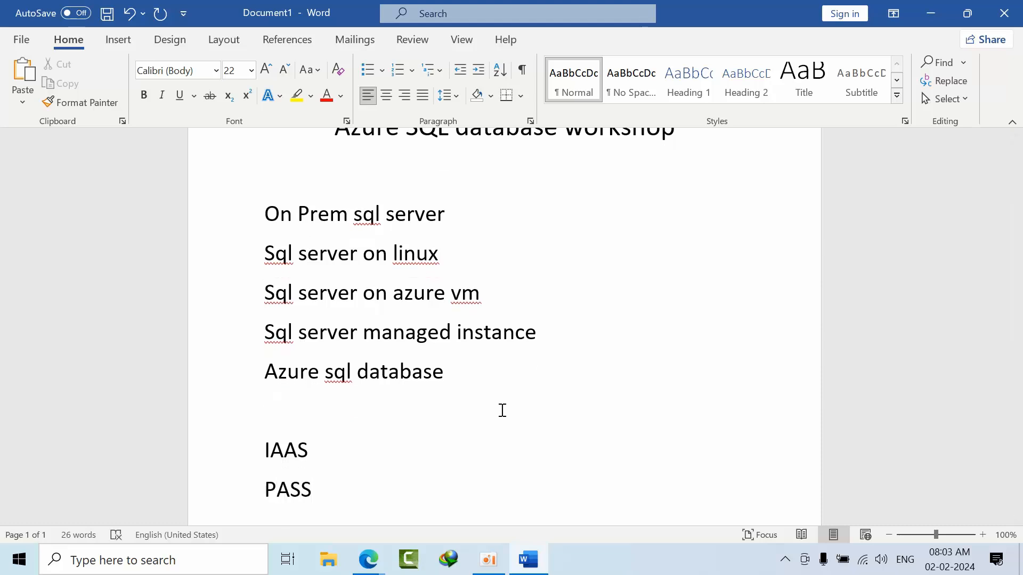
pyautogui.press('BackSpace')
pyautogui.press('BackSpace')
pyautogui.write('AS')
pyautogui.press('Return')
pyautogui.write('SASS+')
pyautogui.press('BackSpace')
pyautogui.press('BackSpace')
pyautogui.press('BackSpace')
pyautogui.write('AS')
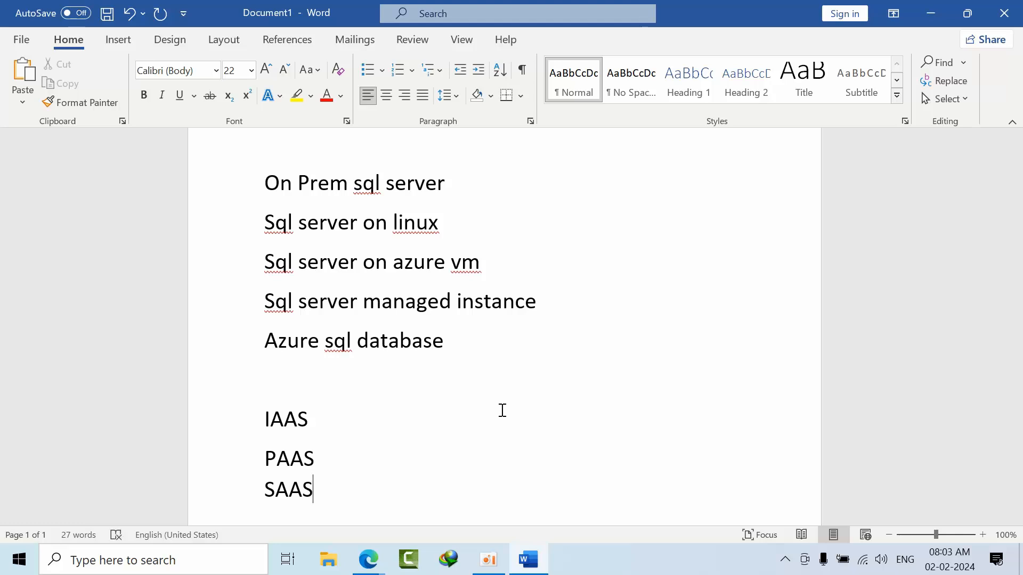
# Step: Highlight the IAAS, PAAS and SAAS lines, then the azure vm through Azure sql database lines
pyautogui.click(254, 419)
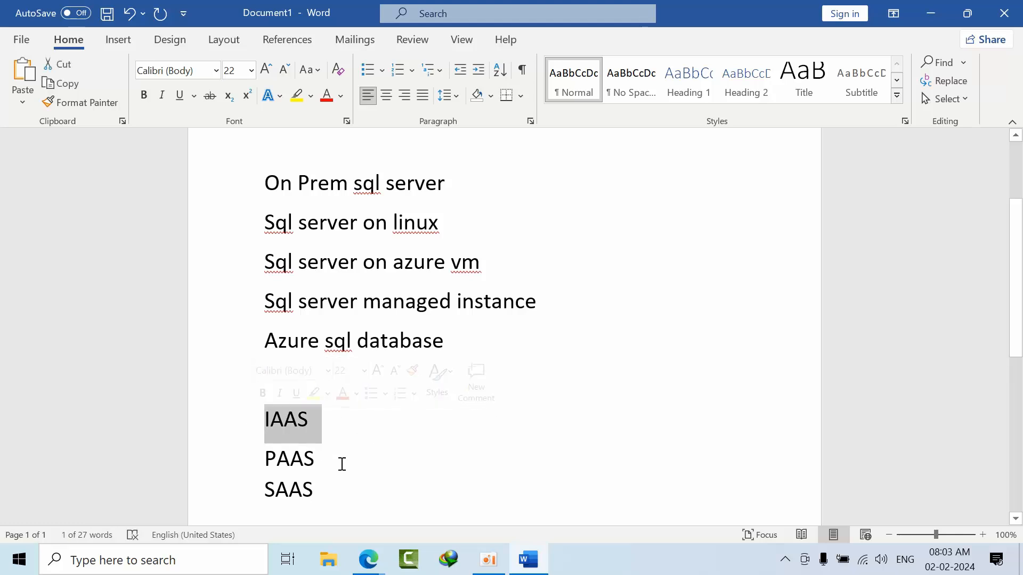
pyautogui.doubleClick(288, 469)
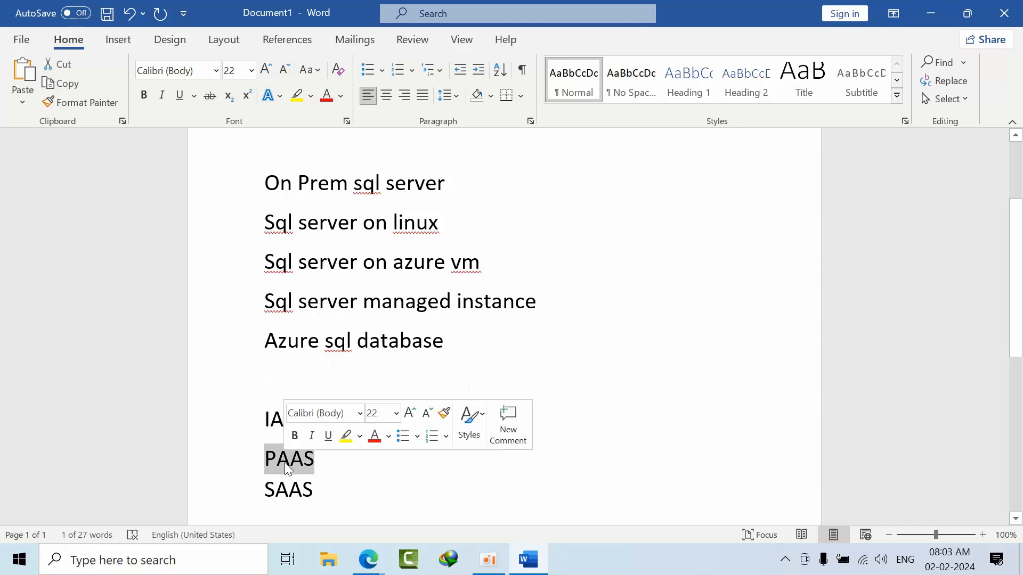
pyautogui.keyDown('shift'); pyautogui.click(298, 490); pyautogui.keyUp('shift')
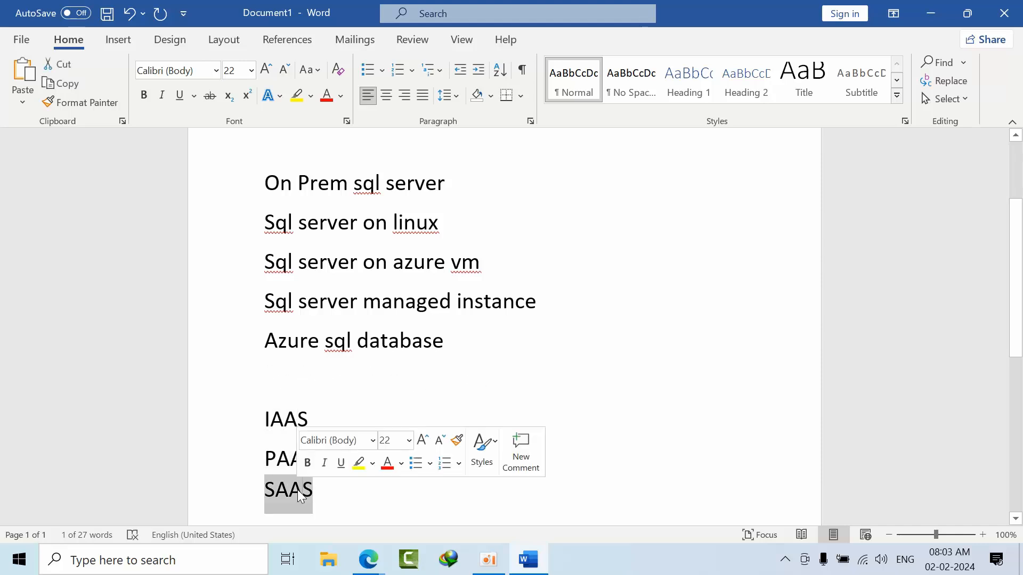
pyautogui.click(285, 495)
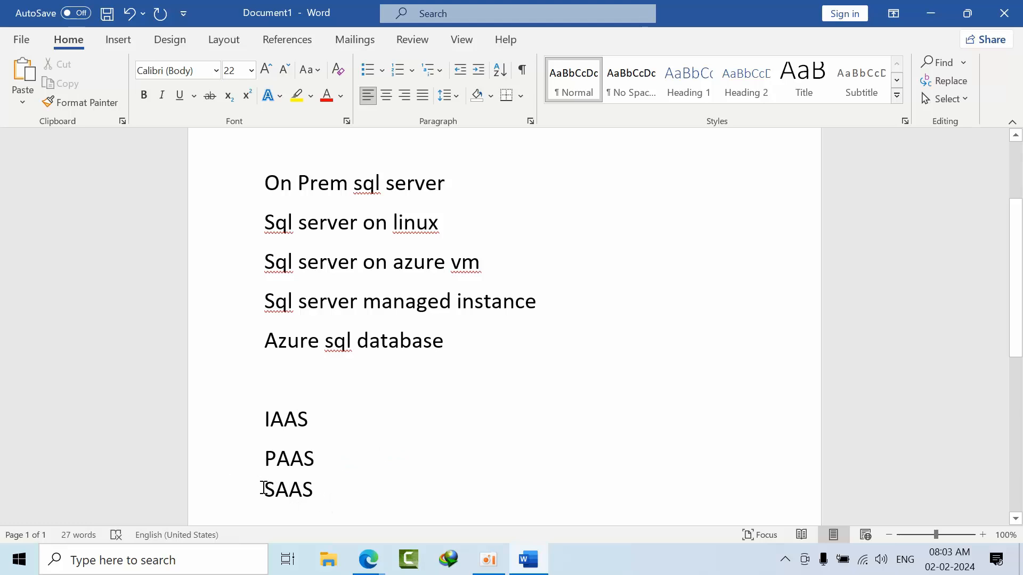
pyautogui.moveTo(264, 489); pyautogui.dragTo(335, 496)
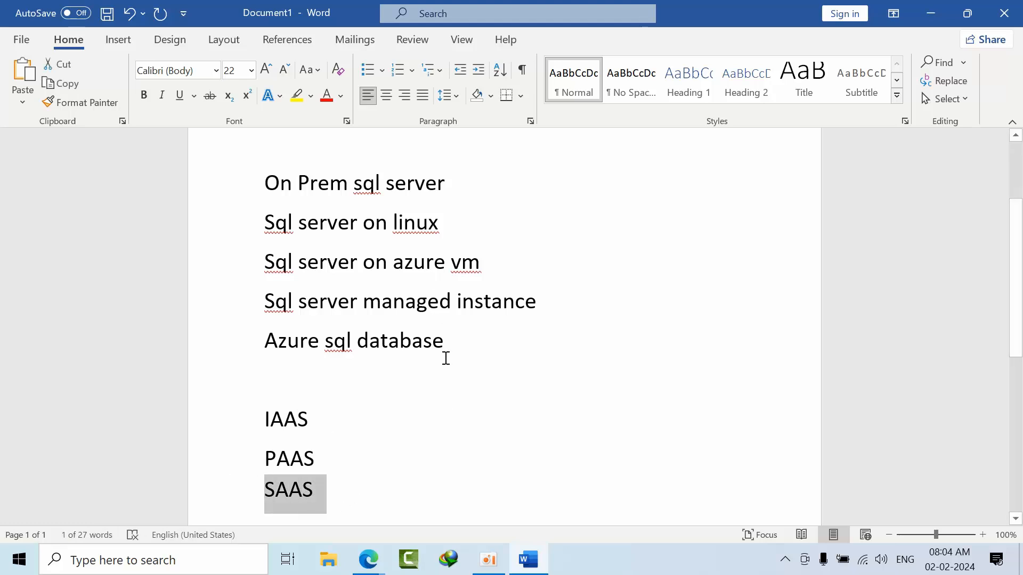
pyautogui.moveTo(453, 350); pyautogui.dragTo(226, 272)
# Step: Label azure vm '--IAAS', managed instance '--PAAS', and Azure sql database '-PAAS -->'
pyautogui.click(522, 267)
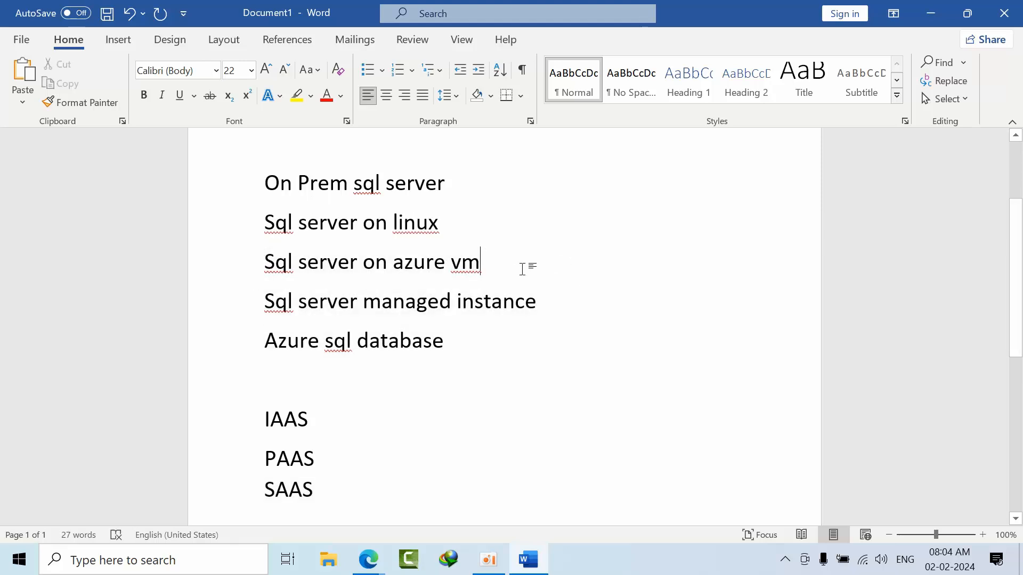
pyautogui.write('-')
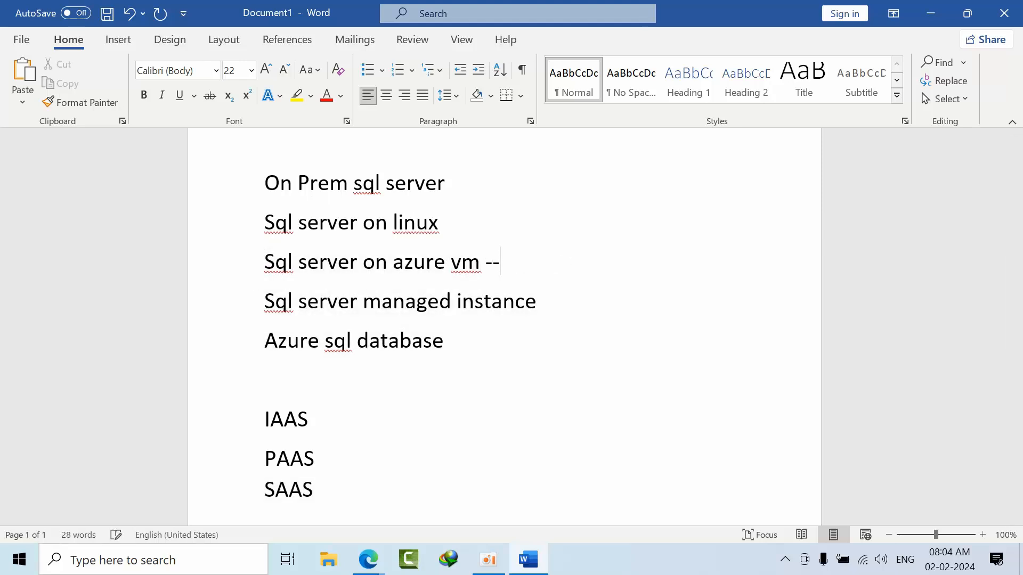
pyautogui.write('-IAAS')
pyautogui.press('Down')
pyautogui.write('--PAS')
pyautogui.press('BackSpace')
pyautogui.write('AS')
pyautogui.click(482, 342)
pyautogui.write('-PAS')
pyautogui.press('BackSpace')
pyautogui.write('AS ')
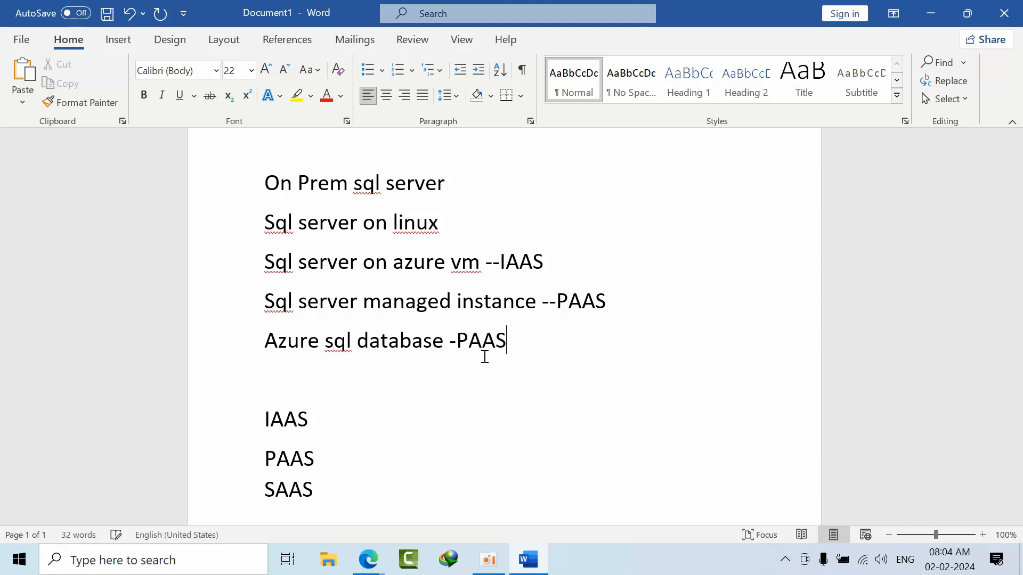
pyautogui.write('-')
pyautogui.write('->')
# Step: Add 'DBAAS' after the arrow on the Azure sql database line
pyautogui.moveTo(575, 357); pyautogui.dragTo(243, 310)
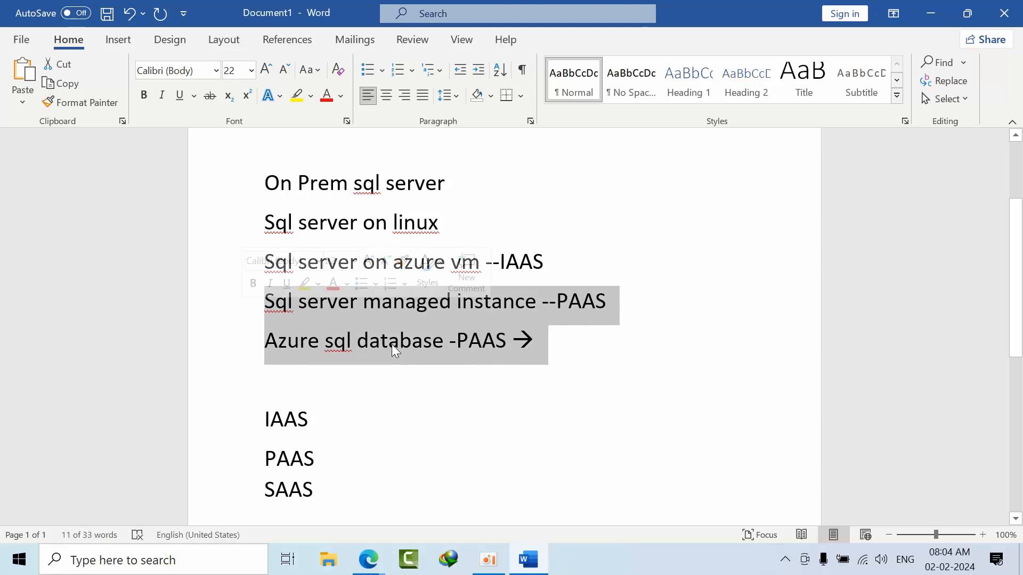
pyautogui.click(415, 346)
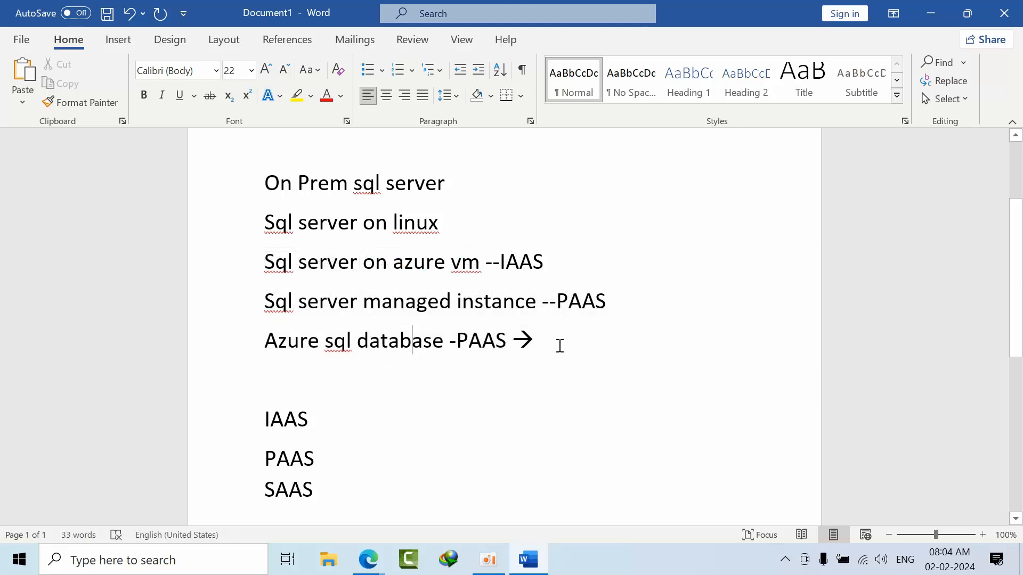
pyautogui.moveTo(268, 341); pyautogui.dragTo(435, 350)
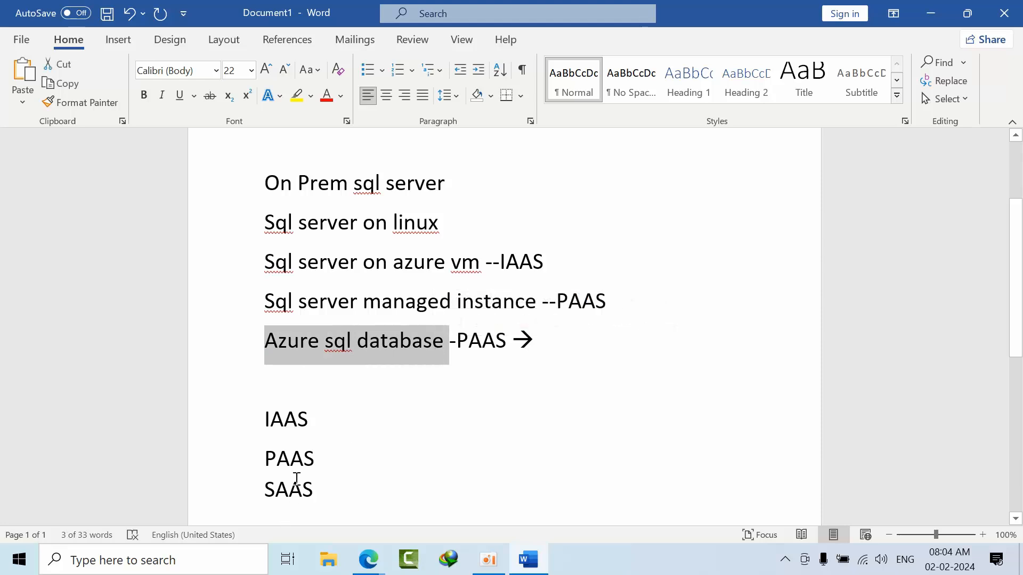
pyautogui.click(583, 346)
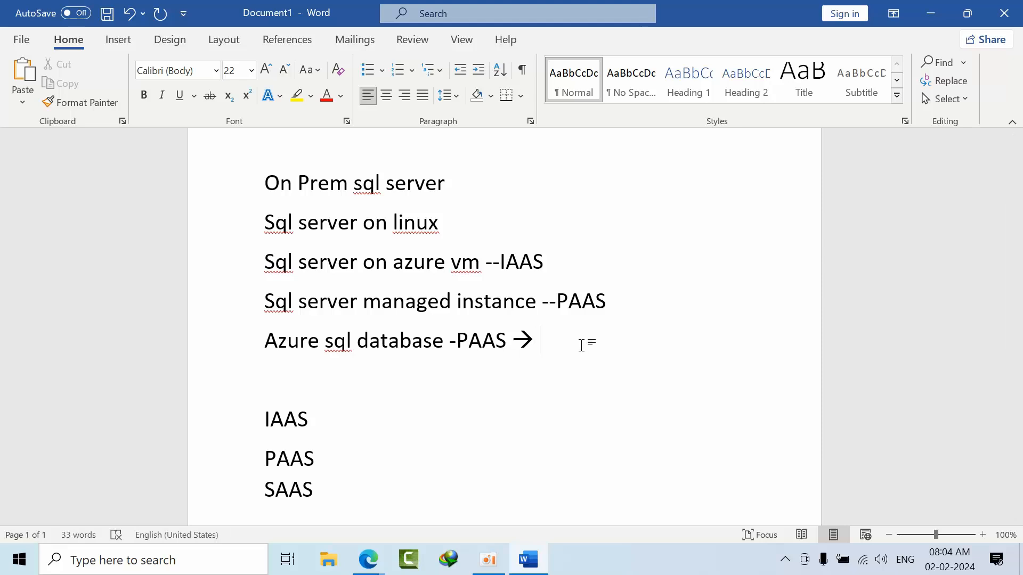
pyautogui.write('DBAAS')
pyautogui.click(449, 341)
pyautogui.keyDown('shift'); pyautogui.click(603, 336); pyautogui.keyUp('shift')
pyautogui.click(642, 336)
# Step: Add an 'outlook.com' line below SAAS
pyautogui.scroll(-3, 232, 356)
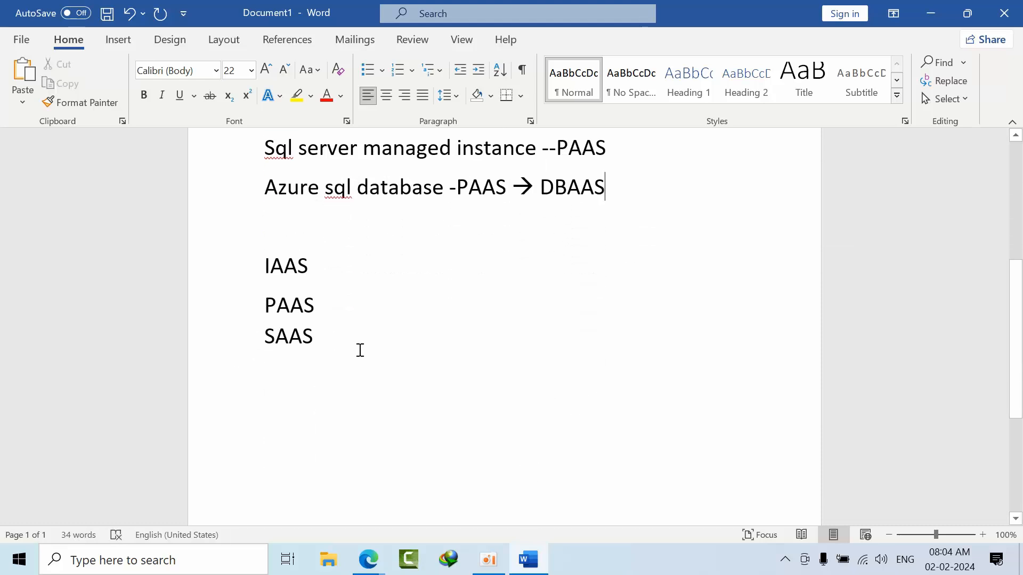
pyautogui.click(264, 412)
pyautogui.write('W')
pyautogui.press('BackSpace')
pyautogui.press('BackSpace')
pyautogui.press('BackSpace')
pyautogui.press('BackSpace')
pyautogui.write('outlook')
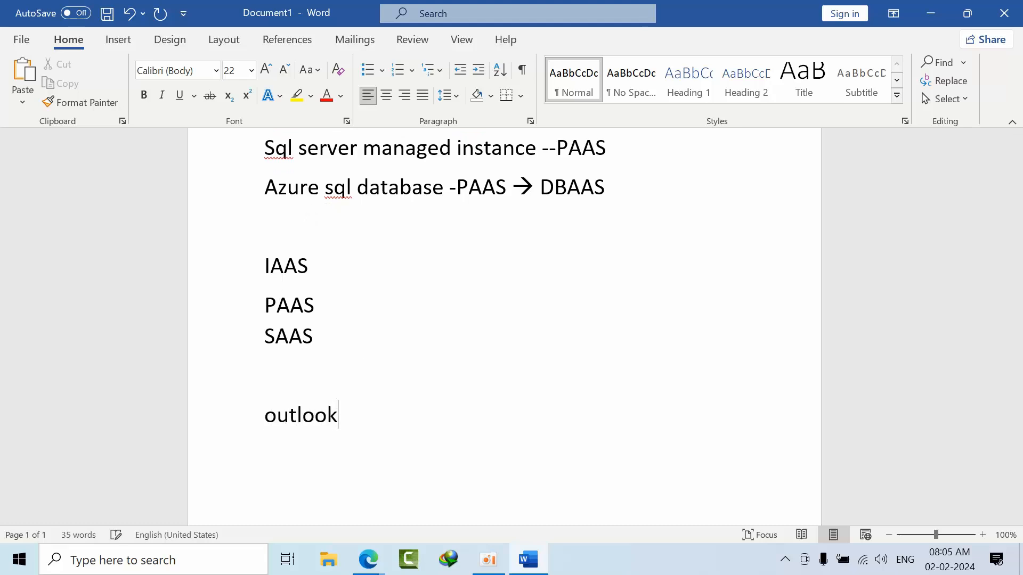
pyautogui.write('.com')
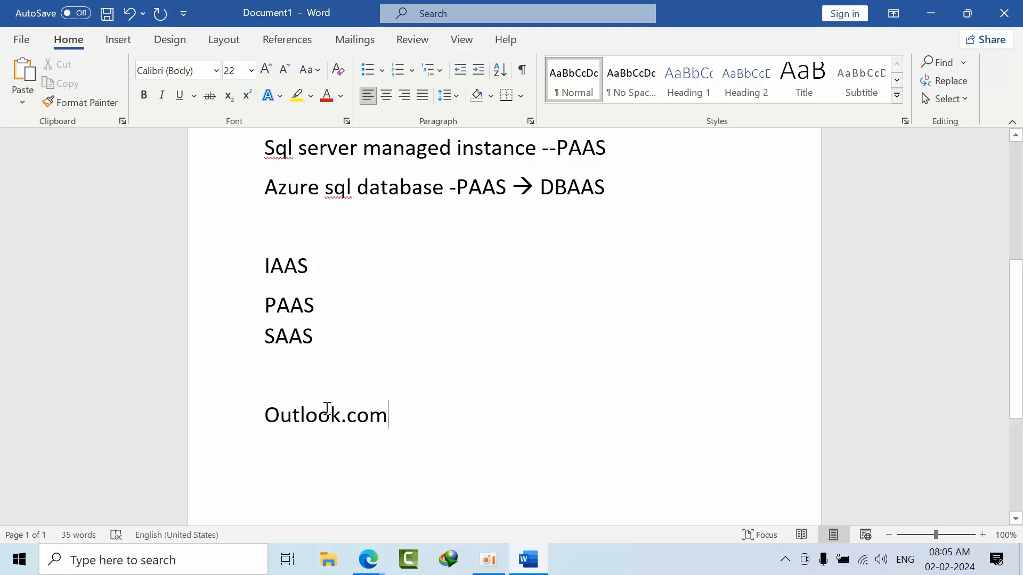
# Step: Switch to the browser and show the Outlook inbox
pyautogui.click(368, 559)
pyautogui.click(309, 507)
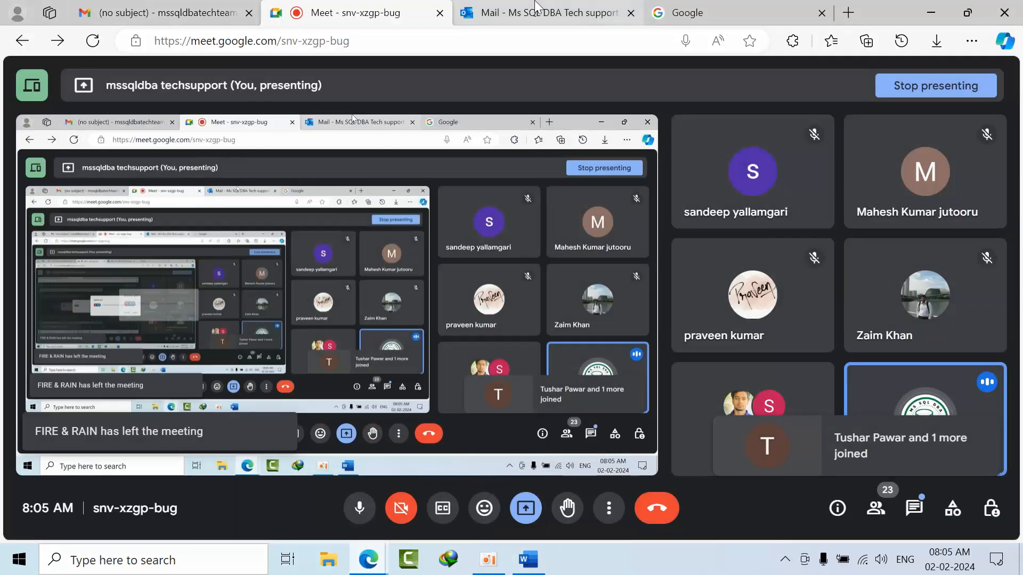
pyautogui.click(538, 12)
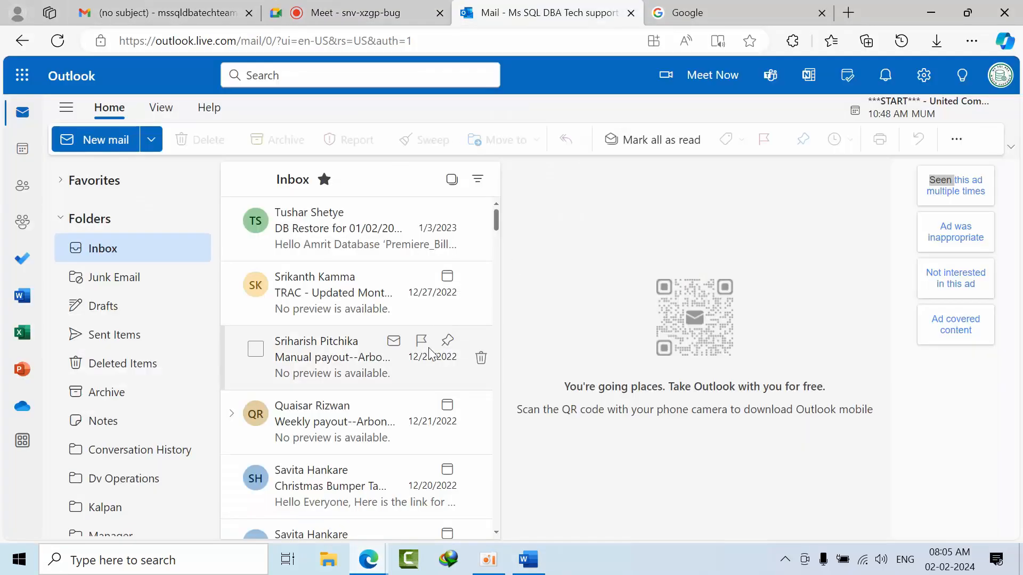
# Step: Start a blank Outlook message, view the account details, then move to the Google tab's address bar
pyautogui.click(128, 143)
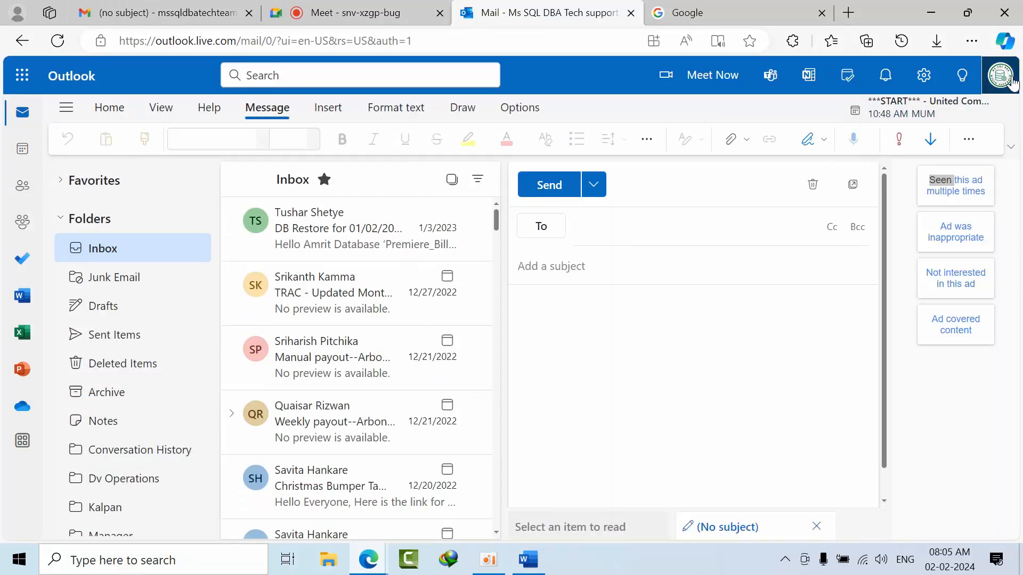
pyautogui.click(1000, 75)
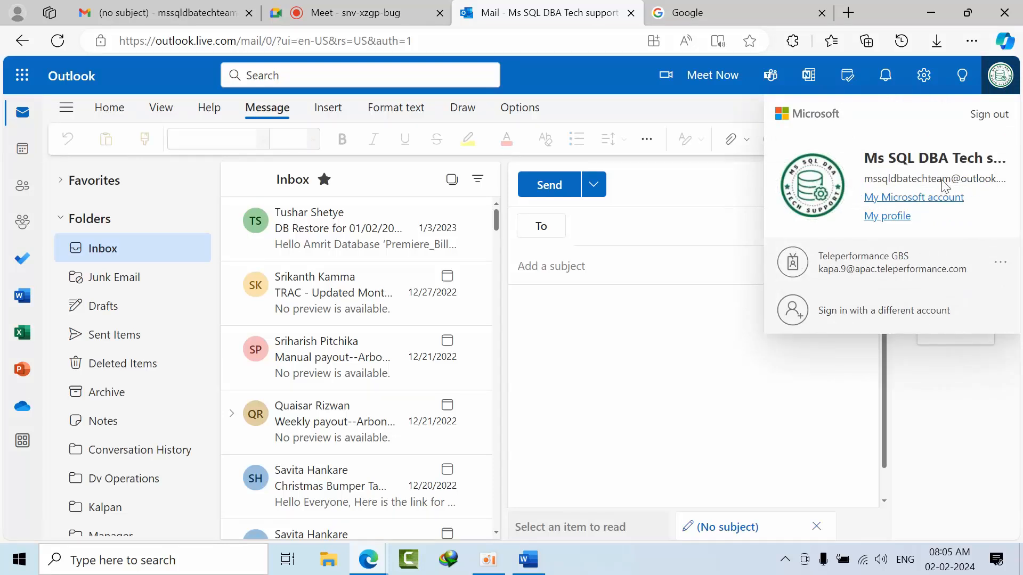
pyautogui.click(688, 6)
pyautogui.click(589, 43)
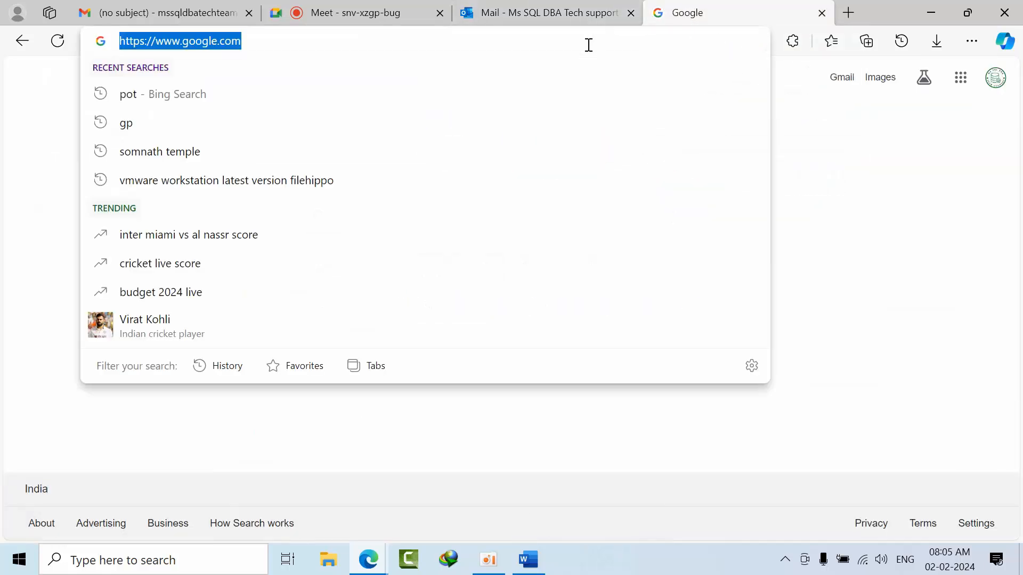
# Step: Load the Azure portal at portal.azure.com
pyautogui.write('por')
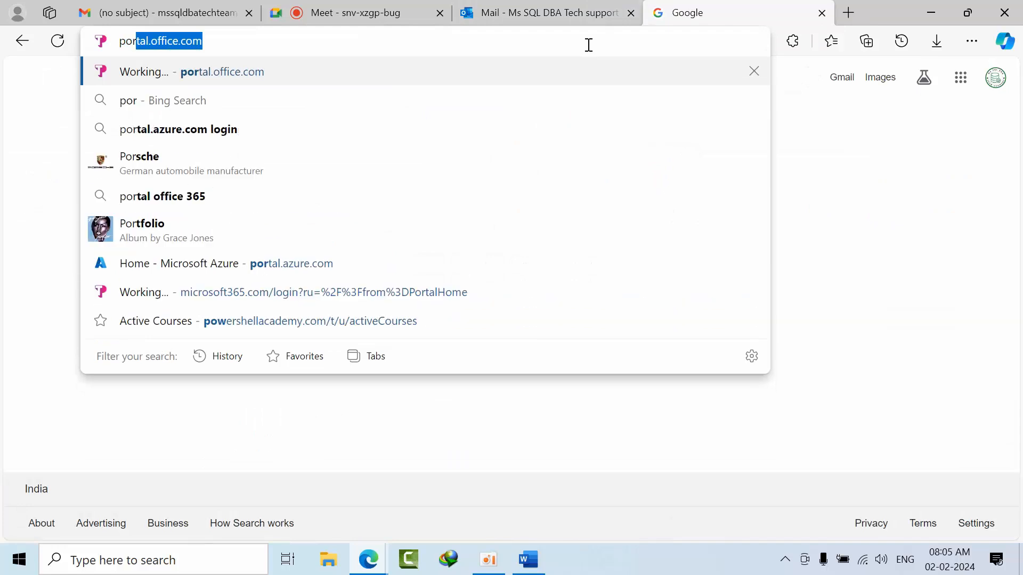
pyautogui.write('a')
pyautogui.press('BackSpace')
pyautogui.write('r=t')
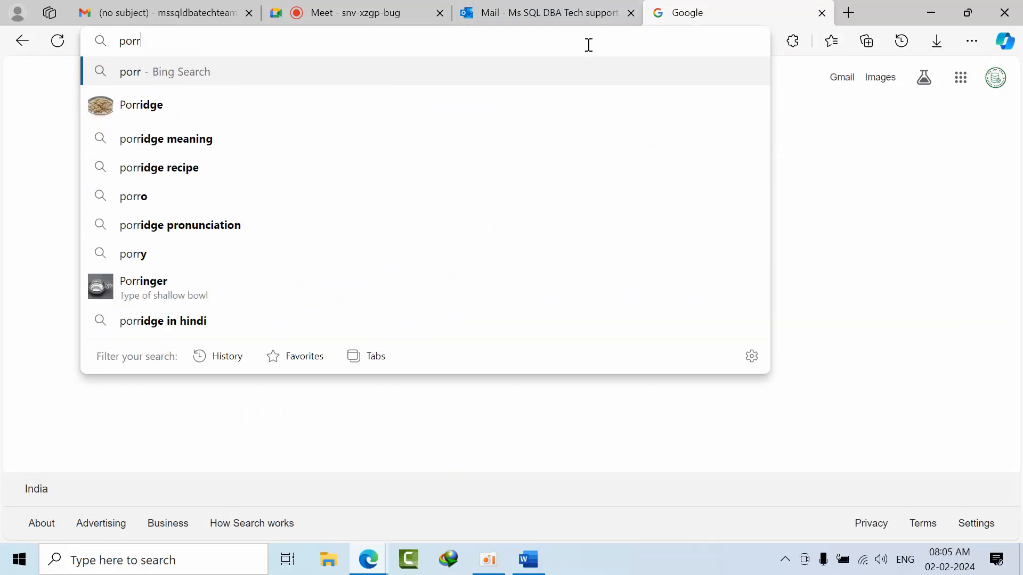
pyautogui.press('BackSpace')
pyautogui.press('BackSpace')
pyautogui.press('BackSpace')
pyautogui.write('tal.az')
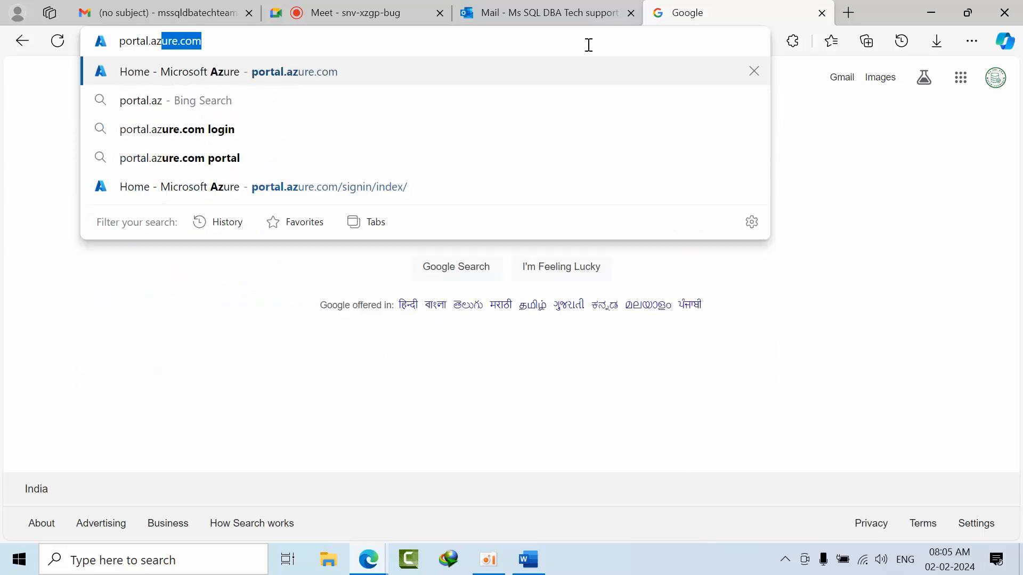
pyautogui.press('Return')
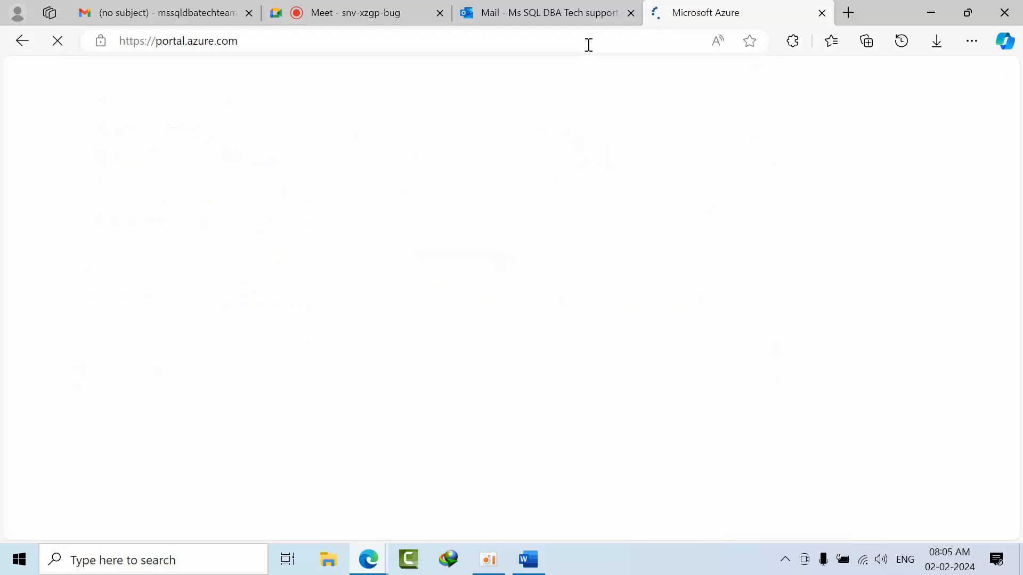
pyautogui.click(571, 5)
pyautogui.click(701, 7)
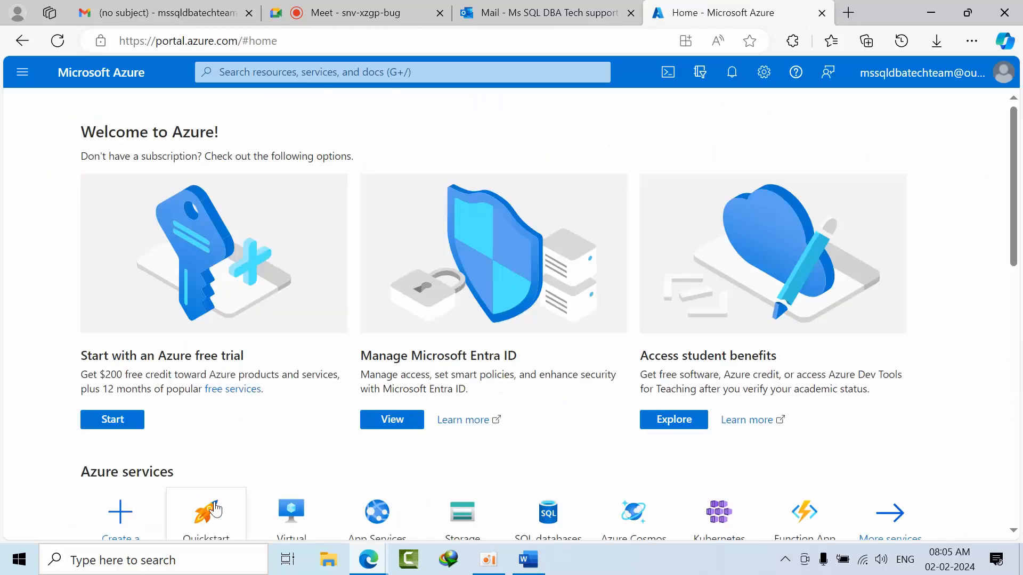
# Step: Highlight the '$200 free credit' offer, then open the free services list
pyautogui.scroll(-1, 434, 401)
pyautogui.scroll(1, 430, 406)
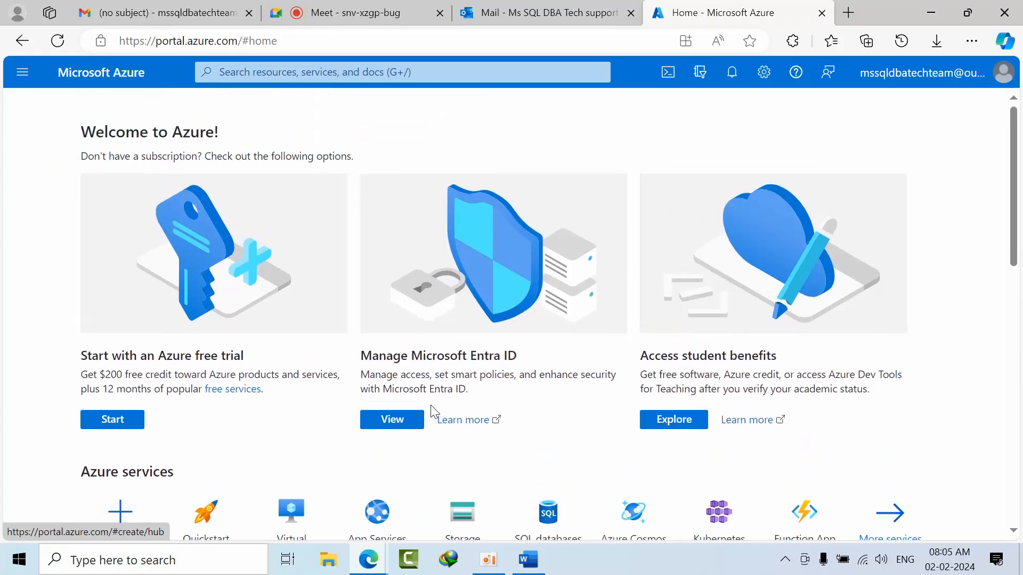
pyautogui.scroll(-3, 320, 367)
pyautogui.scroll(3, 320, 373)
pyautogui.moveTo(101, 376); pyautogui.dragTo(178, 383)
pyautogui.scroll(-5, 252, 405)
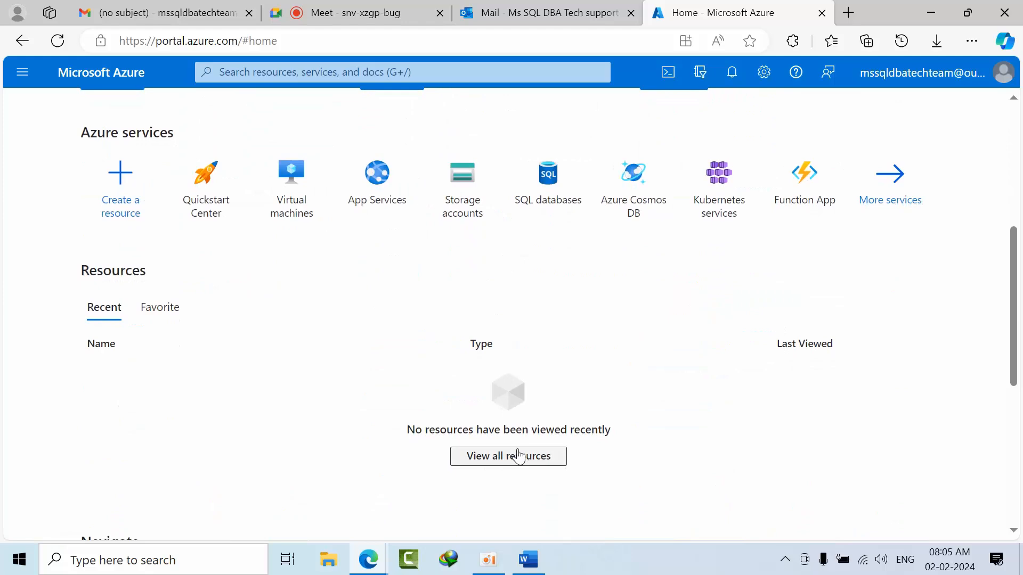
pyautogui.scroll(3, 255, 375)
pyautogui.scroll(3, 354, 370)
pyautogui.scroll(-1, 356, 372)
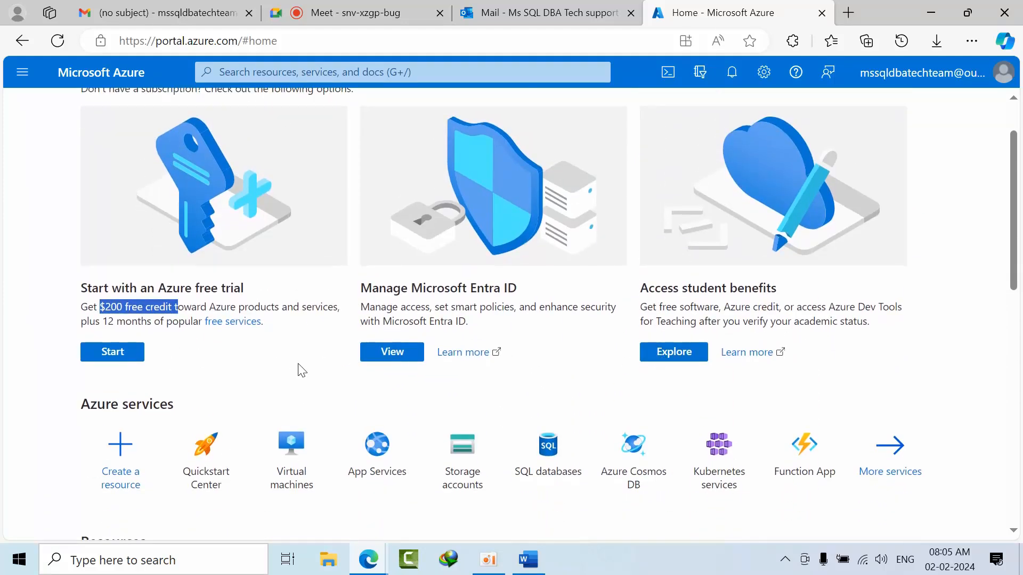
pyautogui.click(112, 323)
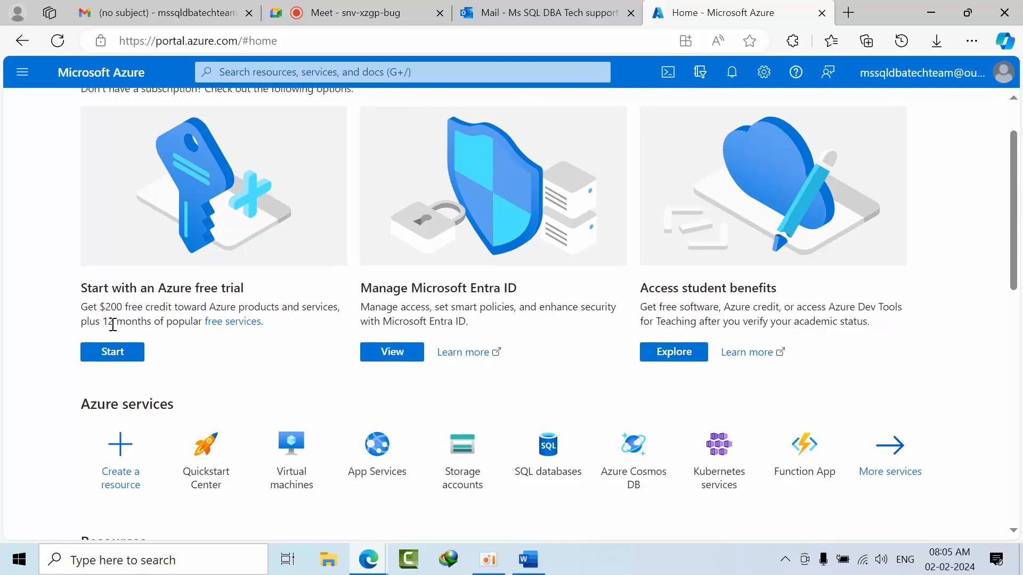
pyautogui.click(229, 323)
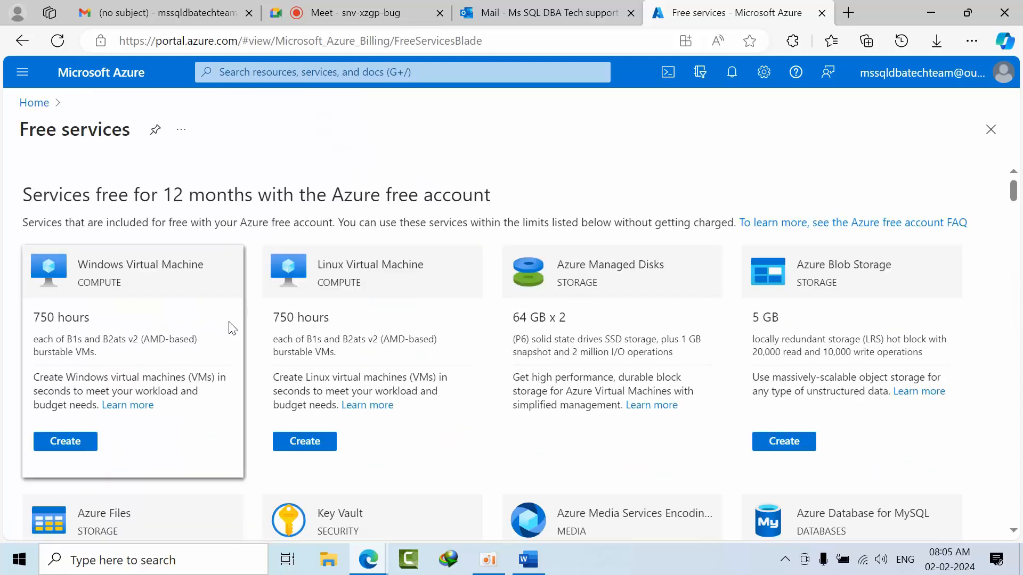
pyautogui.scroll(-1, 229, 327)
pyautogui.scroll(1, 240, 352)
pyautogui.moveTo(79, 264); pyautogui.dragTo(198, 270)
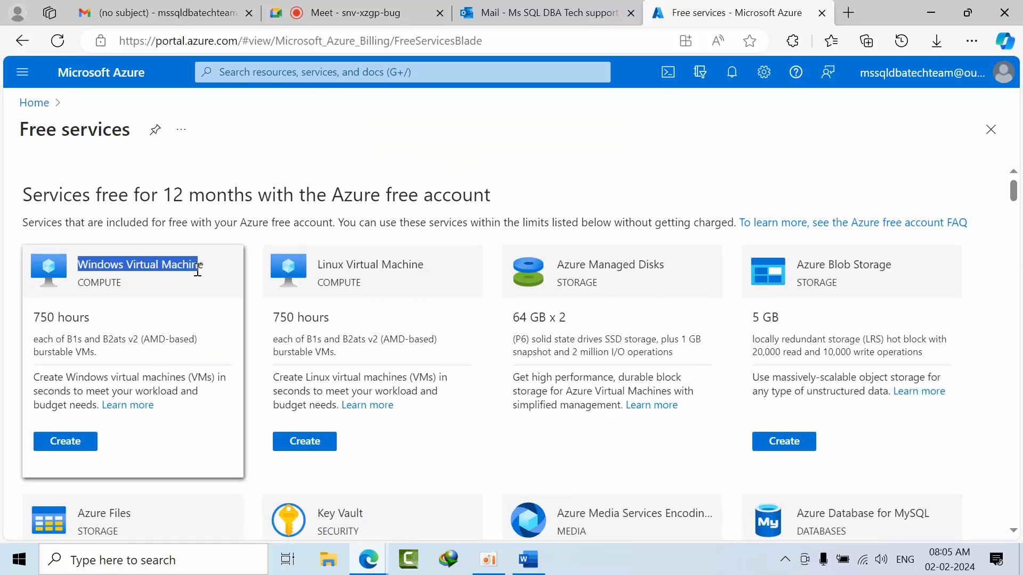
pyautogui.moveTo(34, 318); pyautogui.dragTo(101, 341)
pyautogui.moveTo(34, 339); pyautogui.dragTo(125, 357)
pyautogui.click(390, 283)
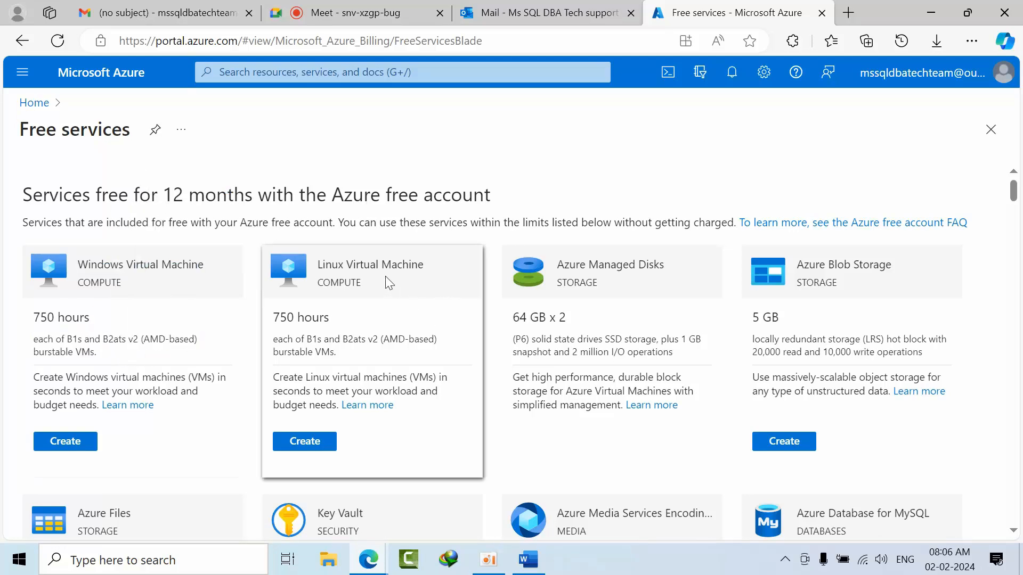
pyautogui.scroll(-3, 404, 355)
pyautogui.scroll(-6, 406, 358)
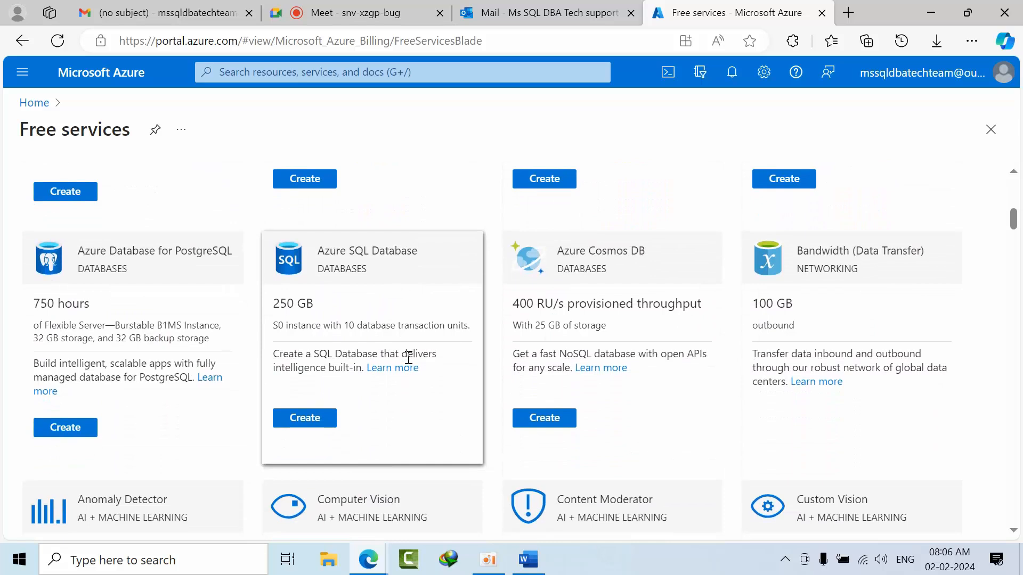
pyautogui.moveTo(320, 189); pyautogui.dragTo(427, 210)
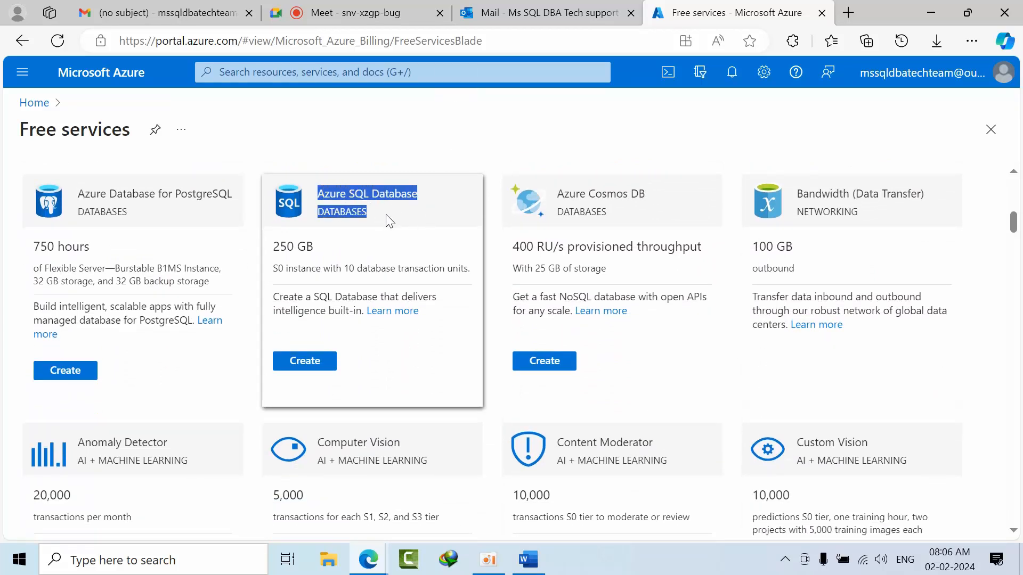
pyautogui.moveTo(280, 246); pyautogui.dragTo(288, 244)
pyautogui.tripleClick(289, 244)
pyautogui.click(322, 268)
pyautogui.moveTo(341, 268); pyautogui.dragTo(475, 276)
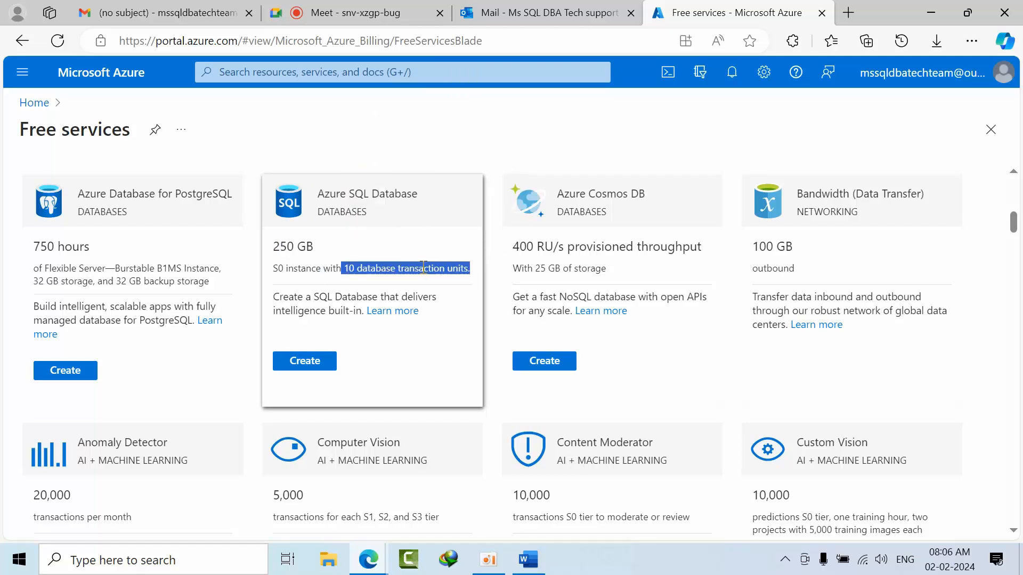
pyautogui.scroll(2, 452, 376)
pyautogui.scroll(4, 452, 376)
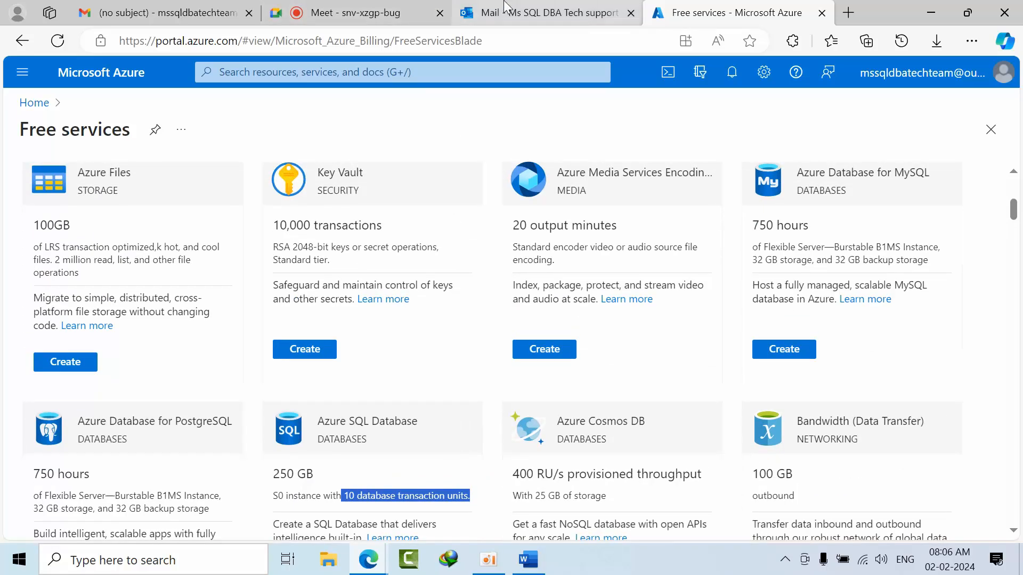
pyautogui.click(528, 560)
pyautogui.scroll(-1, 403, 455)
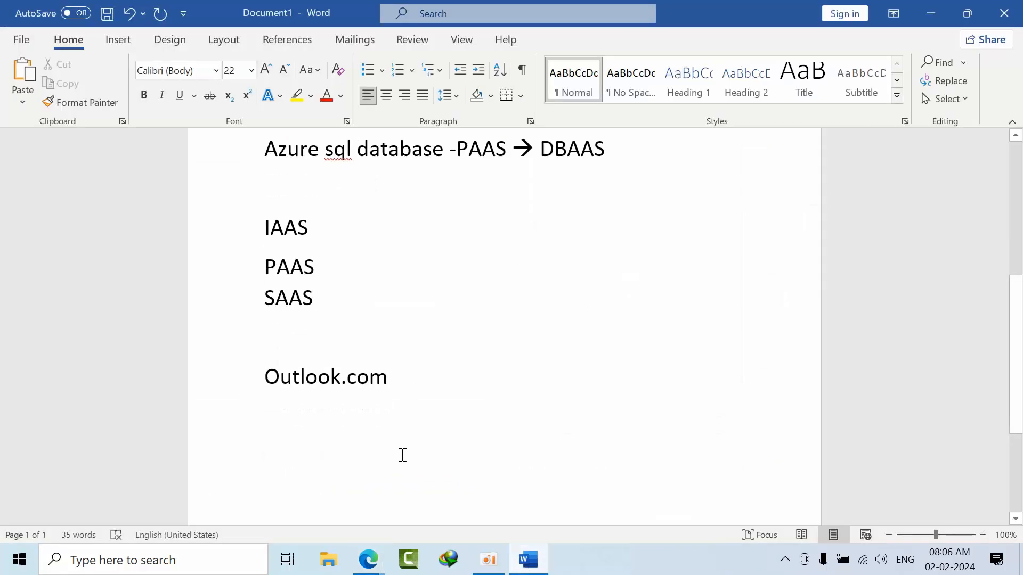
pyautogui.press('Return')
pyautogui.moveTo(368, 559)
pyautogui.click(297, 503)
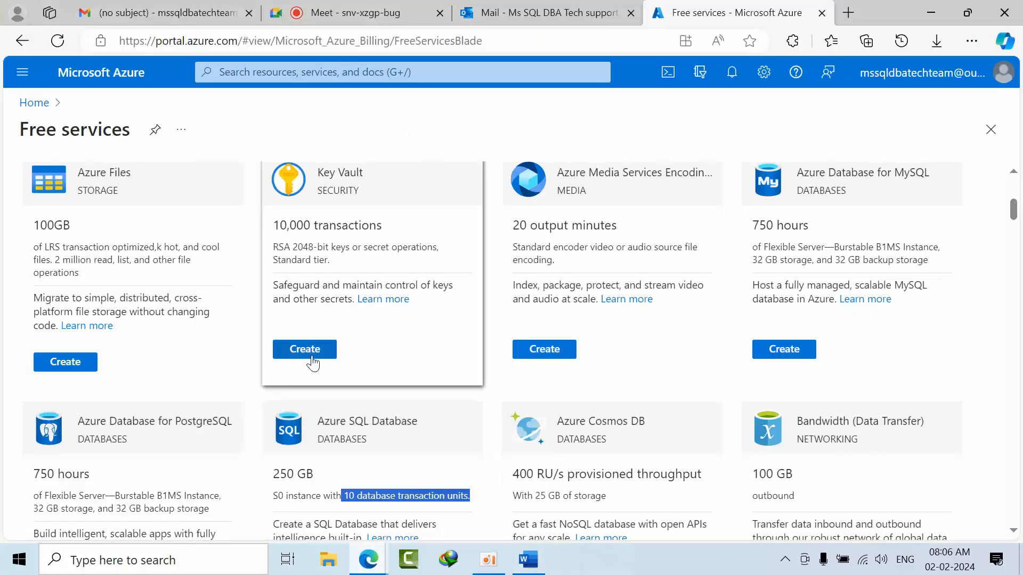
pyautogui.scroll(5, 314, 340)
pyautogui.click(24, 41)
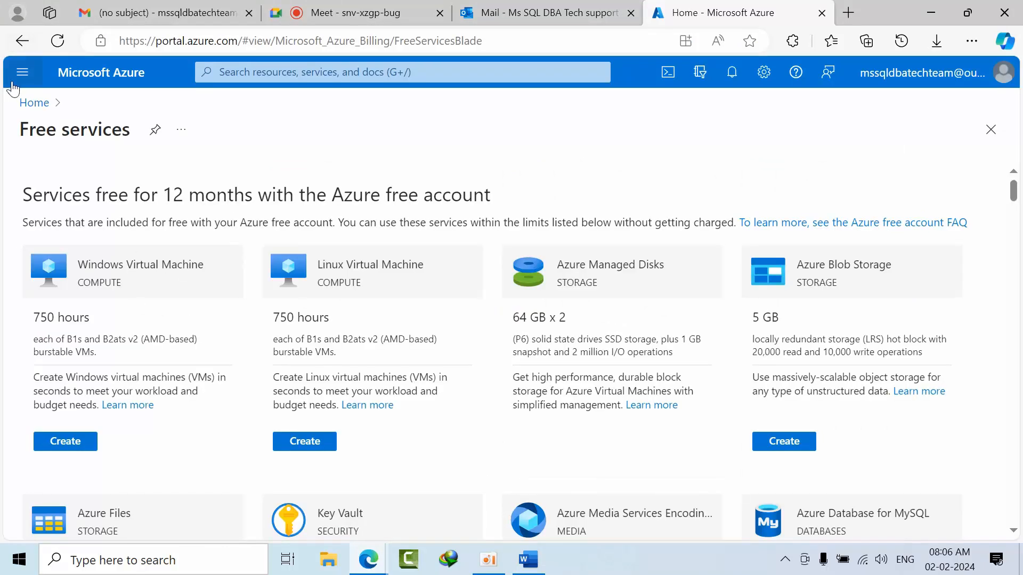
pyautogui.click(20, 42)
pyautogui.moveTo(244, 35); pyautogui.dragTo(531, 39)
pyautogui.press('BackSpace')
pyautogui.press('Return')
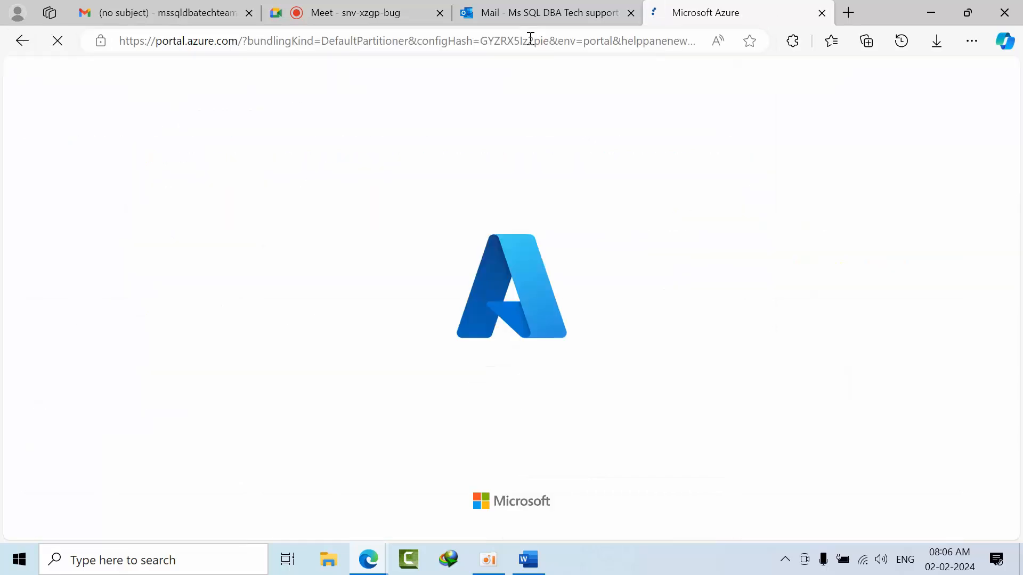
pyautogui.scroll(-3, 214, 362)
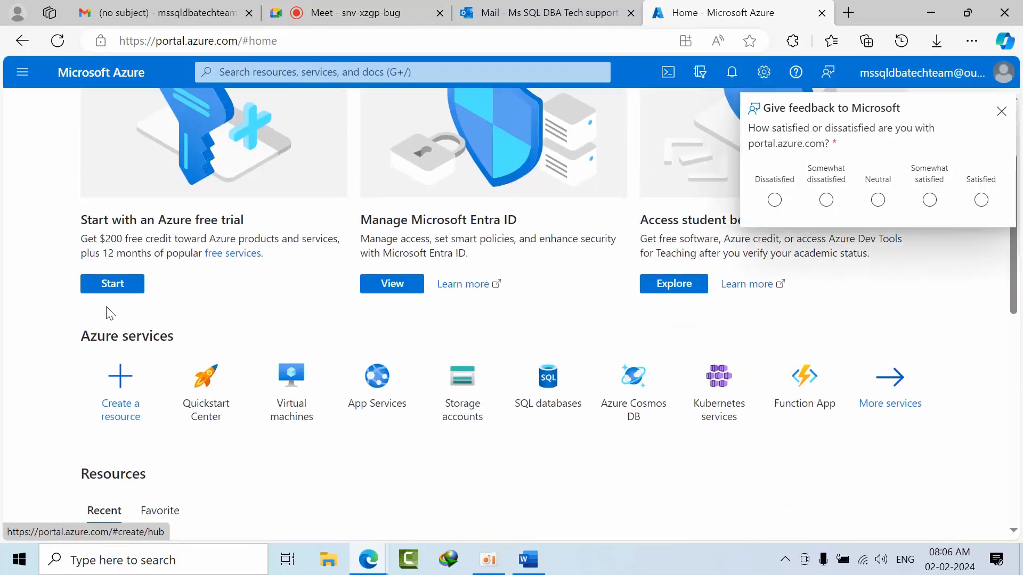
pyautogui.click(114, 284)
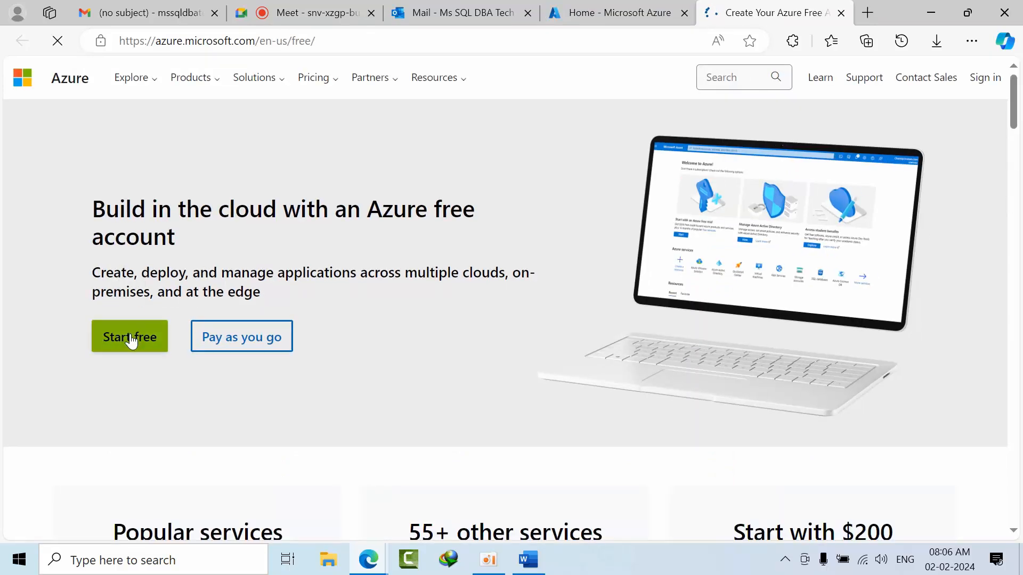
# Step: Choose Start free, enter the recovery e-mail, send a code and enter the received verification code
pyautogui.click(131, 341)
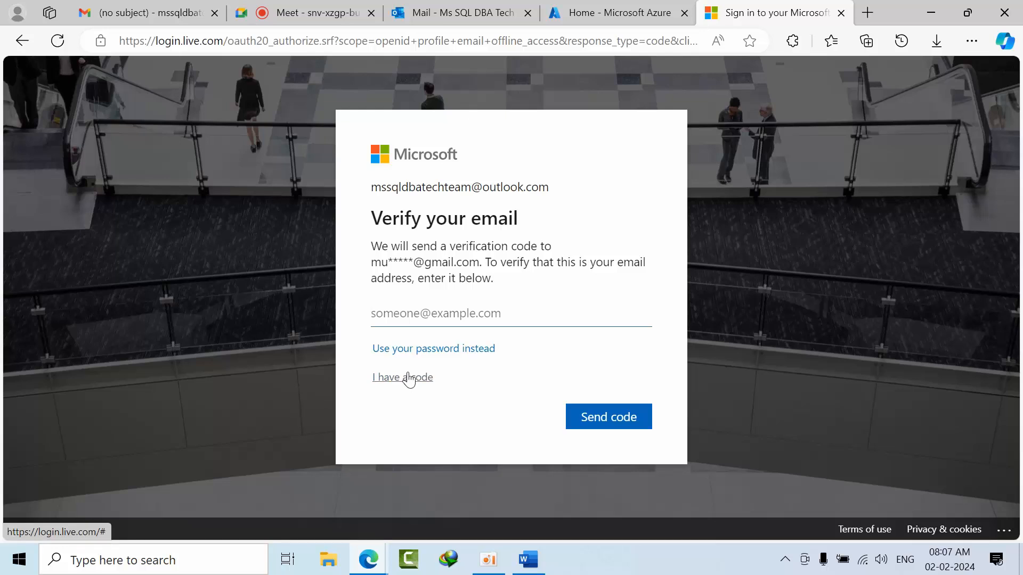
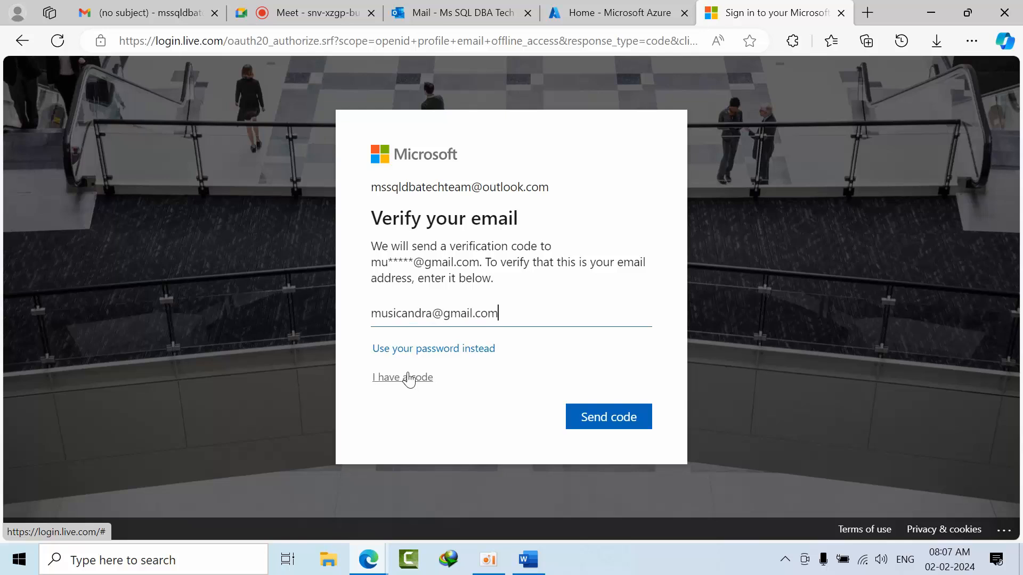
pyautogui.click(611, 418)
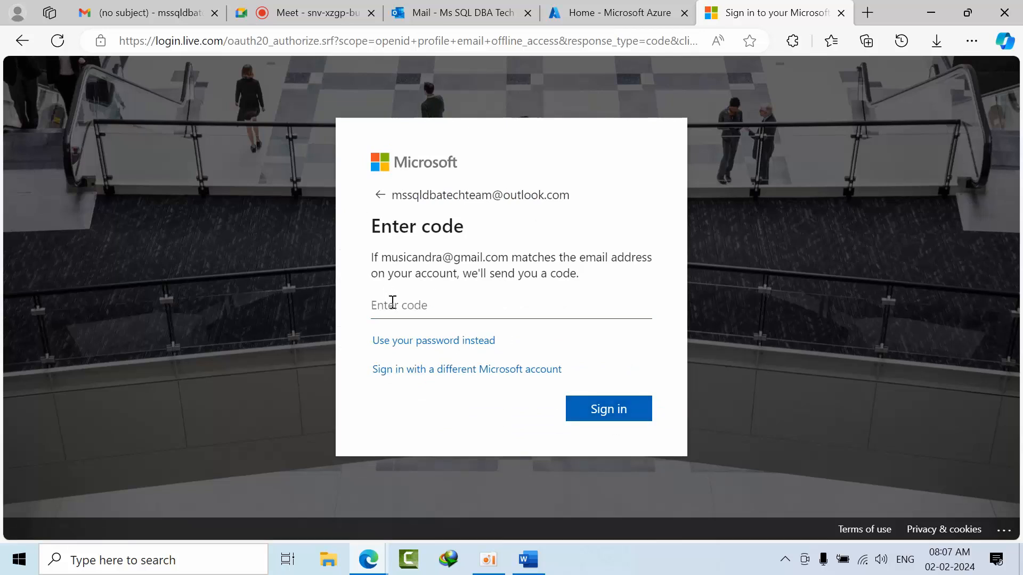
# Step: Sign in with the entered code and scroll the profile form to the Phone field
pyautogui.click(598, 413)
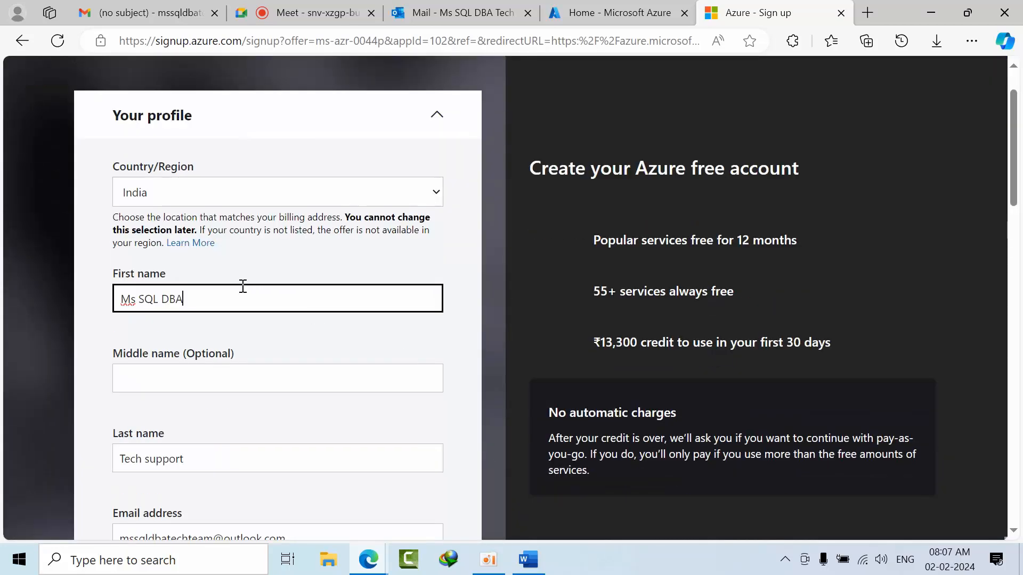
pyautogui.scroll(-5, 209, 373)
pyautogui.scroll(-3, 187, 368)
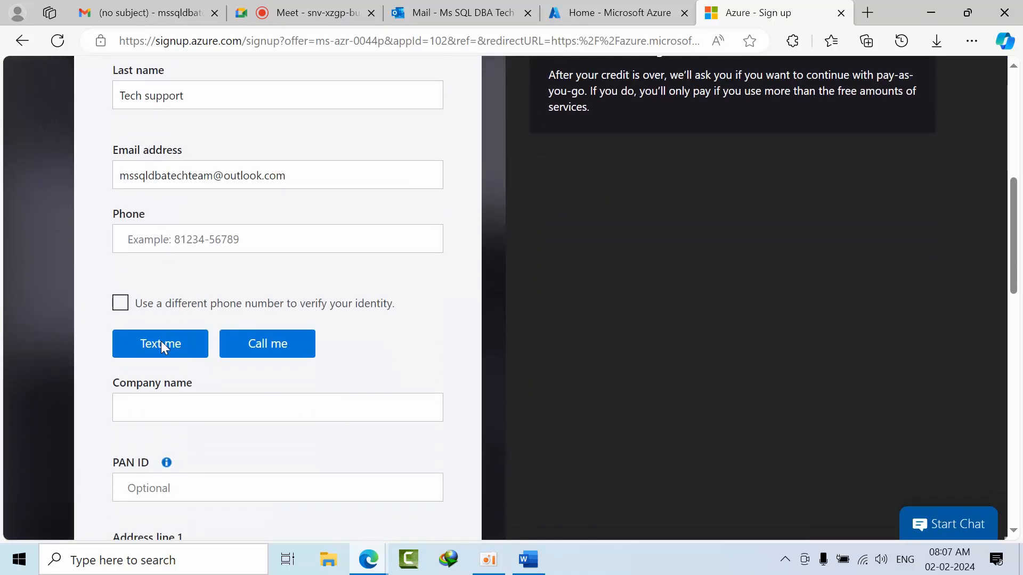
pyautogui.scroll(-2, 171, 354)
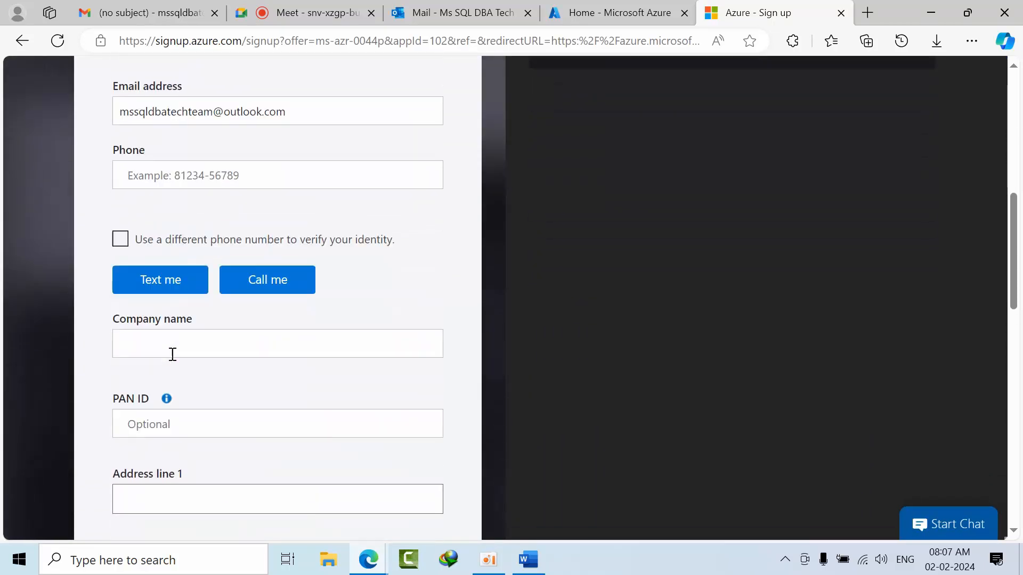
pyautogui.scroll(3, 171, 357)
# Step: Fill the phone number from the saved entry, then retype it without the country code
pyautogui.click(177, 319)
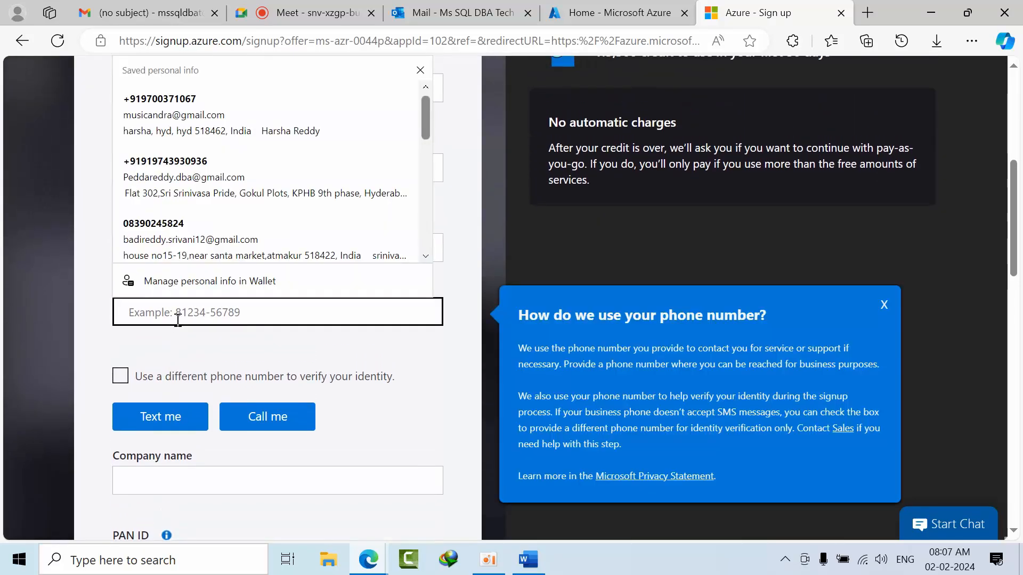
pyautogui.click(37, 320)
pyautogui.click(155, 312)
pyautogui.write('970-')
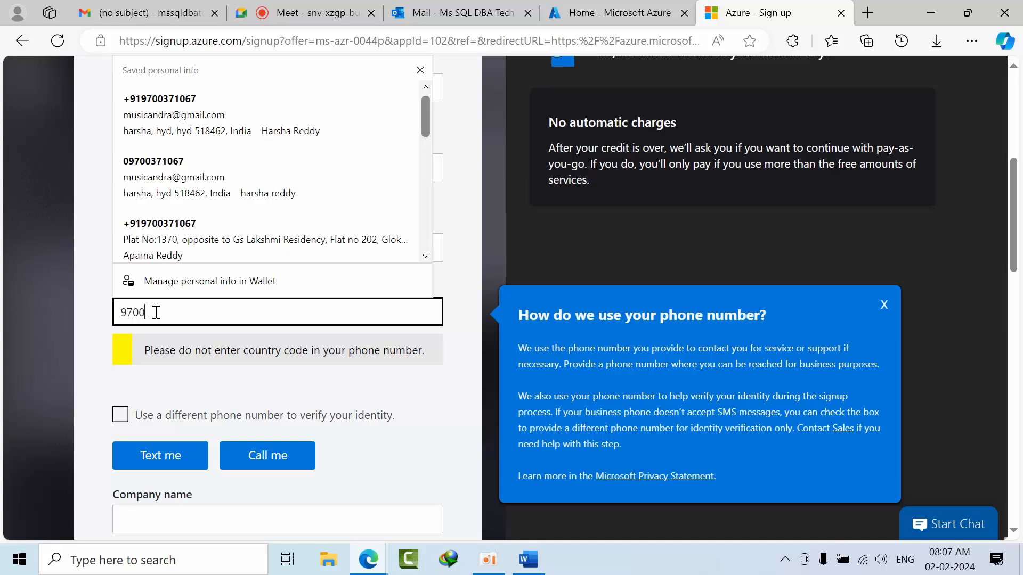
pyautogui.write('067')
pyautogui.click(193, 246)
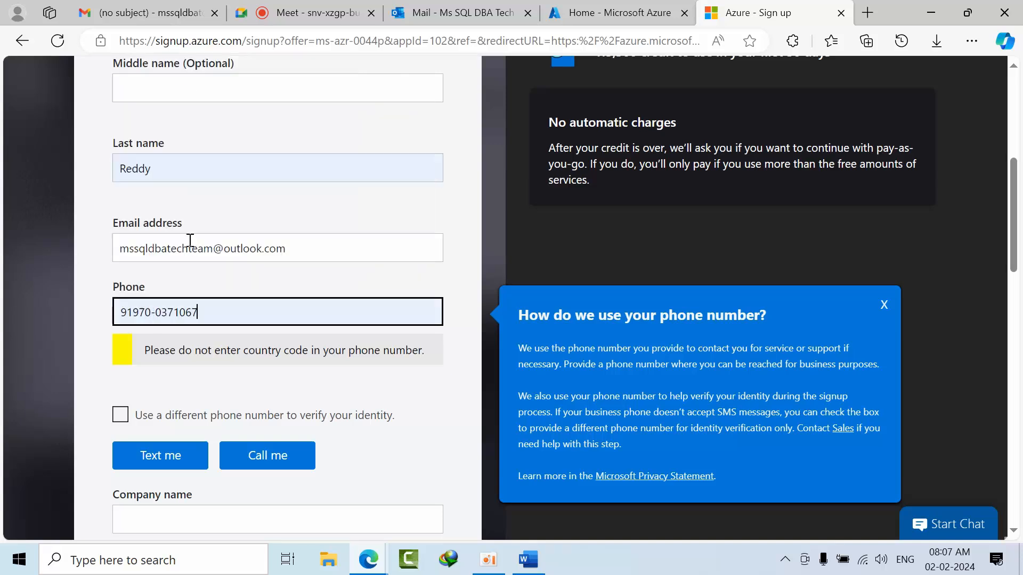
pyautogui.moveTo(196, 312); pyautogui.dragTo(1, 314)
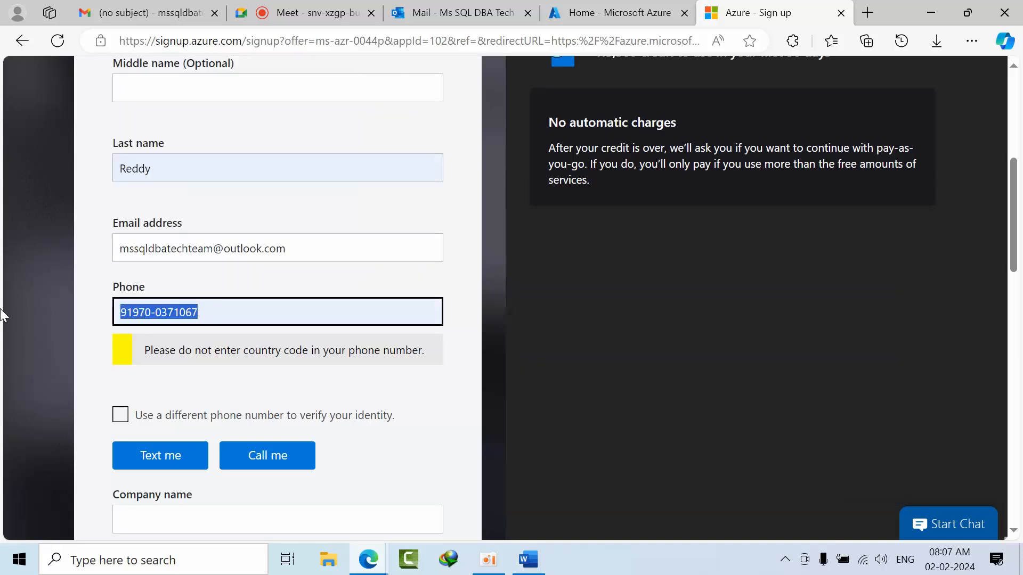
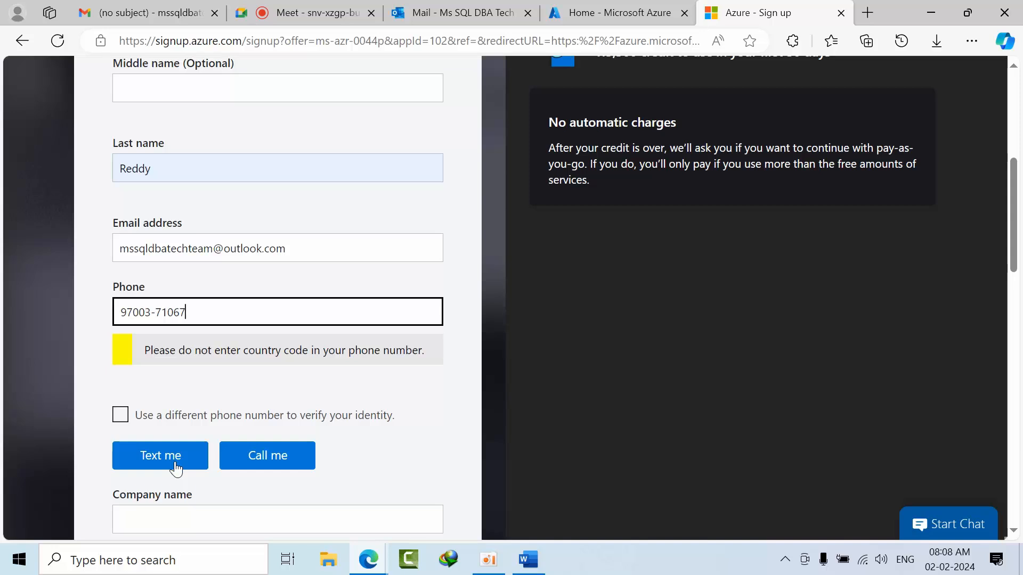
# Step: Request a code by text, enter the texted verification code and verify it
pyautogui.click(176, 467)
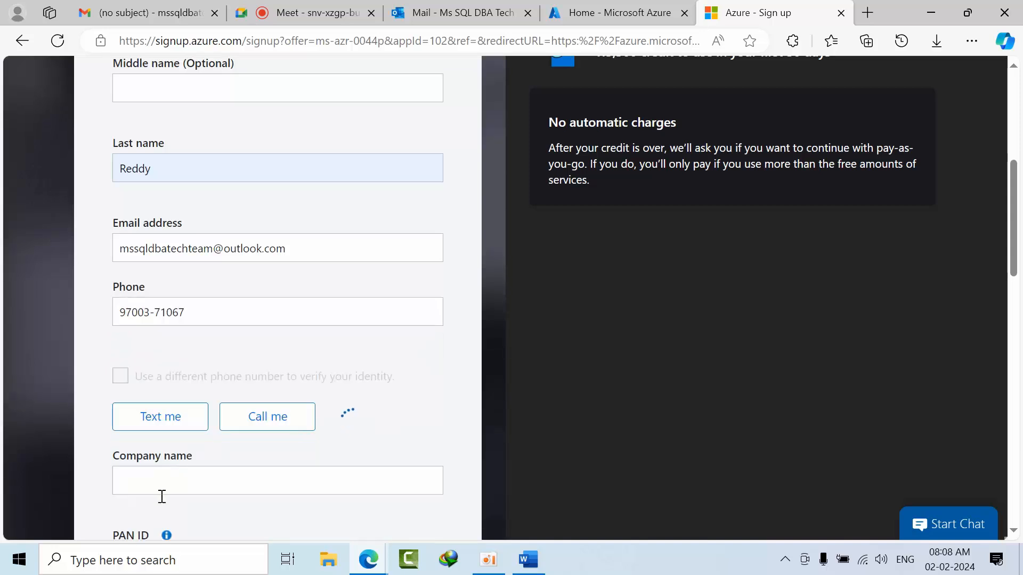
pyautogui.click(165, 471)
pyautogui.scroll(-3, 155, 416)
pyautogui.click(158, 338)
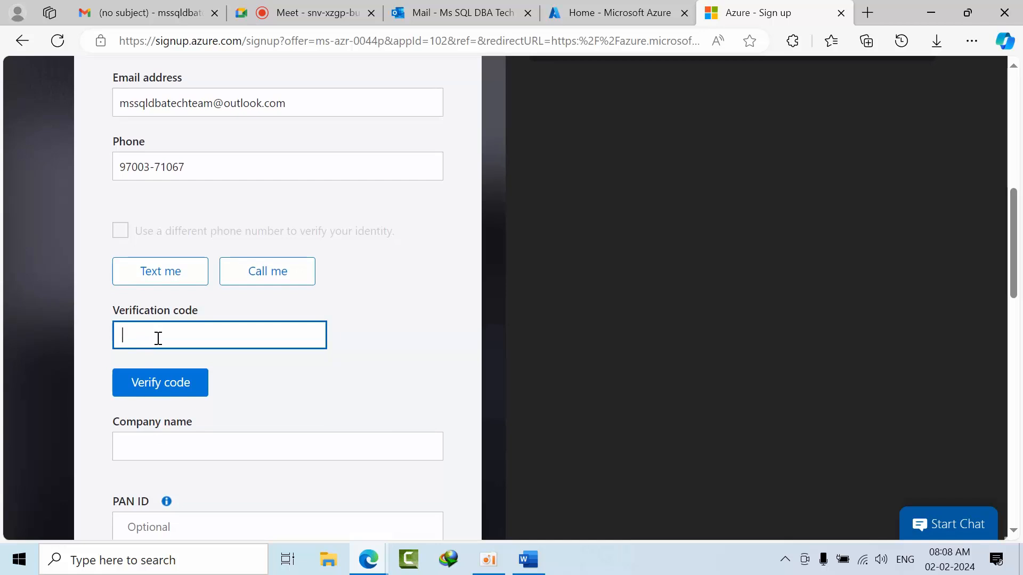
pyautogui.scroll(-4, 180, 448)
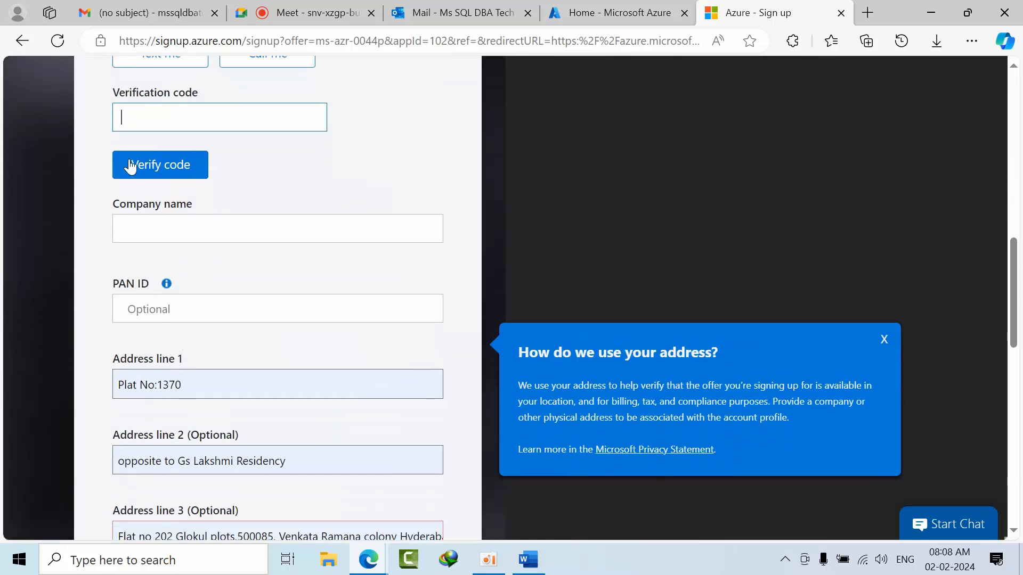
pyautogui.scroll(2, 121, 137)
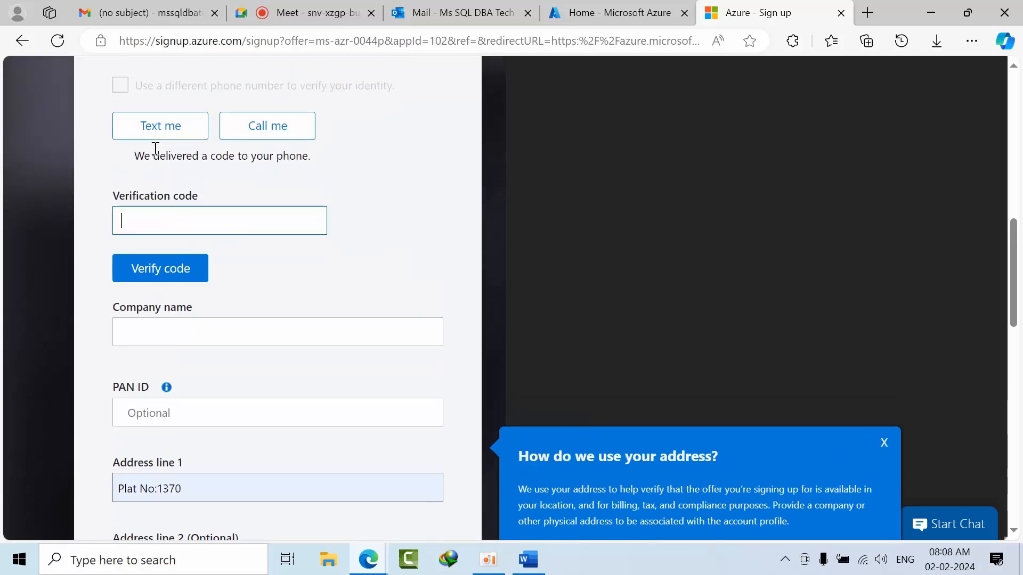
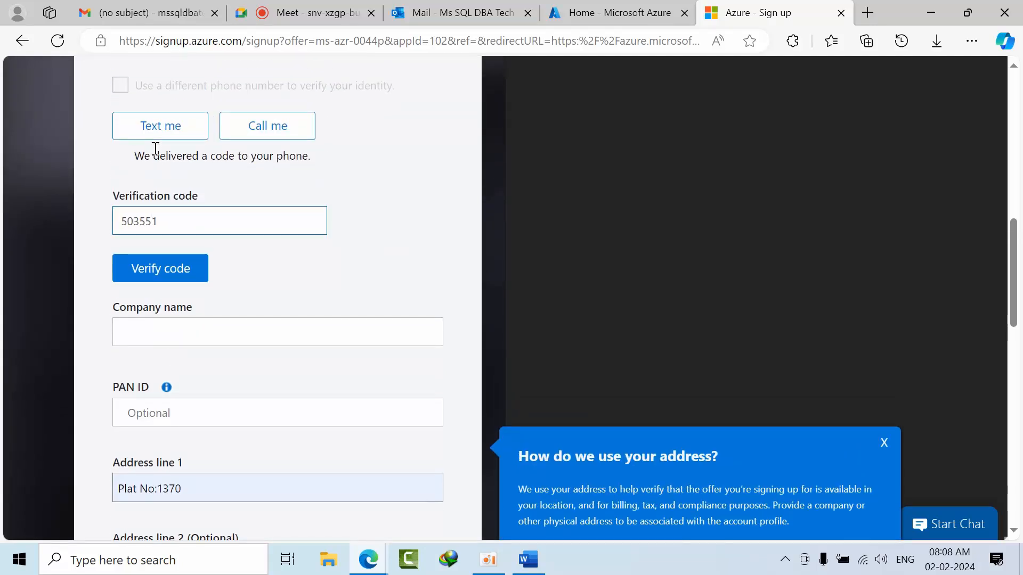
pyautogui.click(155, 266)
pyautogui.scroll(-10, 99, 319)
# Step: Pick Telangana as the state, agree to the subscription agreement, and continue to card verification
pyautogui.click(163, 272)
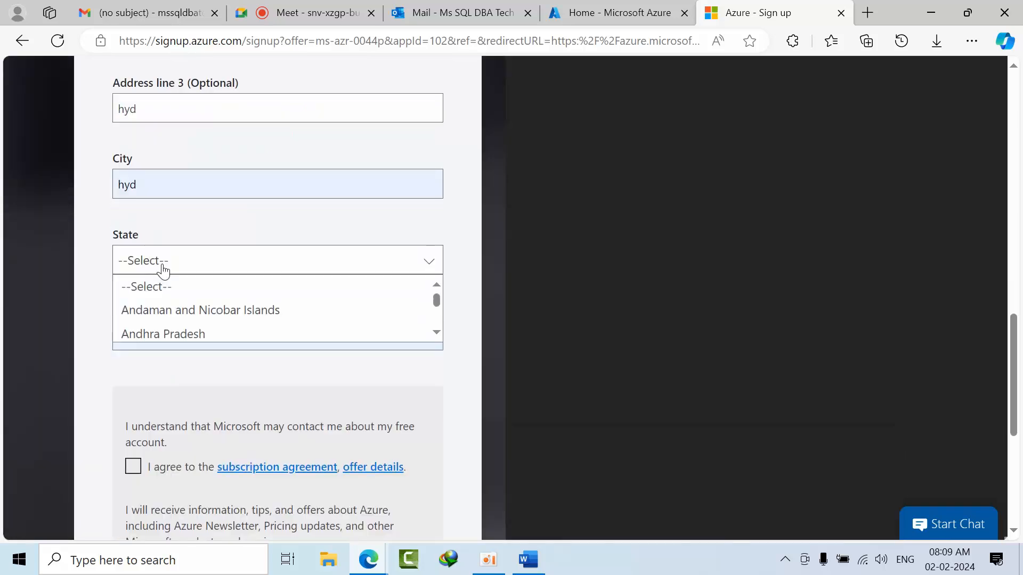
pyautogui.scroll(-2, 194, 305)
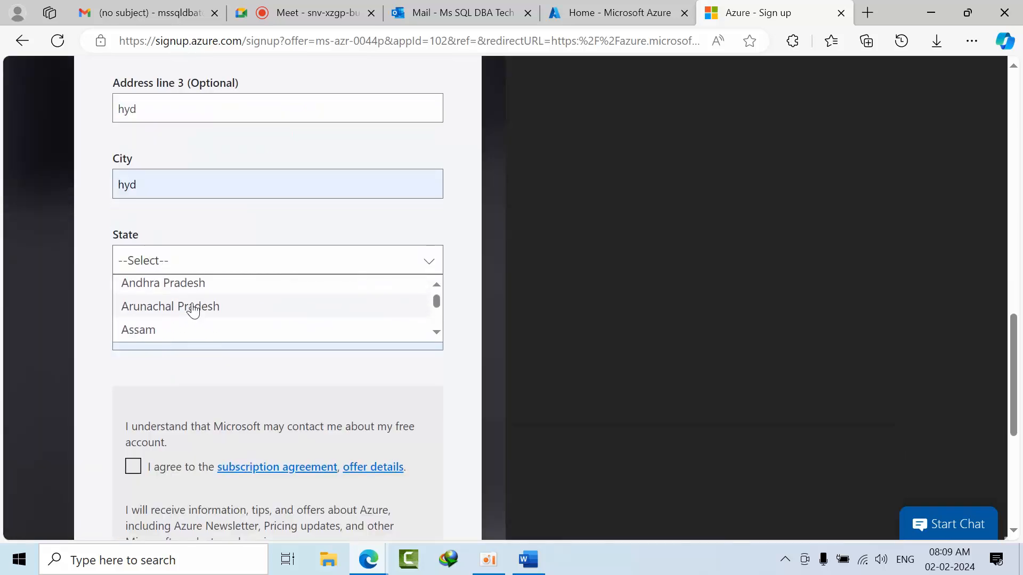
pyautogui.press('t')
pyautogui.press('t')
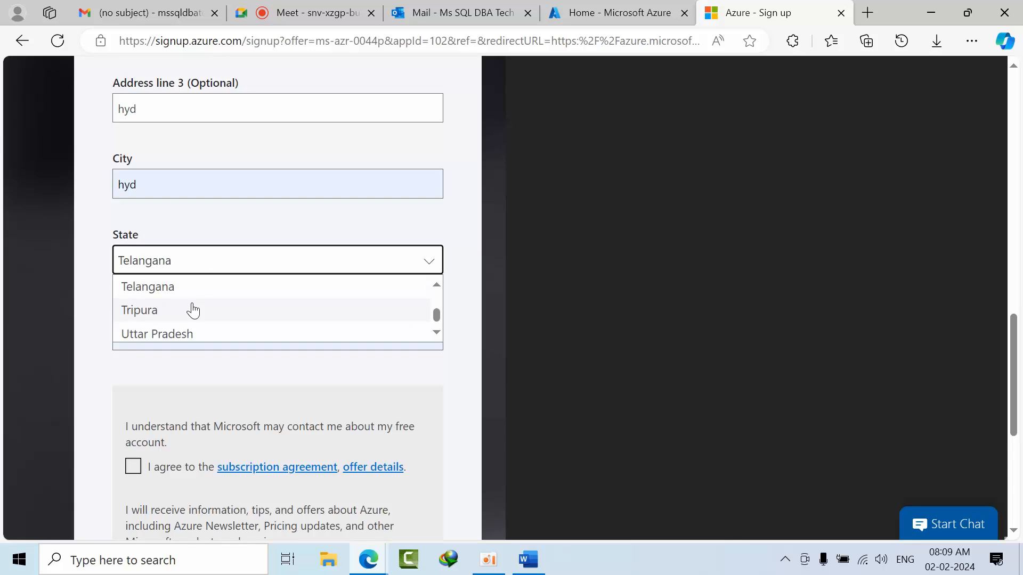
pyautogui.click(167, 288)
pyautogui.scroll(-4, 169, 369)
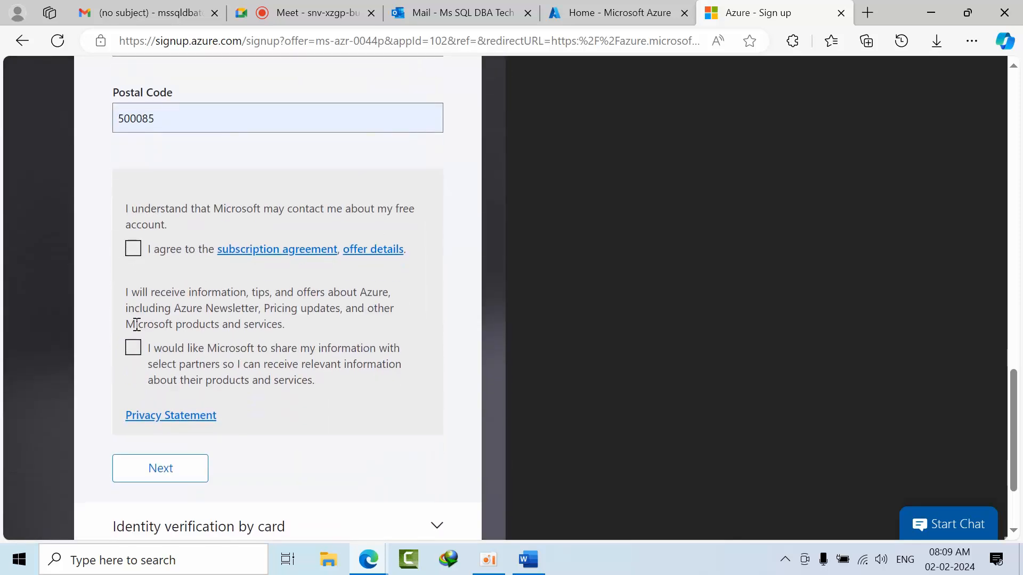
pyautogui.click(137, 256)
pyautogui.click(183, 476)
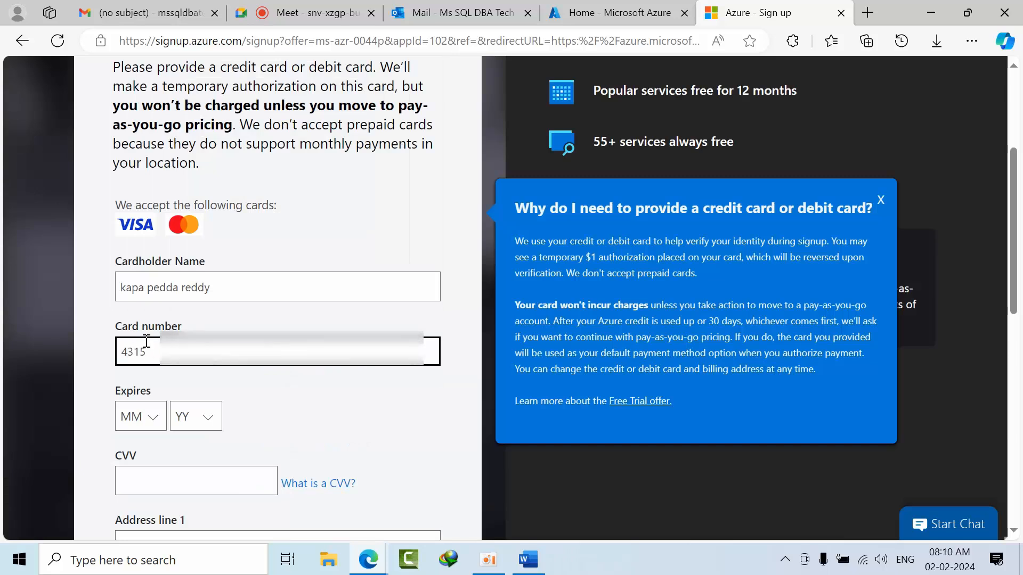
# Step: Enter the card number and decline the browser's offer to save the card
pyautogui.write('814')
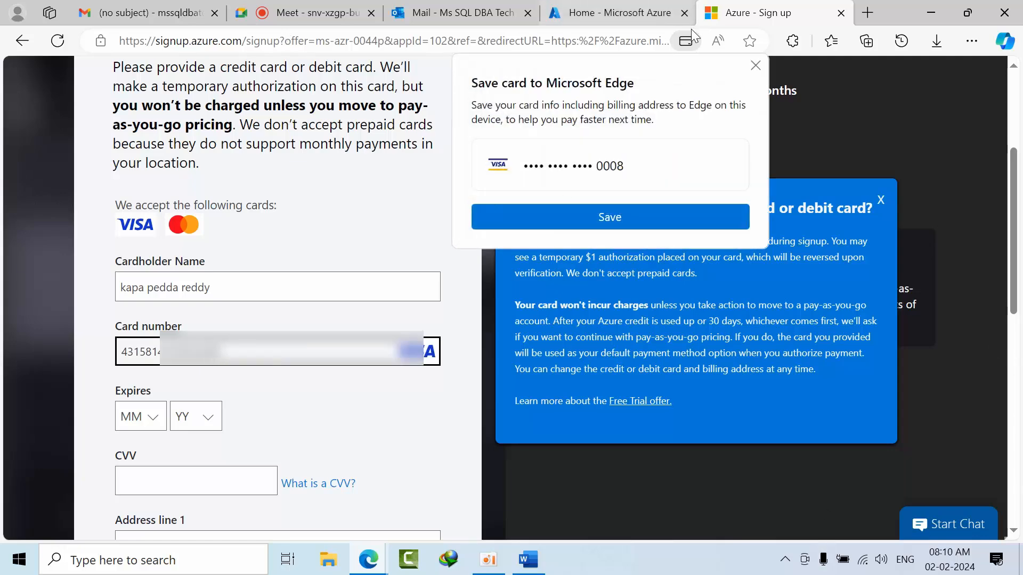
pyautogui.click(755, 66)
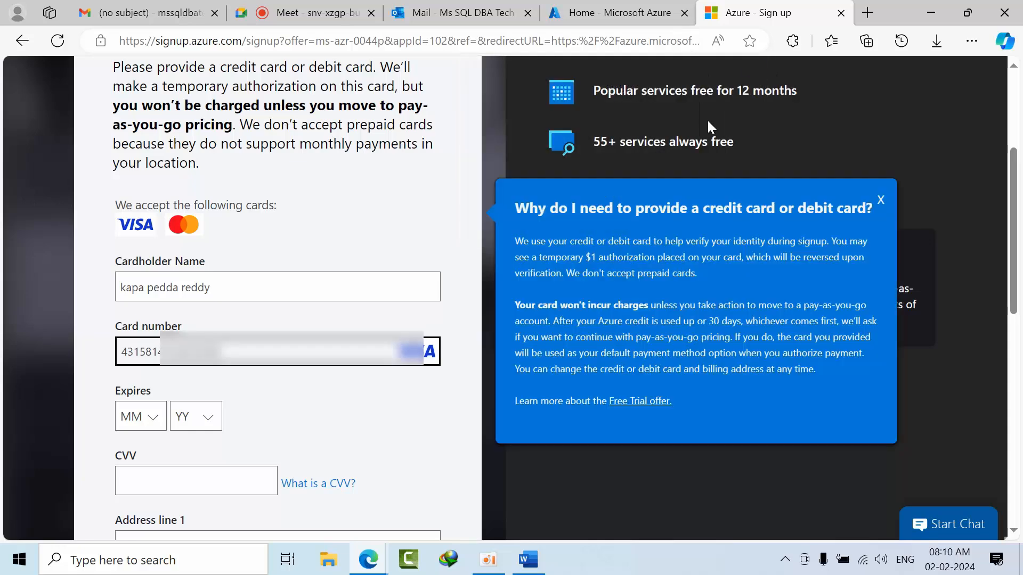
pyautogui.scroll(-3, 222, 438)
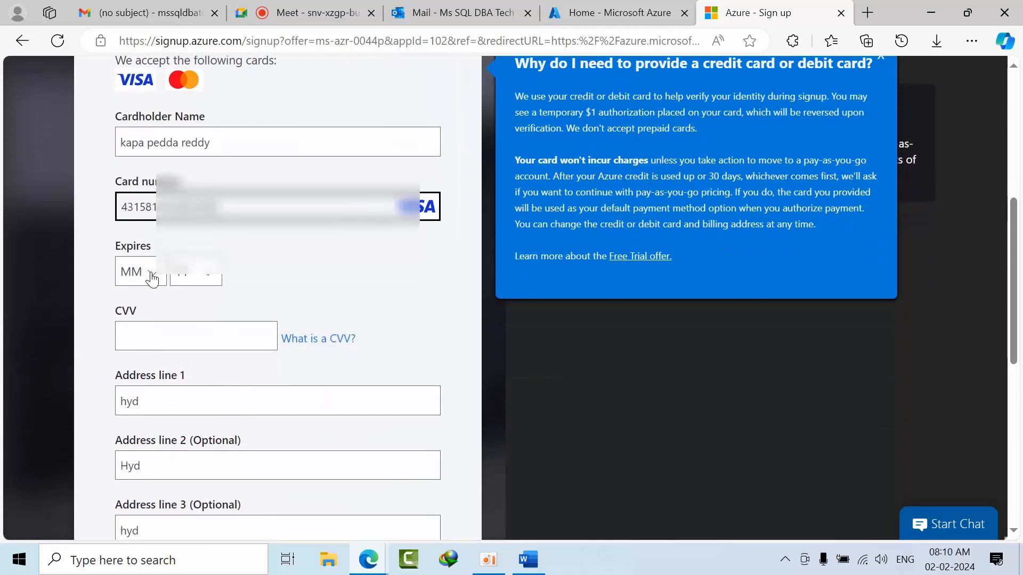
# Step: Set the card's expiry to month 09 and the matching year
pyautogui.click(152, 277)
pyautogui.scroll(-1, 146, 330)
pyautogui.scroll(-5, 145, 330)
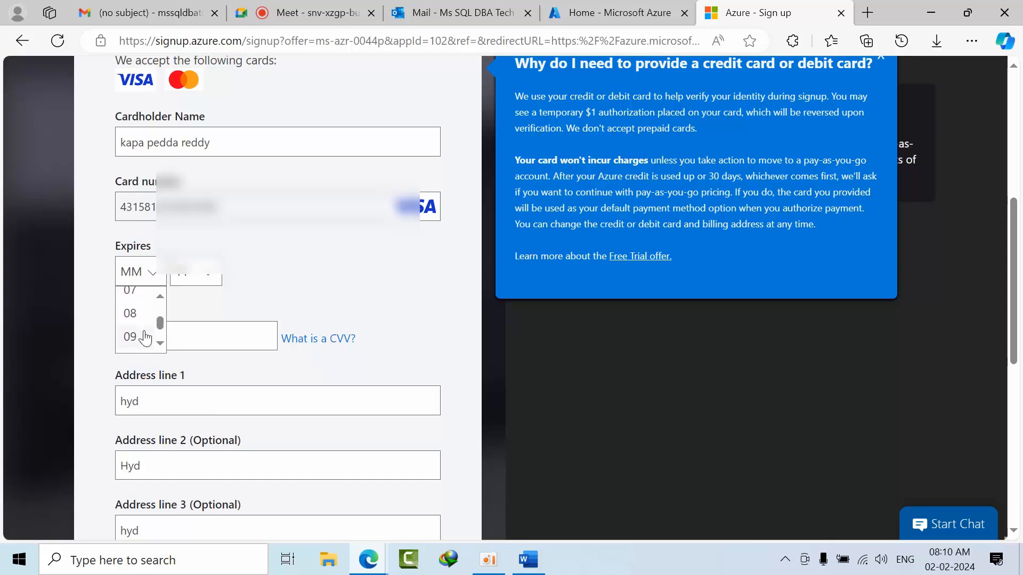
pyautogui.click(130, 300)
pyautogui.click(187, 274)
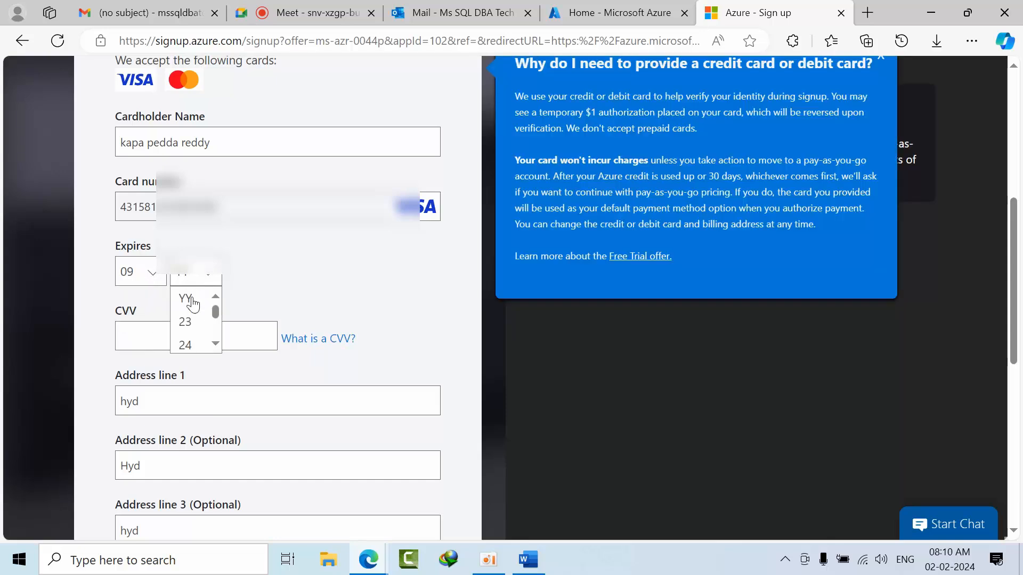
pyautogui.scroll(-3, 197, 341)
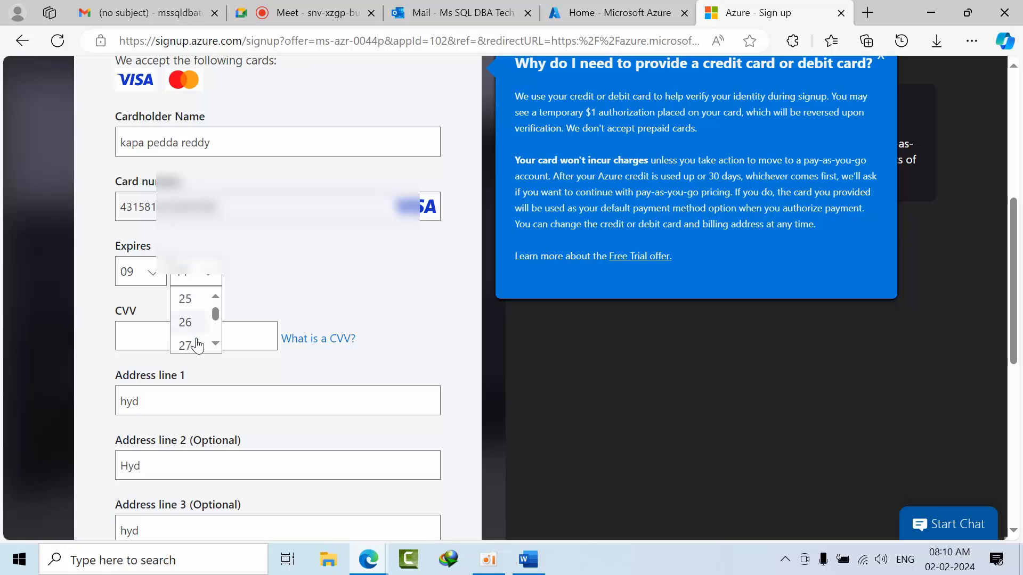
pyautogui.scroll(-2, 197, 345)
pyautogui.scroll(-2, 196, 345)
pyautogui.click(187, 327)
# Step: Enter the card's CVV
pyautogui.click(189, 329)
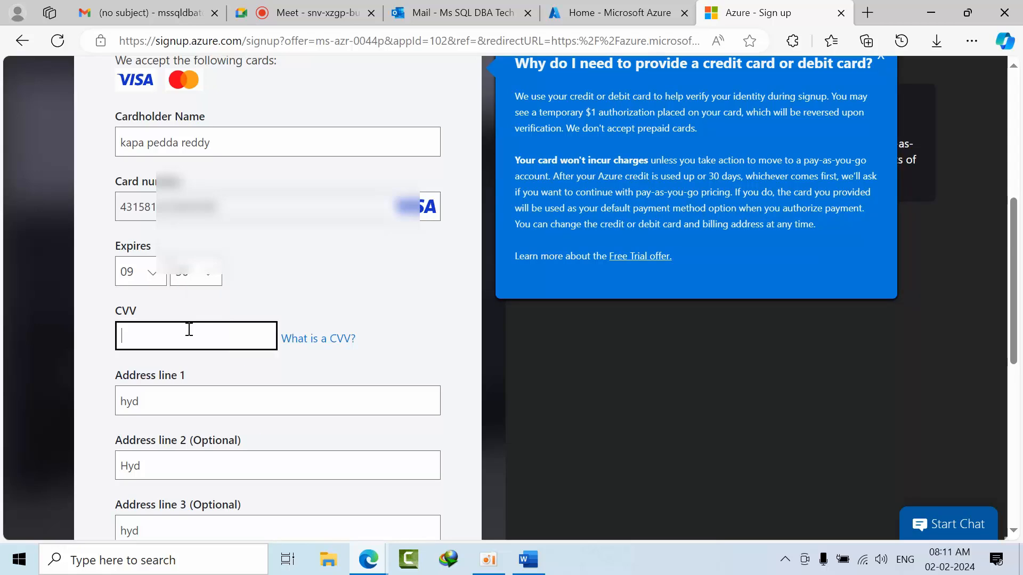
pyautogui.write('2')
pyautogui.scroll(-9, 212, 385)
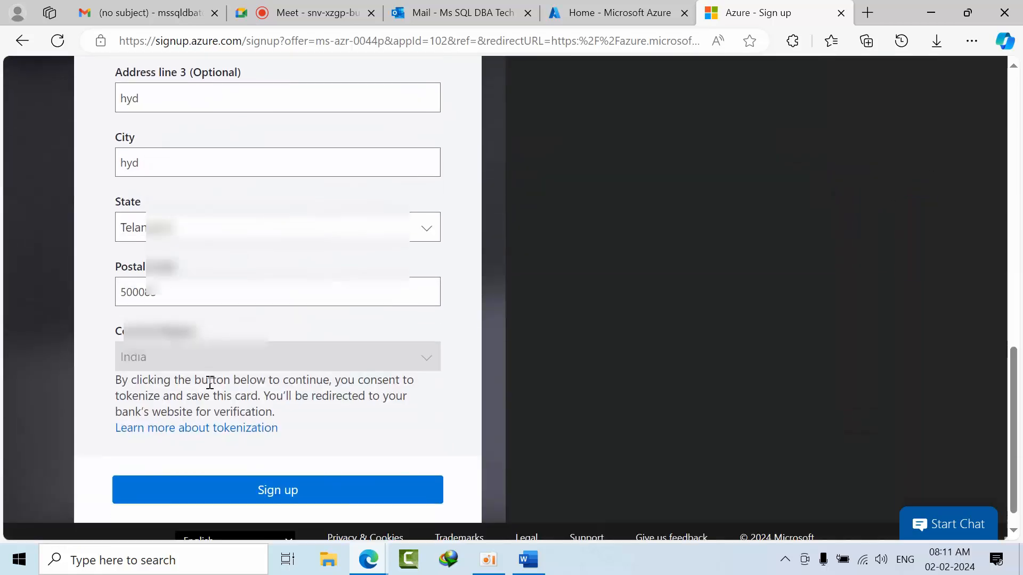
# Step: Submit the card details and authorise the INR 2.00 payment with the bank's one-time password
pyautogui.click(239, 467)
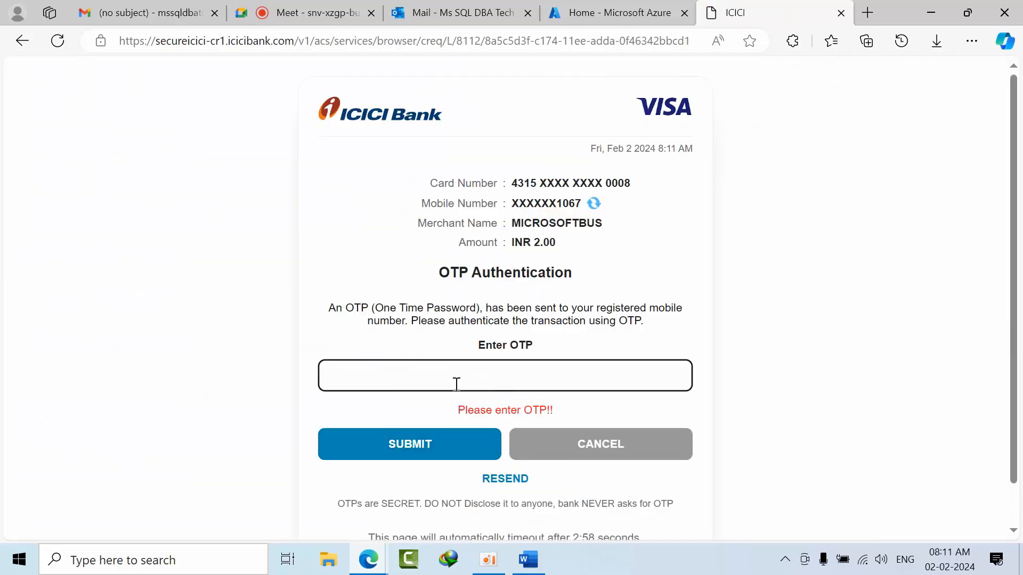
pyautogui.click(463, 384)
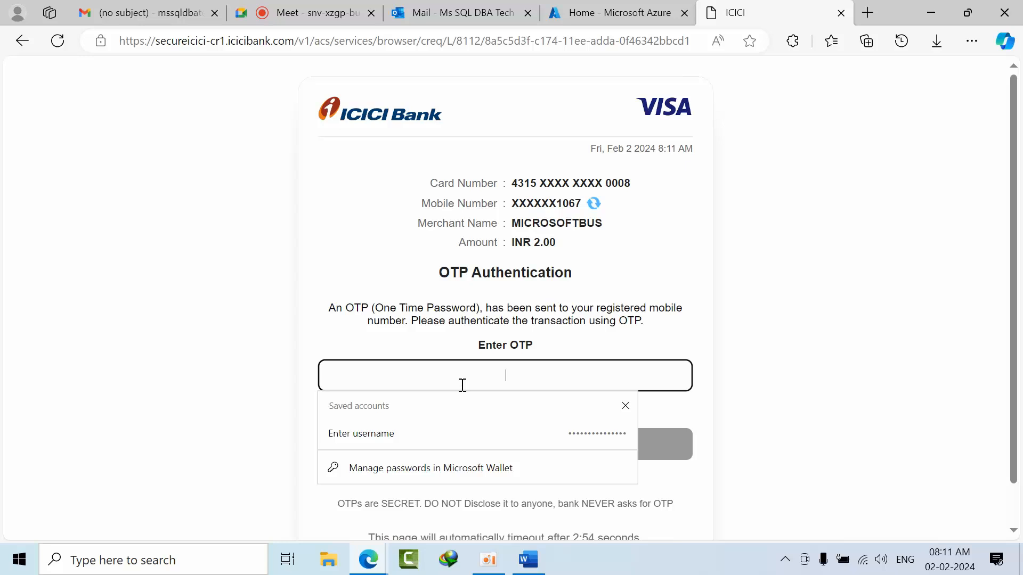
pyautogui.write('1')
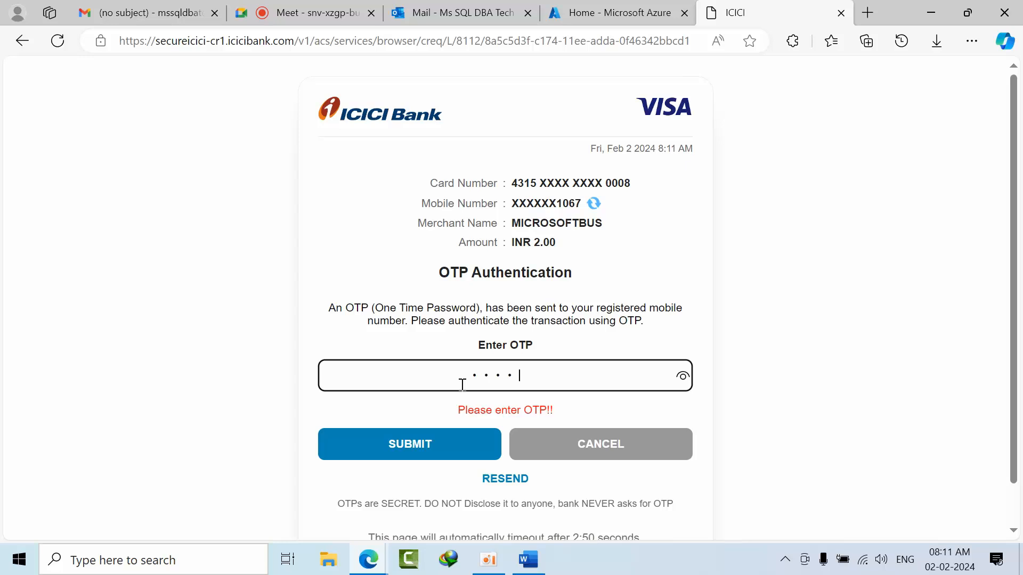
pyautogui.click(430, 449)
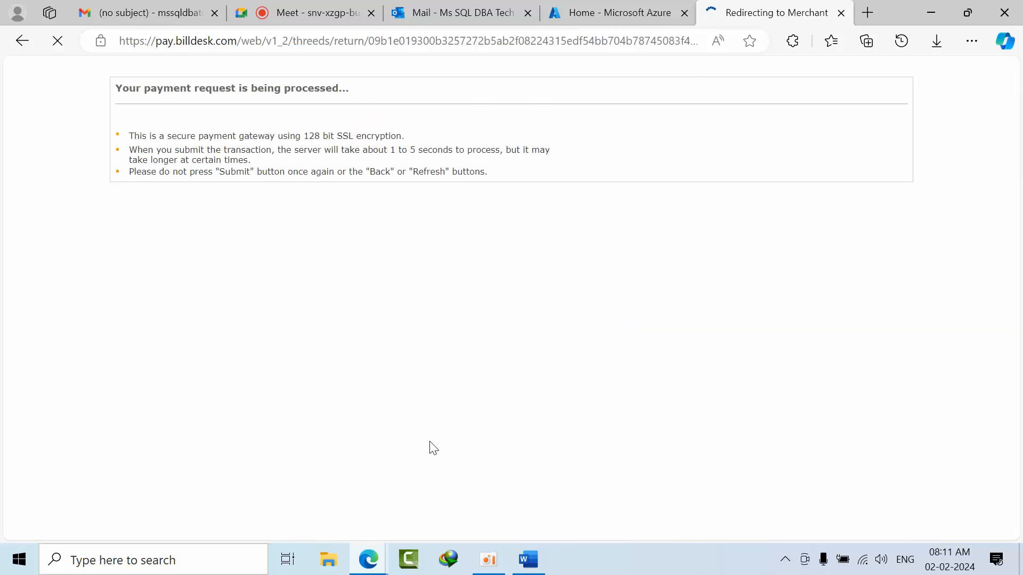
pyautogui.click(613, 6)
pyautogui.click(775, 5)
# Step: Dismiss the chat offer, keep the saved Visa card, and complete the free account sign-up
pyautogui.click(628, 5)
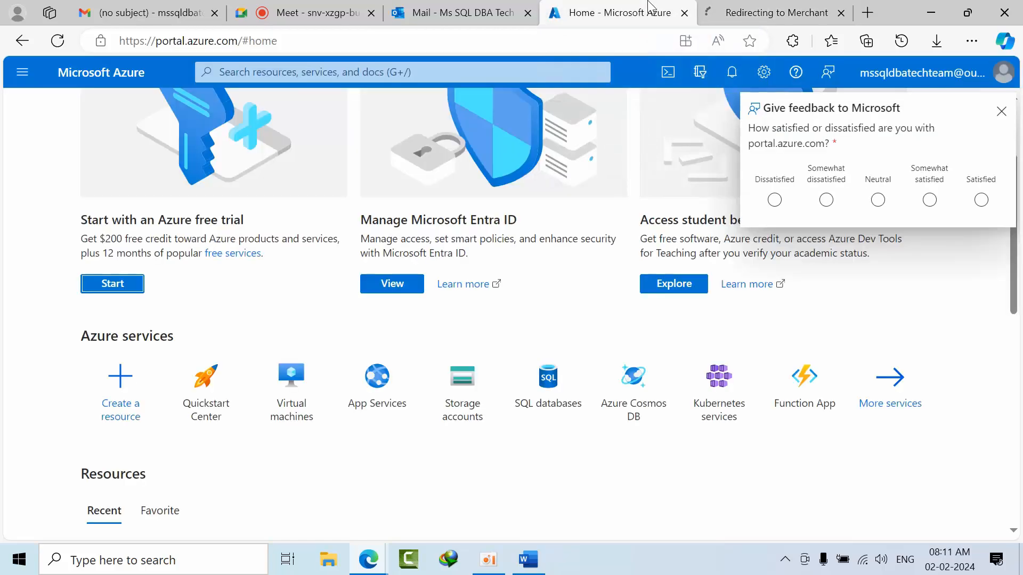
pyautogui.click(770, 7)
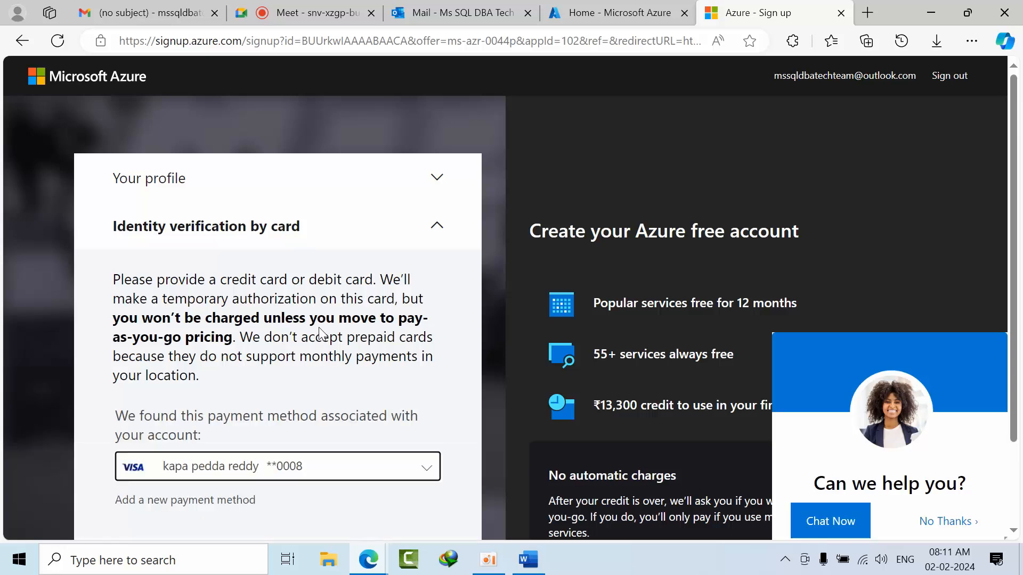
pyautogui.scroll(-2, 319, 332)
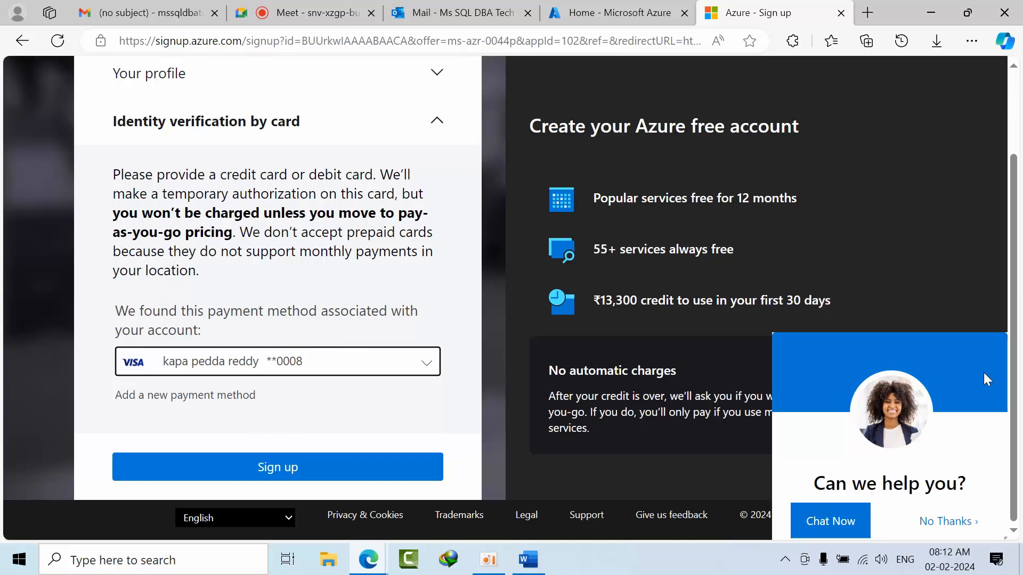
pyautogui.click(948, 521)
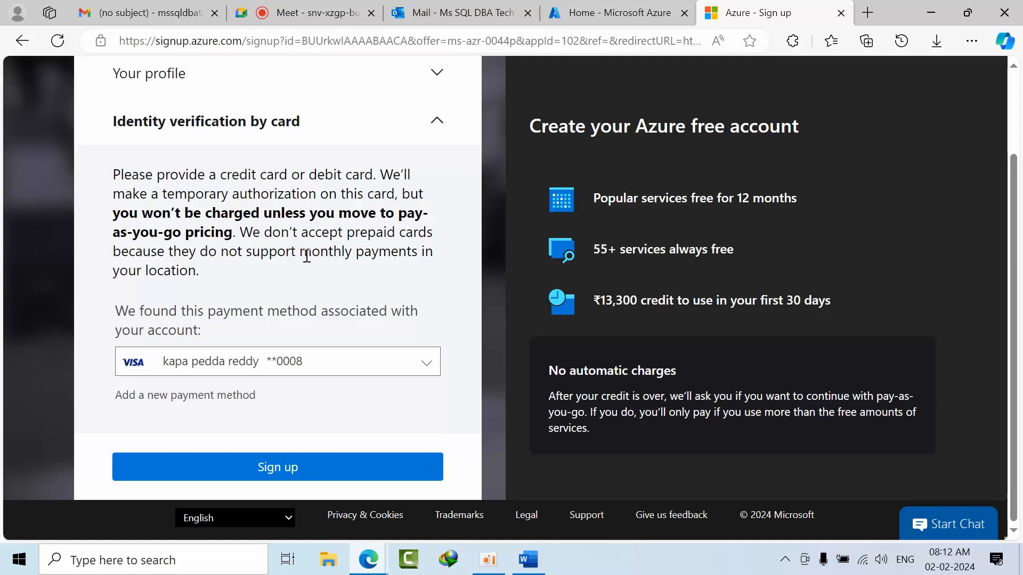
pyautogui.click(233, 371)
pyautogui.click(237, 404)
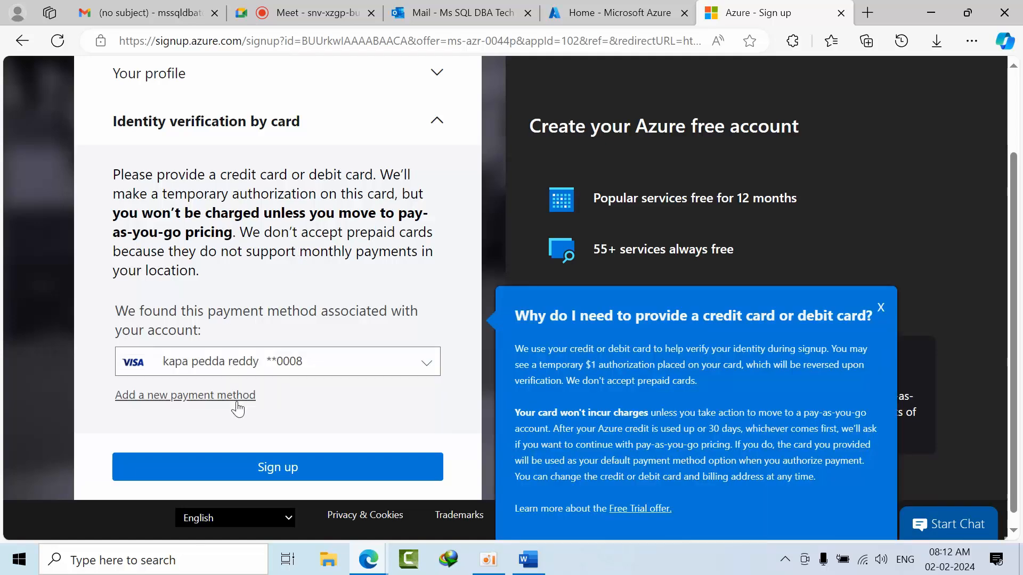
pyautogui.click(880, 307)
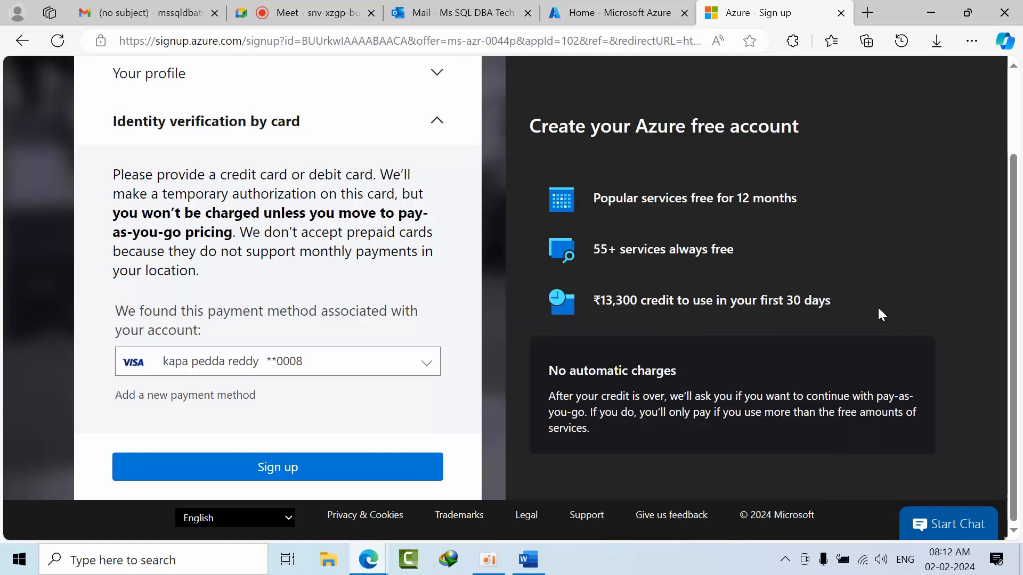
pyautogui.click(240, 469)
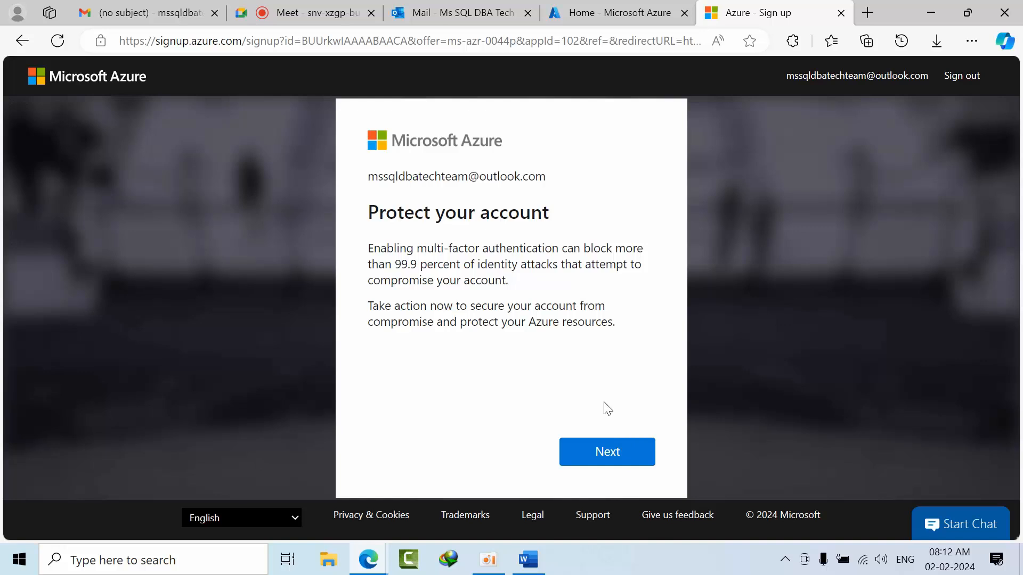
# Step: Send a verification code to the recovery email address and sign in with the received code
pyautogui.click(616, 447)
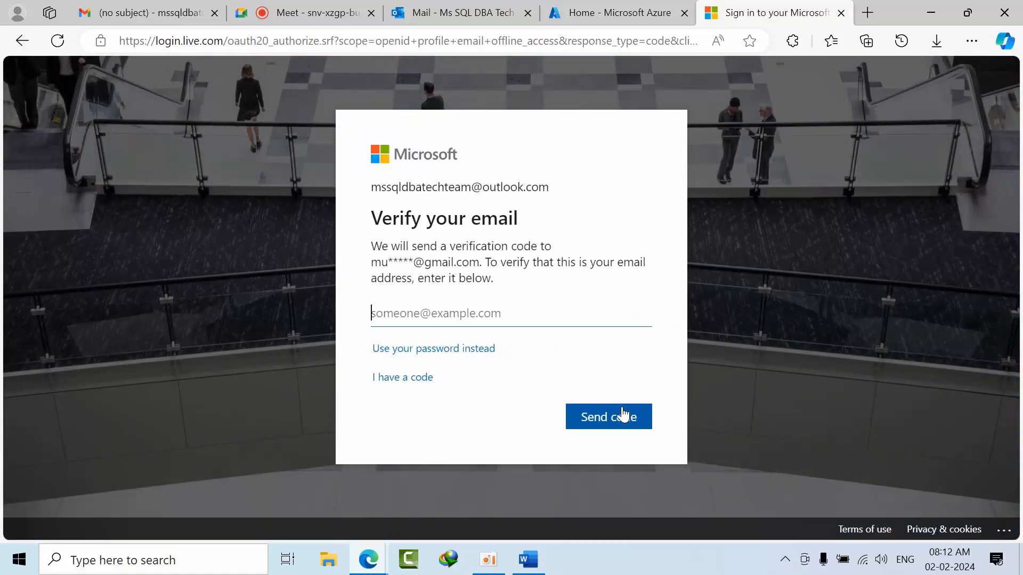
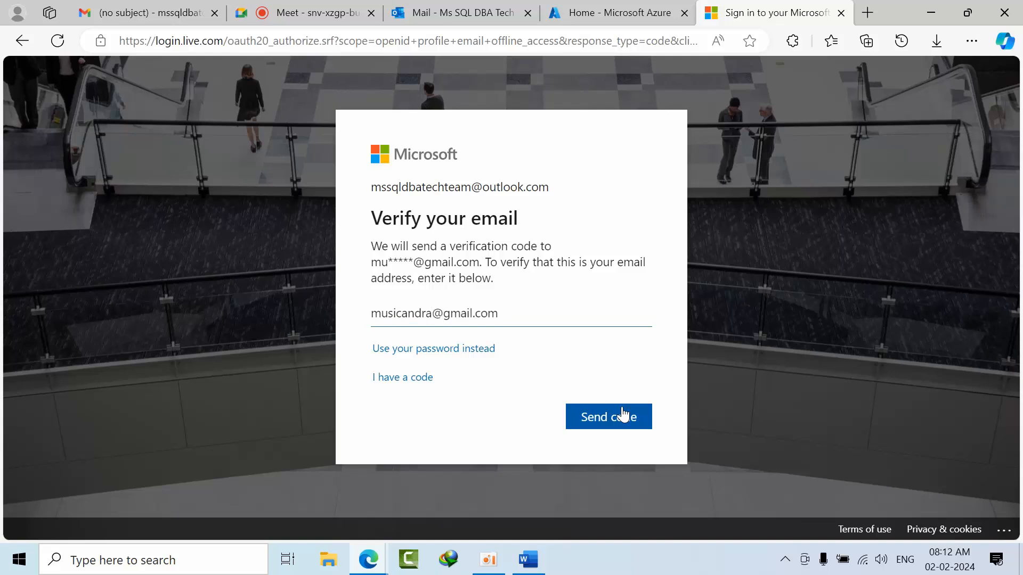
pyautogui.click(622, 415)
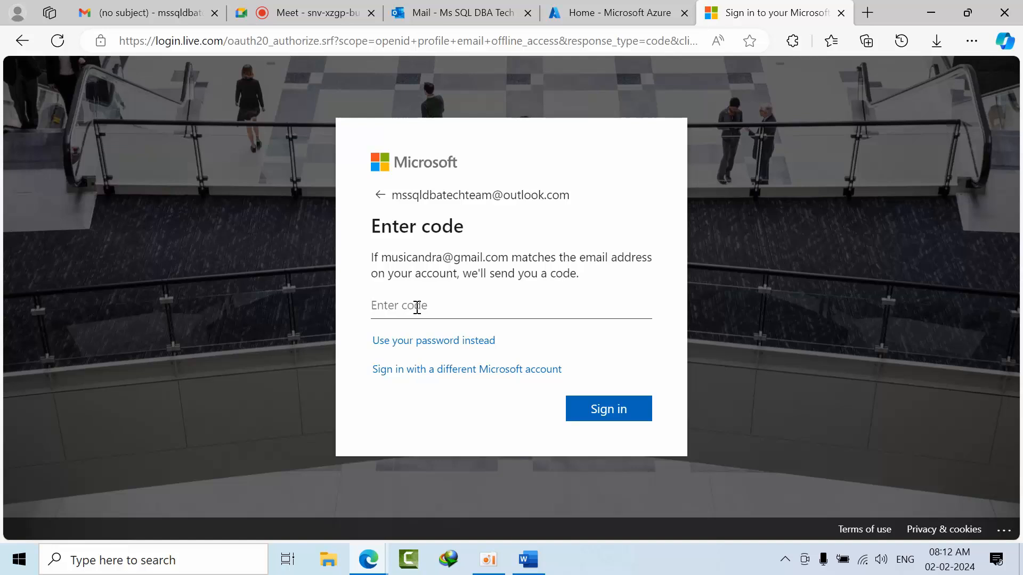
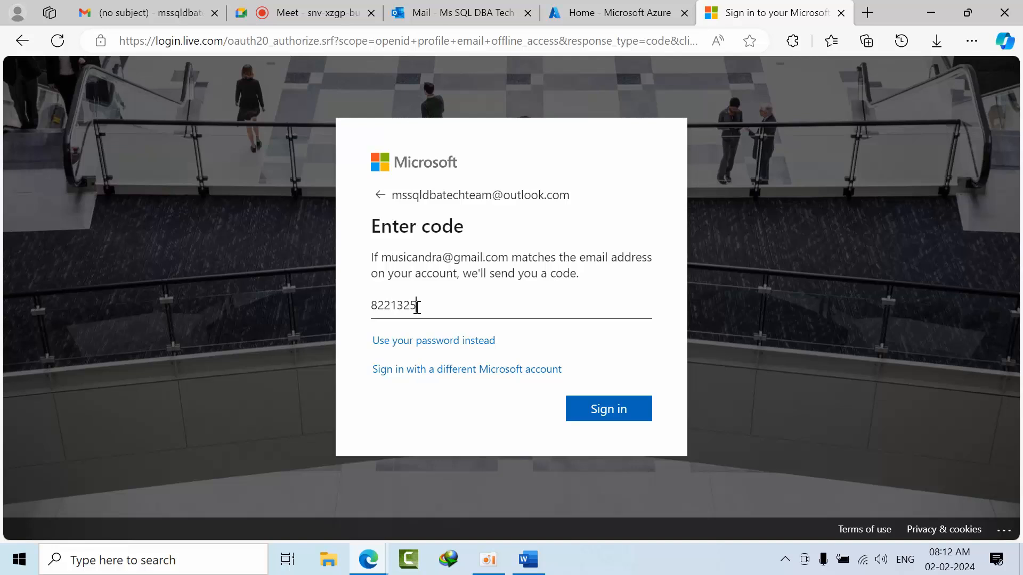
pyautogui.click(591, 408)
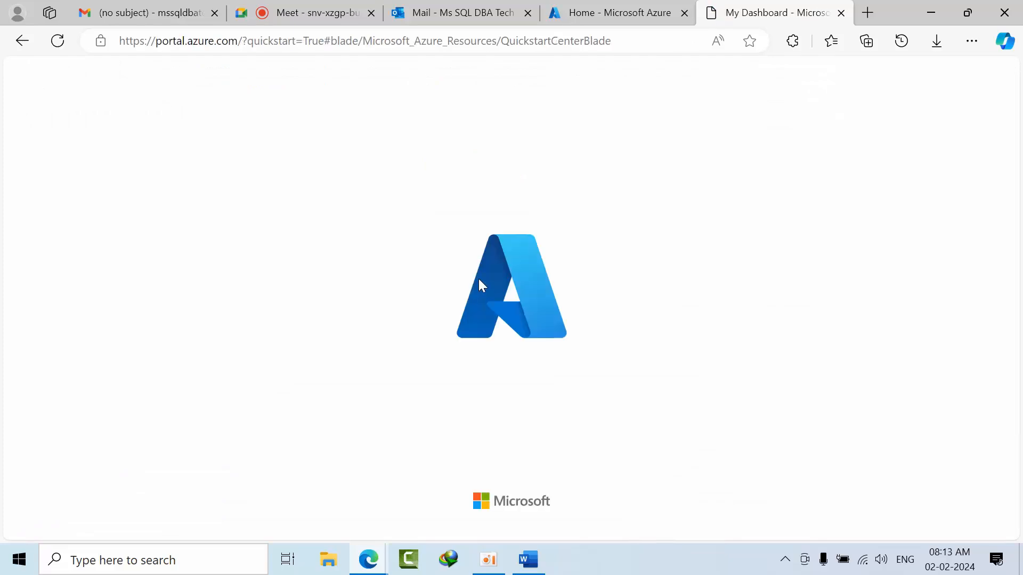
# Step: Browse the Quickstart Center, then go back to the Azure home page via the Home breadcrumb
pyautogui.scroll(-6, 418, 297)
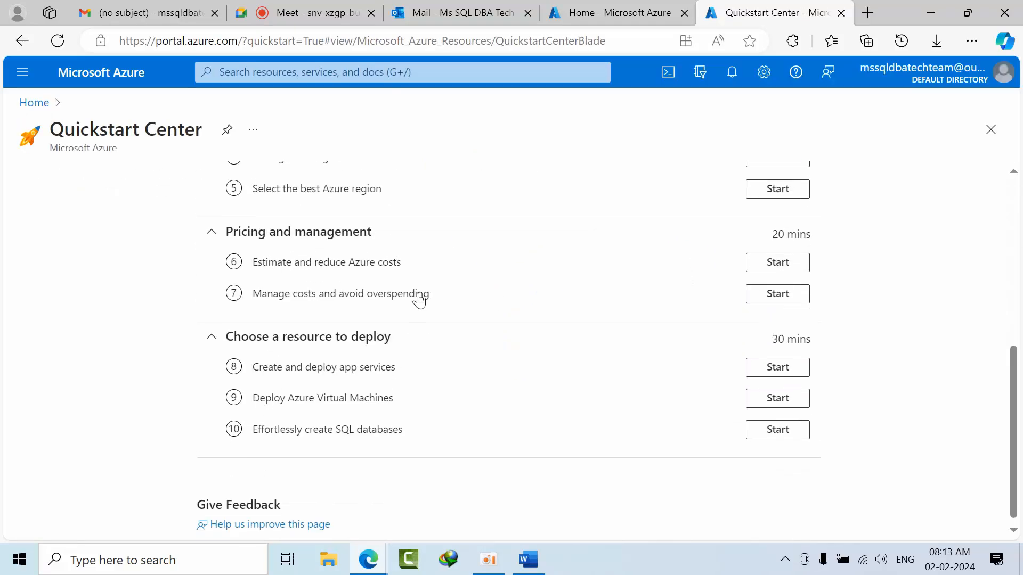
pyautogui.scroll(4, 419, 301)
pyautogui.scroll(3, 418, 300)
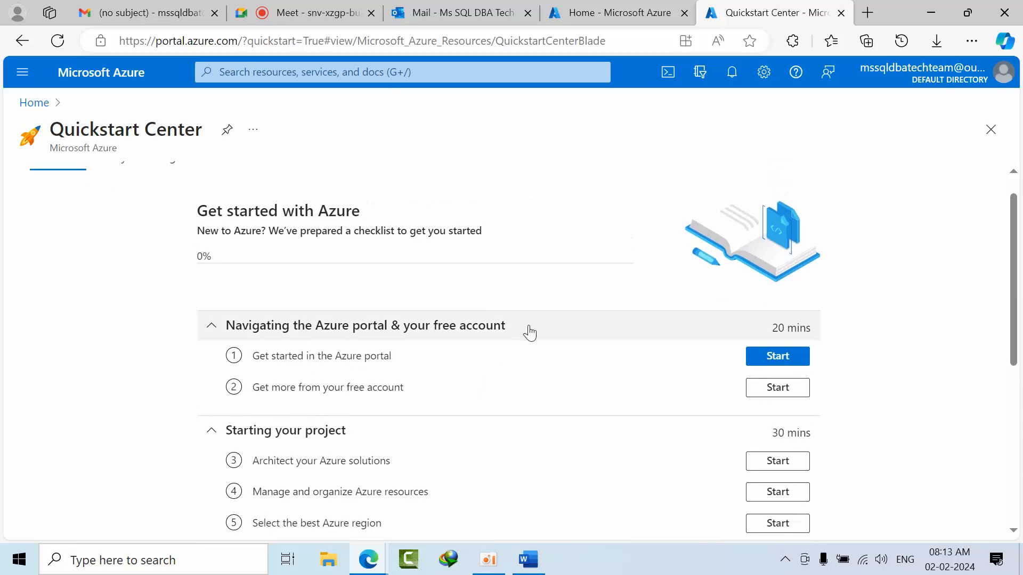
pyautogui.scroll(-6, 669, 376)
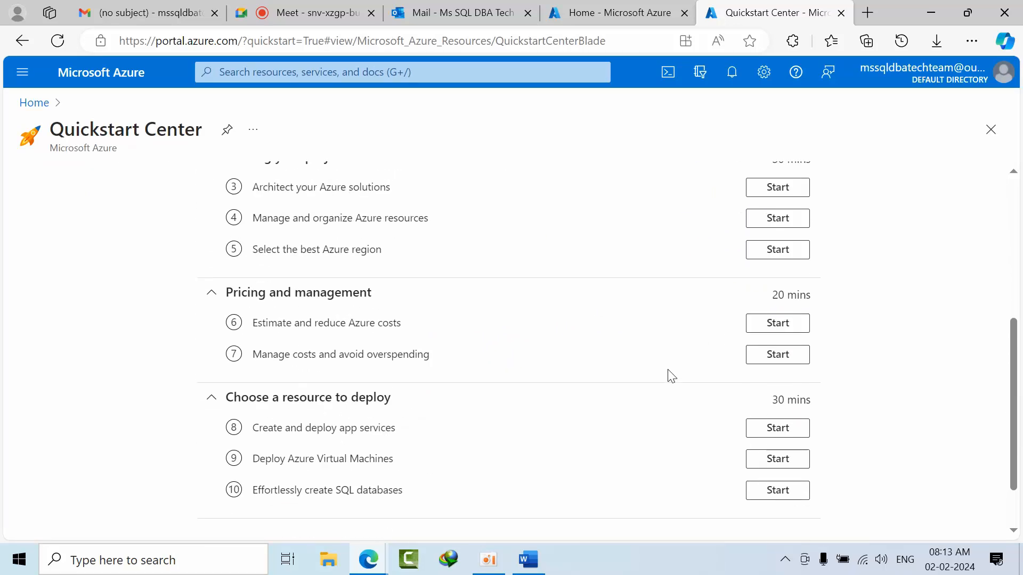
pyautogui.scroll(10, 176, 231)
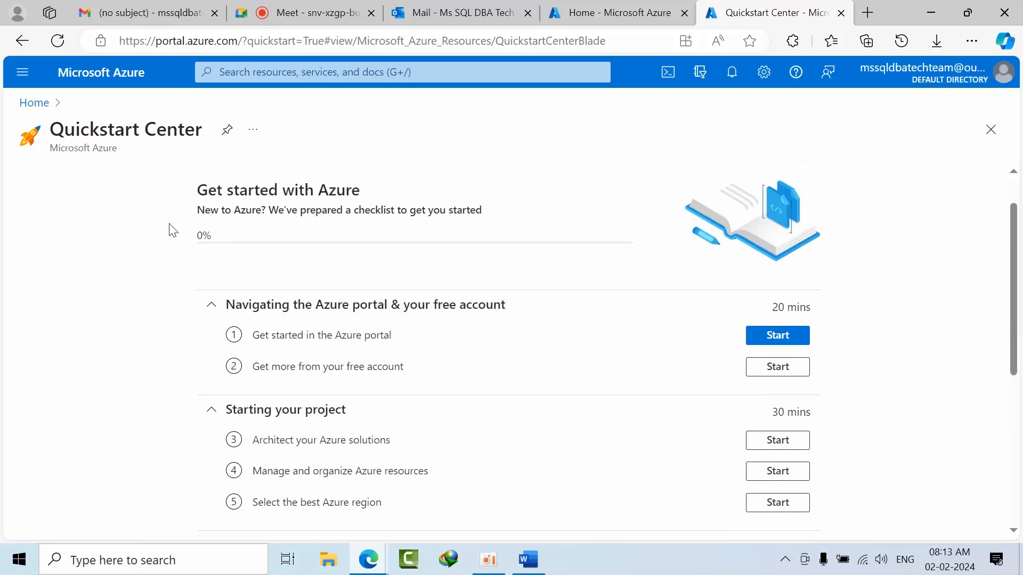
pyautogui.click(37, 106)
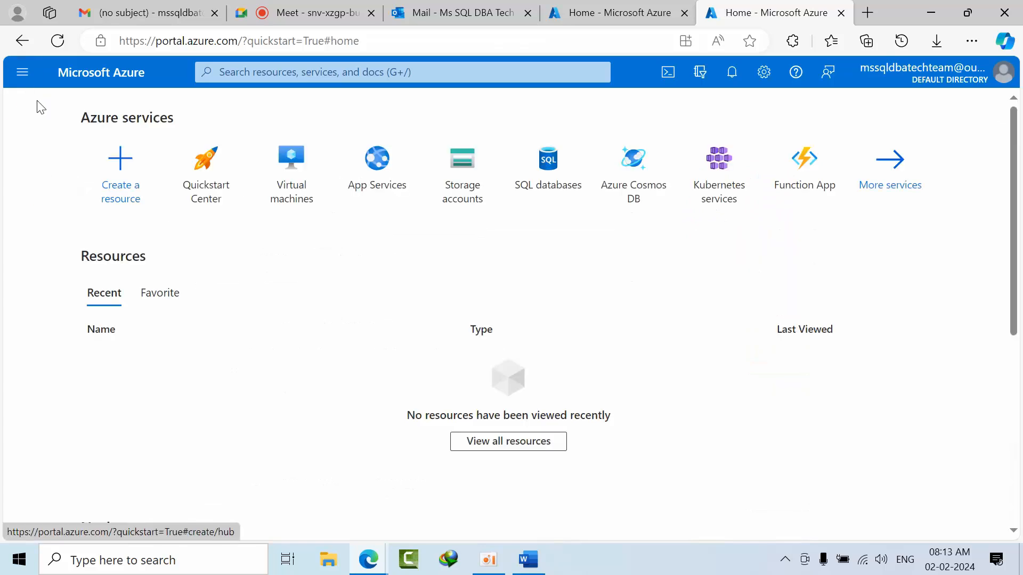
# Step: Look over the new account's details panel and close it
pyautogui.scroll(-3, 257, 239)
pyautogui.scroll(3, 258, 239)
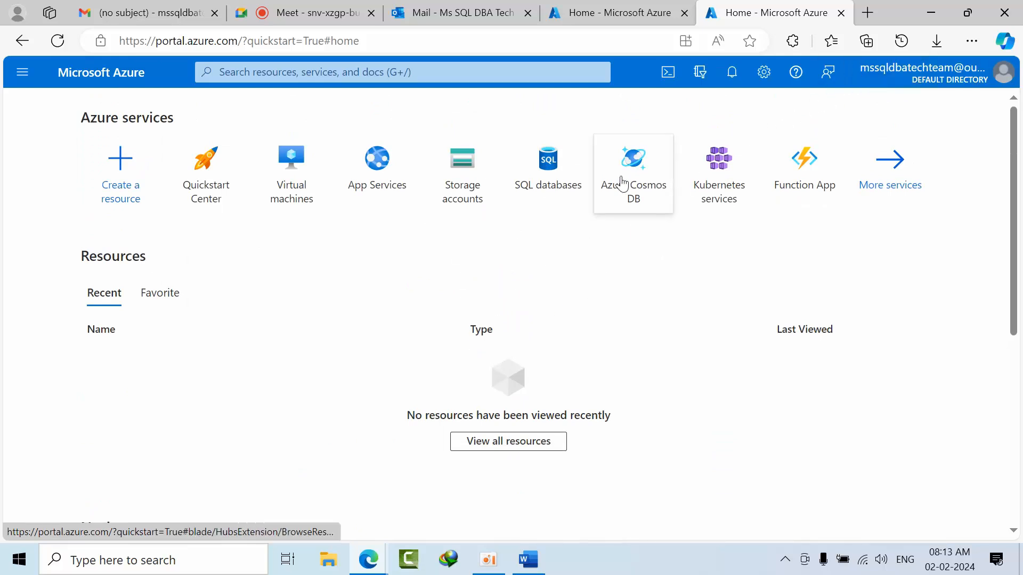
pyautogui.click(962, 78)
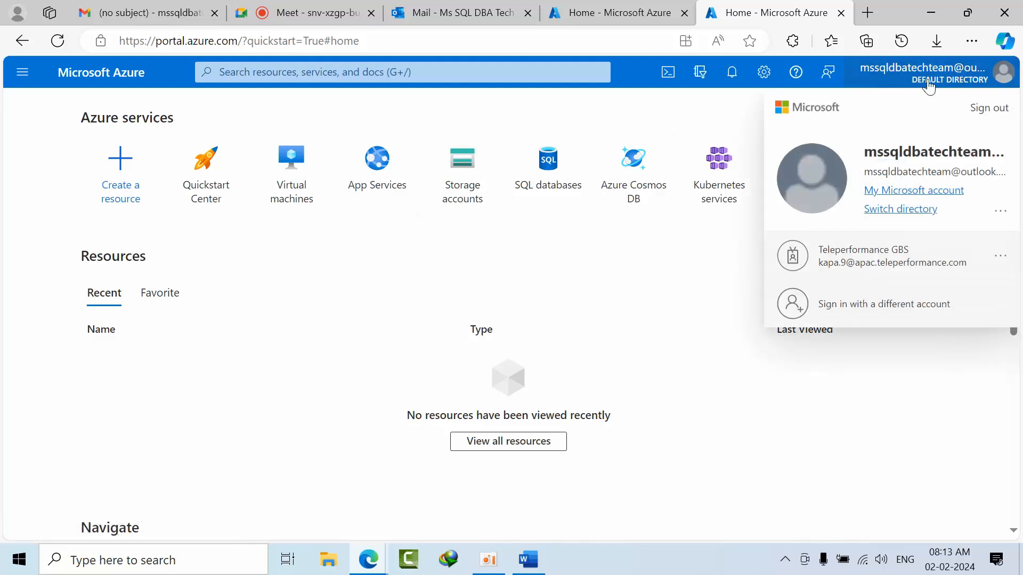
pyautogui.click(121, 85)
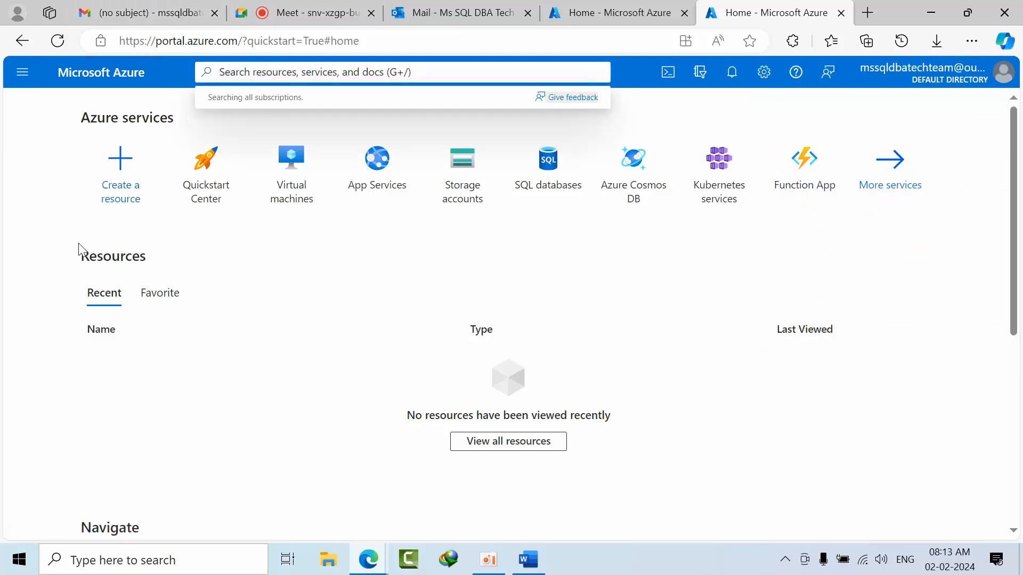
pyautogui.click(520, 556)
pyautogui.scroll(6, 290, 329)
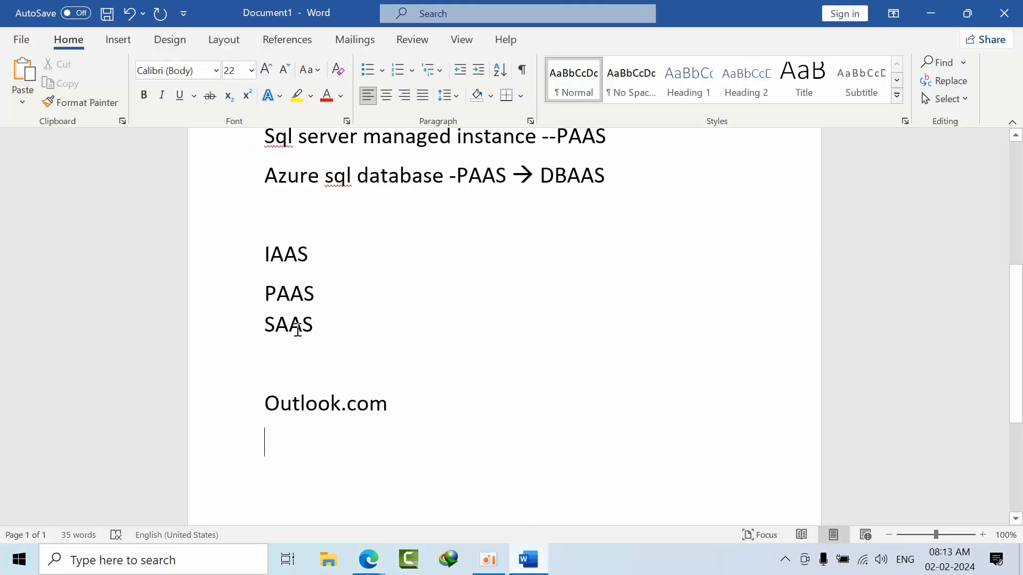
pyautogui.scroll(-3, 331, 324)
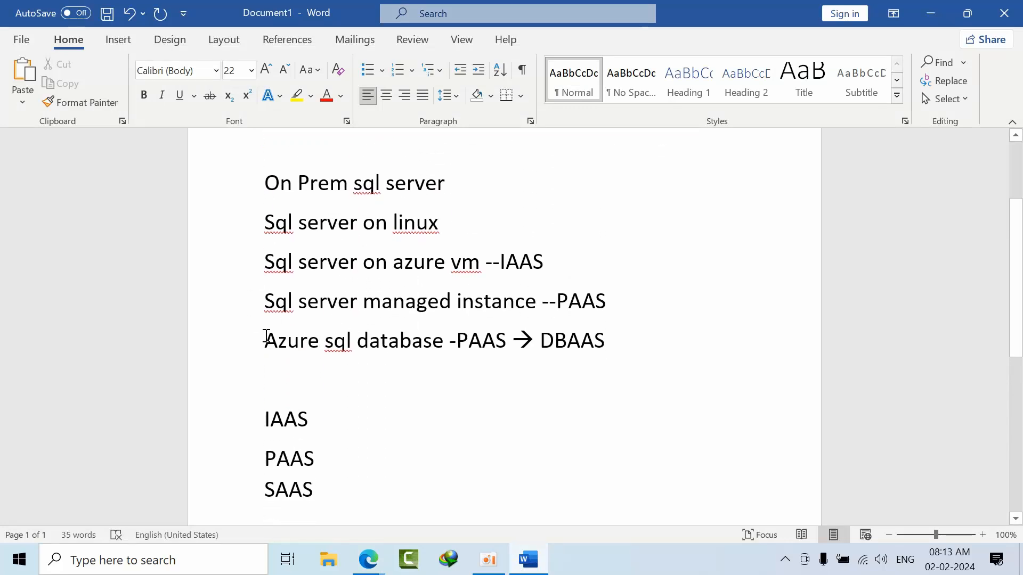
pyautogui.moveTo(268, 340); pyautogui.dragTo(453, 344)
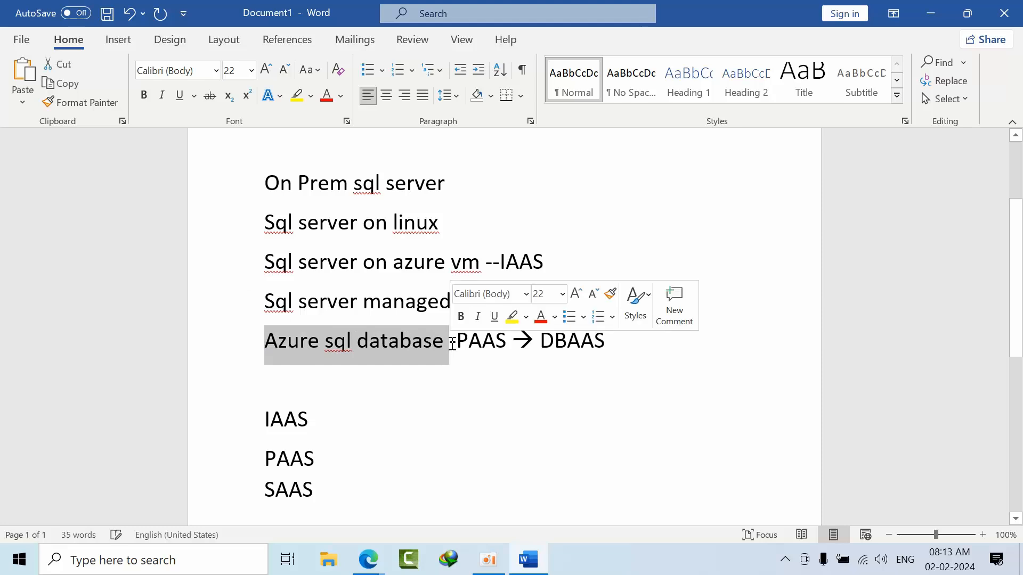
pyautogui.click(436, 375)
pyautogui.moveTo(270, 338); pyautogui.dragTo(427, 353)
pyautogui.click(478, 386)
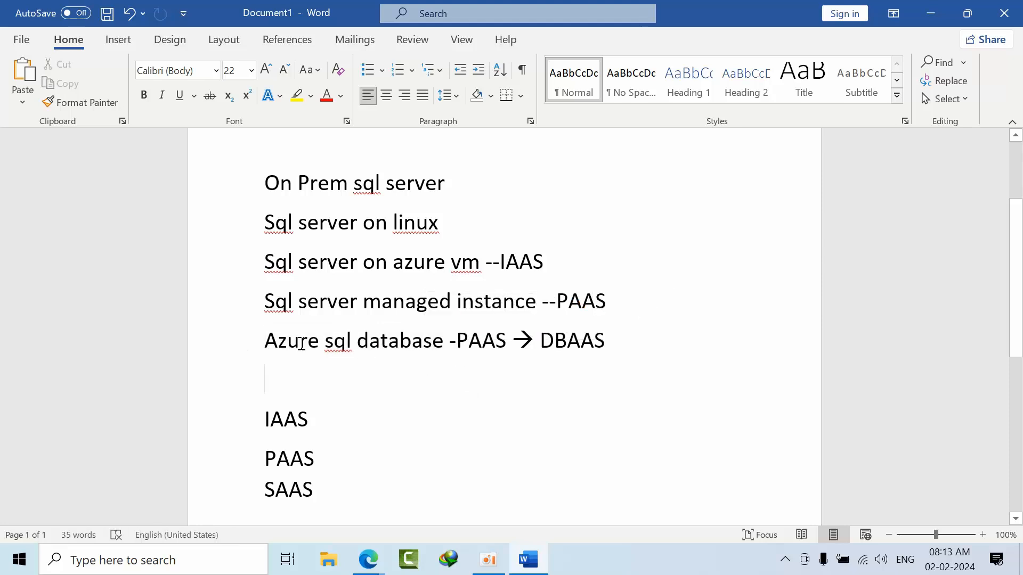
pyautogui.moveTo(269, 341); pyautogui.dragTo(428, 354)
pyautogui.scroll(-1, 441, 381)
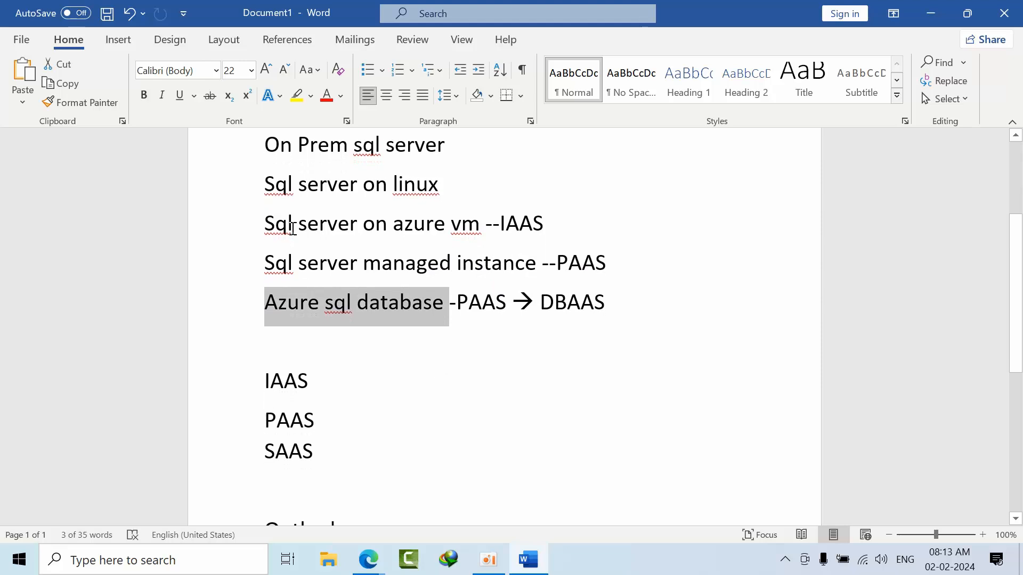
pyautogui.click(299, 264)
pyautogui.moveTo(258, 265); pyautogui.dragTo(606, 274)
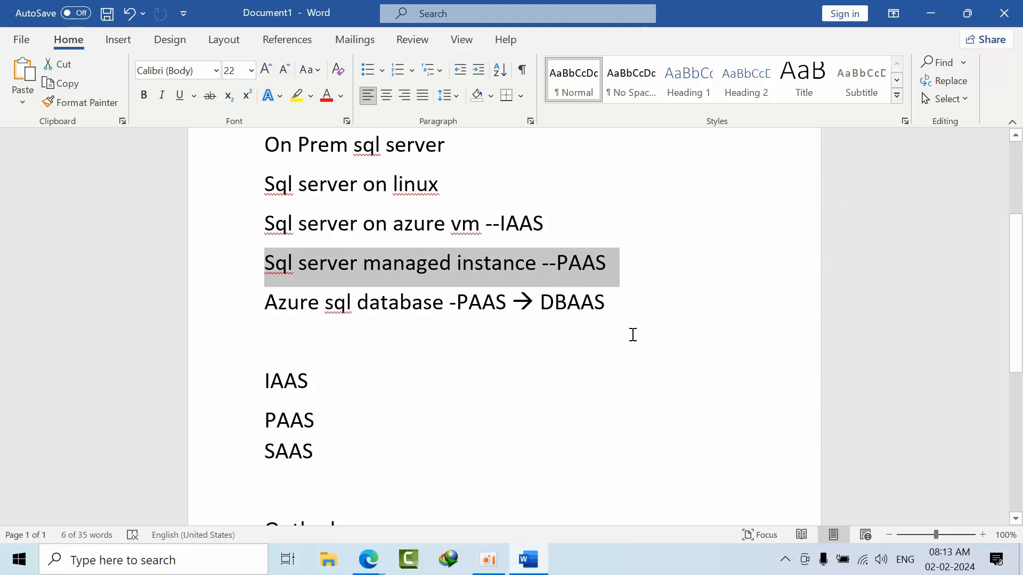
pyautogui.scroll(1, 400, 269)
pyautogui.click(322, 302)
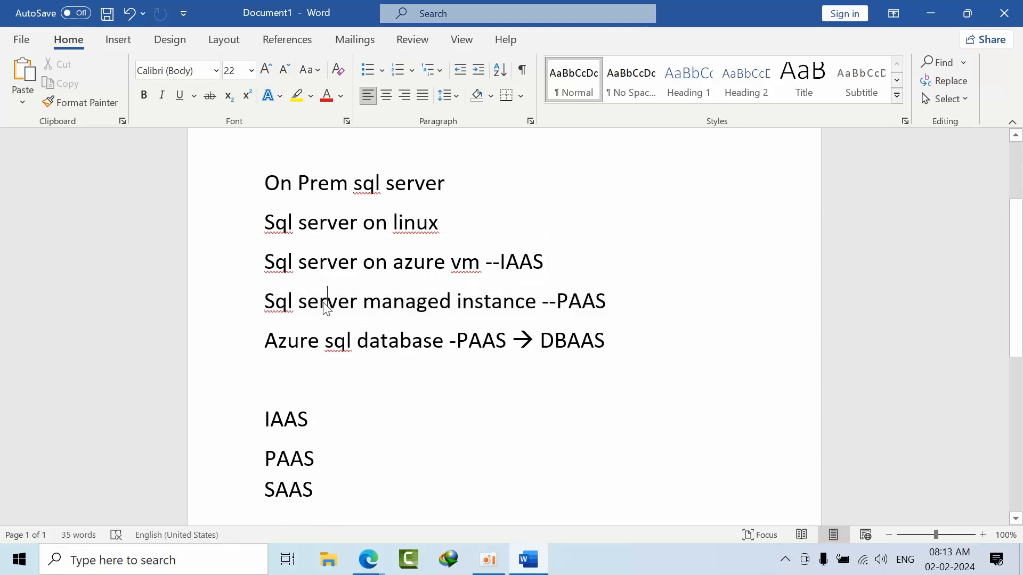
pyautogui.moveTo(265, 301); pyautogui.dragTo(571, 311)
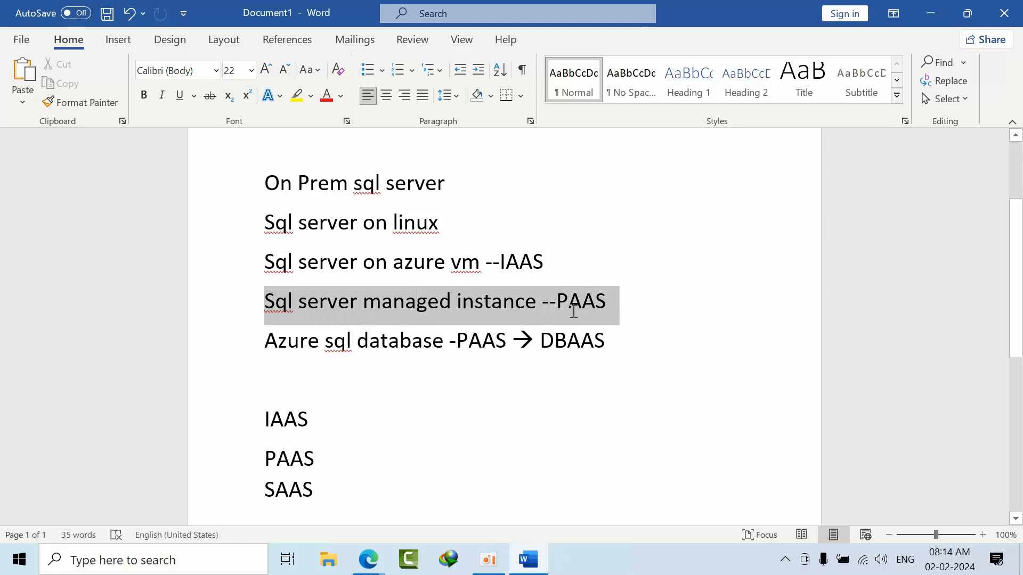
pyautogui.moveTo(574, 312); pyautogui.dragTo(572, 311)
pyautogui.click(572, 311)
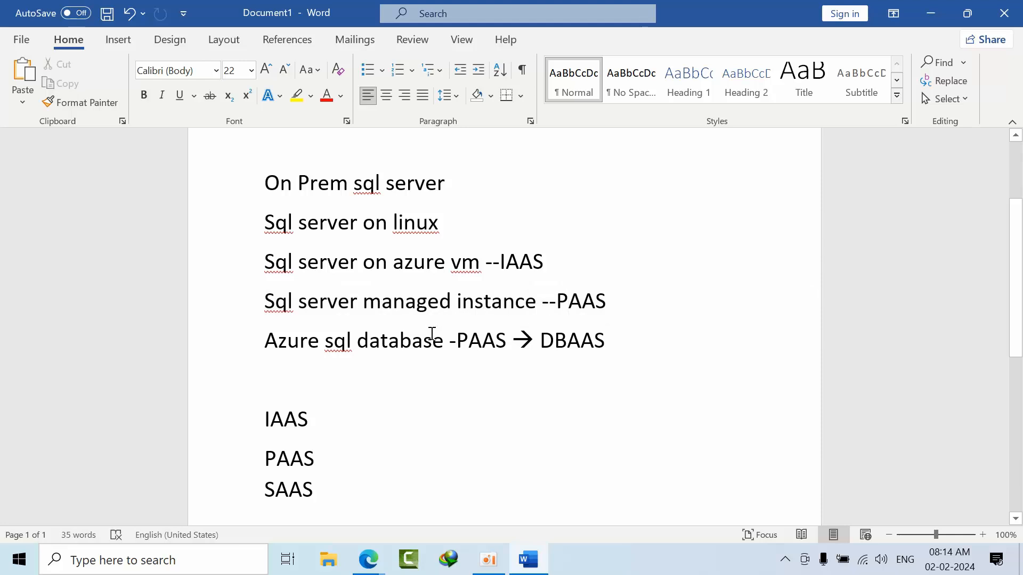
pyautogui.moveTo(261, 341); pyautogui.dragTo(441, 341)
# Step: Add an 'on prem' line below Outlook.com in the Word notes
pyautogui.click(463, 393)
pyautogui.scroll(-3, 463, 398)
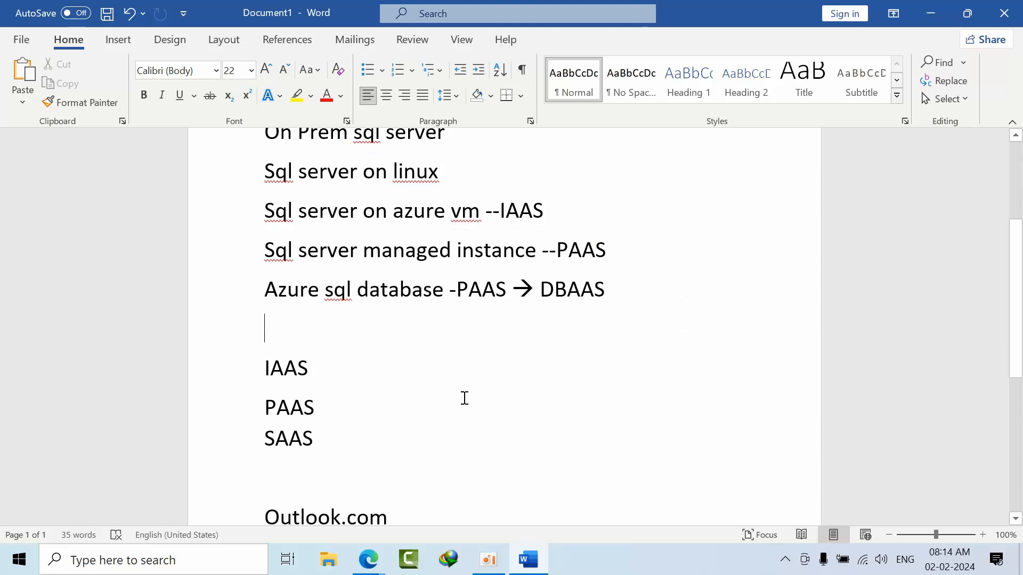
pyautogui.scroll(-3, 398, 510)
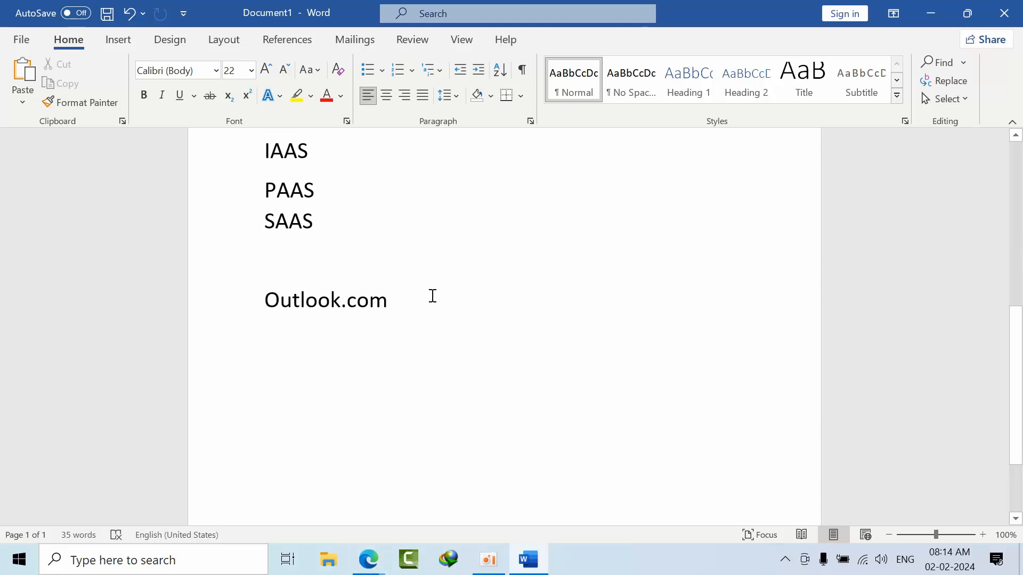
pyautogui.press('Return')
pyautogui.press('Return')
pyautogui.write('on prem')
pyautogui.press('Return')
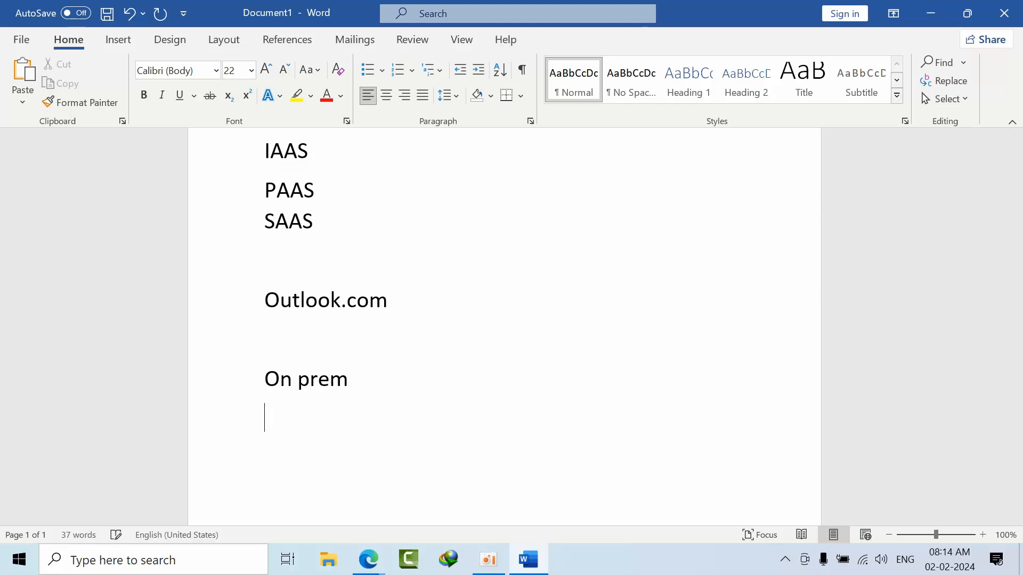
# Step: Add 'sql server is free' on the following line and start a new line after it
pyautogui.hotkey('ctrl', 'Return')
pyautogui.write('sql server is free')
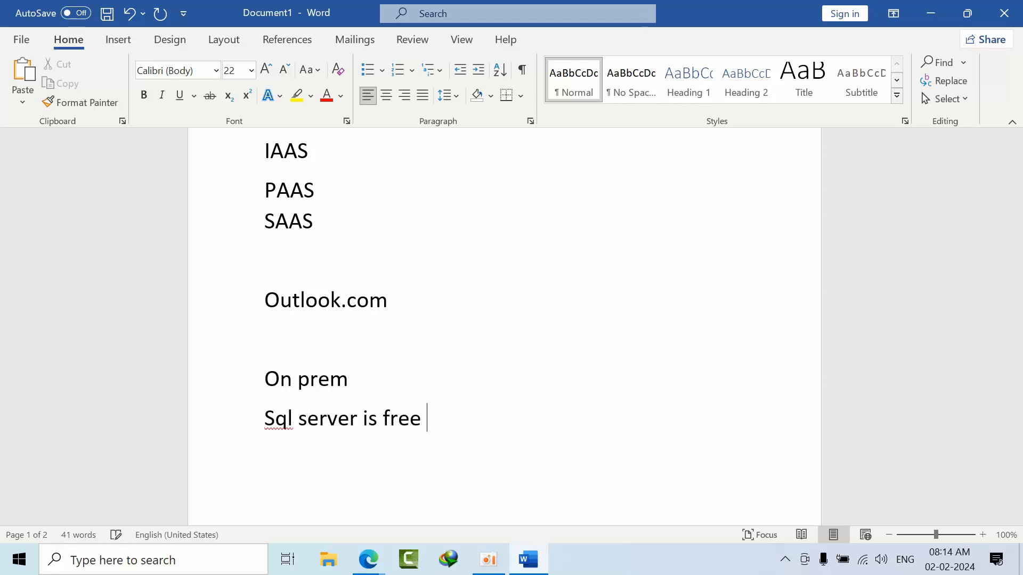
pyautogui.press('Return')
pyautogui.write('datab')
pyautogui.press('BackSpace')
pyautogui.press('BackSpace')
pyautogui.press('BackSpace')
pyautogui.press('BackSpace')
pyautogui.press('BackSpace')
pyautogui.press('BackSpace')
pyautogui.press('Return')
# Step: Type 'Database.windows.net' on the new line
pyautogui.write('Database.windows.net')
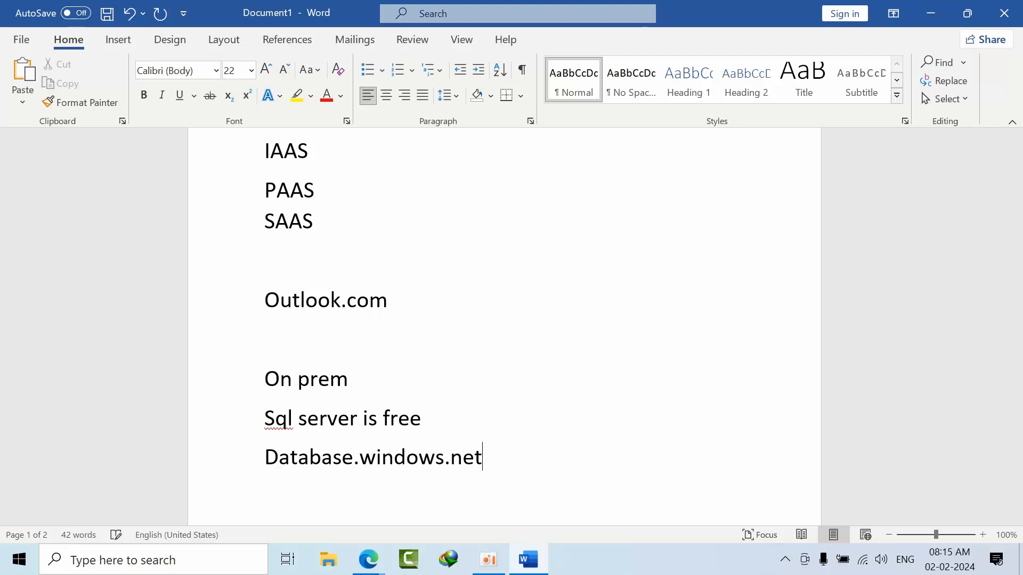
# Step: Prefix the address with 'testdemo08.' so it reads Testdemo08.Database.windows.net, then select the server name
pyautogui.click(262, 458)
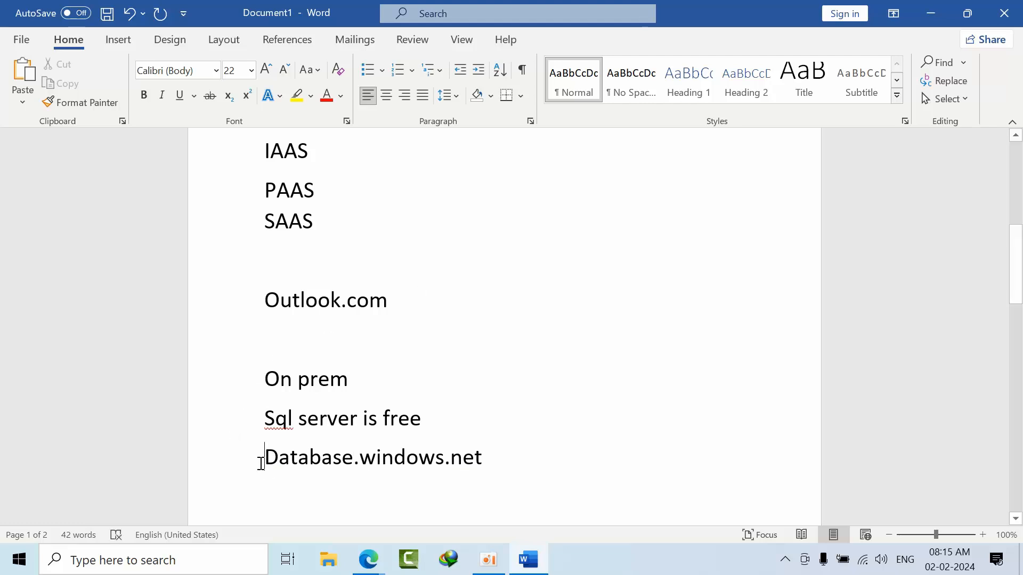
pyautogui.write('.')
pyautogui.press('Left')
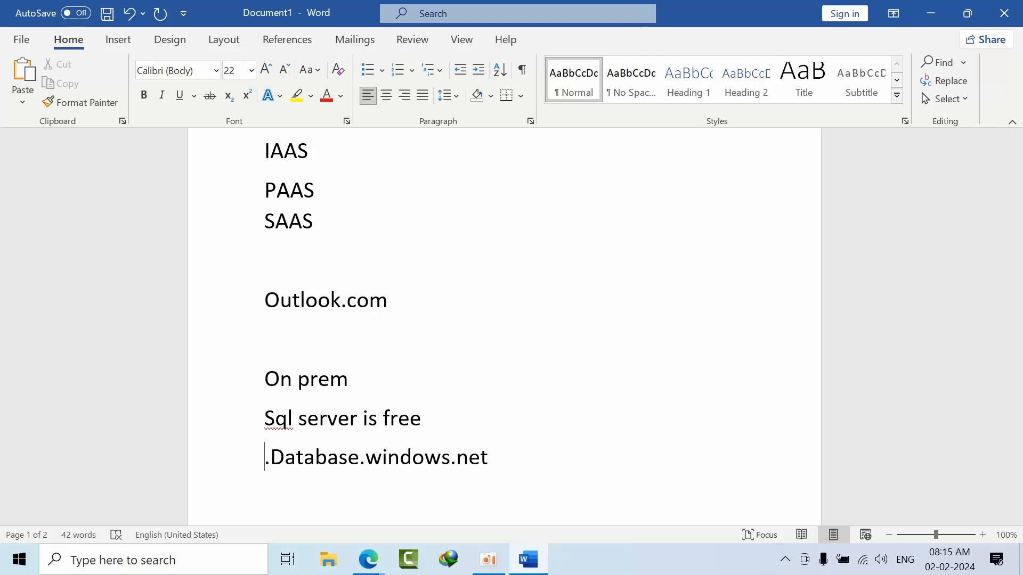
pyautogui.write('harsha')
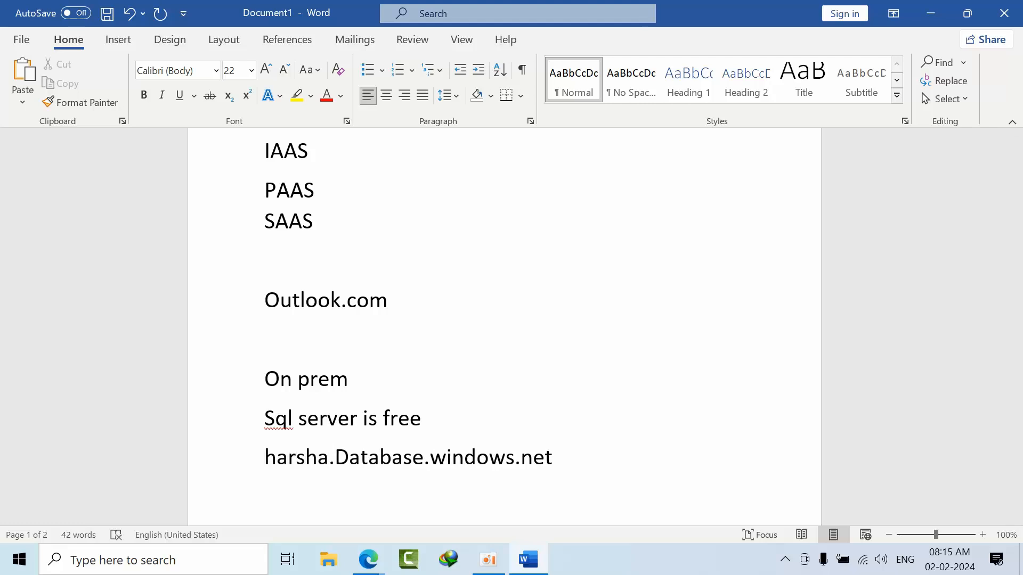
pyautogui.press('BackSpace')
pyautogui.press('BackSpace')
pyautogui.press('BackSpace')
pyautogui.press('BackSpace')
pyautogui.press('BackSpace')
pyautogui.press('BackSpace')
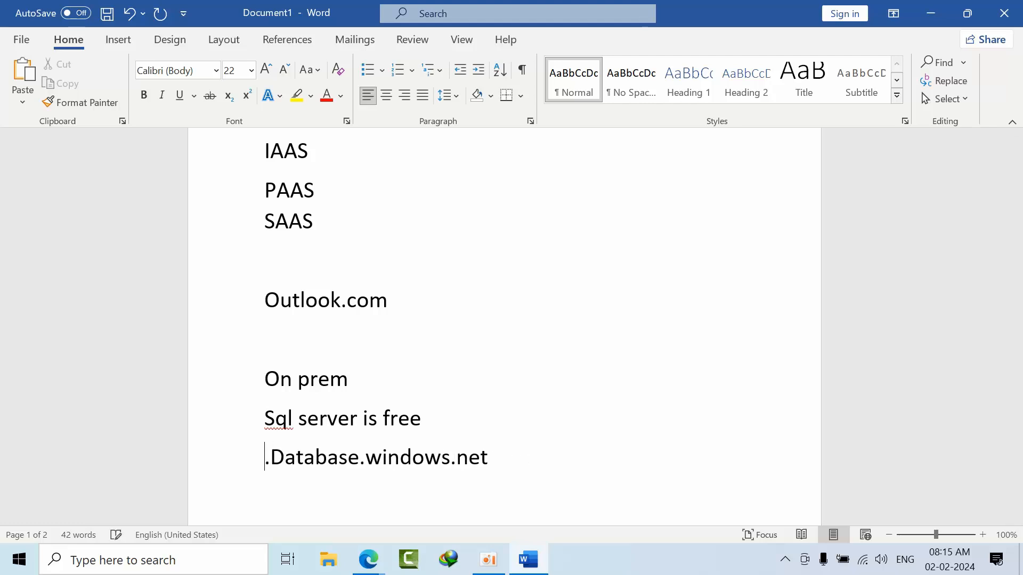
pyautogui.write('ziamkh')
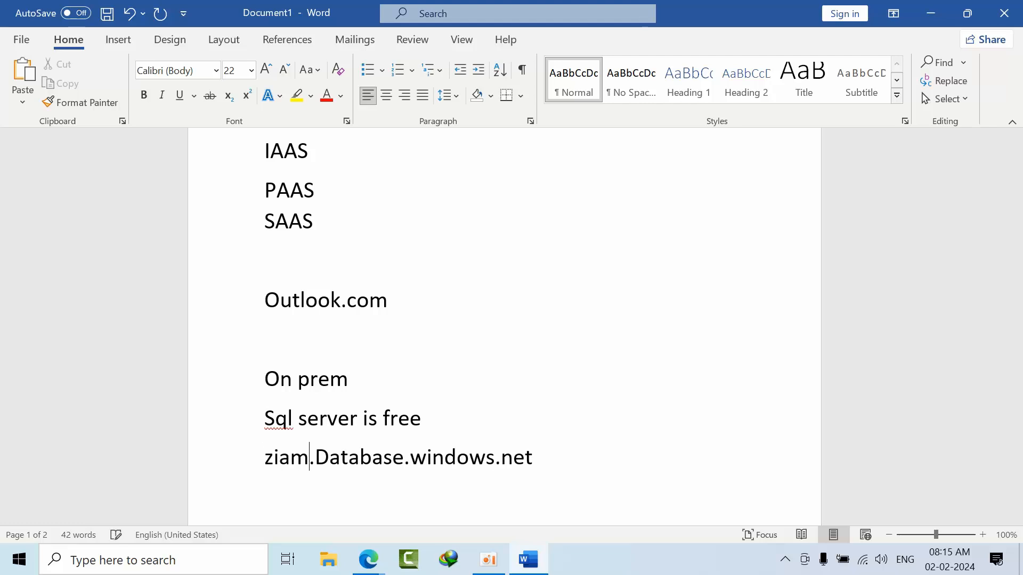
pyautogui.write('an')
pyautogui.press('BackSpace')
pyautogui.press('BackSpace')
pyautogui.press('BackSpace')
pyautogui.press('BackSpace')
pyautogui.press('BackSpace')
pyautogui.press('BackSpace')
pyautogui.press('BackSpace')
pyautogui.write('s')
pyautogui.press('BackSpace')
pyautogui.press('BackSpace')
pyautogui.write('sai')
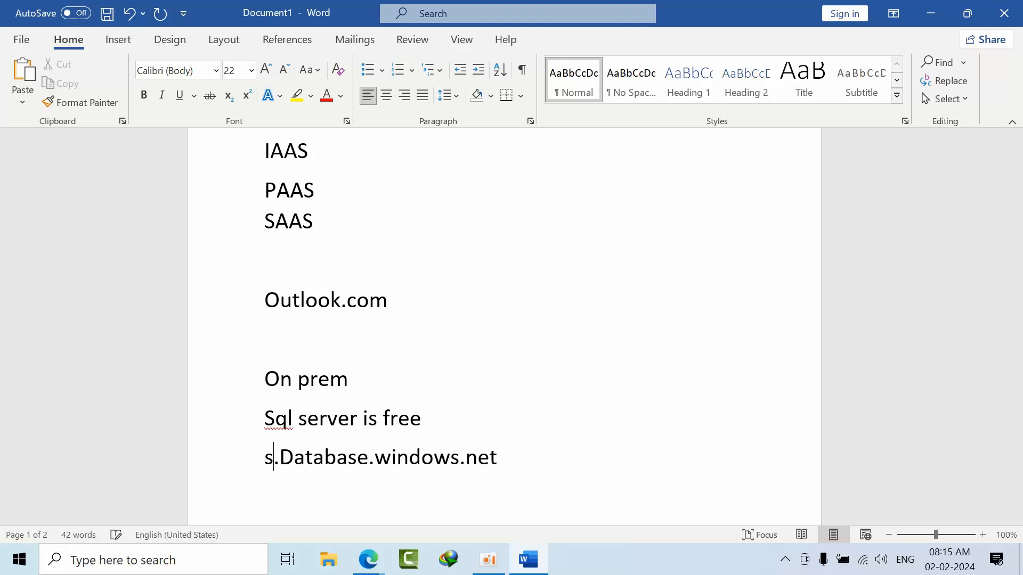
pyautogui.press('BackSpace')
pyautogui.press('BackSpace')
pyautogui.press('BackSpace')
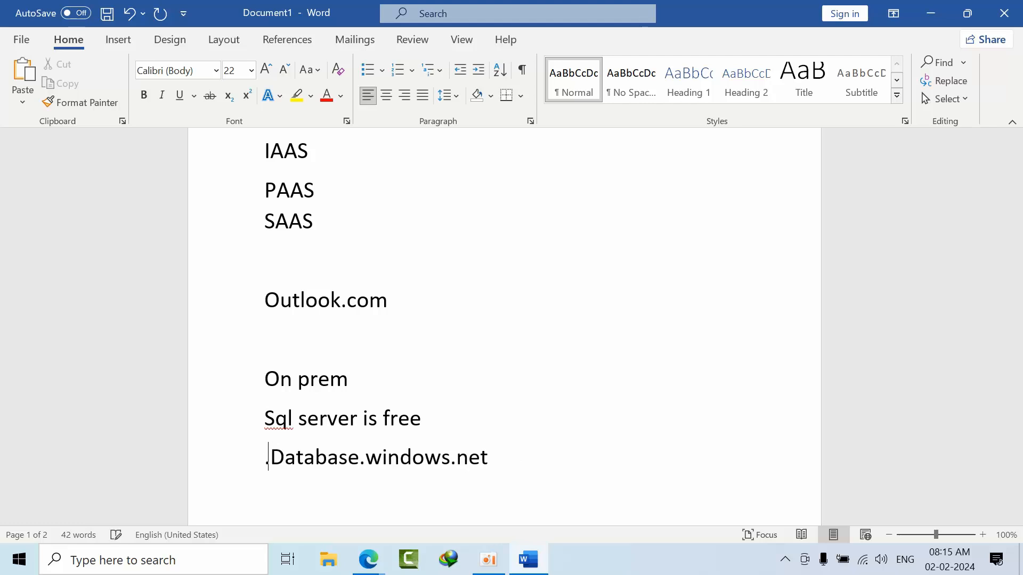
pyautogui.write('test')
pyautogui.write('demo')
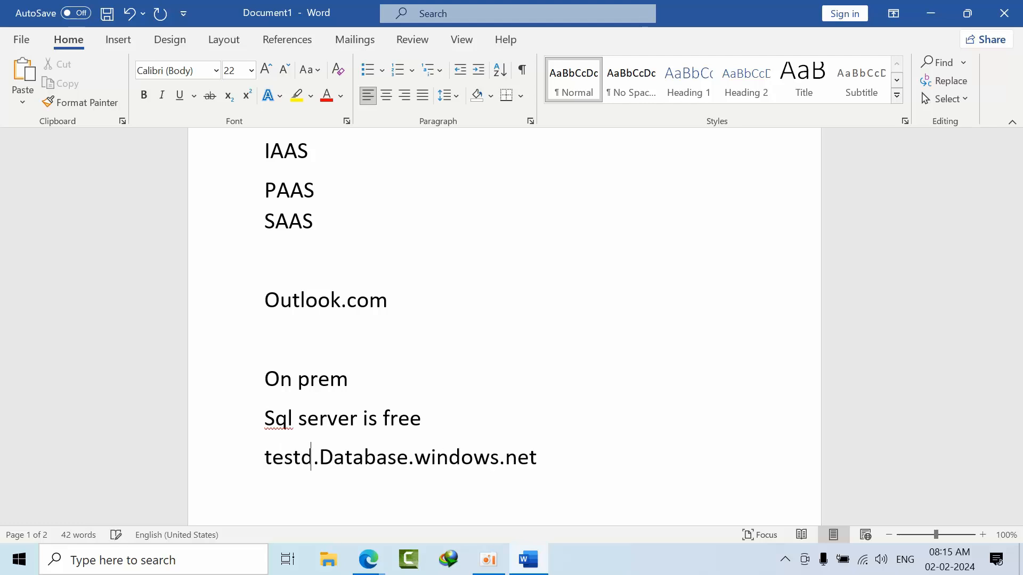
pyautogui.write('08')
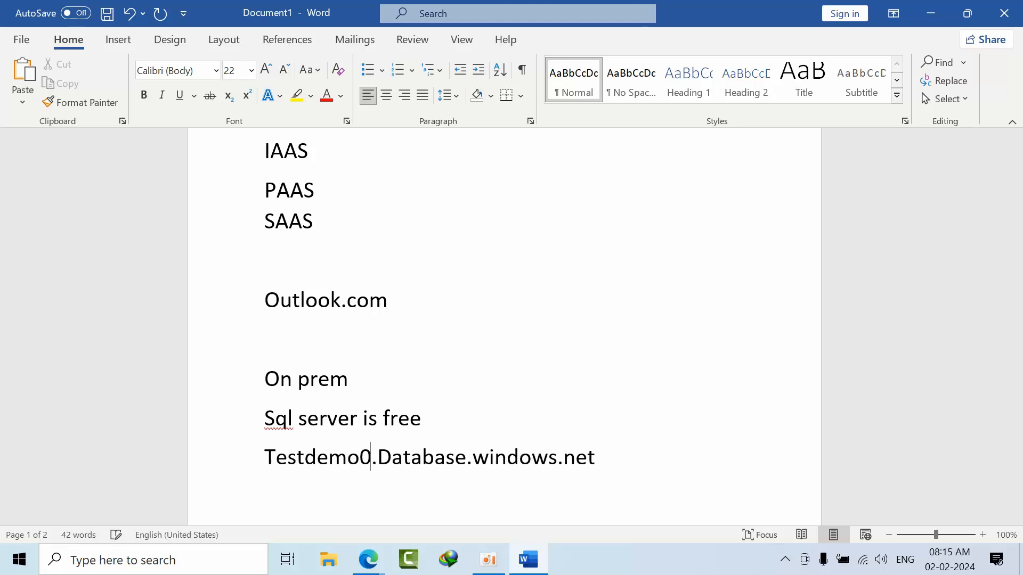
pyautogui.scroll(-2, 361, 393)
pyautogui.moveTo(268, 381); pyautogui.dragTo(382, 381)
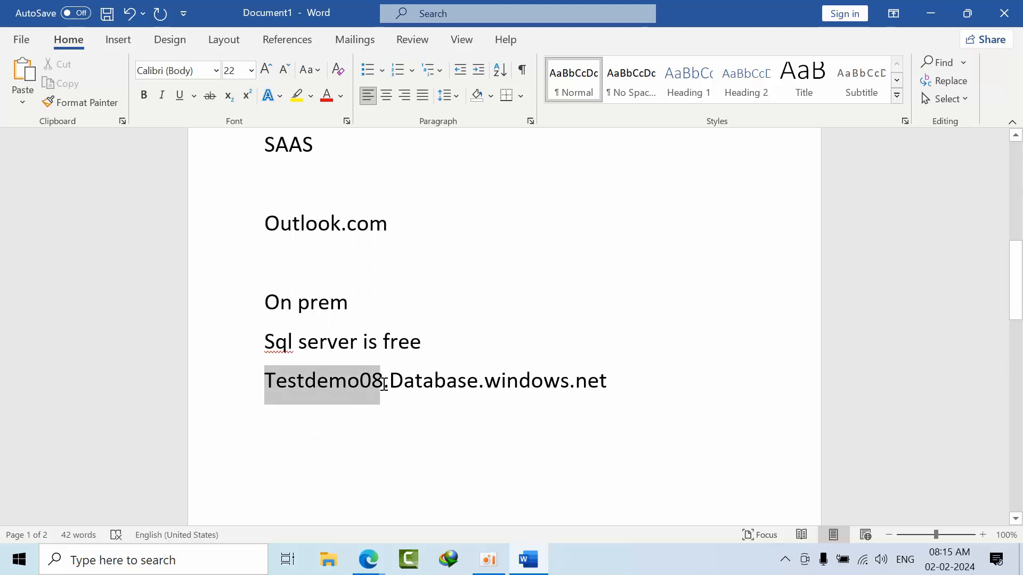
# Step: Search the portal for 'azure sql' and choose Create Azure SQL resource on the Azure SQL page
pyautogui.moveTo(382, 564)
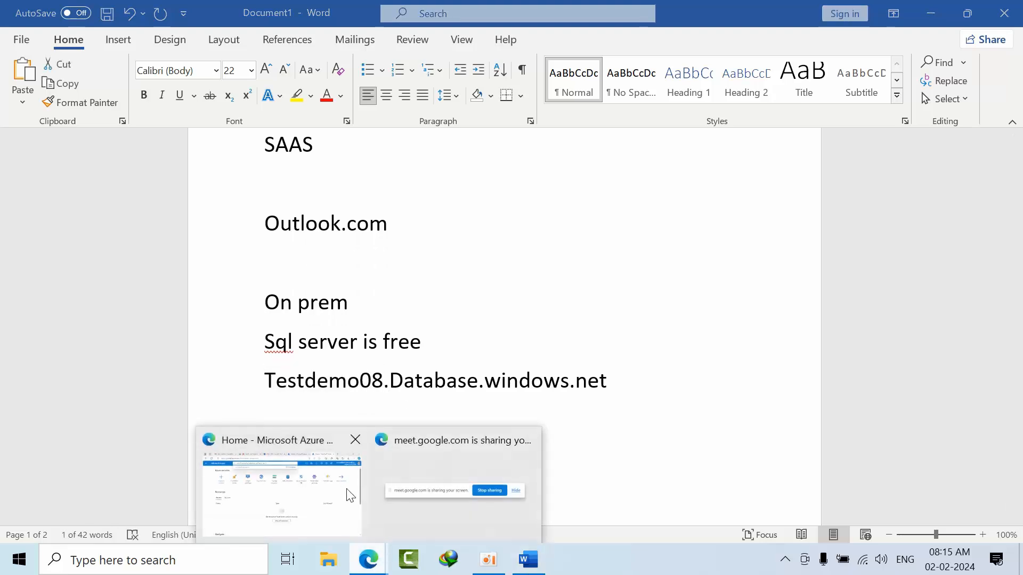
pyautogui.click(277, 490)
pyautogui.click(124, 158)
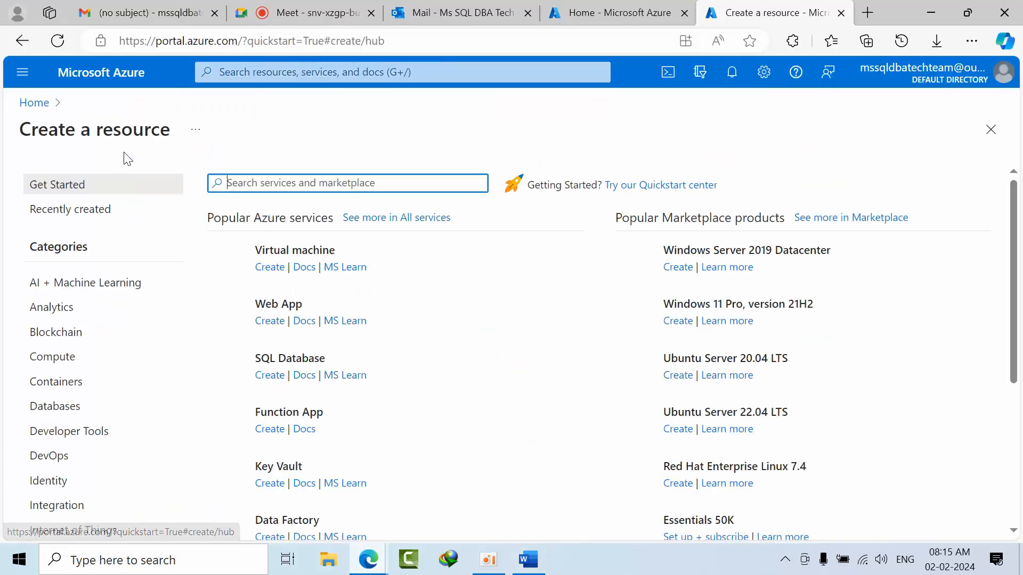
pyautogui.click(264, 69)
pyautogui.write('azure ')
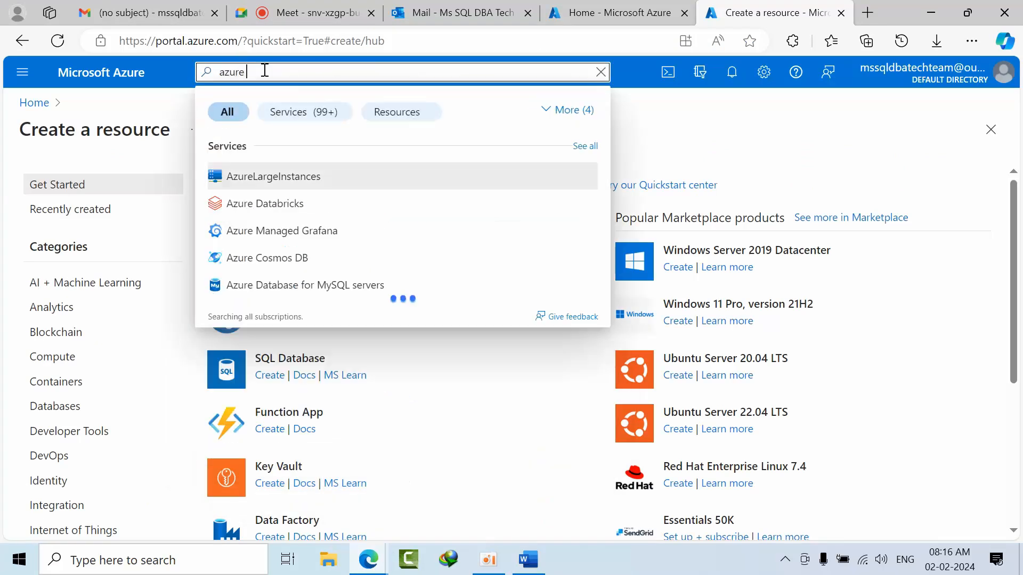
pyautogui.write('sql')
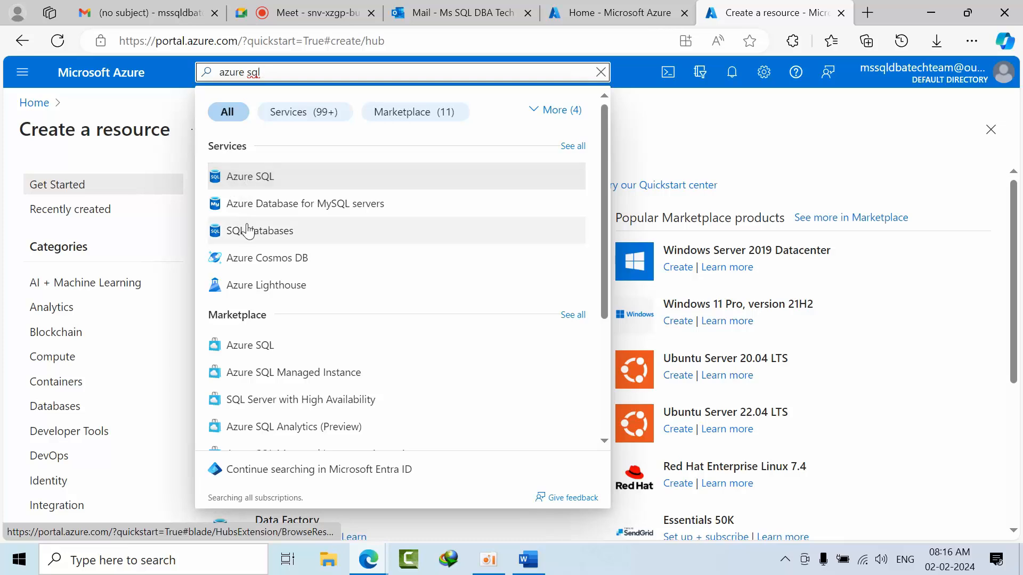
pyautogui.click(255, 176)
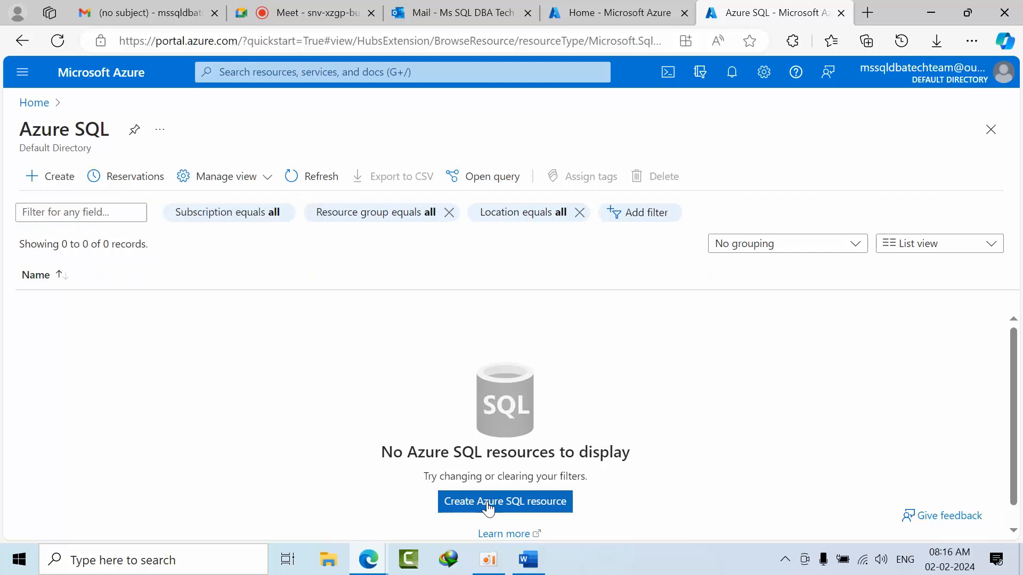
pyautogui.click(487, 503)
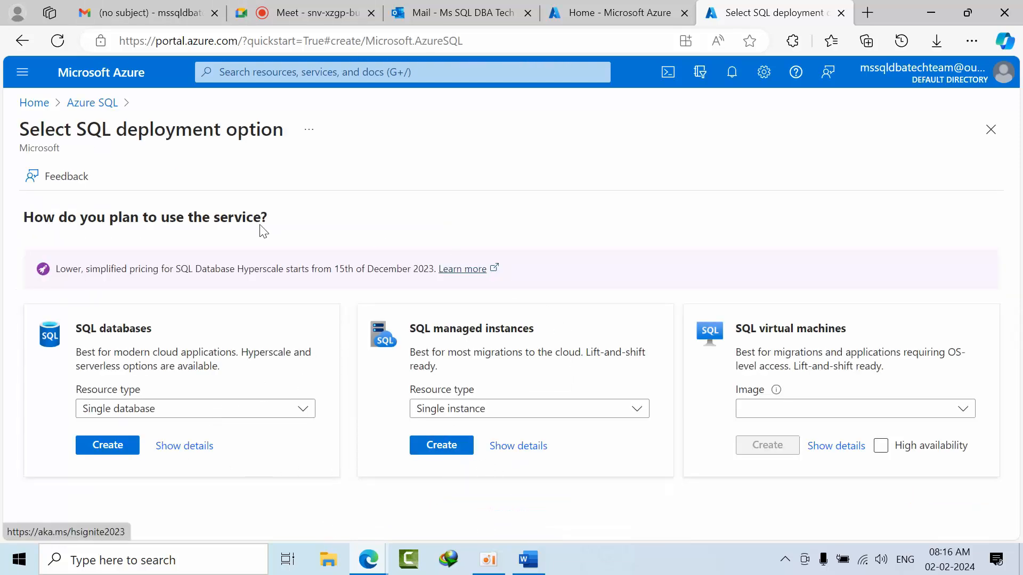
pyautogui.click(527, 559)
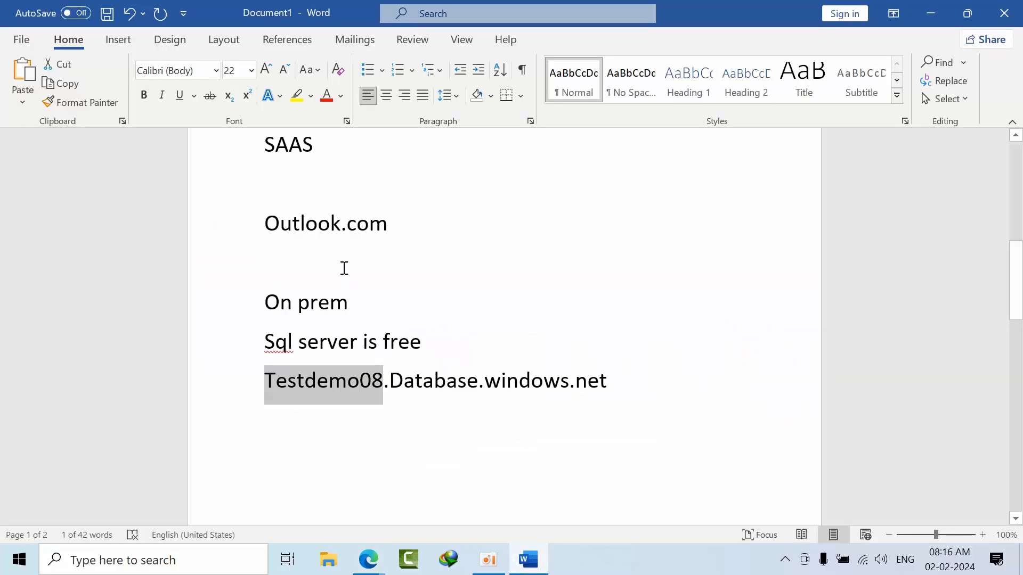
pyautogui.scroll(6, 353, 275)
pyautogui.moveTo(263, 257); pyautogui.dragTo(549, 263)
pyautogui.moveTo(261, 300); pyautogui.dragTo(297, 349)
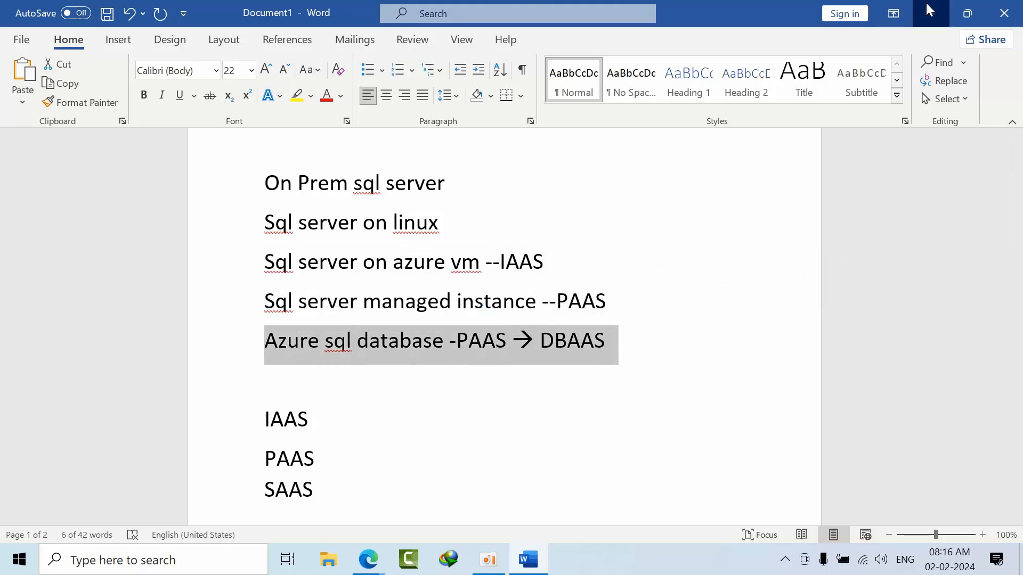
pyautogui.click(930, 9)
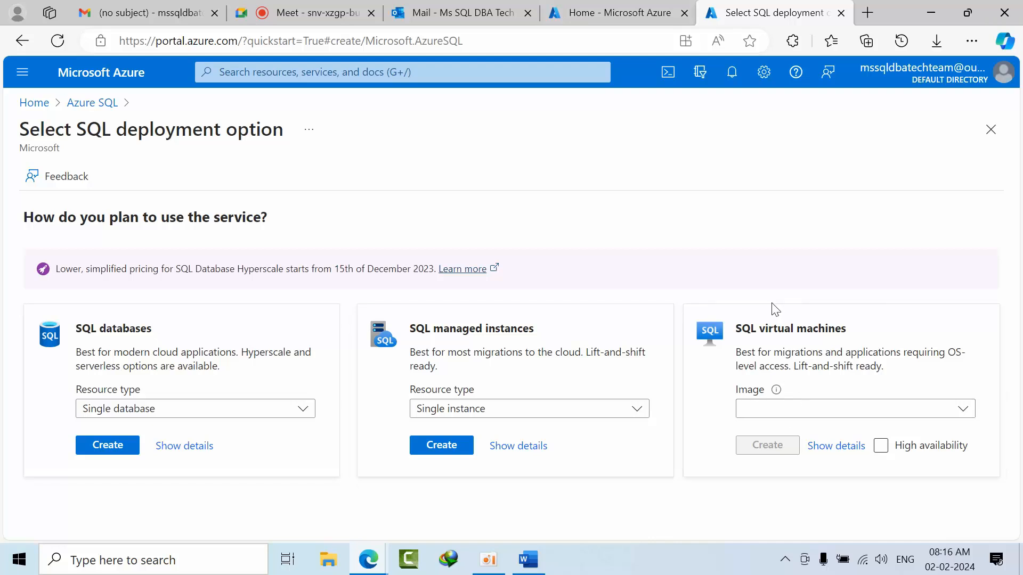
# Step: Under SQL databases, choose the Database server resource type and create it, skipping the SQL VM images
pyautogui.click(804, 414)
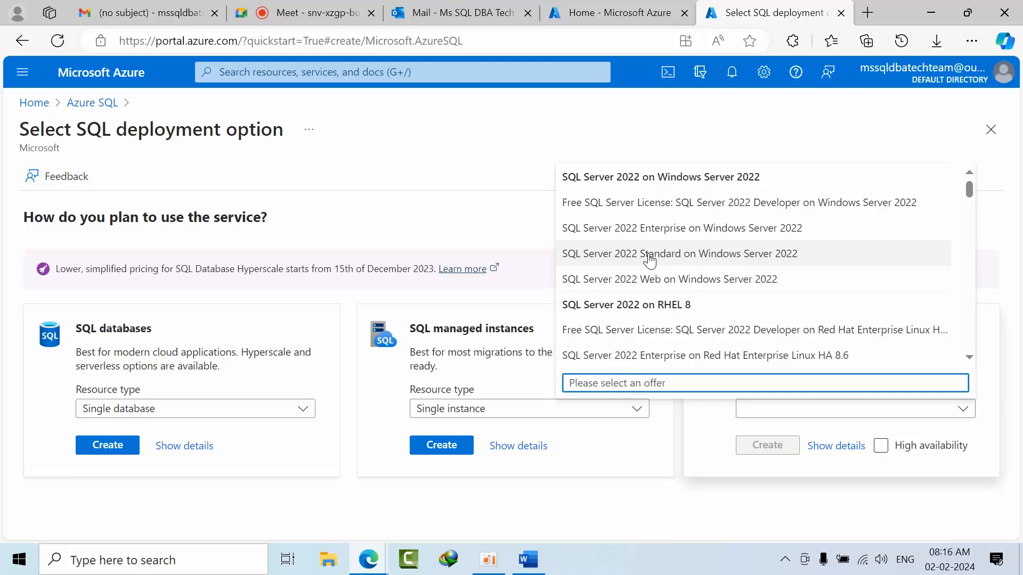
pyautogui.click(261, 488)
pyautogui.click(119, 412)
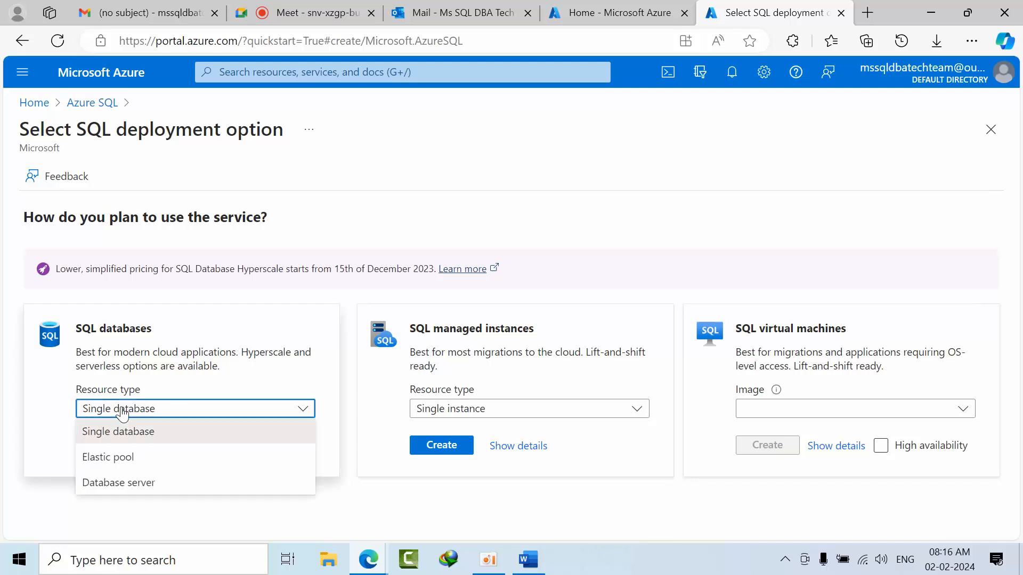
pyautogui.click(121, 485)
pyautogui.click(110, 454)
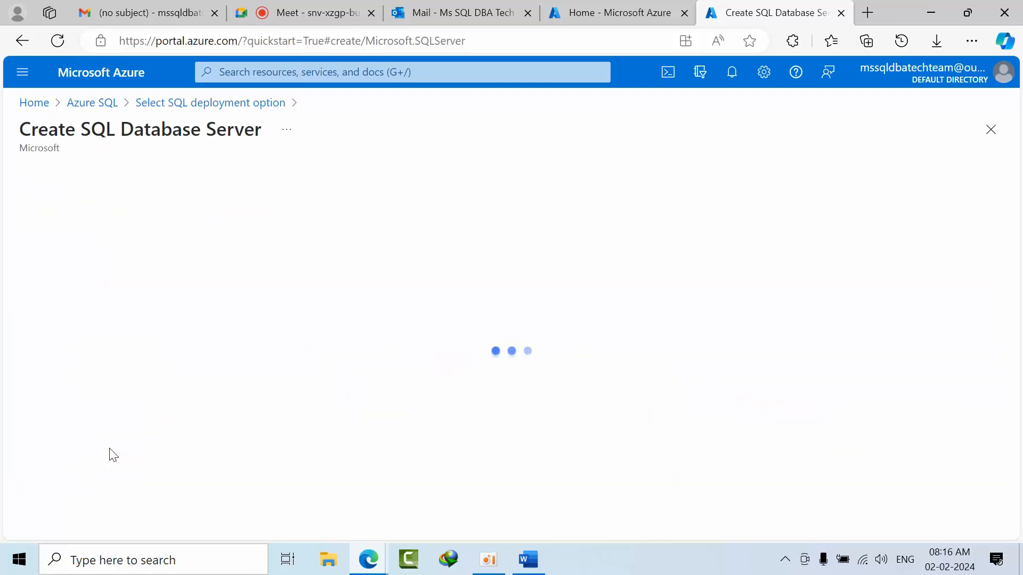
# Step: Choose the Free Trial subscription for the new SQL Database server
pyautogui.scroll(-3, 230, 254)
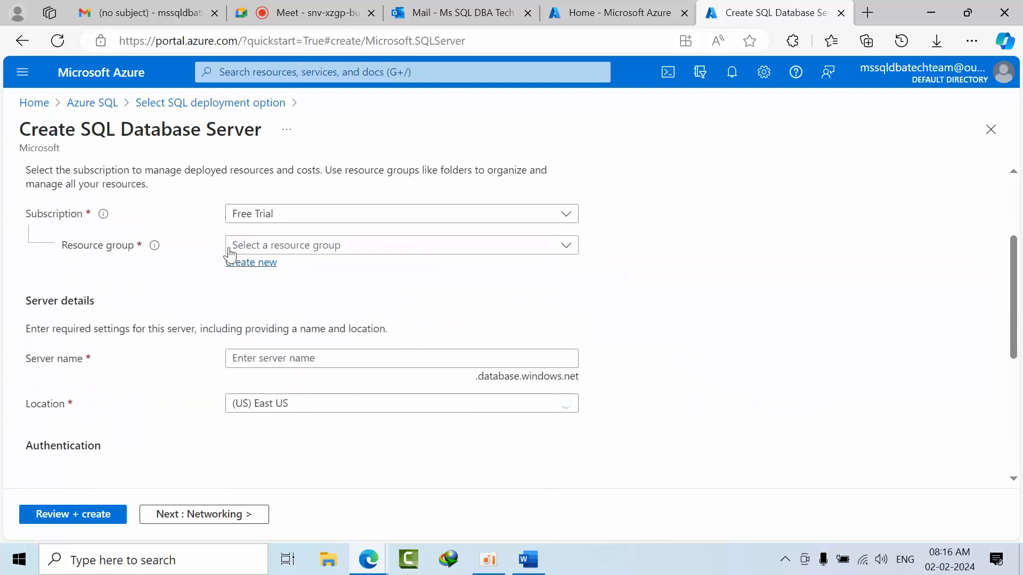
pyautogui.click(248, 217)
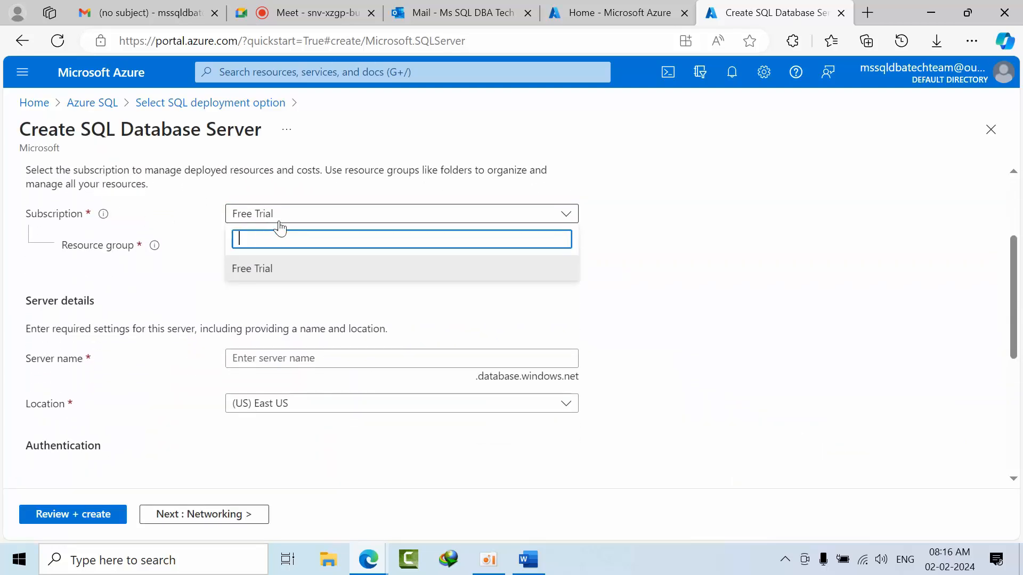
pyautogui.click(255, 269)
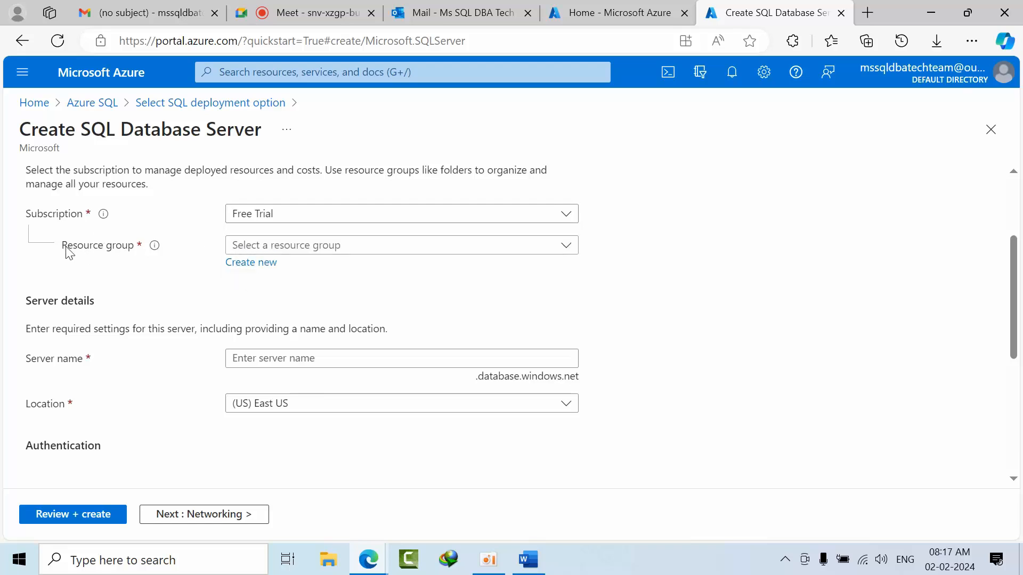
pyautogui.moveTo(151, 246)
# Step: Create a new resource group named harsha-RG for the server
pyautogui.click(252, 263)
pyautogui.write('ha')
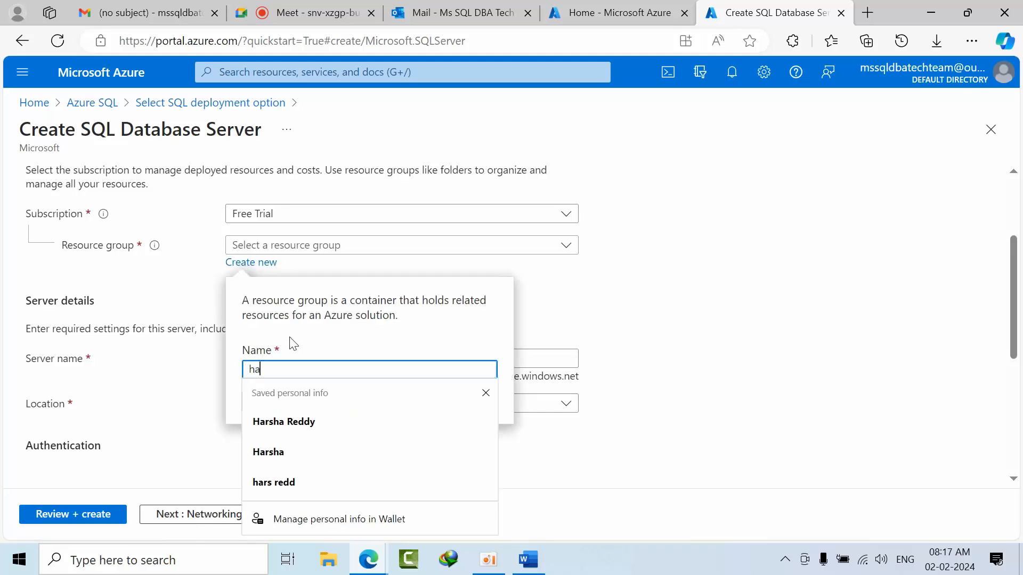
pyautogui.write('rsha-')
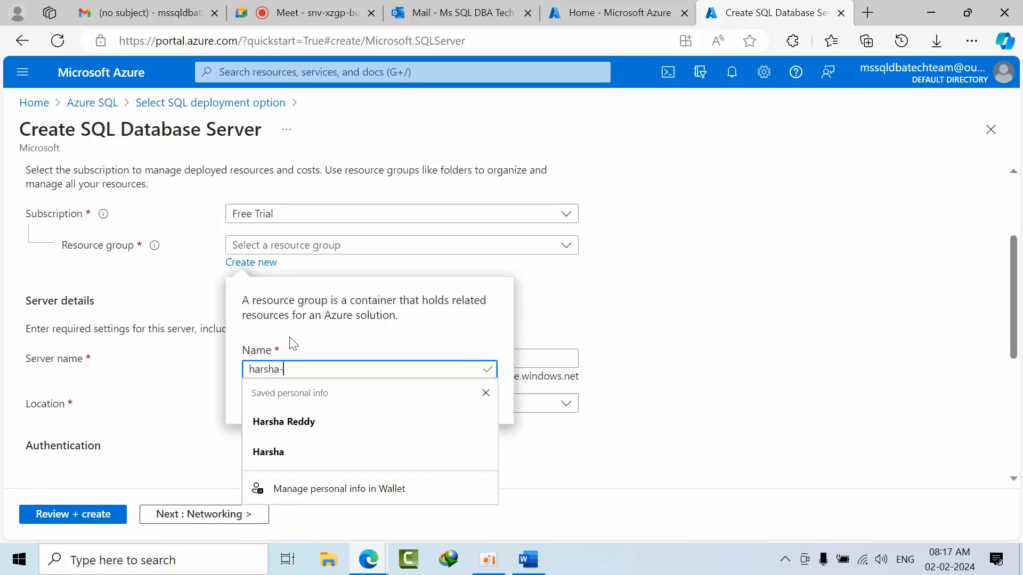
pyautogui.write('RG')
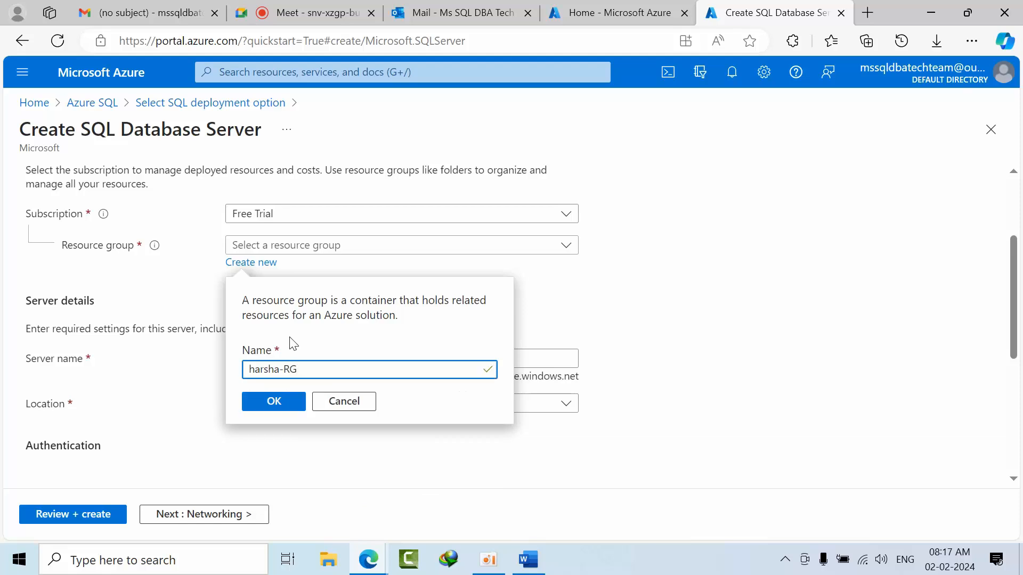
pyautogui.moveTo(291, 368); pyautogui.dragTo(311, 365)
pyautogui.click(315, 375)
pyautogui.moveTo(282, 369); pyautogui.dragTo(312, 370)
pyautogui.click(312, 369)
pyautogui.doubleClick(283, 369)
pyautogui.click(271, 402)
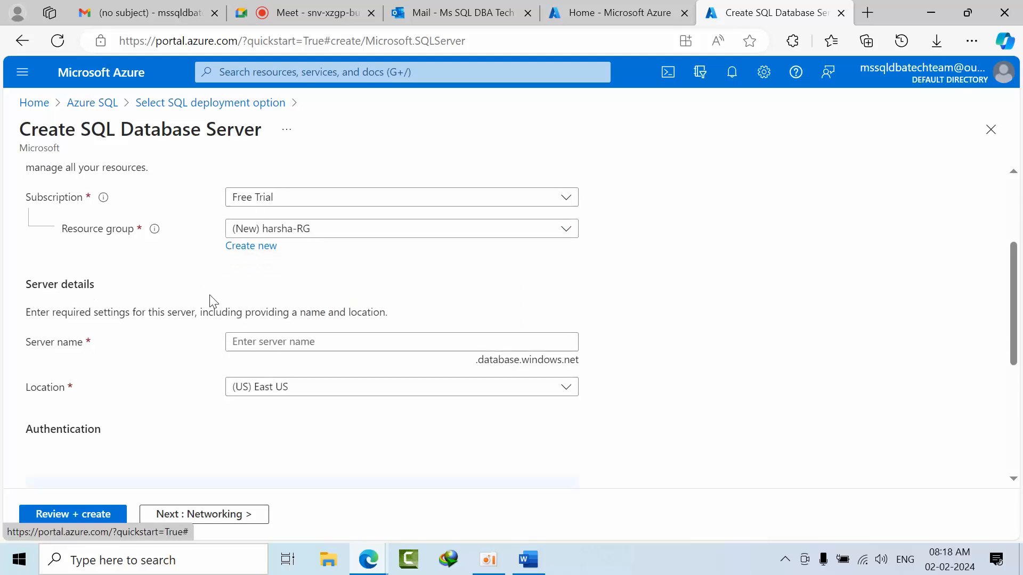
# Step: Enter testdemo08 as the server name, correcting the mistyped final digit
pyautogui.scroll(-3, 229, 290)
pyautogui.click(271, 210)
pyautogui.write('testdemo07')
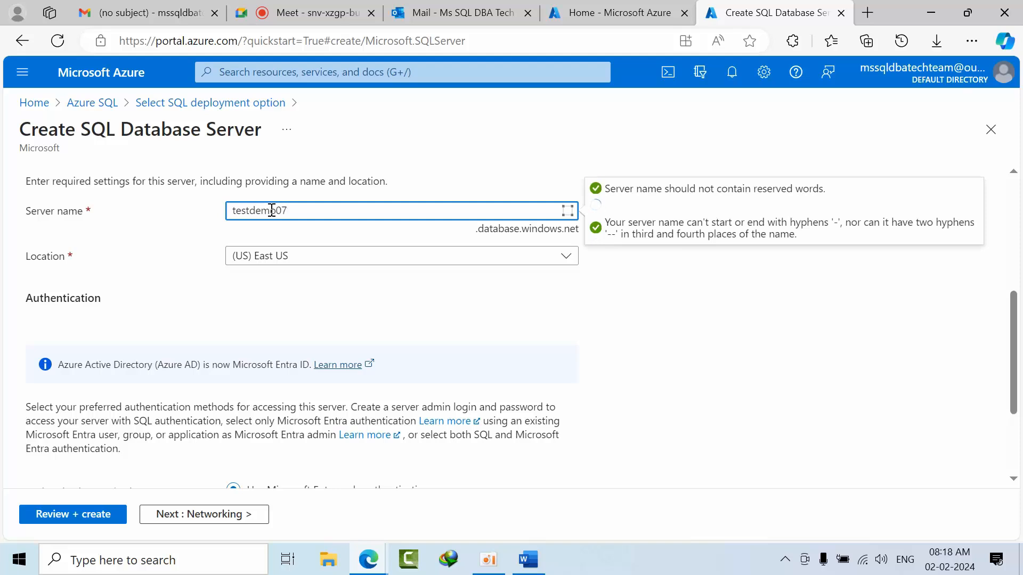
pyautogui.press('BackSpace')
pyautogui.write('8')
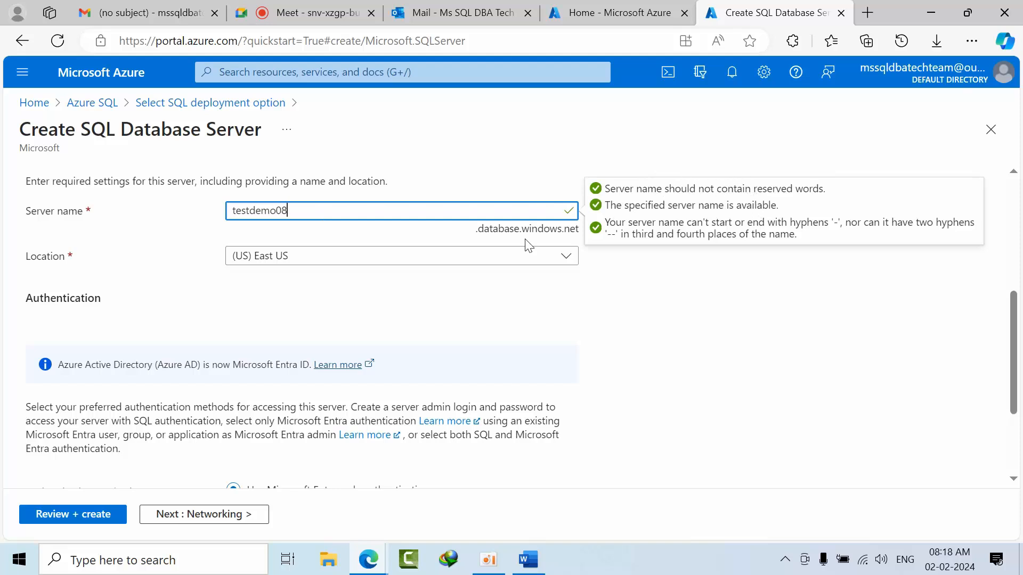
pyautogui.scroll(1, 195, 340)
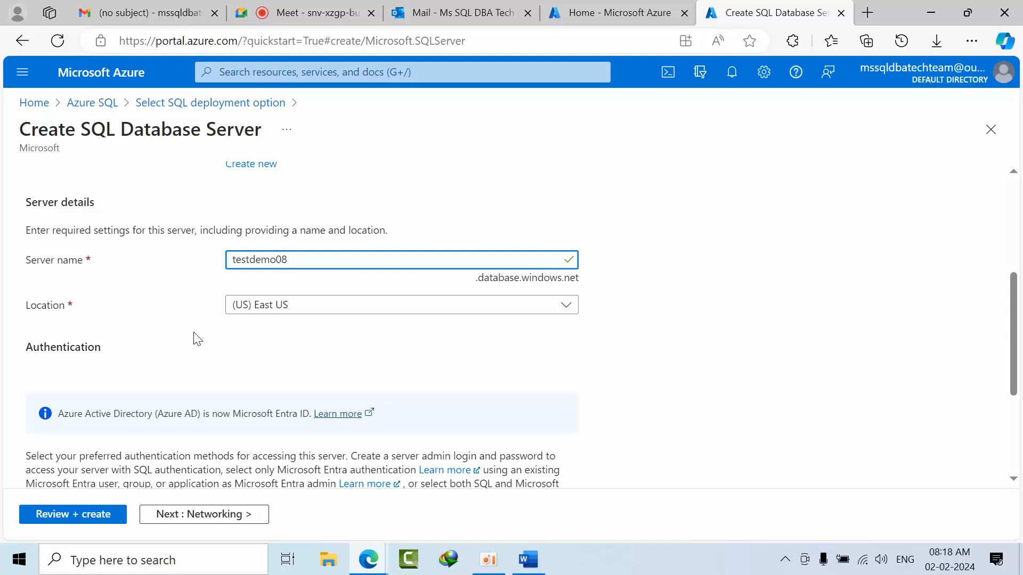
pyautogui.click(287, 314)
pyautogui.write('us')
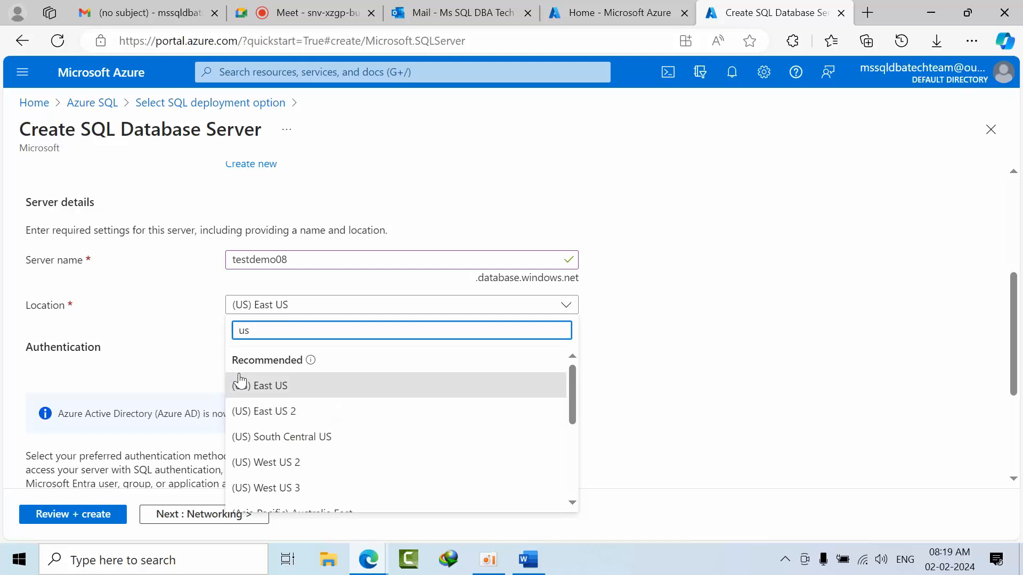
pyautogui.scroll(-1, 335, 439)
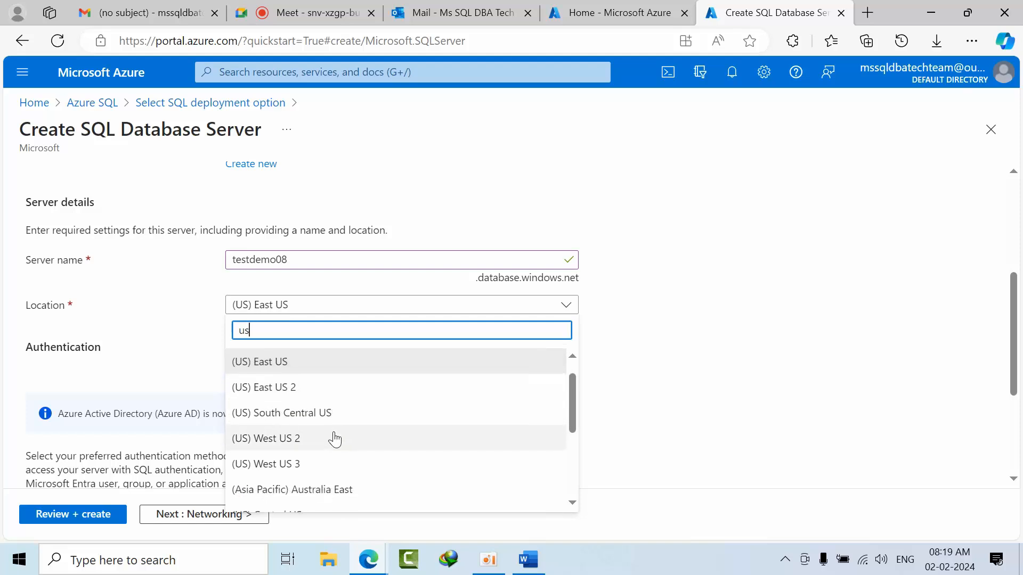
pyautogui.scroll(-3, 333, 440)
pyautogui.scroll(-2, 328, 461)
pyautogui.click(163, 333)
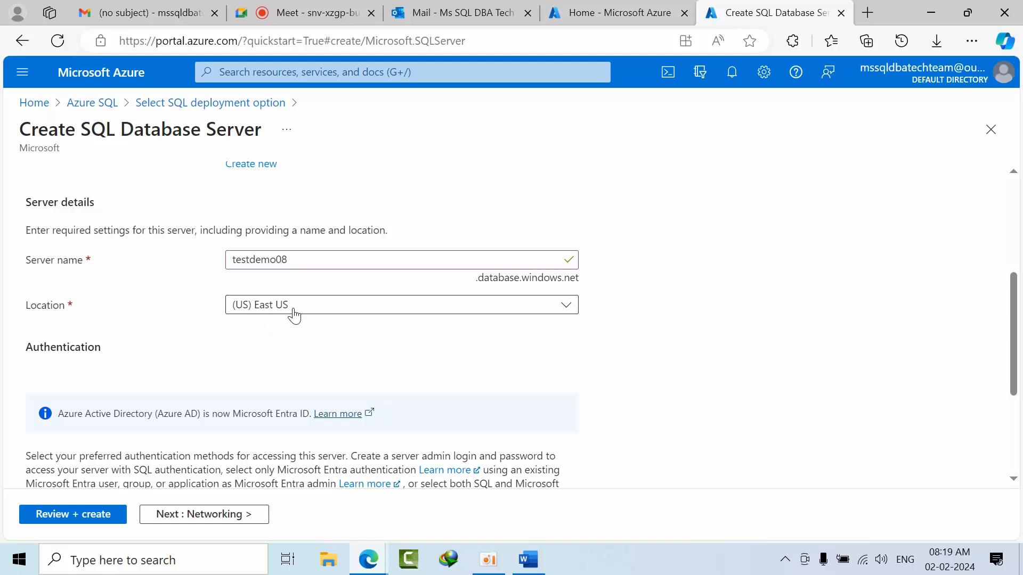
pyautogui.scroll(-1, 293, 317)
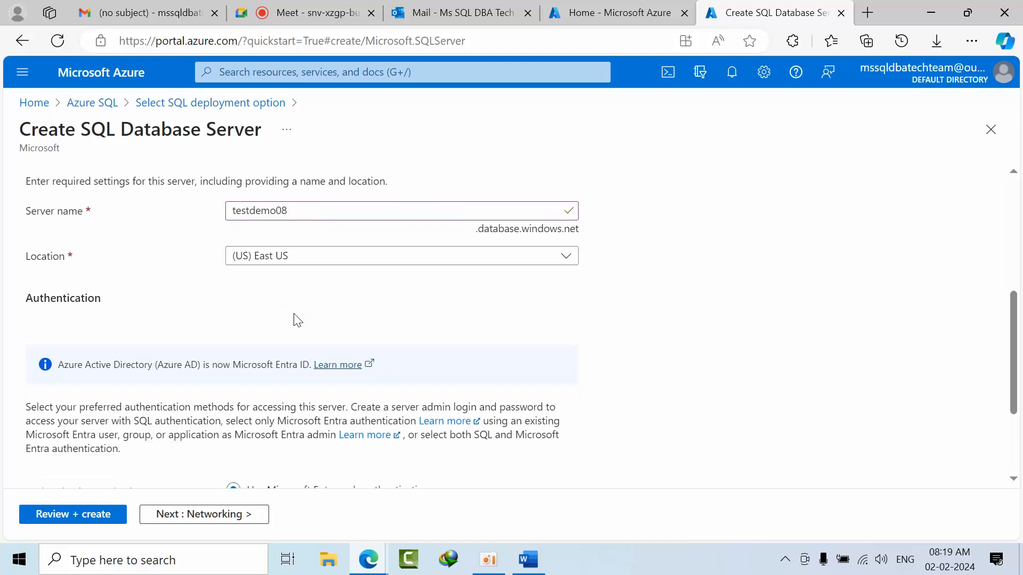
pyautogui.scroll(1, 263, 315)
pyautogui.scroll(-1, 264, 315)
pyautogui.scroll(-1, 269, 288)
pyautogui.scroll(-2, 268, 288)
pyautogui.scroll(3, 263, 283)
pyautogui.scroll(-1, 248, 330)
pyautogui.scroll(-2, 246, 341)
pyautogui.scroll(1, 244, 347)
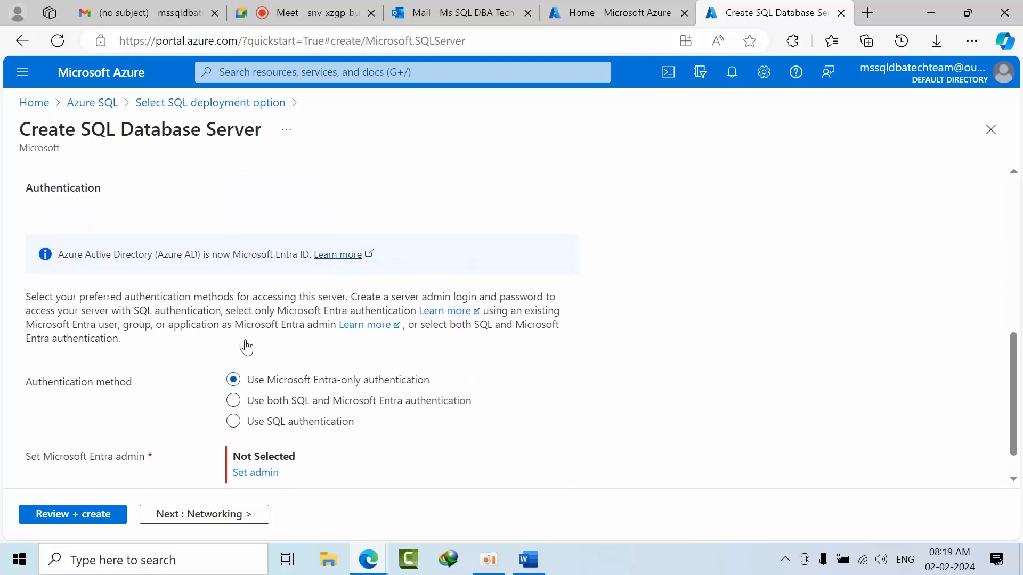
pyautogui.moveTo(65, 269); pyautogui.dragTo(313, 266)
pyautogui.click(216, 294)
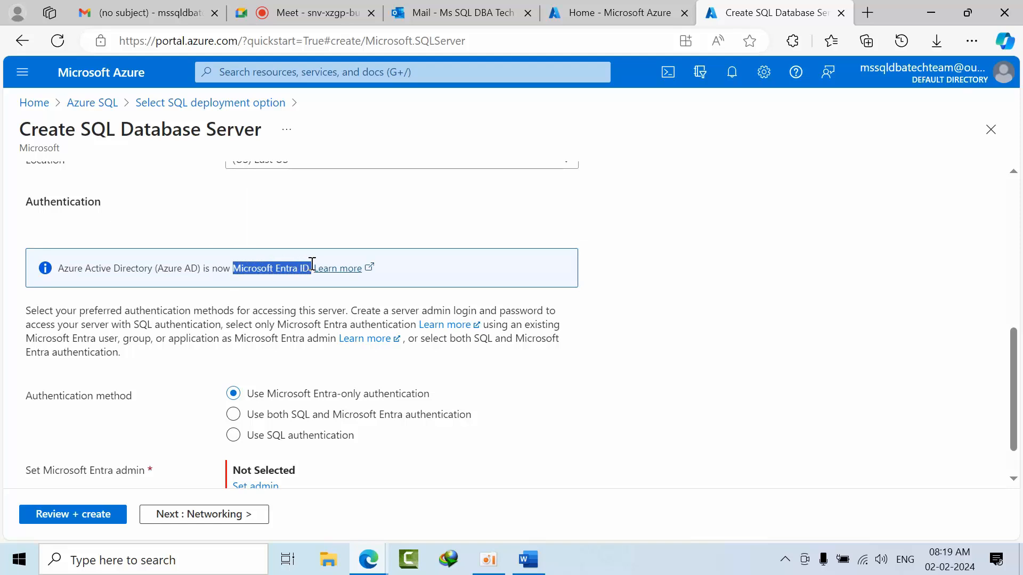
pyautogui.click(282, 317)
pyautogui.scroll(-1, 269, 346)
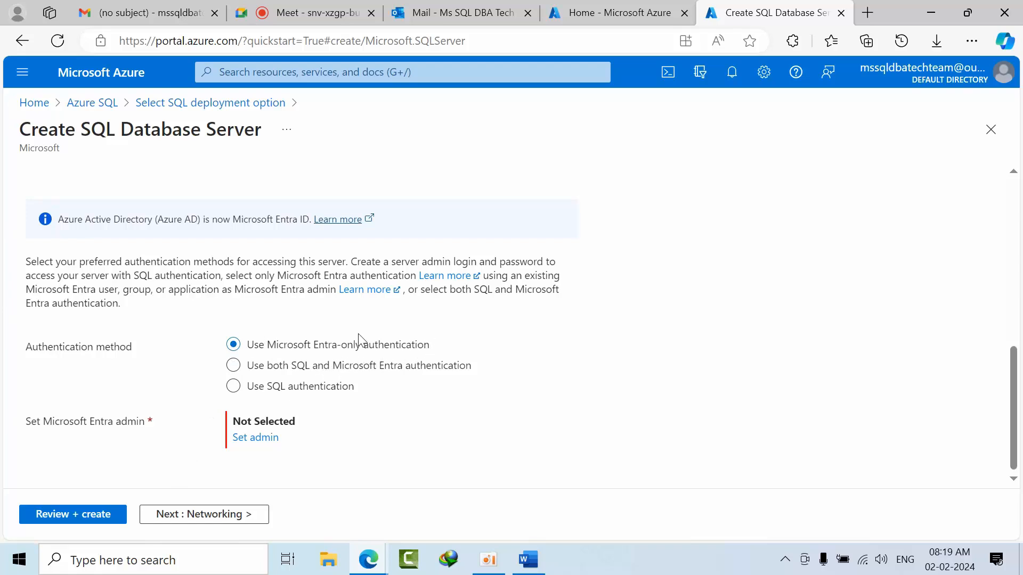
# Step: Use SQL-only authentication and enter the server admin login and password
pyautogui.click(255, 372)
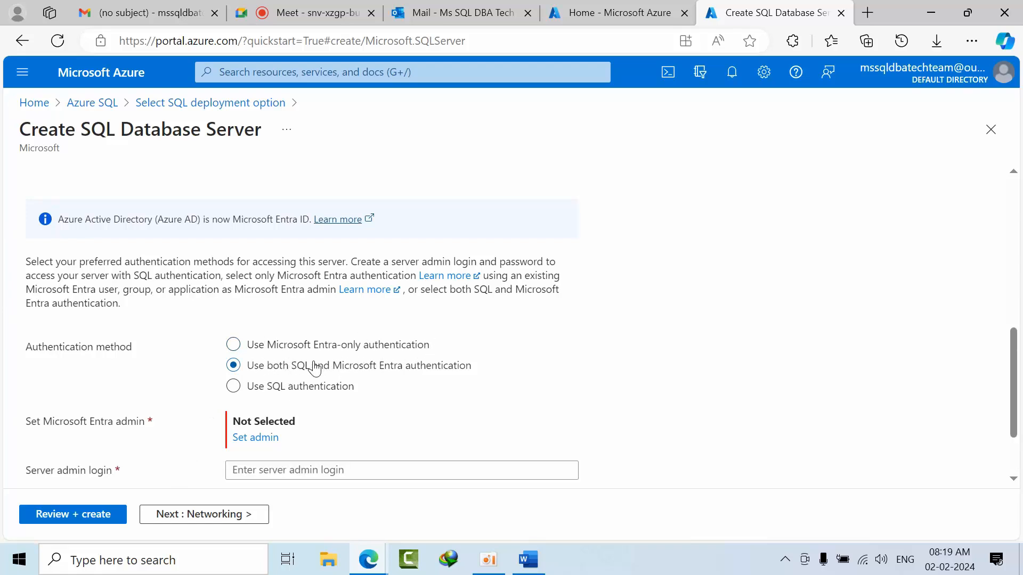
pyautogui.scroll(-1, 296, 394)
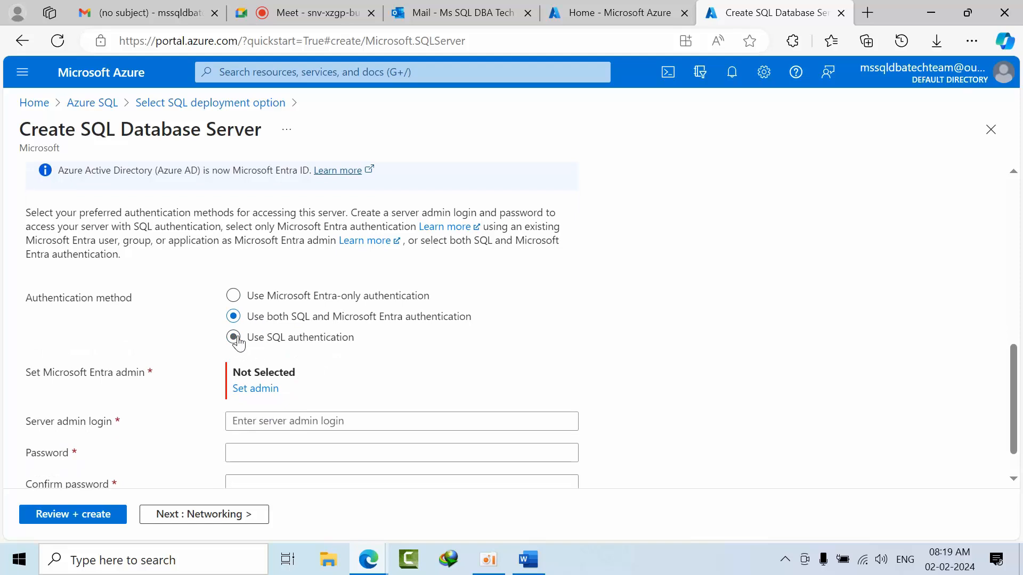
pyautogui.click(233, 338)
pyautogui.click(282, 377)
pyautogui.write('harsha')
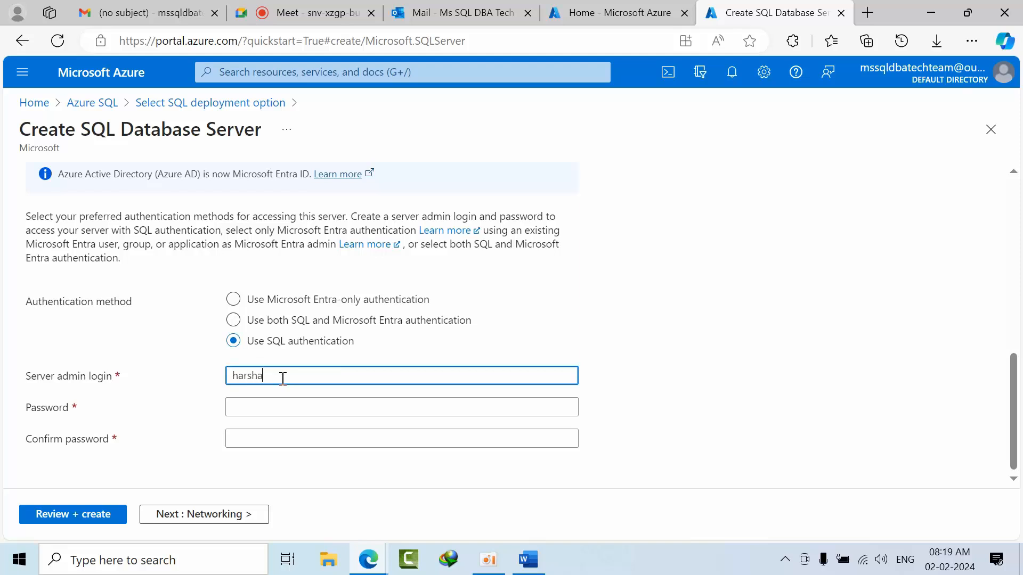
pyautogui.press('Tab')
pyautogui.write('******')
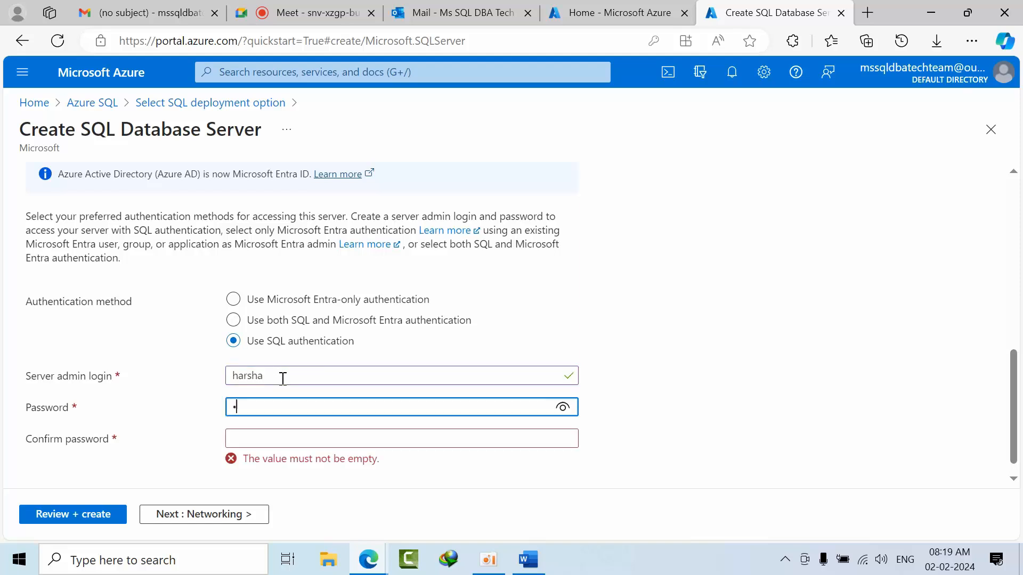
pyautogui.write('***')
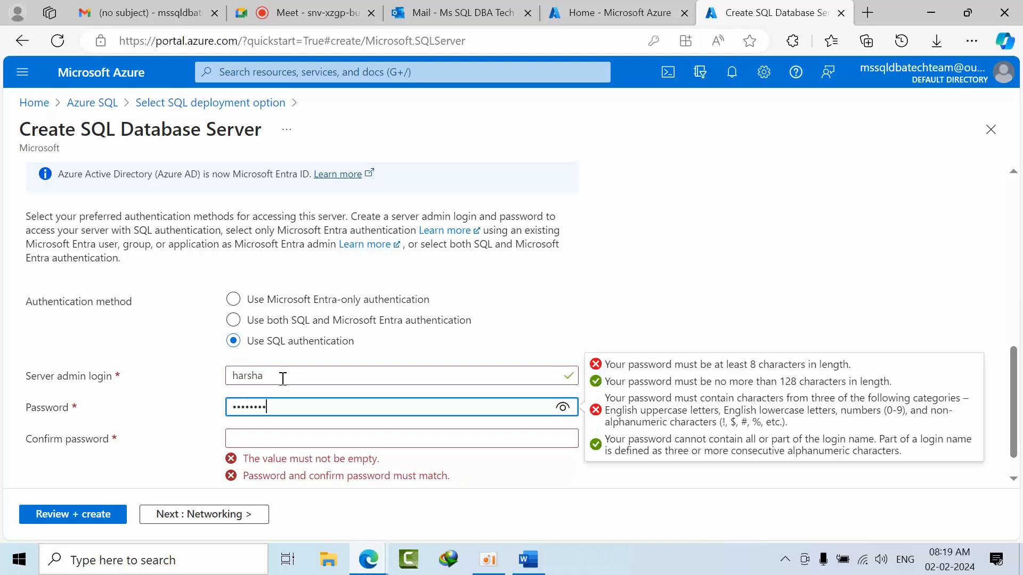
pyautogui.press('Tab')
pyautogui.write('*********')
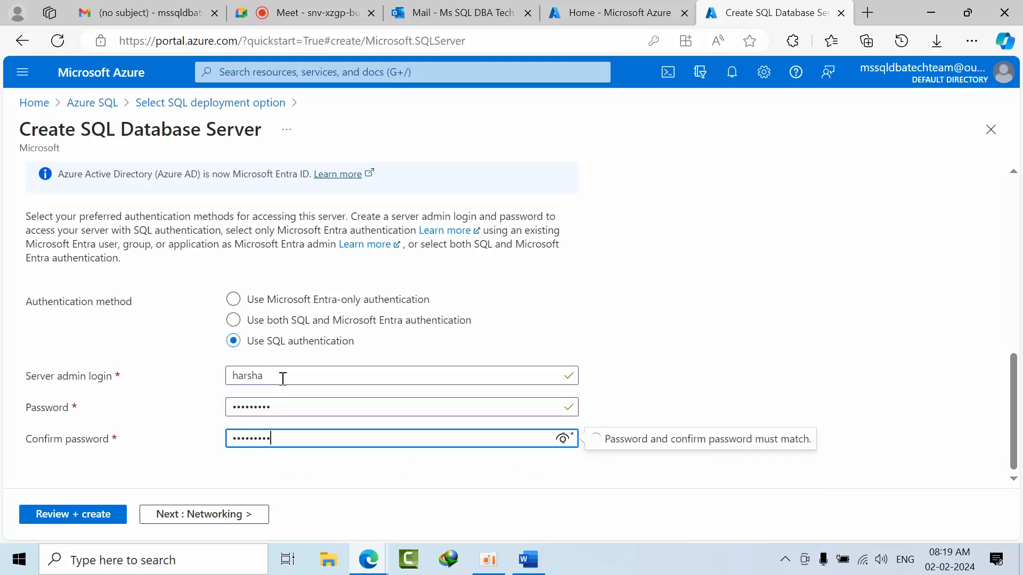
# Step: On Networking, allow Azure services and resources to access this server
pyautogui.click(227, 515)
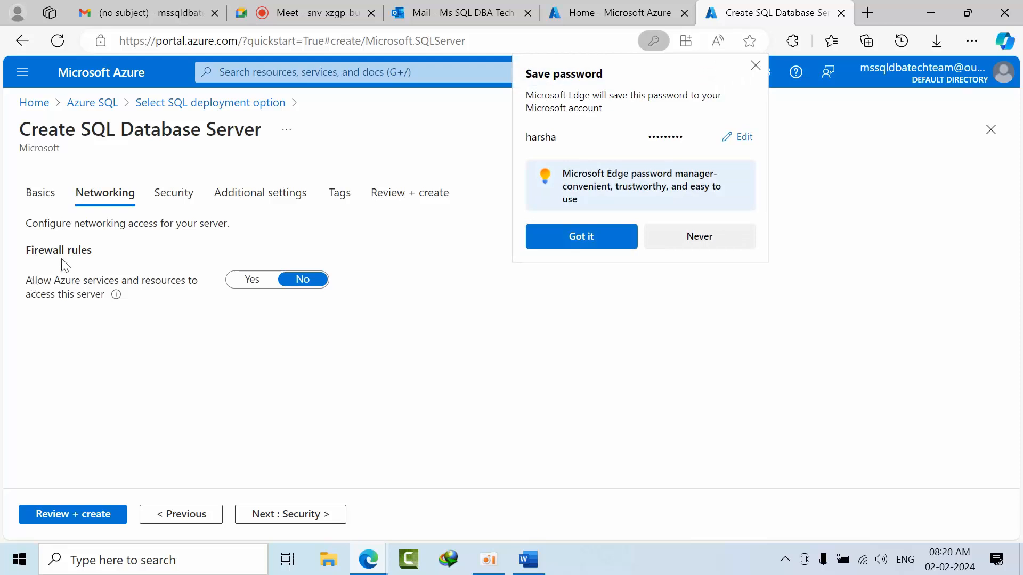
pyautogui.click(561, 238)
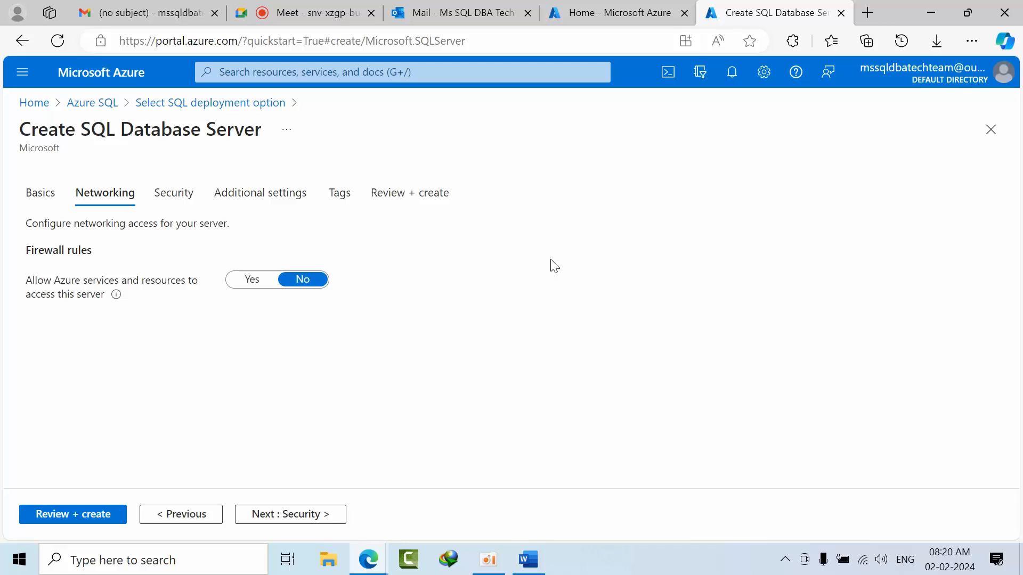
pyautogui.click(243, 286)
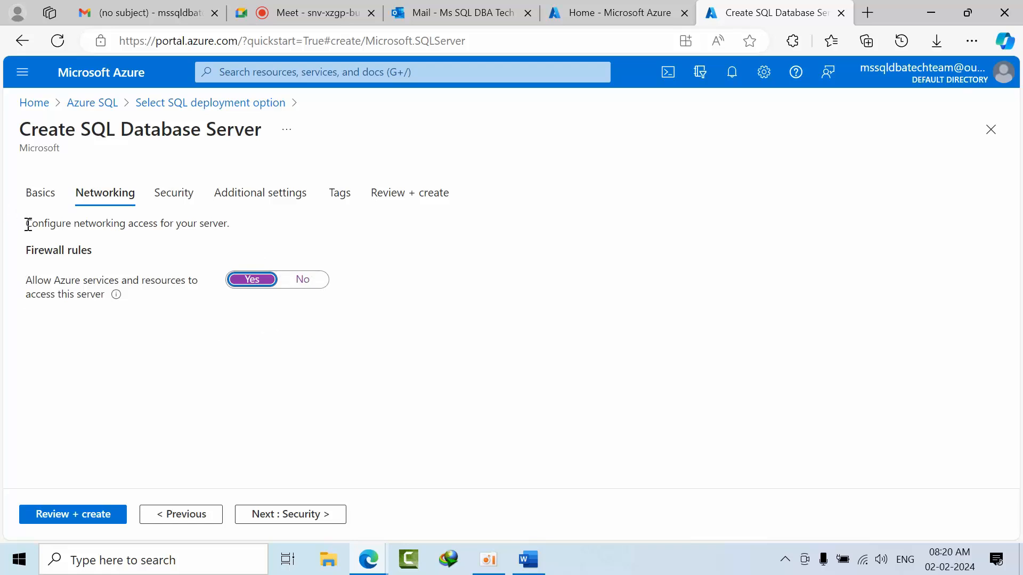
pyautogui.moveTo(28, 224); pyautogui.dragTo(150, 314)
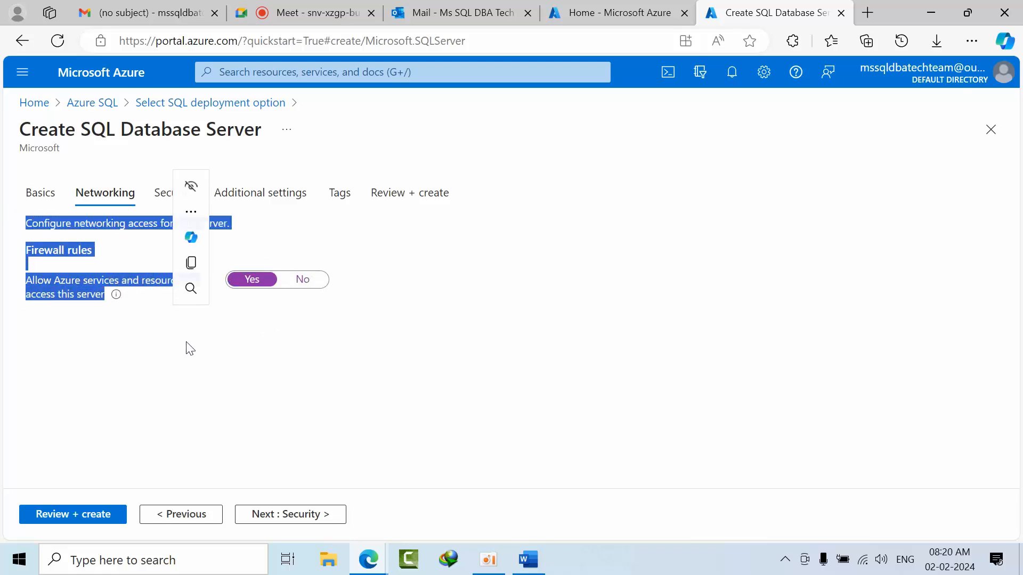
pyautogui.click(261, 342)
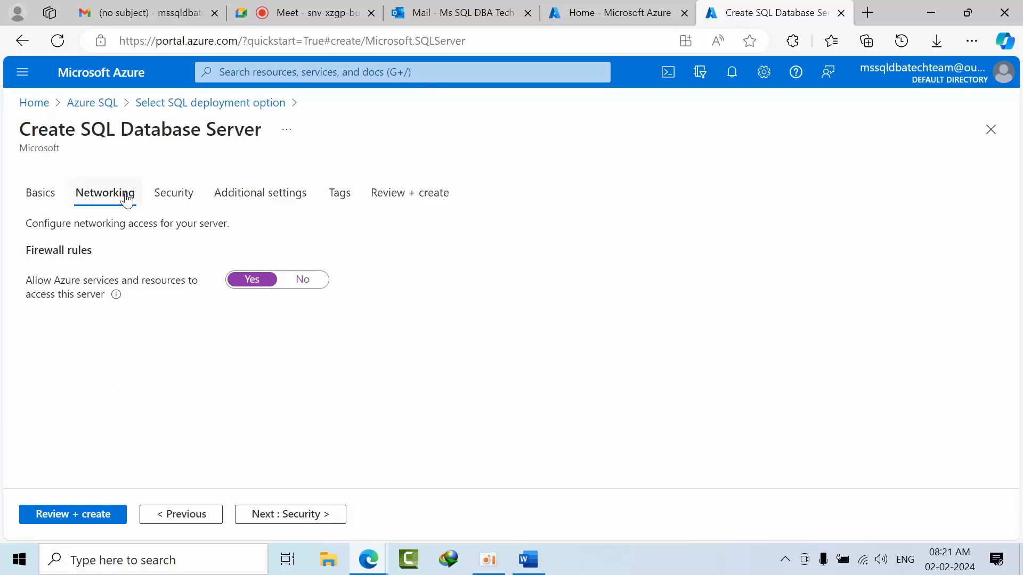
# Step: Review Security: identity left Not enabled, TDE using the service-managed key
pyautogui.click(317, 515)
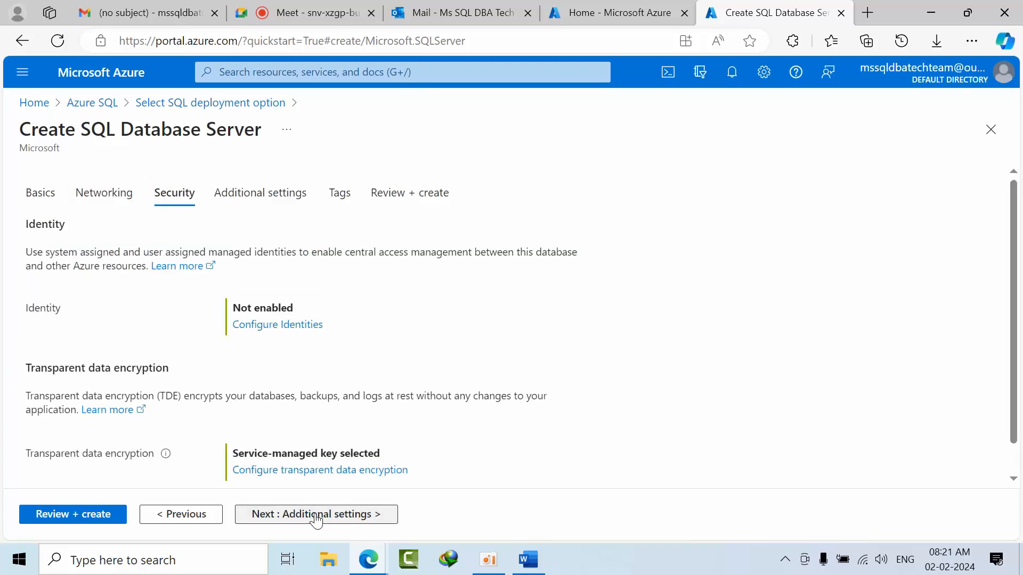
pyautogui.scroll(-1, 243, 354)
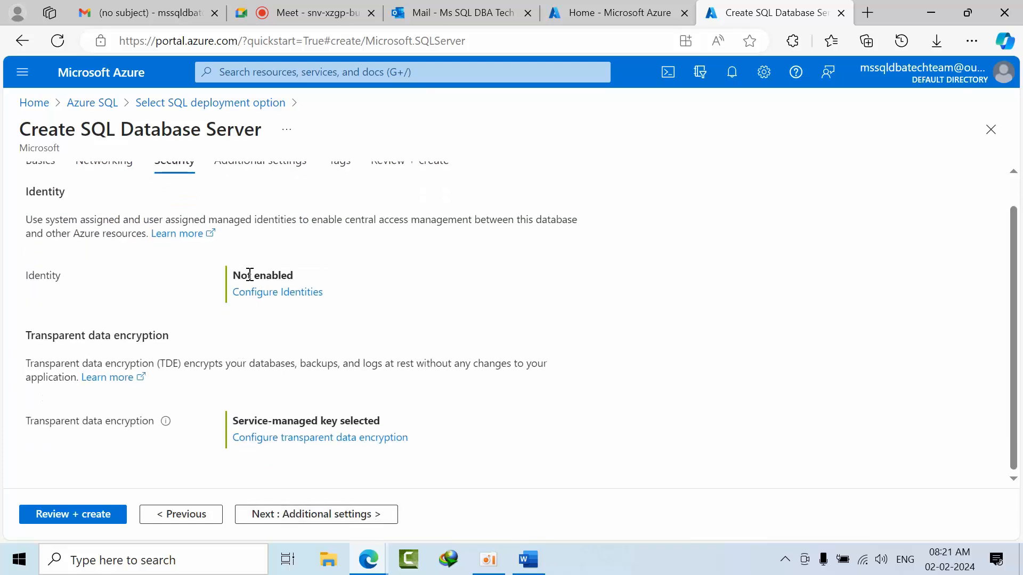
pyautogui.moveTo(233, 274); pyautogui.dragTo(309, 277)
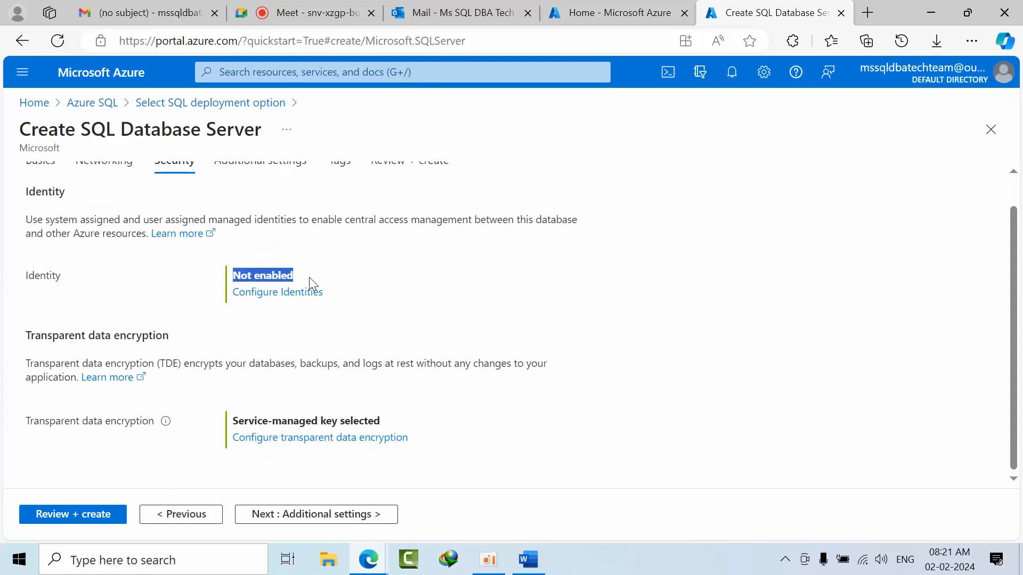
pyautogui.click(434, 276)
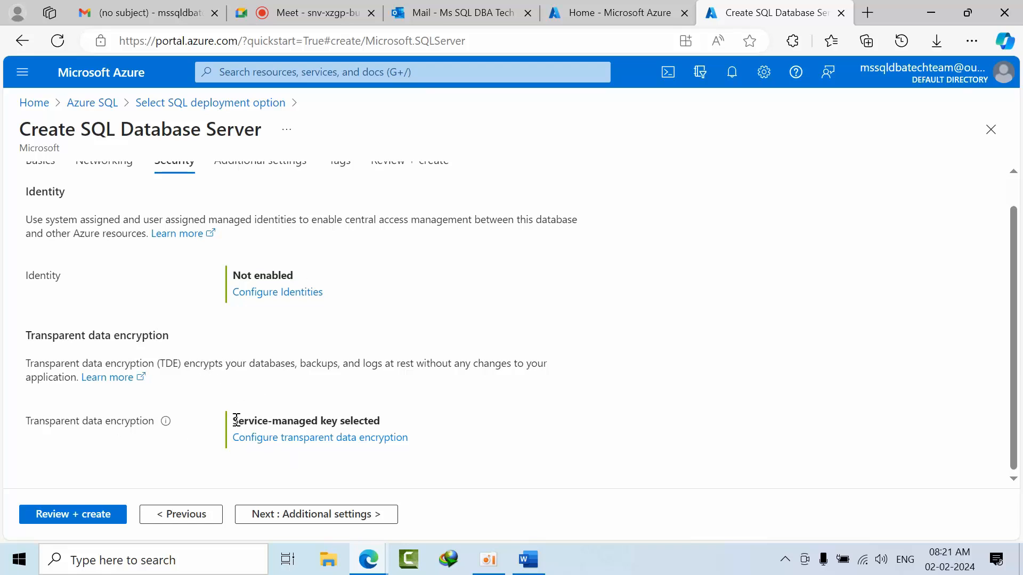
pyautogui.scroll(1, 260, 414)
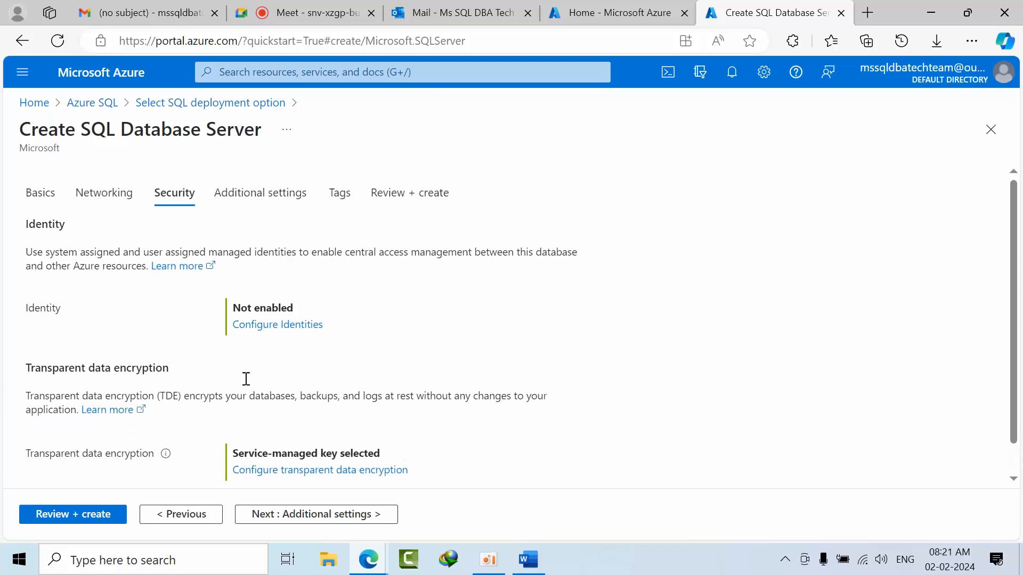
pyautogui.scroll(-1, 319, 432)
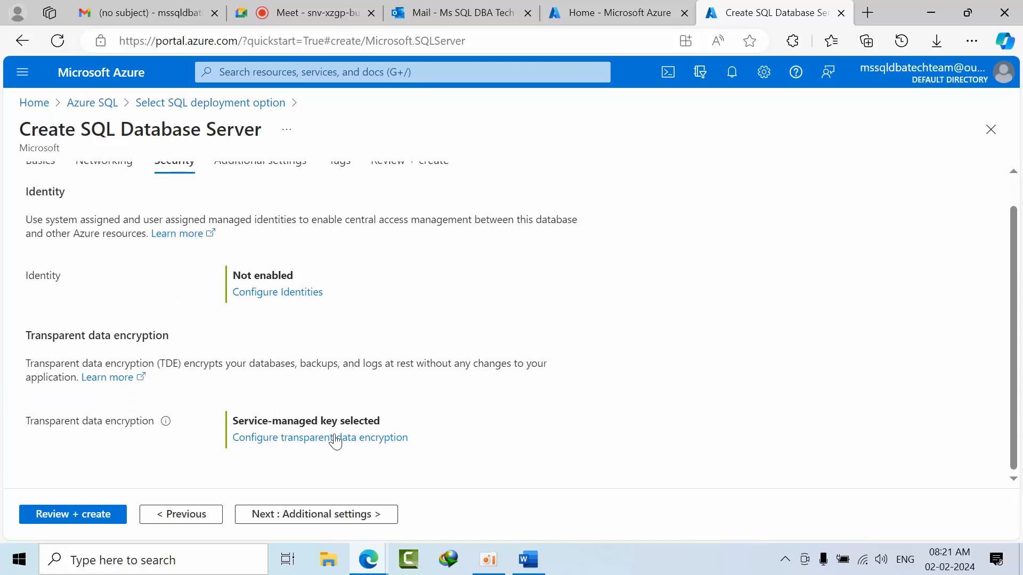
pyautogui.click(330, 514)
pyautogui.click(176, 196)
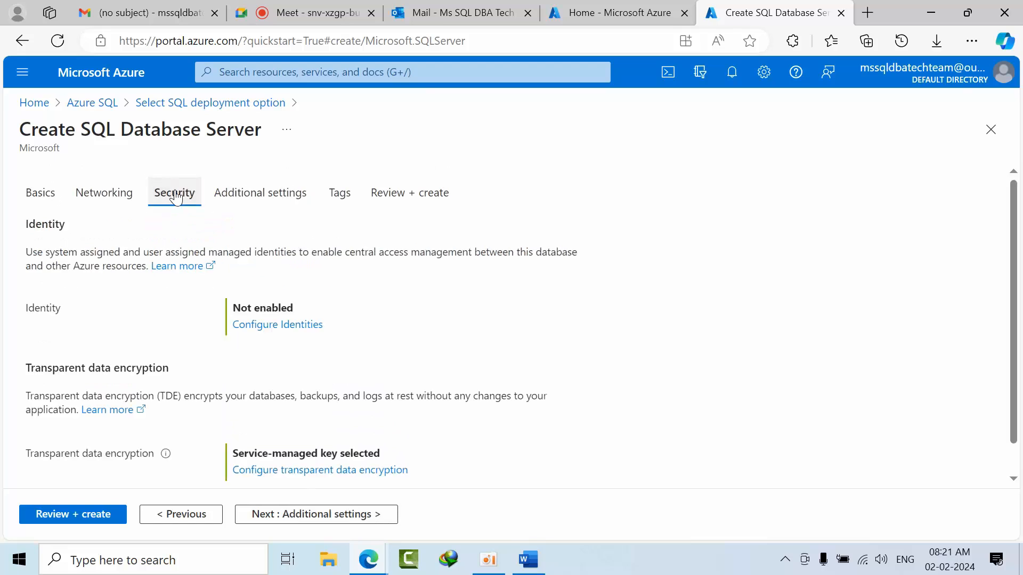
pyautogui.scroll(-1, 269, 480)
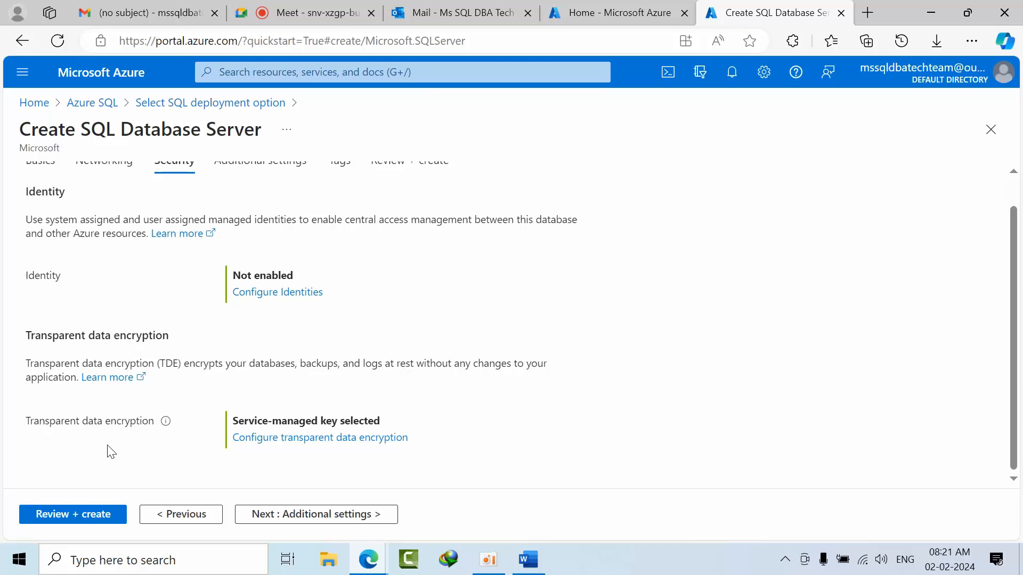
# Step: Leave Microsoft Defender for SQL at 'Not now' and continue to Tags
pyautogui.click(299, 515)
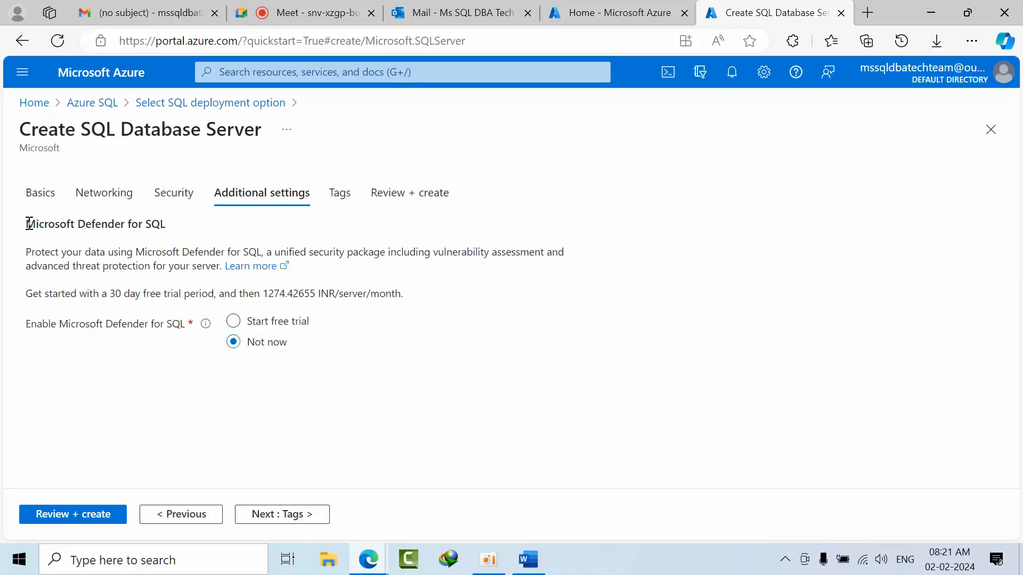
pyautogui.moveTo(26, 222); pyautogui.dragTo(169, 237)
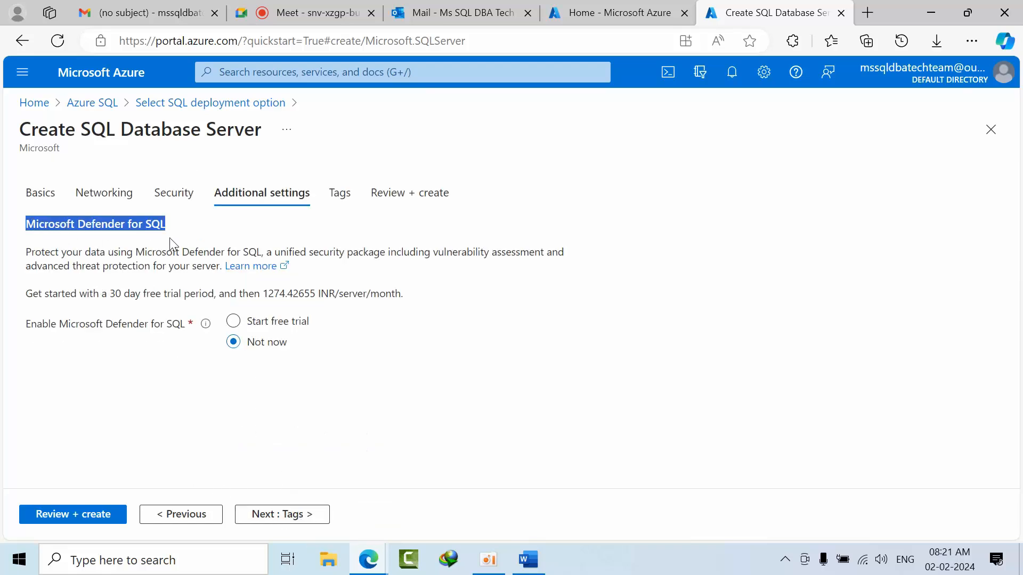
pyautogui.click(195, 376)
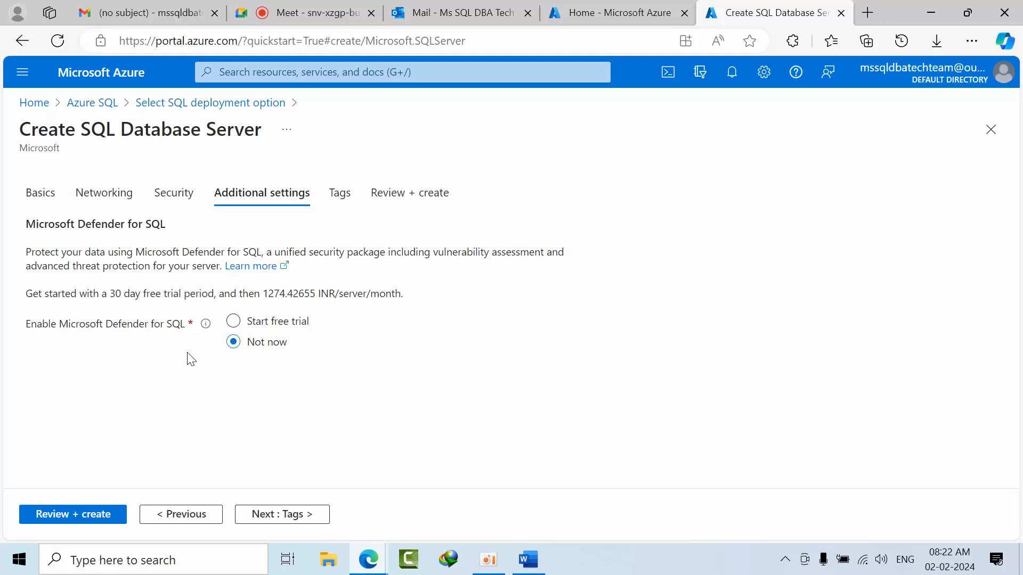
pyautogui.click(292, 523)
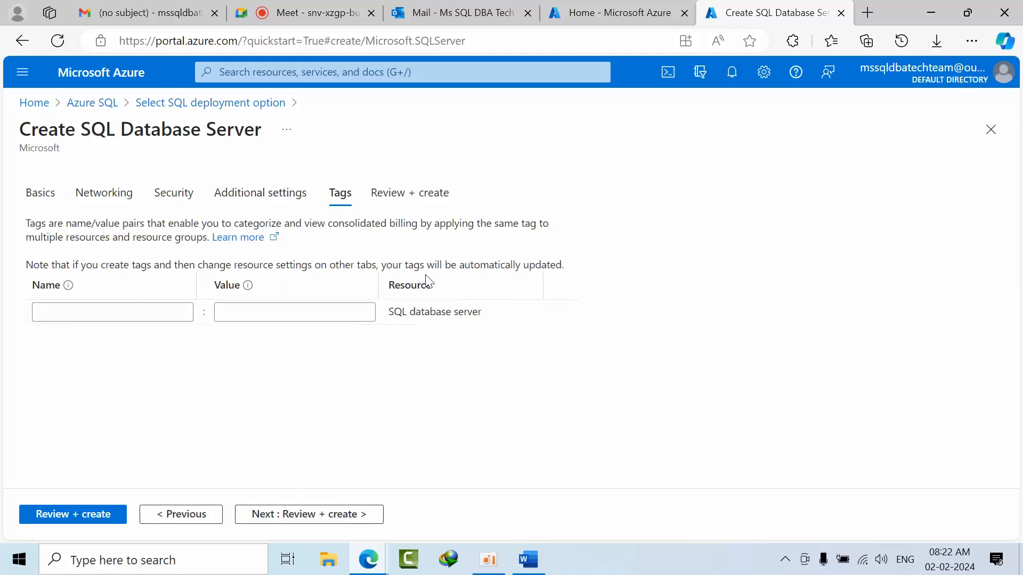
# Step: Enter MS SQL SERVER as the tag name
pyautogui.click(109, 311)
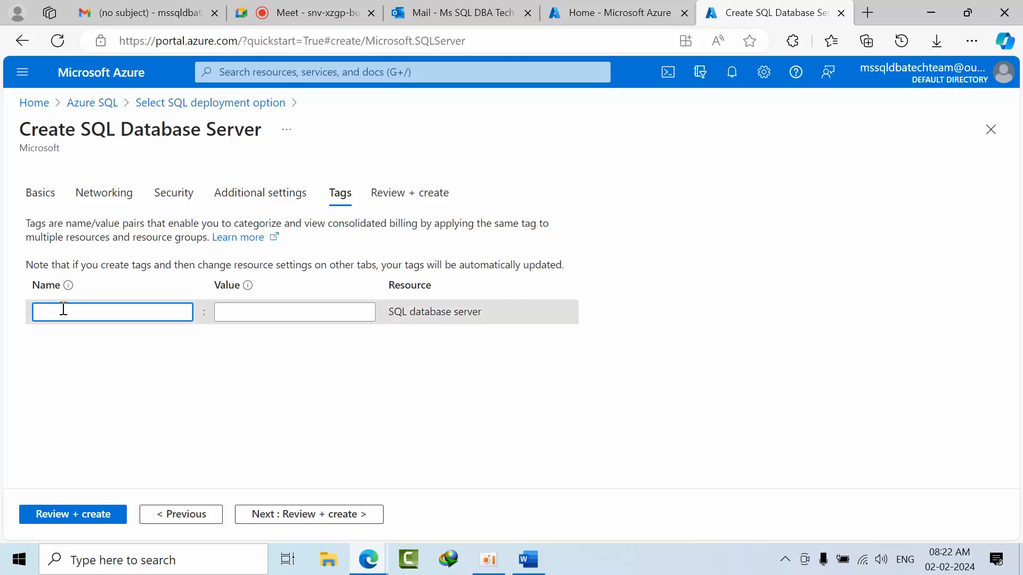
pyautogui.write('SQL')
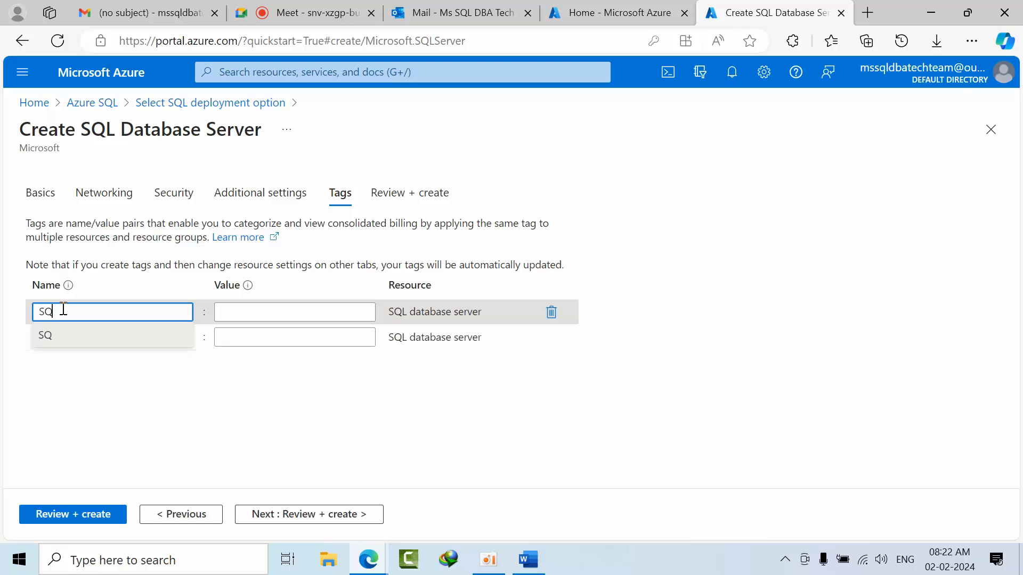
pyautogui.press('BackSpace')
pyautogui.press('BackSpace')
pyautogui.press('BackSpace')
pyautogui.press('BackSpace')
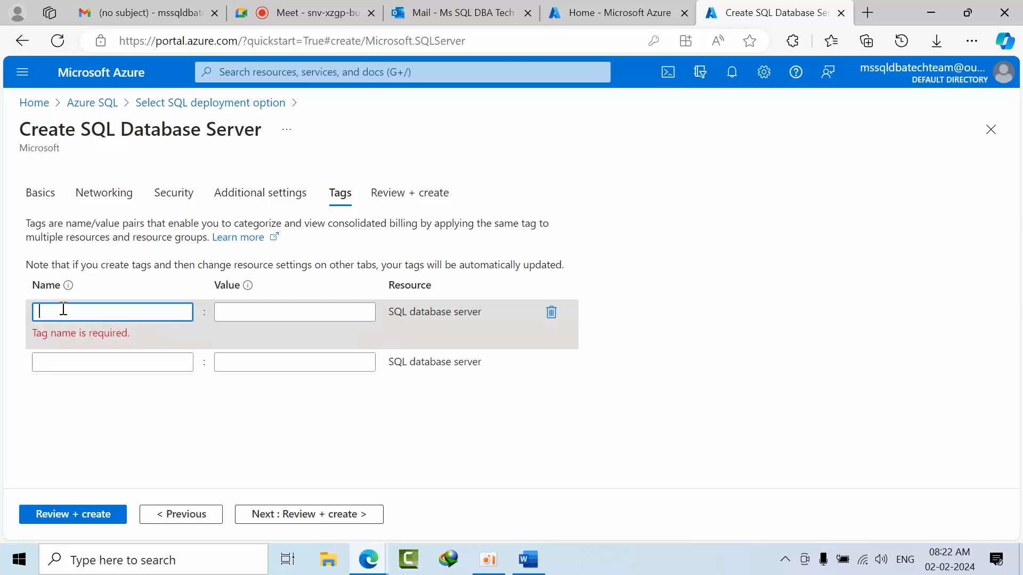
pyautogui.write('MS ')
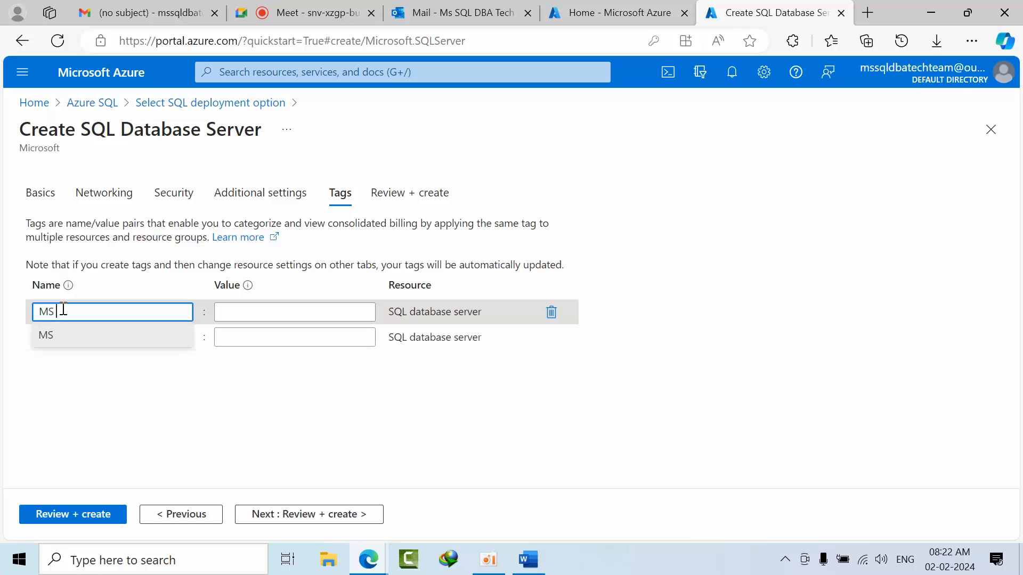
pyautogui.write('SQL SERVER')
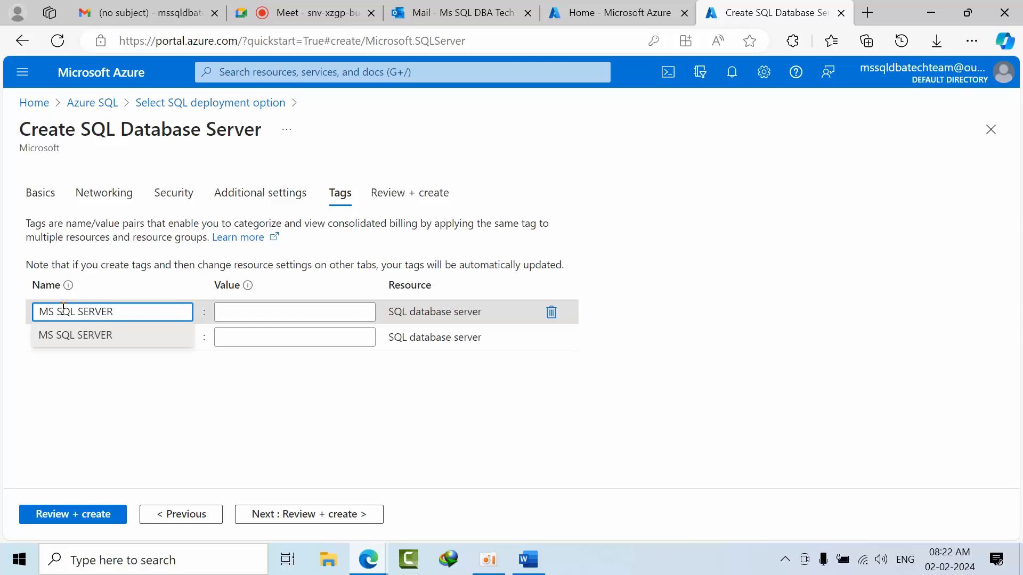
# Step: Give the tag the value 'Test environment'
pyautogui.click(265, 312)
pyautogui.write('R')
pyautogui.press('BackSpace')
pyautogui.write('TEs')
pyautogui.press('BackSpace')
pyautogui.press('BackSpace')
pyautogui.write('est enevi')
pyautogui.press('BackSpace')
pyautogui.press('BackSpace')
pyautogui.press('BackSpace')
pyautogui.write('vironment')
pyautogui.click(251, 403)
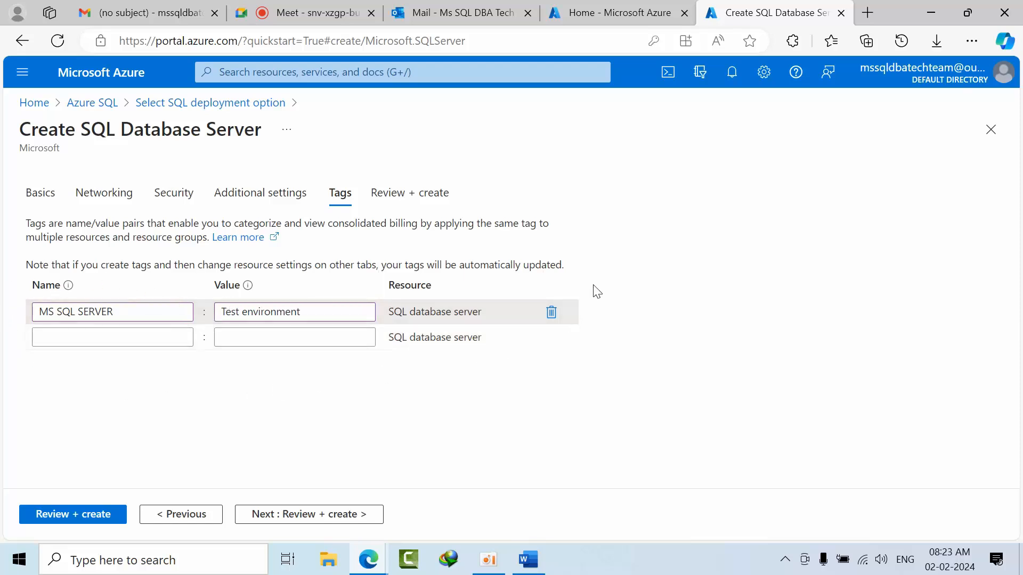
# Step: Create the testdemo08 server from the review summary, then search for ssms
pyautogui.click(343, 516)
pyautogui.scroll(-5, 284, 358)
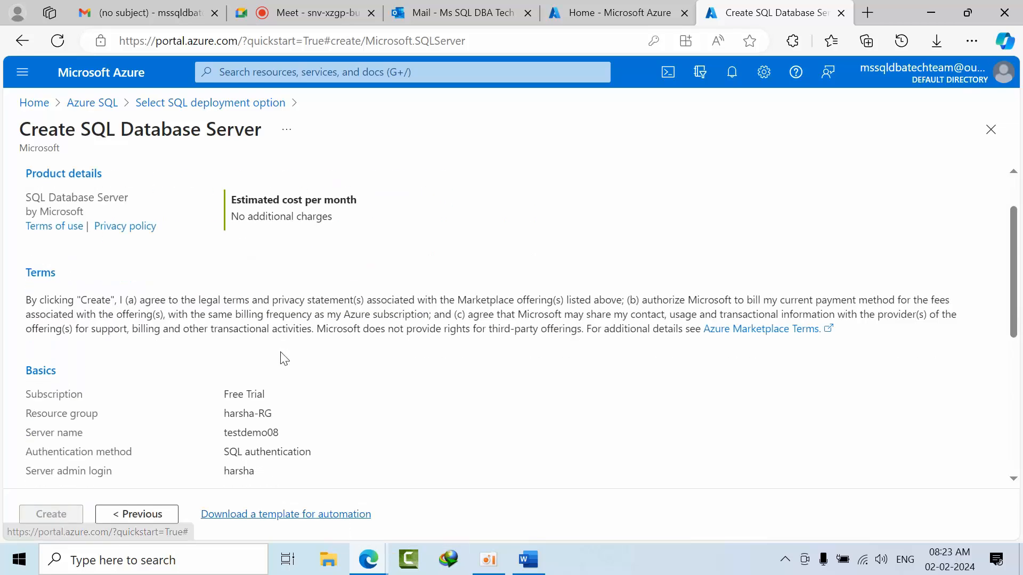
pyautogui.scroll(-2, 284, 358)
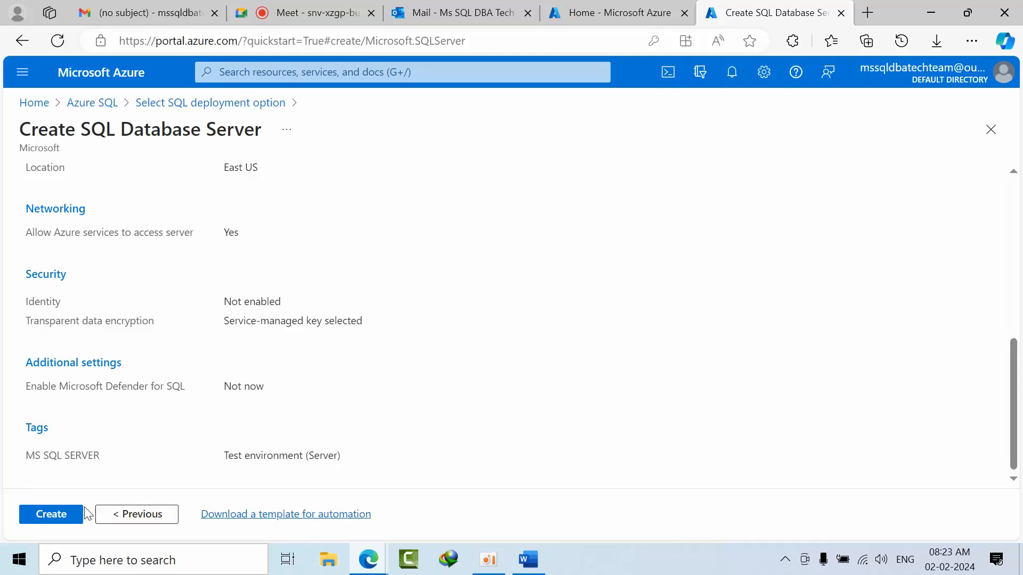
pyautogui.click(59, 516)
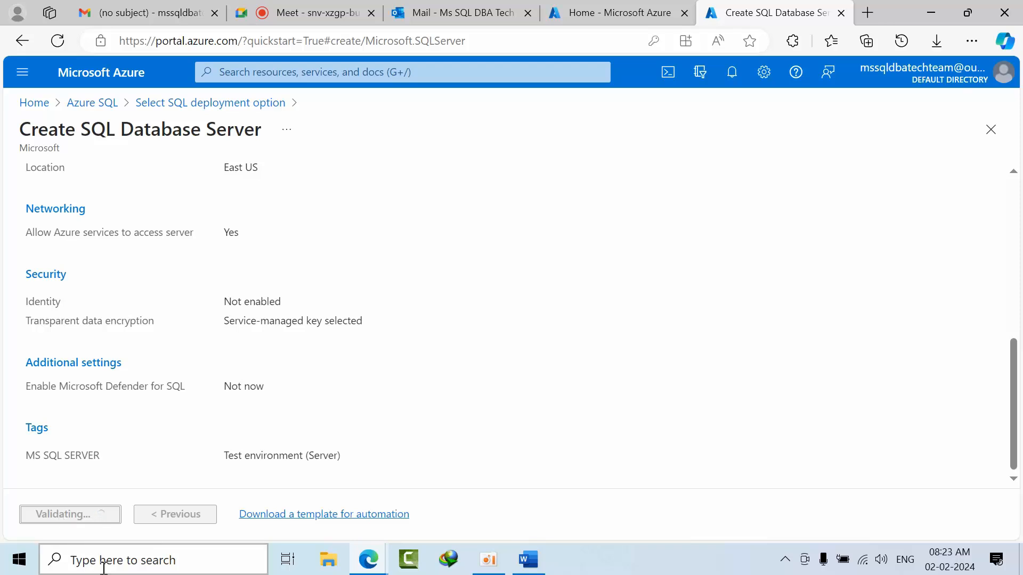
pyautogui.click(151, 560)
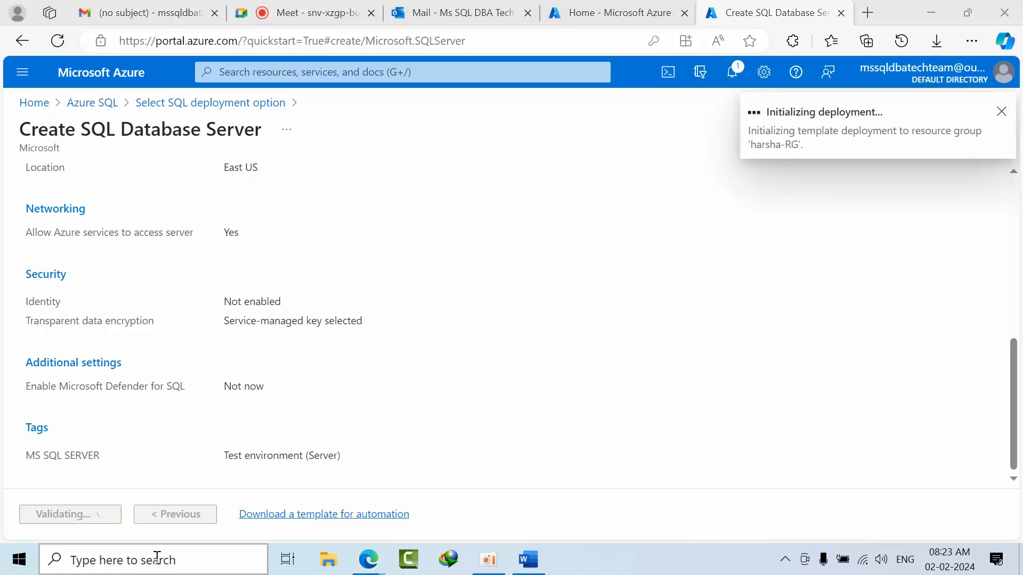
pyautogui.write('ssms')
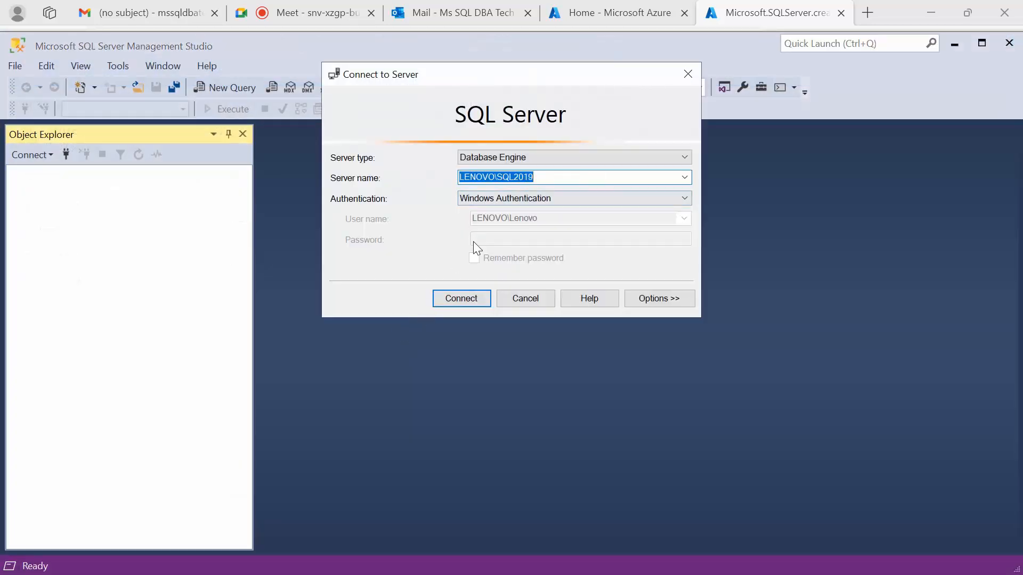
# Step: Target Testdemo08.database.windows.net with SQL Server Authentication in Connect to Server
pyautogui.click(684, 178)
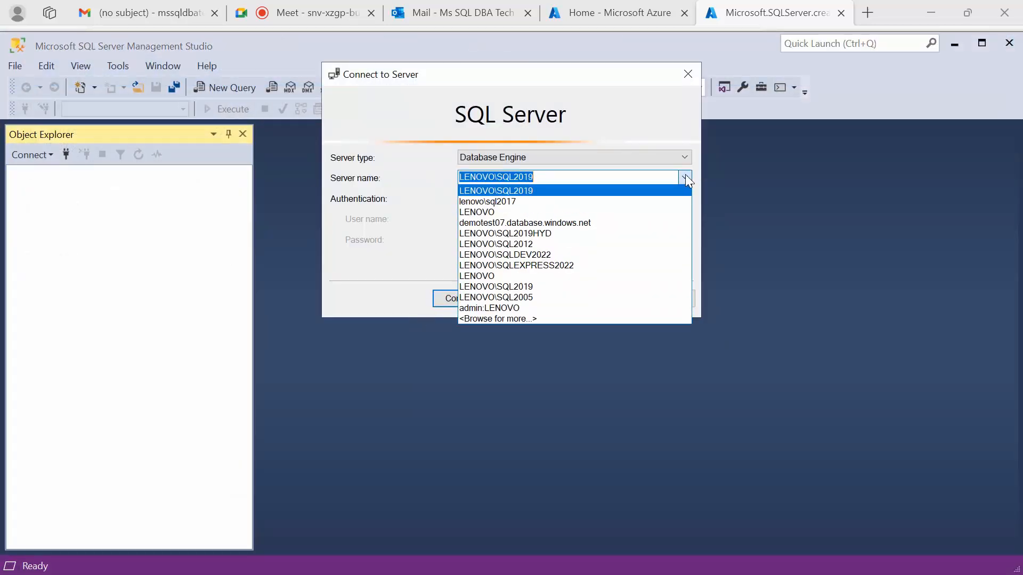
pyautogui.click(665, 84)
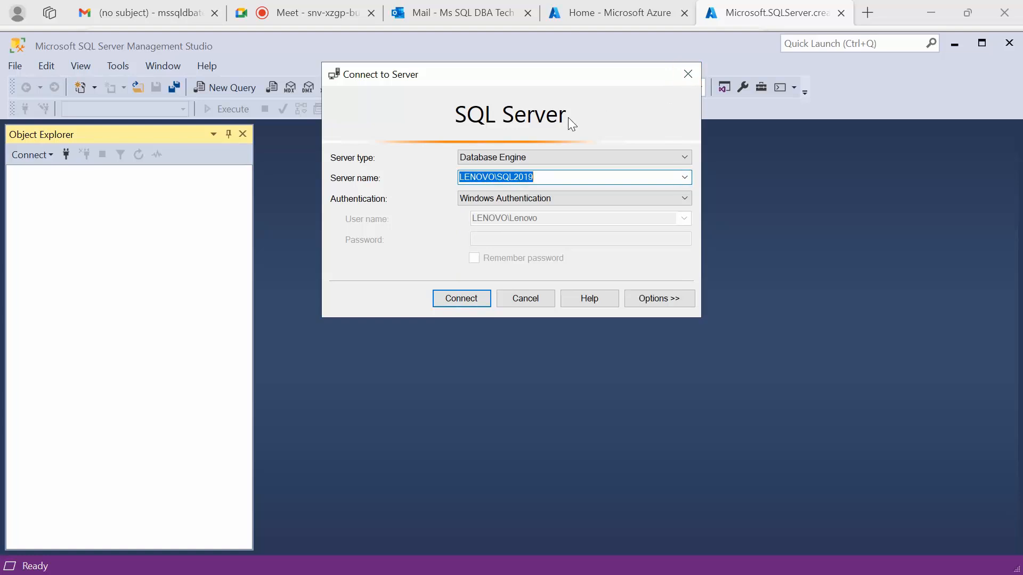
pyautogui.write('Testdemo08.database.windows.net')
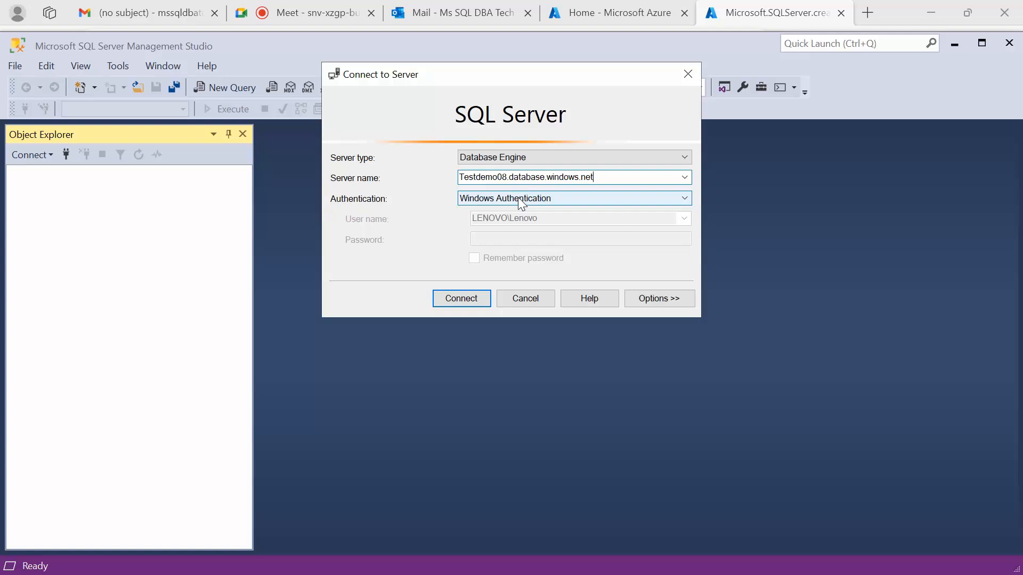
pyautogui.click(518, 197)
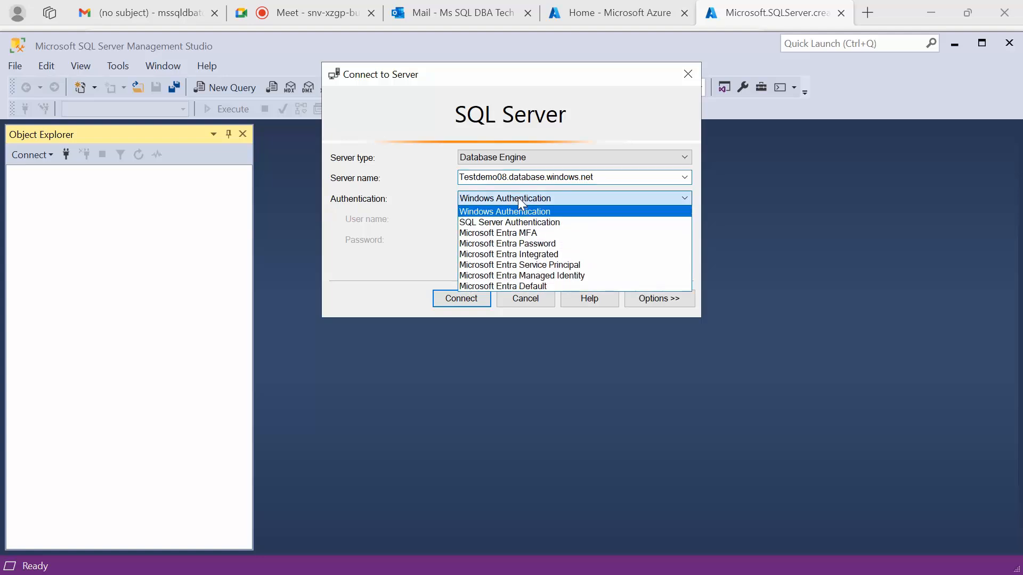
pyautogui.click(505, 222)
pyautogui.click(496, 218)
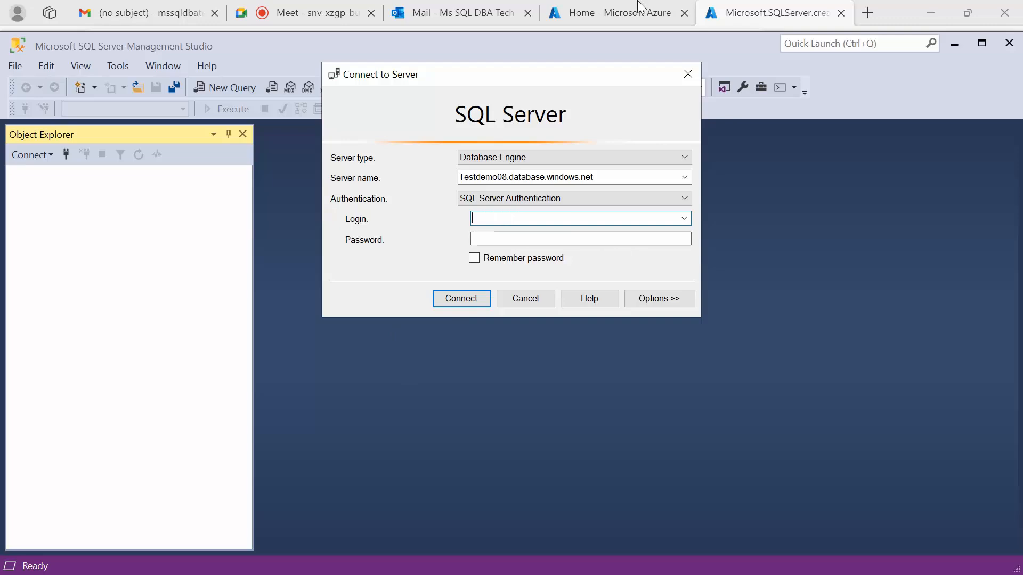
pyautogui.click(613, 12)
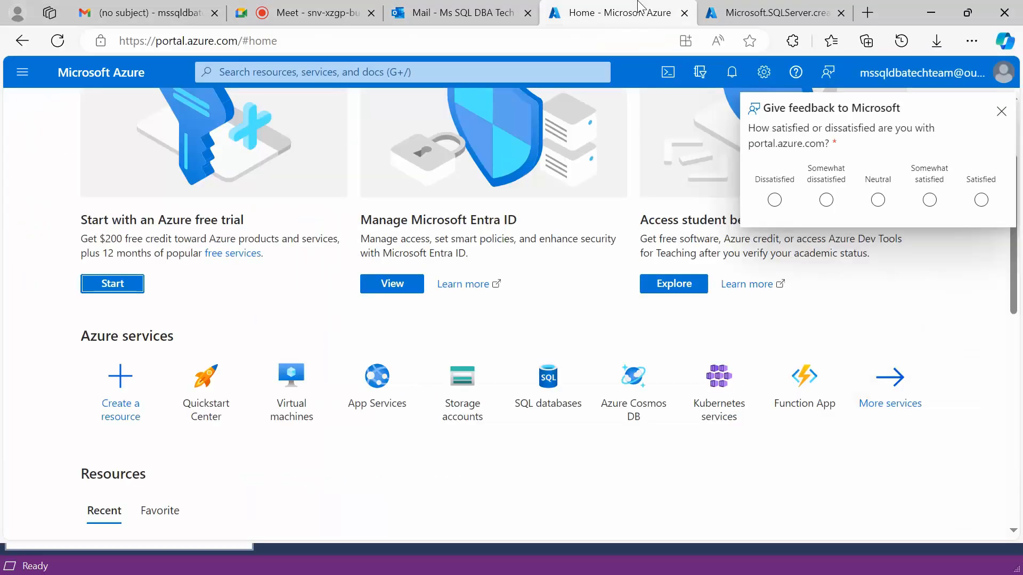
# Step: Dismiss the feedback survey and review the in-progress testdemo08 deployment overview and its start time
pyautogui.click(1001, 111)
pyautogui.click(712, 4)
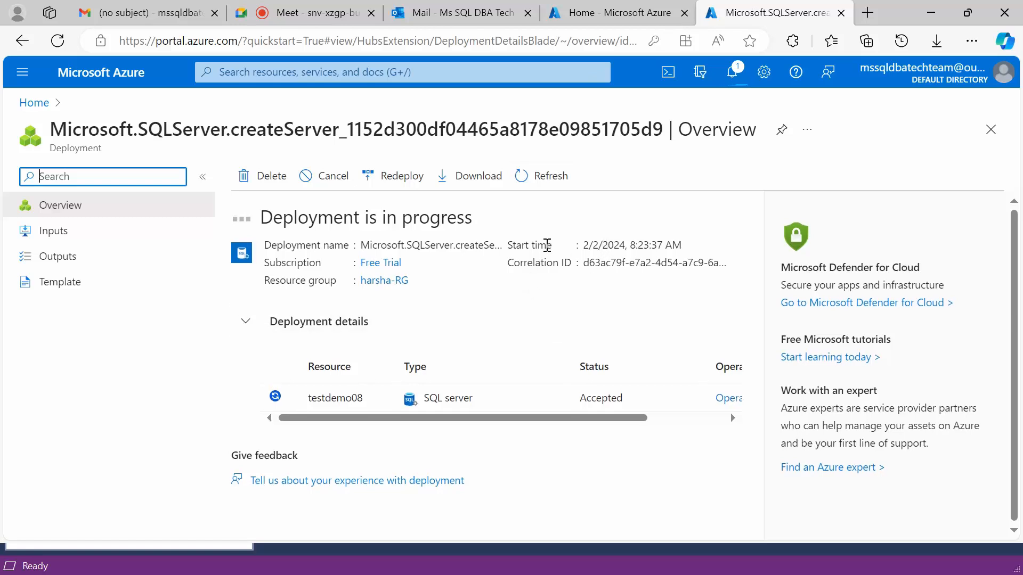
pyautogui.moveTo(586, 244); pyautogui.dragTo(691, 252)
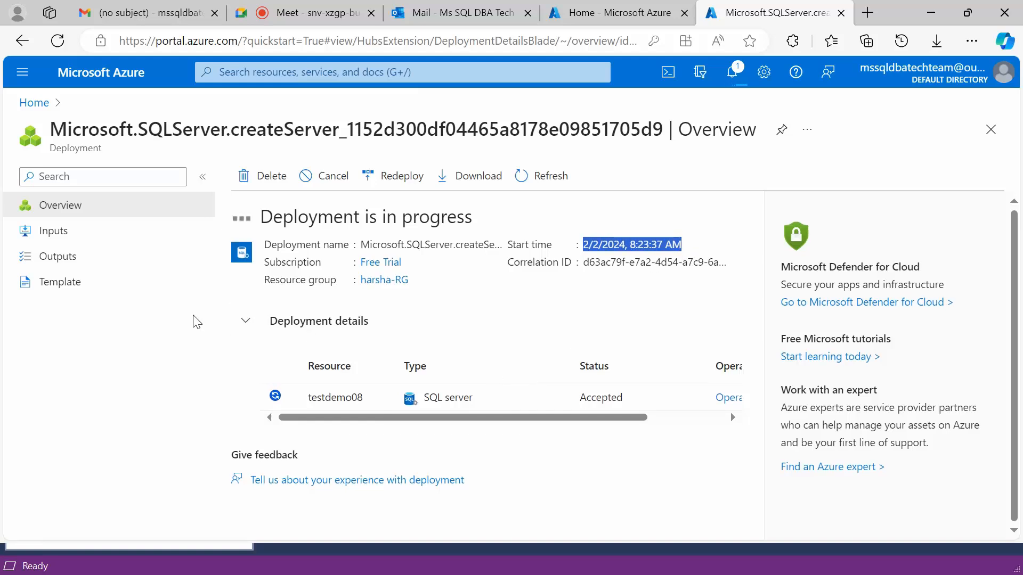
pyautogui.click(631, 8)
pyautogui.click(762, 10)
# Step: Load google.com in a new Edge tab, then minimize Edge and select the SSMS server name
pyautogui.click(867, 13)
pyautogui.write('g')
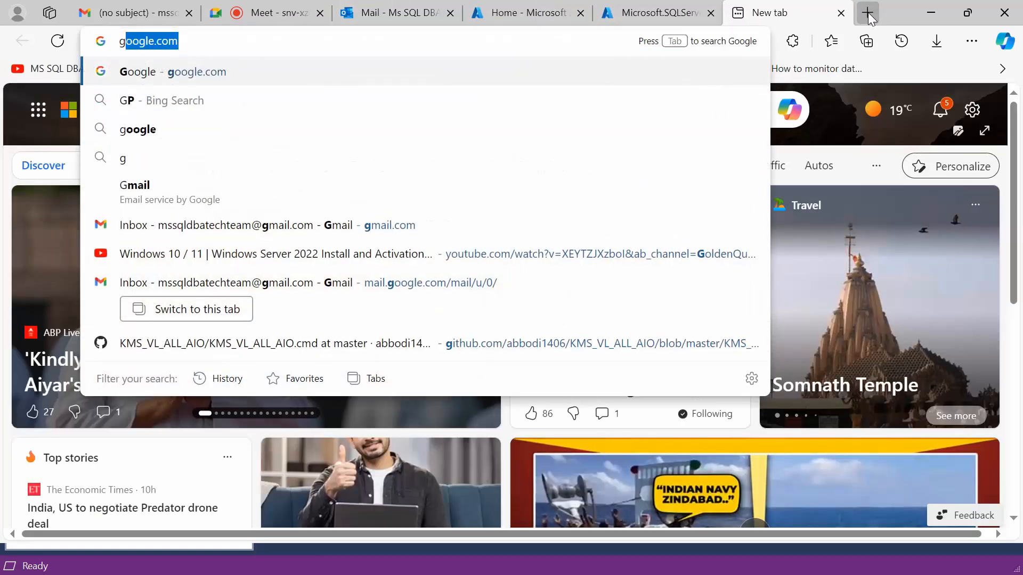
pyautogui.press('Return')
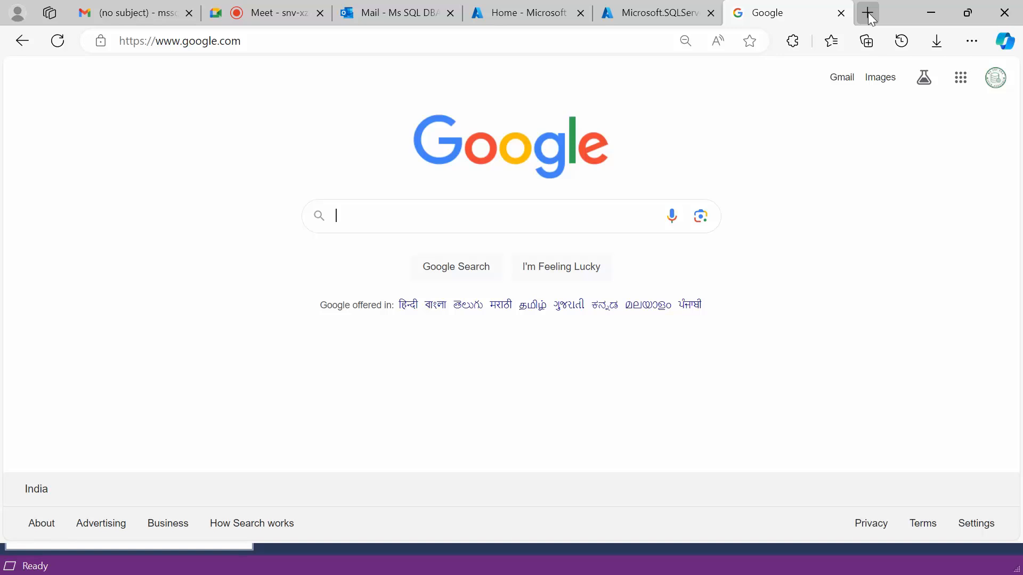
pyautogui.click(931, 7)
pyautogui.moveTo(593, 177); pyautogui.dragTo(384, 181)
# Step: Replace the Testdemo08 server name with example names such as 'google' and 'Accenture'
pyautogui.click(504, 178)
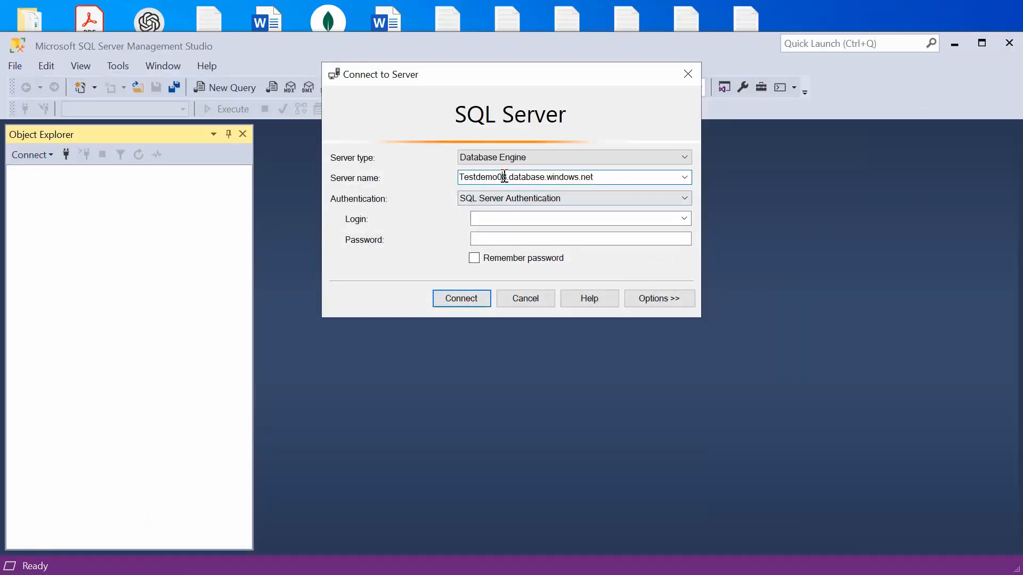
pyautogui.moveTo(508, 177); pyautogui.dragTo(392, 183)
pyautogui.press('BackSpace')
pyautogui.write('google')
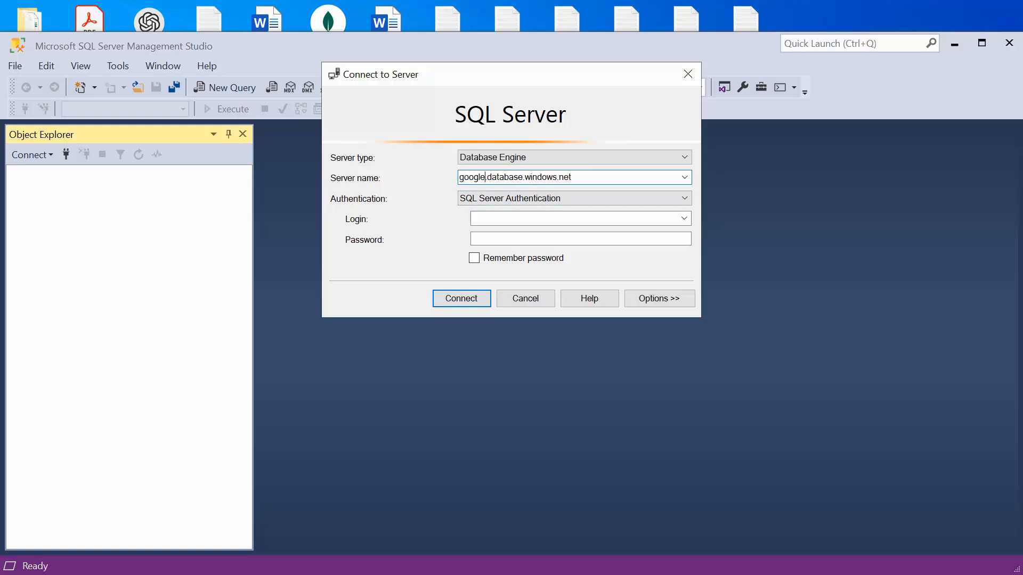
pyautogui.press('BackSpace')
pyautogui.press('BackSpace')
pyautogui.press('BackSpace')
pyautogui.press('BackSpace')
pyautogui.press('BackSpace')
pyautogui.press('BackSpace')
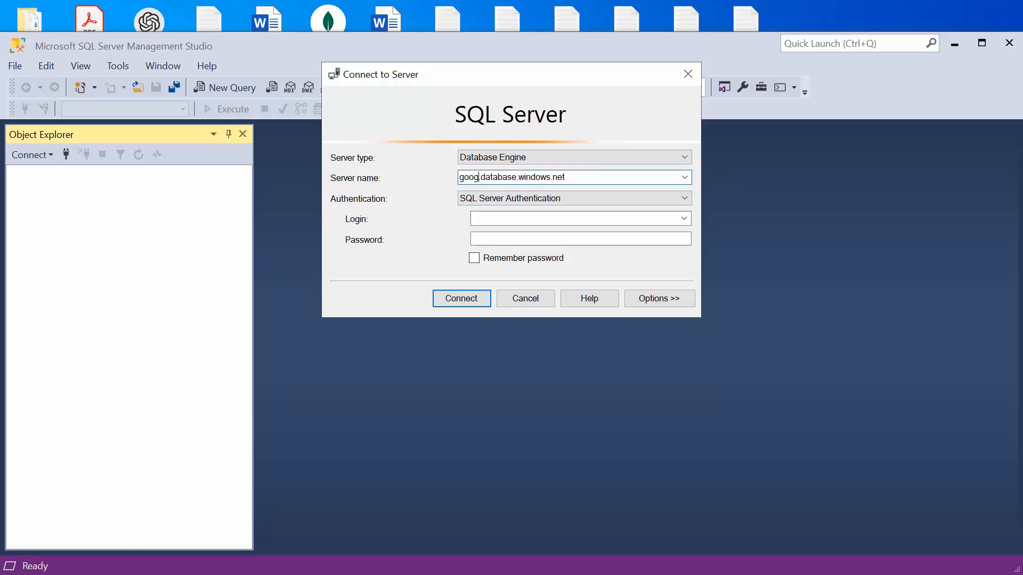
pyautogui.write('Accenture')
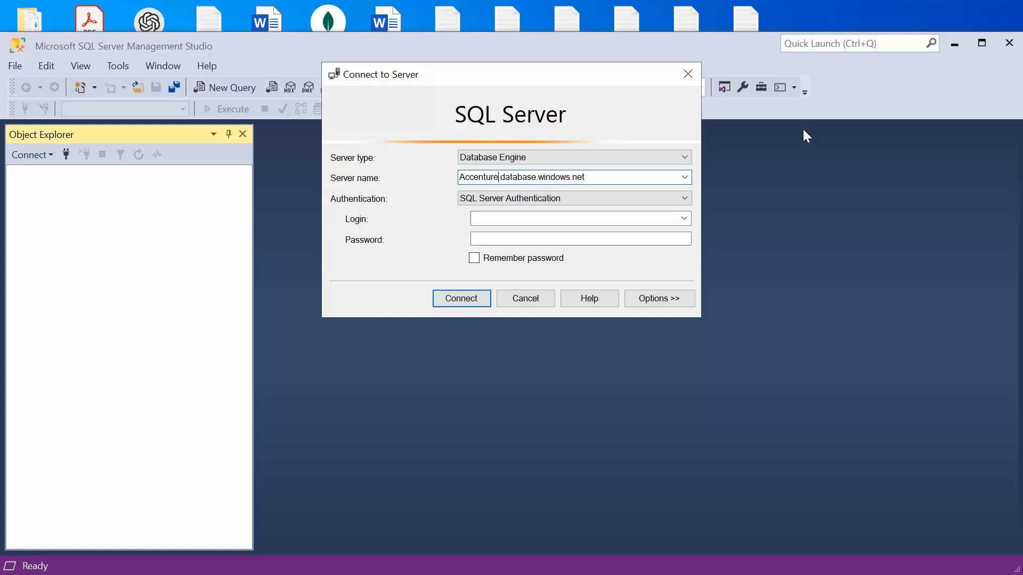
pyautogui.moveTo(605, 182); pyautogui.dragTo(441, 178)
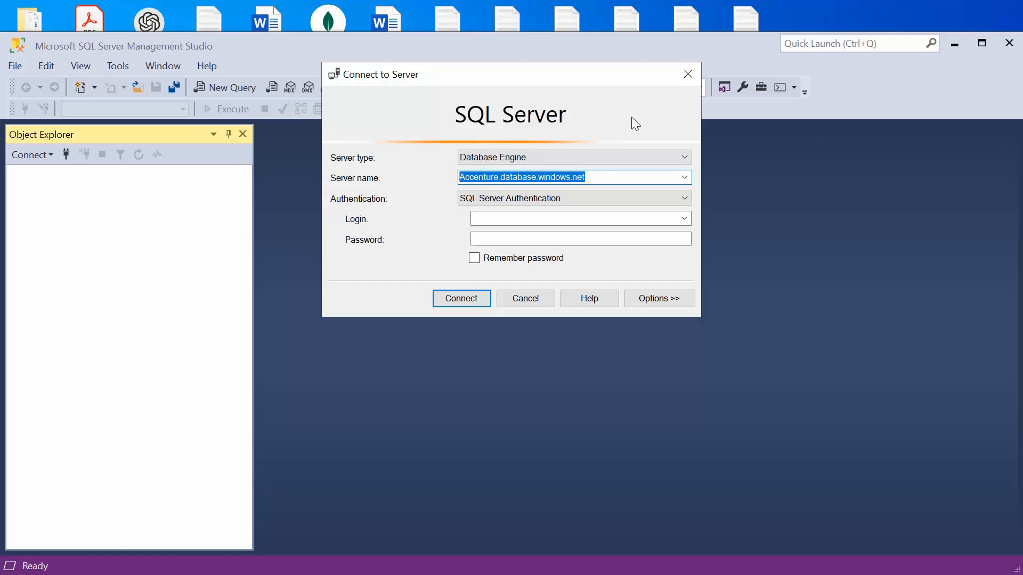
# Step: Close Connect to Server, minimize Management Studio, and bring the Google page back
pyautogui.click(694, 75)
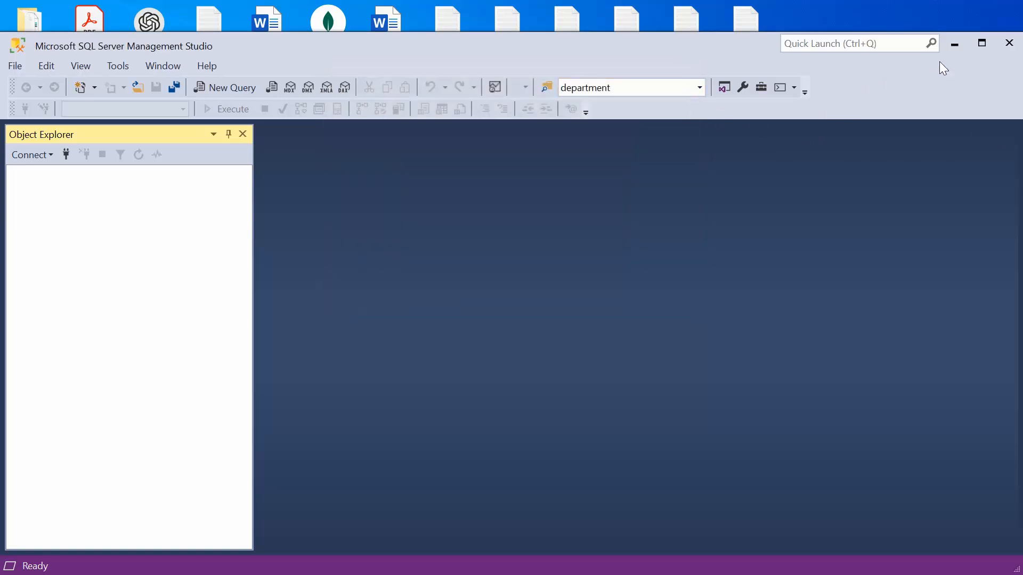
pyautogui.click(954, 44)
pyautogui.moveTo(367, 568)
pyautogui.click(315, 481)
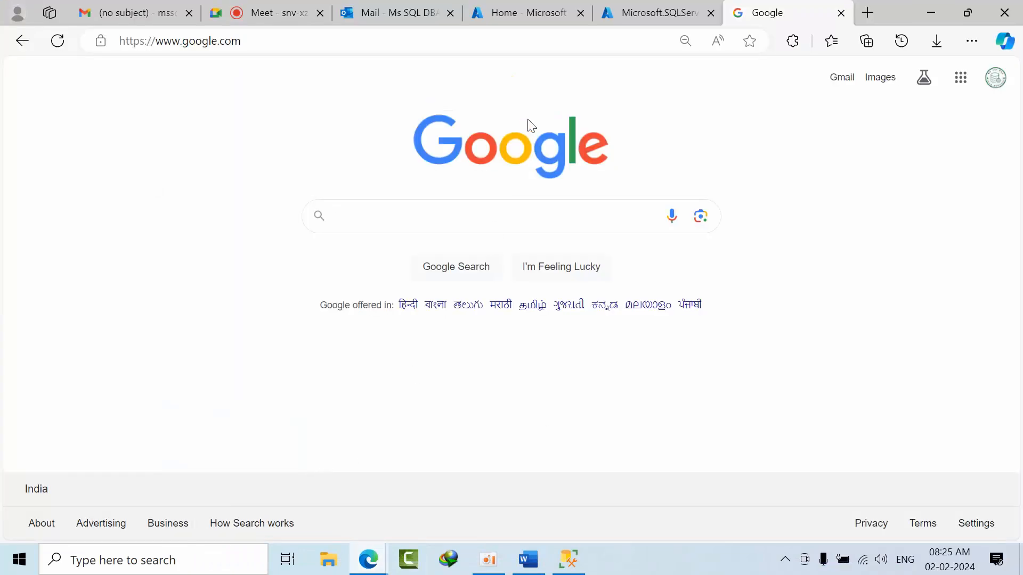
# Step: Search Google for Azure SQL Database resource limits and open the Resource management result in a new tab
pyautogui.click(401, 215)
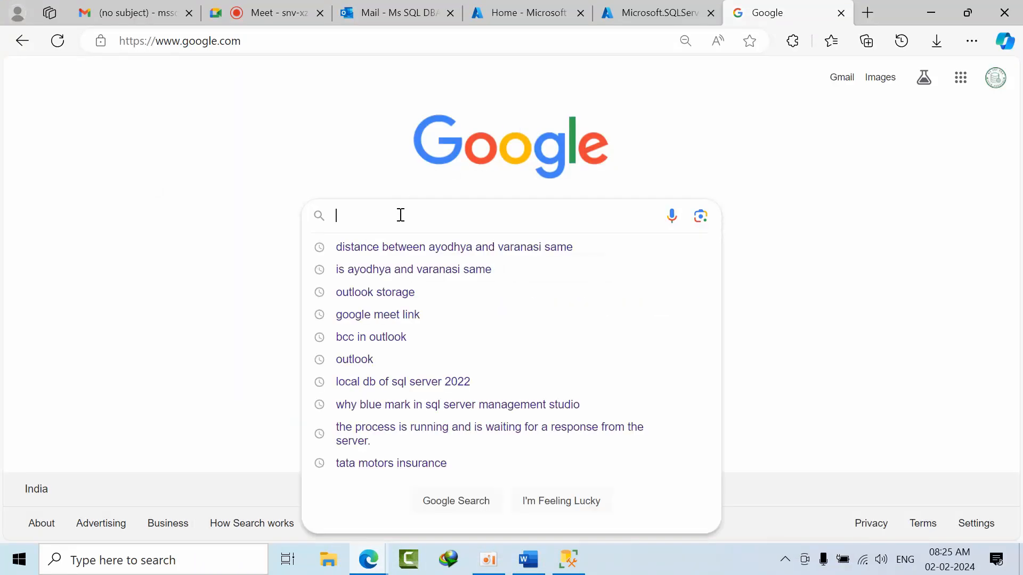
pyautogui.write('azure ')
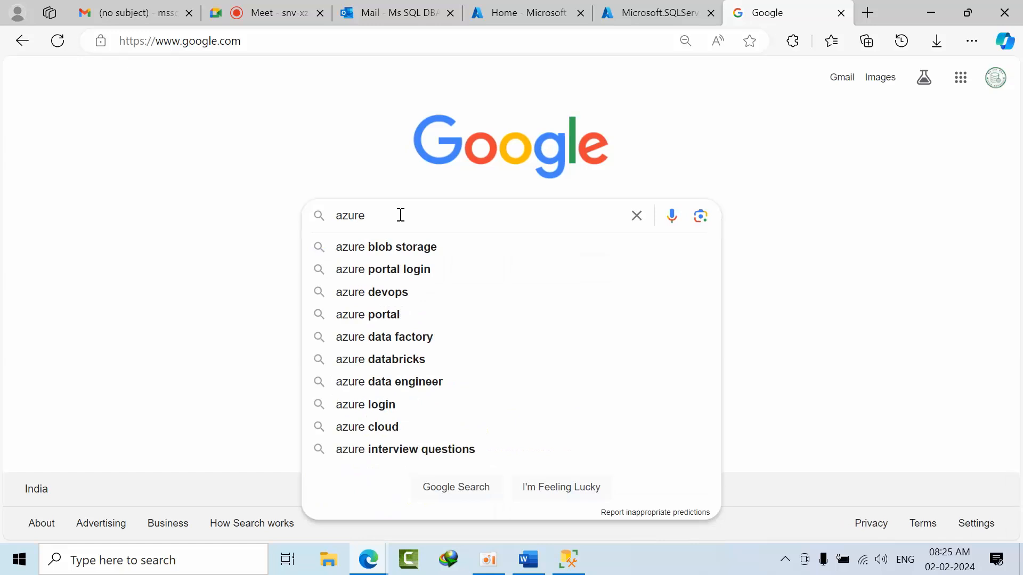
pyautogui.write('sql data')
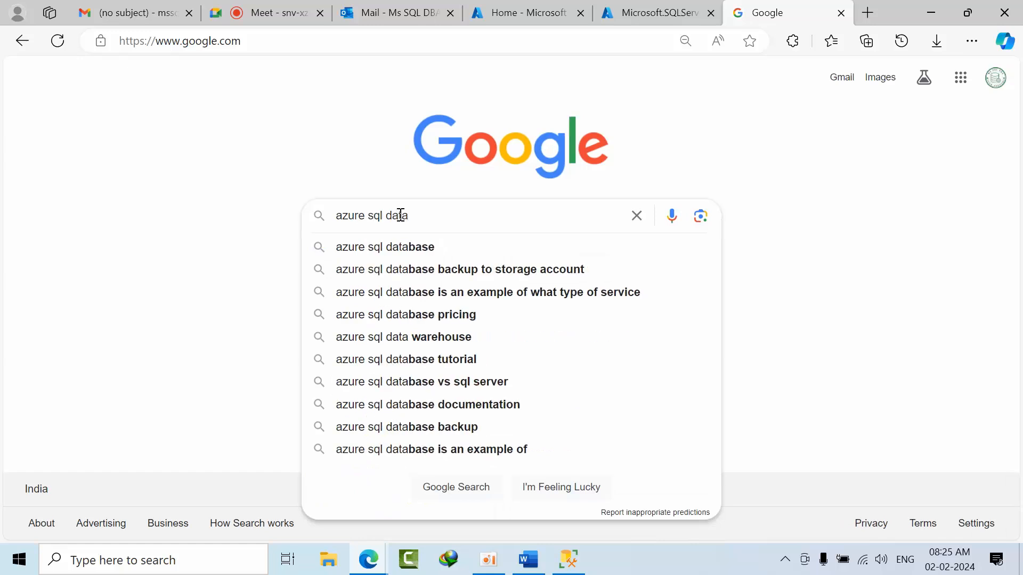
pyautogui.write('base resound')
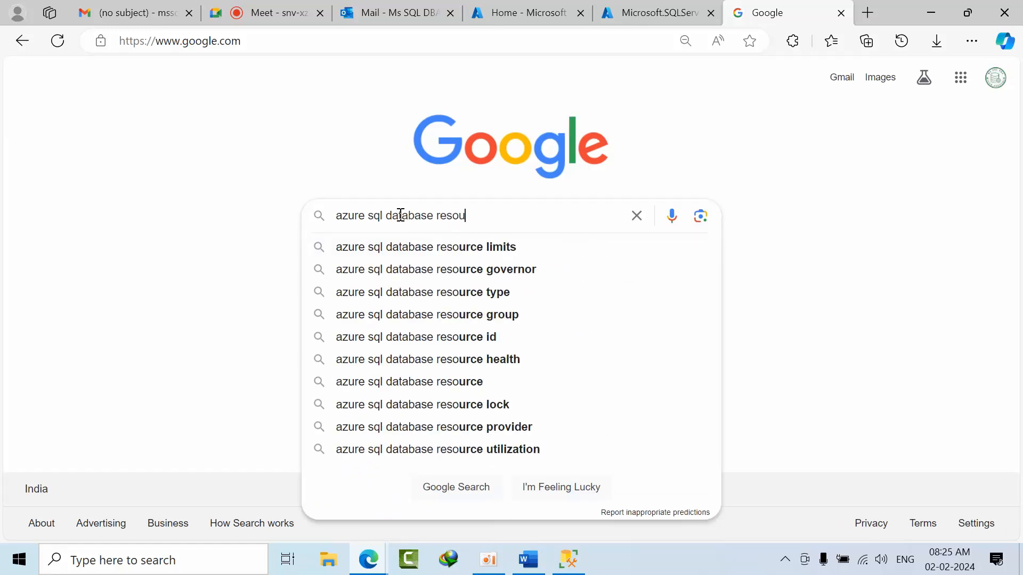
pyautogui.press('Down')
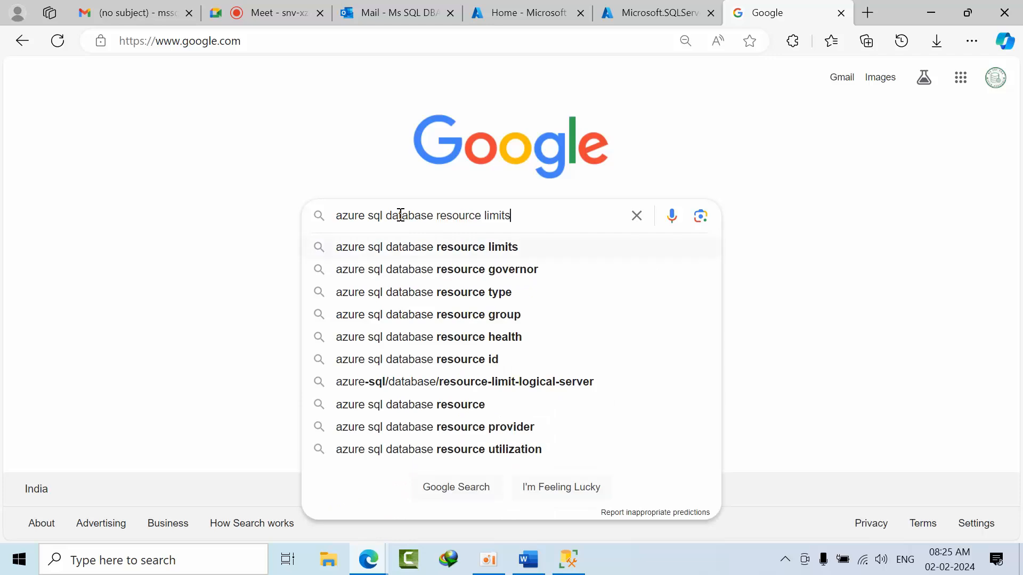
pyautogui.press('Return')
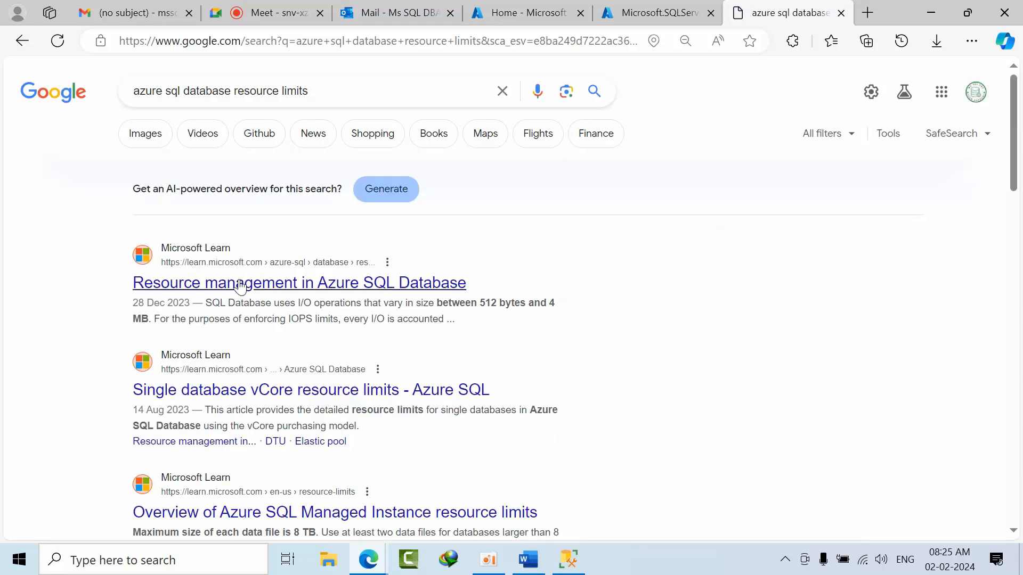
pyautogui.middleClick(239, 287)
pyautogui.scroll(-3, 269, 397)
pyautogui.scroll(3, 269, 397)
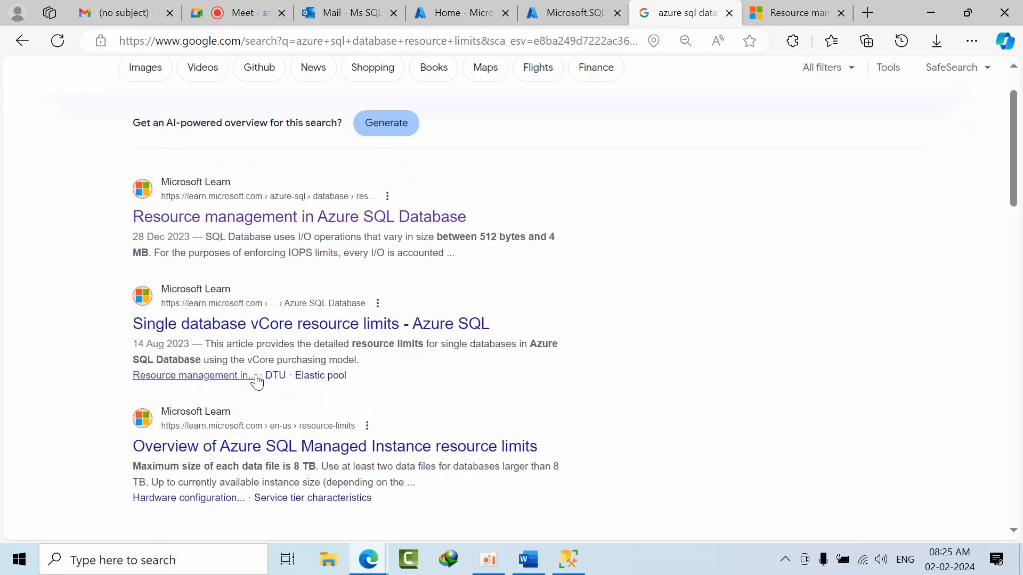
# Step: Search 'azure sql database architecture', open the connectivity architecture article, and view Resource management
pyautogui.tripleClick(331, 94)
pyautogui.write('azure s')
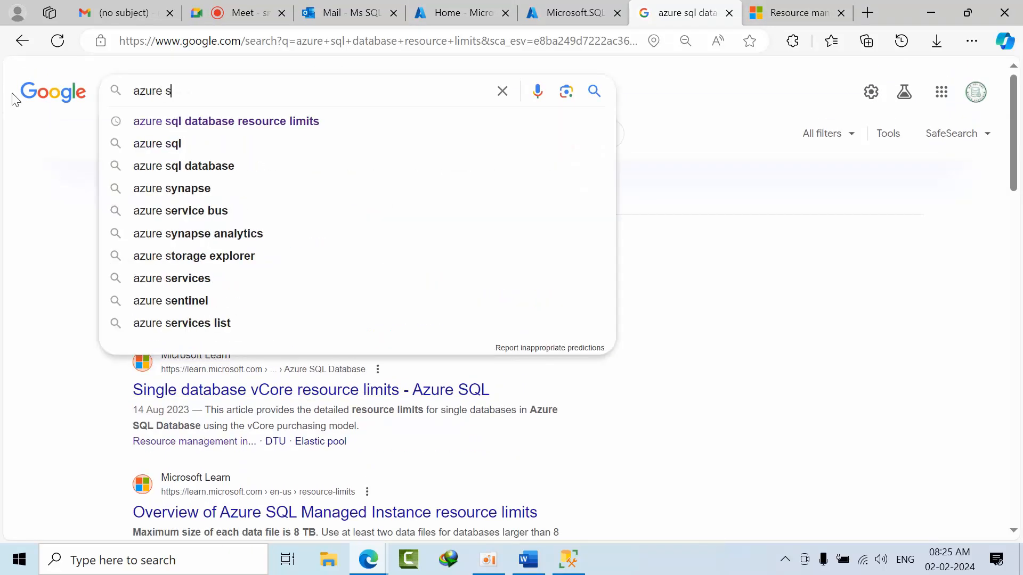
pyautogui.write('ql database con')
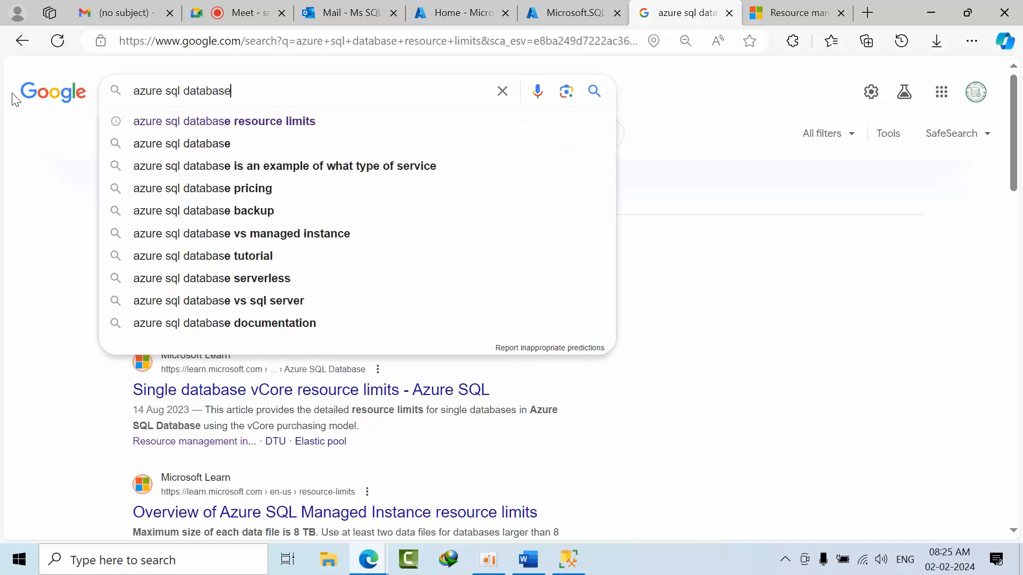
pyautogui.press('BackSpace')
pyautogui.press('BackSpace')
pyautogui.press('BackSpace')
pyautogui.write('architecture')
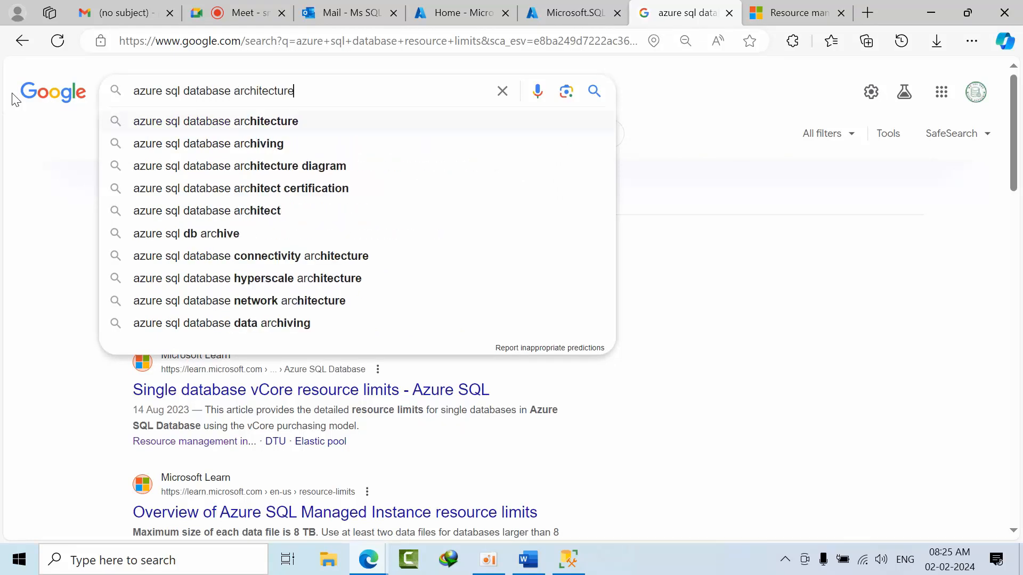
pyautogui.press('Return')
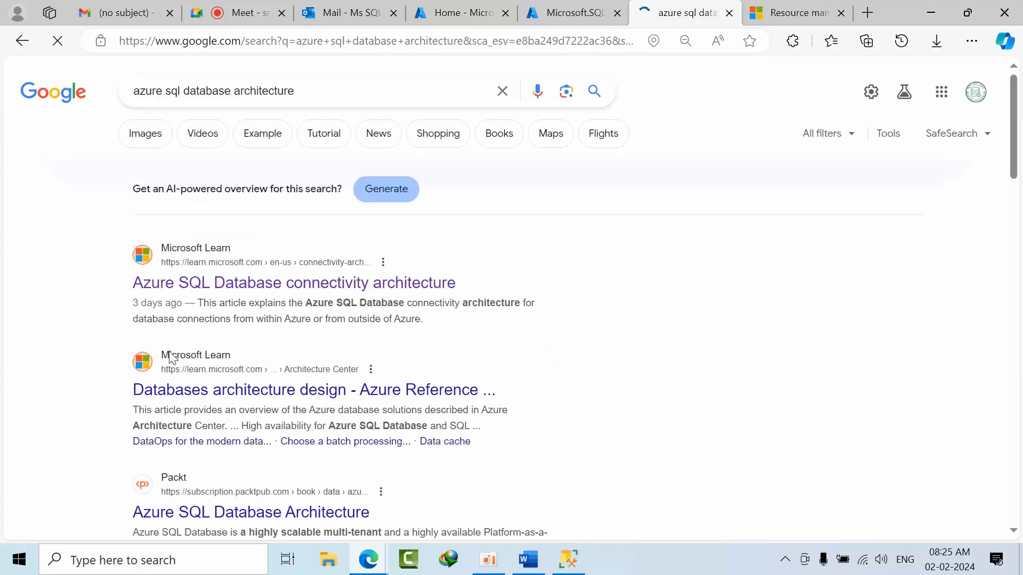
pyautogui.middleClick(263, 281)
pyautogui.click(737, 10)
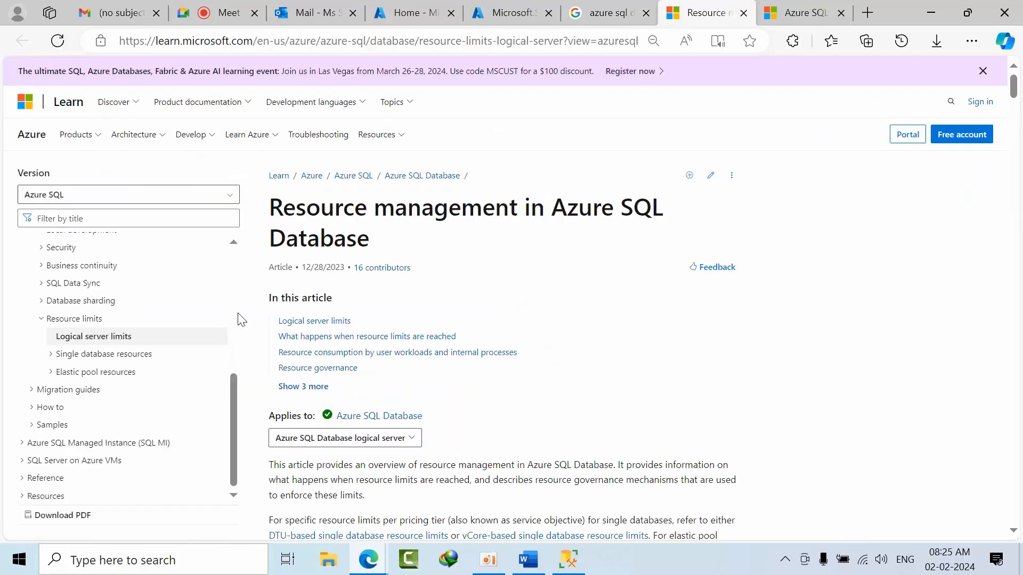
# Step: Browse the article's table of contents, expanding Connectivity and Single database resources
pyautogui.scroll(1, 145, 407)
pyautogui.scroll(3, 145, 407)
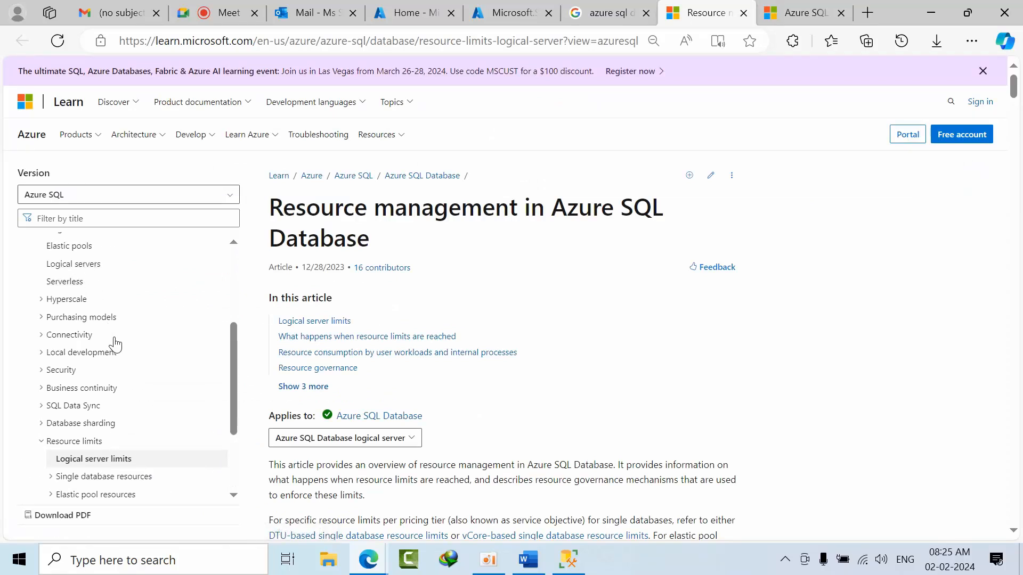
pyautogui.scroll(1, 112, 337)
pyautogui.scroll(1, 111, 358)
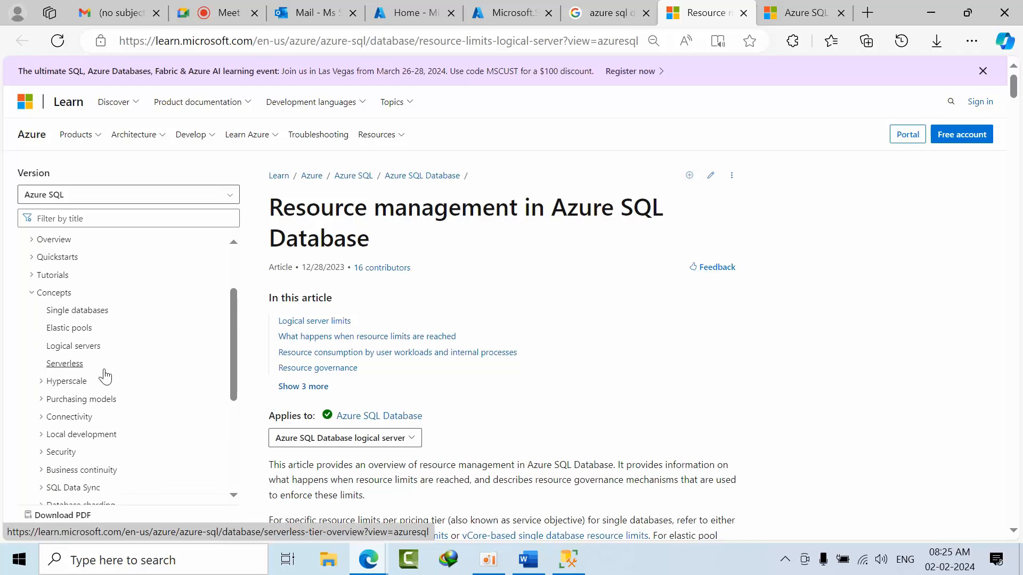
pyautogui.click(40, 419)
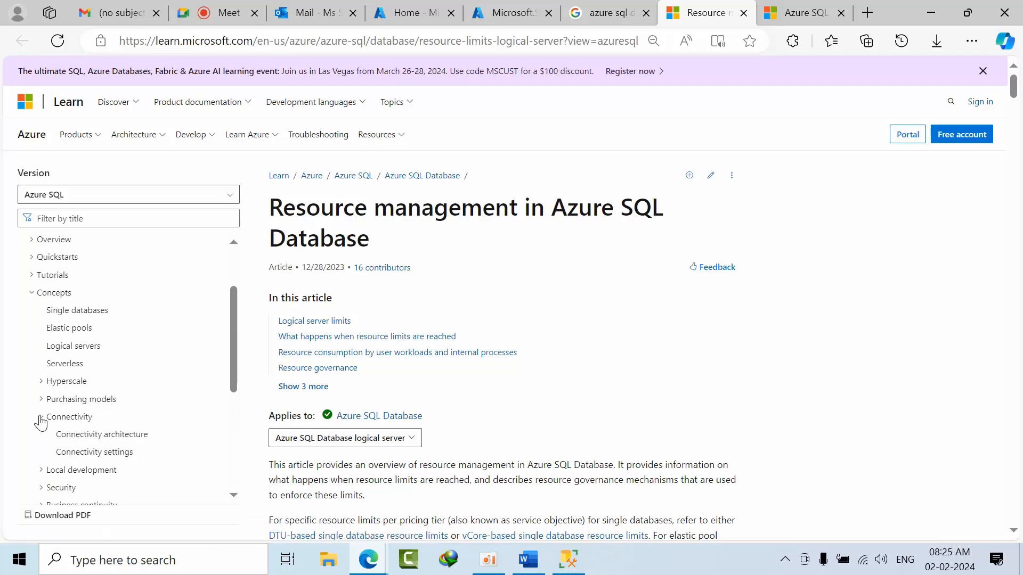
pyautogui.click(42, 418)
pyautogui.scroll(-3, 63, 420)
pyautogui.scroll(-1, 63, 419)
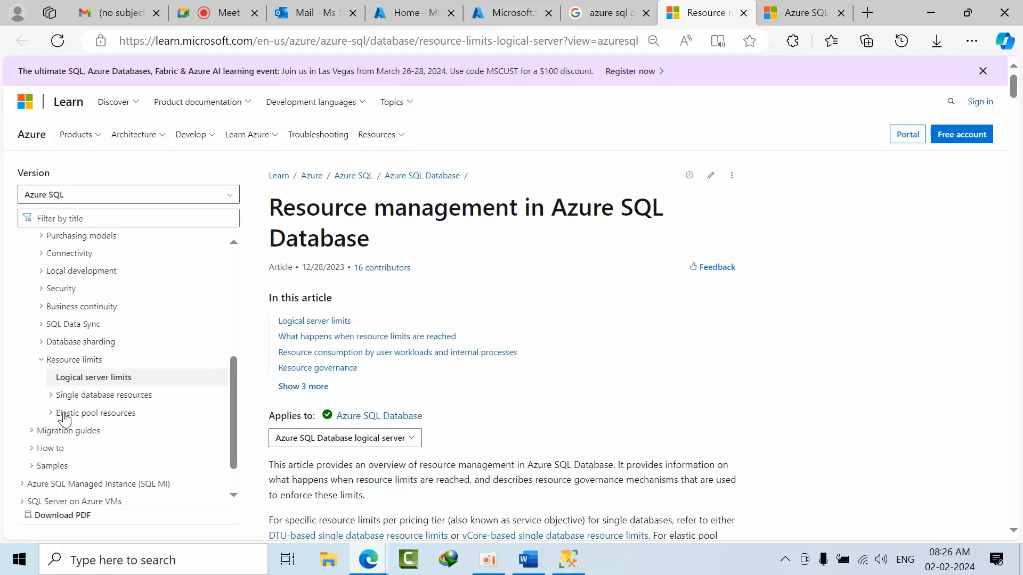
pyautogui.click(52, 396)
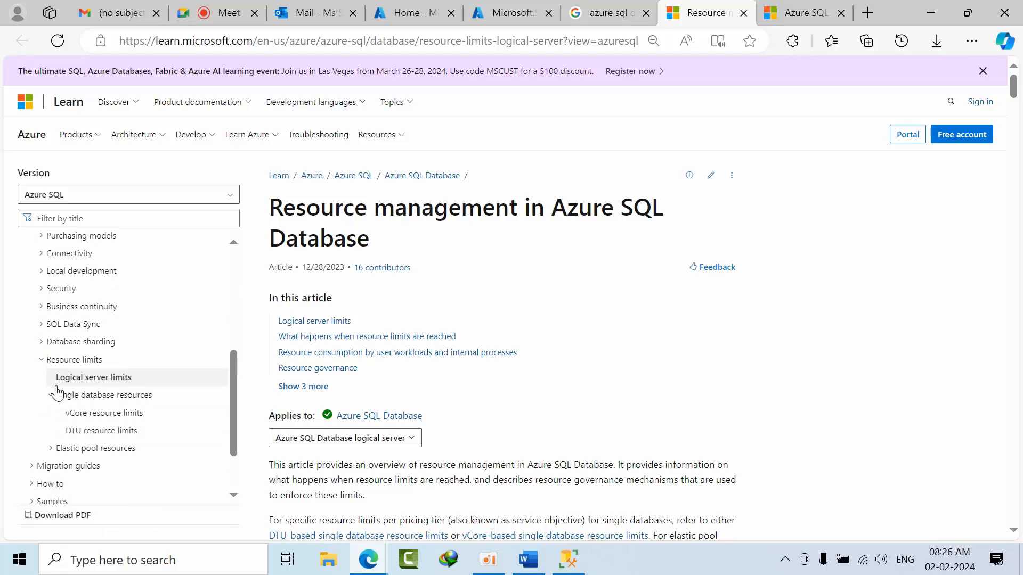
# Step: Glance at the connectivity architecture article, then scroll Resource management to the Logical server limits table
pyautogui.click(805, 11)
pyautogui.scroll(-20, 599, 282)
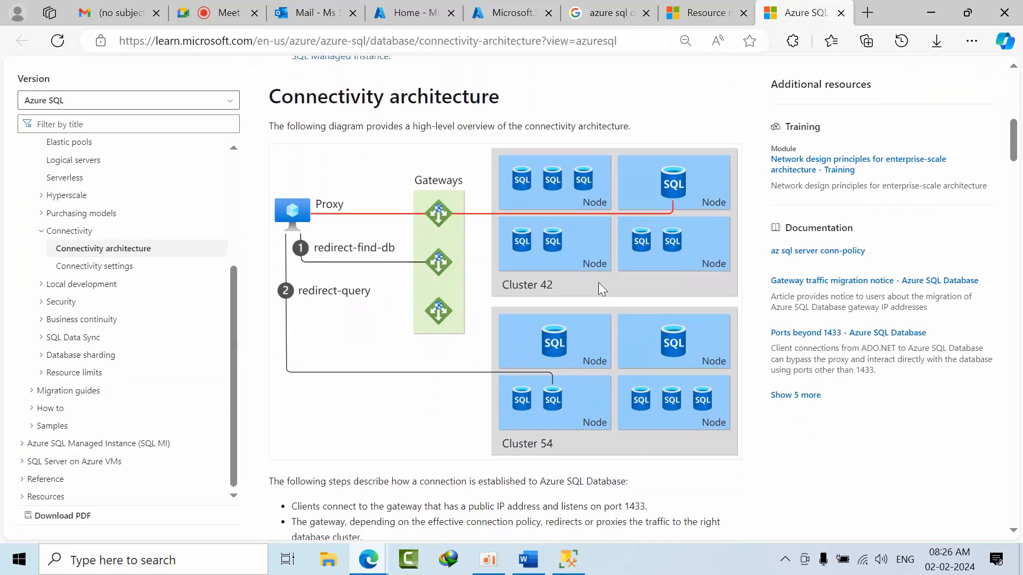
pyautogui.scroll(5, 201, 361)
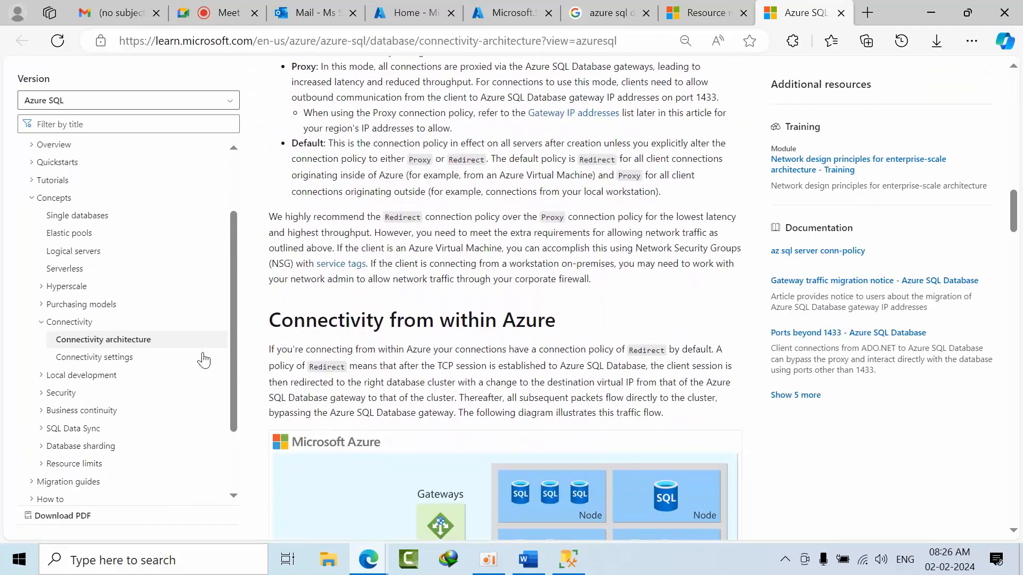
pyautogui.click(702, 12)
pyautogui.scroll(-10, 586, 373)
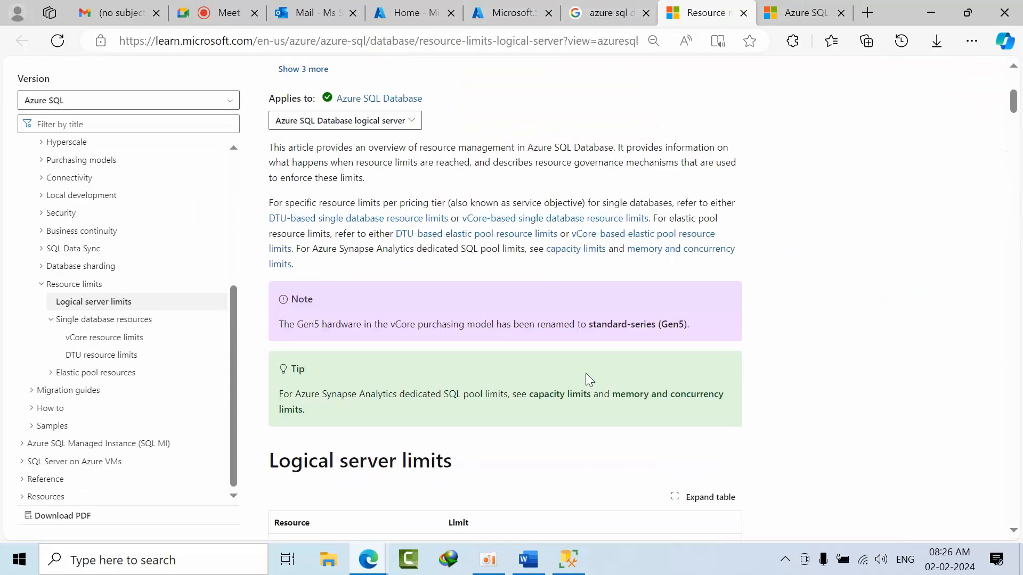
pyautogui.scroll(-1, 499, 302)
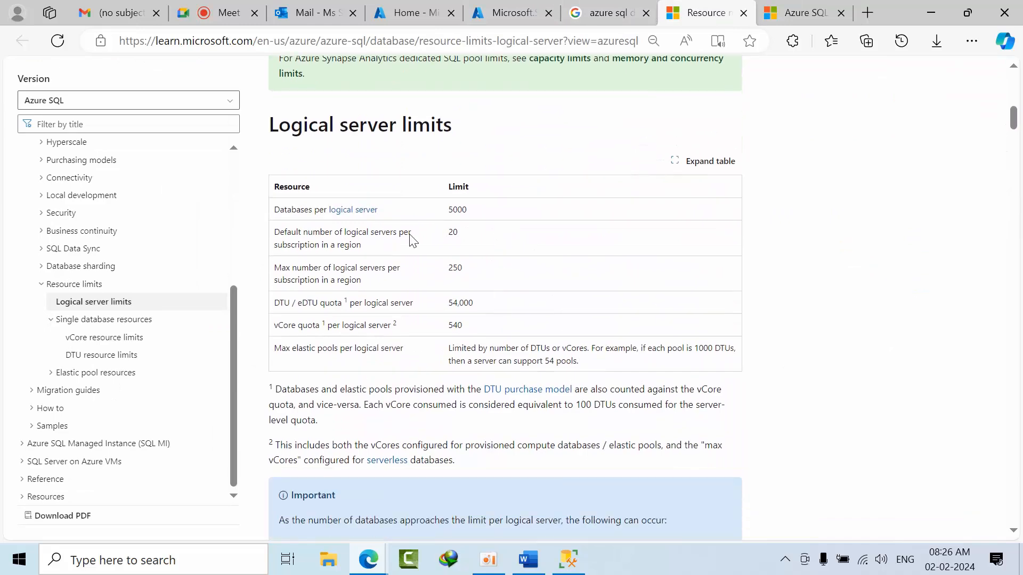
# Step: Snip the Logical server limits table region with Snipping Tool
pyautogui.click(187, 559)
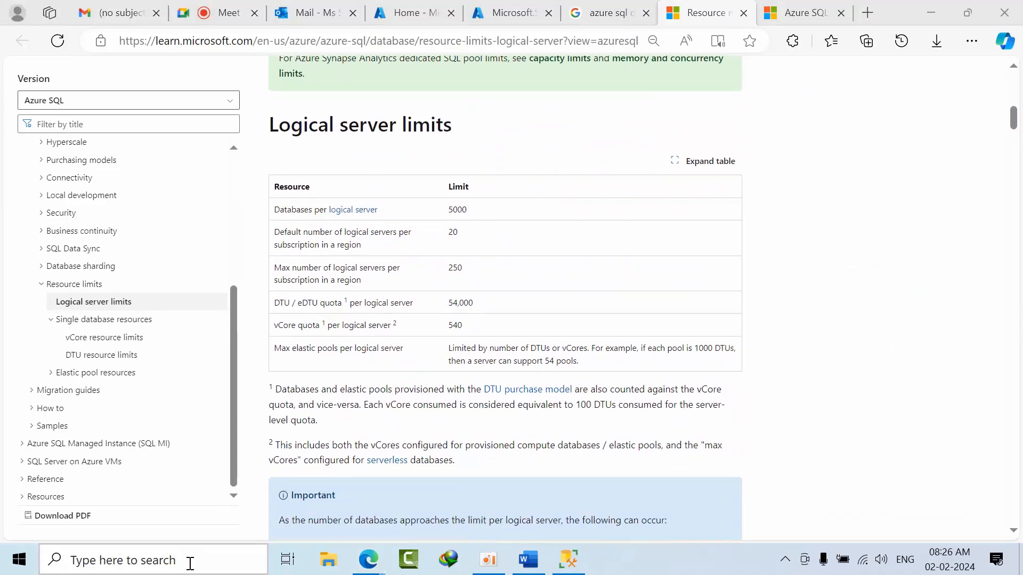
pyautogui.write('sni')
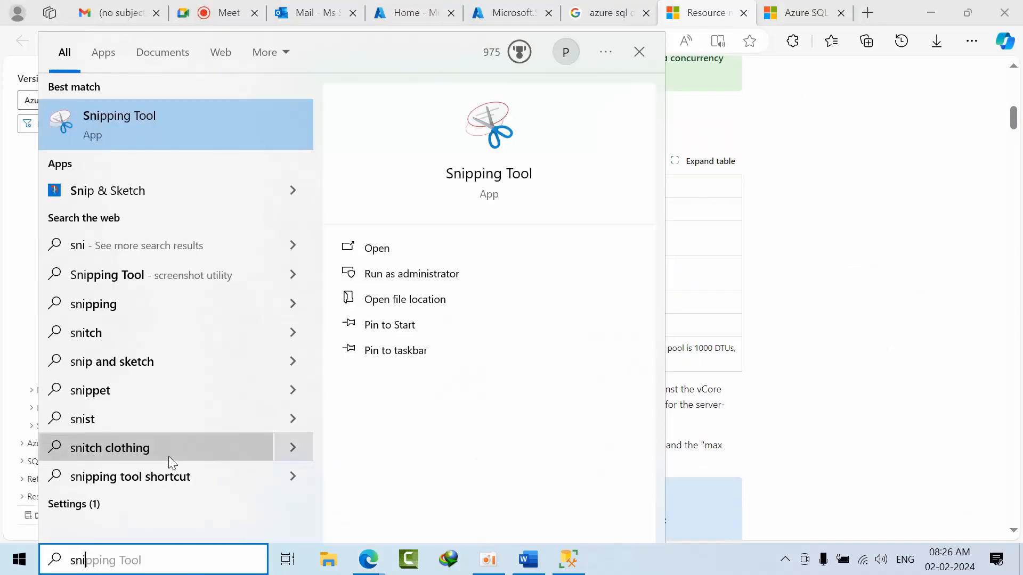
pyautogui.click(115, 117)
pyautogui.click(746, 180)
pyautogui.moveTo(257, 100); pyautogui.dragTo(753, 380)
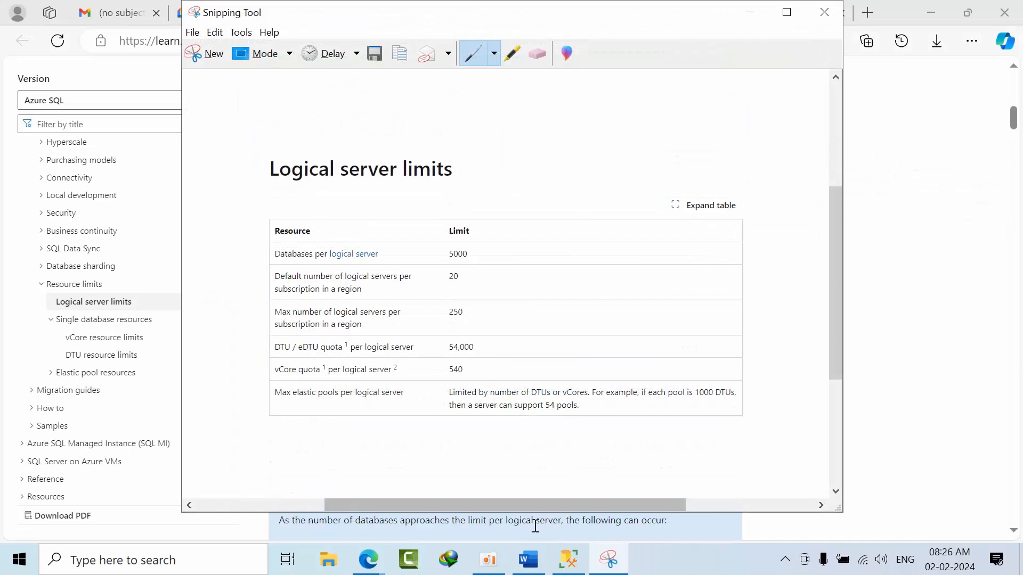
# Step: Paste the limits table snip onto page 2 of the Word document
pyautogui.click(528, 559)
pyautogui.scroll(-3, 426, 411)
pyautogui.scroll(-8, 405, 425)
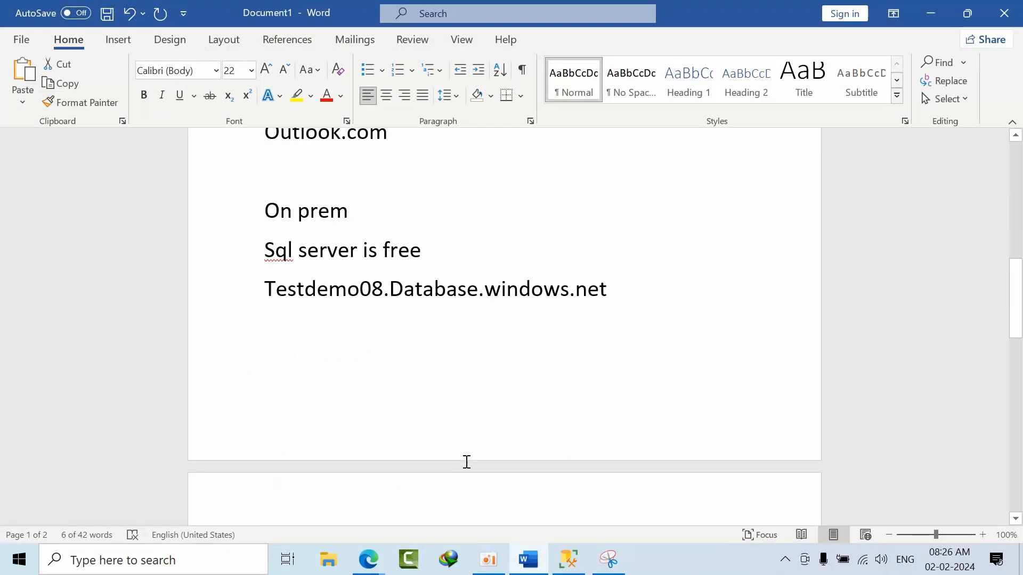
pyautogui.click(598, 359)
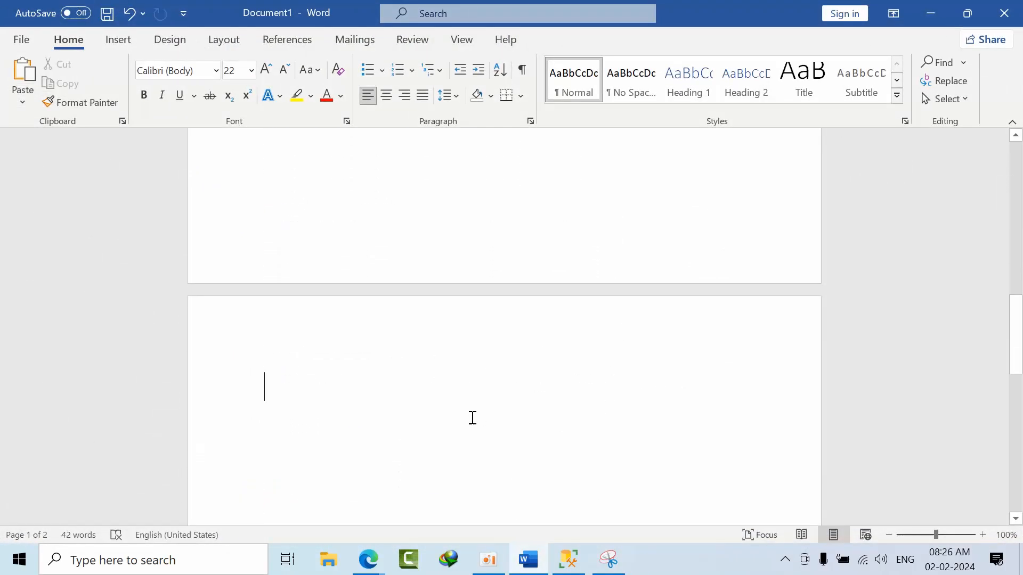
pyautogui.hotkey('ctrl', 'v')
pyautogui.scroll(-2, 389, 410)
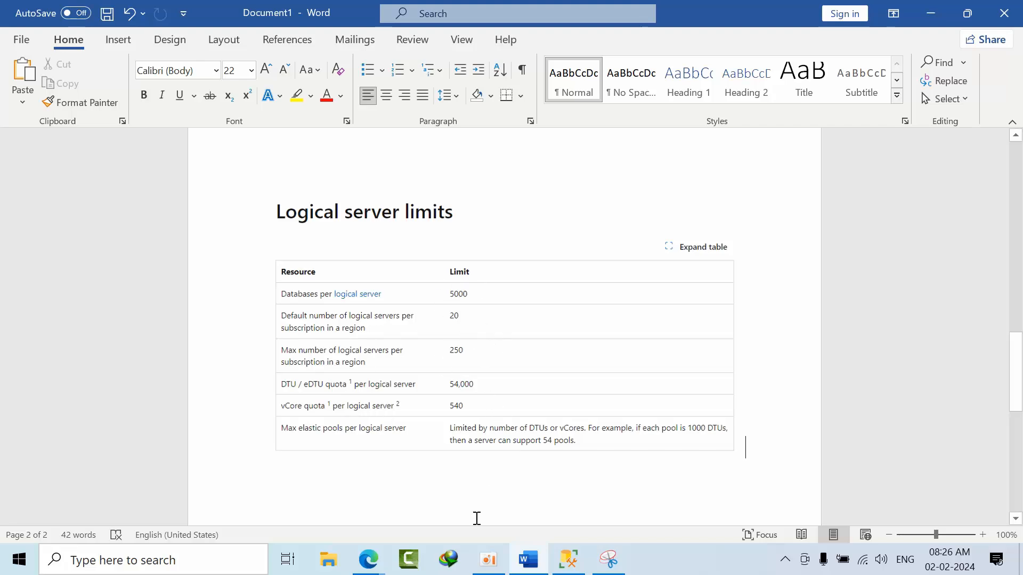
# Step: Check the completed Azure deployment and portal home page, then minimise Edge to show Word
pyautogui.moveTo(364, 569)
pyautogui.click(281, 484)
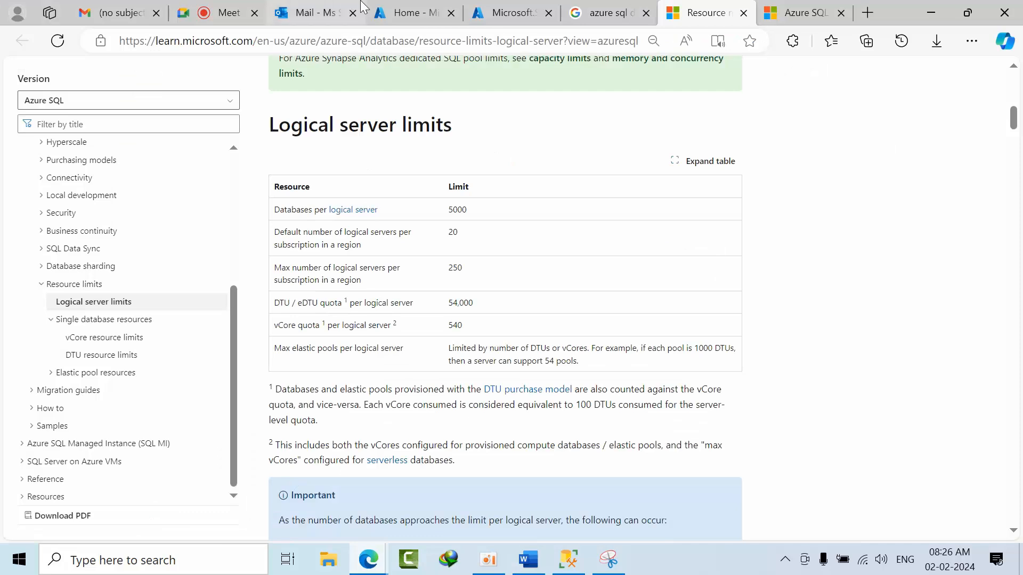
pyautogui.click(528, 8)
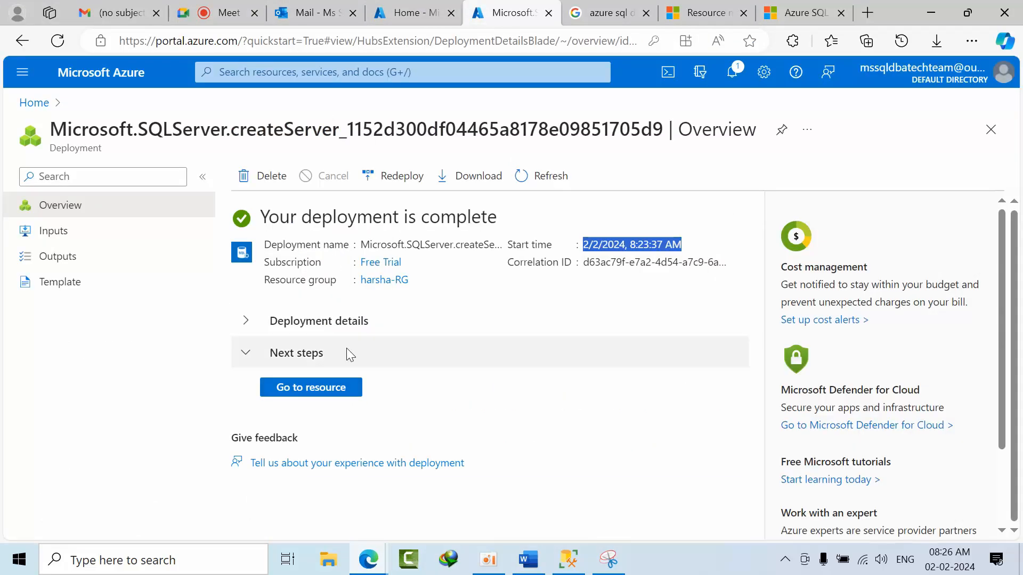
pyautogui.click(418, 6)
pyautogui.scroll(3, 515, 187)
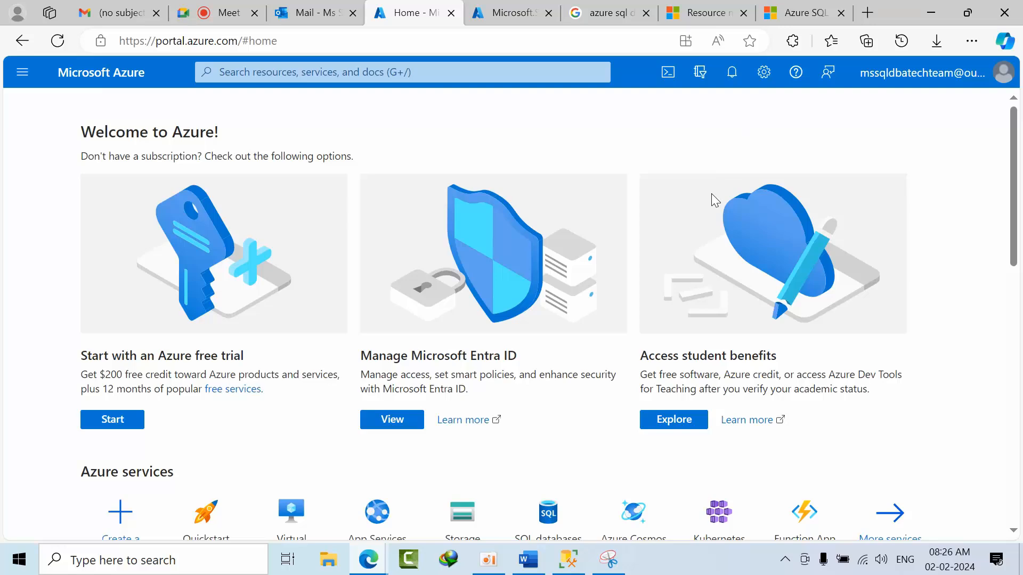
pyautogui.click(931, 12)
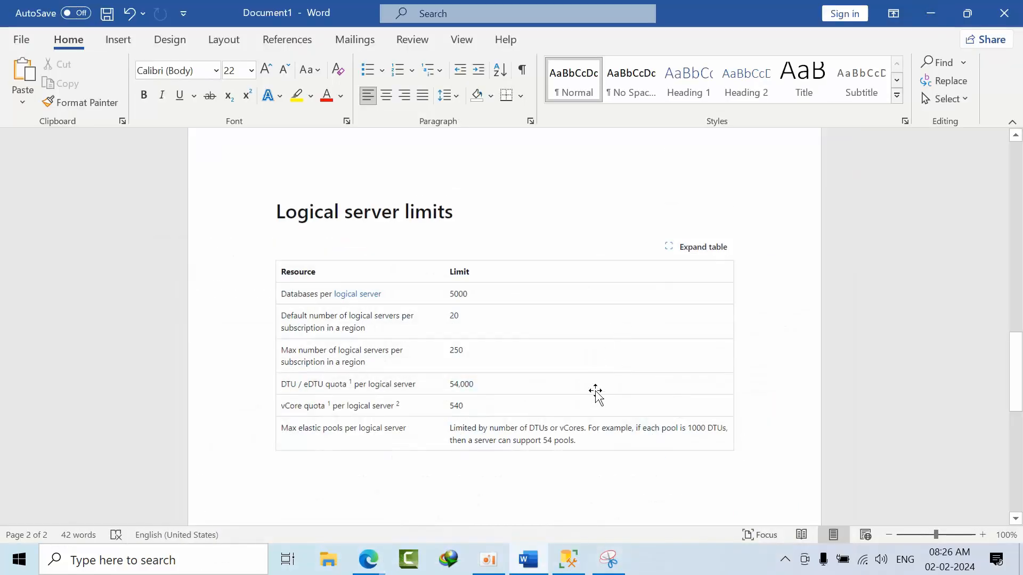
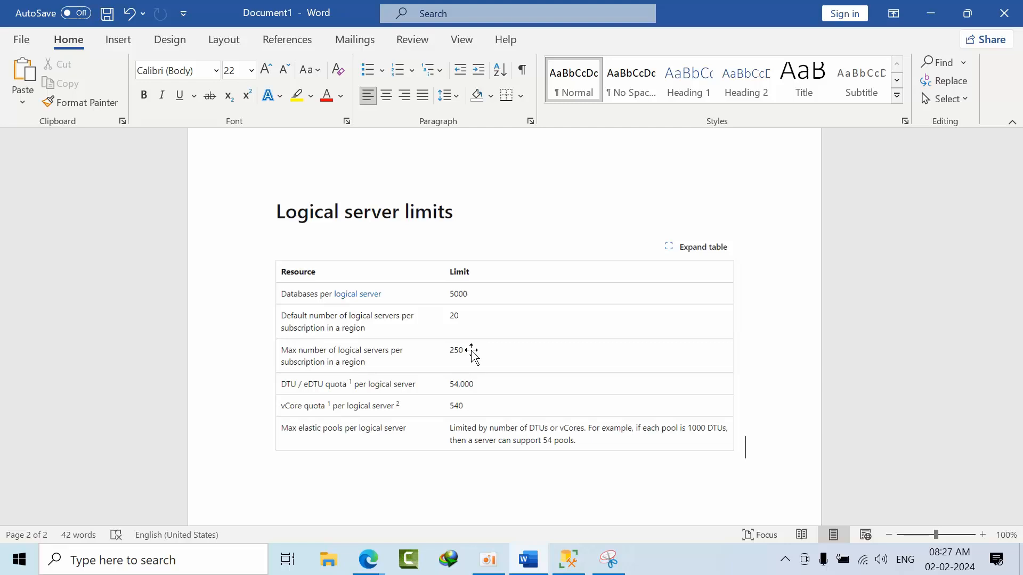
# Step: Glance at the Azure portal home page, then return to the Word document below the table
pyautogui.scroll(-3, 475, 428)
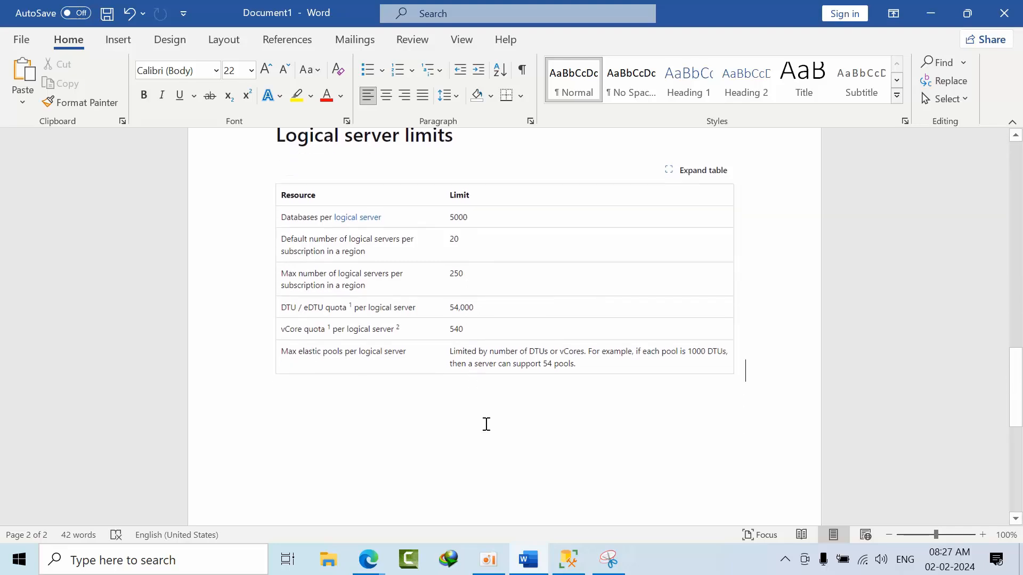
pyautogui.click(931, 9)
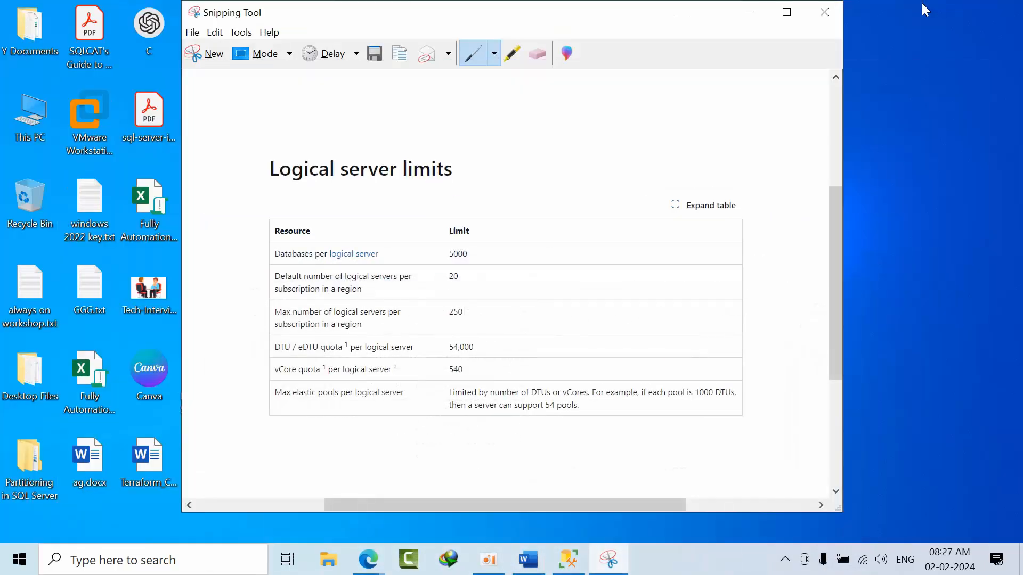
pyautogui.click(751, 9)
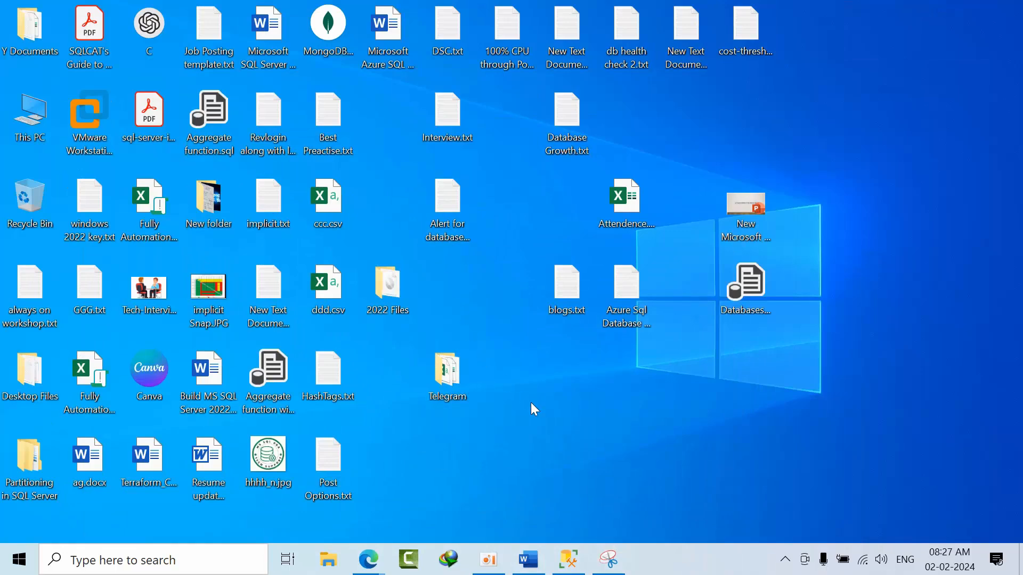
pyautogui.click(364, 559)
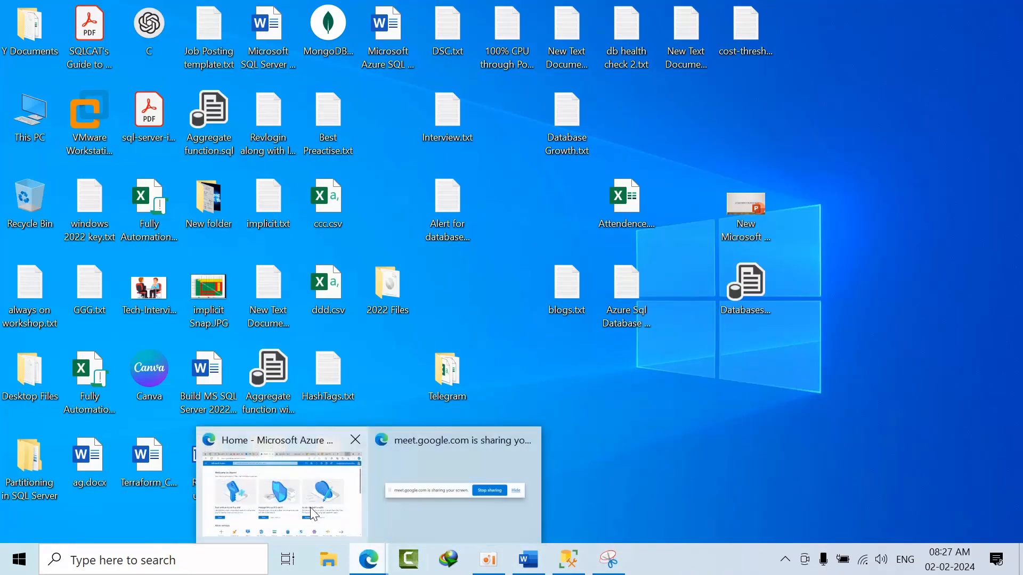
pyautogui.click(305, 442)
pyautogui.click(540, 567)
pyautogui.scroll(-5, 502, 391)
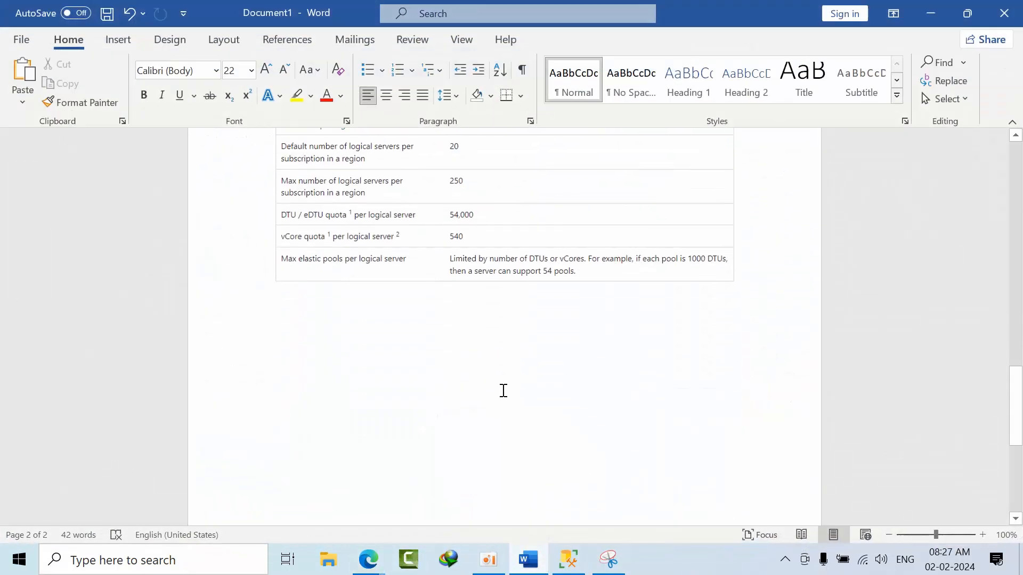
# Step: Type 'DTU: Database transaction Unit' on a new line below the table
pyautogui.press('Return')
pyautogui.press('Return')
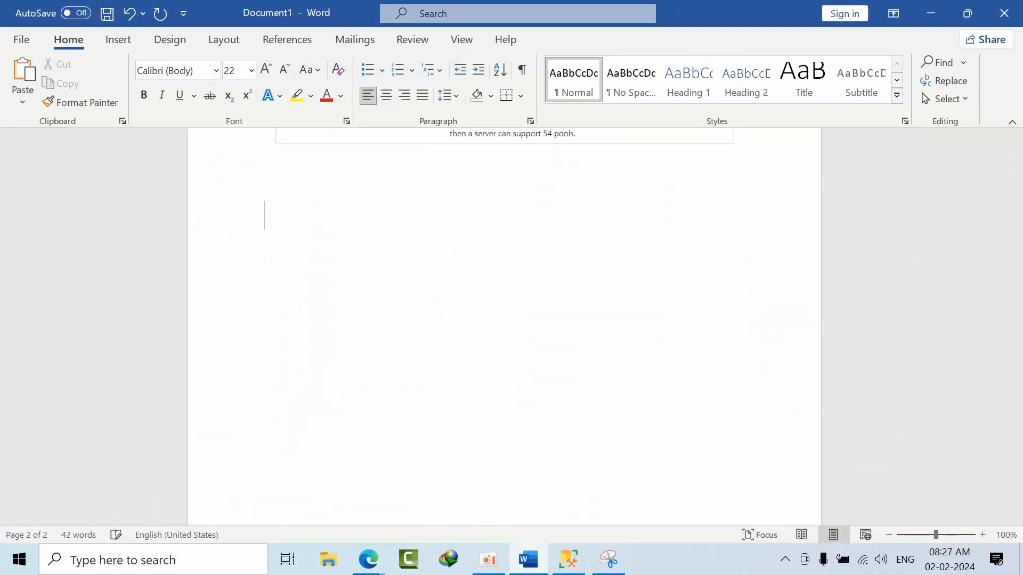
pyautogui.write('R')
pyautogui.press('BackSpace')
pyautogui.write('CP')
pyautogui.press('BackSpace')
pyautogui.press('BackSpace')
pyautogui.write('CP')
pyautogui.press('BackSpace')
pyautogui.press('BackSpace')
pyautogui.write('CPU')
pyautogui.press('BackSpace')
pyautogui.press('BackSpace')
pyautogui.press('BackSpace')
pyautogui.write('DTY')
pyautogui.press('BackSpace')
pyautogui.write('u')
pyautogui.press('BackSpace')
pyautogui.write('U: Database ')
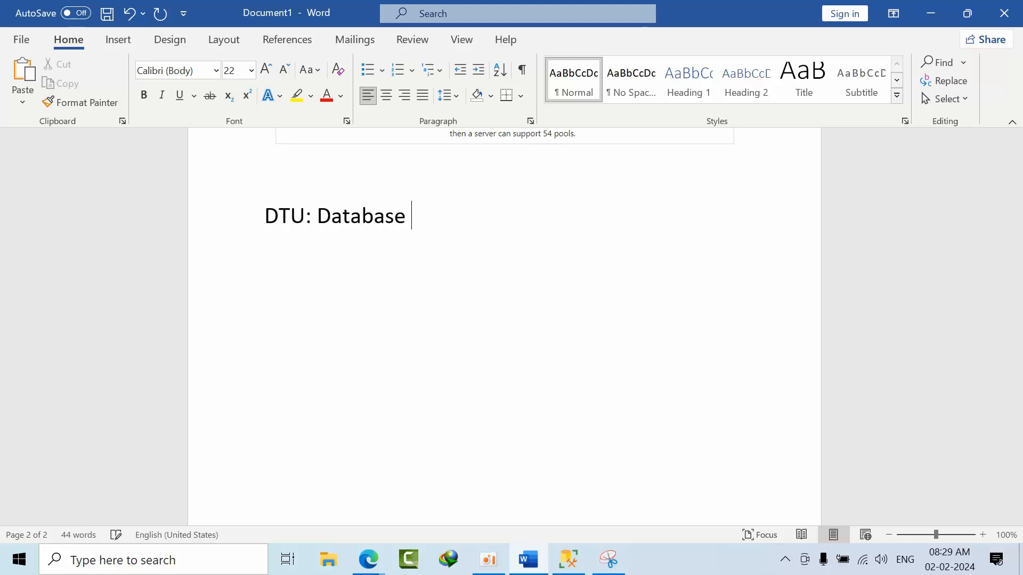
pyautogui.write('transact')
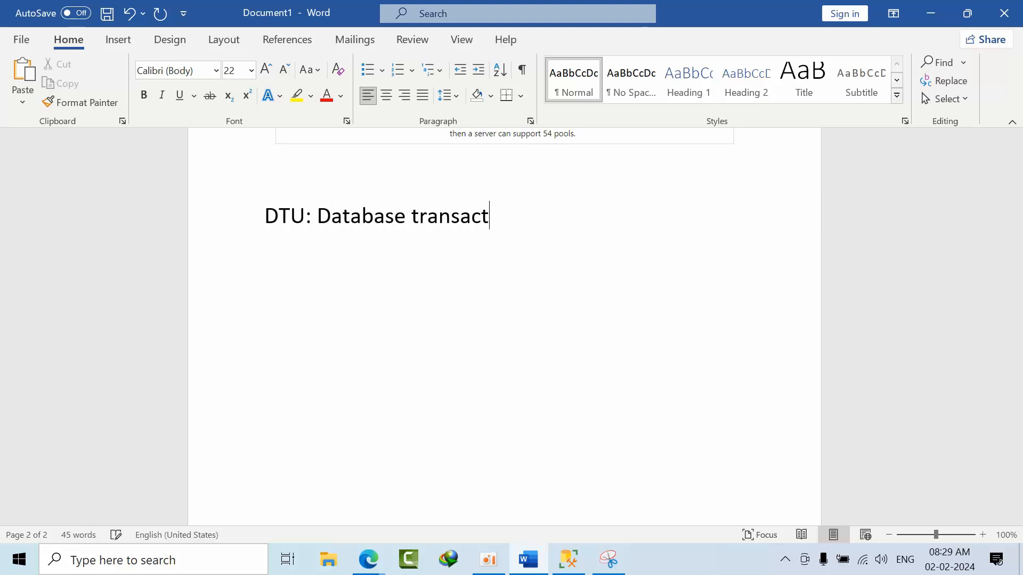
pyautogui.write('ion Unit')
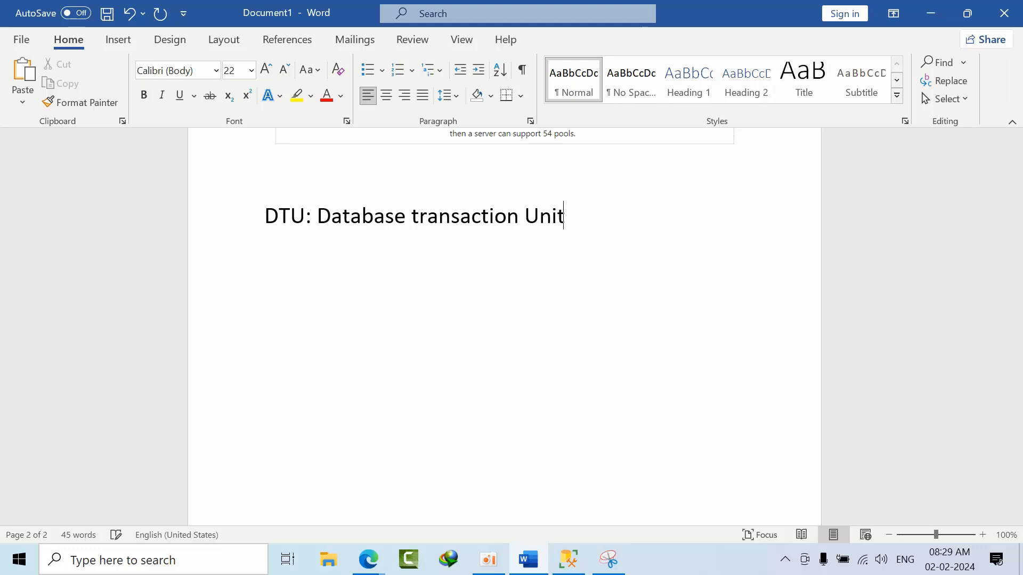
pyautogui.press('Return')
# Step: Add 'EDTU: Elastic database transaction unit.' on the next line, adding a space after the colon
pyautogui.write('EDTu')
pyautogui.press('BackSpace')
pyautogui.write('U:ELa')
pyautogui.press('BackSpace')
pyautogui.press('BackSpace')
pyautogui.write('lastic')
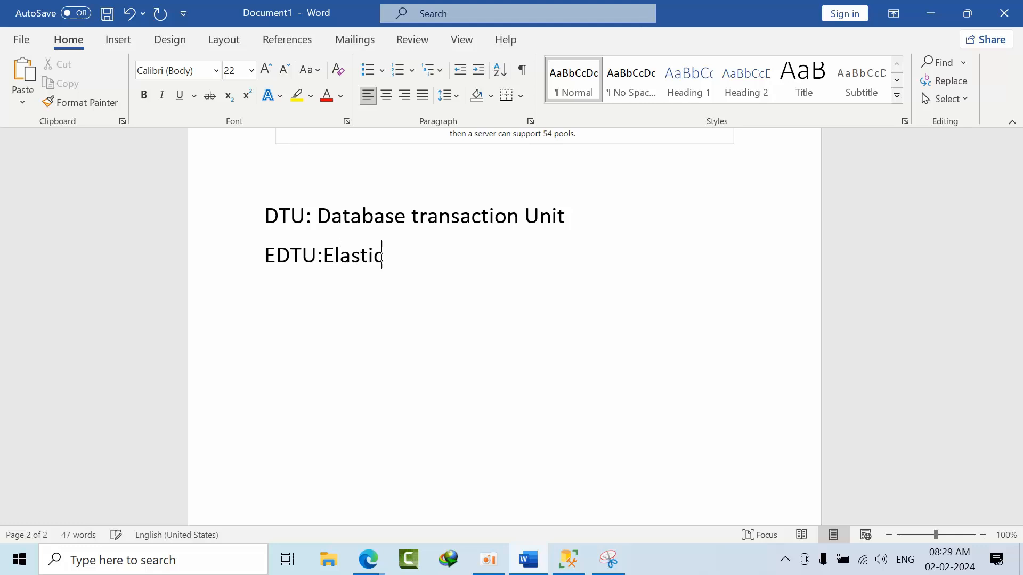
pyautogui.write(' database tr')
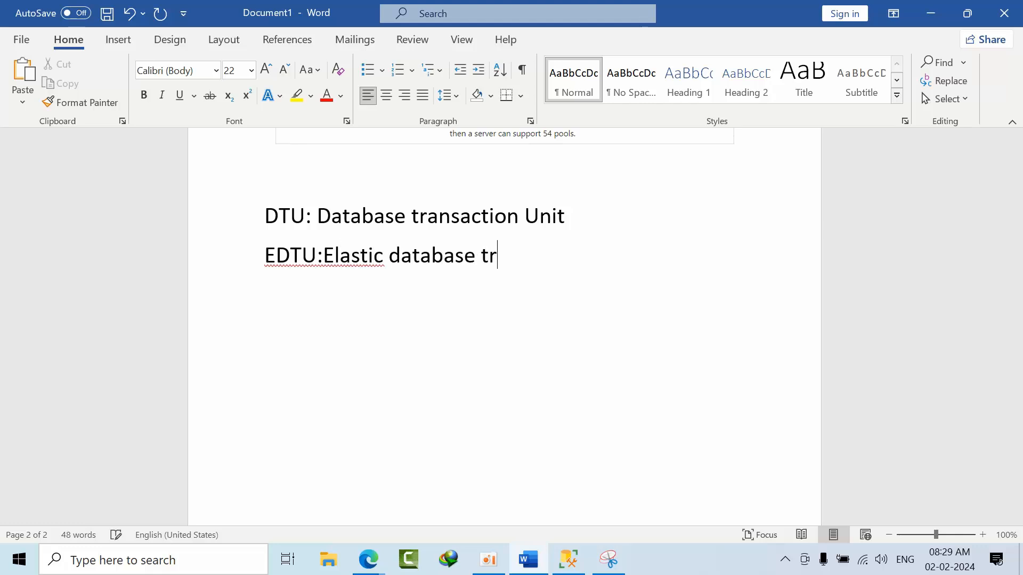
pyautogui.write('ansactio')
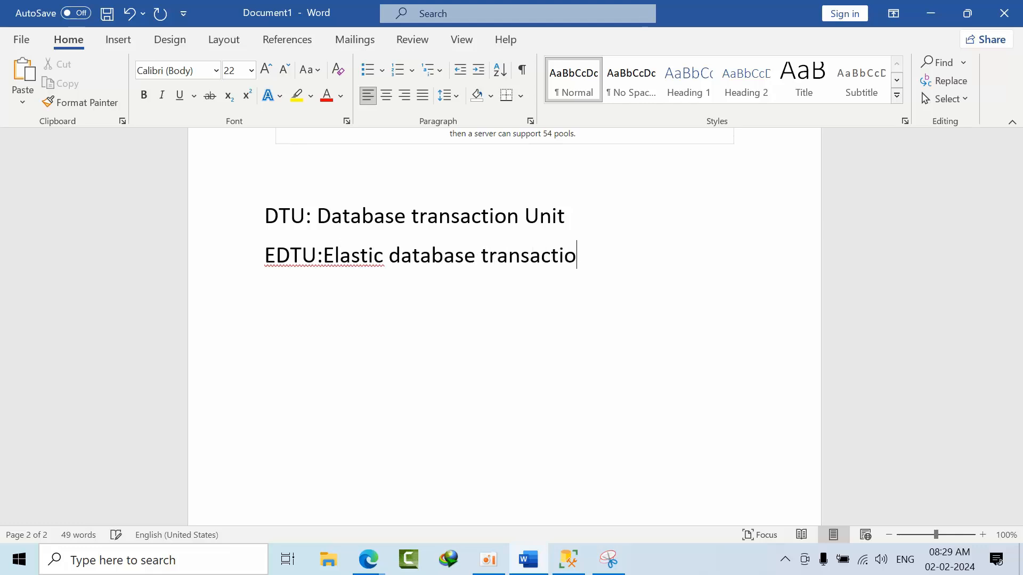
pyautogui.write('n unit.')
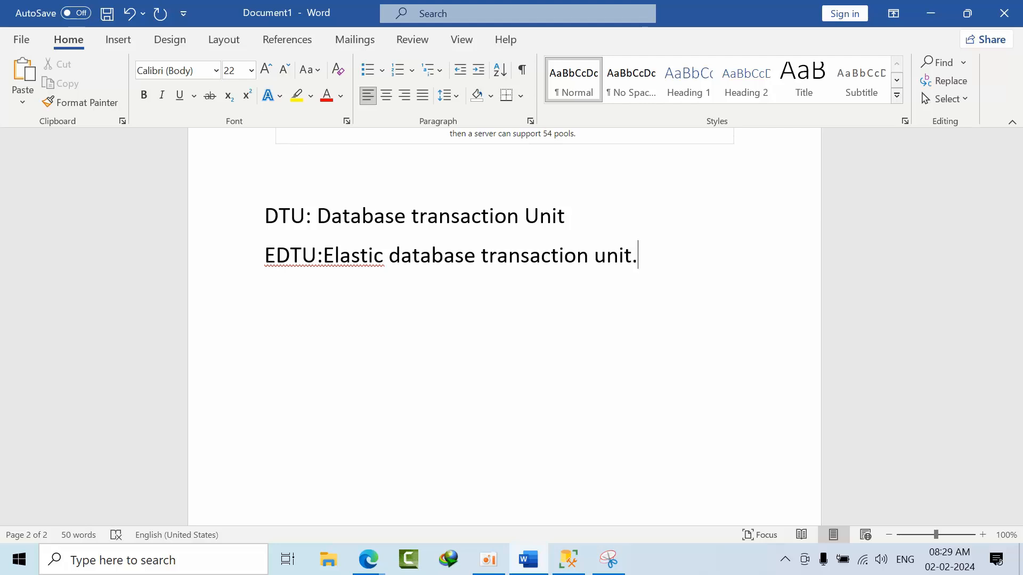
pyautogui.click(325, 267)
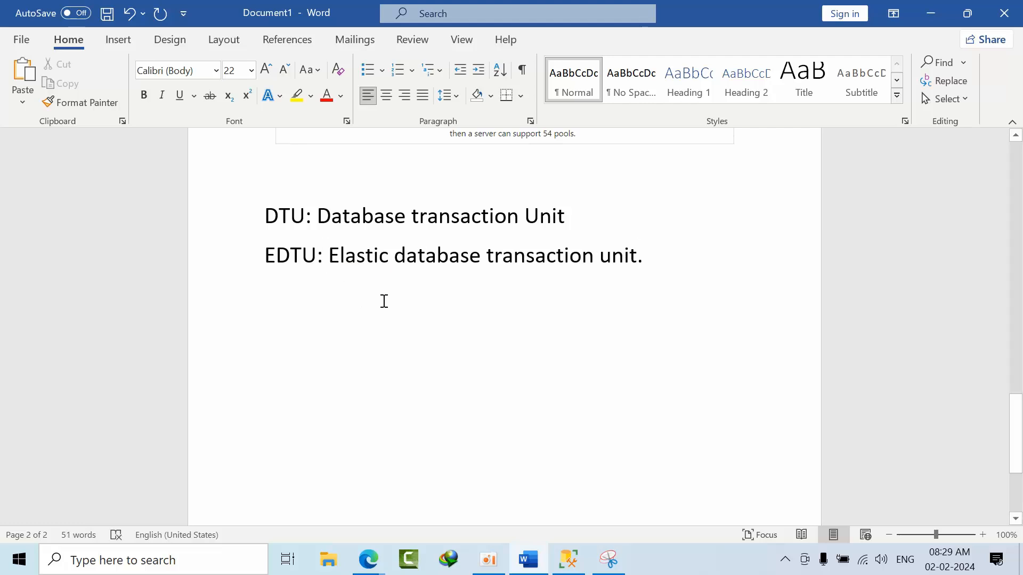
# Step: Append 'Its is Microsoft propertery resource metric.' to the DTU line and start a new line with 100
pyautogui.click(583, 219)
pyautogui.write('. its is m')
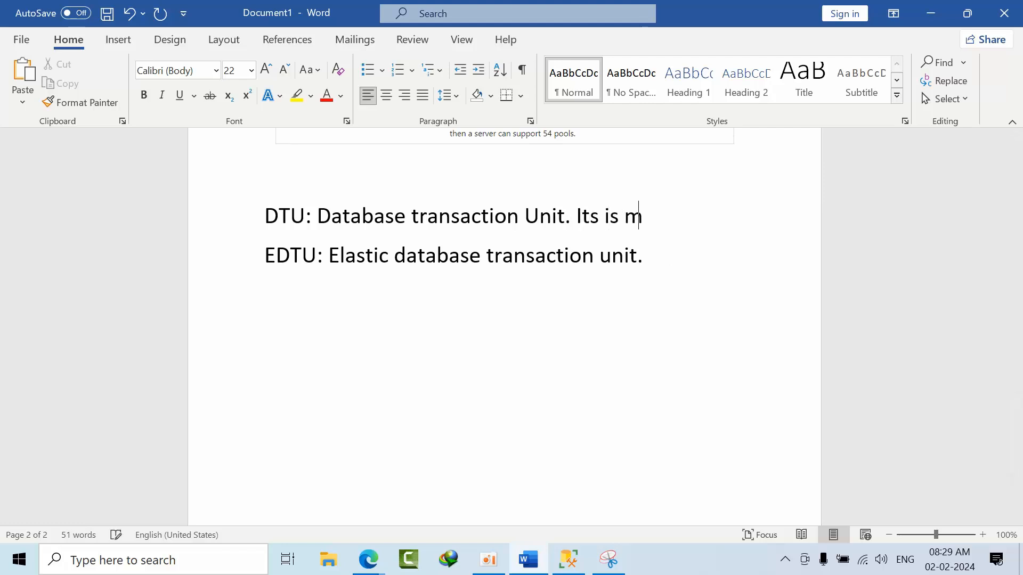
pyautogui.write('icrosoft ')
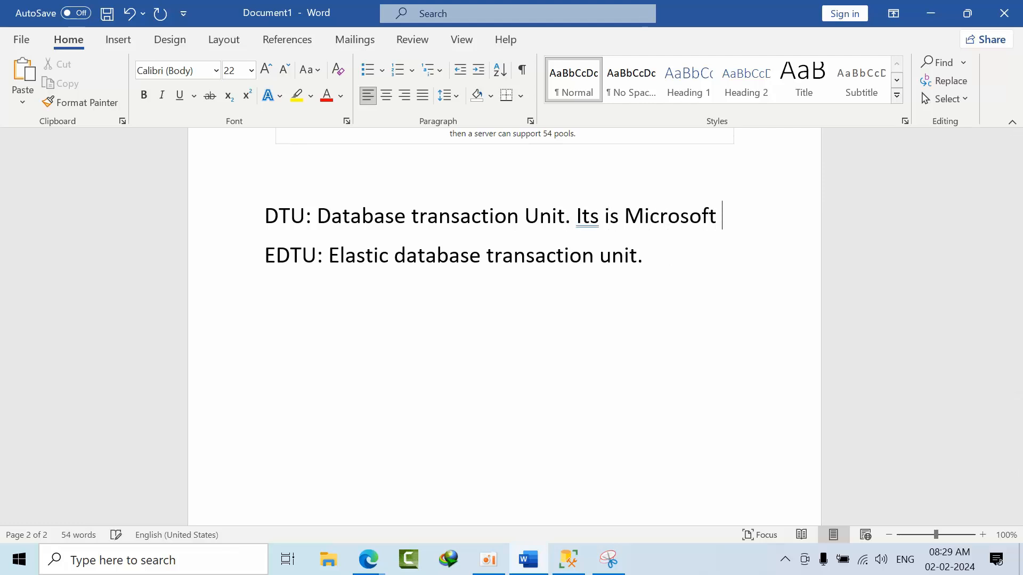
pyautogui.write('propertity')
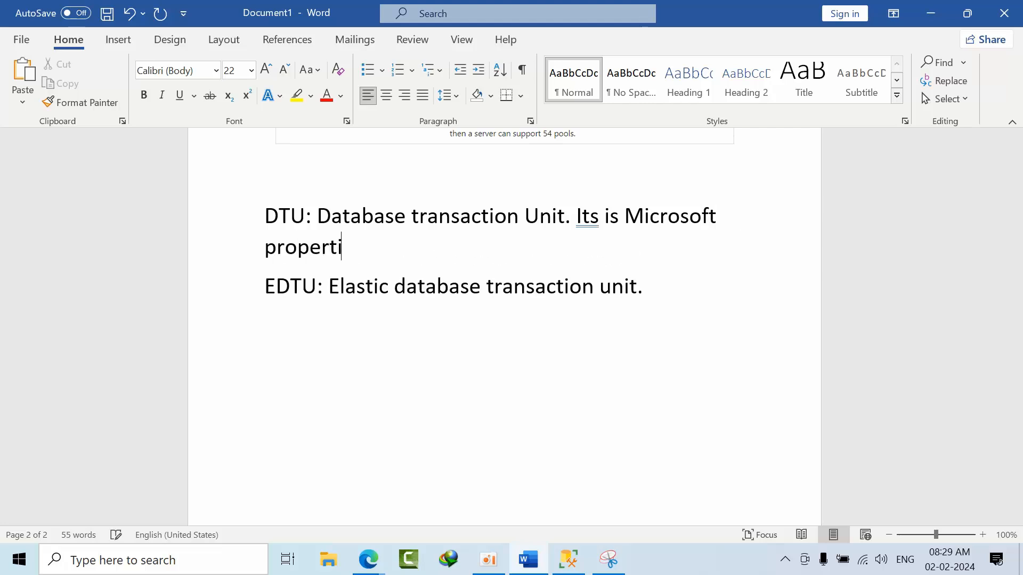
pyautogui.press('BackSpace')
pyautogui.press('BackSpace')
pyautogui.press('BackSpace')
pyautogui.write('ery')
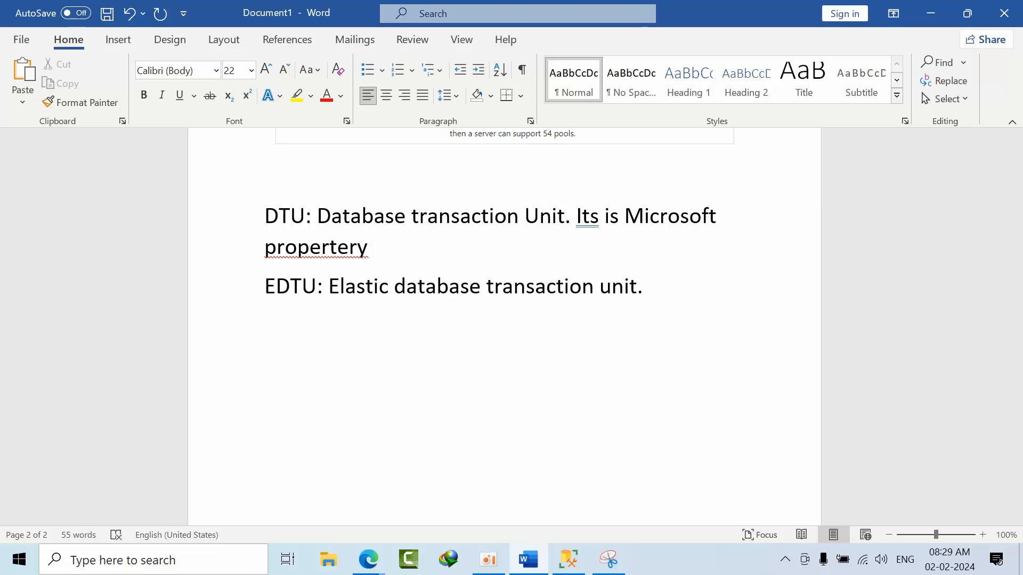
pyautogui.rightClick(326, 248)
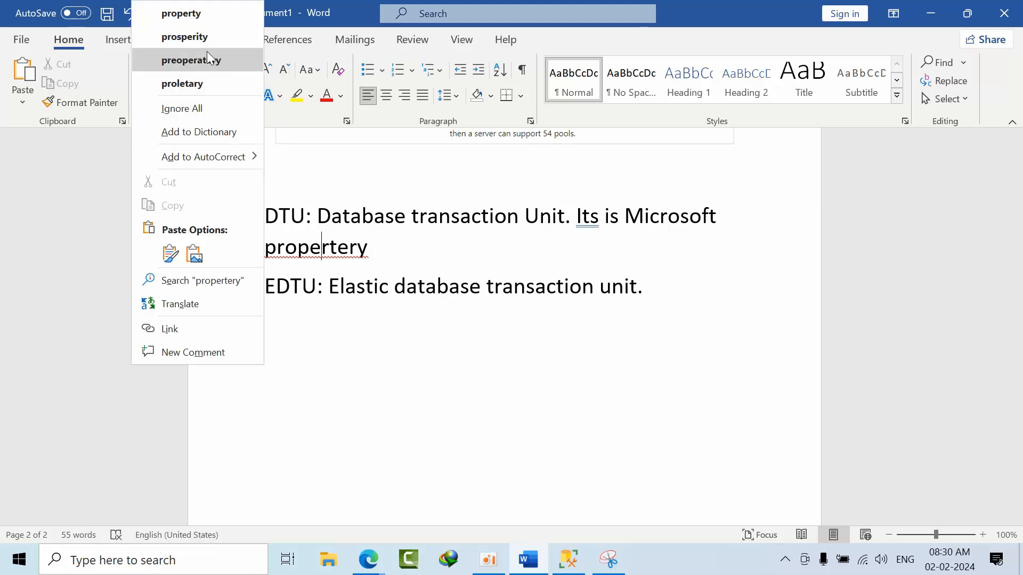
pyautogui.click(393, 246)
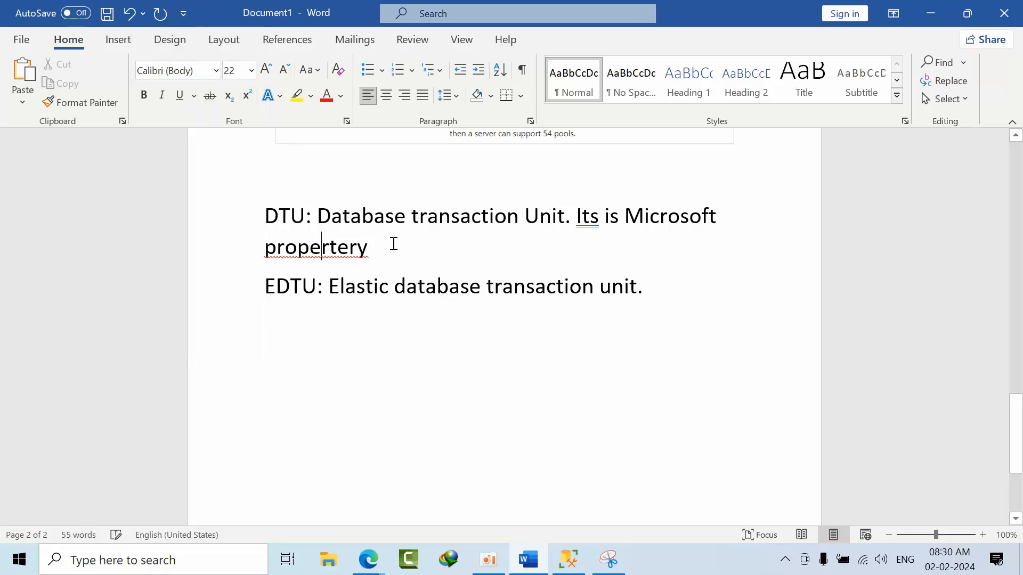
pyautogui.click(398, 240)
pyautogui.write('resource m')
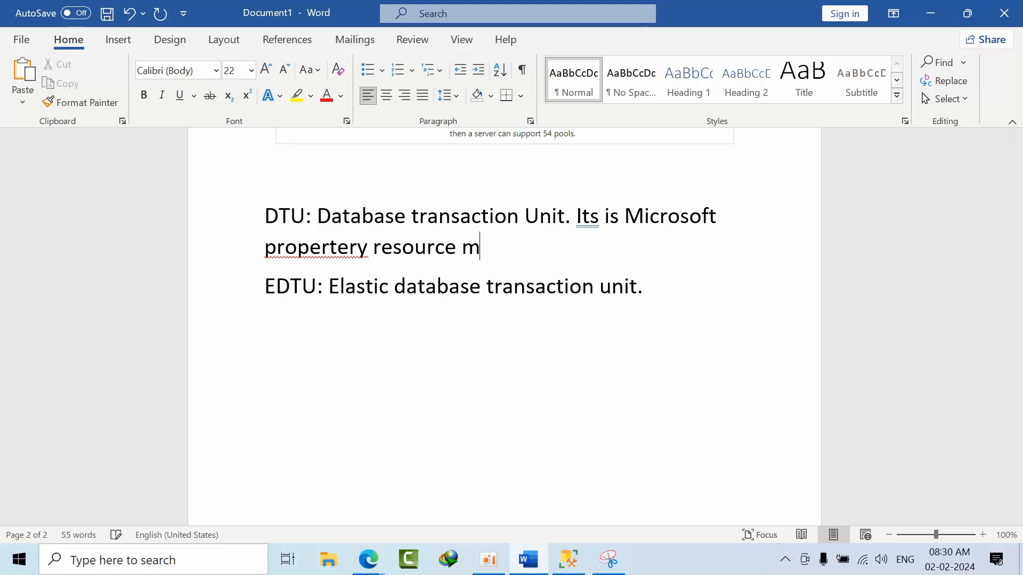
pyautogui.write('etric.')
pyautogui.press('Return')
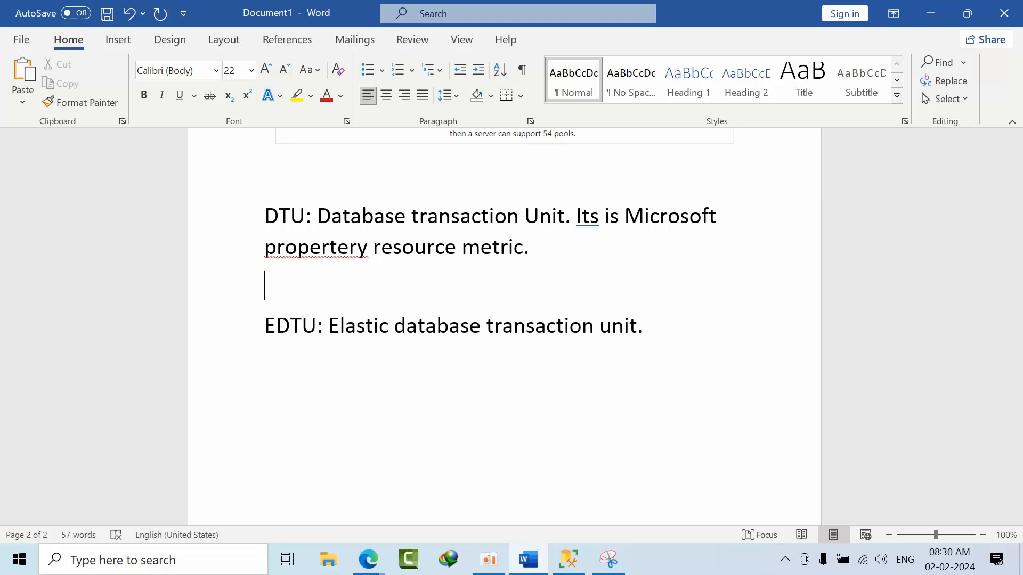
pyautogui.write('1000')
pyautogui.press('BackSpace')
# Step: Complete the new line as '100 DTU = 1 vcore in general' and add blank lines after it
pyautogui.write('DTU ')
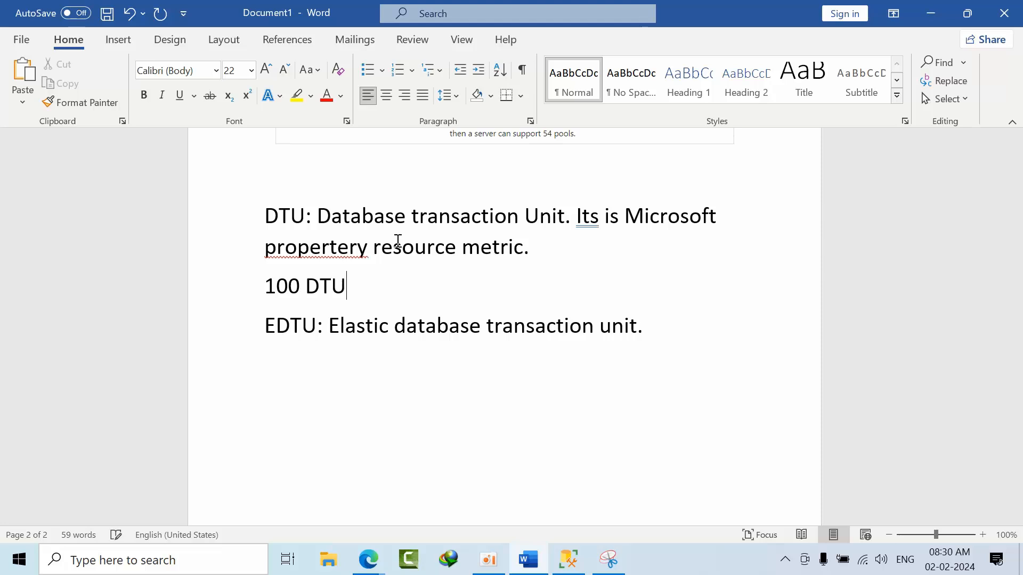
pyautogui.write('= 1 vcor')
pyautogui.press('Return')
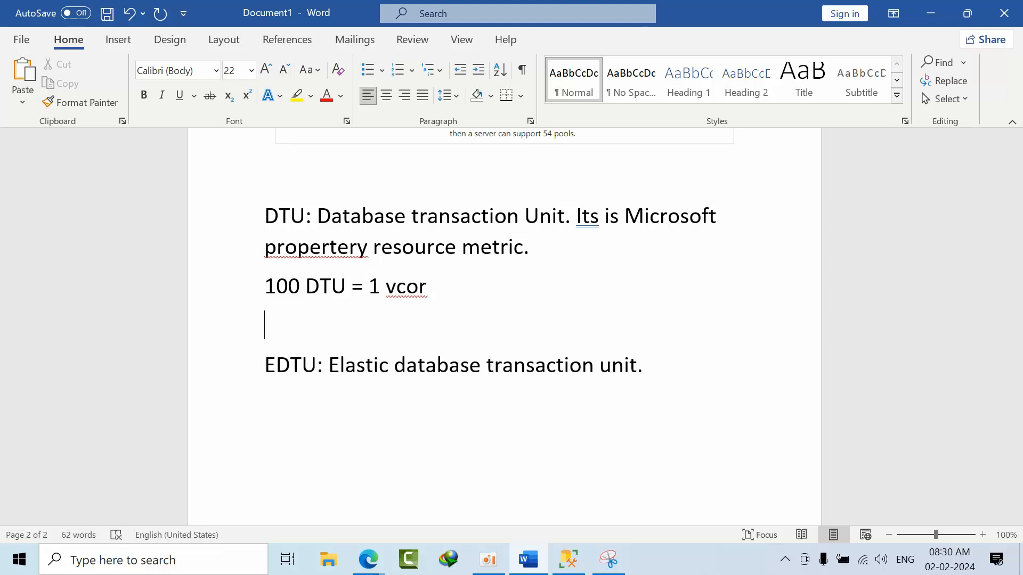
pyautogui.click(443, 303)
pyautogui.write('e in general')
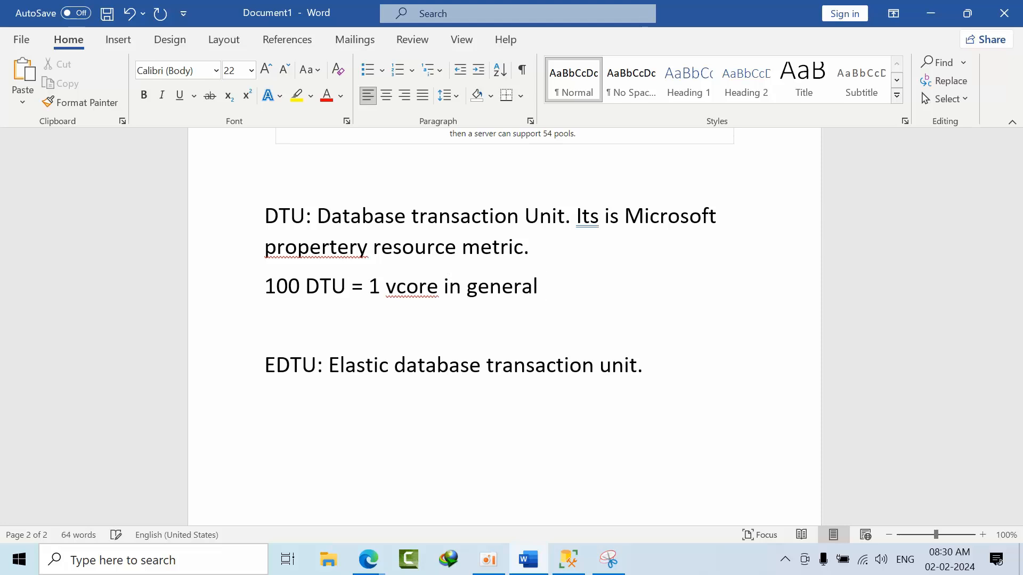
pyautogui.press('Return')
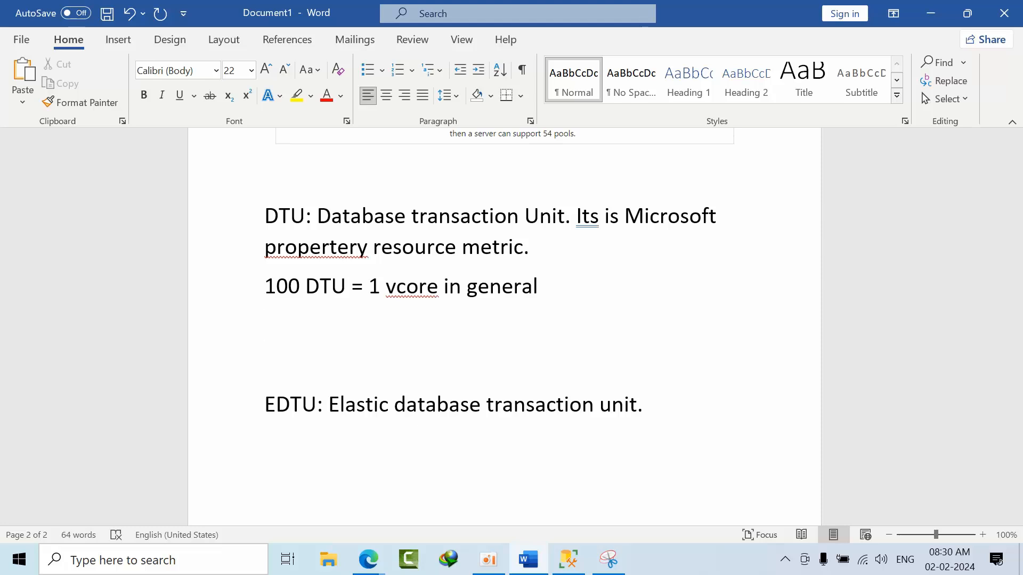
pyautogui.press('BackSpace')
pyautogui.press('BackSpace')
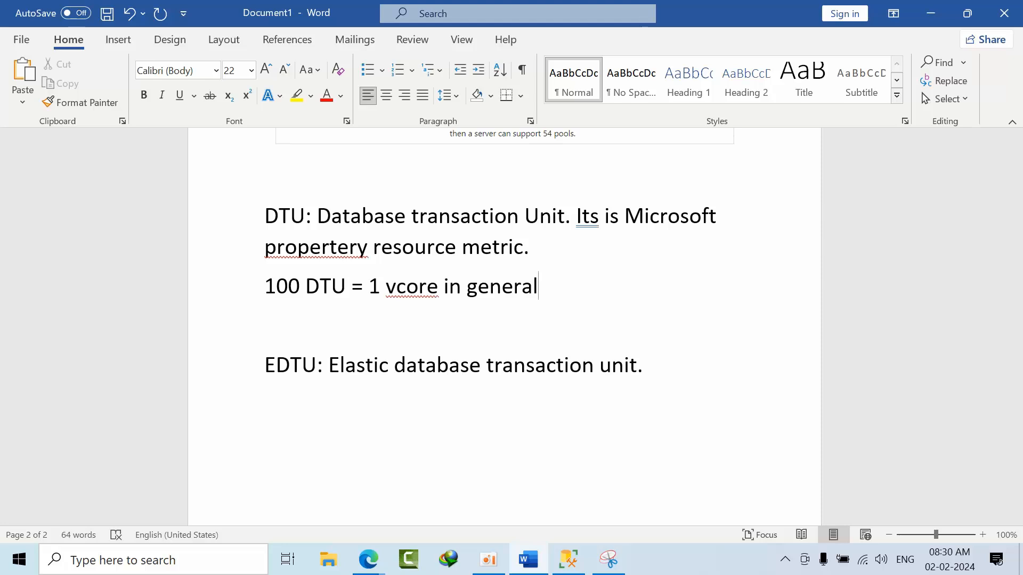
pyautogui.press('Return')
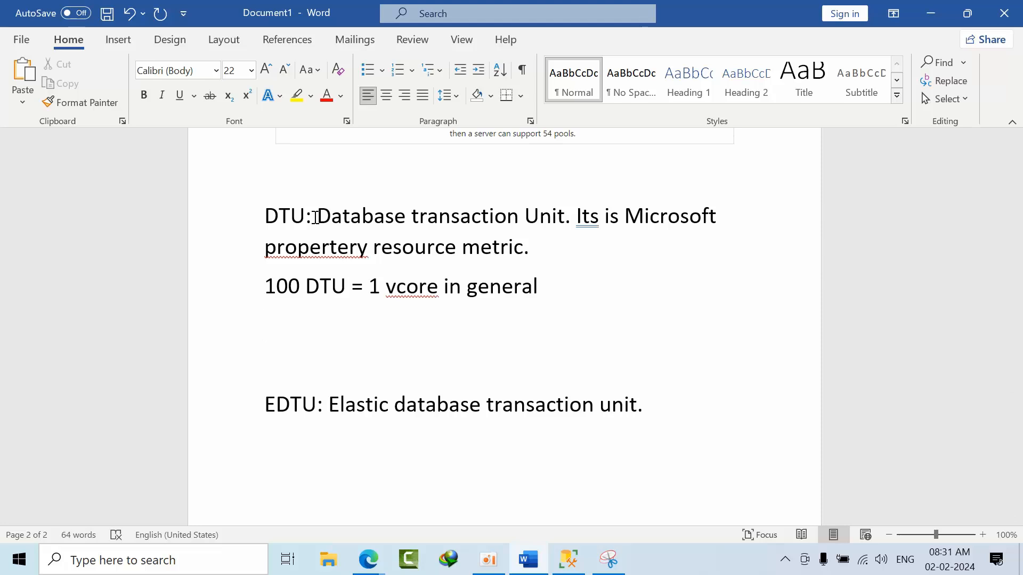
# Step: Try selecting the EDTU definition line, then clear the selection
pyautogui.click(281, 343)
pyautogui.scroll(-2, 309, 343)
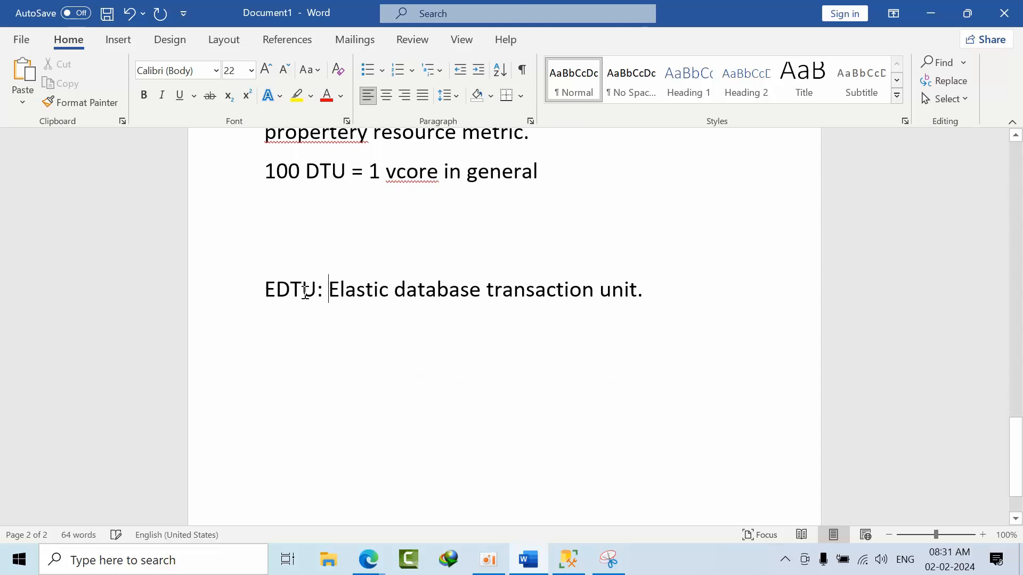
pyautogui.moveTo(259, 290); pyautogui.dragTo(700, 320)
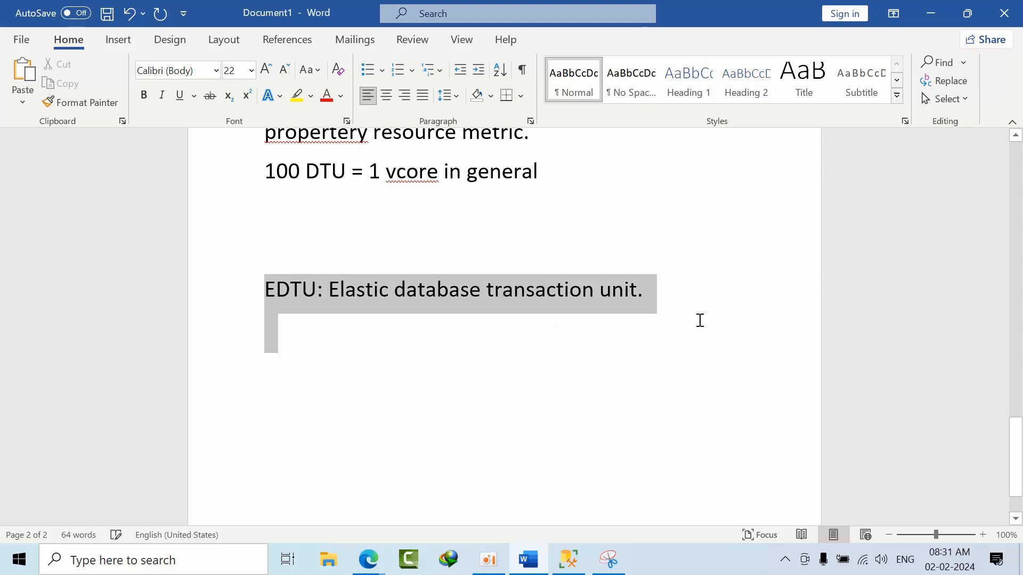
pyautogui.click(640, 333)
pyautogui.moveTo(264, 289); pyautogui.dragTo(608, 324)
pyautogui.scroll(2, 348, 372)
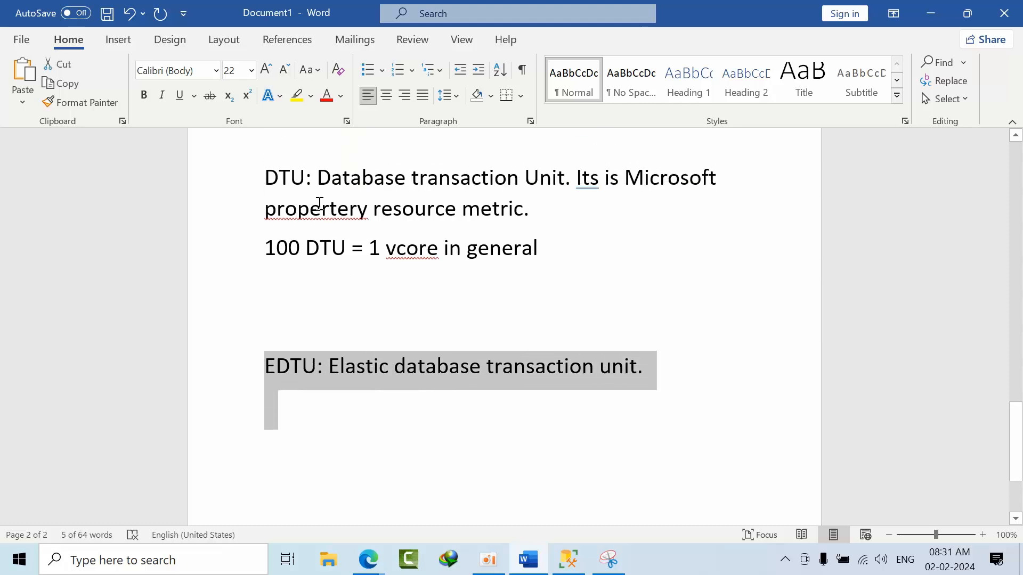
pyautogui.click(348, 372)
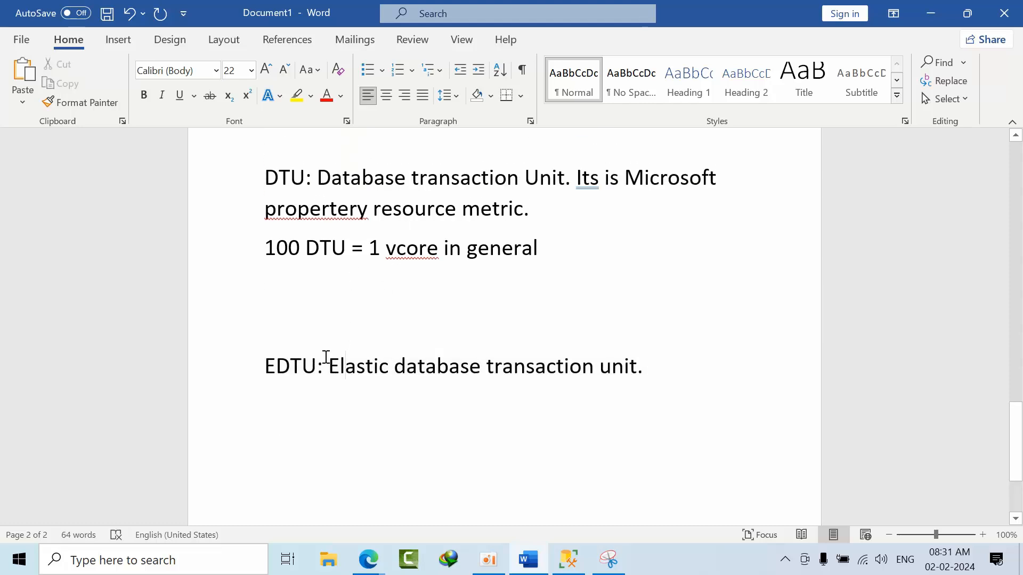
pyautogui.keyDown('shift'); pyautogui.click(666, 395); pyautogui.keyUp('shift')
pyautogui.click(608, 450)
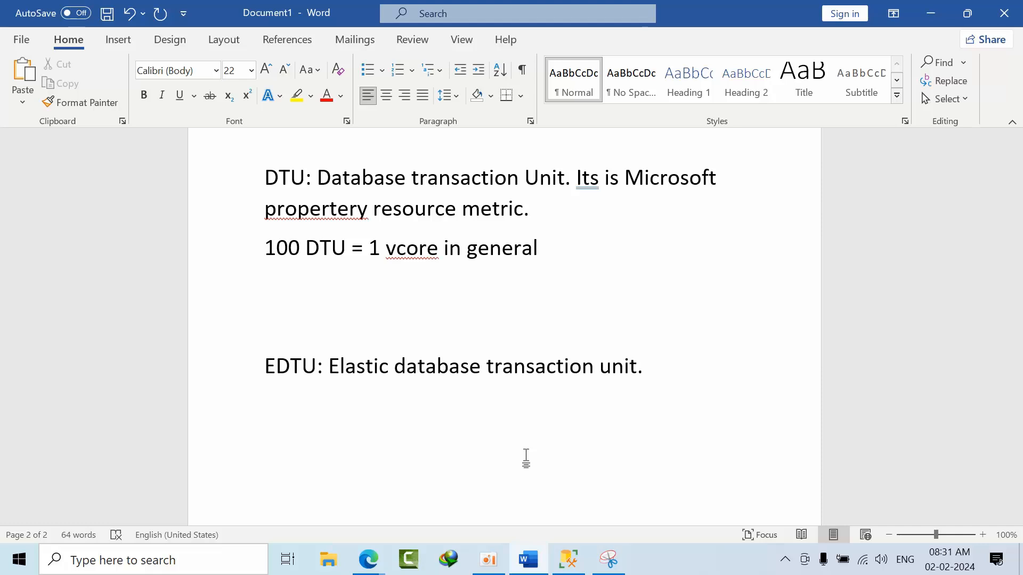
# Step: Copy the resource-metric sentence and '100 DTU = 1 vcore in general' line, pasting them after the EDTU definition
pyautogui.click(277, 367)
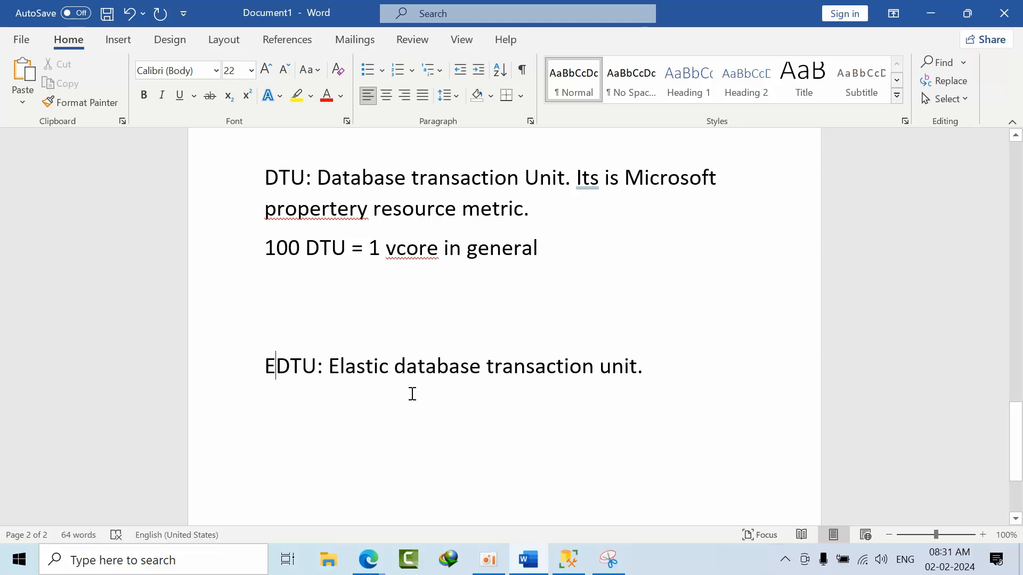
pyautogui.scroll(-2, 390, 298)
pyautogui.moveTo(265, 210); pyautogui.dragTo(587, 219)
pyautogui.click(622, 217)
pyautogui.moveTo(576, 139); pyautogui.dragTo(628, 208)
pyautogui.hotkey('ctrl', 'c')
pyautogui.click(673, 336)
pyautogui.hotkey('ctrl', 'v')
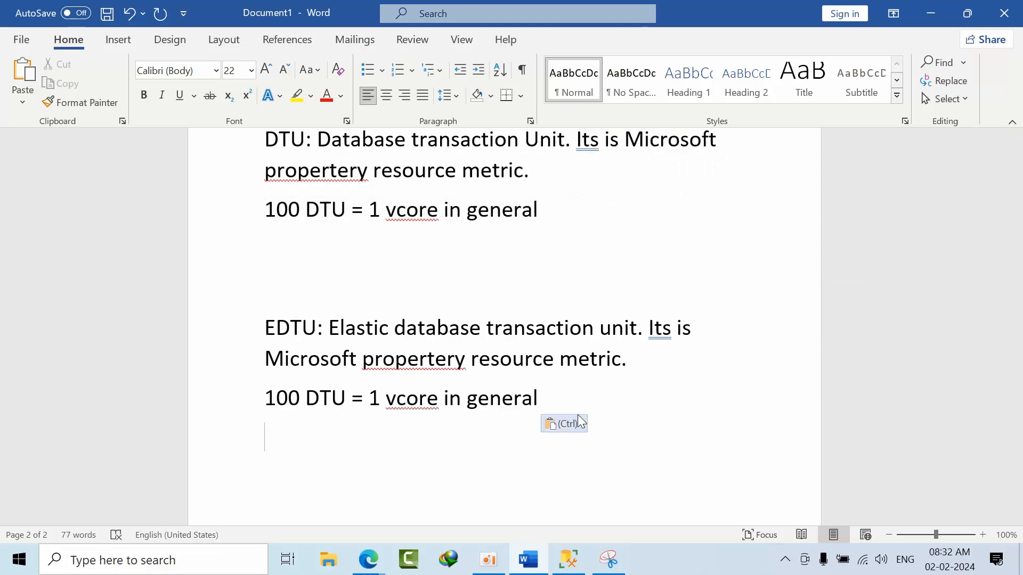
pyautogui.scroll(-2, 501, 433)
# Step: Type 'Enterprise' on a new line and push it onto page 3
pyautogui.press('Escape')
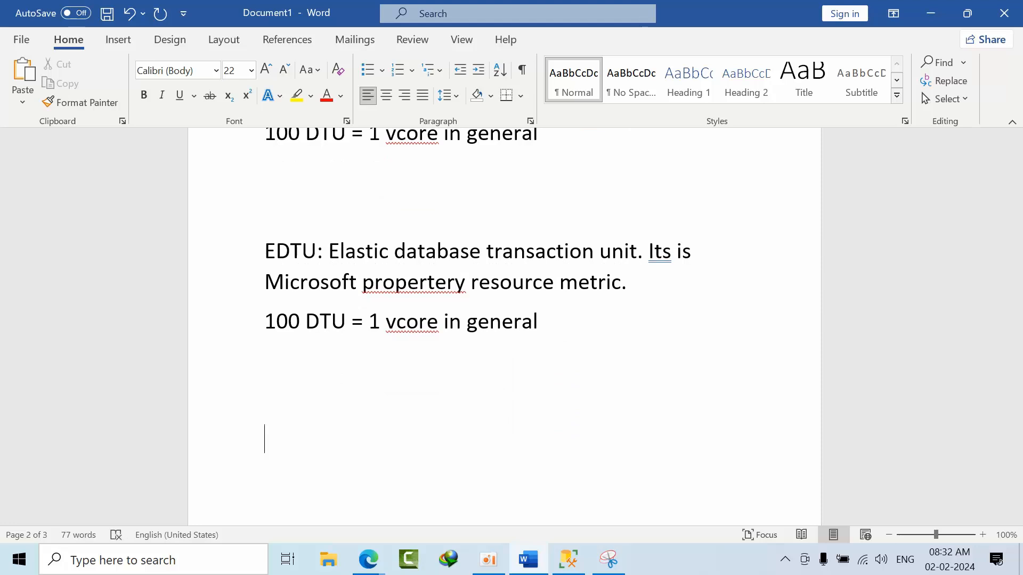
pyautogui.write('entero')
pyautogui.write('r')
pyautogui.press('BackSpace')
pyautogui.press('BackSpace')
pyautogui.write('prise')
pyautogui.press('Return')
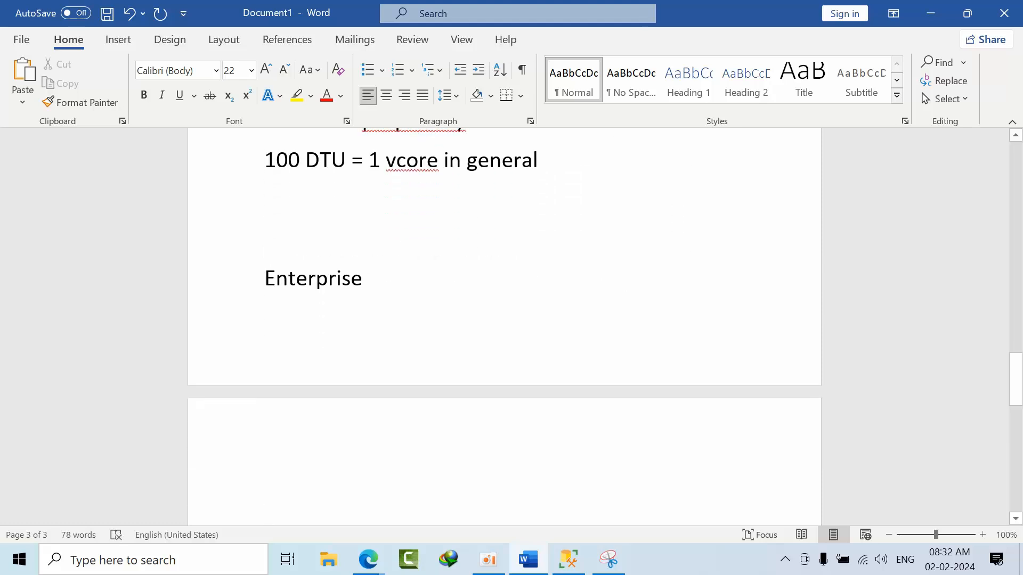
pyautogui.press('Up')
pyautogui.press('Return')
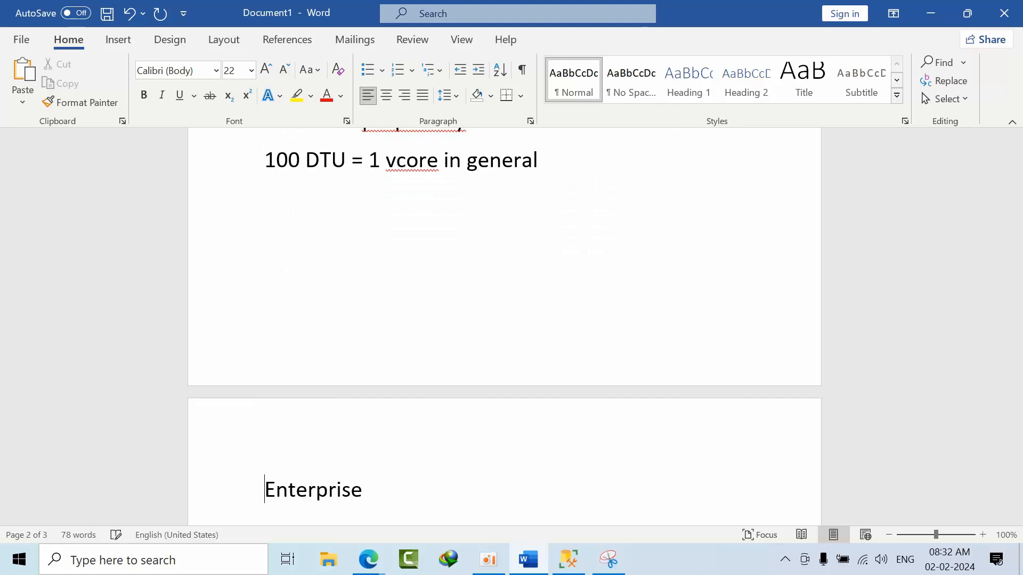
pyautogui.press('Down')
# Step: List Standard, Development, Express and 'Web edition.' on separate lines below Enterprise
pyautogui.write('Standata')
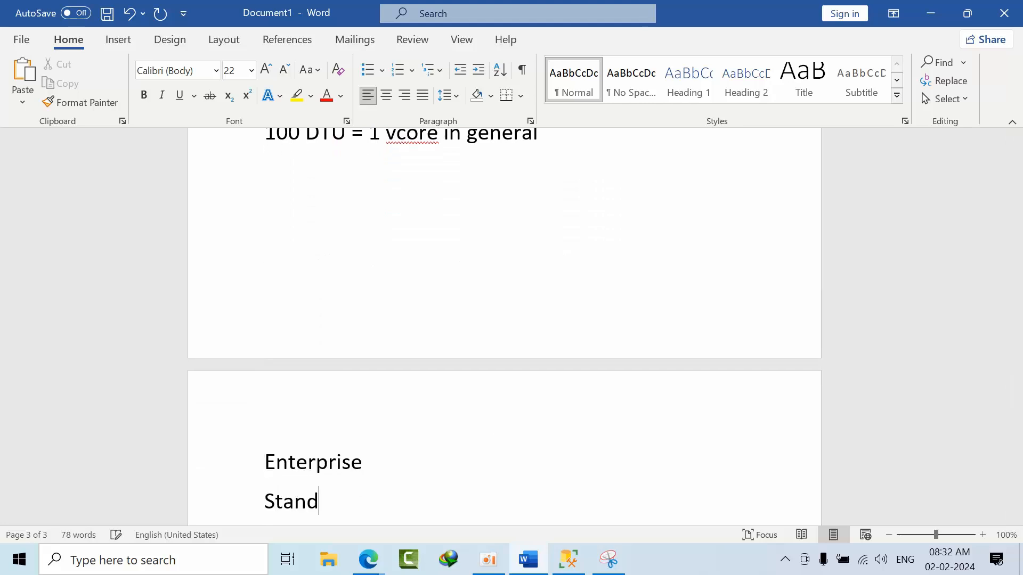
pyautogui.press('BackSpace')
pyautogui.press('BackSpace')
pyautogui.write('rd')
pyautogui.press('Return')
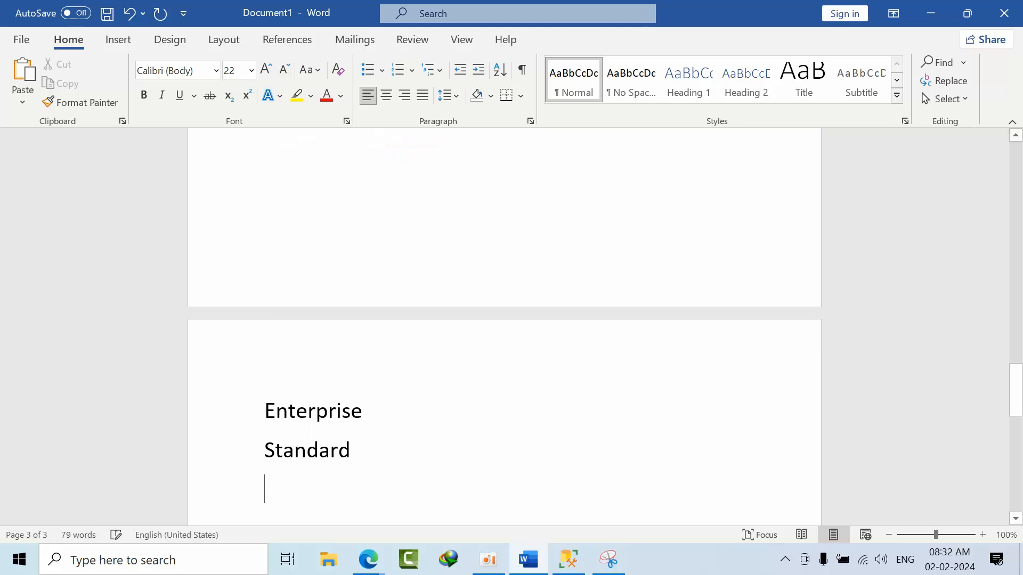
pyautogui.write('deve')
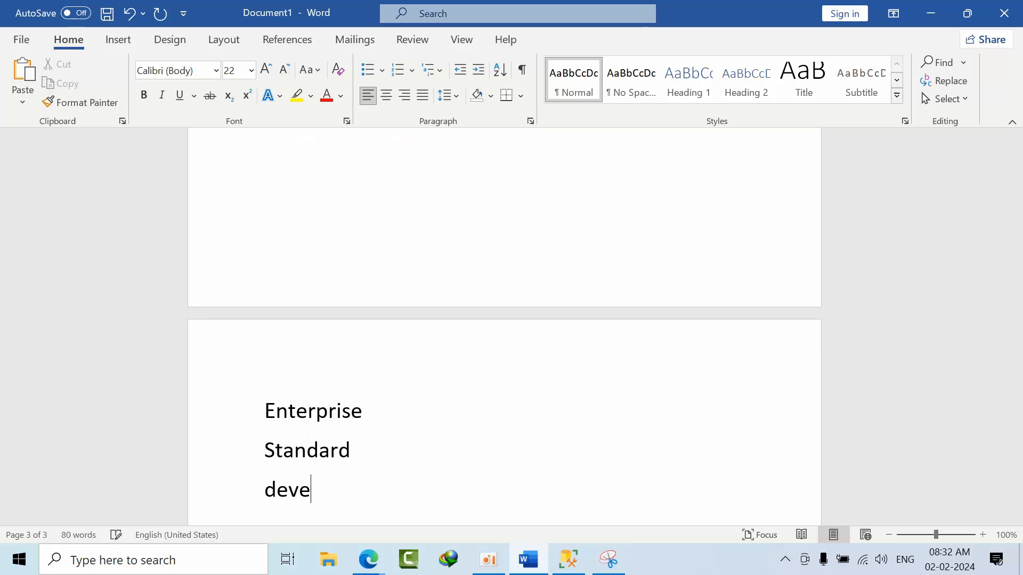
pyautogui.write('lopmetn')
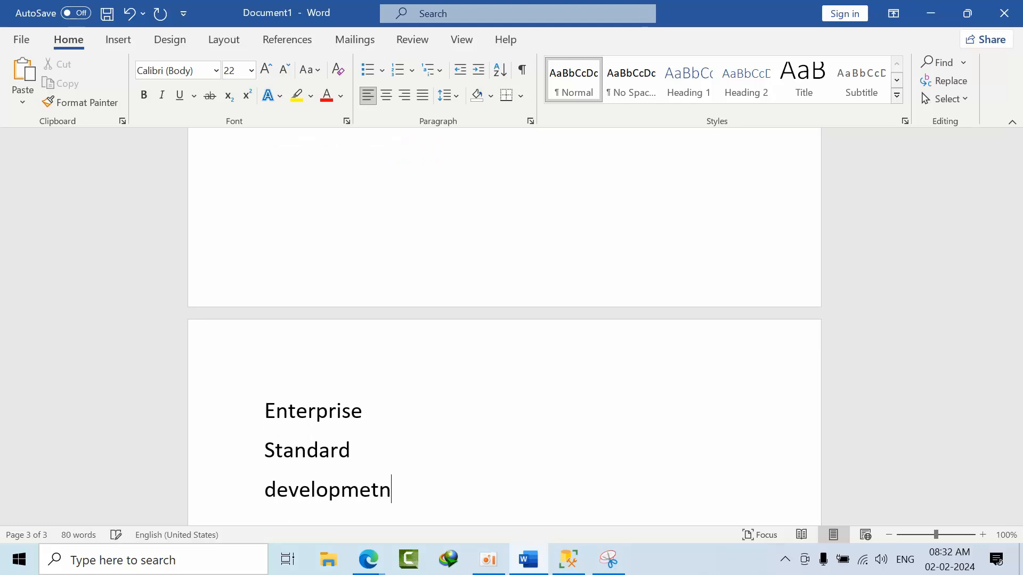
pyautogui.press('Return')
pyautogui.write('express')
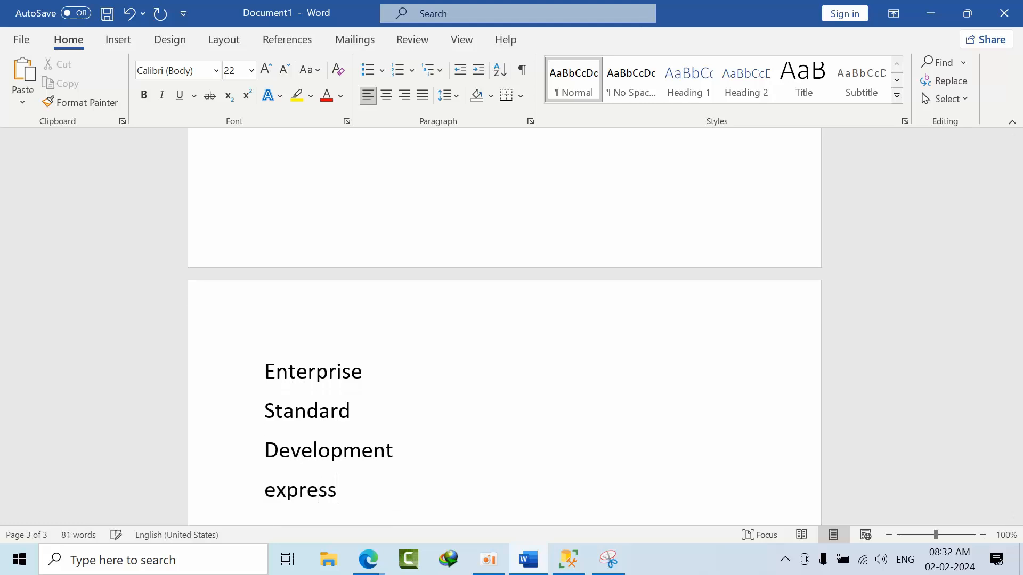
pyautogui.press('Return')
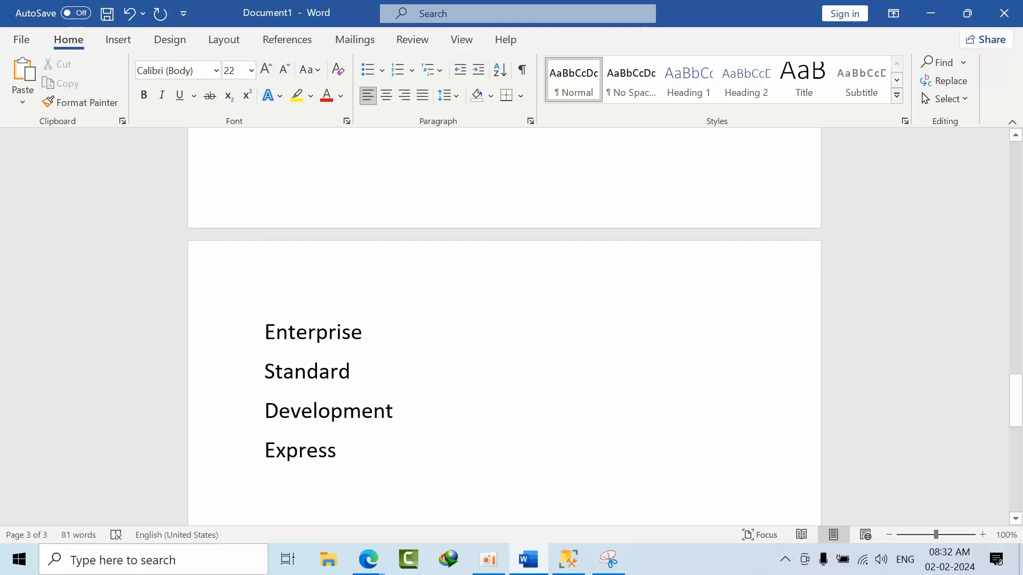
pyautogui.write('web sta')
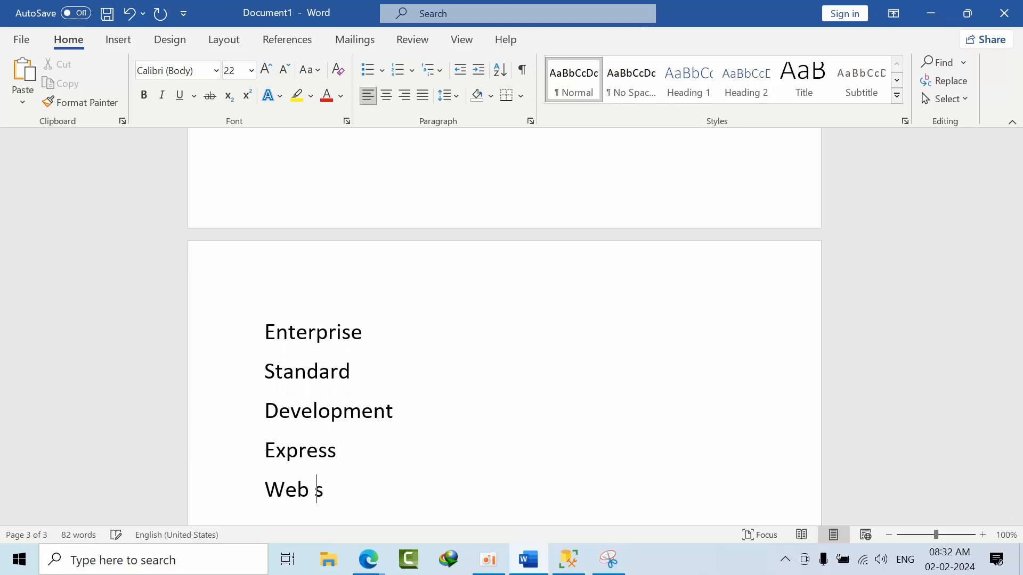
pyautogui.write('nad')
pyautogui.press('BackSpace')
pyautogui.press('BackSpace')
pyautogui.press('BackSpace')
pyautogui.press('BackSpace')
pyautogui.press('BackSpace')
pyautogui.press('BackSpace')
pyautogui.write('ei')
pyautogui.press('BackSpace')
pyautogui.write('dition.')
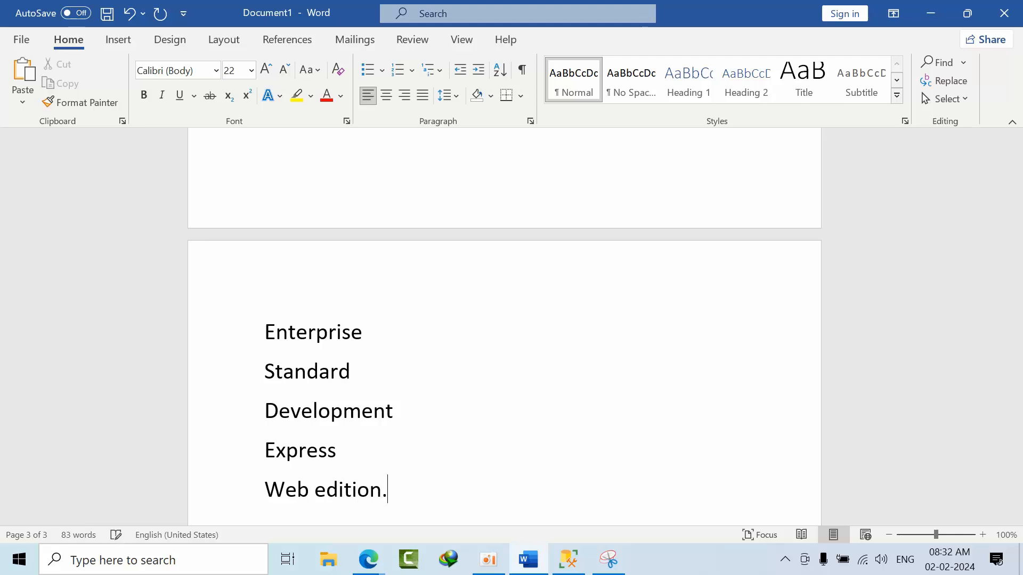
pyautogui.press('Return')
pyautogui.press('Return')
pyautogui.press('Return')
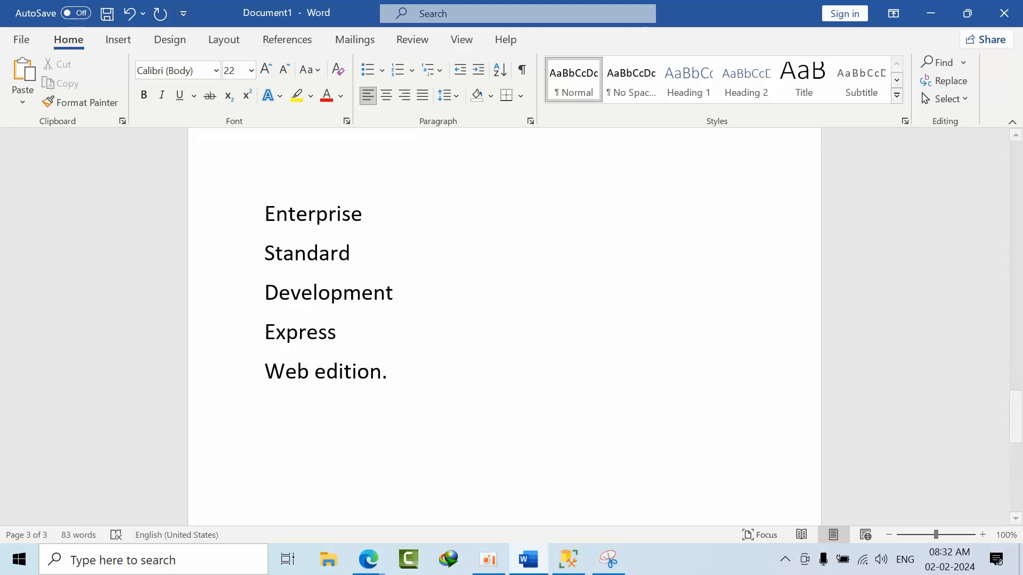
# Step: Type the 'DTU Purchasing model' heading with a 'Vcore purshaing model' line below it
pyautogui.scroll(-3, 495, 421)
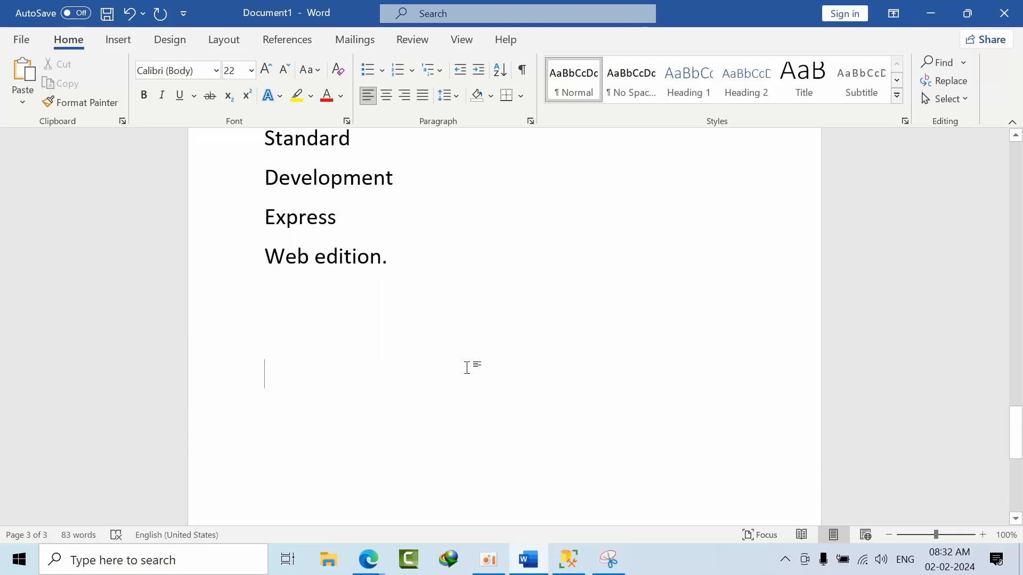
pyautogui.write('DTU')
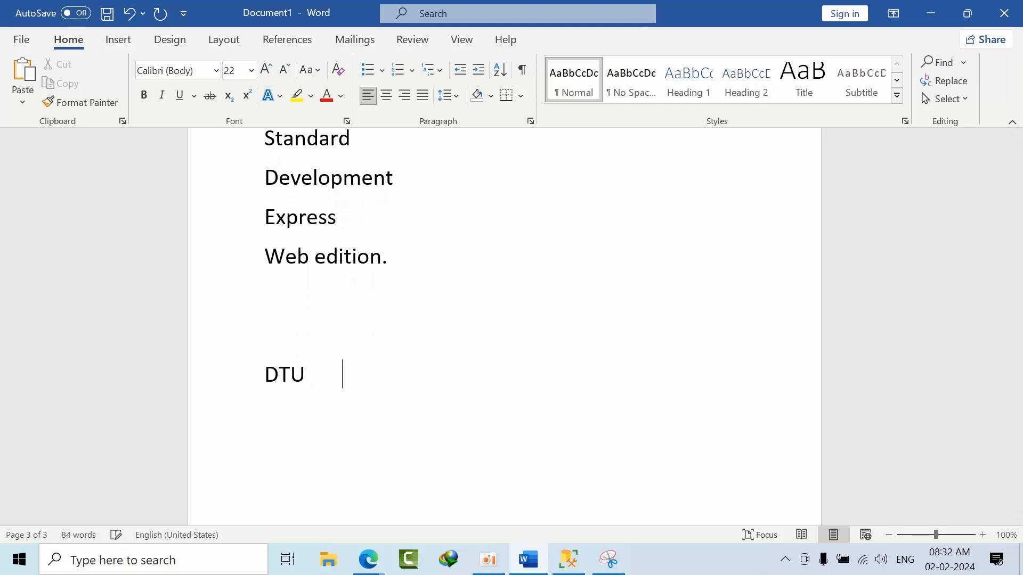
pyautogui.press('Return')
pyautogui.press('Return')
pyautogui.press('Return')
pyautogui.write('VcorPir')
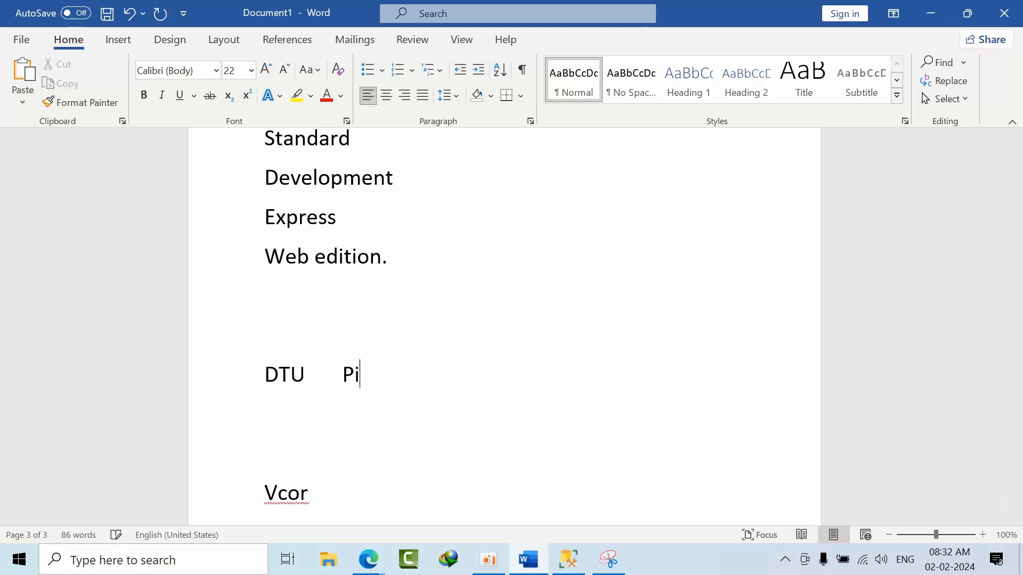
pyautogui.press('BackSpace')
pyautogui.press('BackSpace')
pyautogui.write('urach')
pyautogui.press('BackSpace')
pyautogui.press('BackSpace')
pyautogui.press('BackSpace')
pyautogui.write('ca')
pyautogui.press('BackSpace')
pyautogui.write('hasing mode.')
pyautogui.press('BackSpace')
pyautogui.write('l')
pyautogui.scroll(-3, 306, 438)
pyautogui.click(342, 418)
pyautogui.write('e purs')
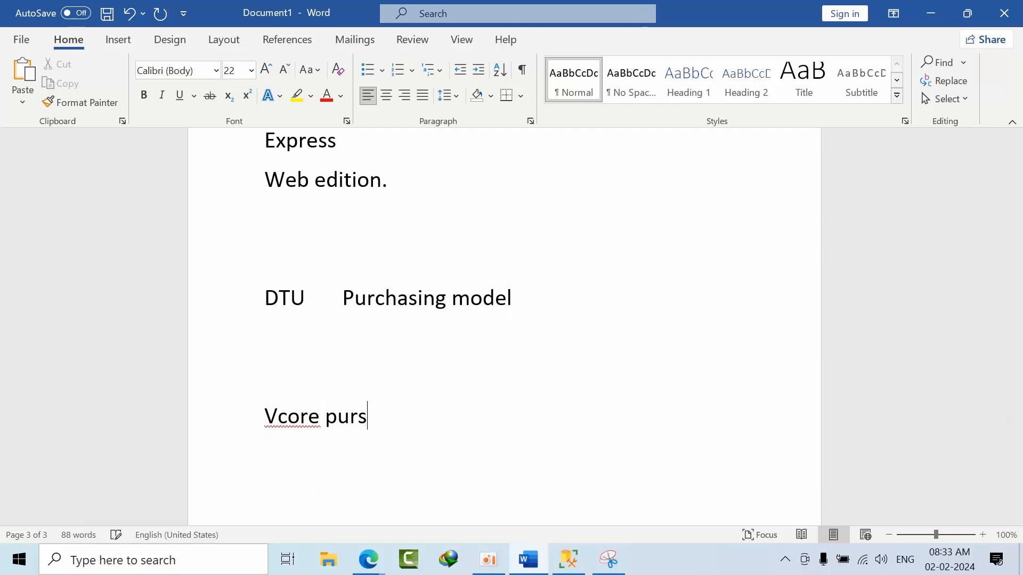
pyautogui.write('haing model')
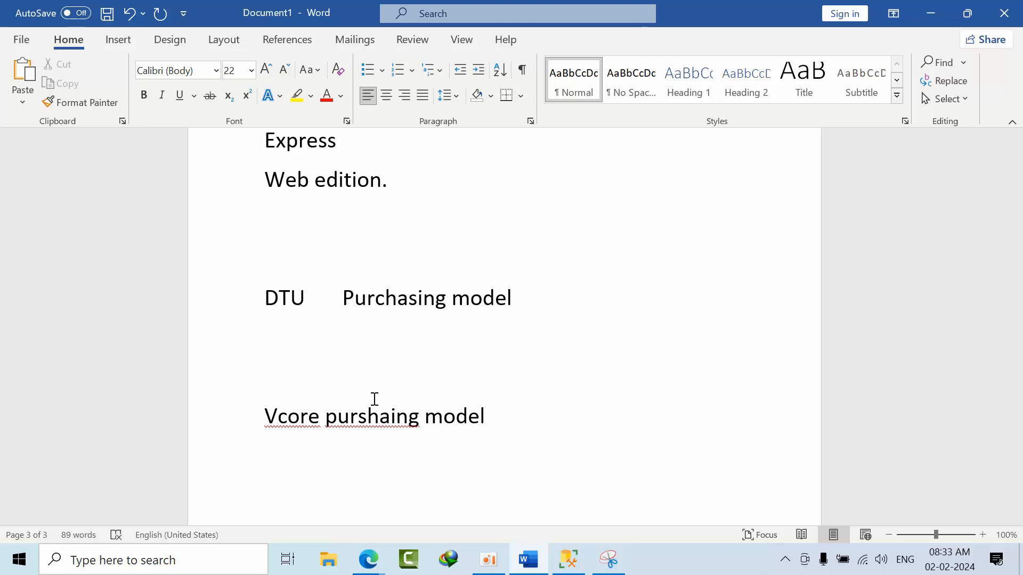
# Step: List Basic, Standard and Premium under DTU Purchasing model
pyautogui.click(552, 301)
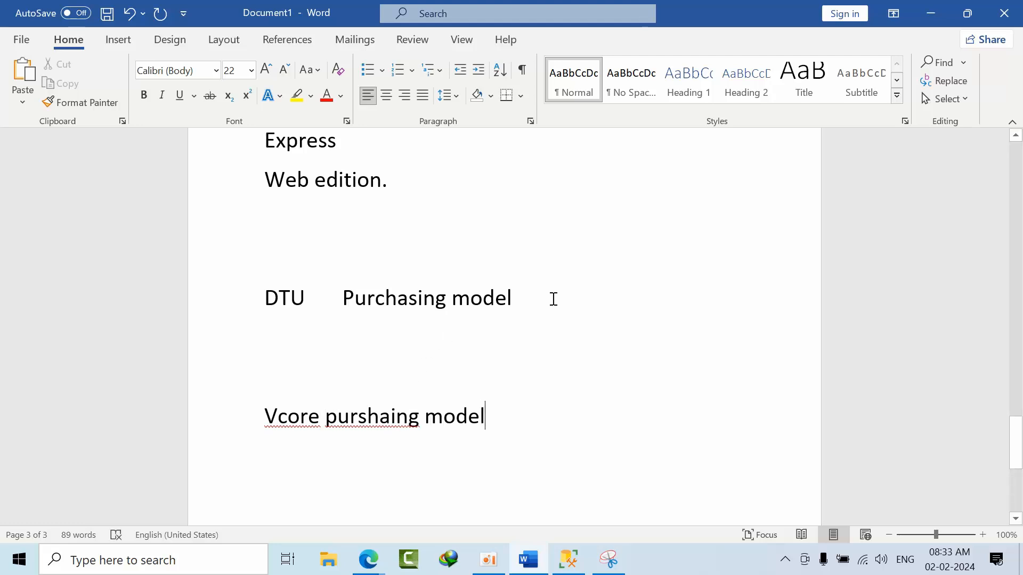
pyautogui.press('Return')
pyautogui.write('Ba')
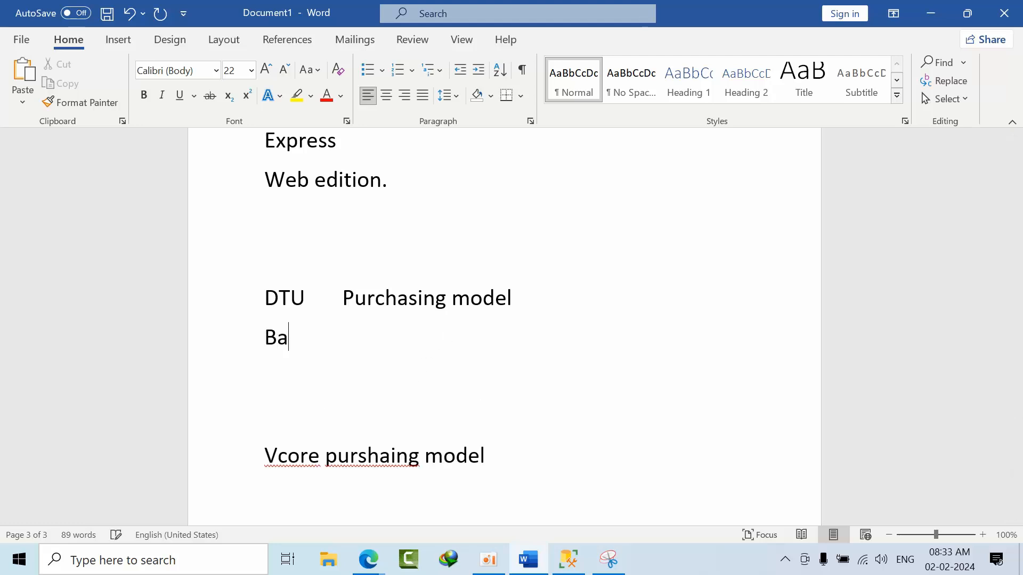
pyautogui.write('sic')
pyautogui.press('Return')
pyautogui.write('Stand')
pyautogui.write('art')
pyautogui.press('Return')
pyautogui.press('BackSpace')
pyautogui.press('BackSpace')
pyautogui.write('d')
pyautogui.press('Return')
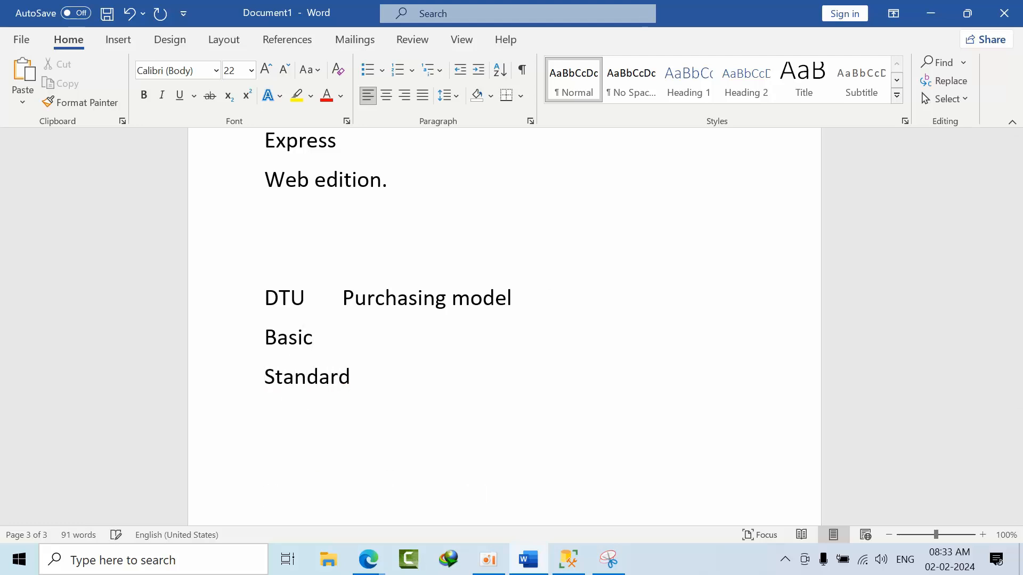
pyautogui.write('Premium')
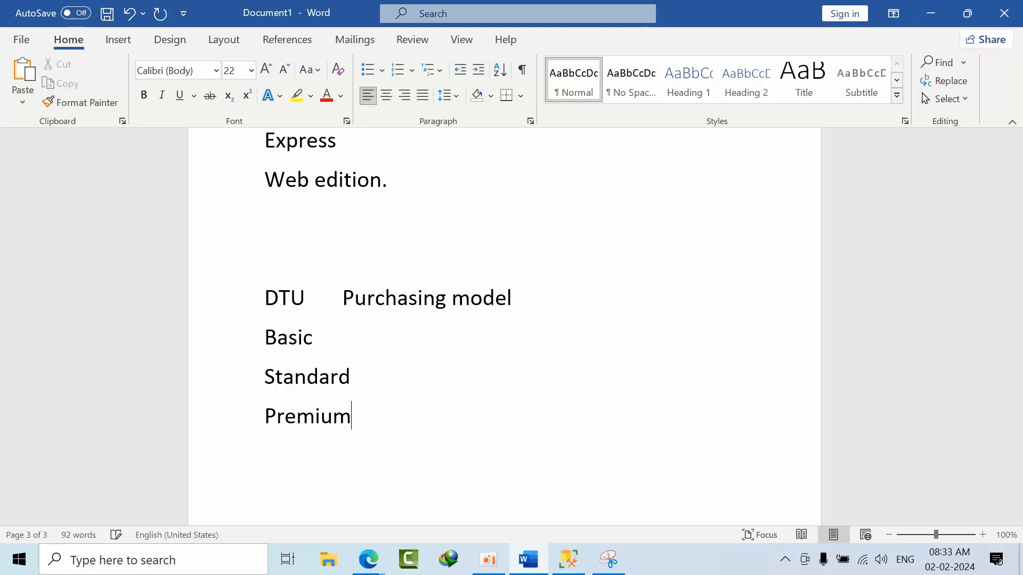
pyautogui.press('Return')
pyautogui.press('Return')
pyautogui.press('Return')
# Step: Add another 'Vcore purshaing model' line below Premium, followed by empty lines
pyautogui.write('Vcore purshaing model')
pyautogui.scroll(-2, 532, 397)
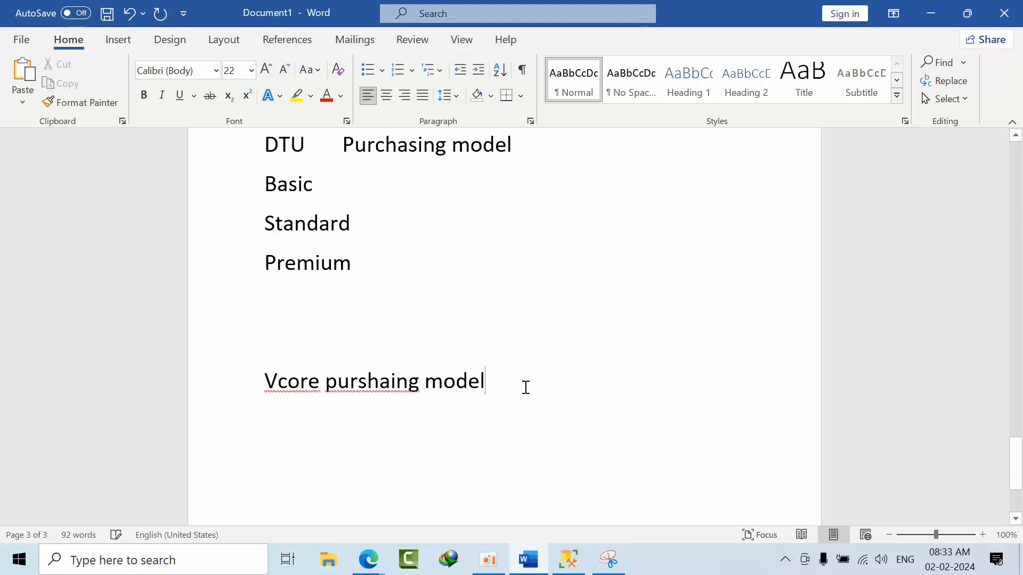
pyautogui.press('Return')
pyautogui.press('Return')
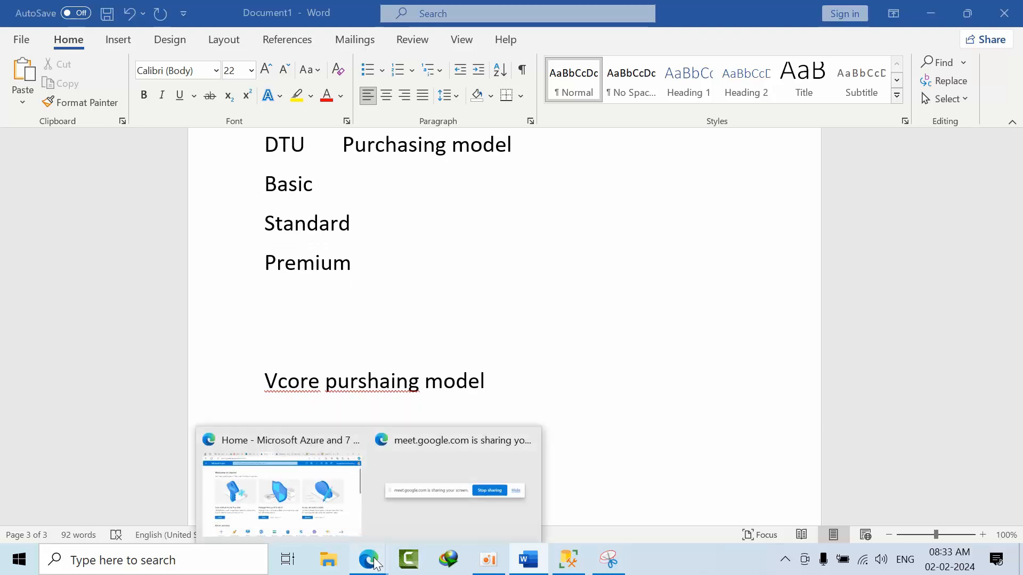
pyautogui.click(304, 503)
# Step: Return to Word and type 'Business critical' under the Vcore purchasing model line
pyautogui.click(933, 8)
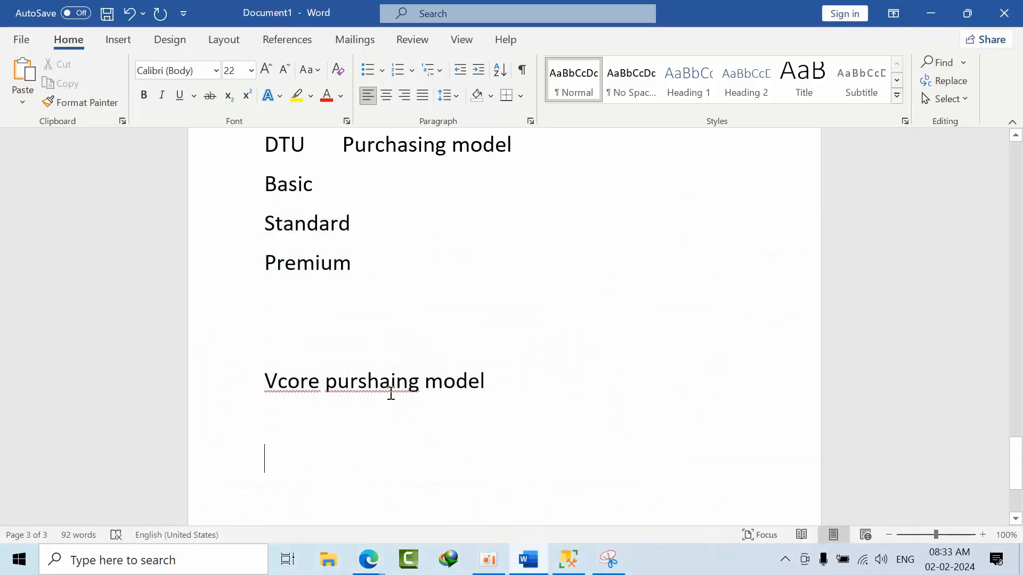
pyautogui.write('bs')
pyautogui.press('BackSpace')
pyautogui.press('BackSpace')
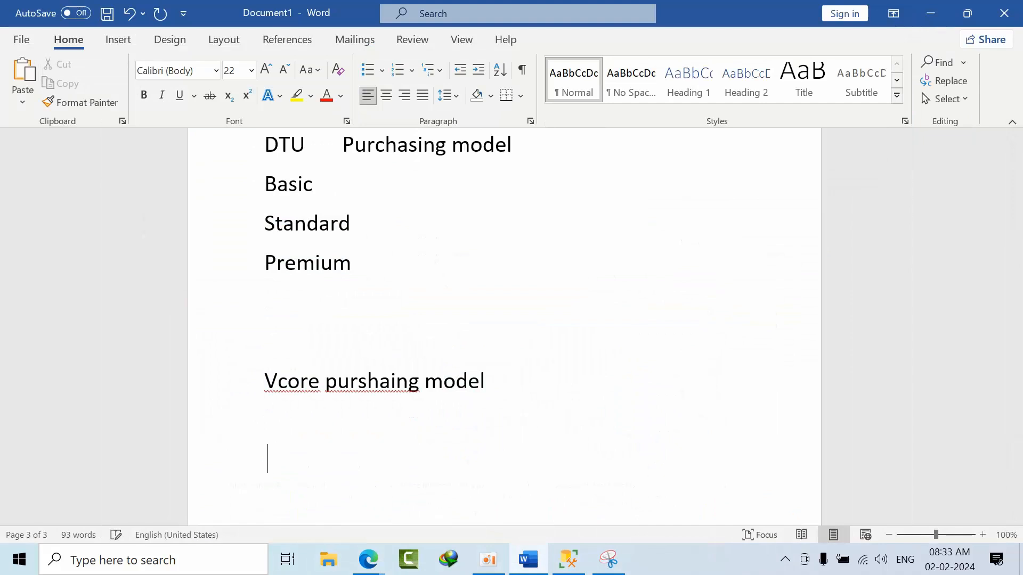
pyautogui.write('Business  critical')
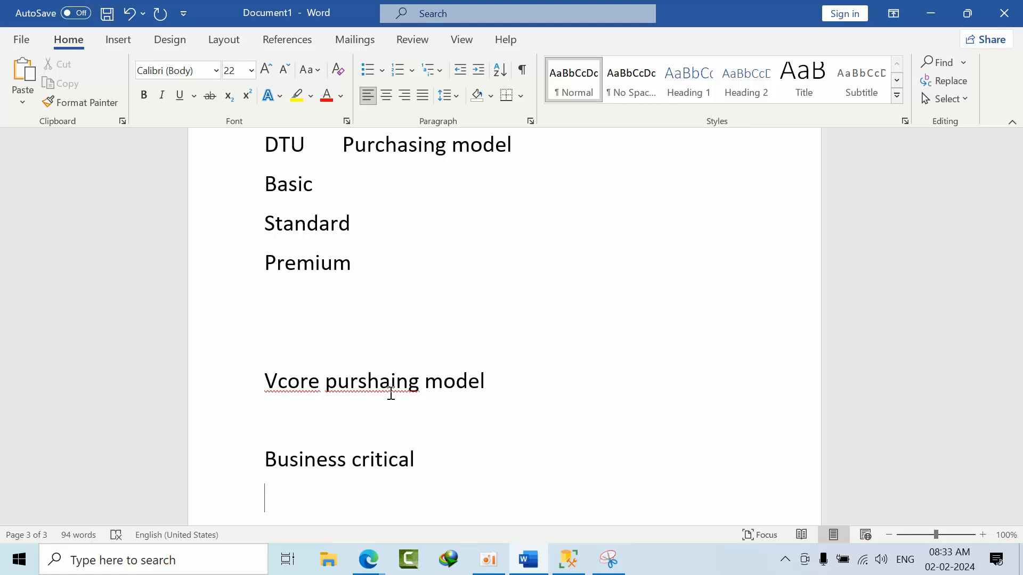
# Step: Add 'General purose' and 'Hyerscale' lines beneath Business critical
pyautogui.write('General purc')
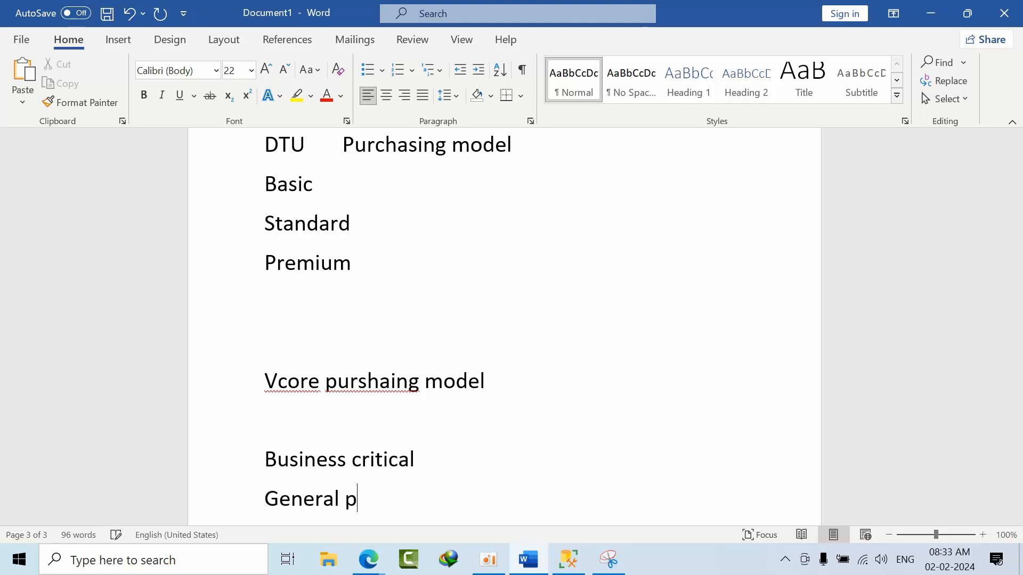
pyautogui.press('BackSpace')
pyautogui.write('hase')
pyautogui.press('BackSpace')
pyautogui.press('BackSpace')
pyautogui.press('BackSpace')
pyautogui.press('BackSpace')
pyautogui.write('chase')
pyautogui.press('BackSpace')
pyautogui.press('BackSpace')
pyautogui.press('BackSpace')
pyautogui.press('BackSpace')
pyautogui.press('BackSpace')
pyautogui.press('BackSpace')
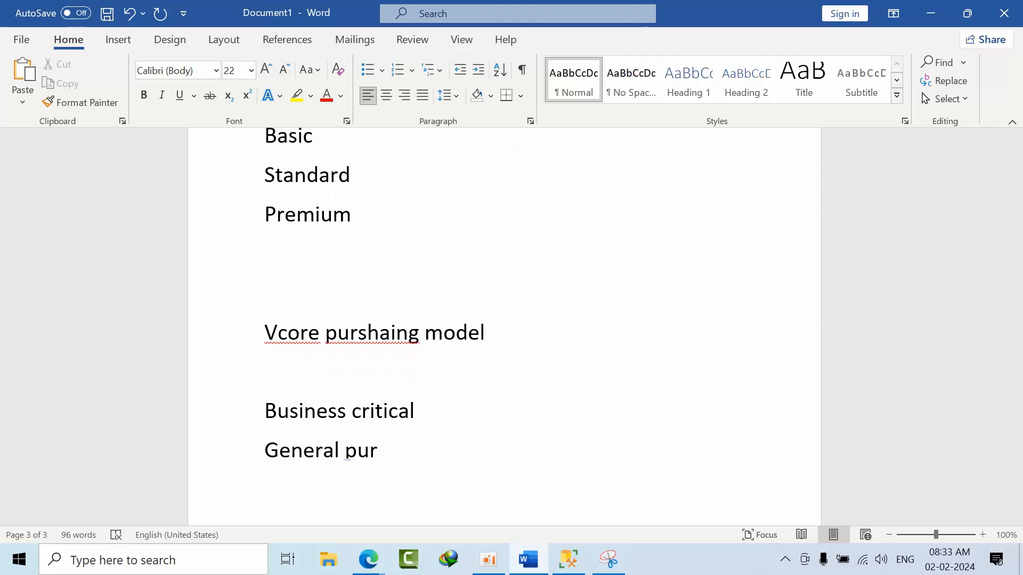
pyautogui.write('oseHy')
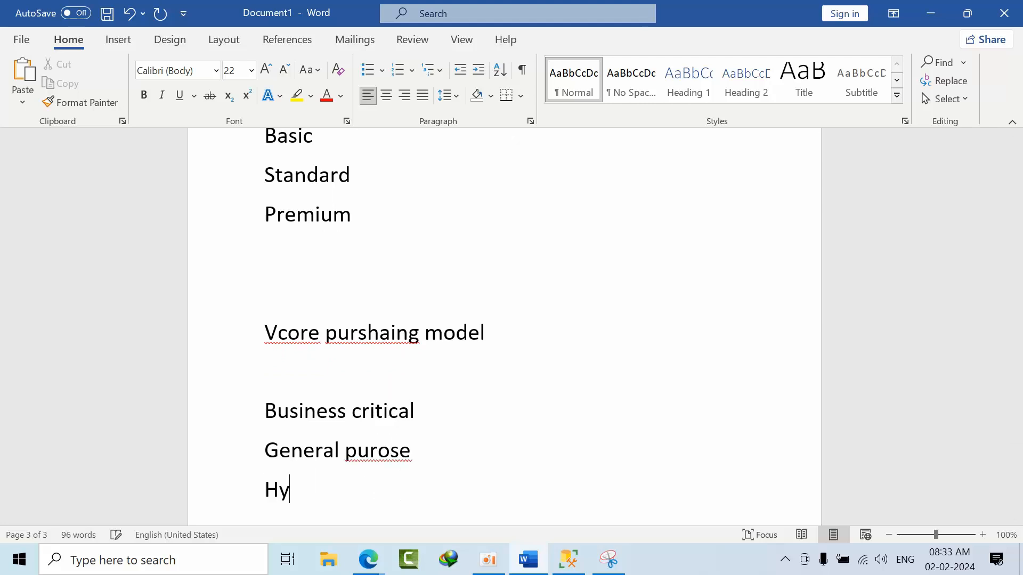
pyautogui.write('erscale')
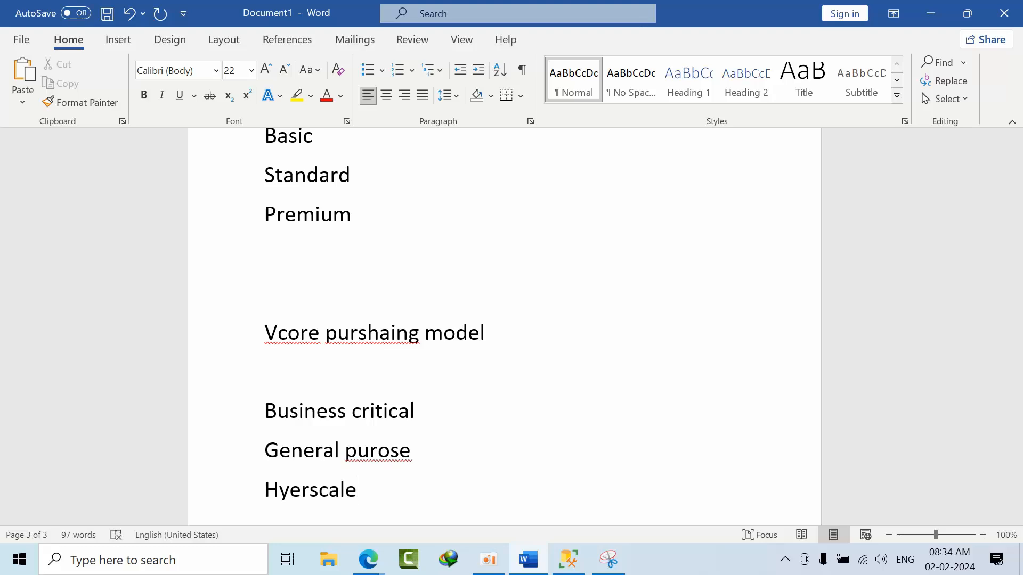
pyautogui.scroll(-2, 389, 437)
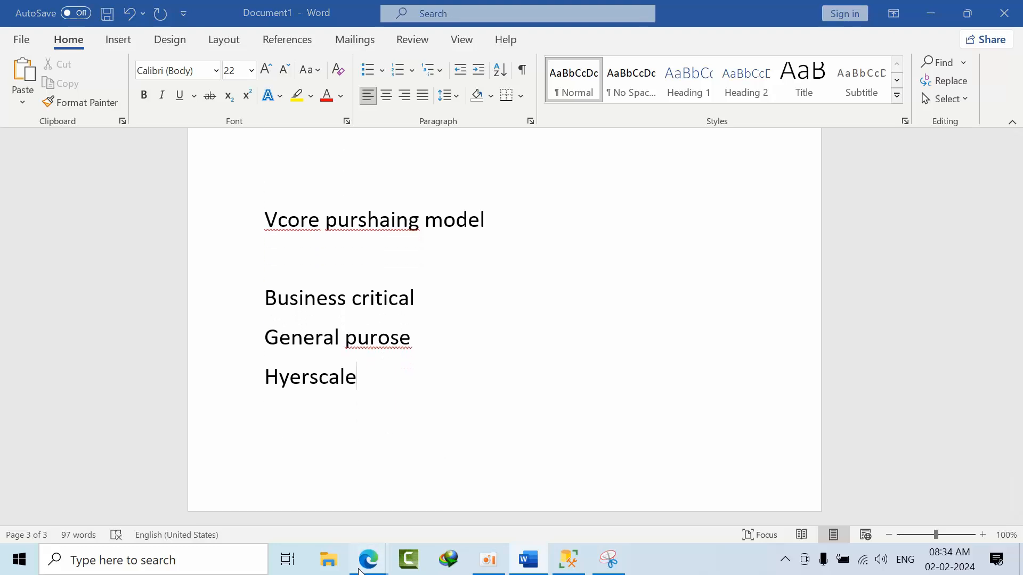
# Step: From the finished deployment, open the testdemo08 server and copy testdemo08.database.windows.net
pyautogui.moveTo(362, 570)
pyautogui.click(280, 512)
pyautogui.click(516, 9)
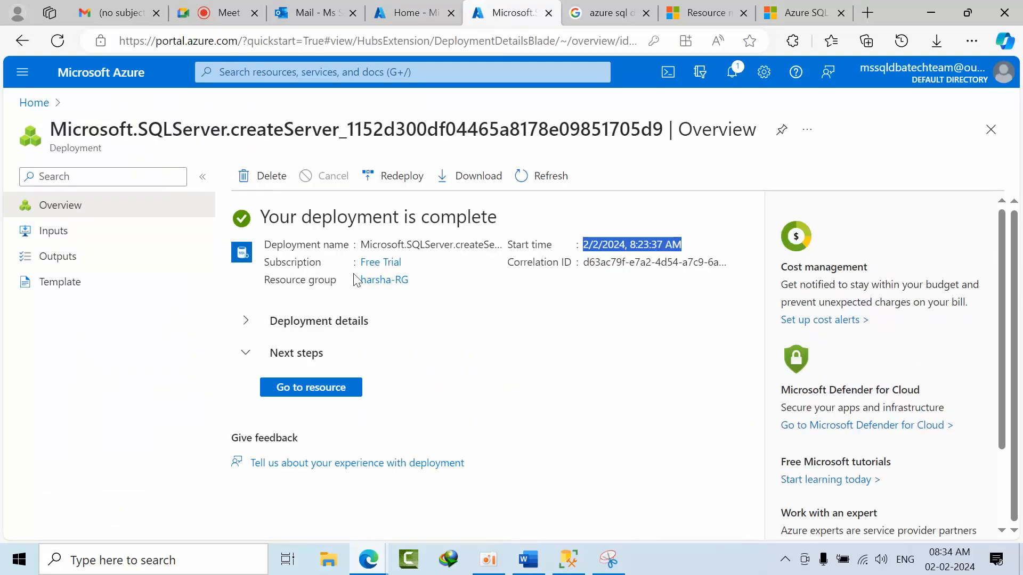
pyautogui.click(332, 390)
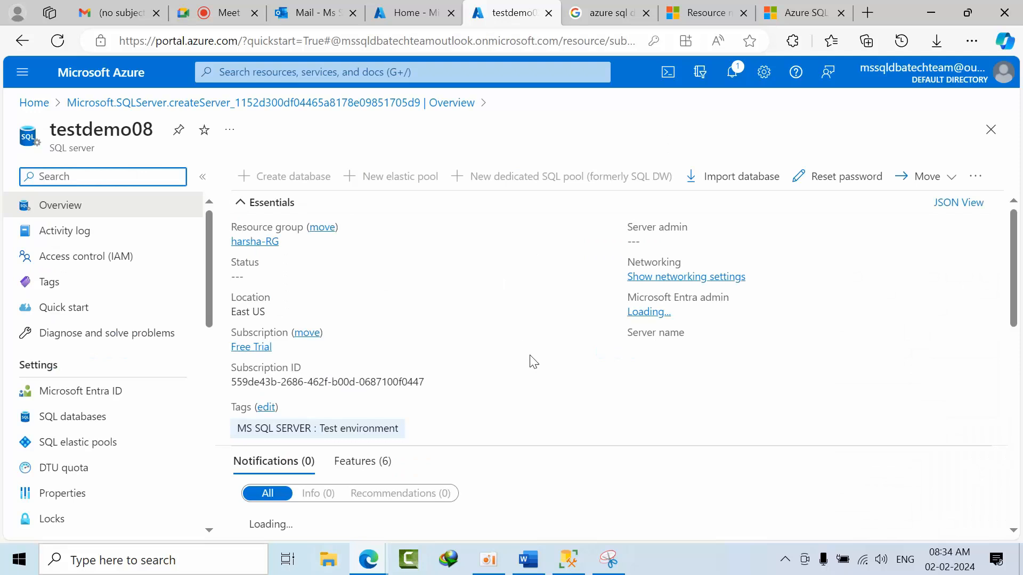
pyautogui.moveTo(631, 347); pyautogui.dragTo(760, 350)
pyautogui.click(795, 347)
pyautogui.click(795, 347)
# Step: Connect SSMS to testdemo08.database.windows.net using SQL Server Authentication with the admin login and password
pyautogui.click(570, 561)
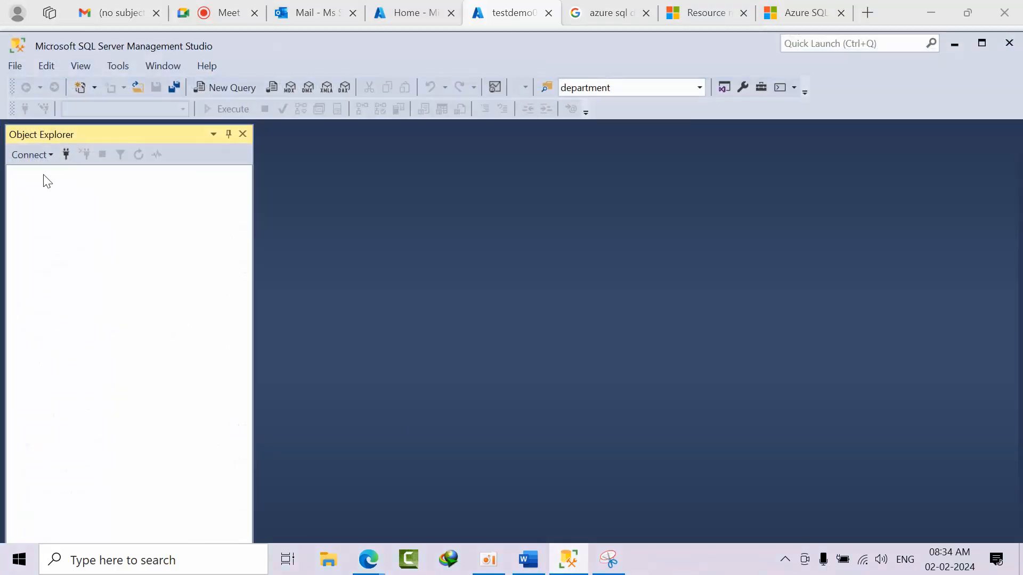
pyautogui.click(66, 155)
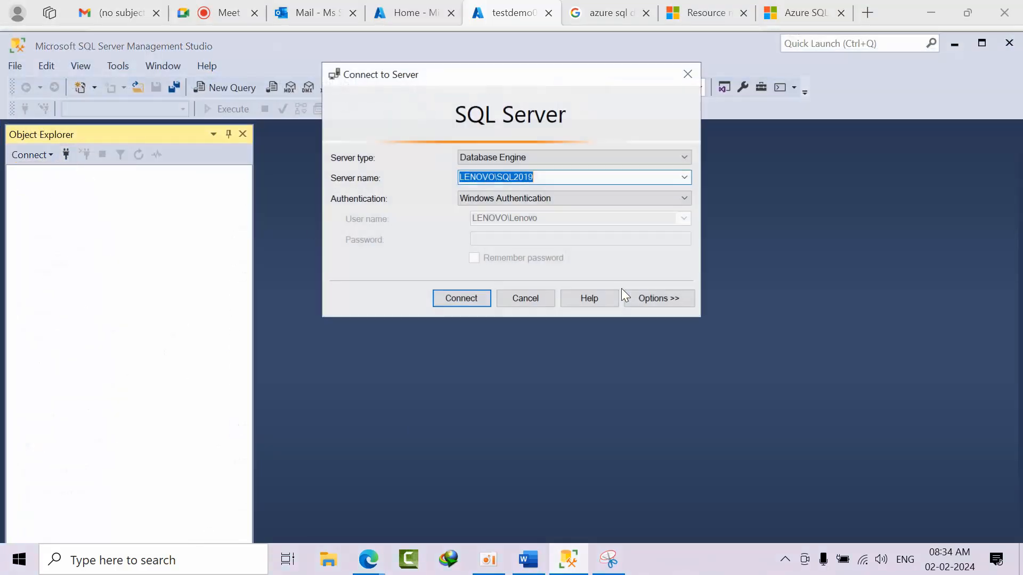
pyautogui.hotkey('ctrl', 'v')
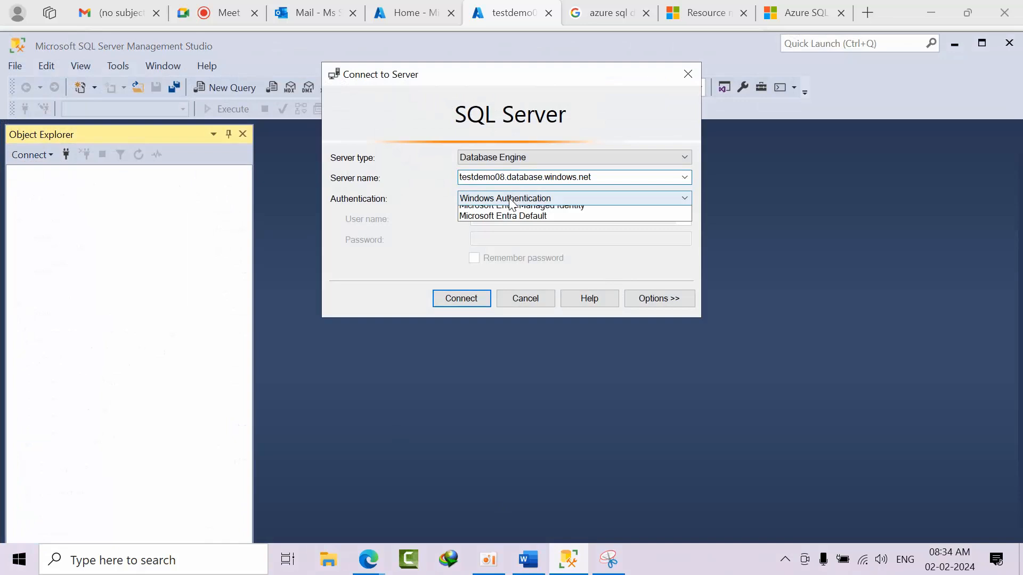
pyautogui.click(509, 197)
pyautogui.click(497, 222)
pyautogui.click(495, 219)
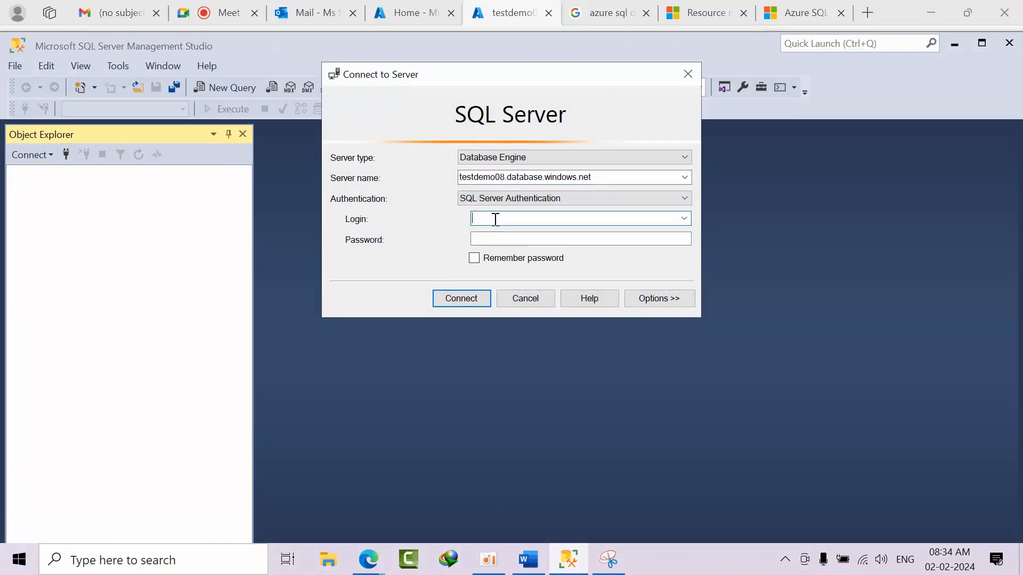
pyautogui.click(580, 238)
pyautogui.write('******')
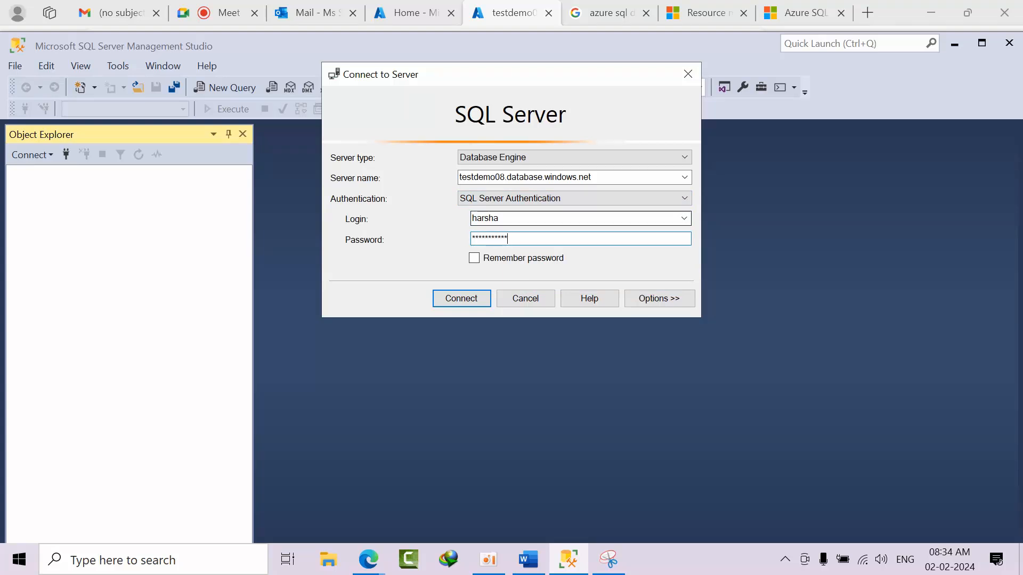
pyautogui.write('*')
pyautogui.click(462, 301)
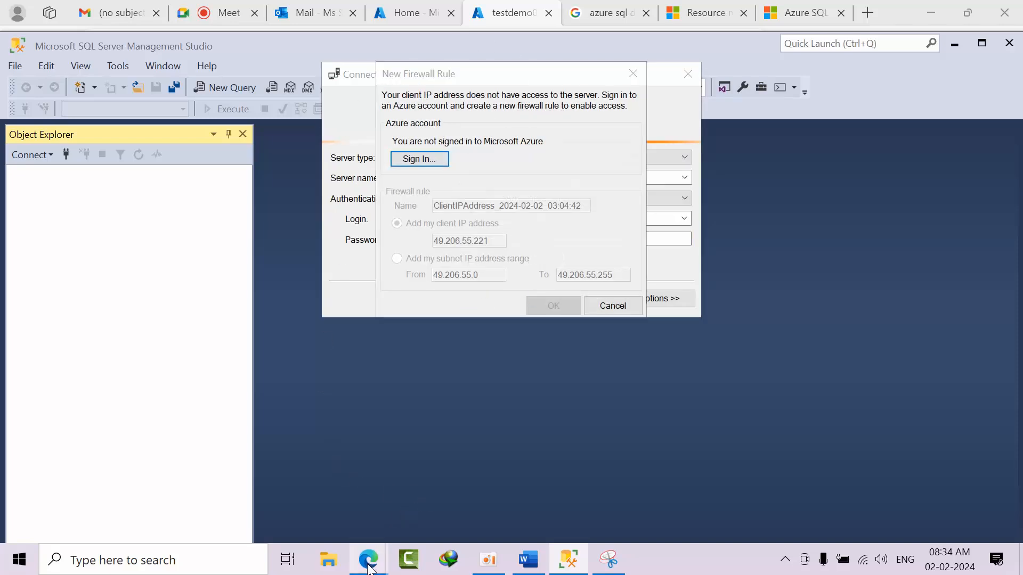
# Step: After checking the Azure portal, cancel SSMS's New Firewall Rule prompt for testdemo08
pyautogui.moveTo(368, 559)
pyautogui.click(337, 519)
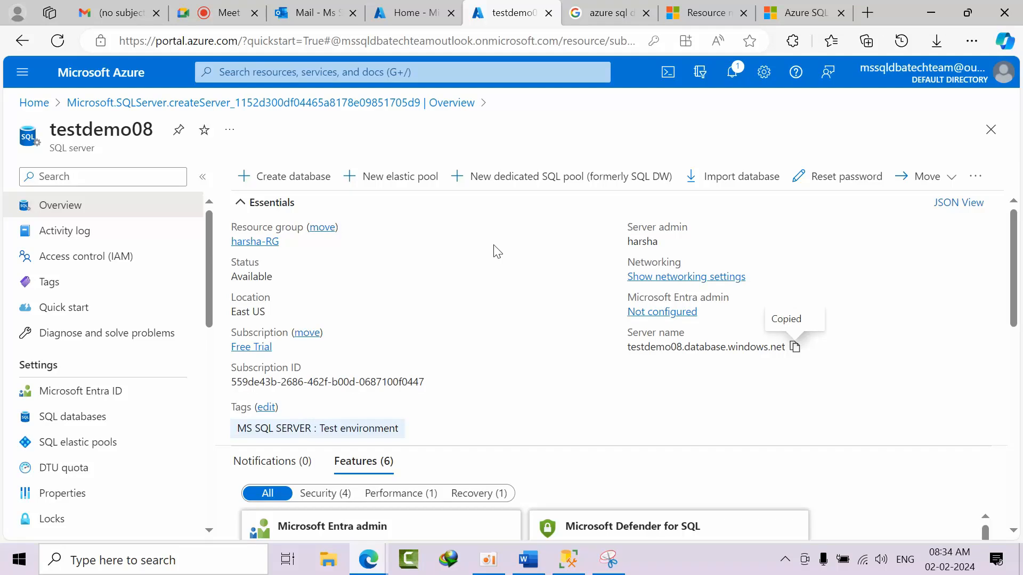
pyautogui.click(568, 558)
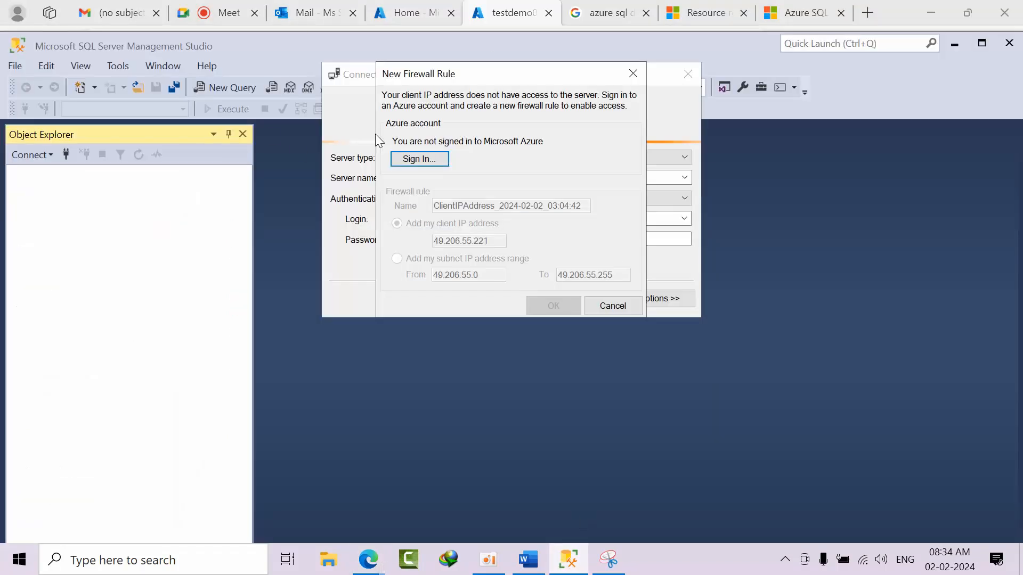
pyautogui.moveTo(622, 308); pyautogui.dragTo(487, 288)
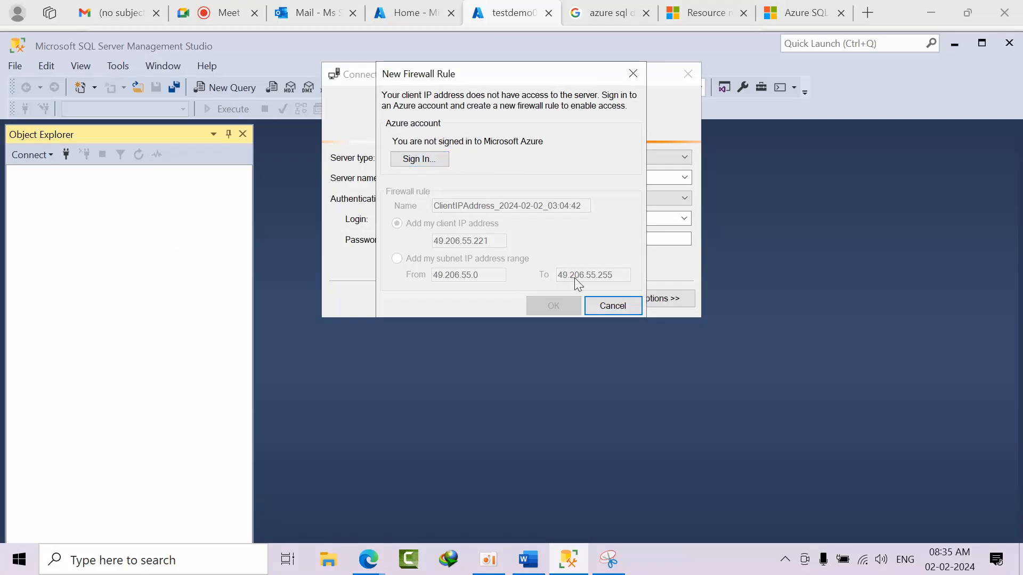
pyautogui.click(614, 306)
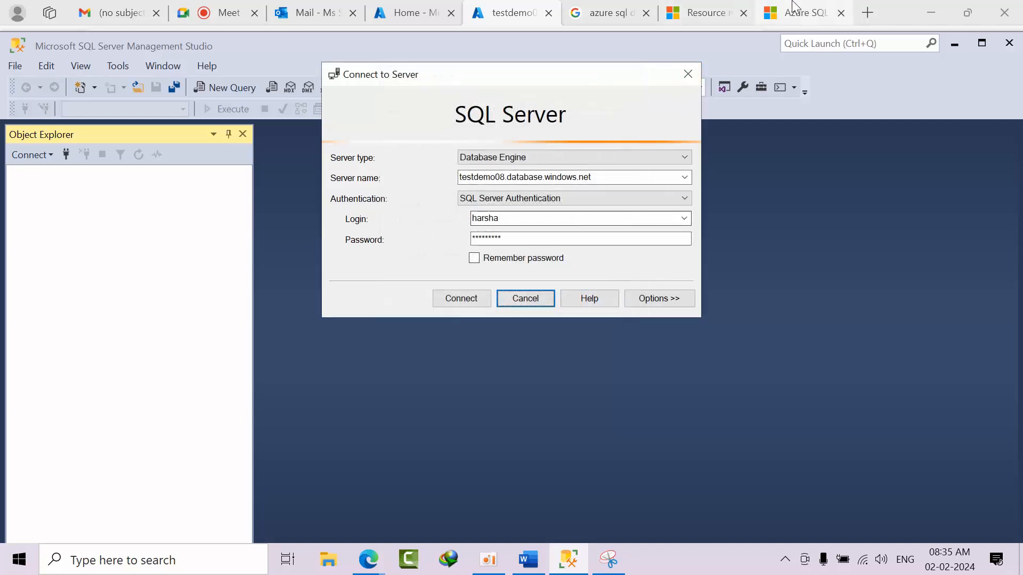
# Step: In a new Edge tab, search Google for 'whatismyip'
pyautogui.click(873, 15)
pyautogui.click(870, 13)
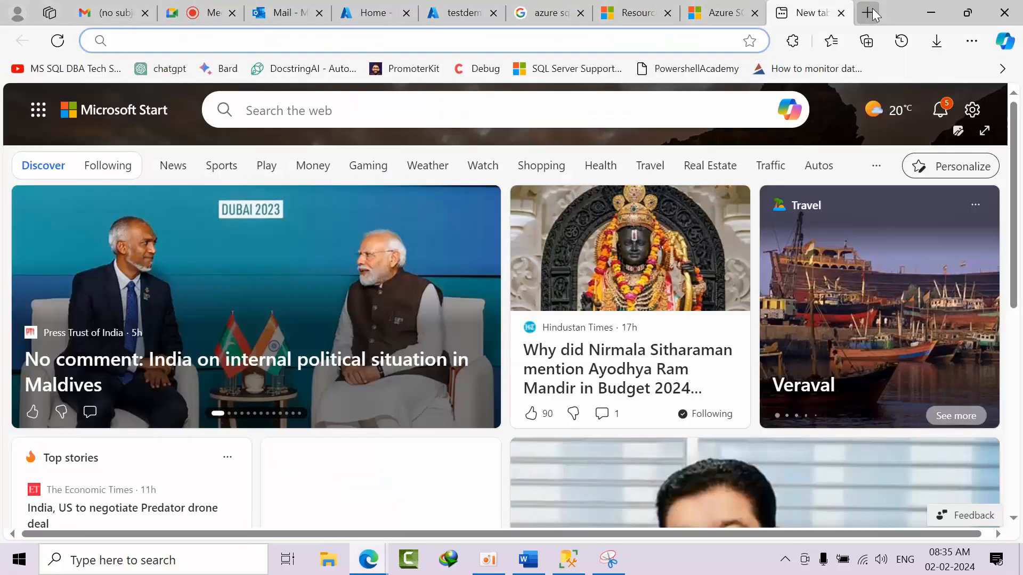
pyautogui.write('google.com')
pyautogui.press('Return')
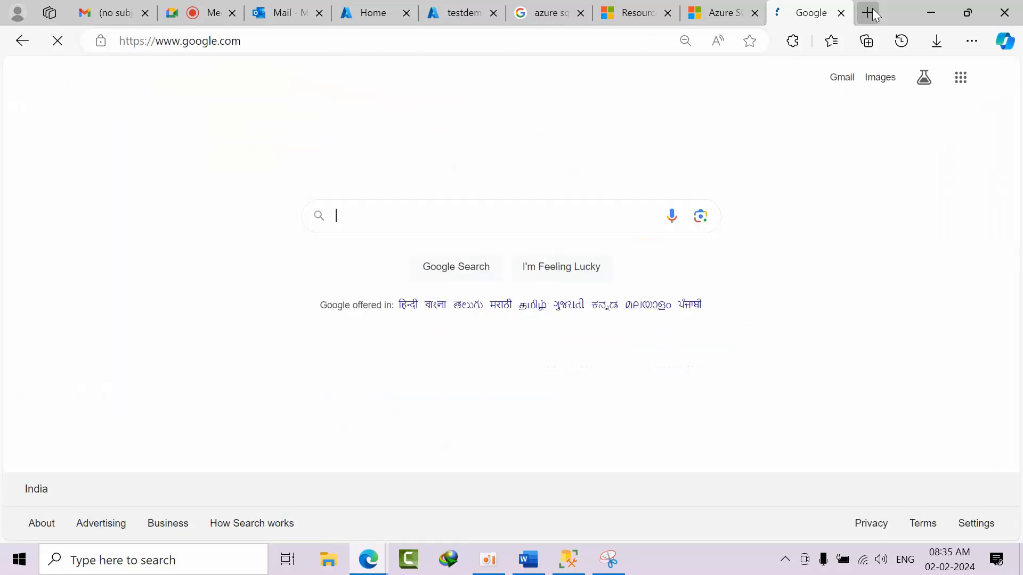
pyautogui.write('whatis')
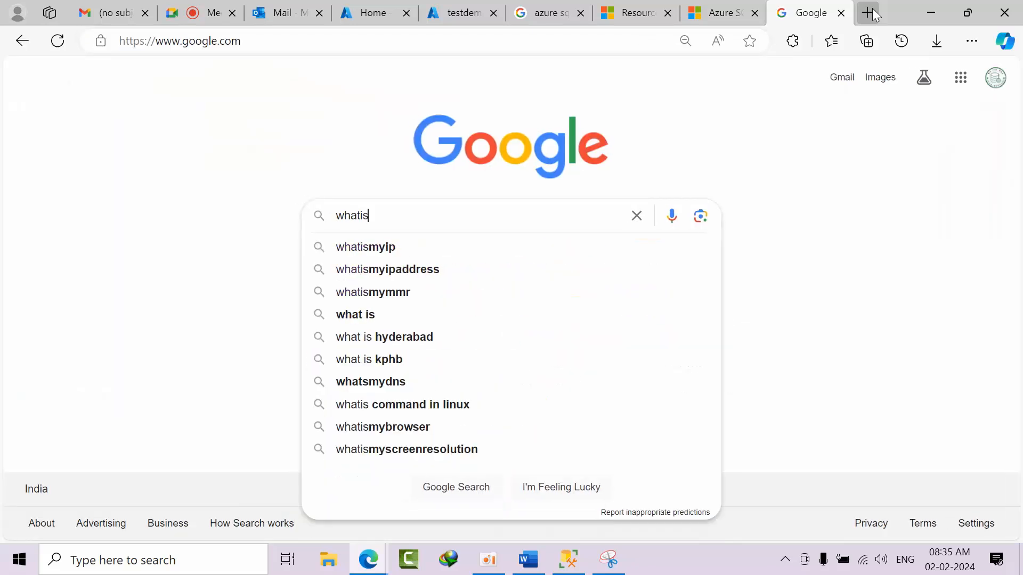
pyautogui.write('myip')
pyautogui.press('Return')
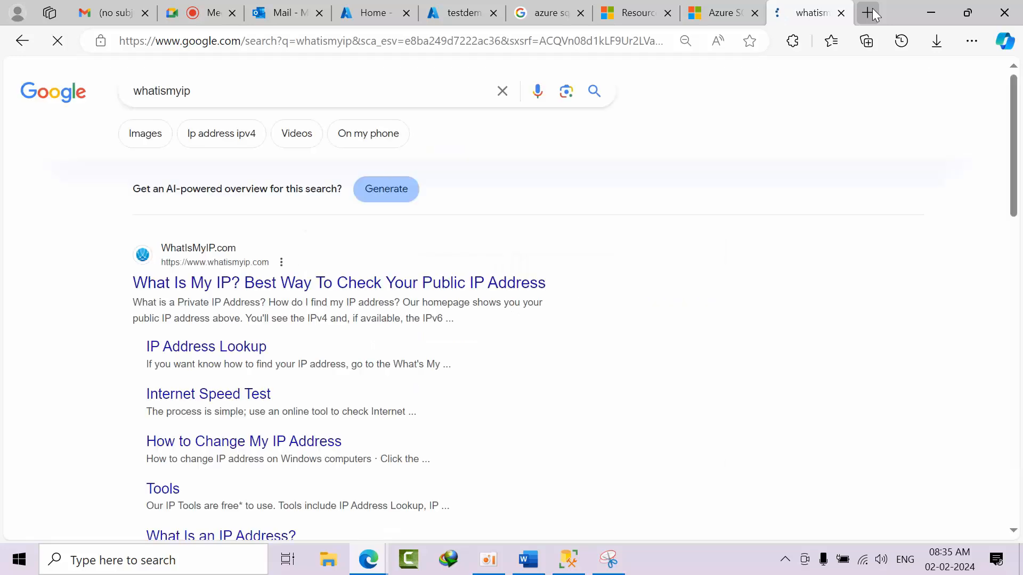
pyautogui.click(262, 273)
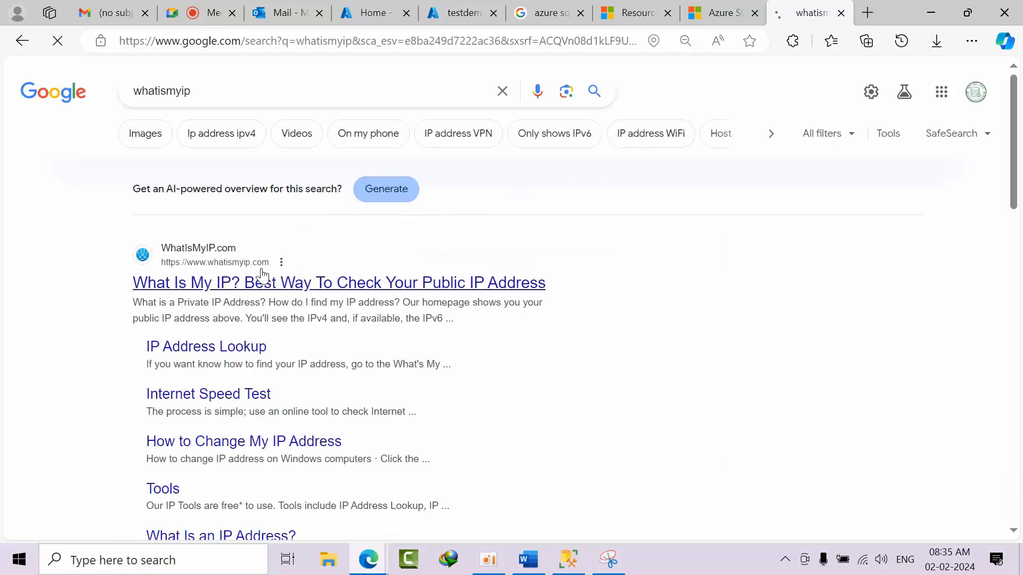
pyautogui.scroll(-1, 547, 333)
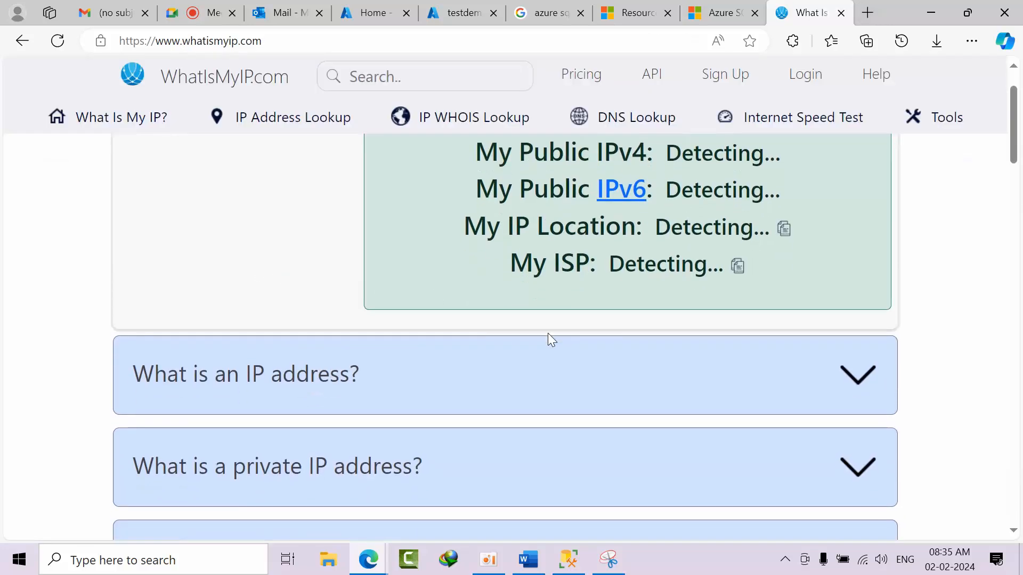
pyautogui.scroll(-5, 544, 347)
pyautogui.scroll(4, 542, 352)
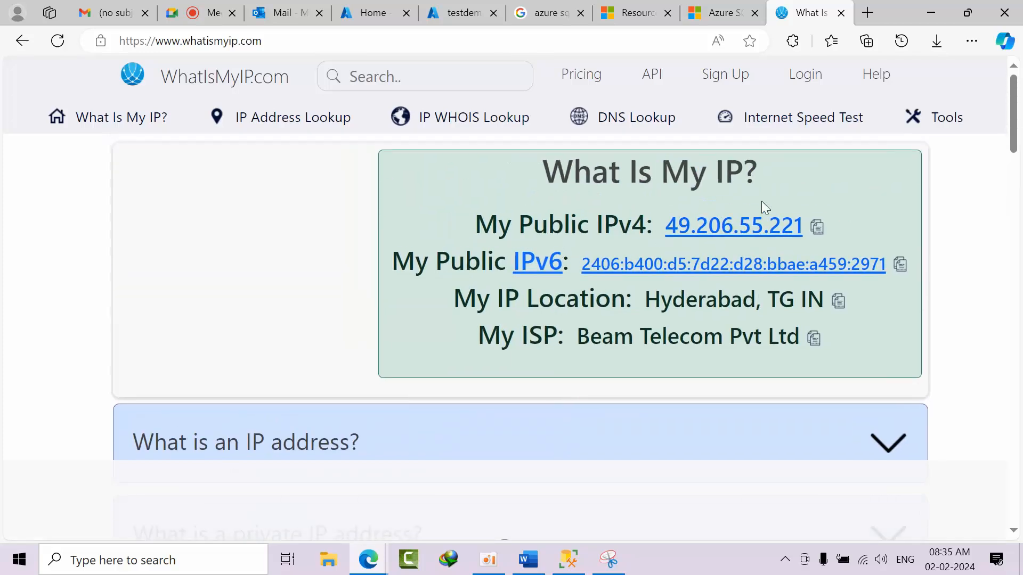
pyautogui.click(816, 226)
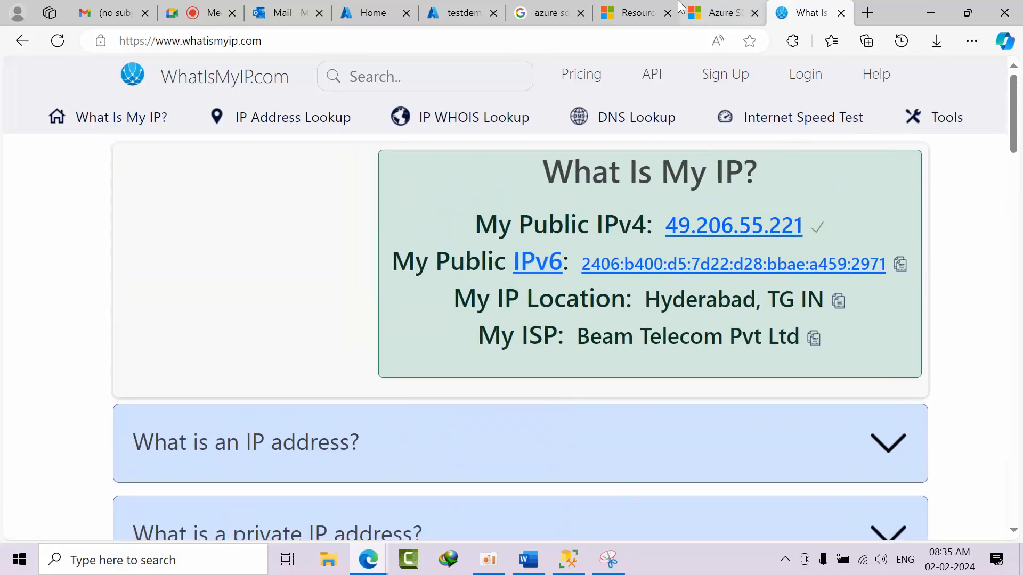
pyautogui.moveTo(371, 559)
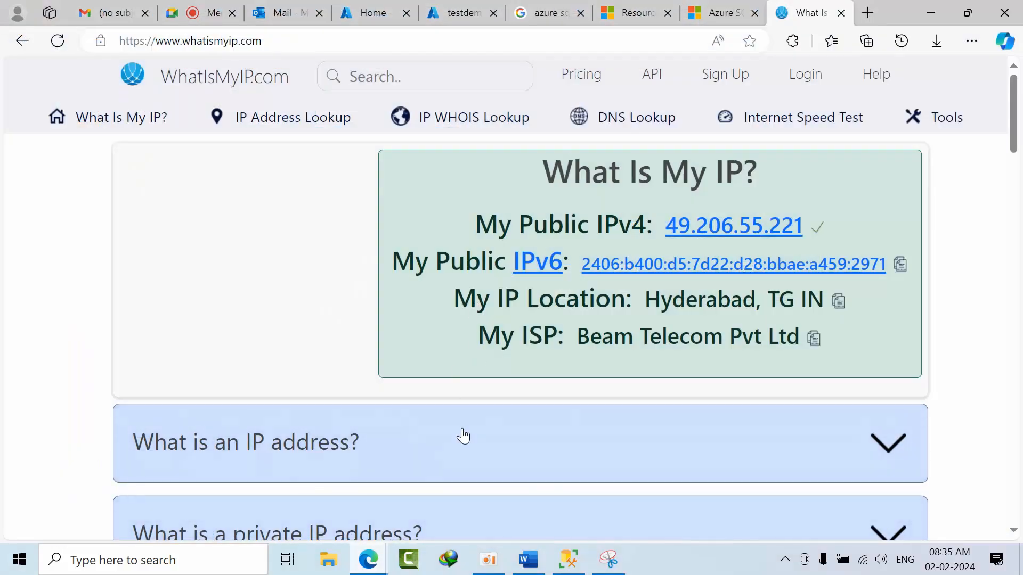
pyautogui.click(475, 6)
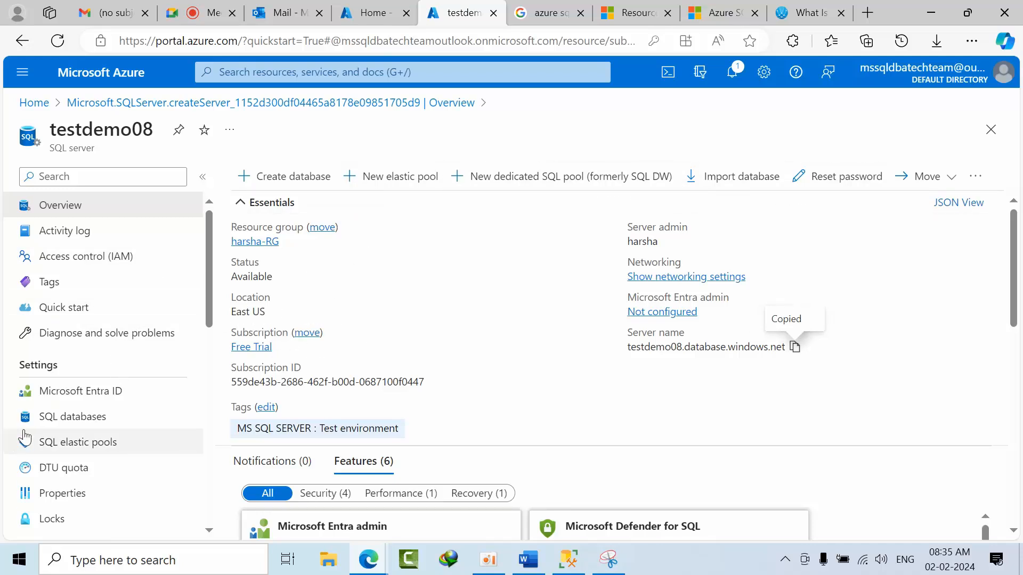
# Step: Open the testdemo08 server's Networking settings
pyautogui.click(79, 417)
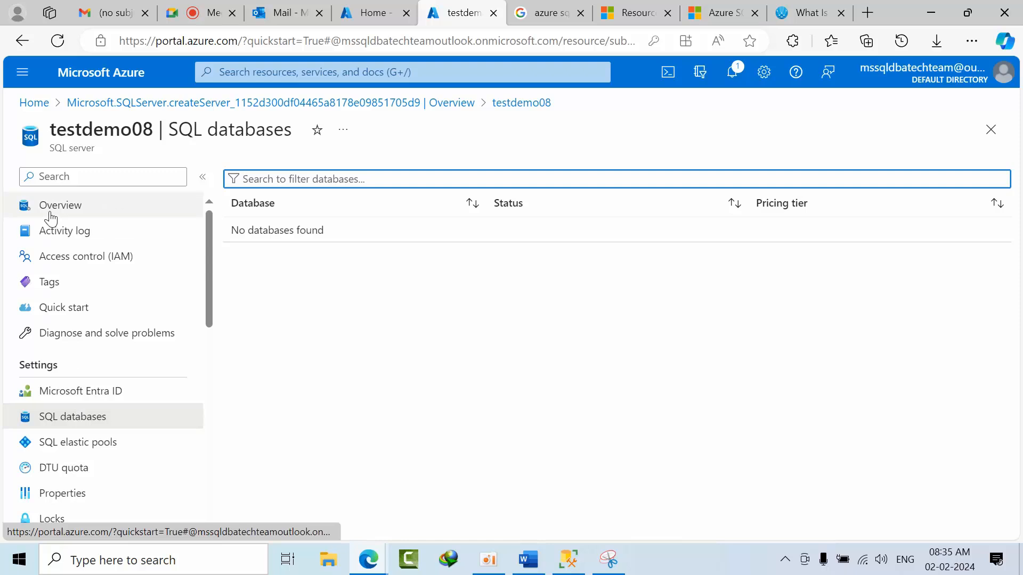
pyautogui.scroll(-6, 75, 395)
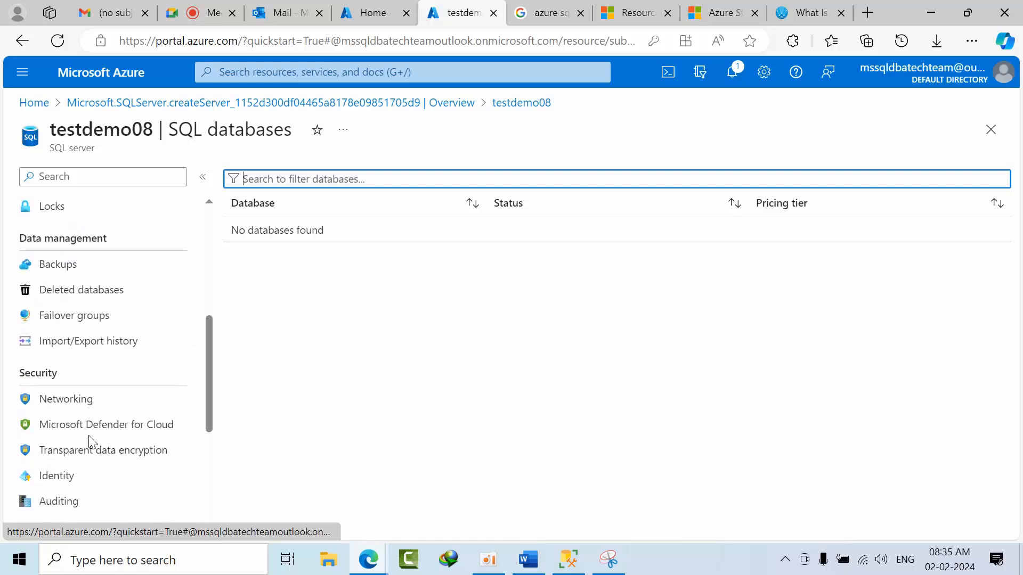
pyautogui.scroll(-1, 89, 442)
pyautogui.click(81, 357)
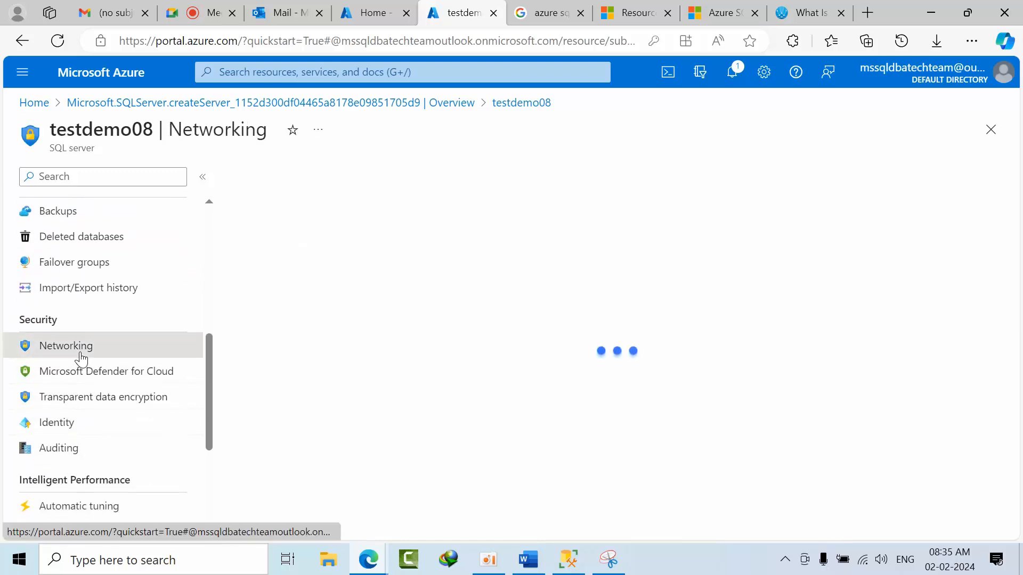
pyautogui.scroll(-5, 437, 339)
pyautogui.click(514, 332)
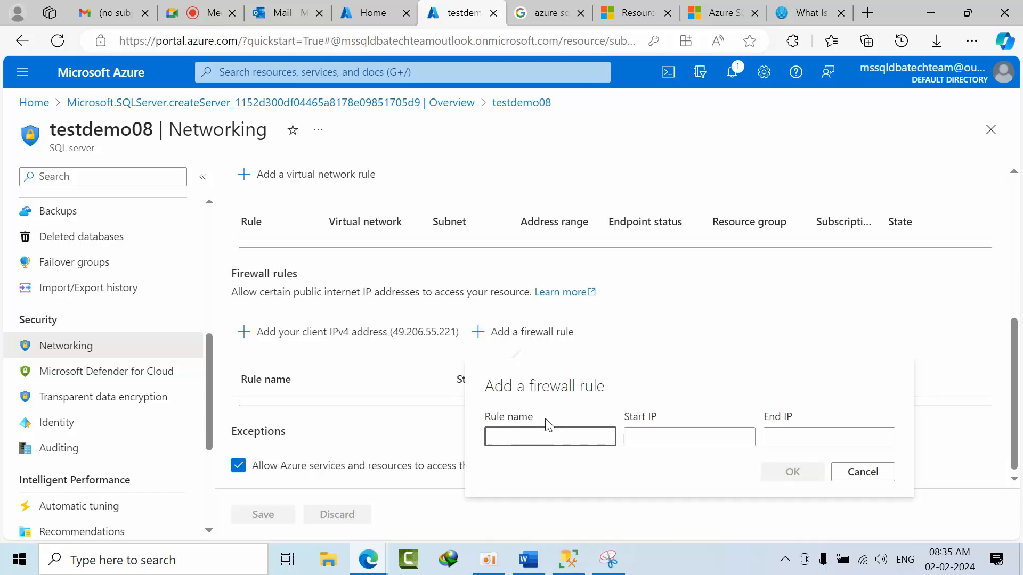
pyautogui.write('Home')
pyautogui.click(629, 437)
pyautogui.hotkey('ctrl', 'v')
pyautogui.click(778, 437)
pyautogui.hotkey('ctrl', 'v')
pyautogui.click(799, 472)
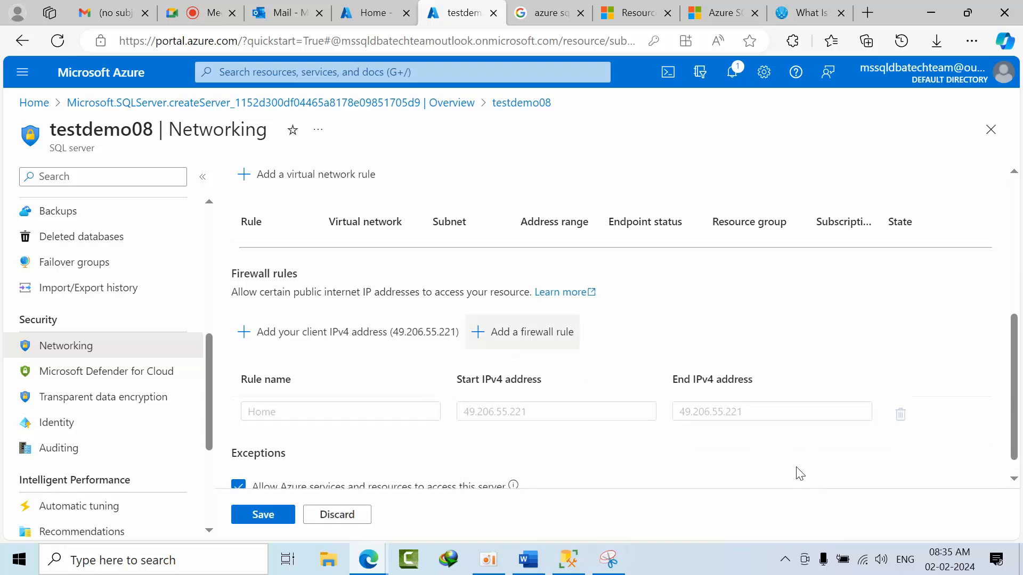
pyautogui.click(269, 512)
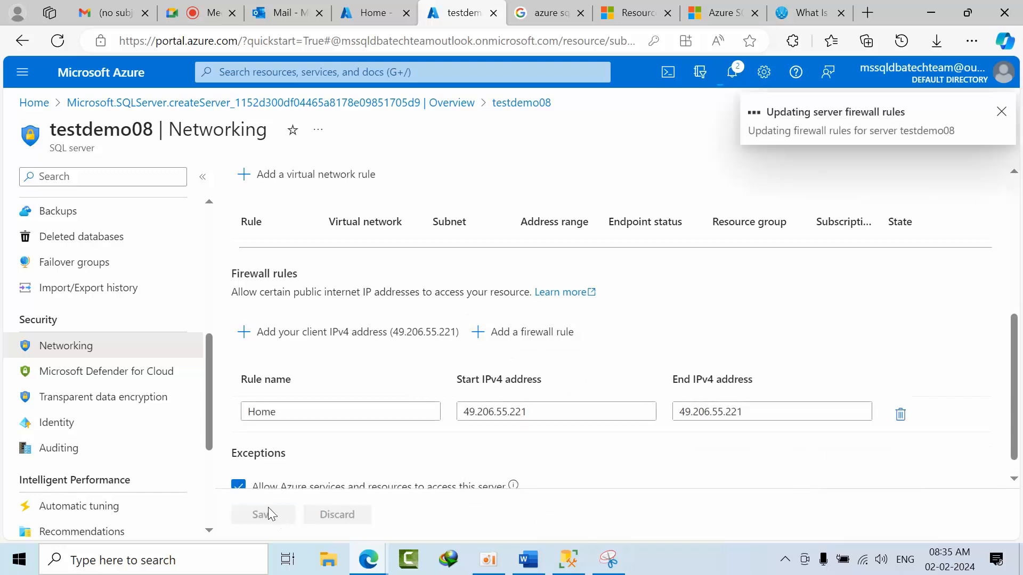
pyautogui.scroll(-1, 381, 385)
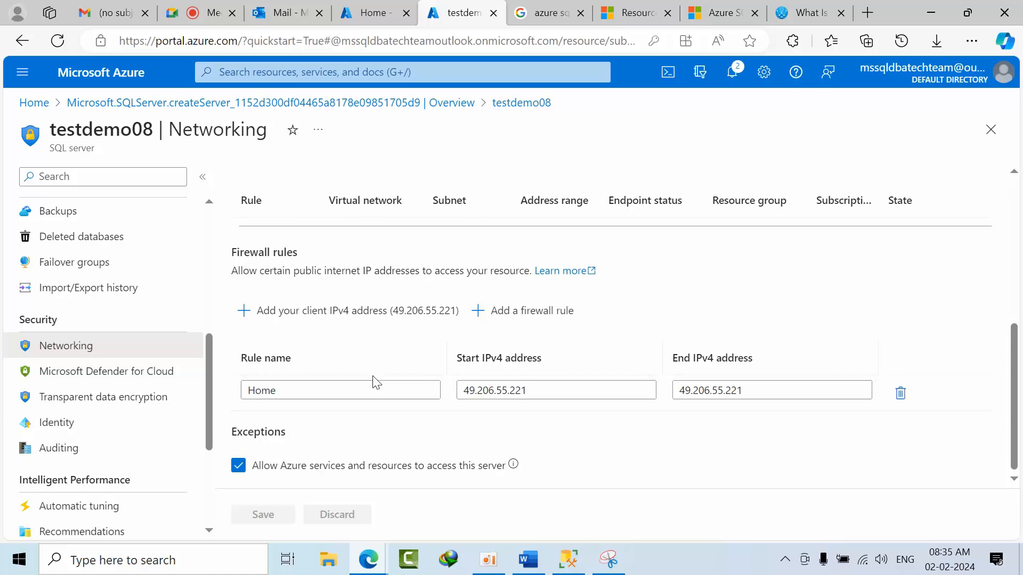
# Step: Confirm the firewall update succeeded, then connect SSMS to testdemo08.database.windows.net
pyautogui.click(568, 560)
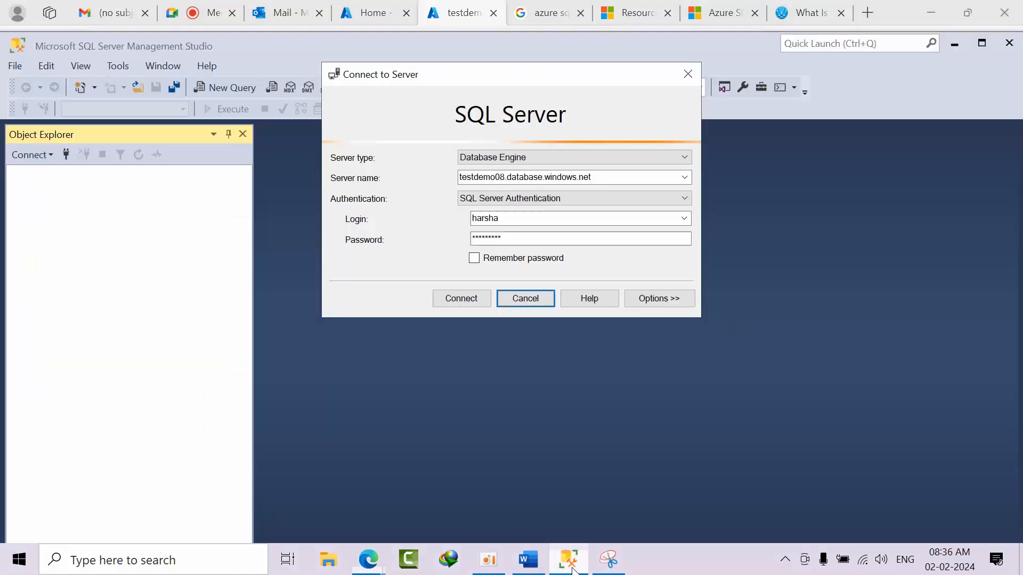
pyautogui.moveTo(368, 560)
pyautogui.click(288, 503)
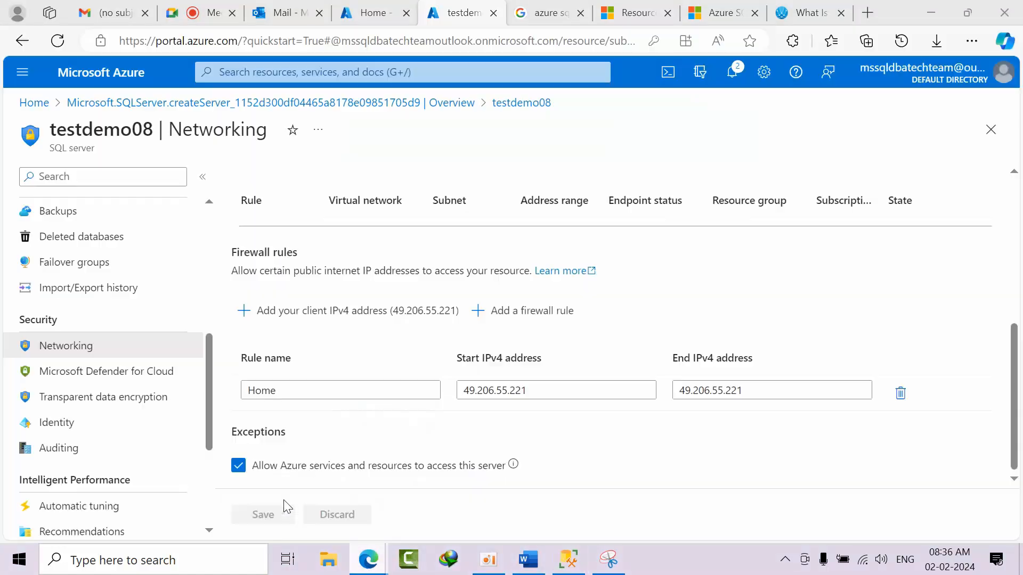
pyautogui.click(741, 66)
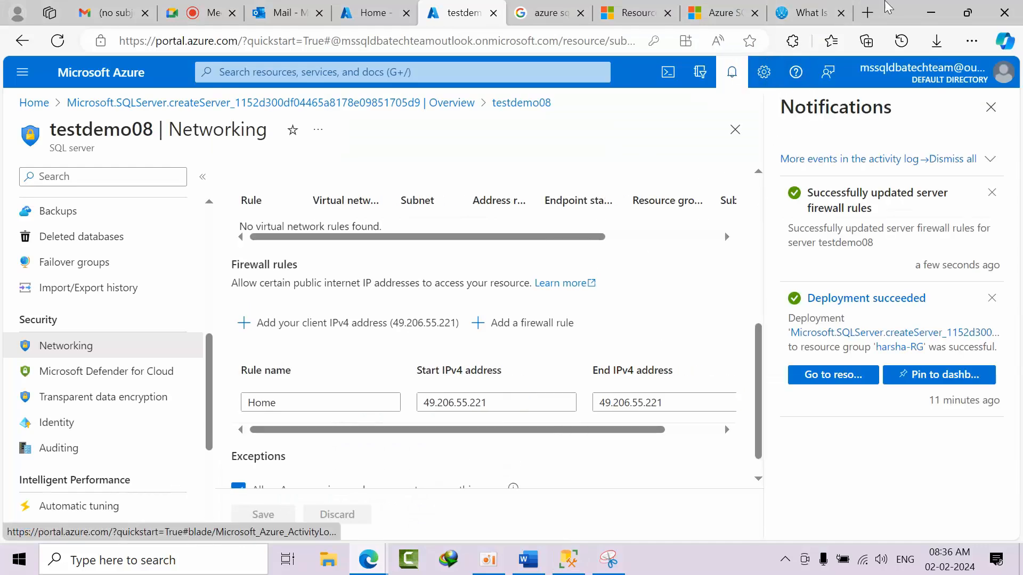
pyautogui.hotkey('alt', 'Tab')
pyautogui.click(465, 294)
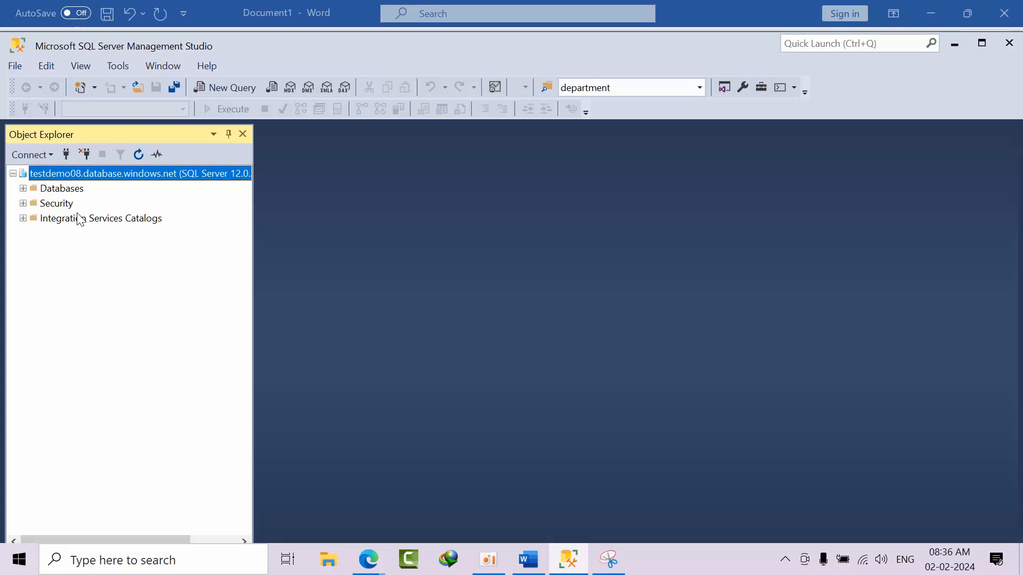
# Step: Expand Databases and System Databases in Object Explorer and select master
pyautogui.doubleClick(64, 189)
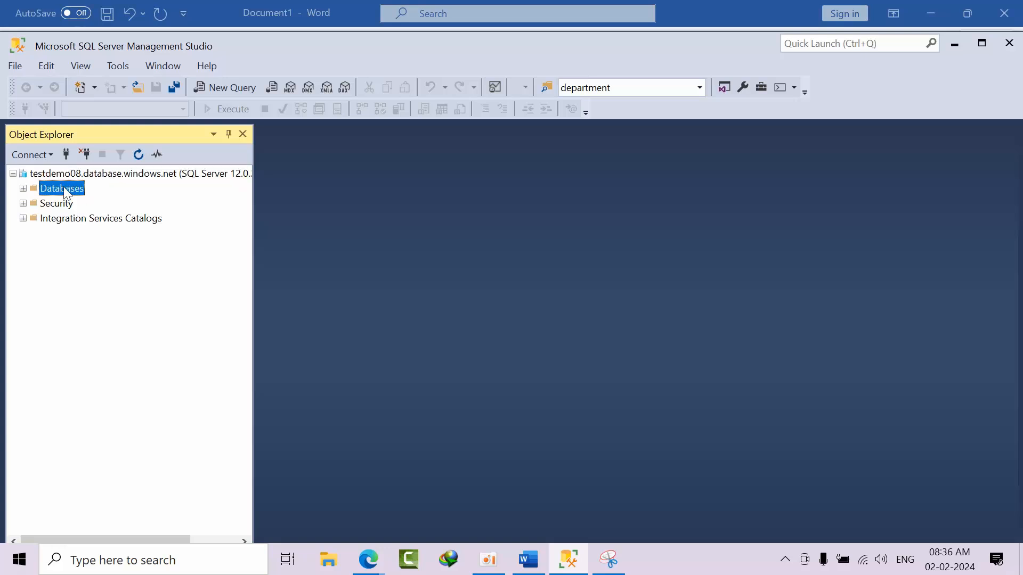
pyautogui.click(529, 559)
pyautogui.click(533, 560)
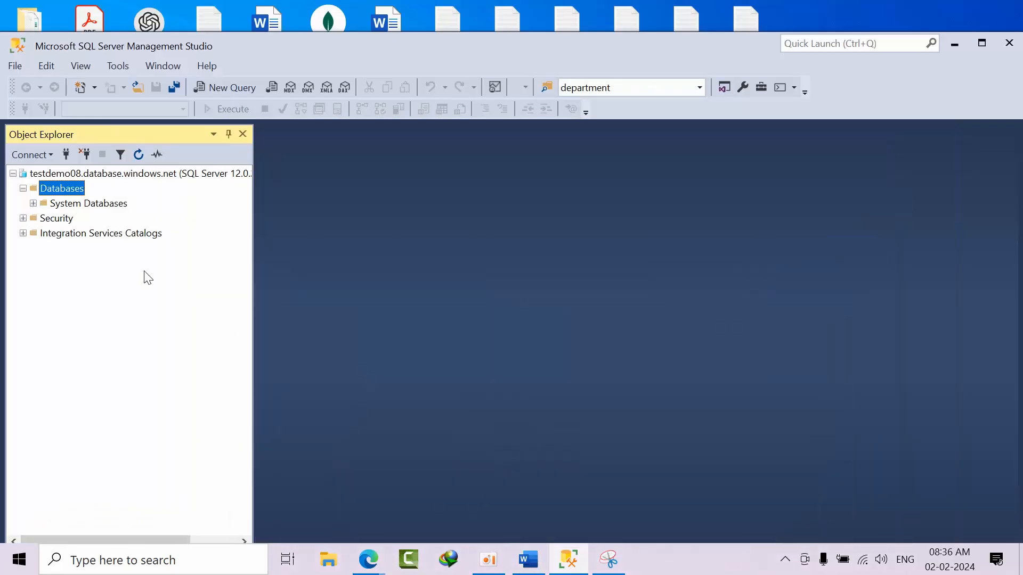
pyautogui.doubleClick(66, 206)
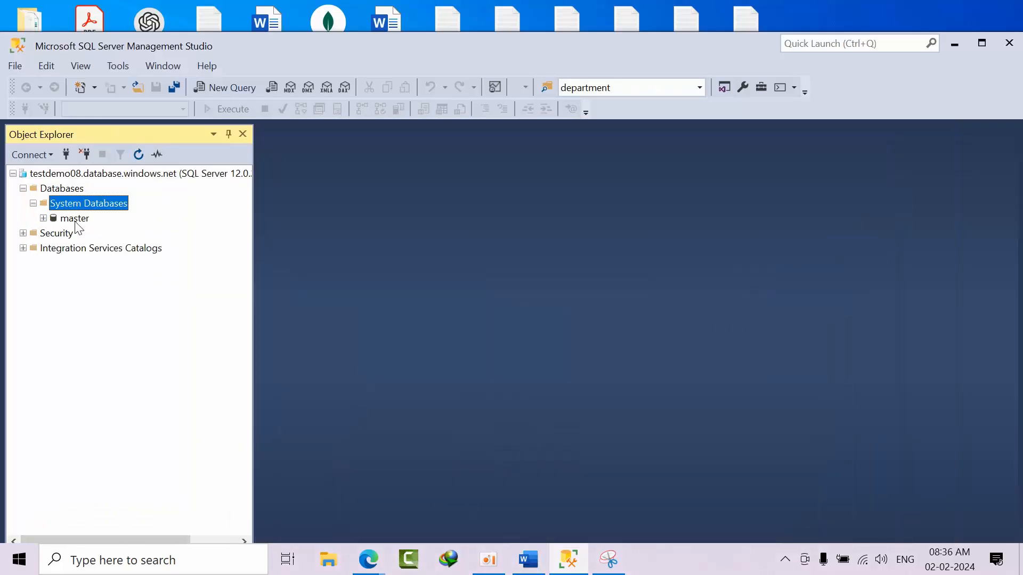
pyautogui.click(75, 219)
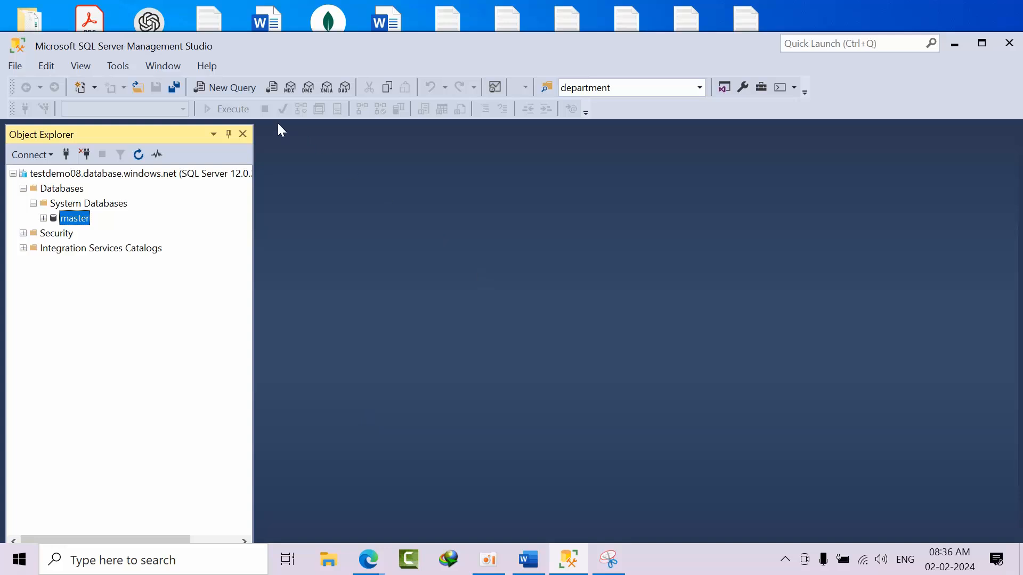
# Step: Connect to local LENOVO\SQL2019 and run 'select * from sys.databases' in a new query
pyautogui.click(71, 155)
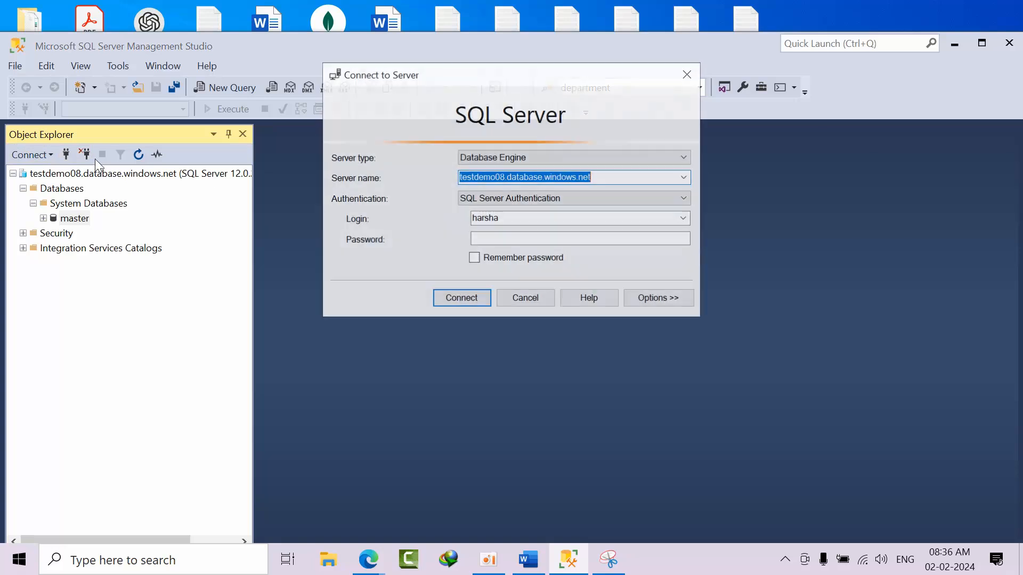
pyautogui.click(684, 177)
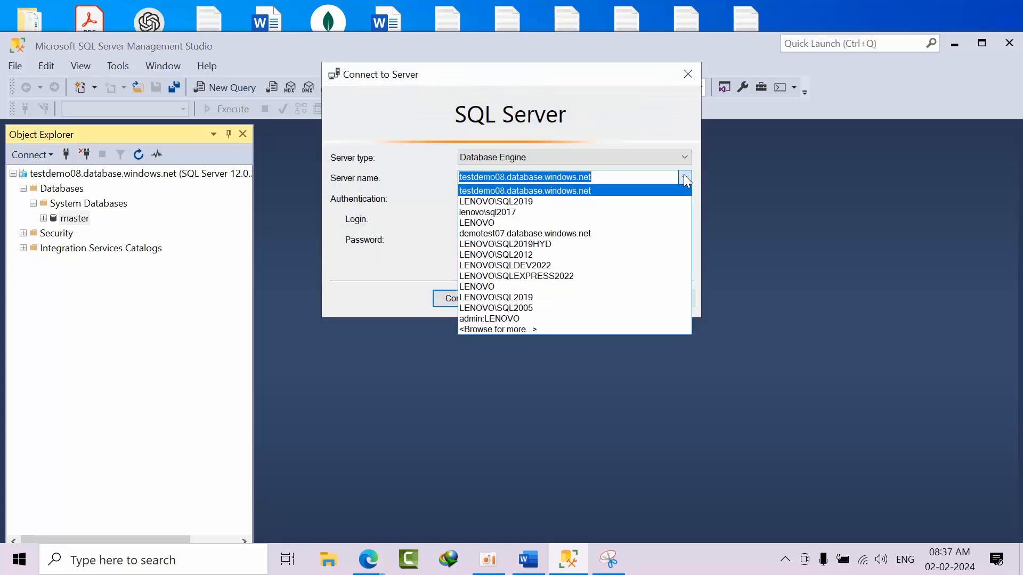
pyautogui.click(545, 202)
pyautogui.click(444, 299)
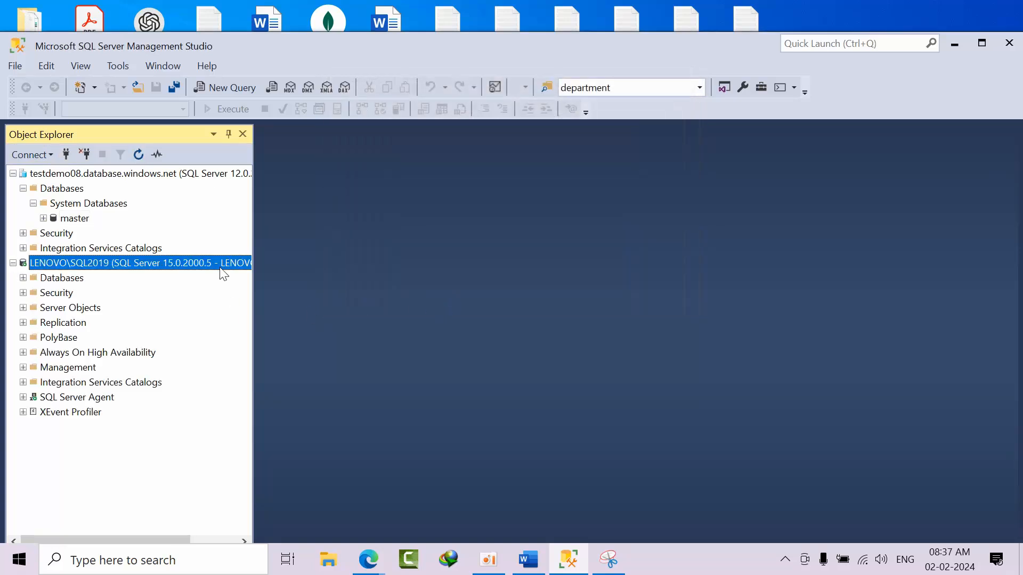
pyautogui.click(226, 88)
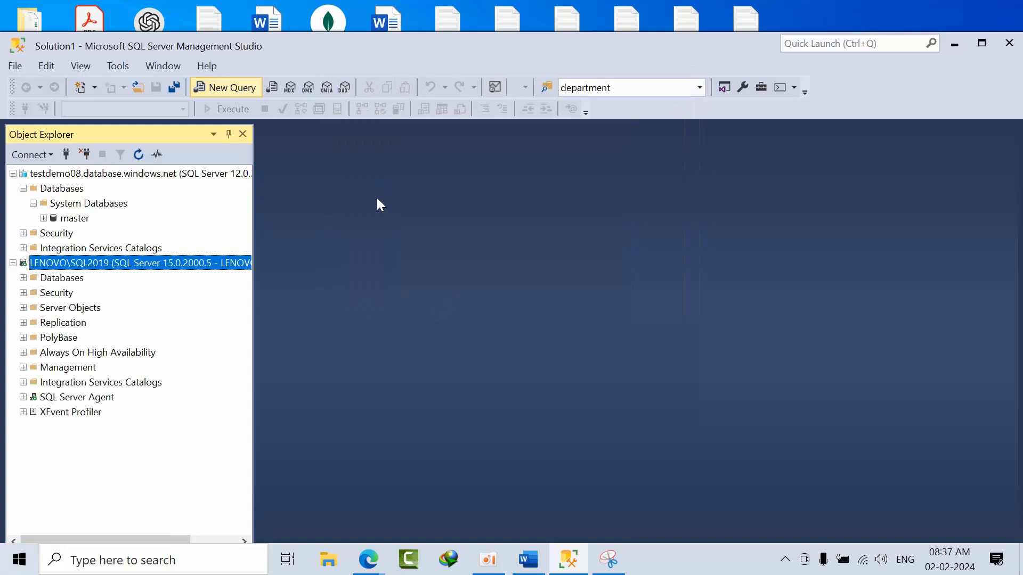
pyautogui.write('select * ')
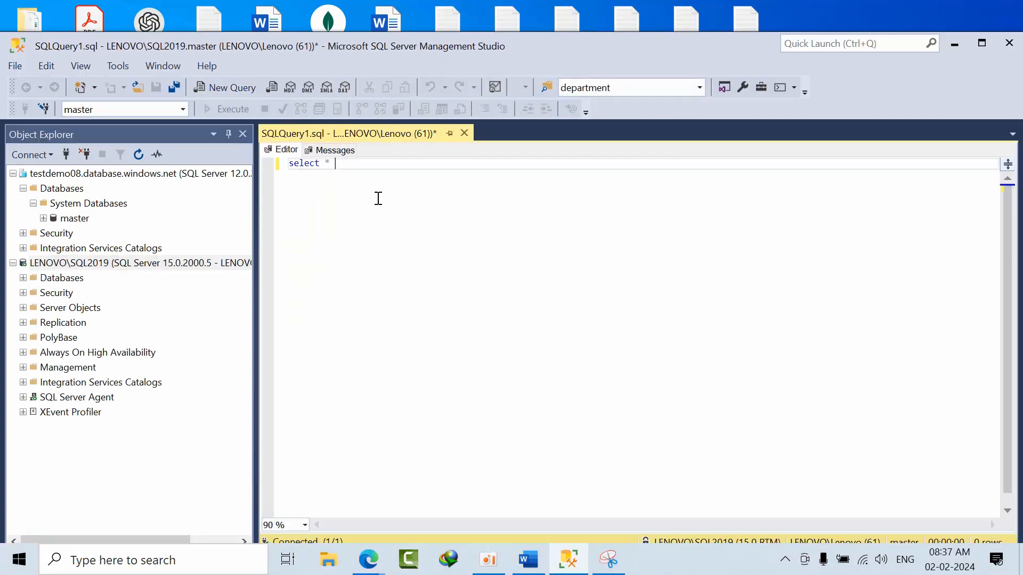
pyautogui.write('from sys.databases')
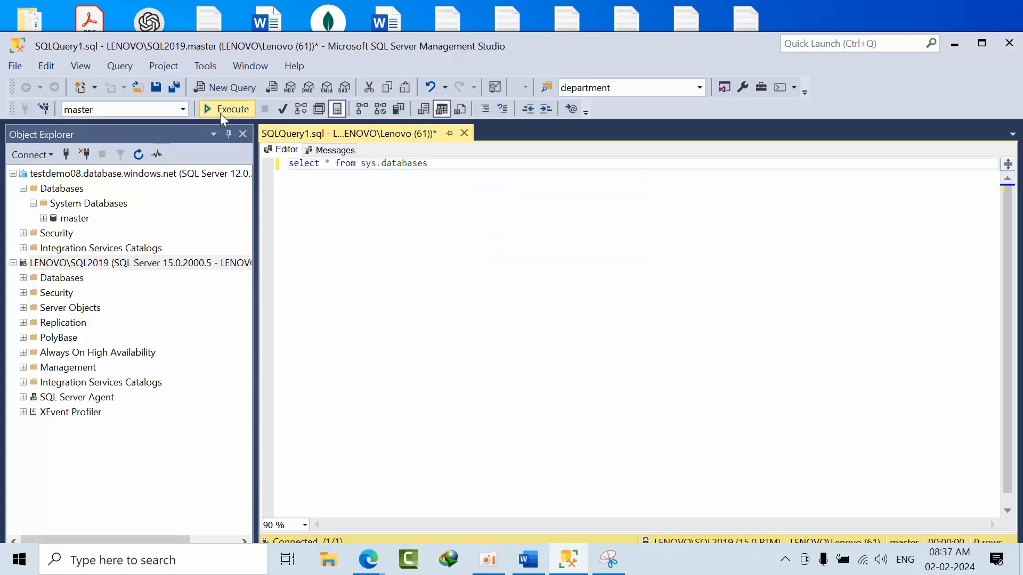
pyautogui.click(220, 109)
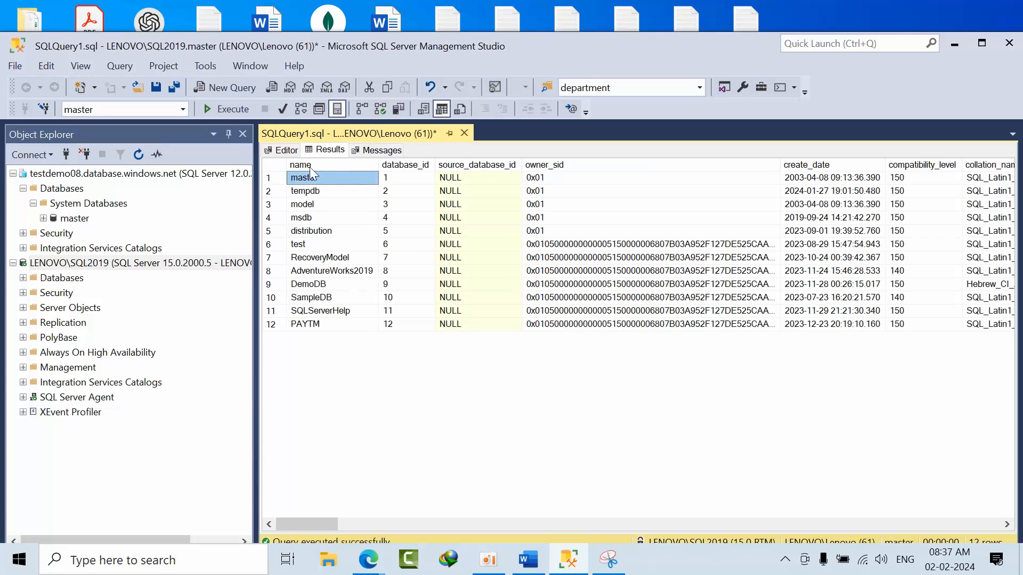
# Step: Select the query text, review the results, and open a new query window on testdemo08
pyautogui.click(285, 154)
pyautogui.moveTo(428, 176); pyautogui.dragTo(299, 185)
pyautogui.hotkey('ctrl', 'c')
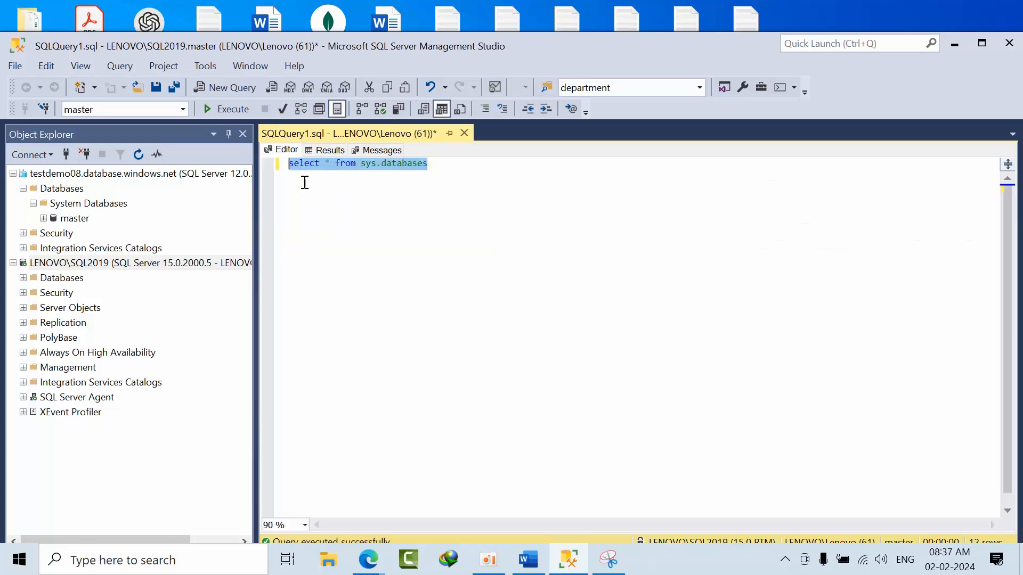
pyautogui.click(330, 151)
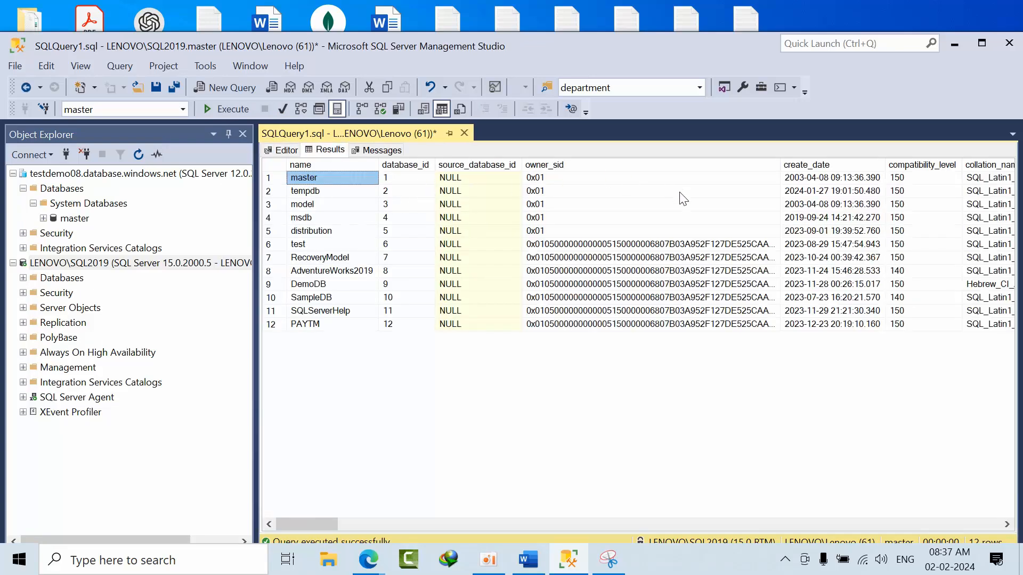
pyautogui.moveTo(319, 524); pyautogui.dragTo(1018, 400)
pyautogui.click(75, 173)
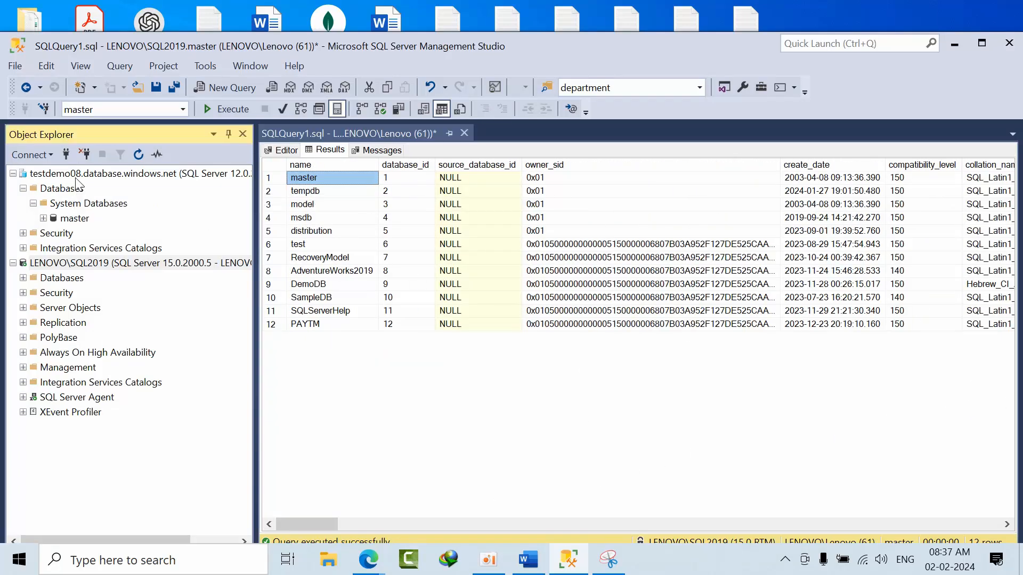
pyautogui.click(227, 92)
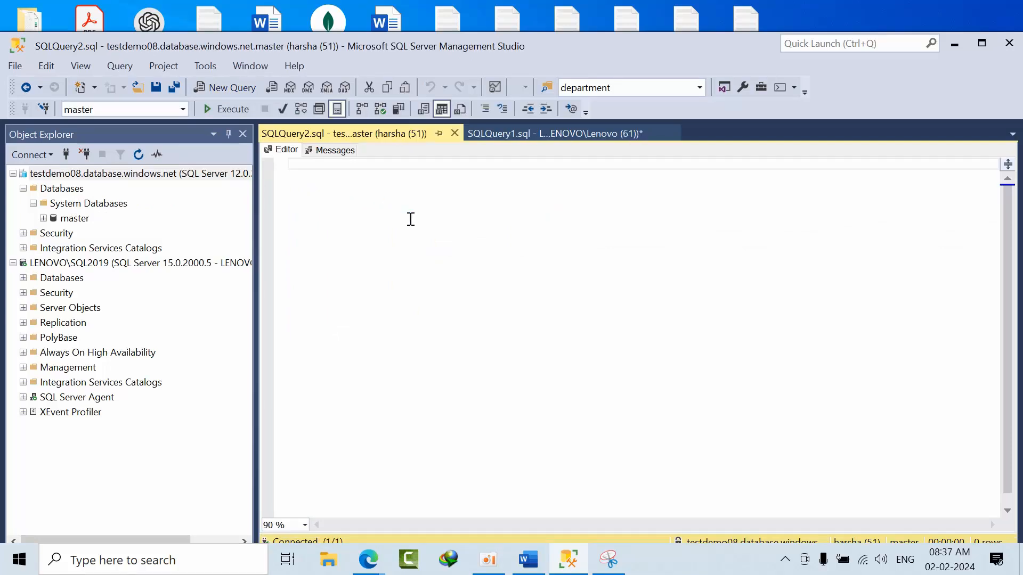
# Step: Run 'select * from sys.databases' in SQLQuery2 on testdemo08, returning only master
pyautogui.hotkey('ctrl', 'v')
pyautogui.click(224, 108)
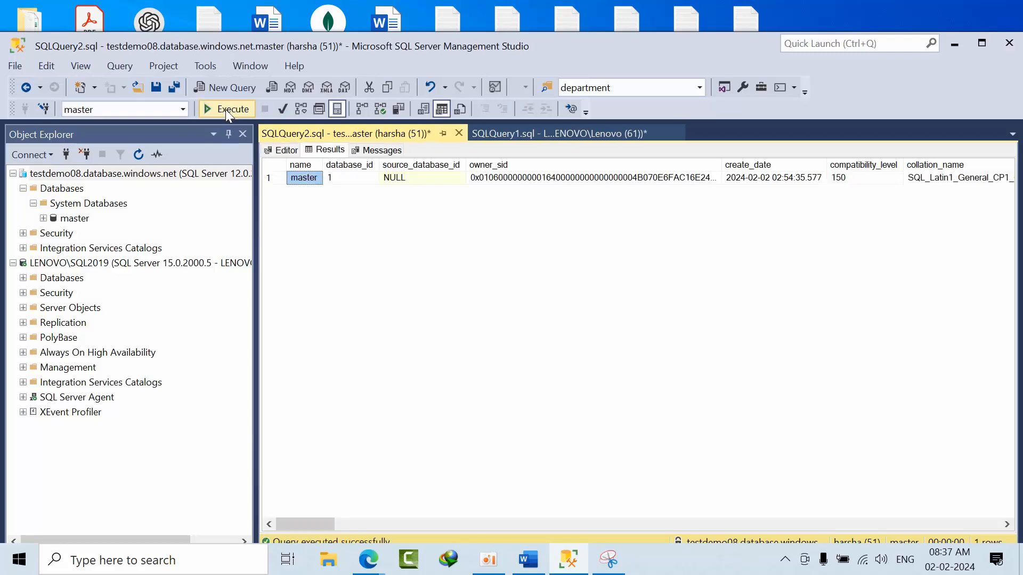
pyautogui.moveTo(306, 523)
pyautogui.mouseDown()
pyautogui.moveTo(1014, 488)
pyautogui.moveTo(705, 513)
pyautogui.moveTo(297, 526)
pyautogui.mouseUp()
# Step: Expand and collapse LENOVO\SQL2019's Databases node, then reselect LENOVO and testdemo08
pyautogui.doubleClick(54, 277)
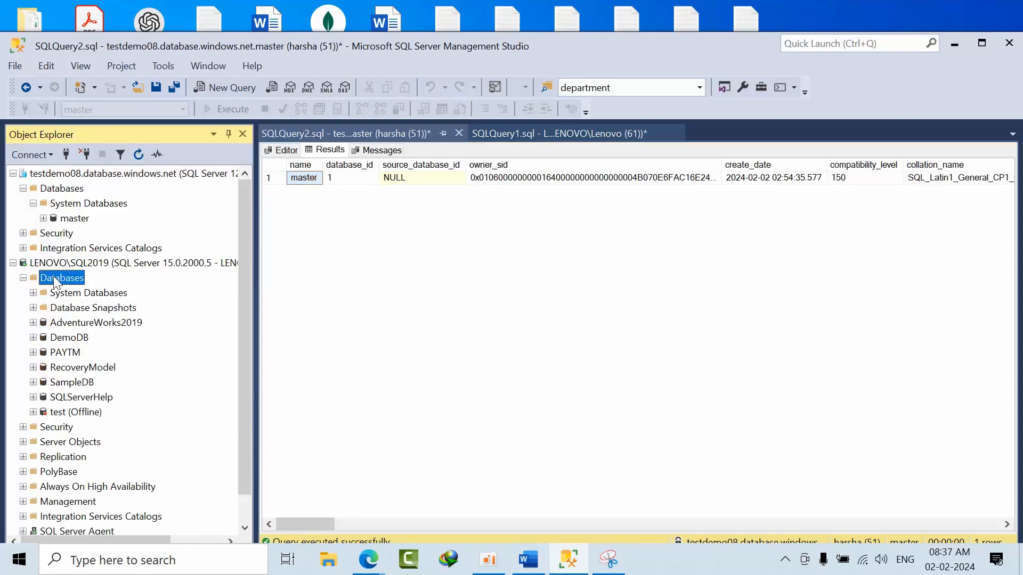
pyautogui.click(23, 277)
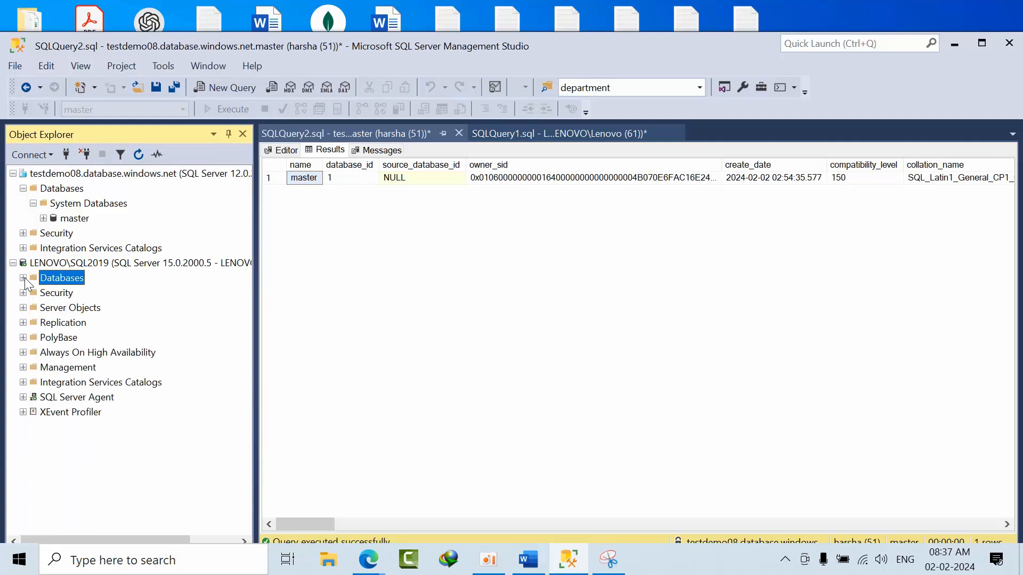
pyautogui.click(78, 262)
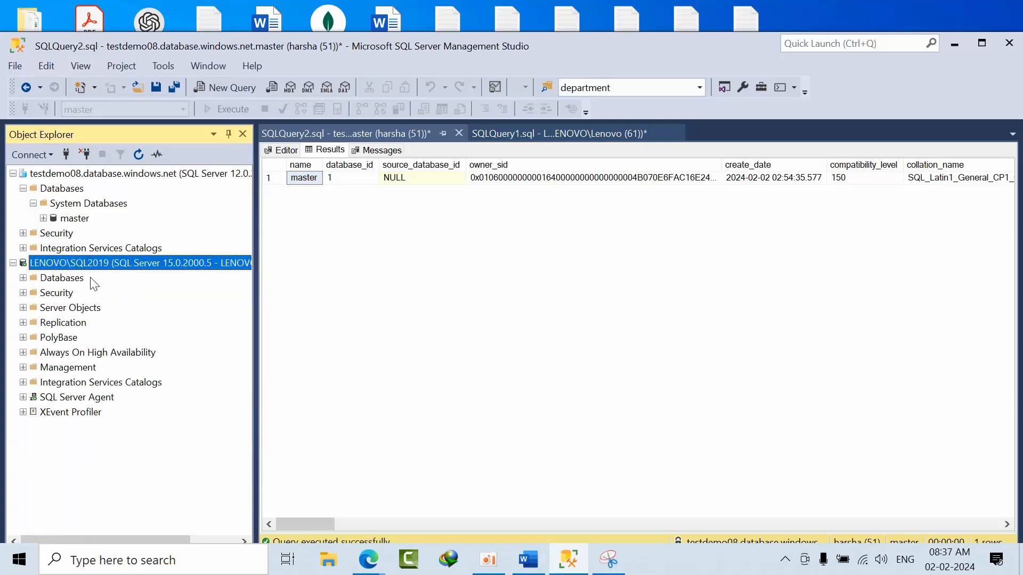
pyautogui.click(61, 173)
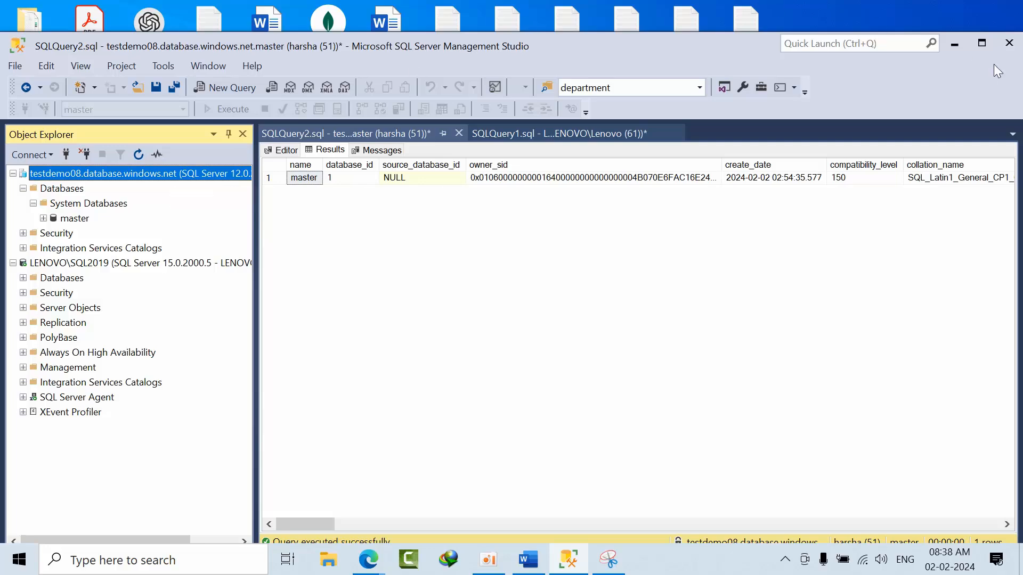
# Step: Minimize SSMS and show testdemo08's Overview page (harsha-RG, East US) in the portal
pyautogui.click(950, 39)
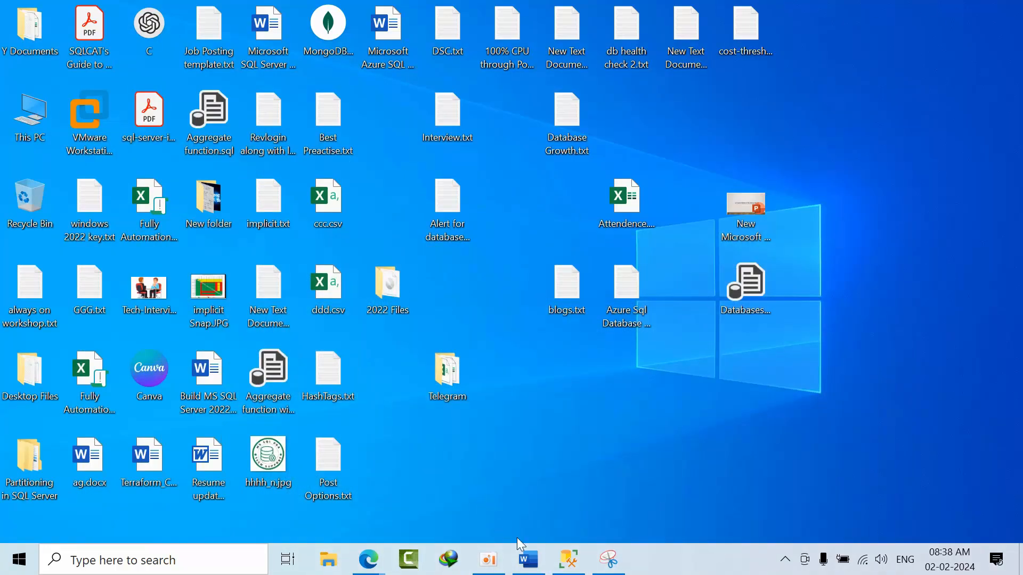
pyautogui.click(529, 560)
pyautogui.click(529, 560)
pyautogui.moveTo(369, 559)
pyautogui.click(296, 480)
pyautogui.scroll(3, 458, 320)
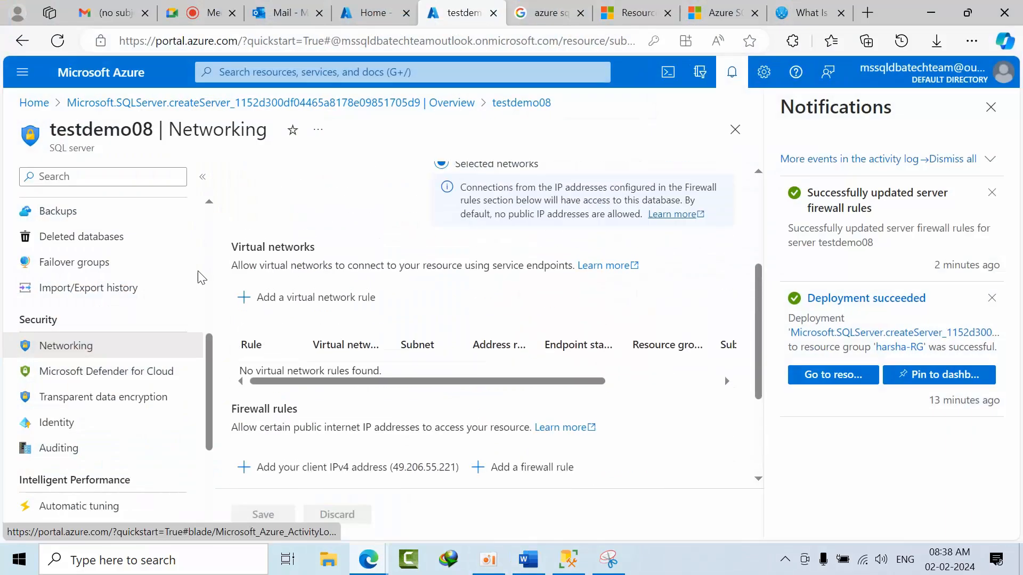
pyautogui.scroll(7, 101, 336)
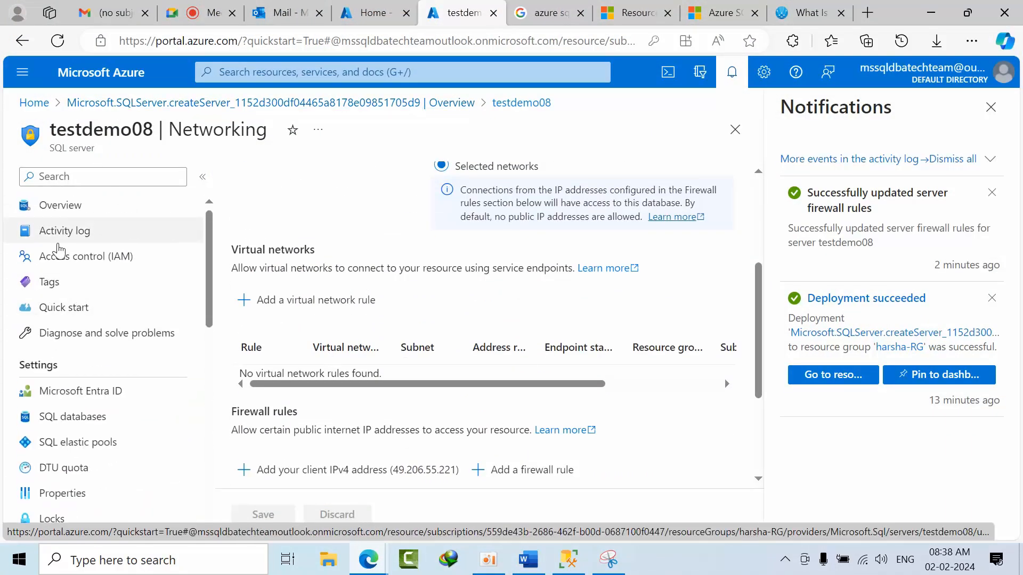
pyautogui.click(51, 216)
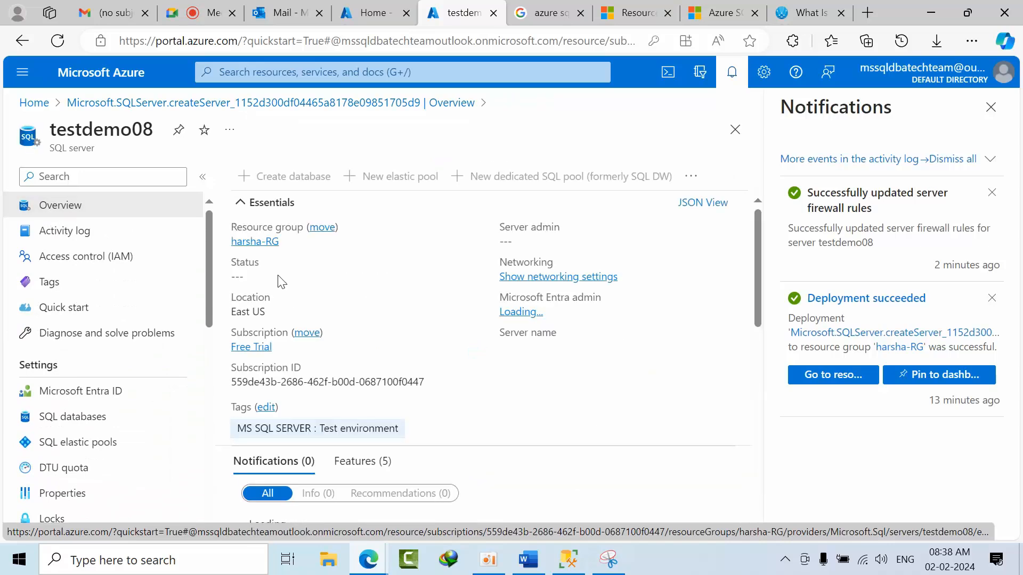
# Step: Start creating a new database on testdemo08 and name it 'test'
pyautogui.click(991, 109)
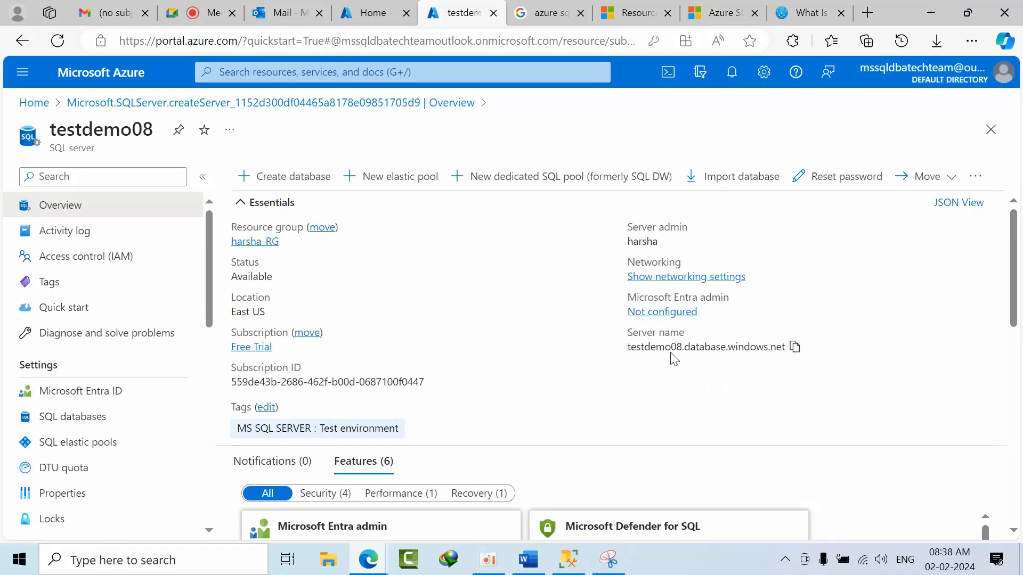
pyautogui.click(278, 181)
pyautogui.scroll(-7, 301, 302)
pyautogui.click(270, 272)
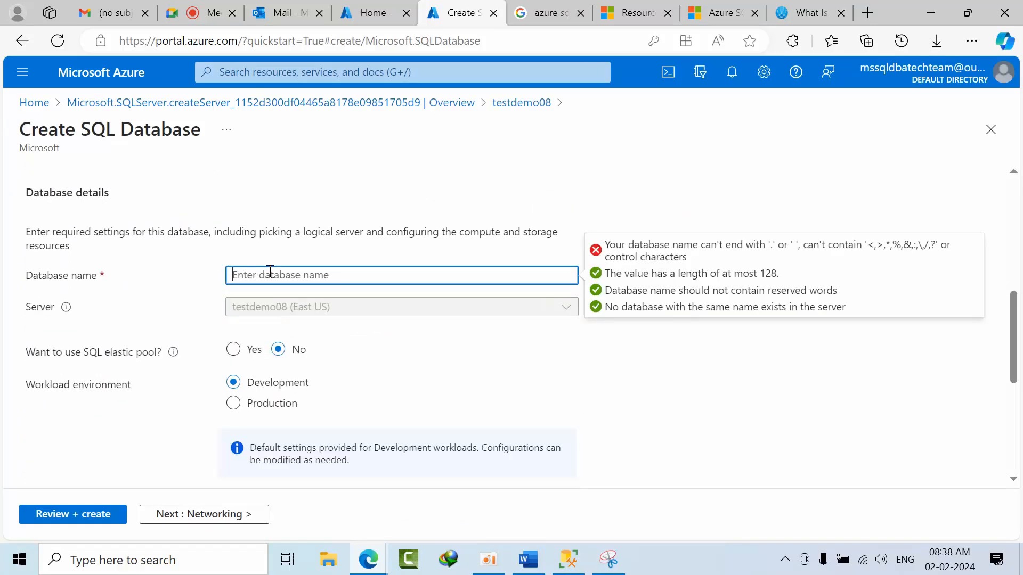
pyautogui.write('test')
# Step: Compare Production and Development workload environments, leaving Development selected
pyautogui.scroll(-7, 69, 349)
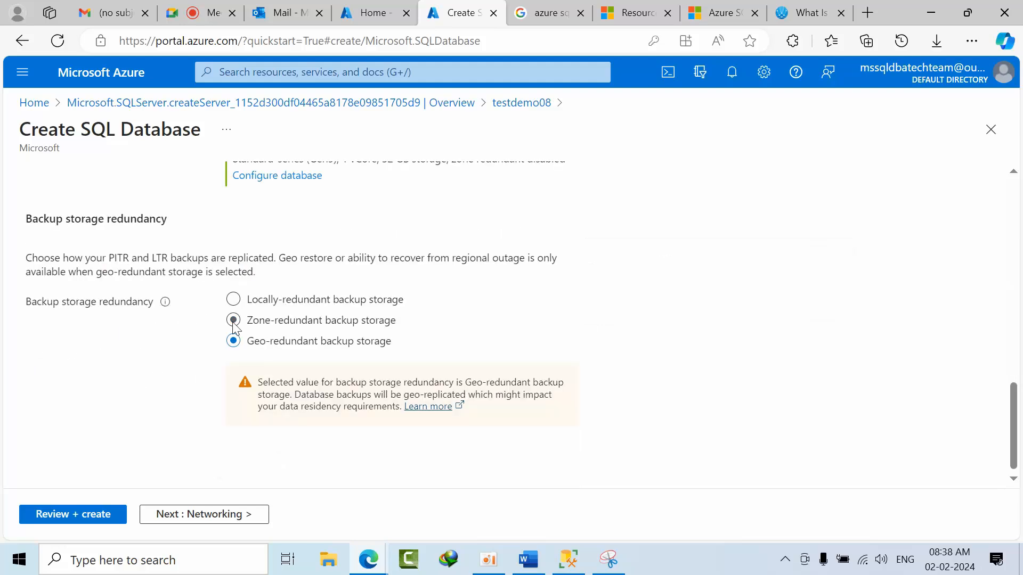
pyautogui.scroll(4, 285, 365)
pyautogui.scroll(3, 272, 343)
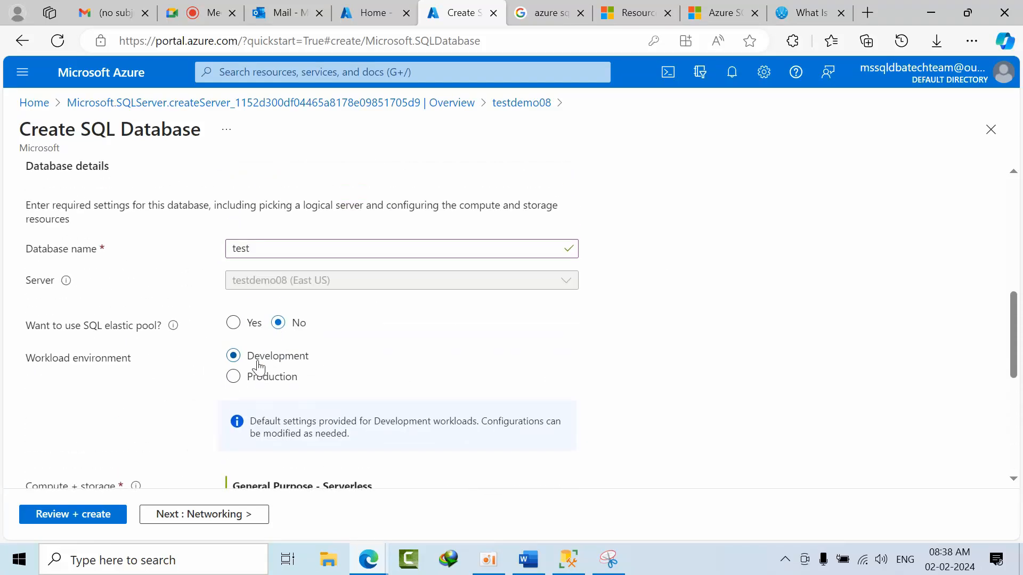
pyautogui.moveTo(23, 353); pyautogui.dragTo(149, 383)
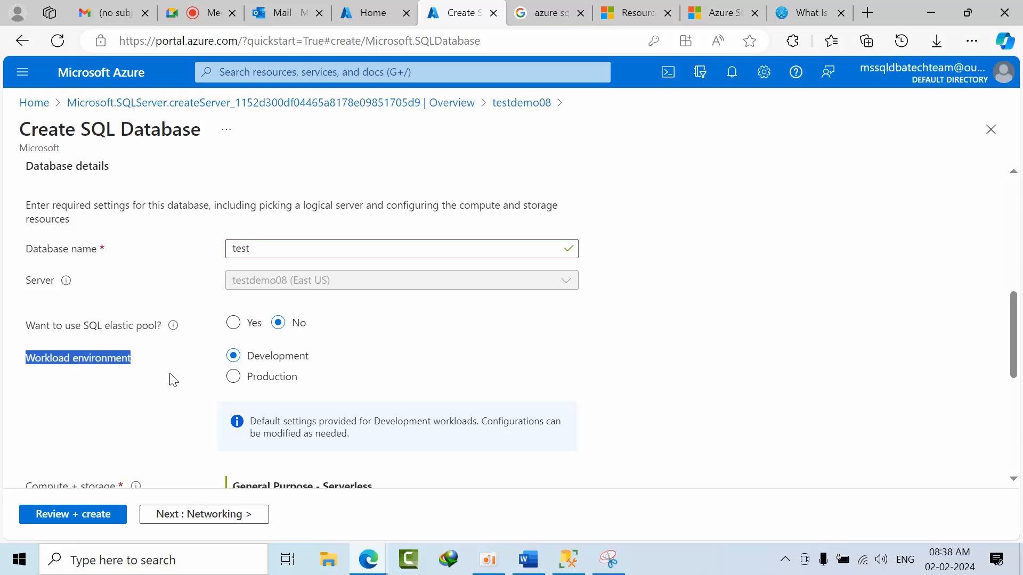
pyautogui.scroll(-2, 174, 380)
pyautogui.click(234, 278)
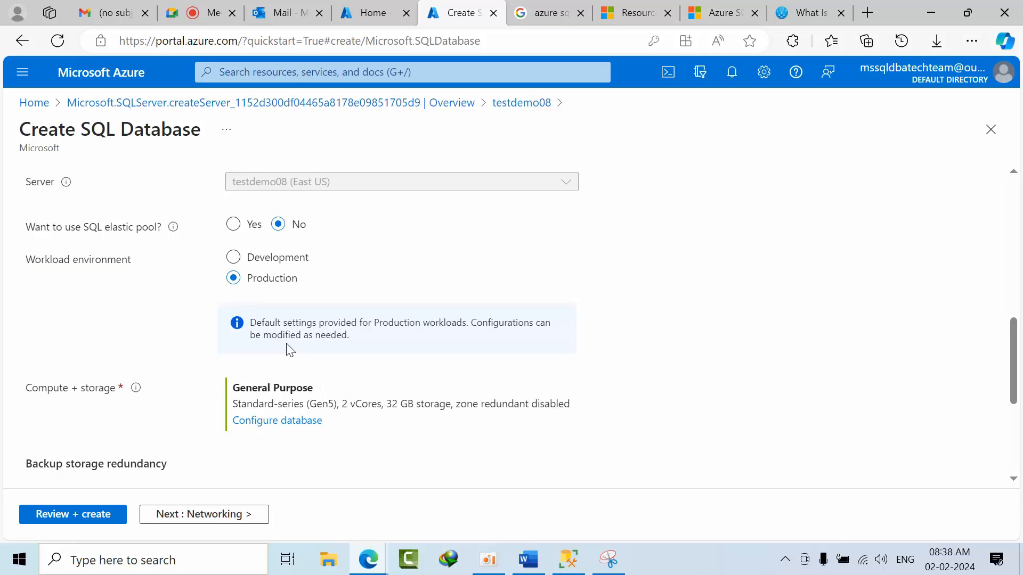
pyautogui.click(235, 261)
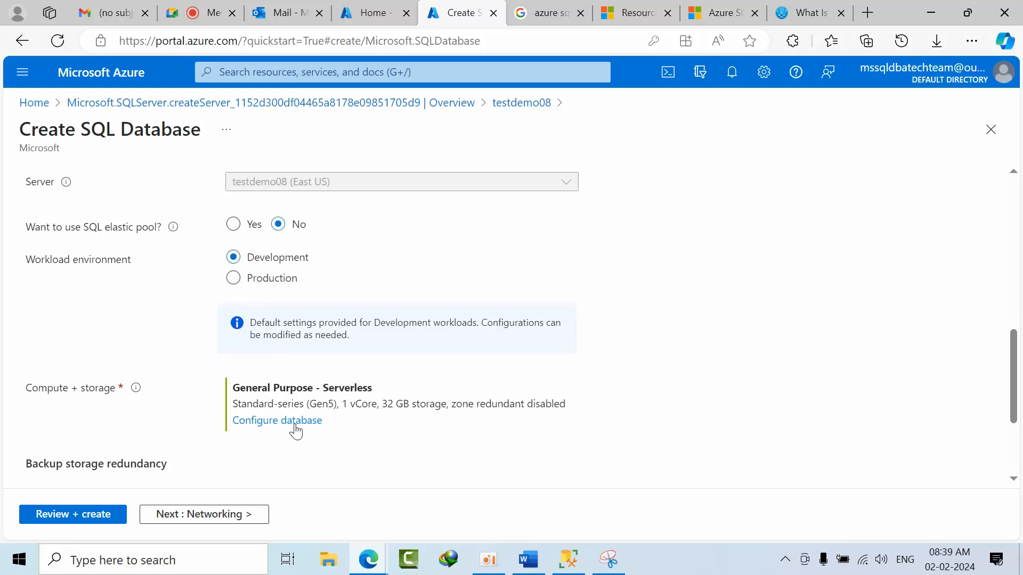
pyautogui.click(235, 278)
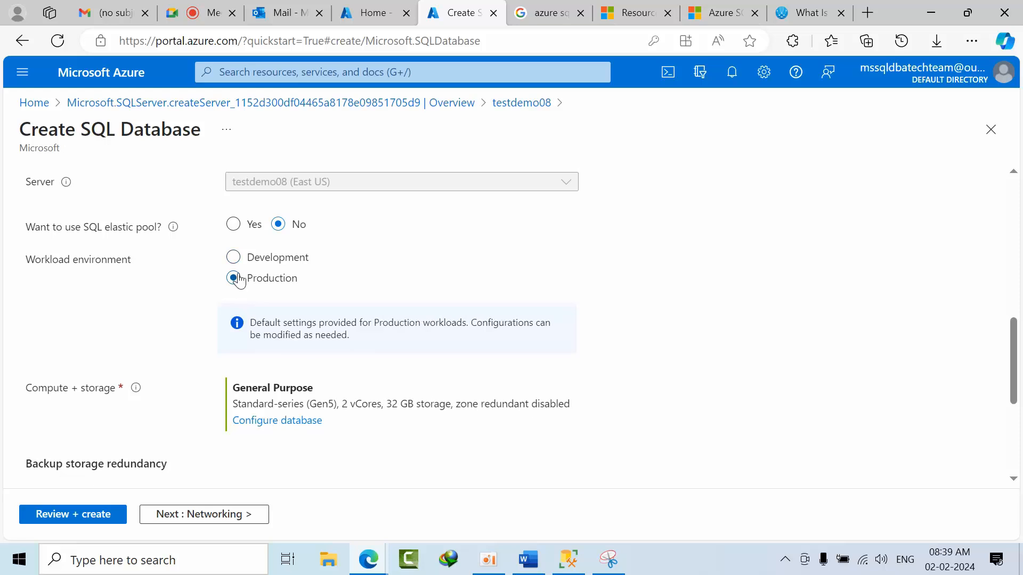
pyautogui.click(235, 258)
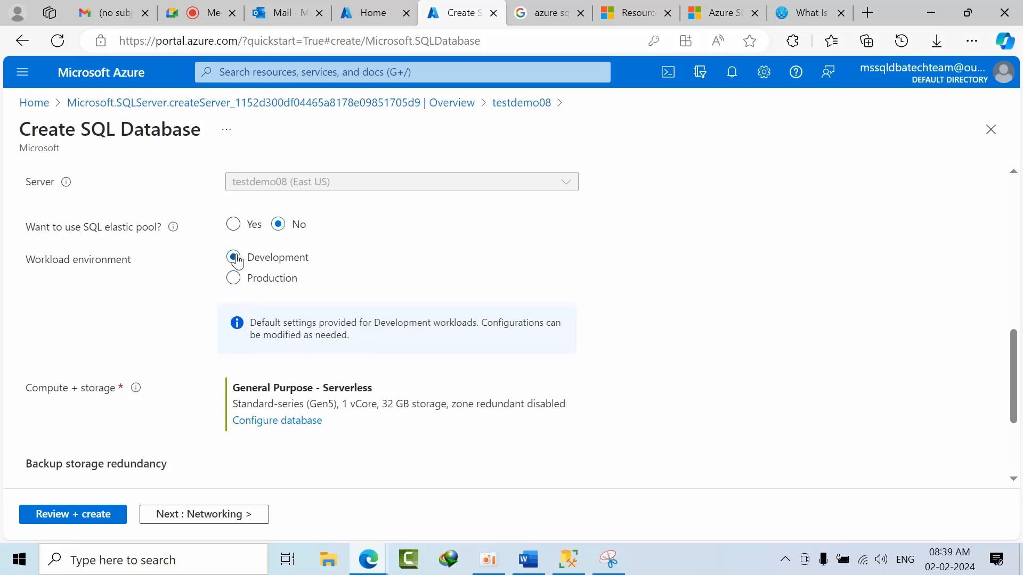
# Step: Open the Compute + storage configuration, showing General Purpose Serverless defaults
pyautogui.scroll(-2, 299, 426)
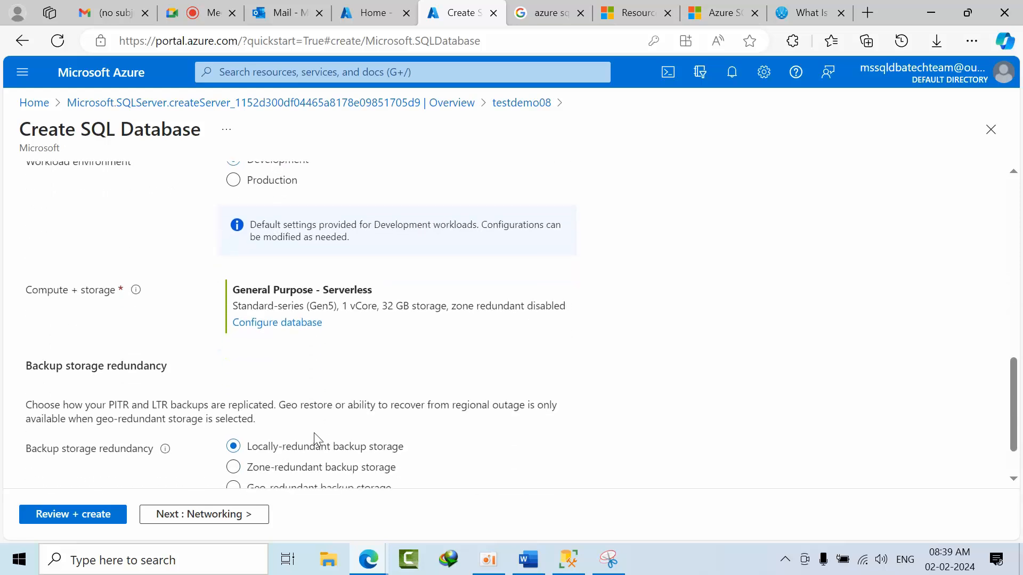
pyautogui.click(277, 323)
pyautogui.scroll(-2, 282, 335)
pyautogui.scroll(-1, 282, 345)
pyautogui.scroll(3, 291, 362)
# Step: Choose the Basic service tier and review its 5 DTU setting
pyautogui.click(297, 355)
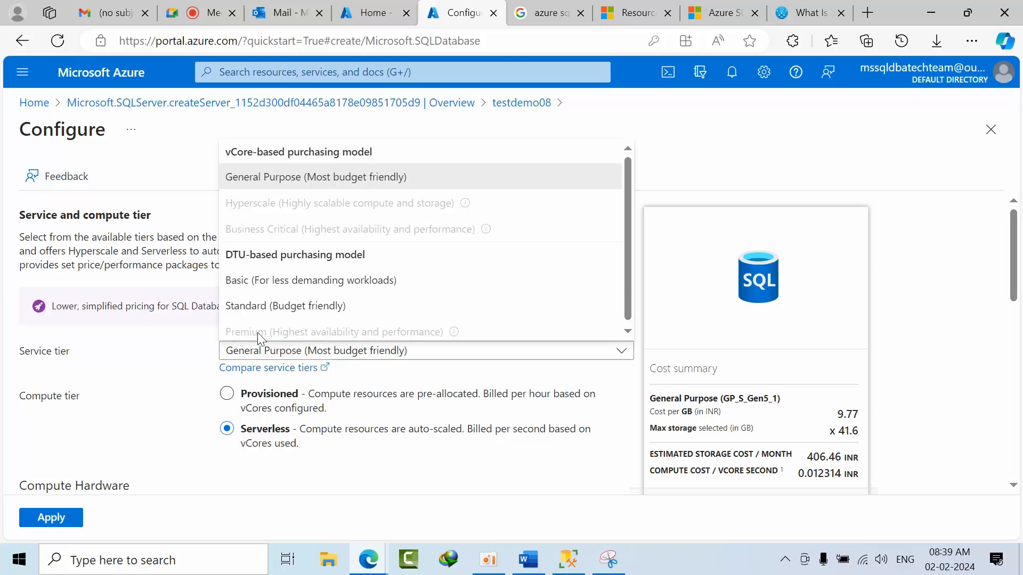
pyautogui.moveTo(456, 337)
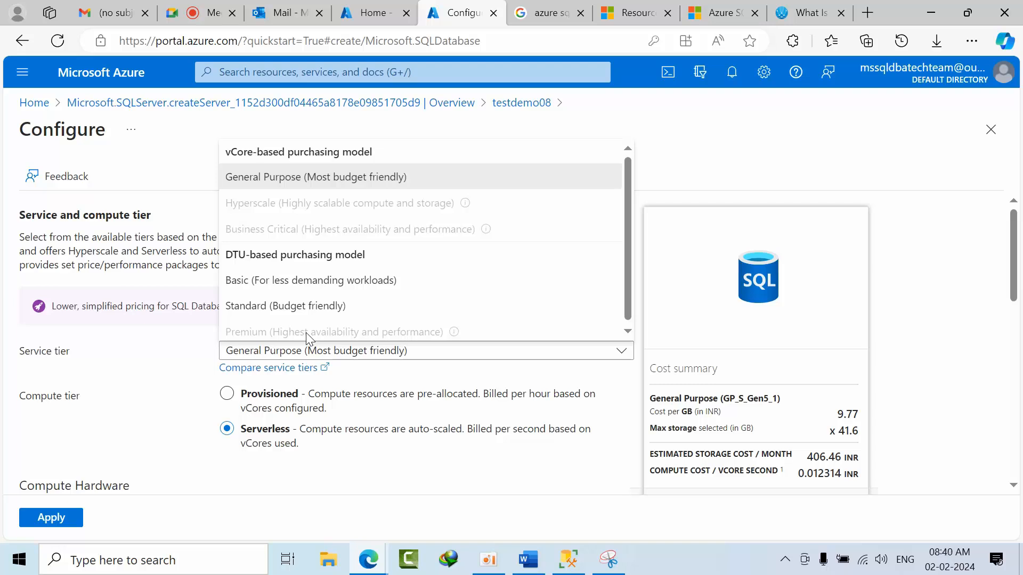
pyautogui.click(281, 288)
pyautogui.scroll(-1, 320, 325)
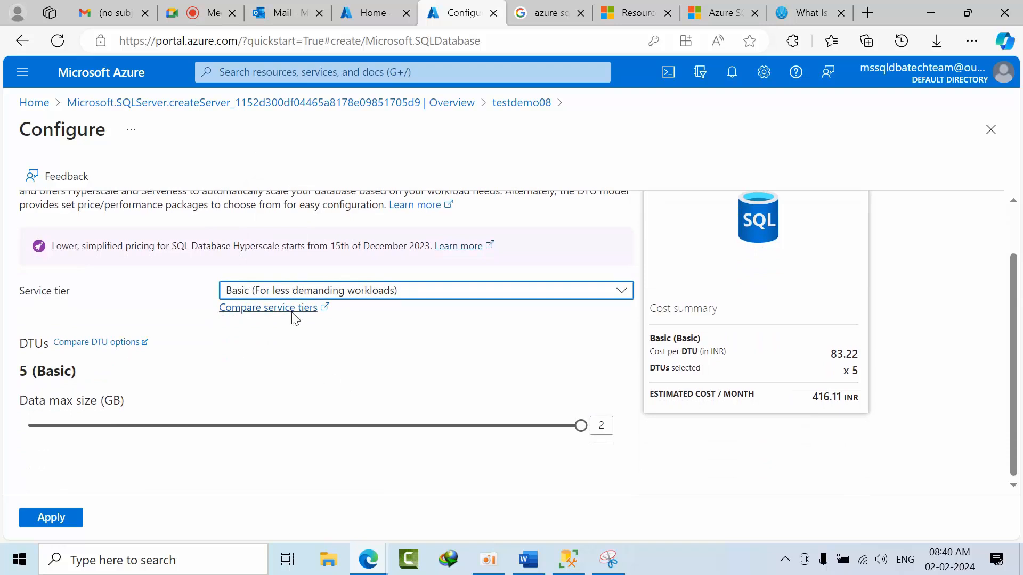
pyautogui.moveTo(21, 372); pyautogui.dragTo(101, 374)
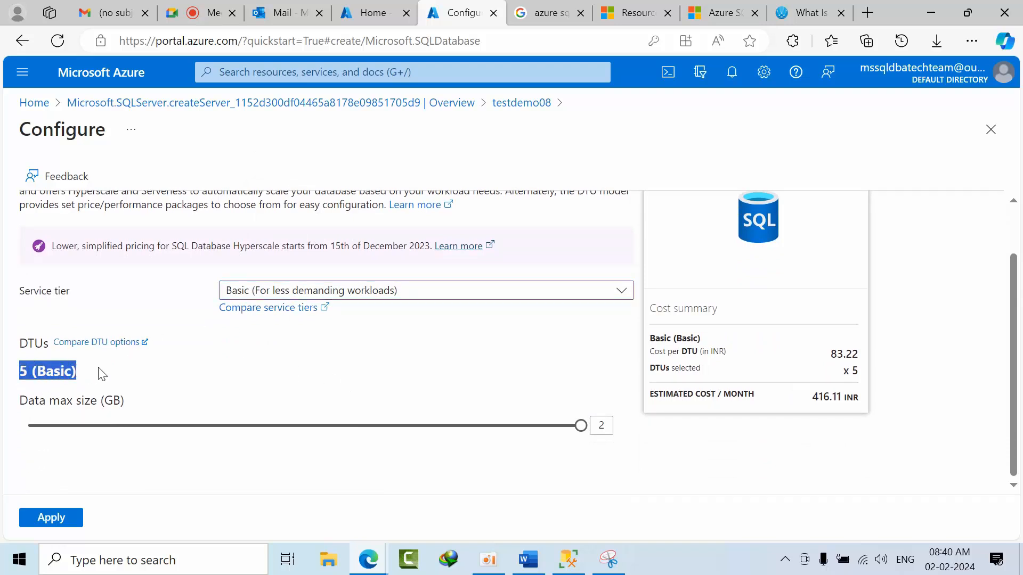
pyautogui.click(54, 400)
pyautogui.moveTo(21, 346); pyautogui.dragTo(50, 345)
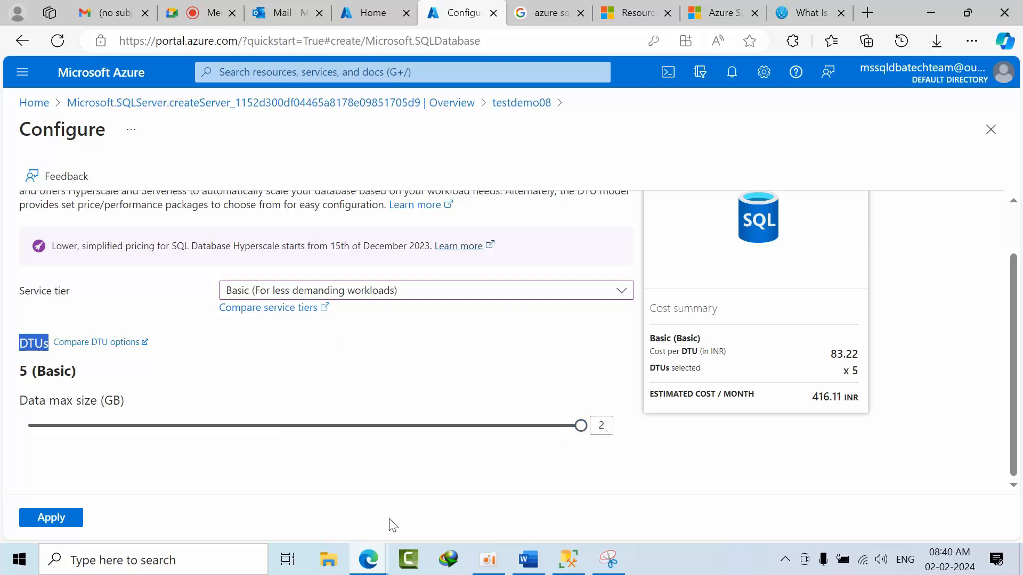
# Step: Try the Standard tier with DTUs raised to 100 and data max size to 1024 GB
pyautogui.click(398, 294)
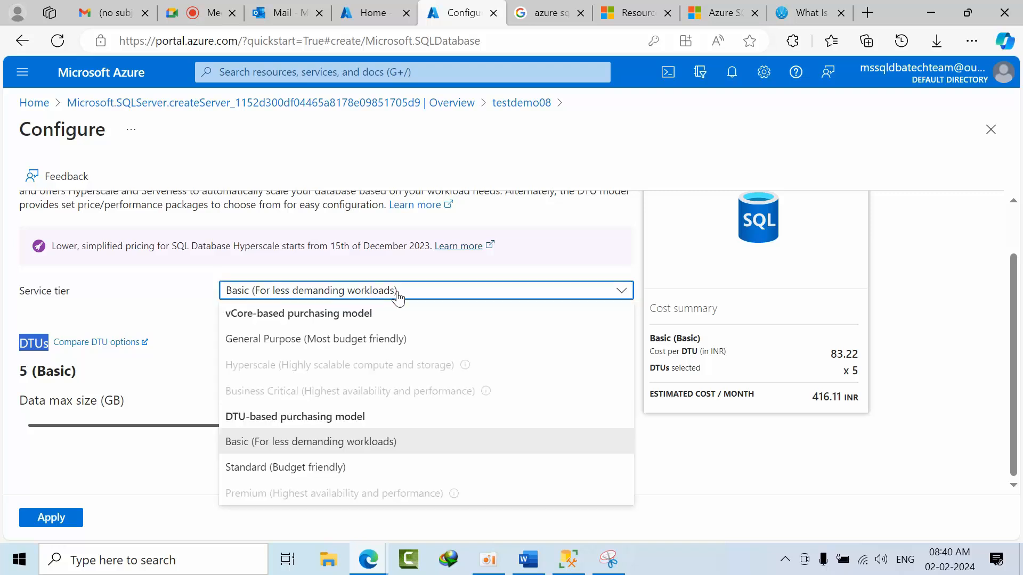
pyautogui.click(314, 449)
pyautogui.press('Down')
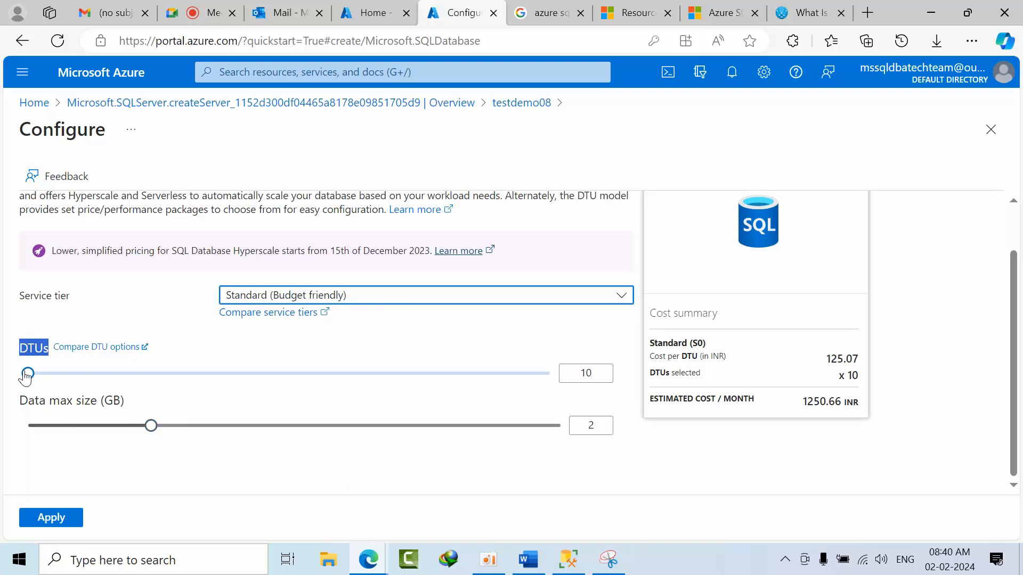
pyautogui.click(153, 426)
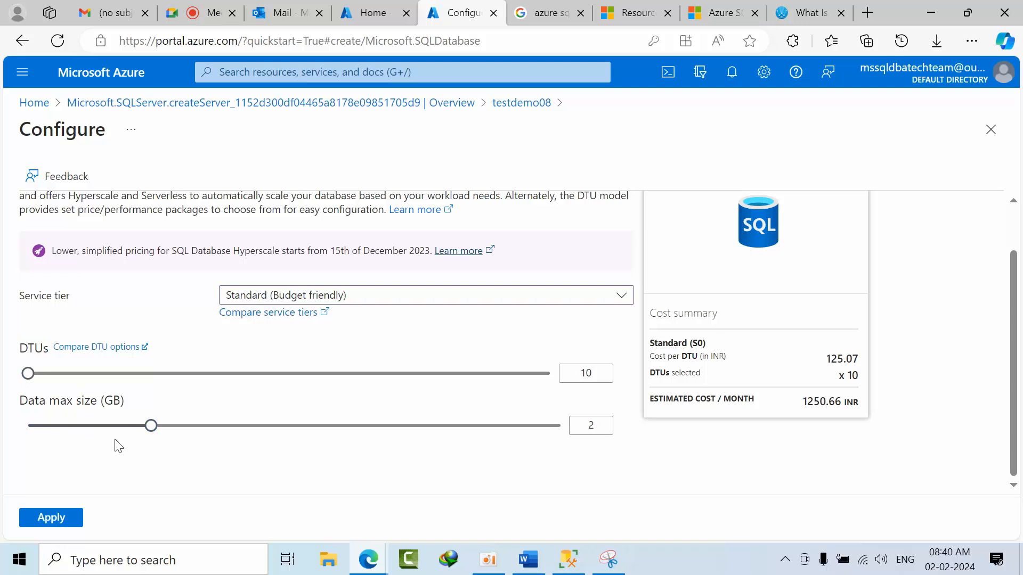
pyautogui.moveTo(154, 426); pyautogui.dragTo(696, 426)
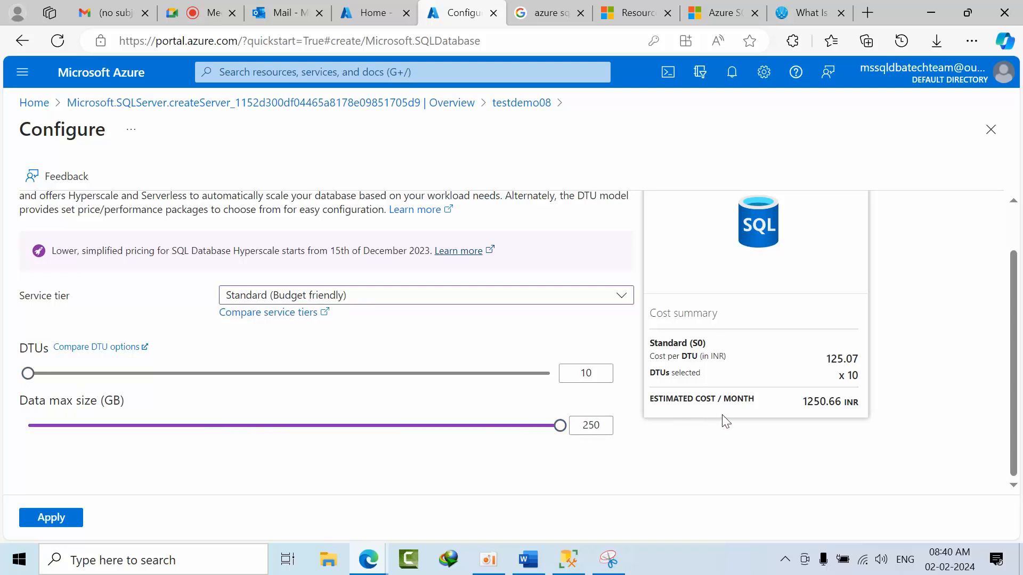
pyautogui.click(592, 372)
pyautogui.click(28, 374)
pyautogui.moveTo(29, 374); pyautogui.dragTo(218, 373)
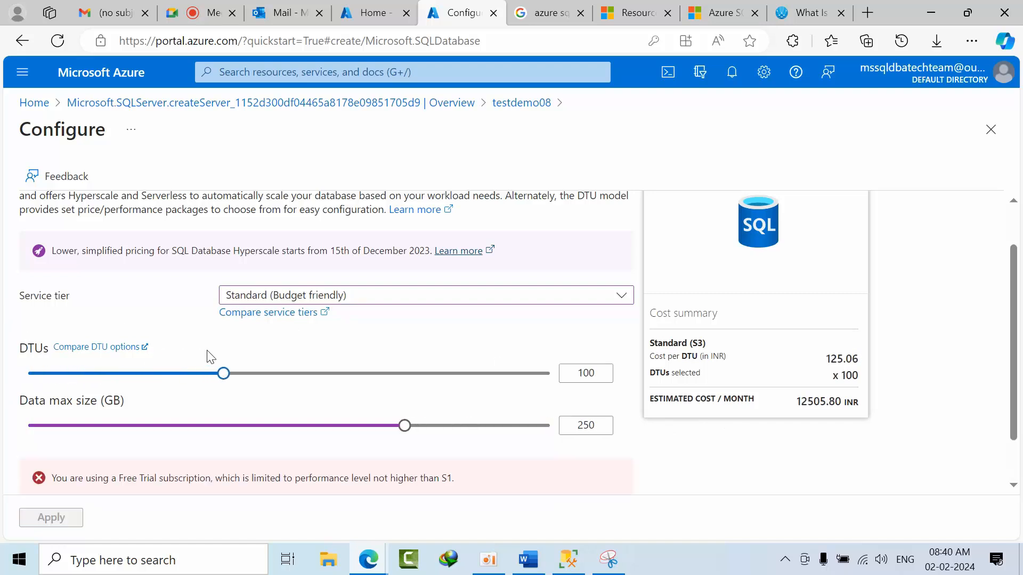
pyautogui.moveTo(405, 425); pyautogui.dragTo(580, 426)
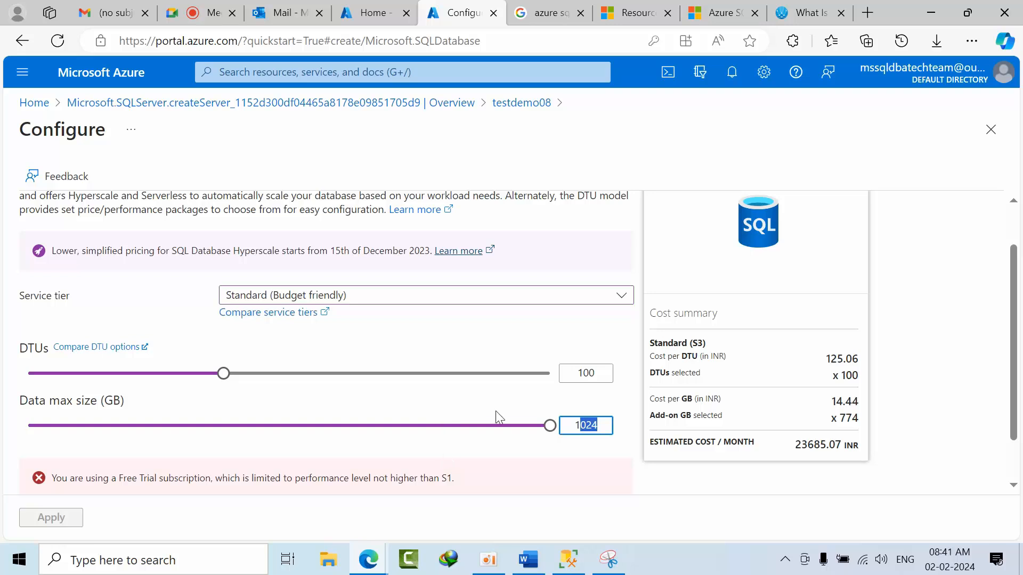
# Step: Compare the estimated monthly cost, then return to Basic and apply it
pyautogui.moveTo(793, 446); pyautogui.dragTo(863, 450)
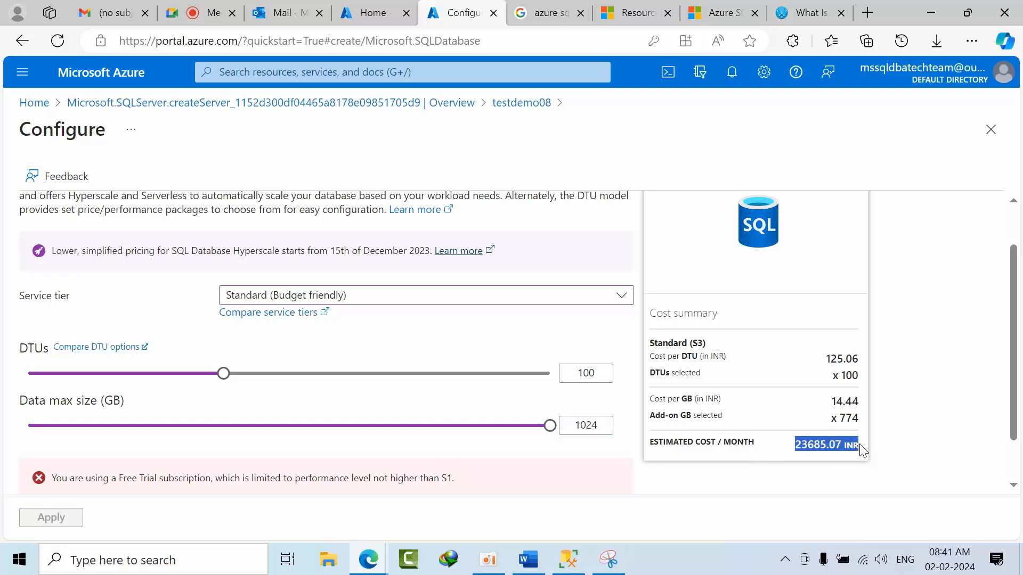
pyautogui.click(248, 298)
pyautogui.click(272, 451)
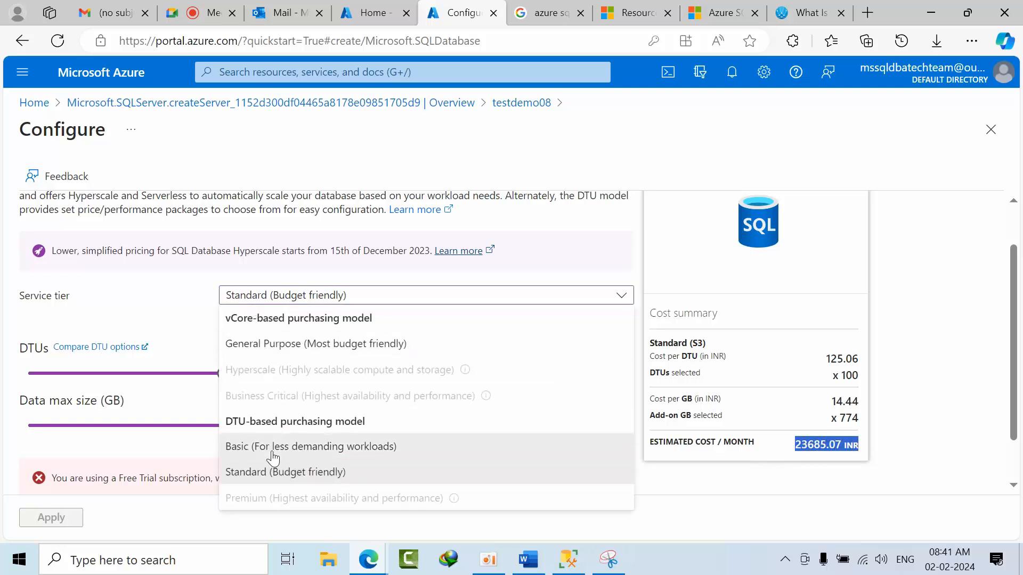
pyautogui.click(44, 527)
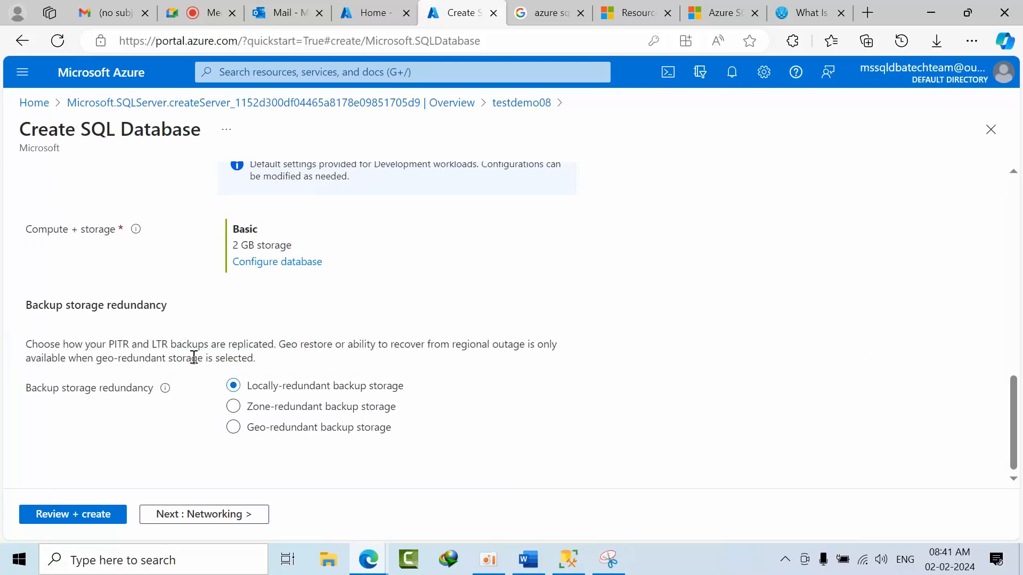
pyautogui.moveTo(33, 306); pyautogui.dragTo(182, 317)
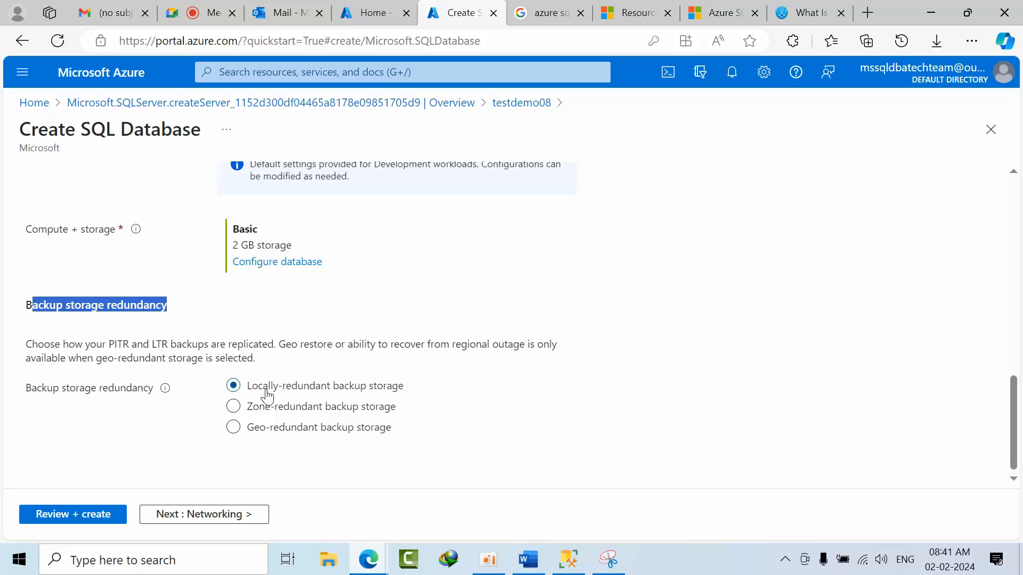
pyautogui.click(233, 407)
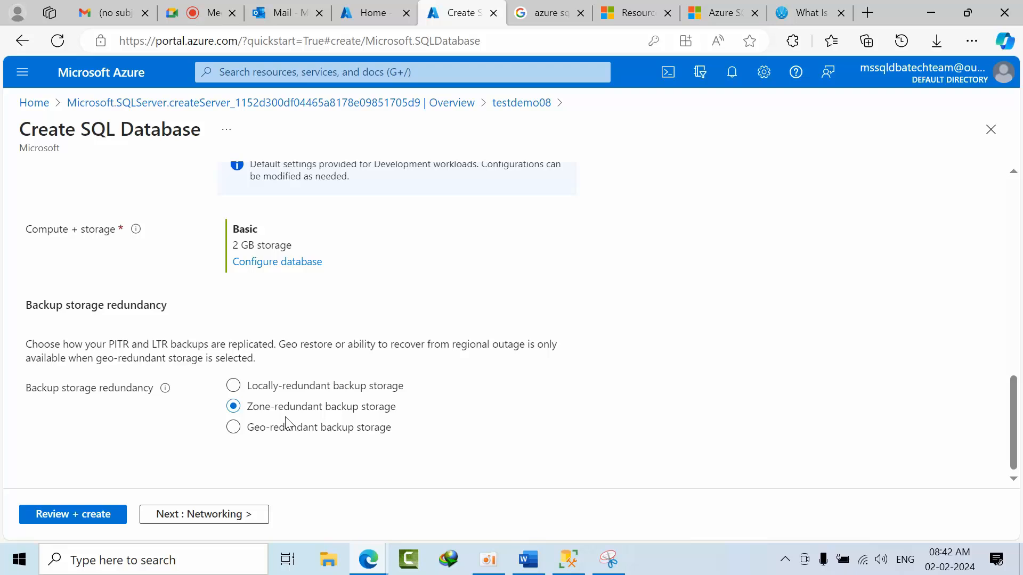
pyautogui.click(234, 429)
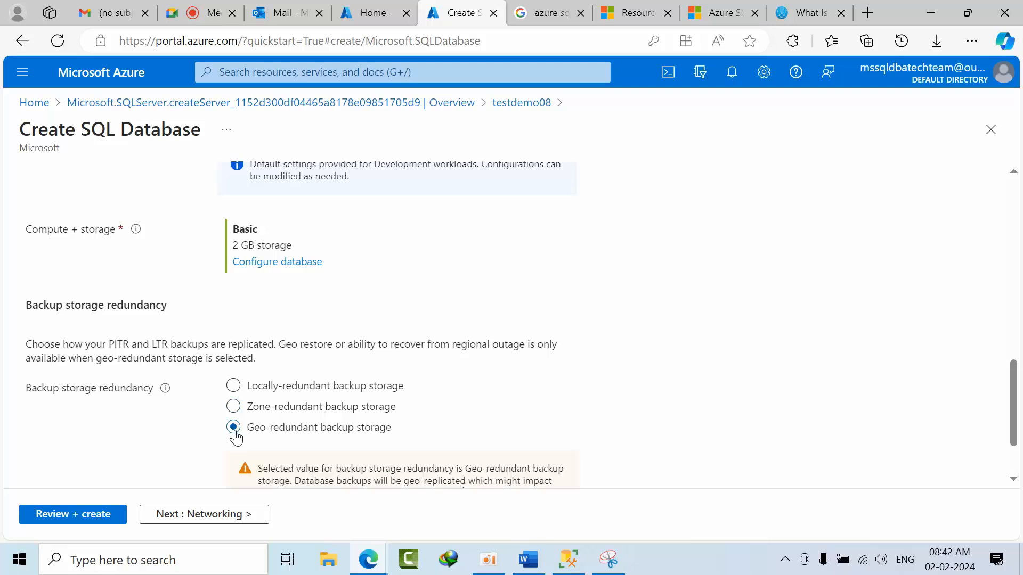
pyautogui.scroll(-1, 237, 445)
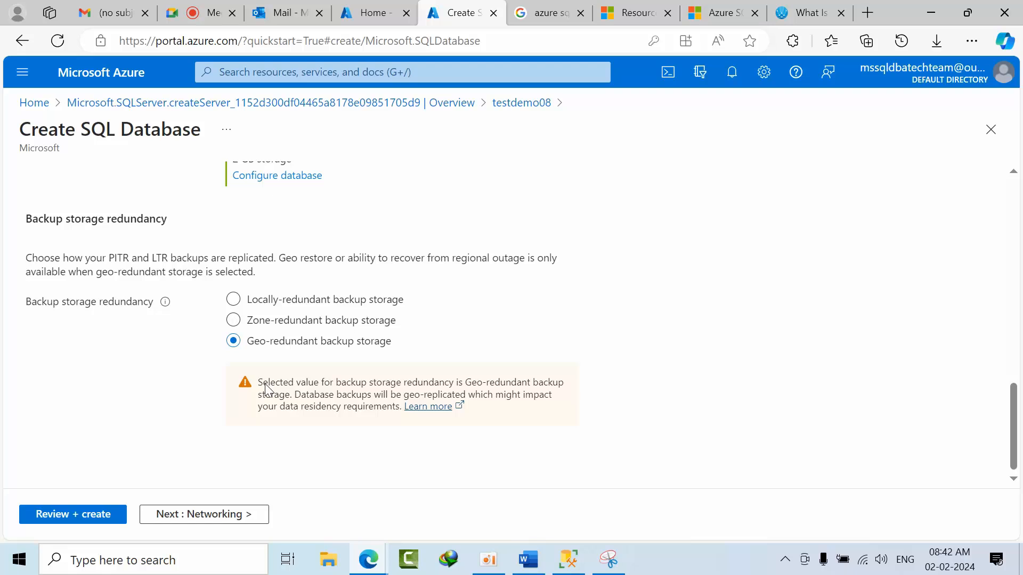
pyautogui.click(233, 300)
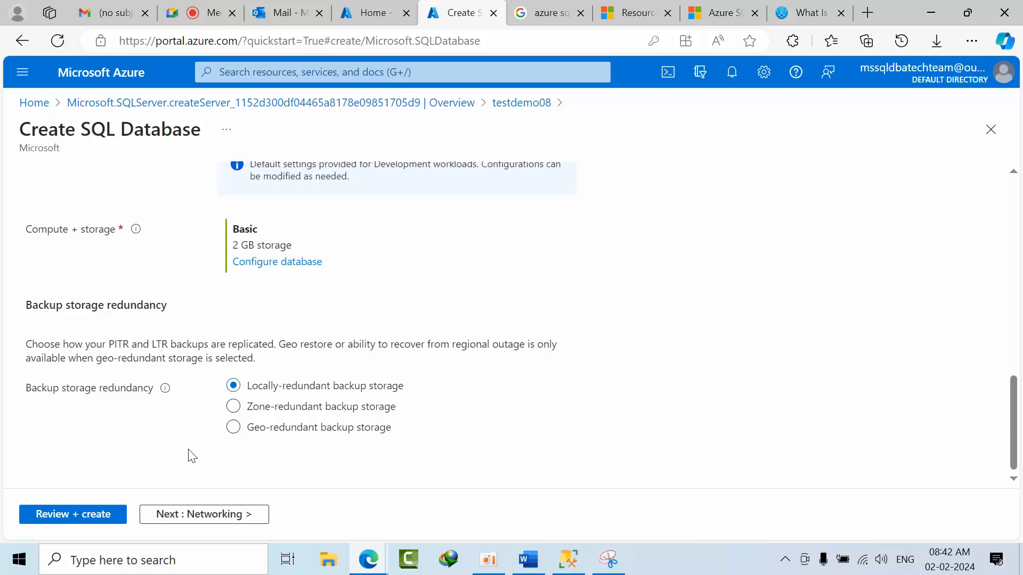
# Step: Move to Networking, leaving the client IP and connection policy settings at their defaults
pyautogui.click(208, 515)
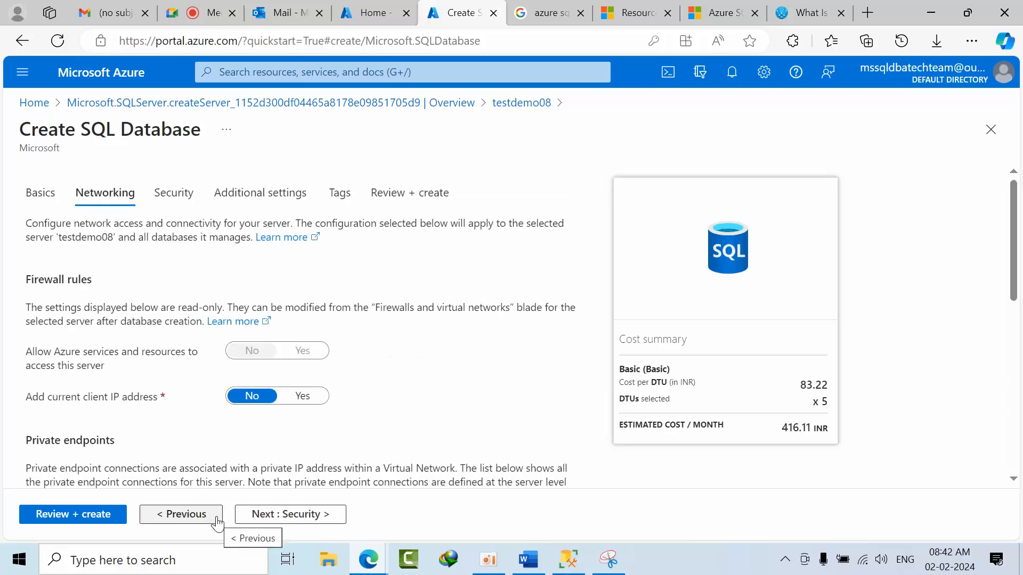
pyautogui.scroll(-2, 245, 384)
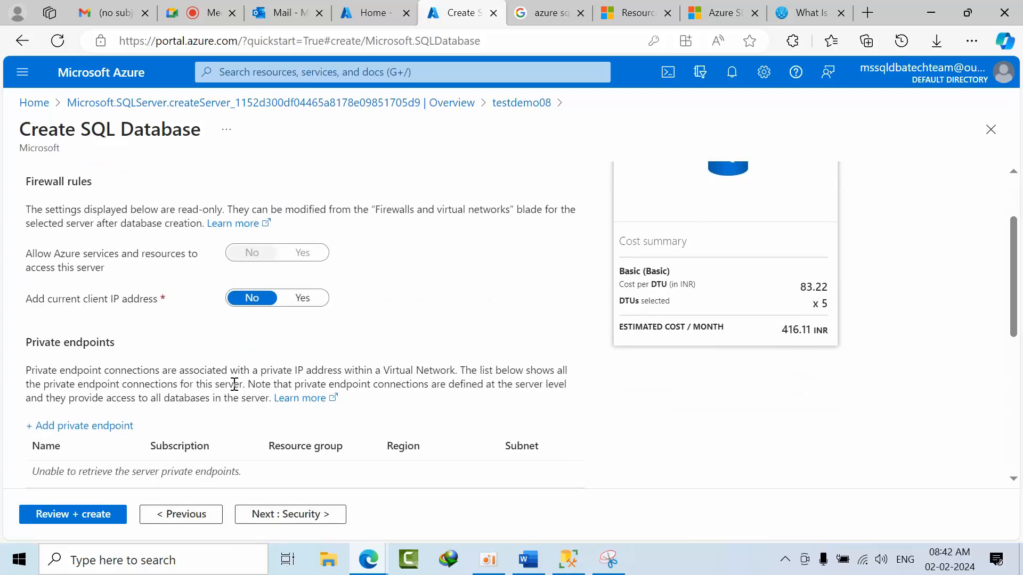
pyautogui.scroll(-1, 243, 274)
pyautogui.click(291, 253)
pyautogui.click(251, 249)
pyautogui.scroll(-6, 249, 383)
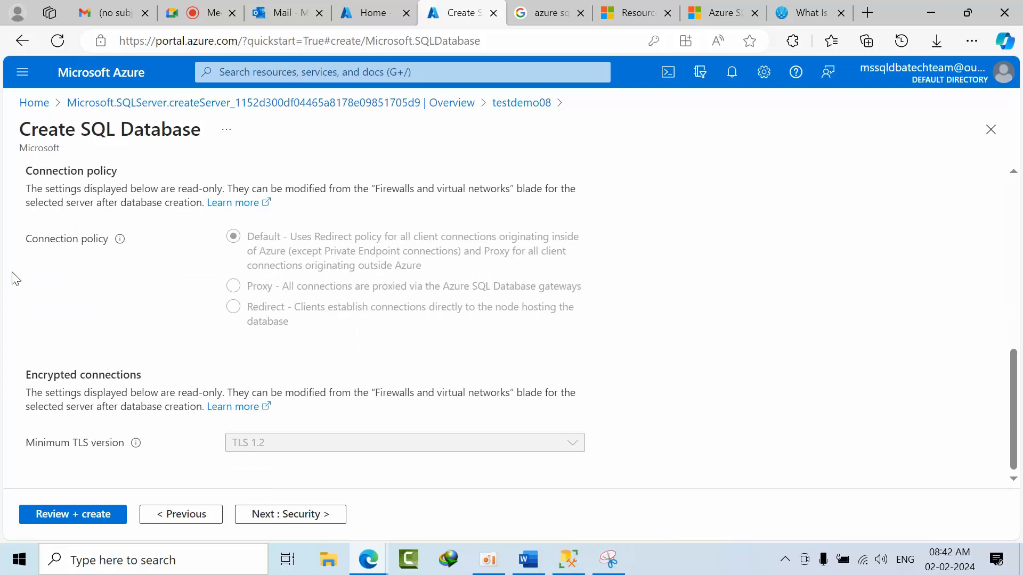
pyautogui.moveTo(27, 238); pyautogui.dragTo(361, 326)
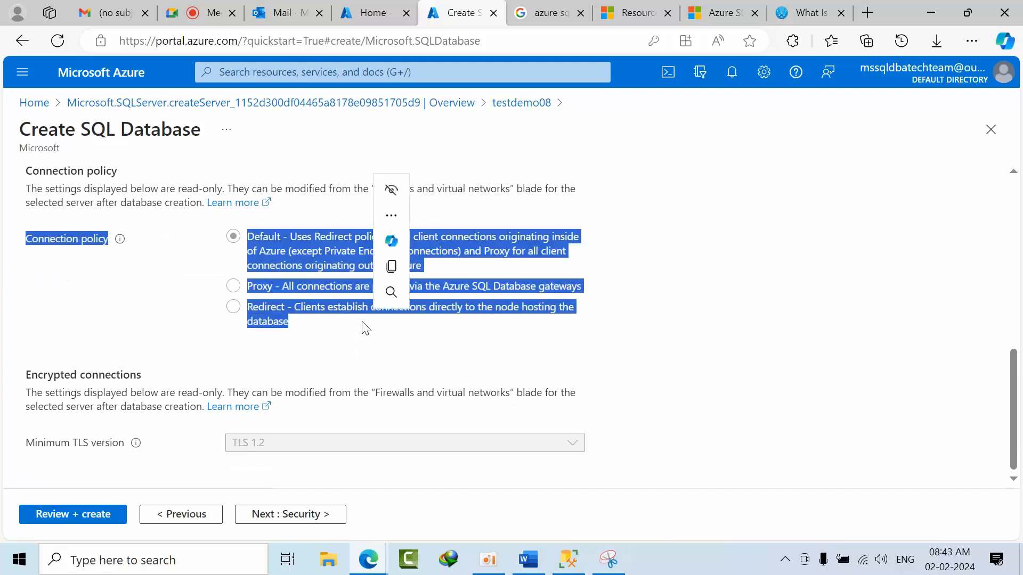
# Step: Review the Security step's Ledger settings with defaults and continue to Additional settings
pyautogui.click(302, 517)
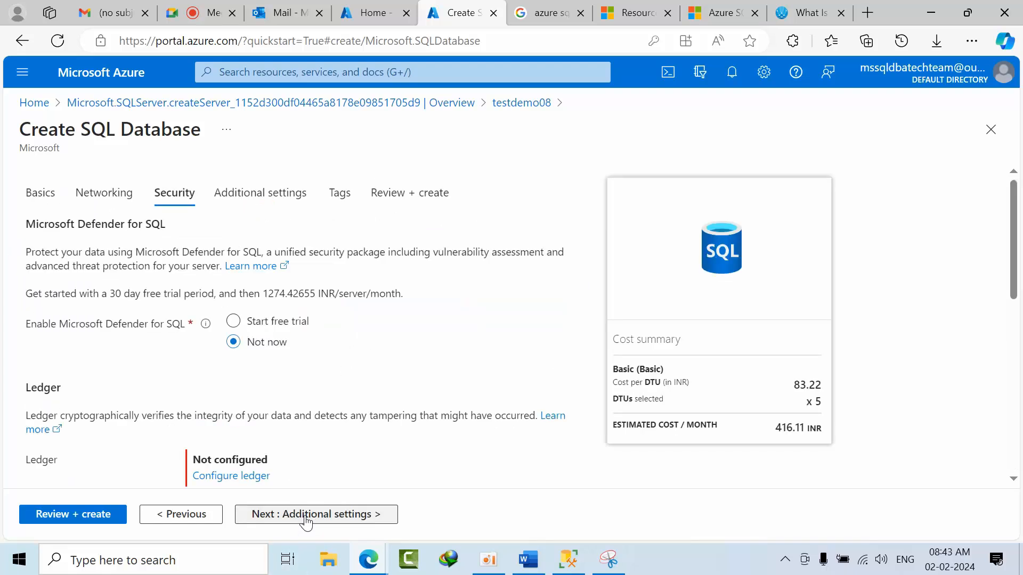
pyautogui.scroll(-3, 273, 425)
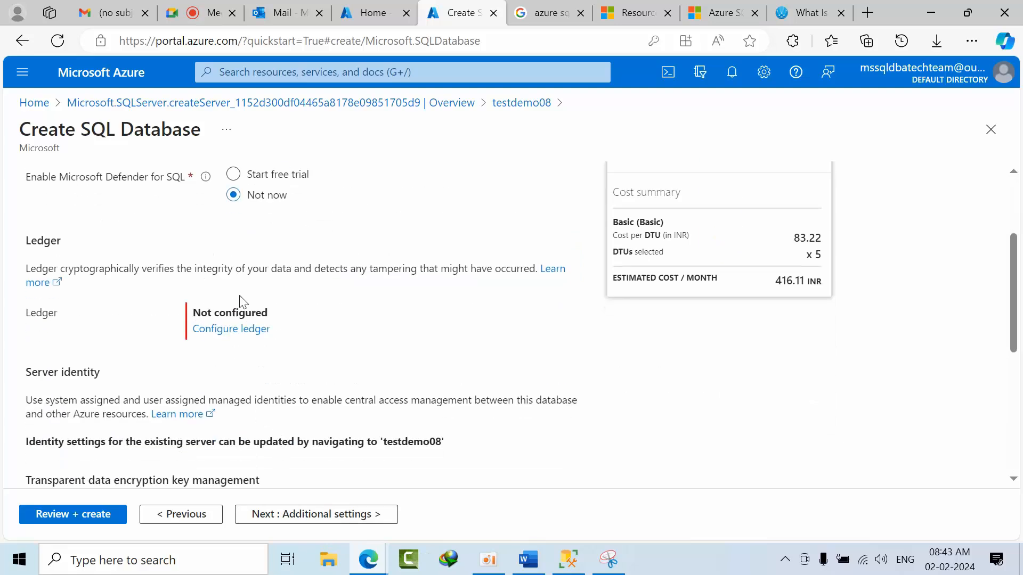
pyautogui.tripleClick(199, 272)
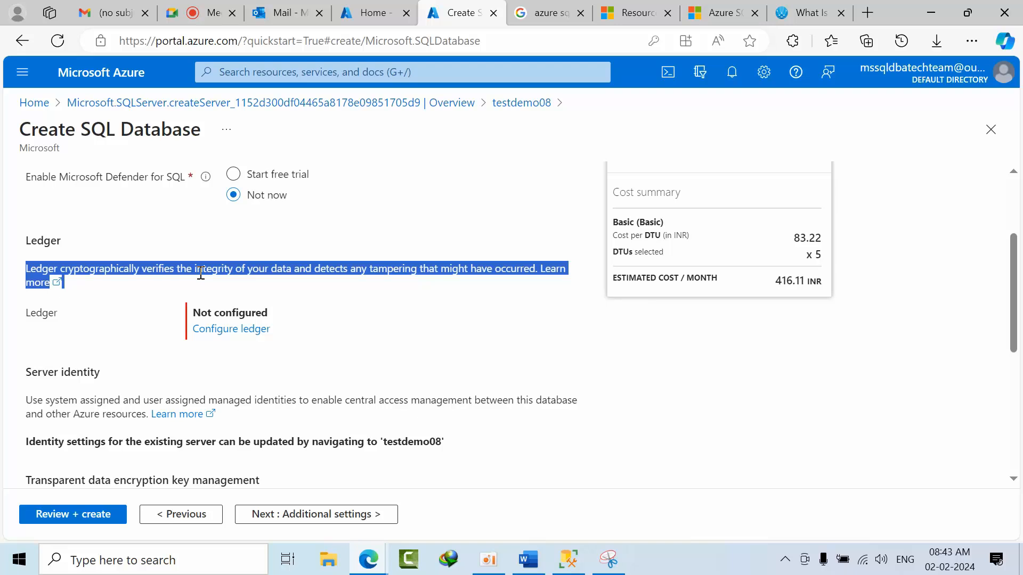
pyautogui.click(201, 273)
pyautogui.moveTo(26, 269); pyautogui.dragTo(534, 268)
pyautogui.click(468, 322)
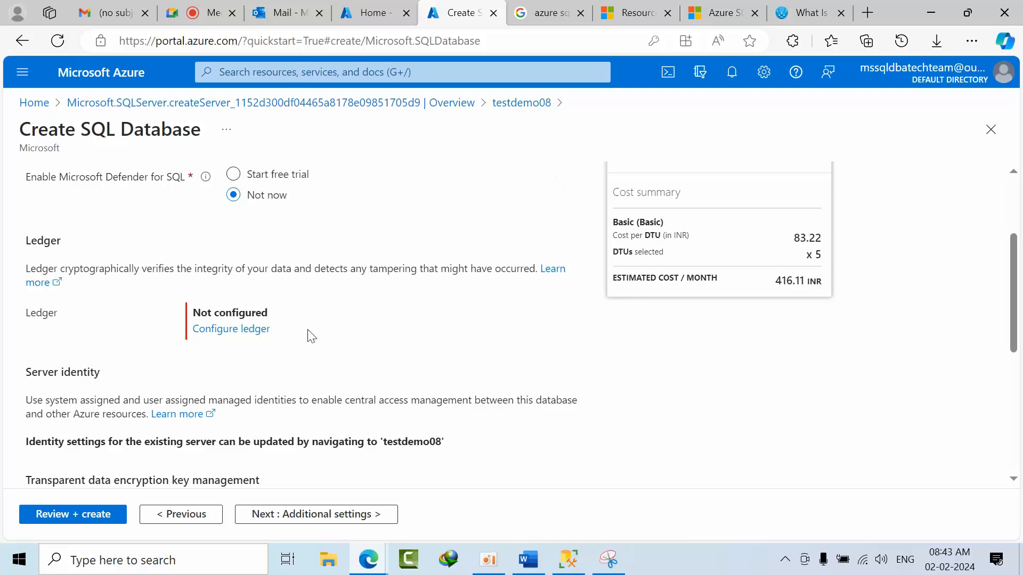
pyautogui.scroll(-6, 323, 354)
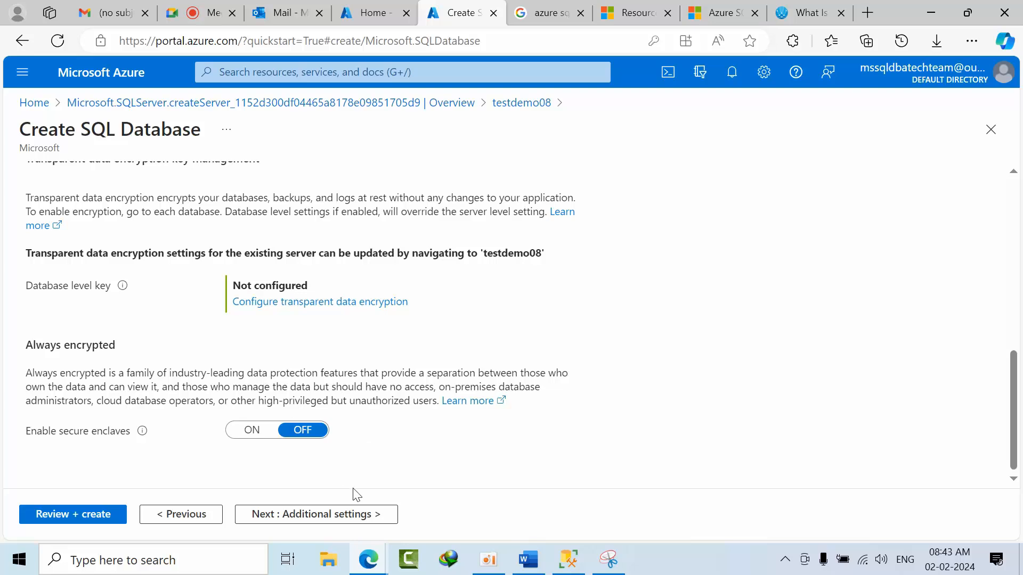
pyautogui.click(348, 524)
pyautogui.scroll(-2, 201, 343)
pyautogui.scroll(2, 312, 312)
# Step: Try Backup and Sample, then keep None with SQL_Latin1_General_CP1_CI_AS collation and go to Tags
pyautogui.click(312, 309)
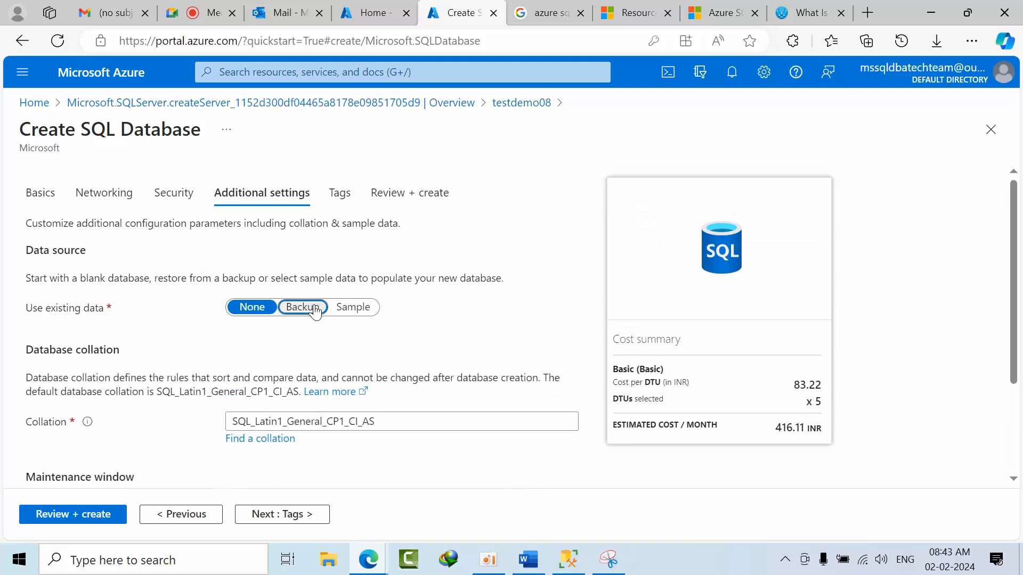
pyautogui.click(352, 308)
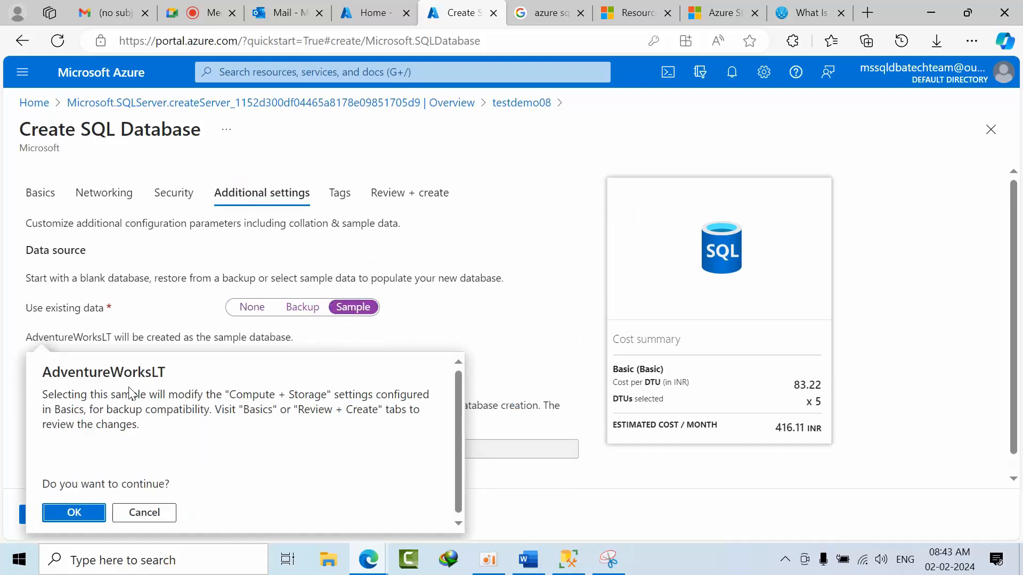
pyautogui.click(159, 513)
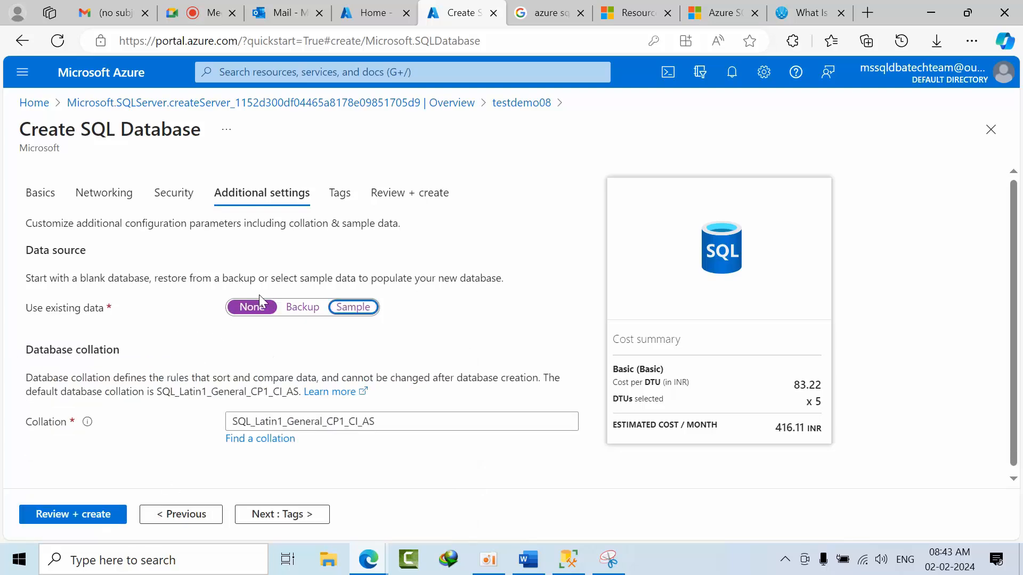
pyautogui.scroll(-3, 255, 354)
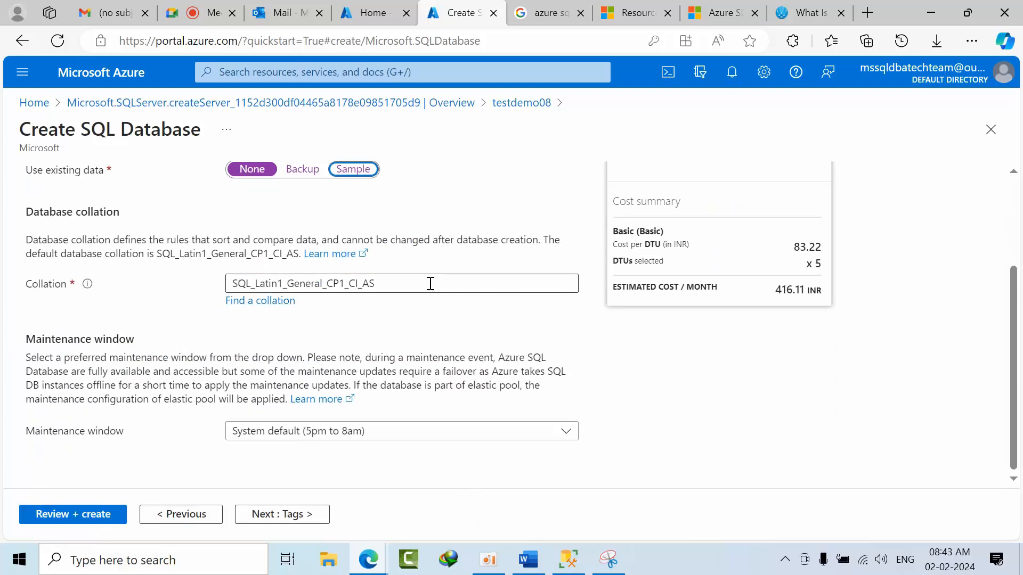
pyautogui.moveTo(349, 283); pyautogui.dragTo(388, 283)
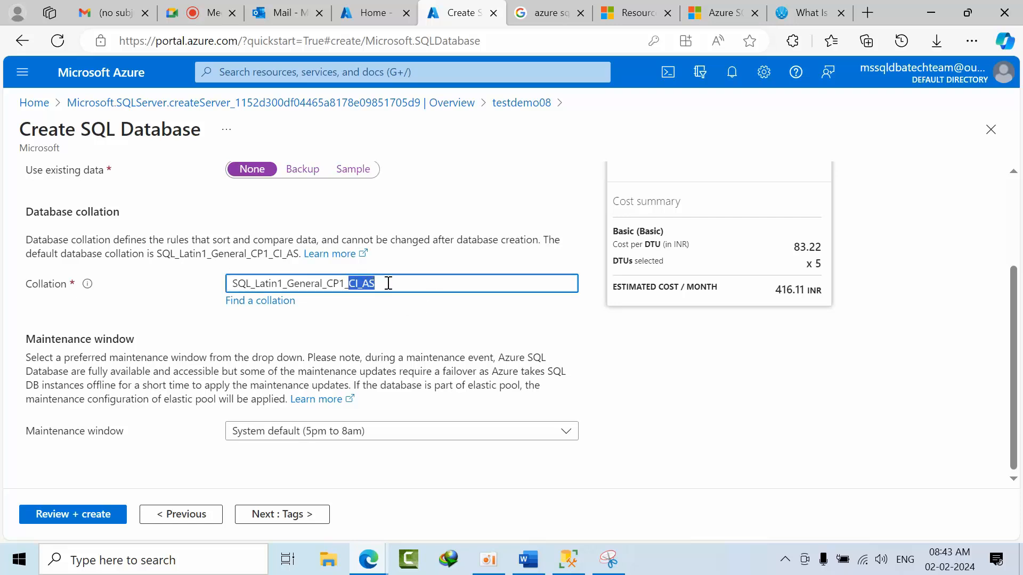
pyautogui.click(287, 516)
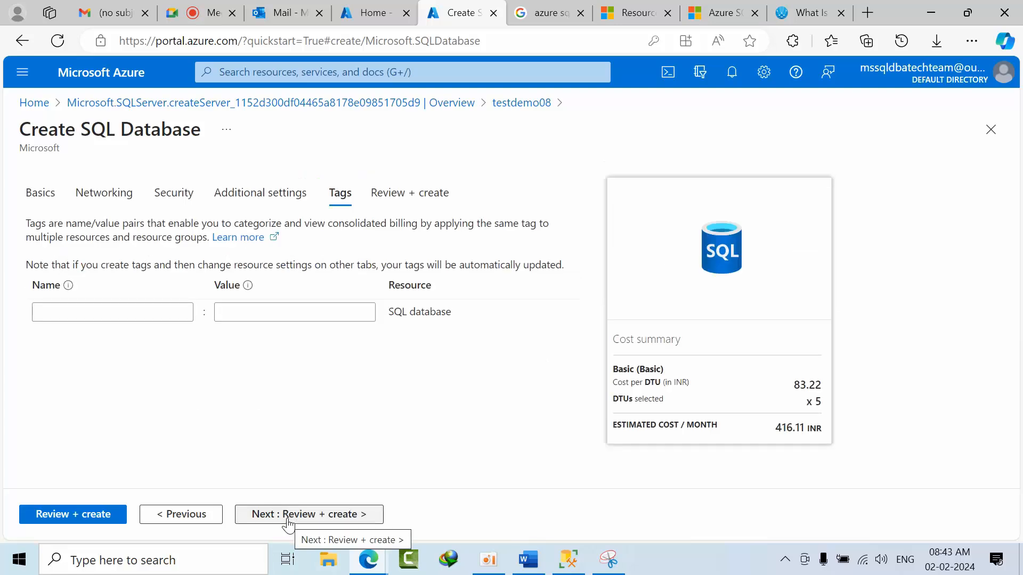
# Step: Submit the database from Review + create, checking the cost and copying the terms text
pyautogui.click(323, 525)
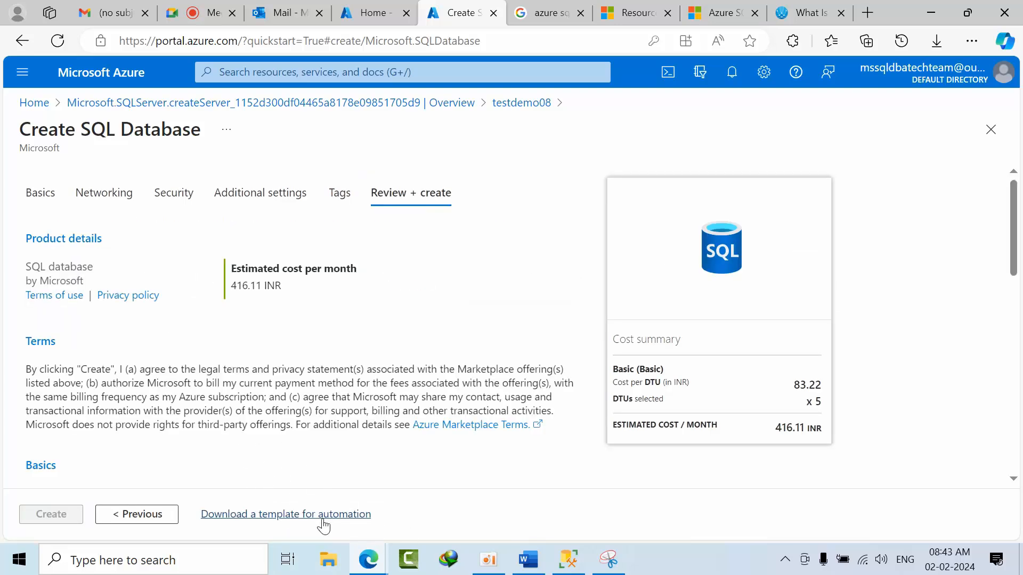
pyautogui.click(52, 518)
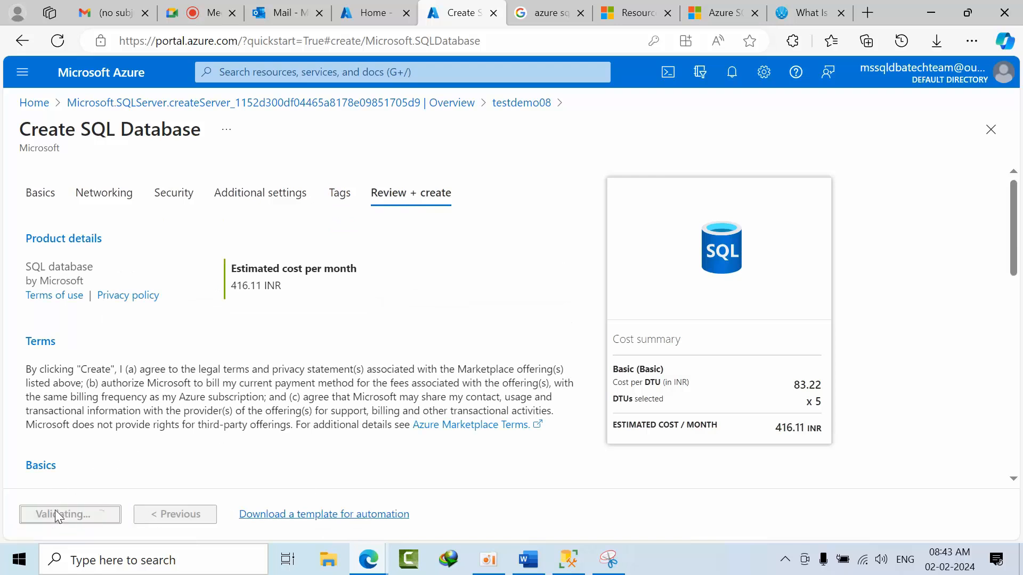
pyautogui.moveTo(235, 287); pyautogui.dragTo(276, 291)
pyautogui.click(308, 313)
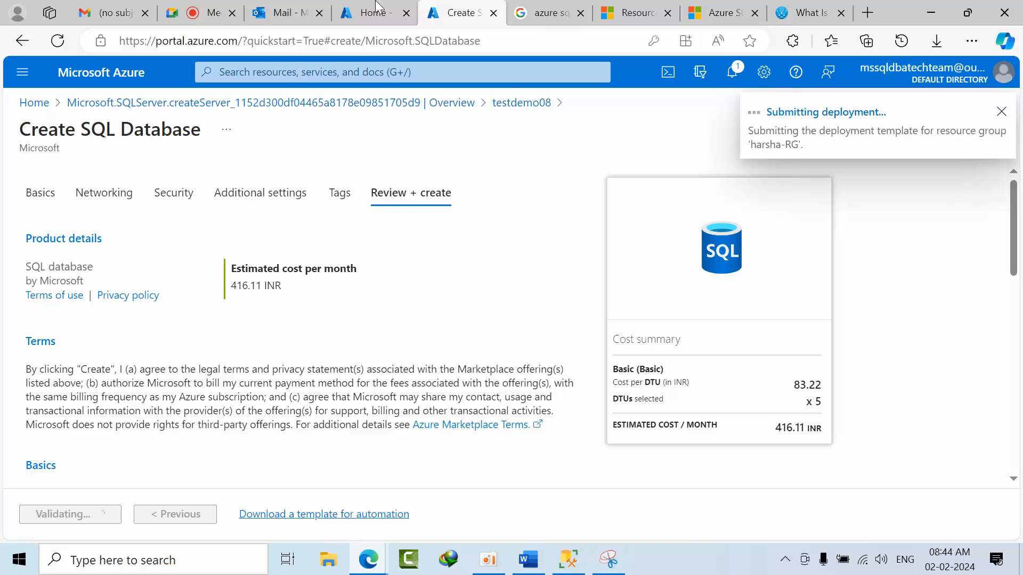
pyautogui.doubleClick(221, 372)
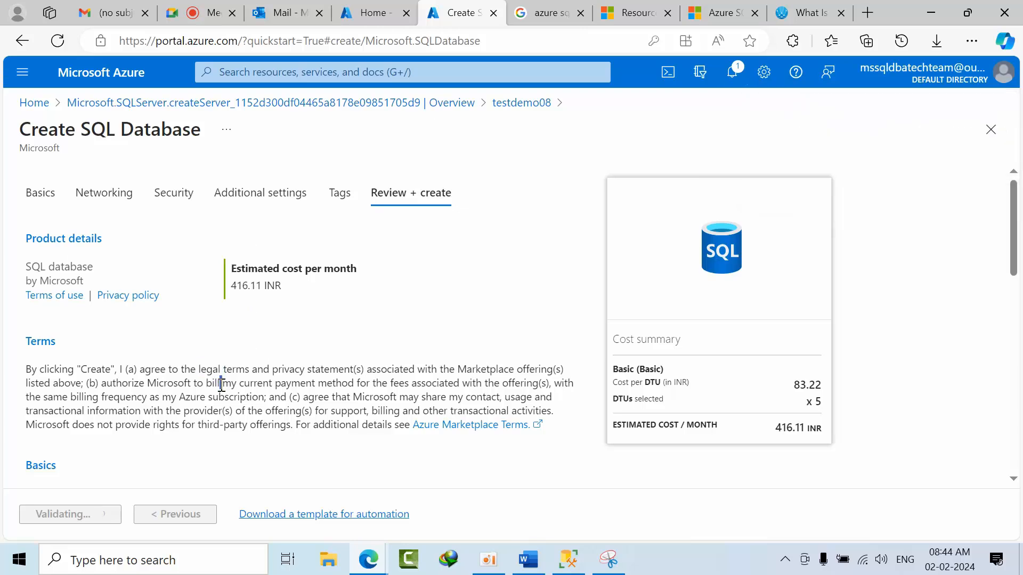
pyautogui.tripleClick(221, 384)
pyautogui.rightClick(240, 397)
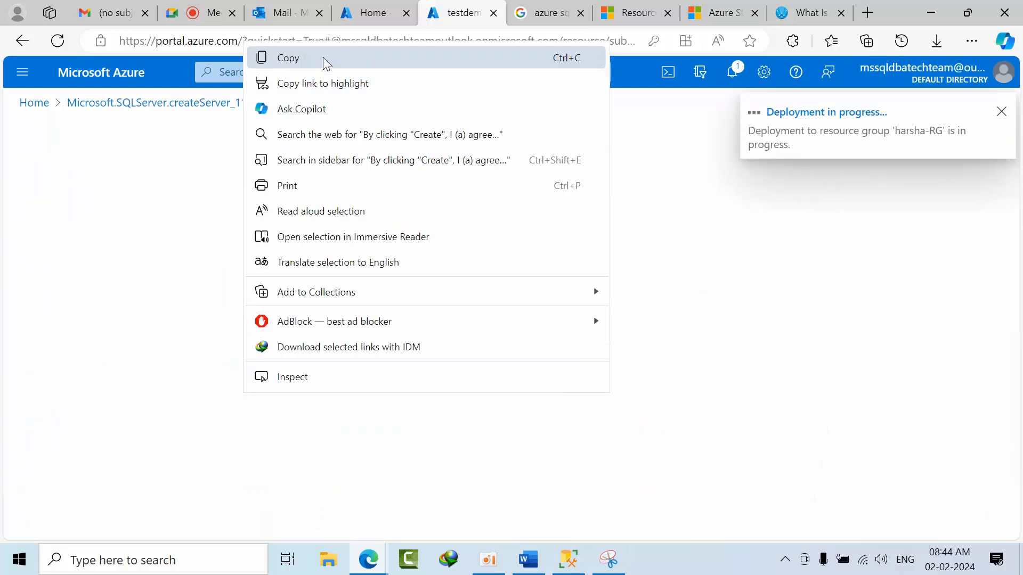
pyautogui.click(285, 59)
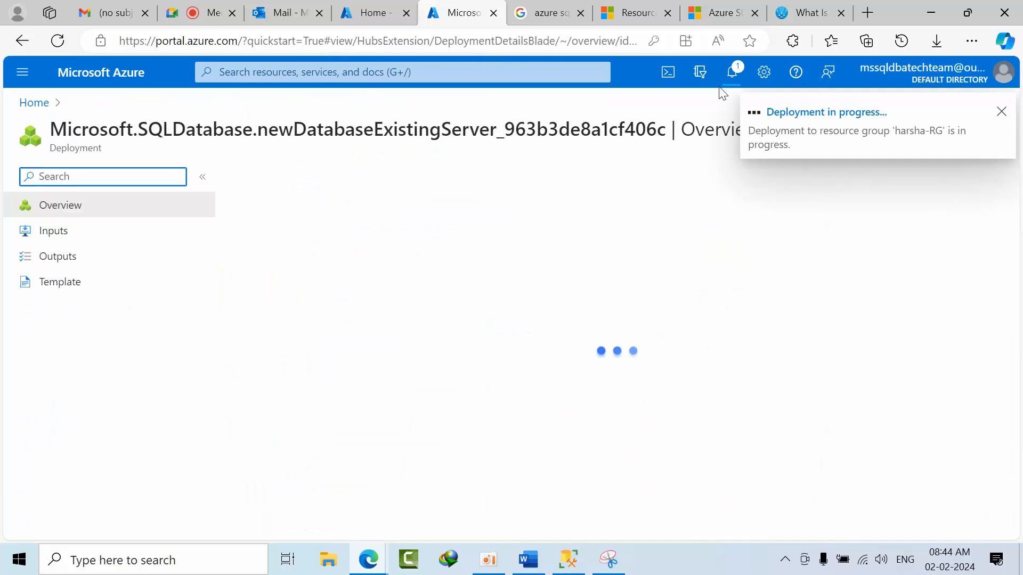
# Step: Check Notifications to confirm the testdemo08/test deployment is in progress
pyautogui.click(730, 74)
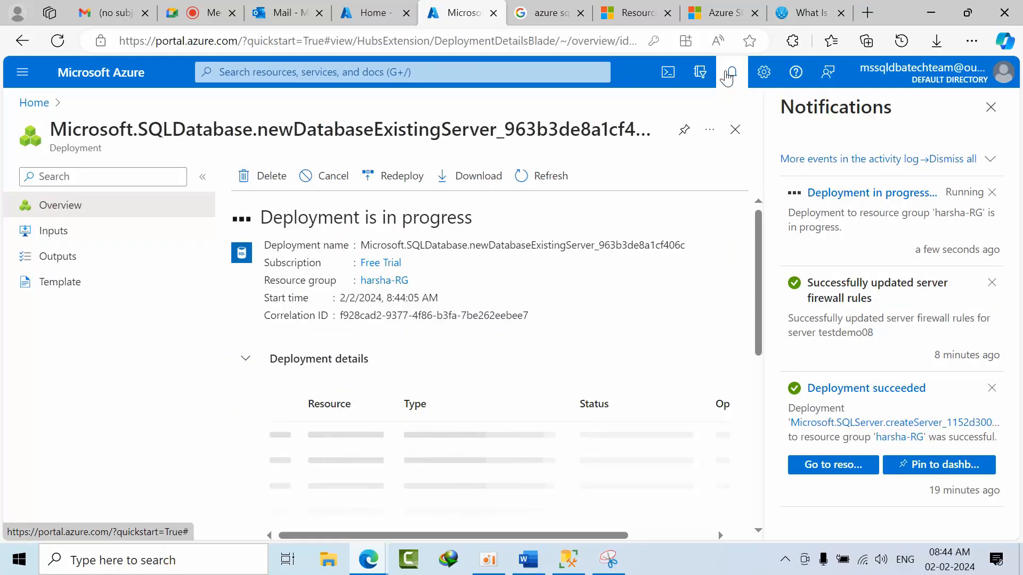
pyautogui.moveTo(760, 215); pyautogui.dragTo(737, 173)
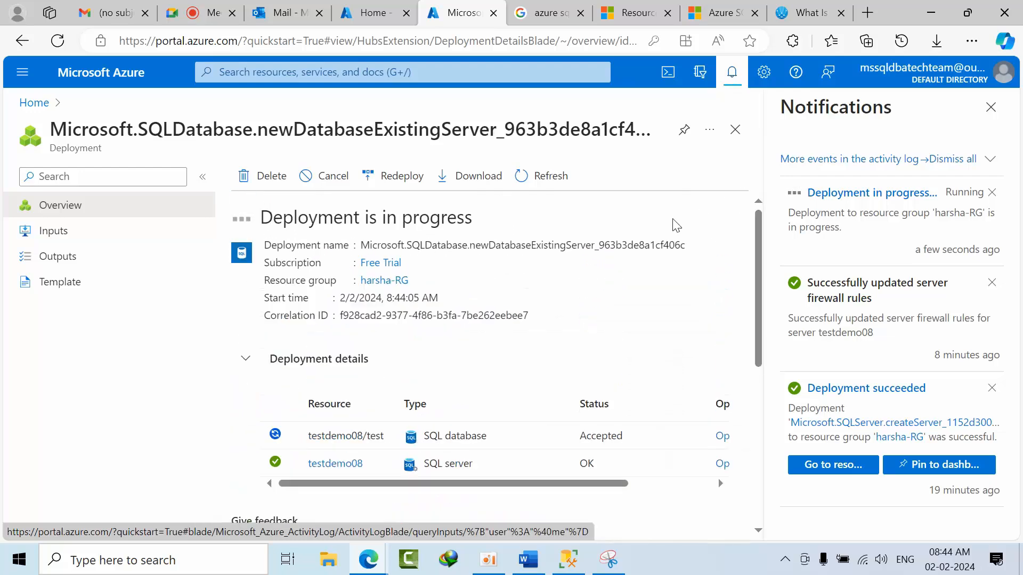
pyautogui.scroll(-2, 578, 314)
pyautogui.scroll(2, 579, 314)
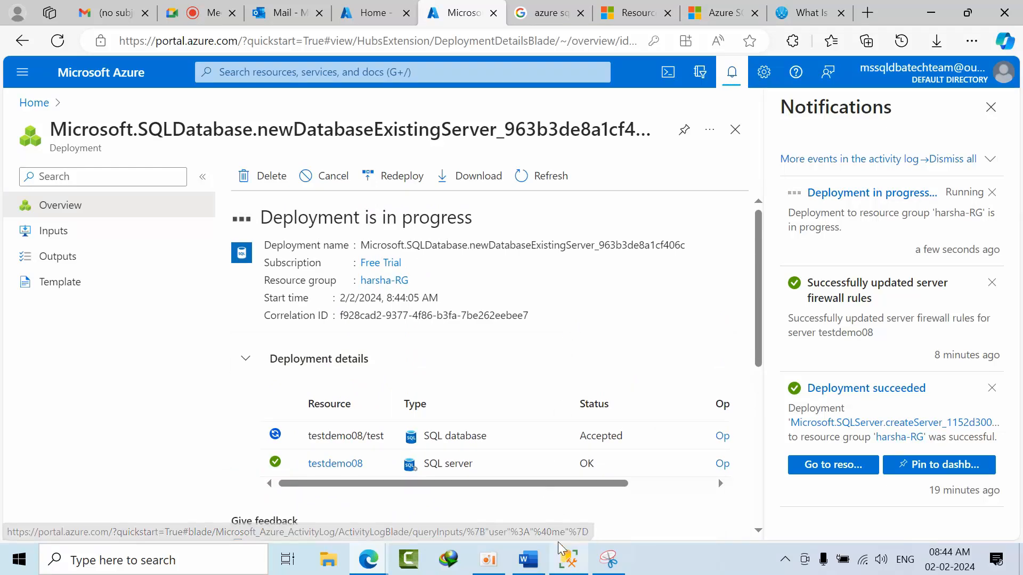
# Step: Open the DTU resource limits article in Microsoft Learn
pyautogui.click(654, 7)
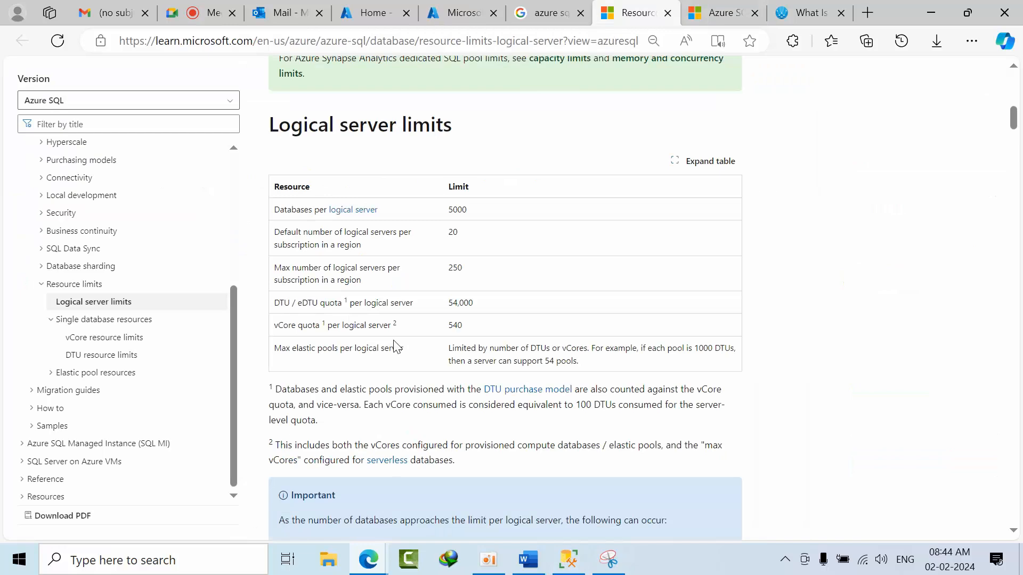
pyautogui.scroll(10, 394, 346)
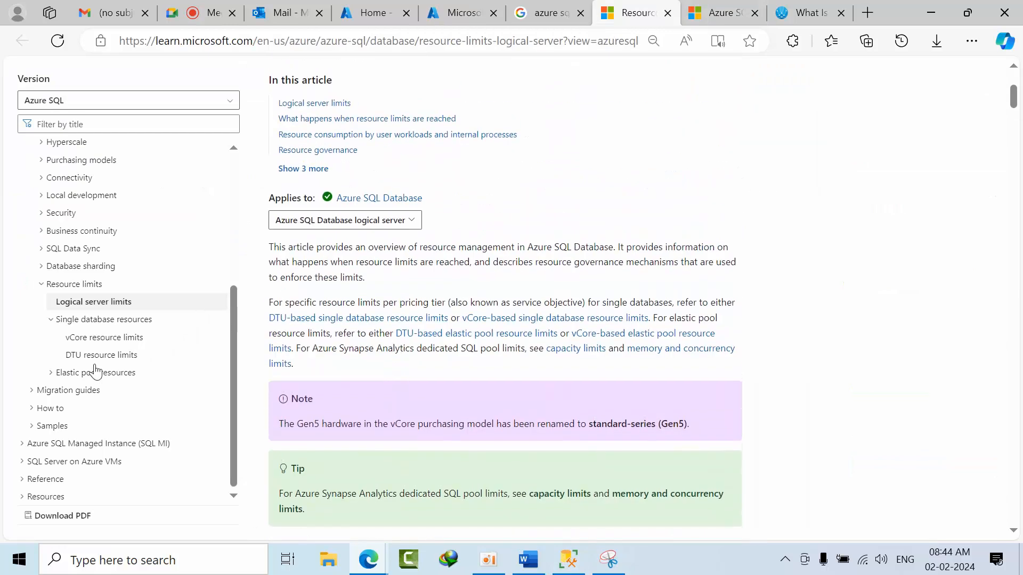
pyautogui.click(102, 356)
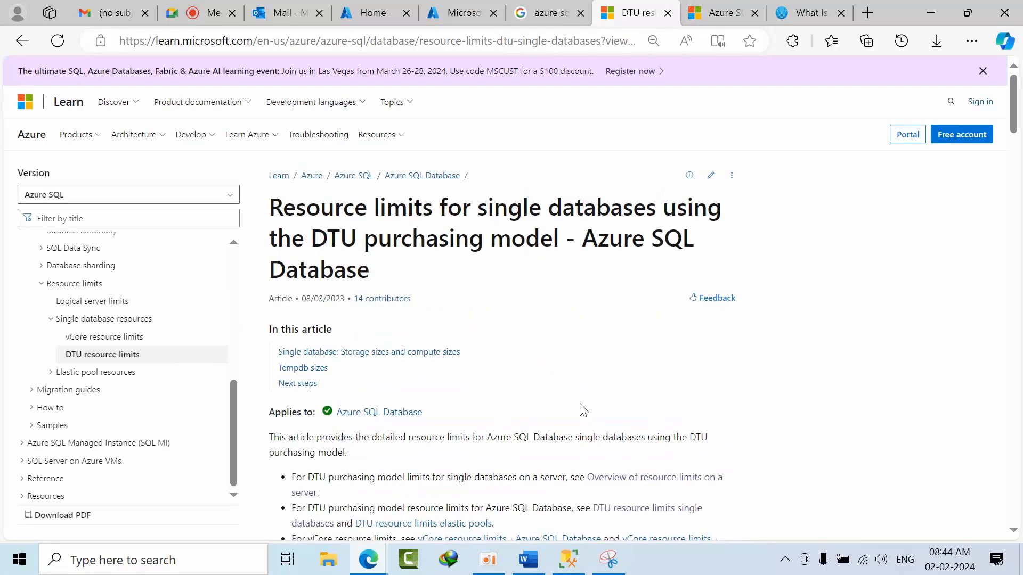
pyautogui.scroll(-10, 500, 423)
pyautogui.scroll(-5, 471, 353)
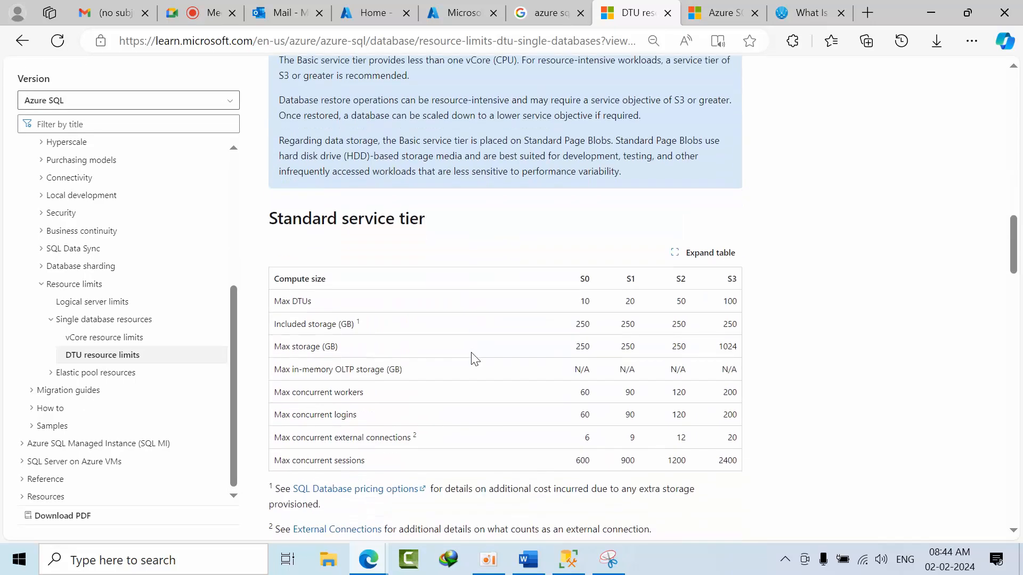
pyautogui.scroll(-6, 473, 358)
pyautogui.scroll(5, 475, 358)
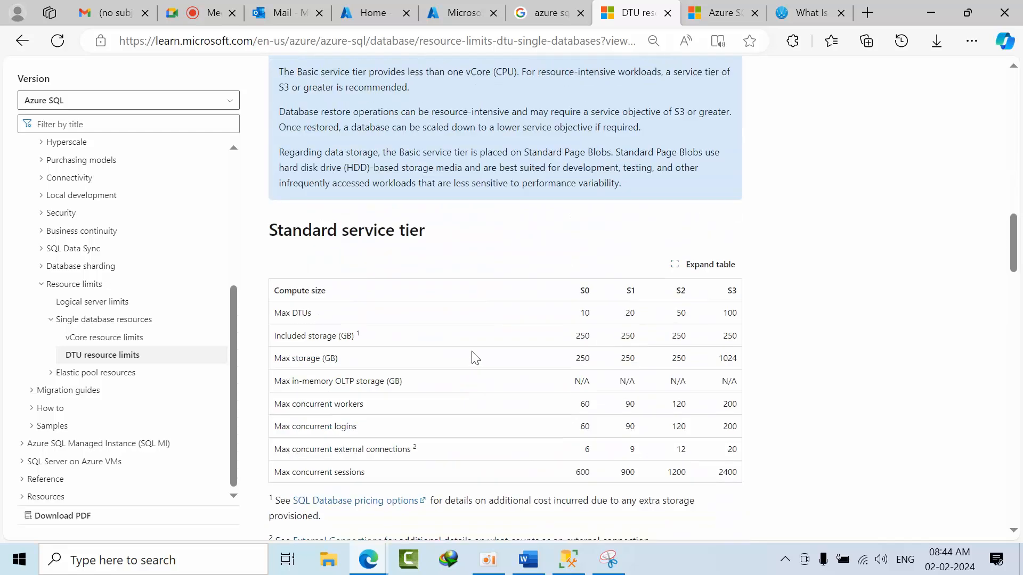
pyautogui.scroll(6, 475, 358)
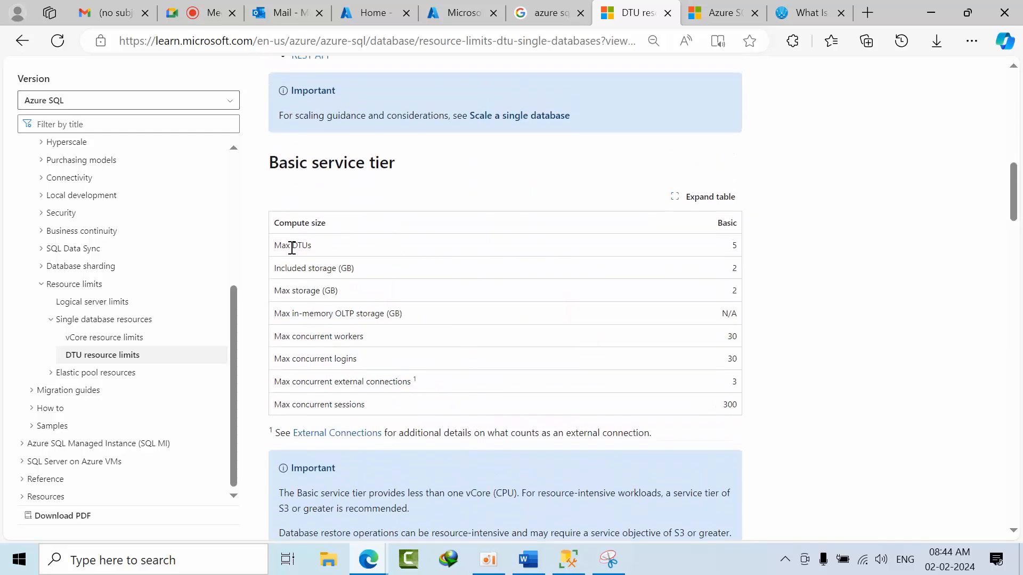
# Step: Review the Basic tier's 5 DTUs, 2 GB storage and worker limits, then return to SSMS
pyautogui.tripleClick(269, 167)
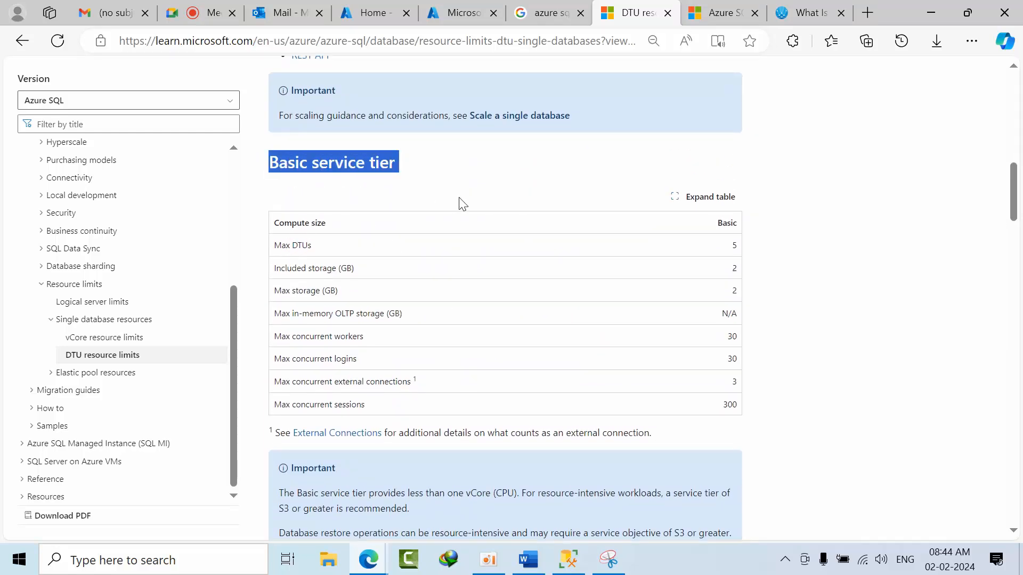
pyautogui.click(736, 246)
pyautogui.doubleClick(736, 246)
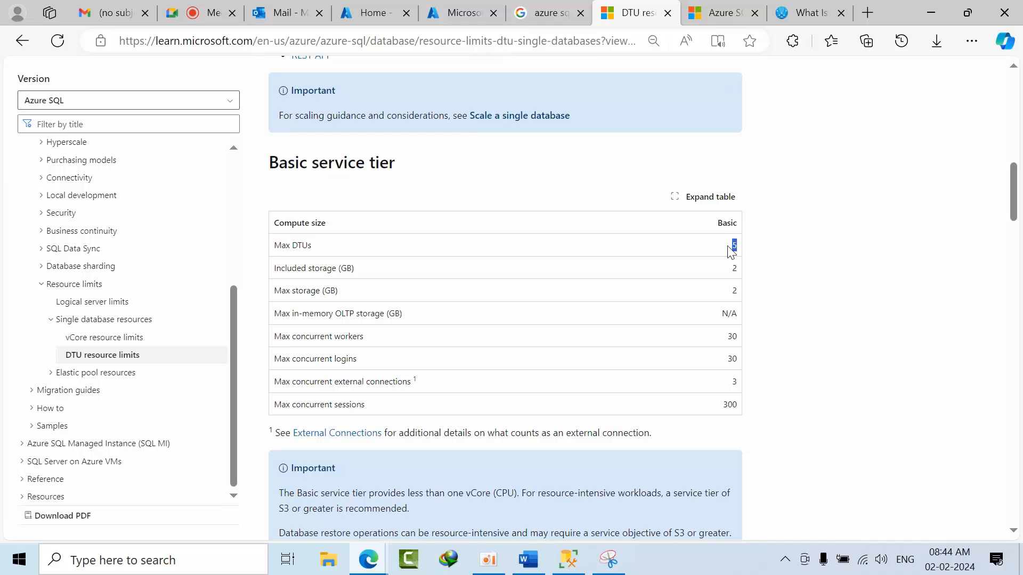
pyautogui.moveTo(734, 269); pyautogui.dragTo(756, 278)
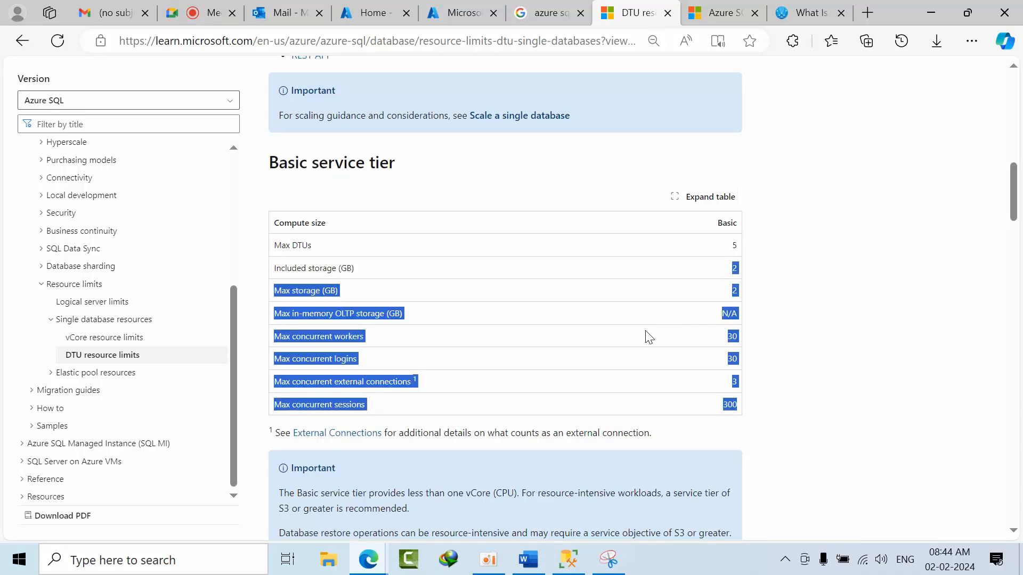
pyautogui.click(285, 335)
pyautogui.moveTo(284, 334); pyautogui.dragTo(731, 334)
pyautogui.click(569, 561)
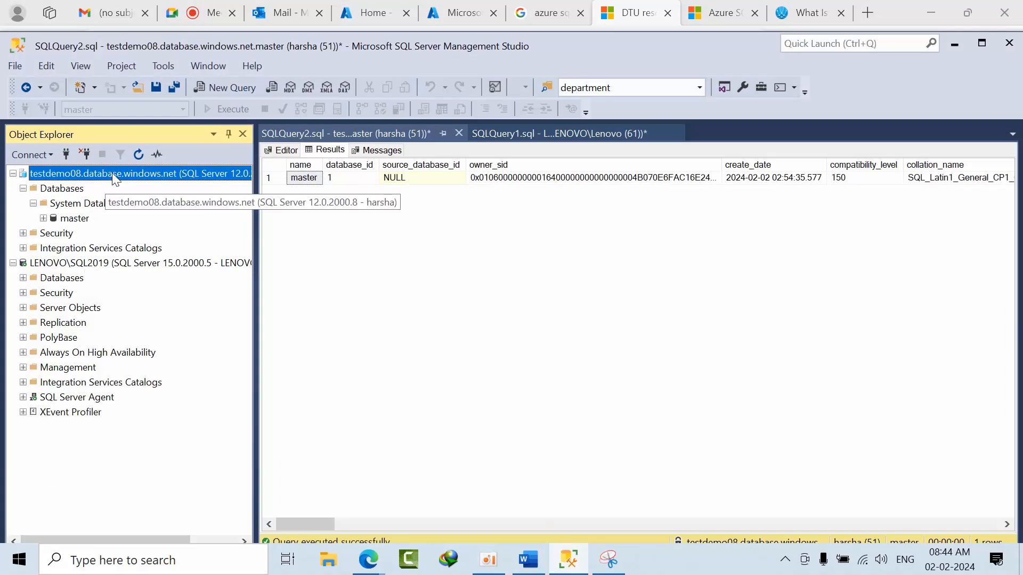
pyautogui.rightClick(112, 174)
pyautogui.click(72, 215)
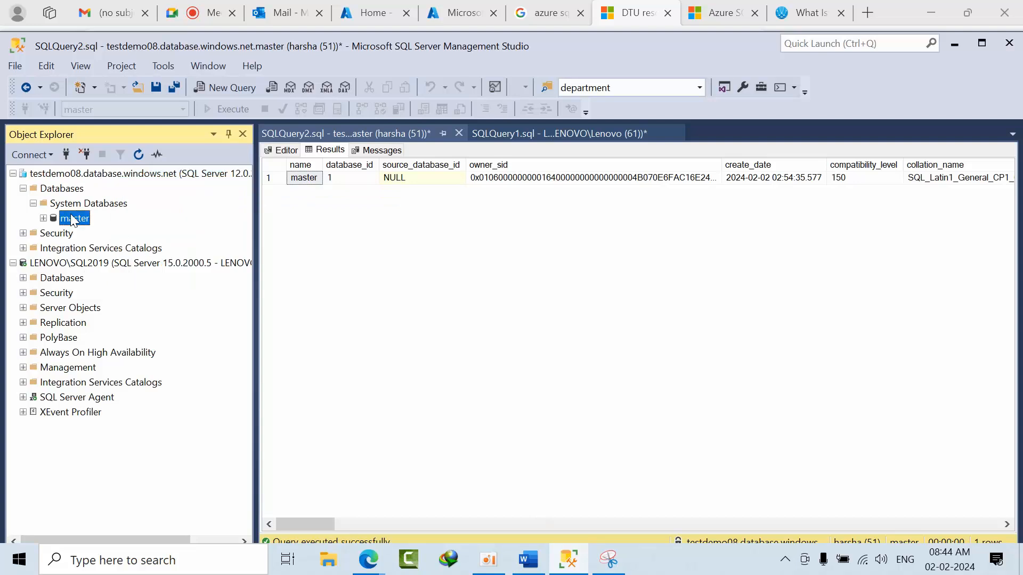
pyautogui.rightClick(72, 216)
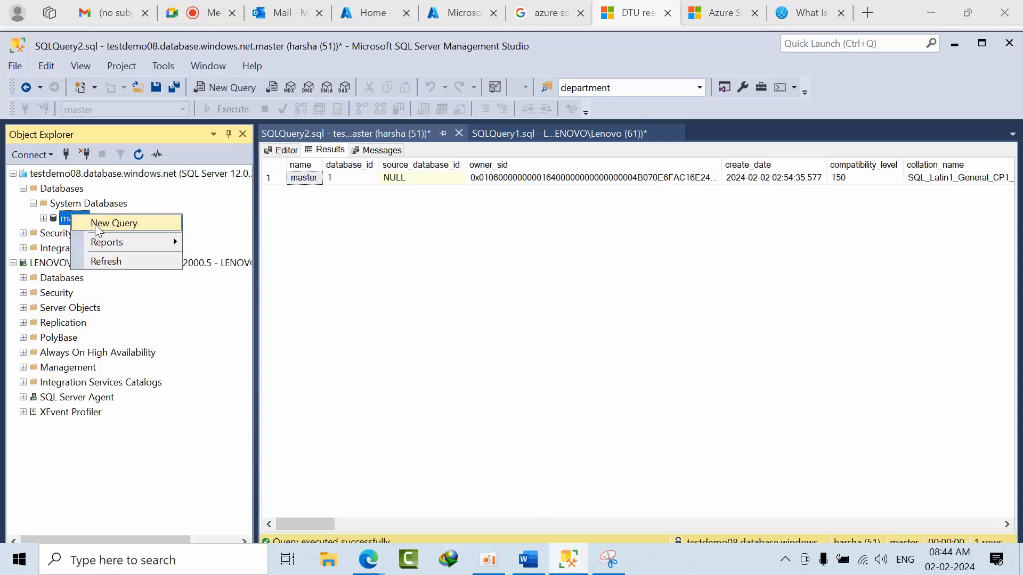
pyautogui.click(311, 219)
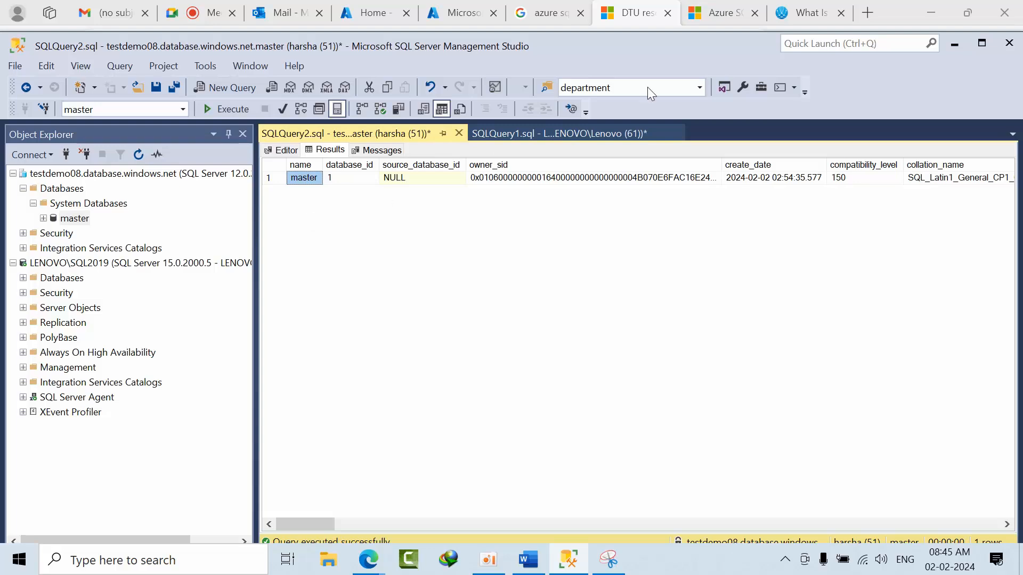
# Step: Bring the DTU limits page forward and review the Max concurrent sessions row
pyautogui.click(954, 44)
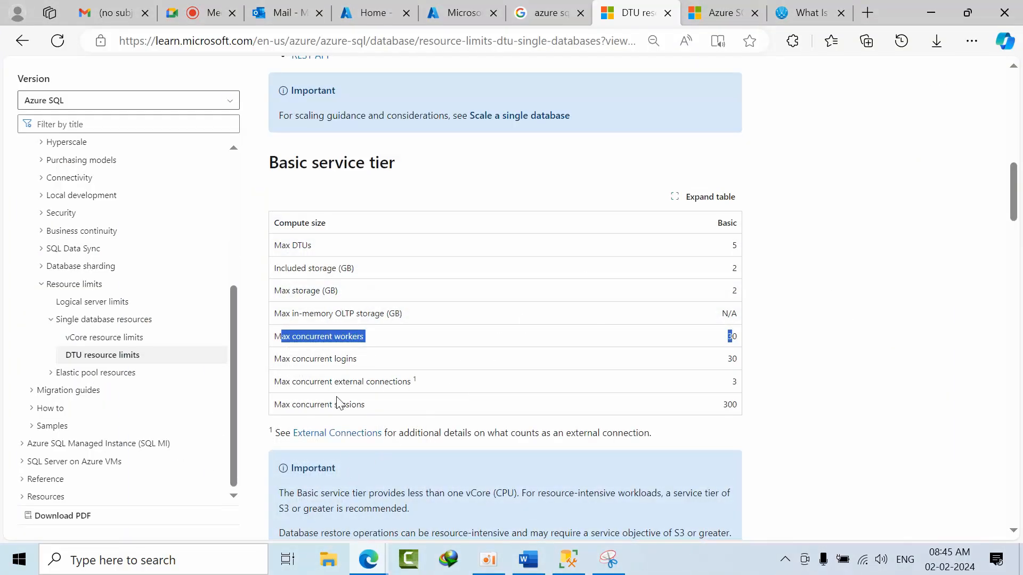
pyautogui.tripleClick(341, 381)
pyautogui.doubleClick(350, 401)
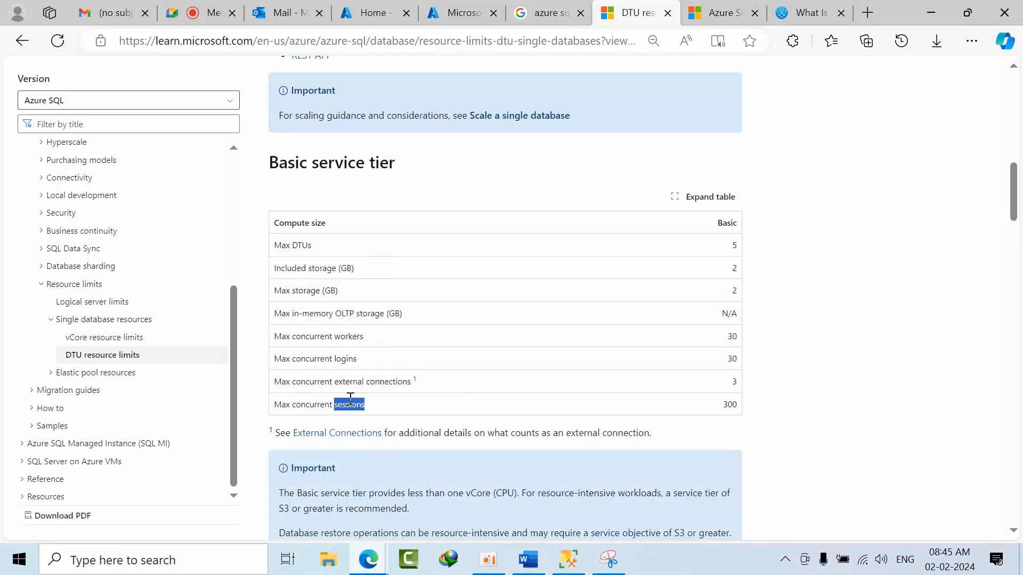
pyautogui.scroll(-13, 574, 424)
pyautogui.scroll(5, 573, 425)
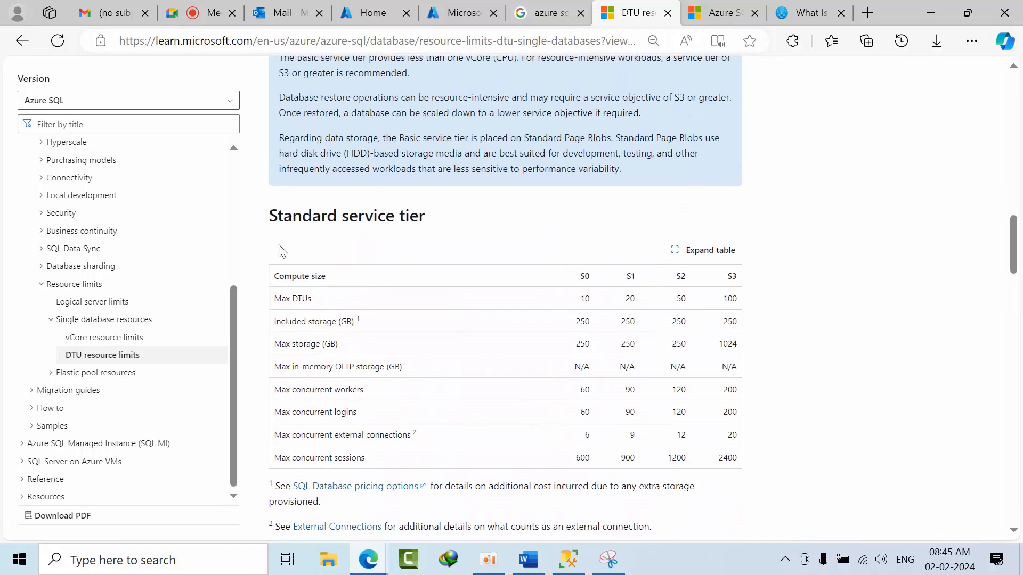
pyautogui.scroll(-12, 448, 390)
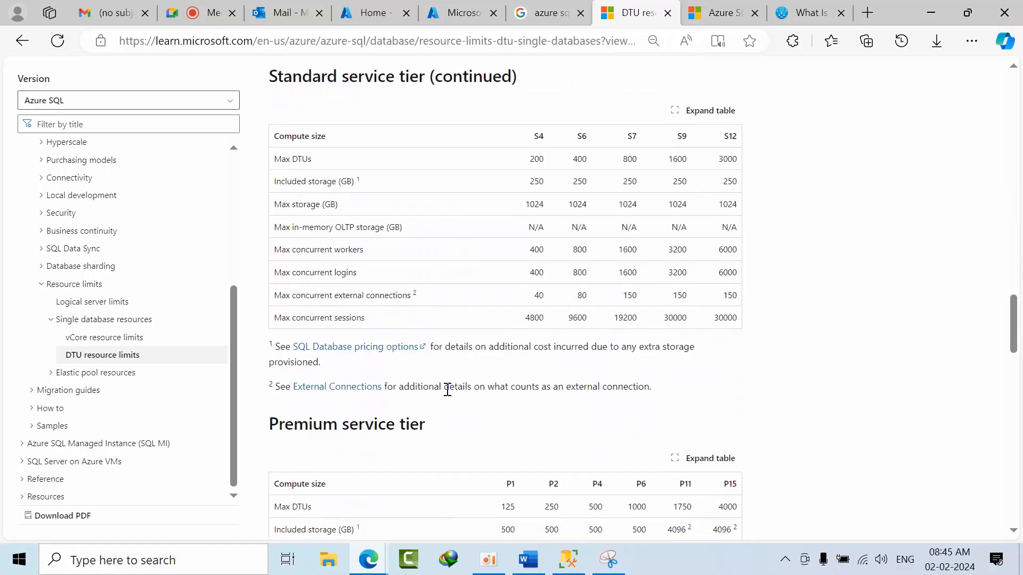
pyautogui.scroll(-7, 448, 390)
pyautogui.scroll(1, 450, 386)
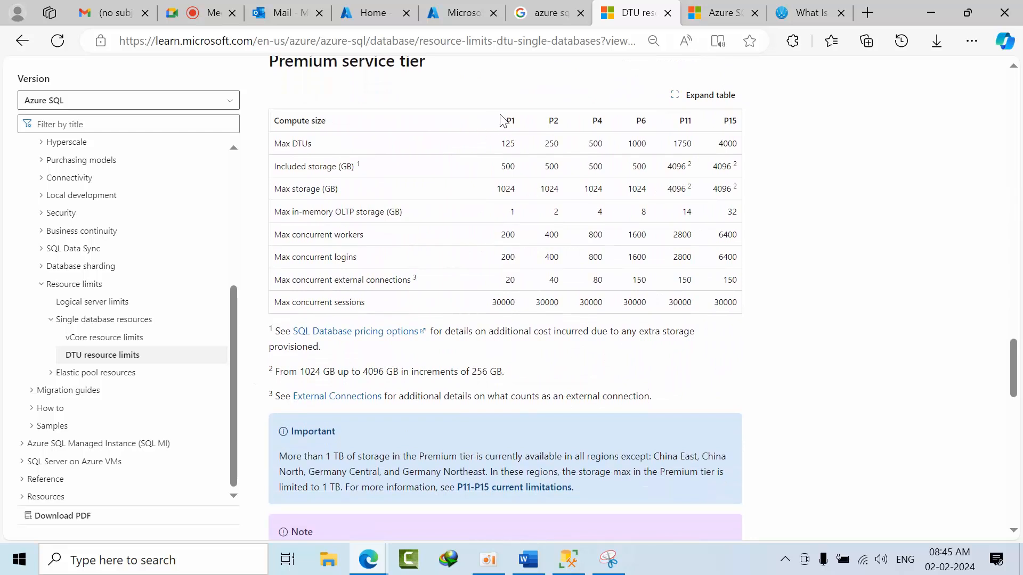
# Step: Review Premium P1 limits: 125 DTUs, 1024 GB storage and 200 concurrent logins
pyautogui.doubleClick(512, 141)
pyautogui.click(506, 171)
pyautogui.doubleClick(512, 190)
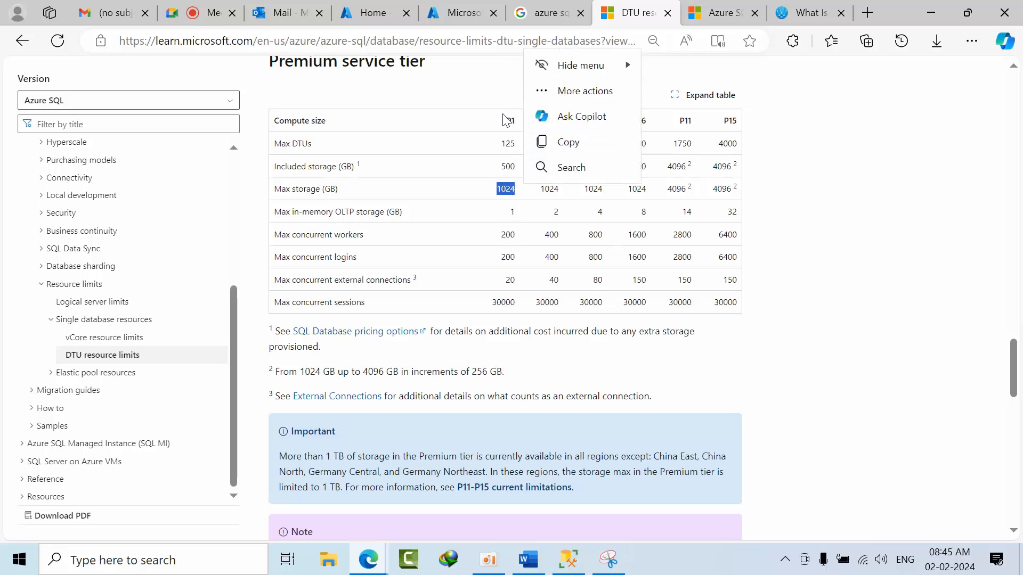
pyautogui.click(566, 141)
pyautogui.moveTo(500, 259); pyautogui.dragTo(518, 262)
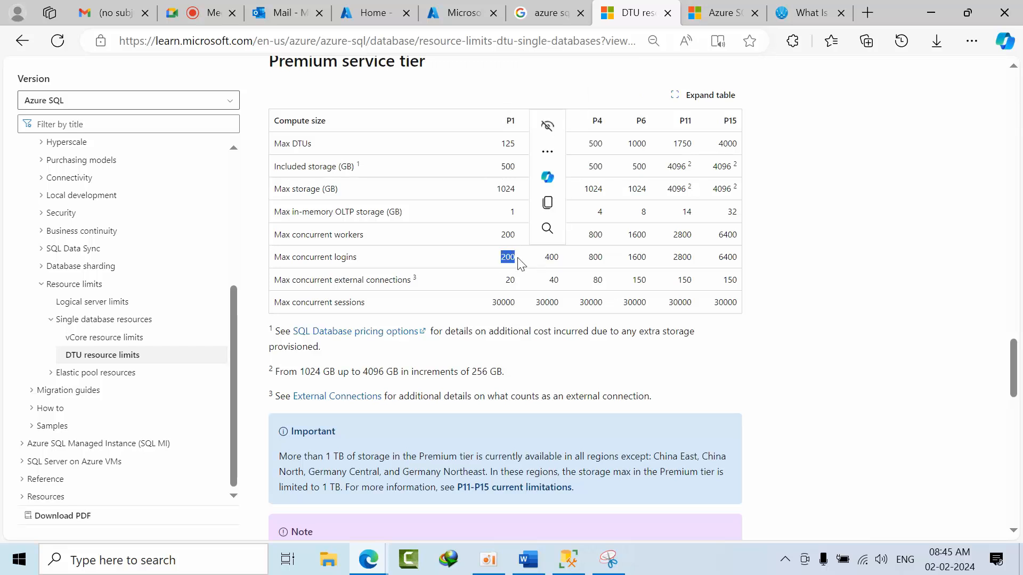
pyautogui.click(508, 258)
pyautogui.click(508, 258)
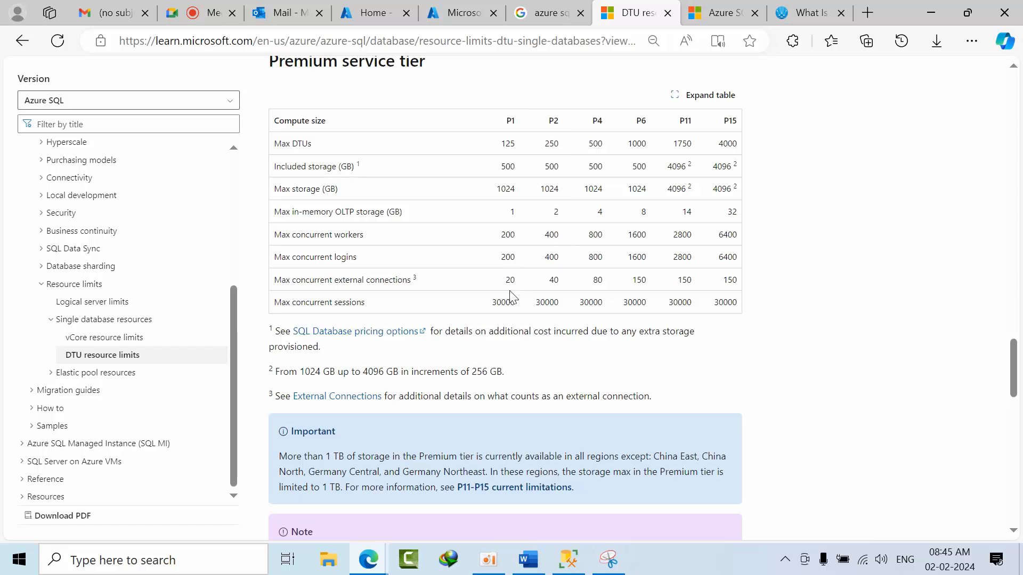
# Step: Note P1's 30000 sessions, then Basic's 13.9 GB tempdb file size and single data file
pyautogui.doubleClick(498, 299)
pyautogui.scroll(-12, 509, 314)
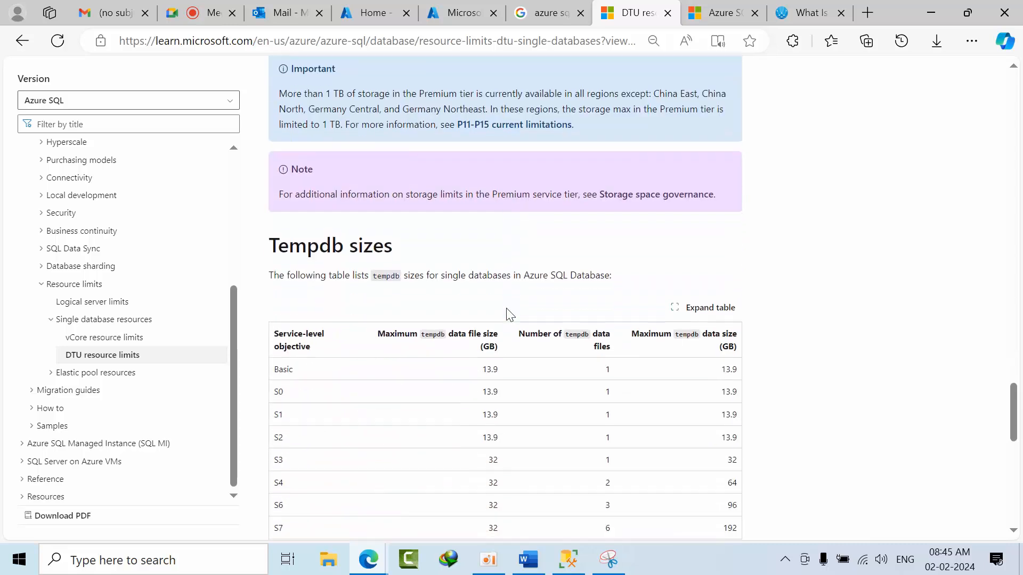
pyautogui.scroll(3, 508, 314)
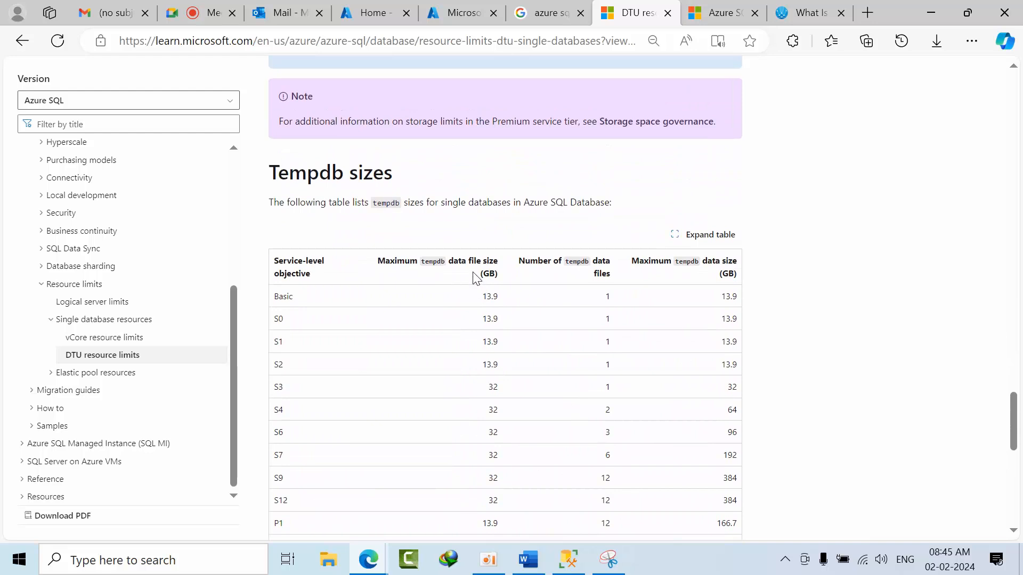
pyautogui.scroll(-2, 473, 273)
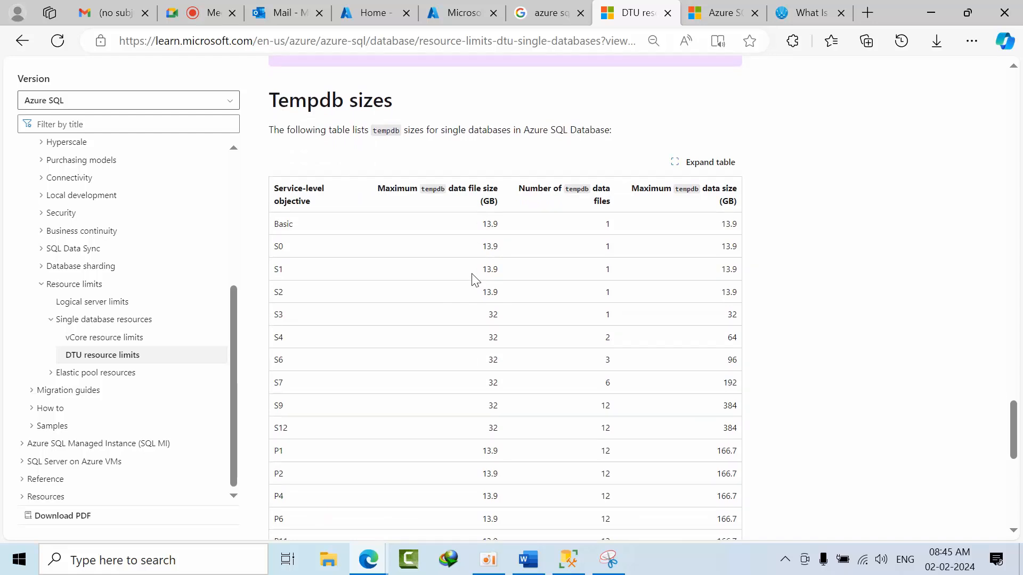
pyautogui.moveTo(272, 223); pyautogui.dragTo(310, 236)
pyautogui.click(486, 224)
pyautogui.moveTo(486, 224); pyautogui.dragTo(496, 225)
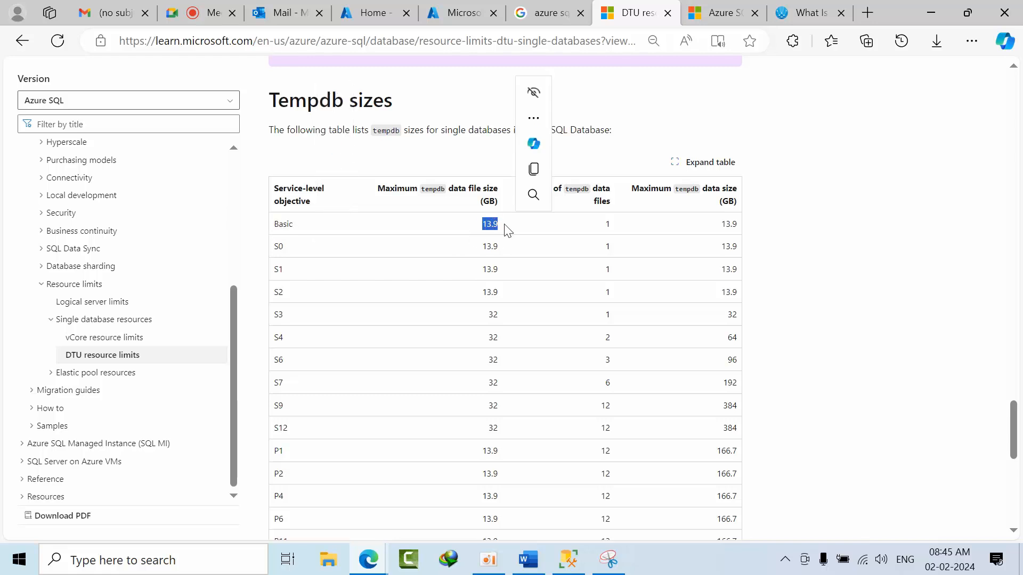
pyautogui.click(487, 224)
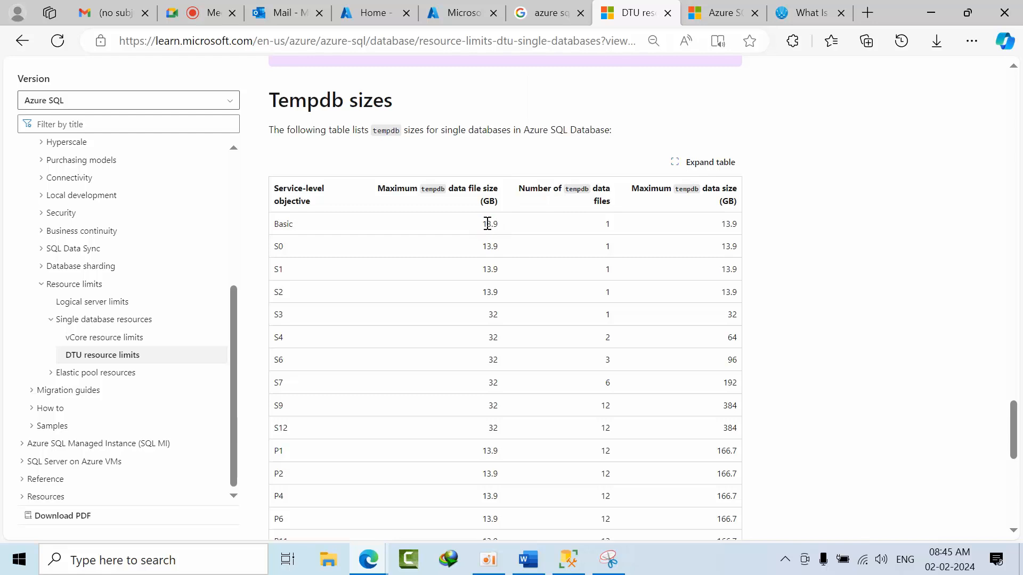
pyautogui.moveTo(479, 223); pyautogui.dragTo(504, 226)
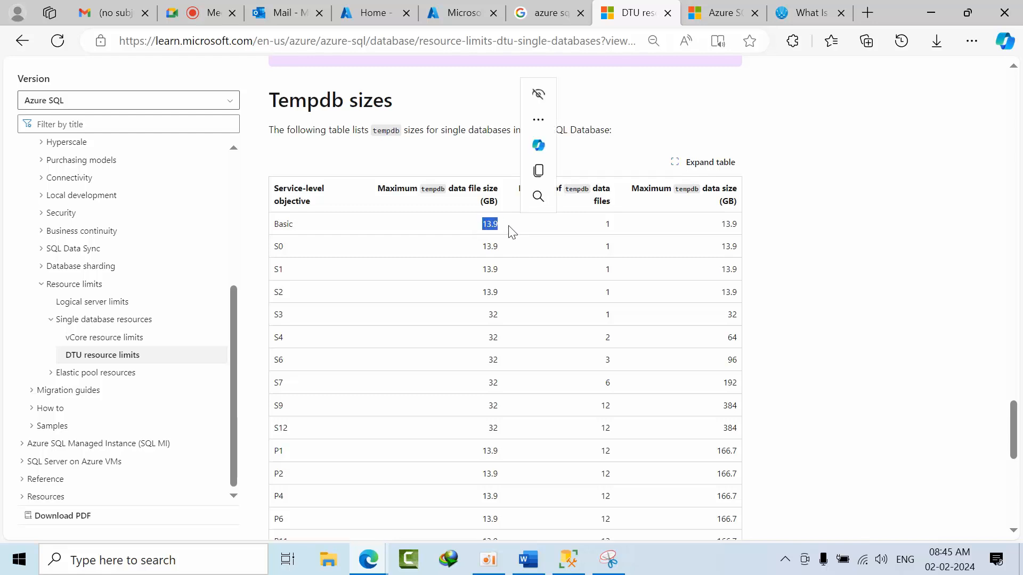
pyautogui.click(554, 234)
pyautogui.moveTo(608, 223); pyautogui.dragTo(624, 233)
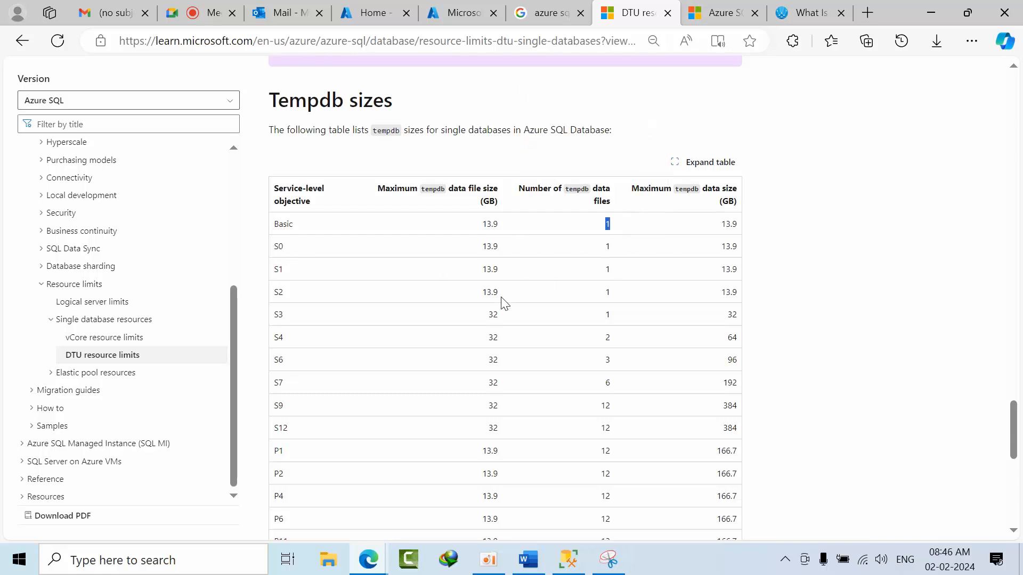
# Step: Check S4's 2 tempdb data files, briefly web-searching the S4 row in the side pane
pyautogui.moveTo(294, 321); pyautogui.dragTo(559, 359)
pyautogui.click(615, 339)
pyautogui.moveTo(616, 341); pyautogui.dragTo(600, 343)
pyautogui.scroll(-7, 602, 344)
pyautogui.scroll(6, 598, 373)
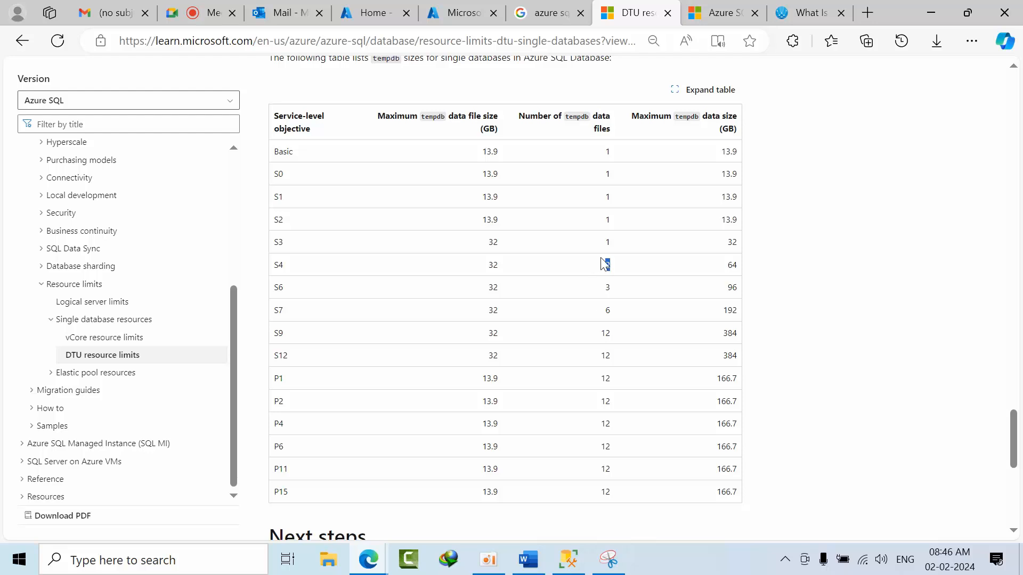
pyautogui.moveTo(612, 264); pyautogui.dragTo(279, 271)
pyautogui.click(303, 232)
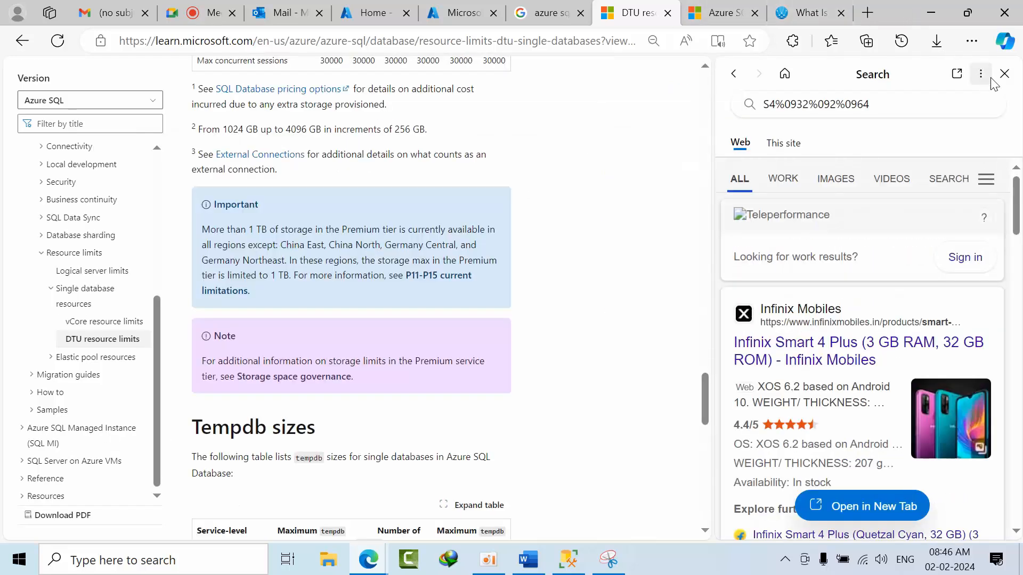
pyautogui.click(1004, 74)
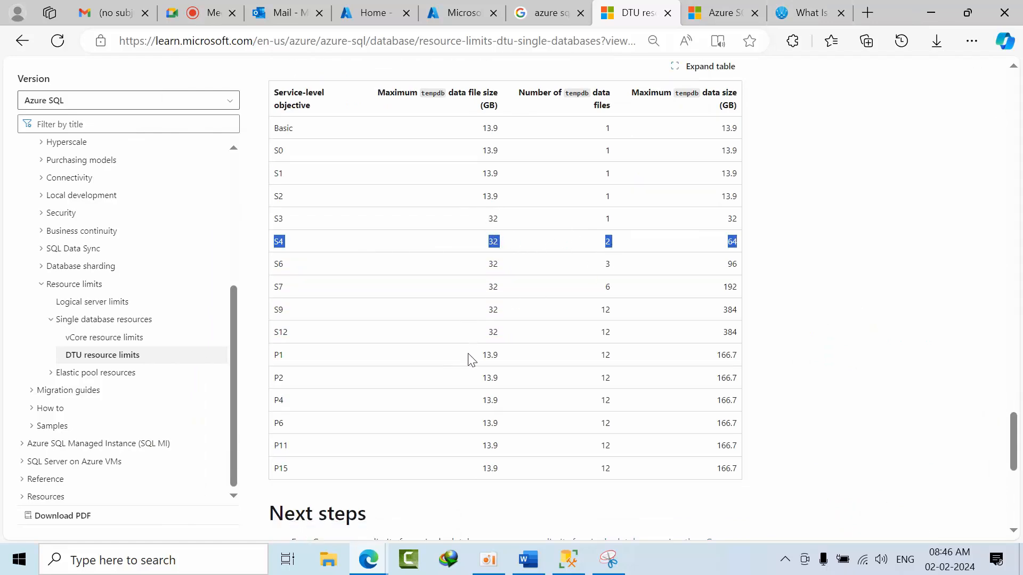
pyautogui.scroll(-5, 470, 354)
pyautogui.scroll(12, 470, 364)
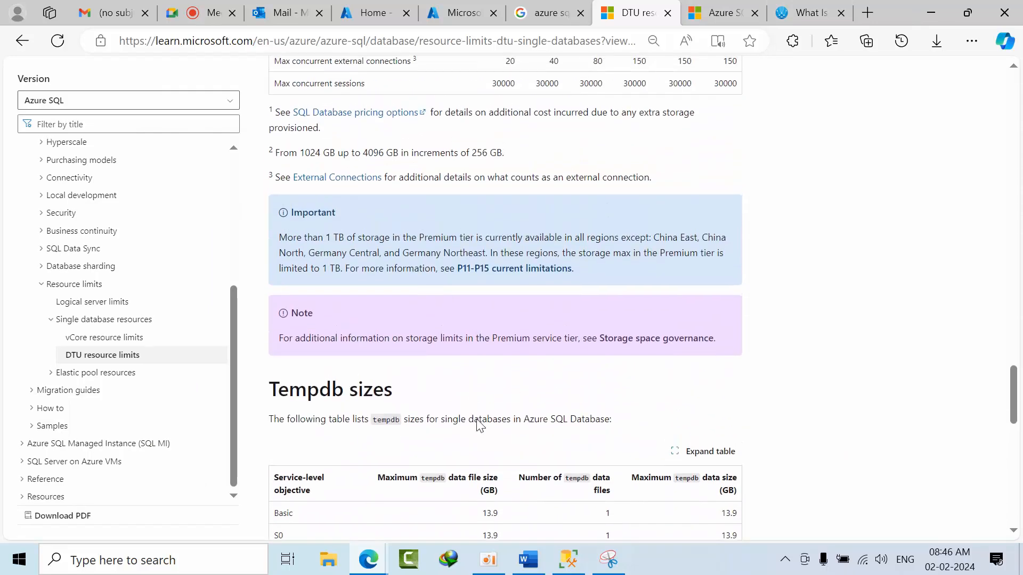
# Step: Open the newly deployed test database resource in the Azure portal
pyautogui.click(373, 12)
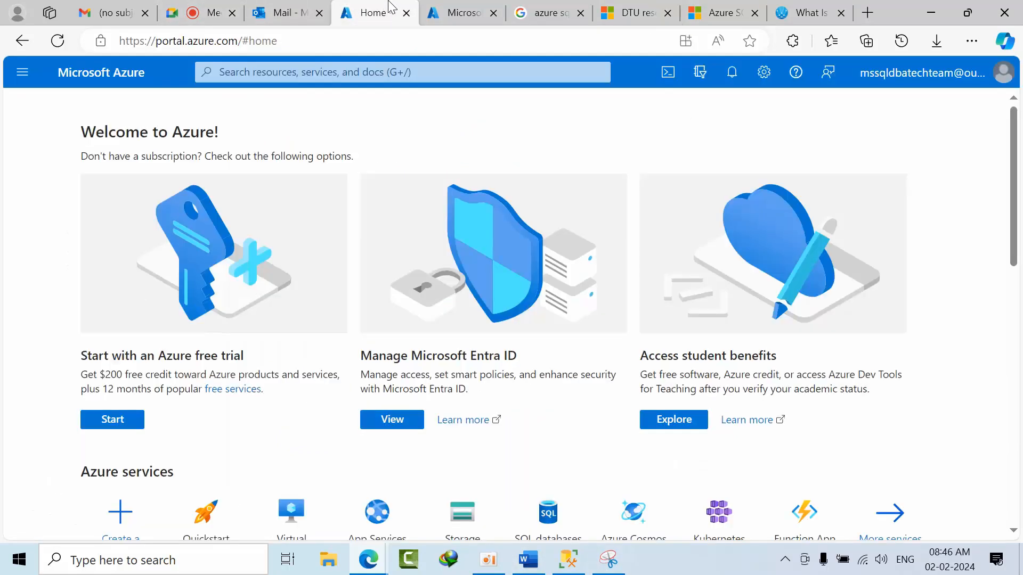
pyautogui.click(463, 12)
pyautogui.click(325, 423)
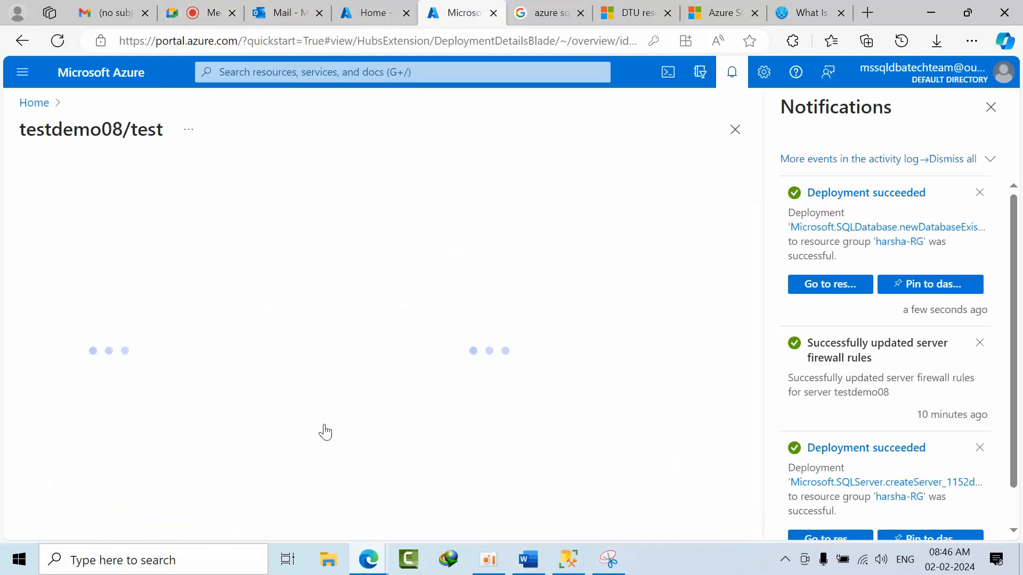
# Step: In SSMS, refresh testdemo08, close old queries without saving, and select the test database
pyautogui.click(568, 560)
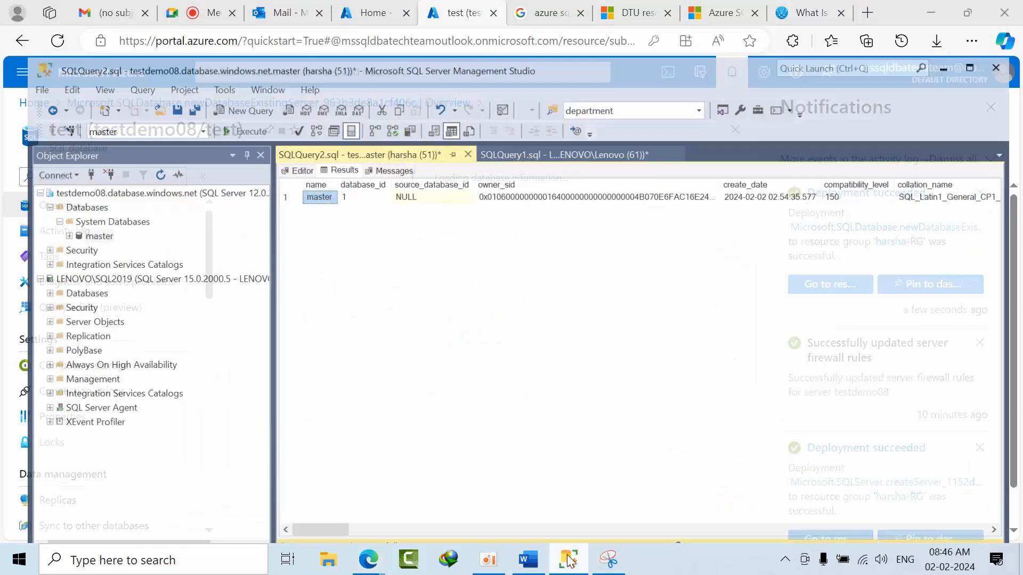
pyautogui.click(96, 174)
pyautogui.click(137, 155)
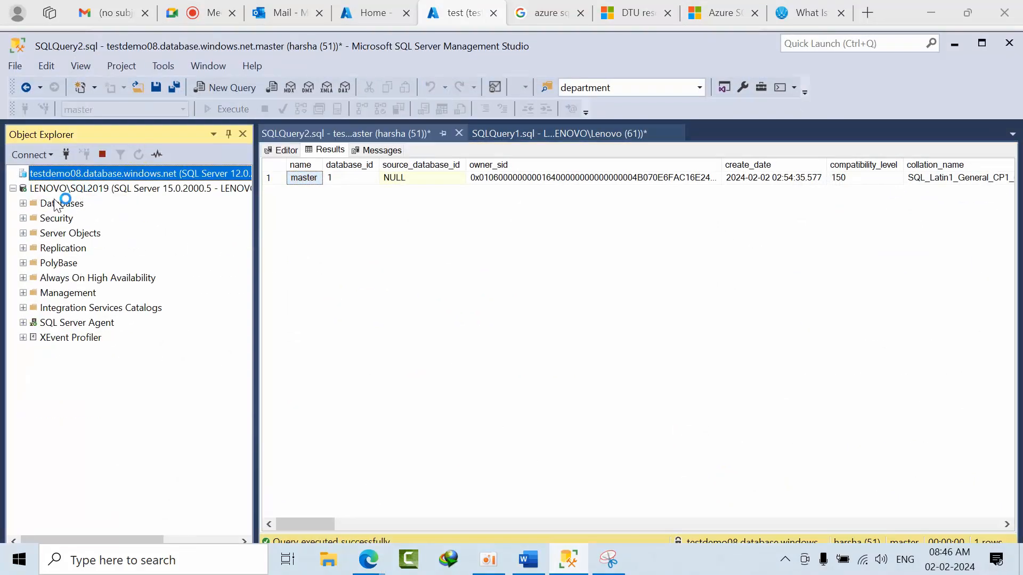
pyautogui.click(282, 149)
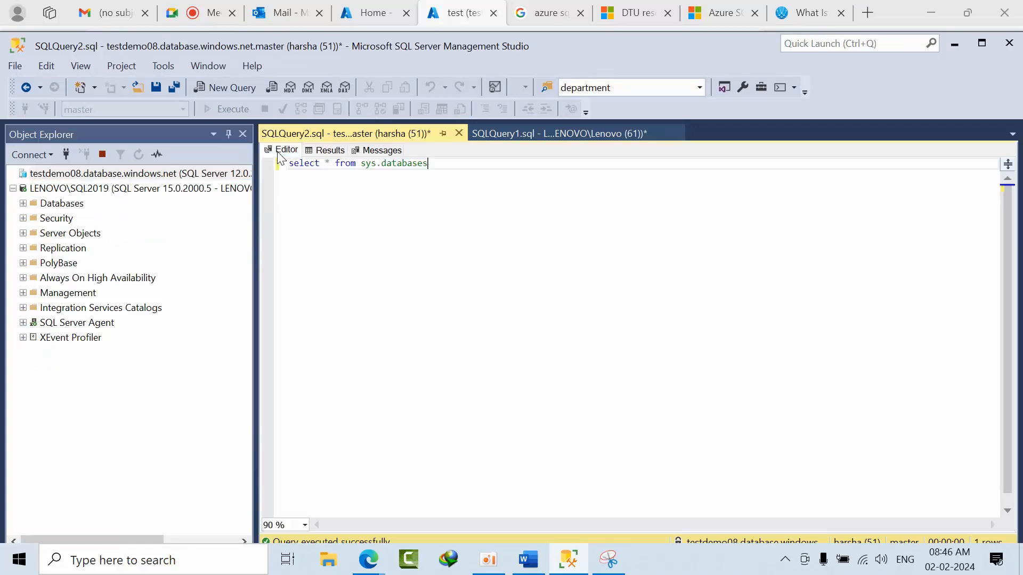
pyautogui.click(458, 134)
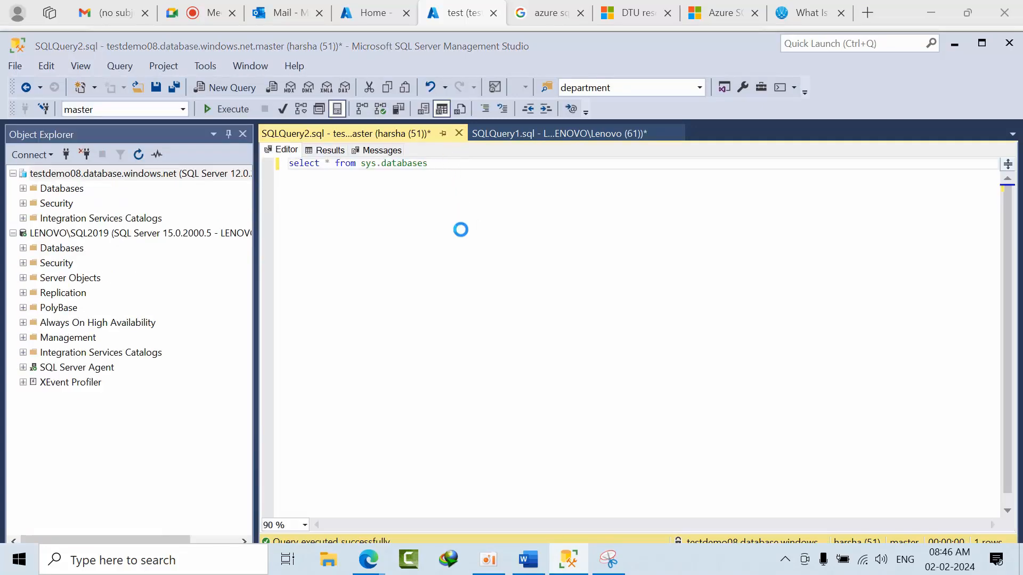
pyautogui.click(570, 421)
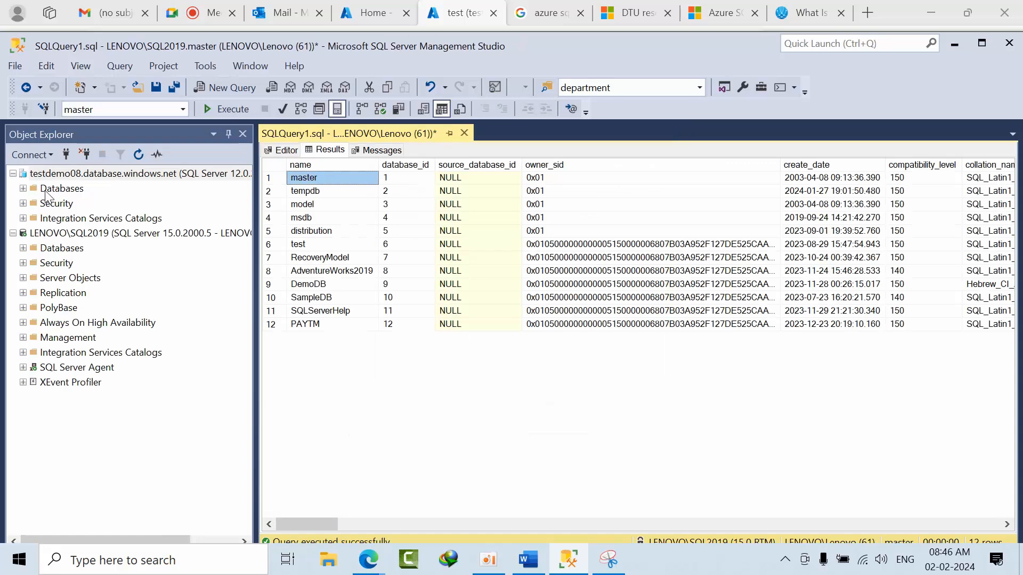
pyautogui.doubleClick(53, 188)
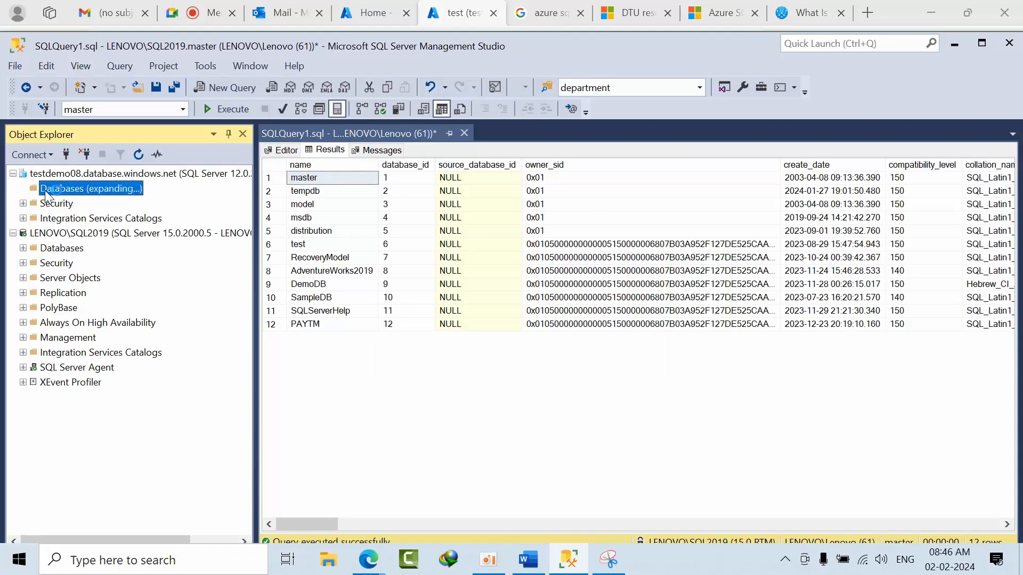
pyautogui.click(464, 134)
pyautogui.click(566, 419)
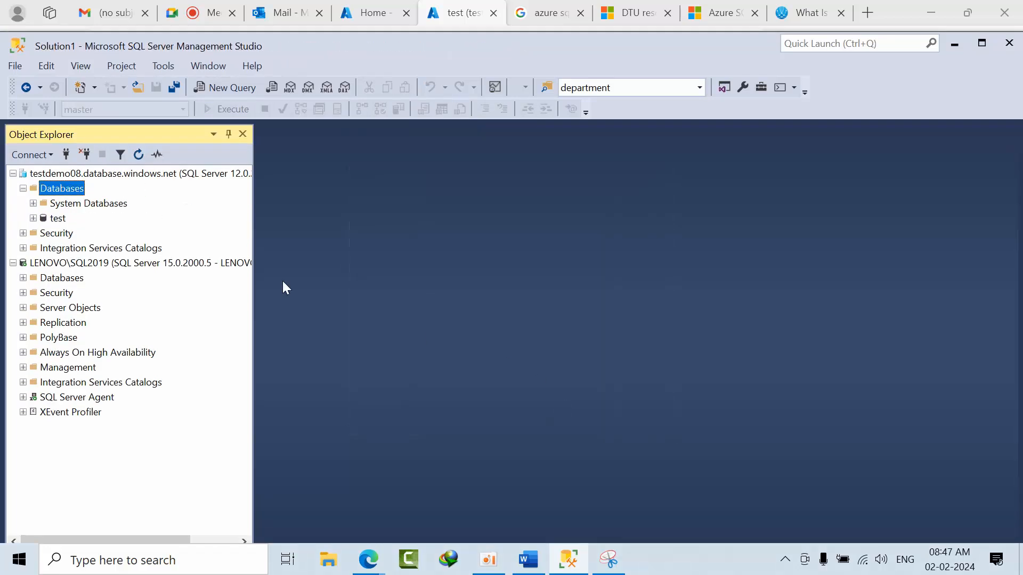
pyautogui.click(56, 219)
pyautogui.click(220, 88)
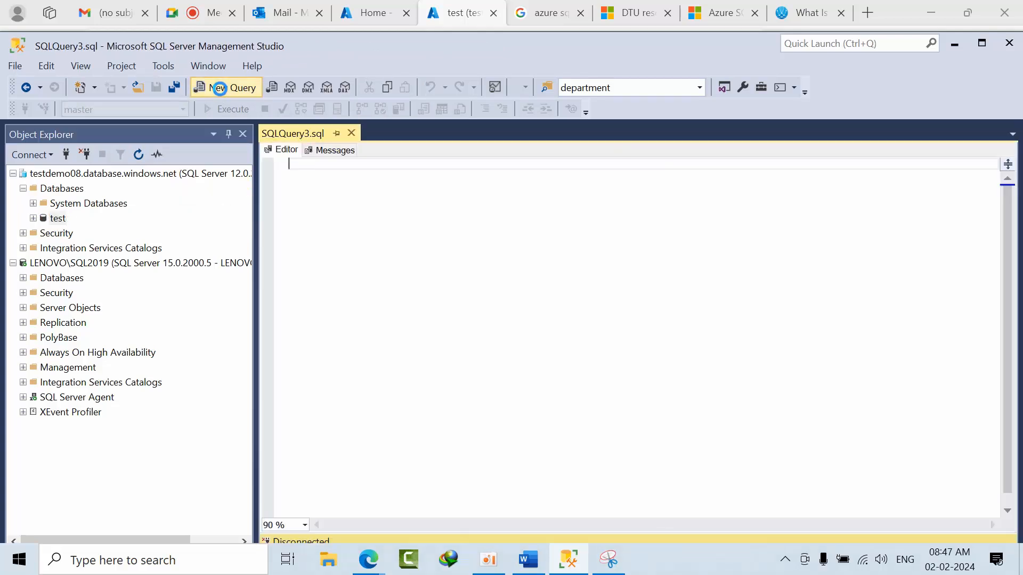
pyautogui.write('se')
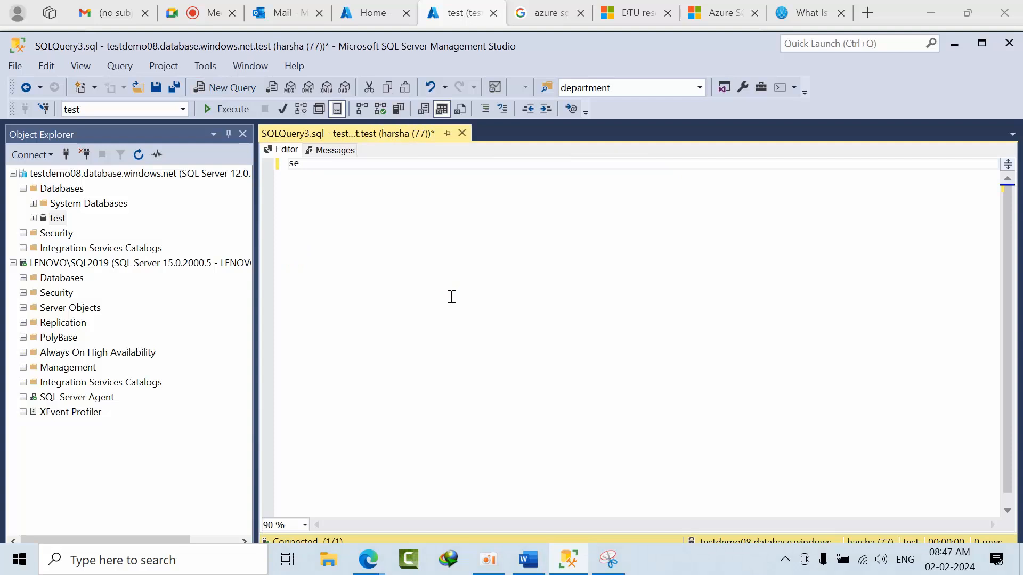
pyautogui.write('lect @@version')
pyautogui.click(226, 109)
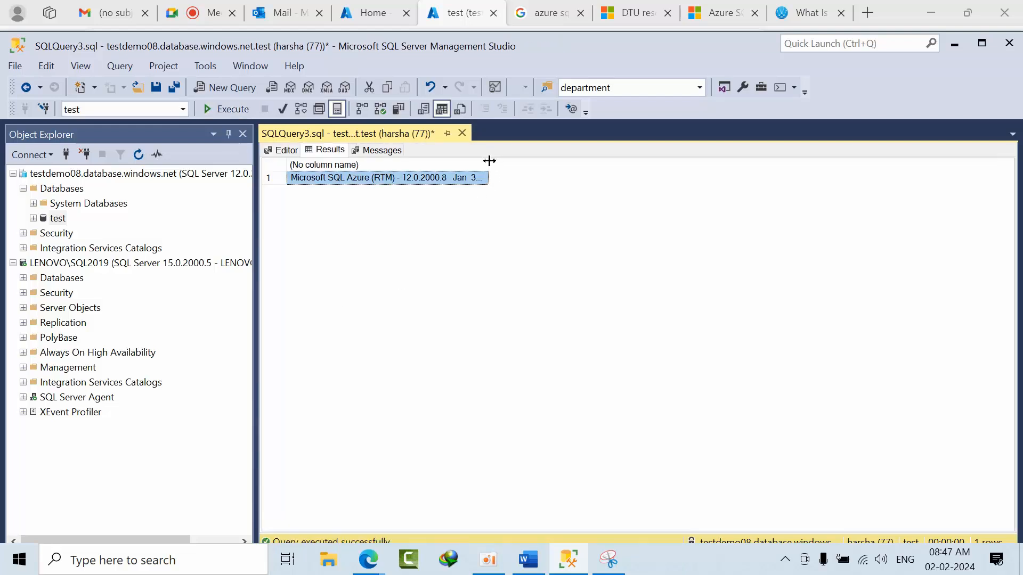
pyautogui.doubleClick(488, 162)
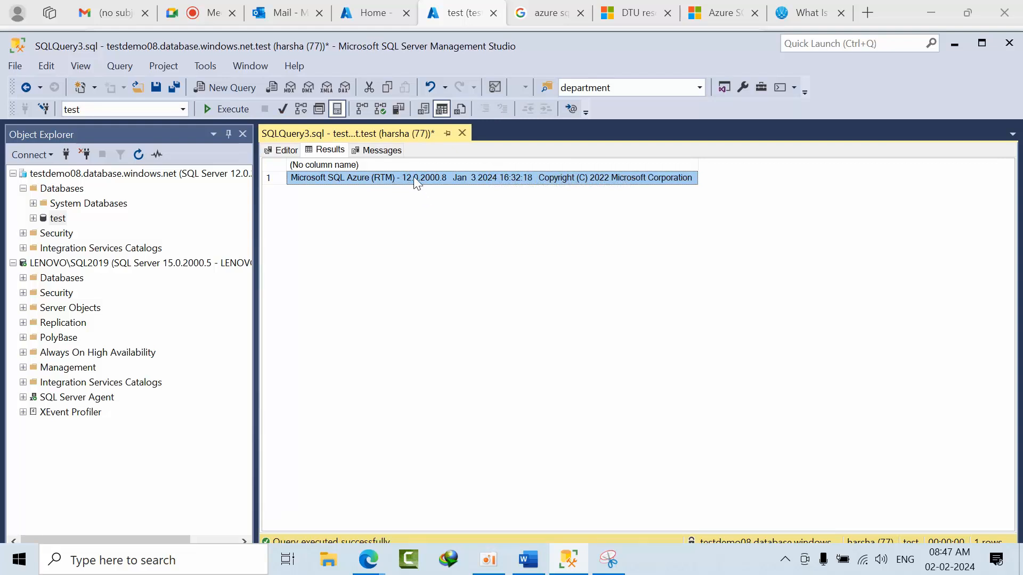
pyautogui.click(122, 267)
pyautogui.rightClick(123, 265)
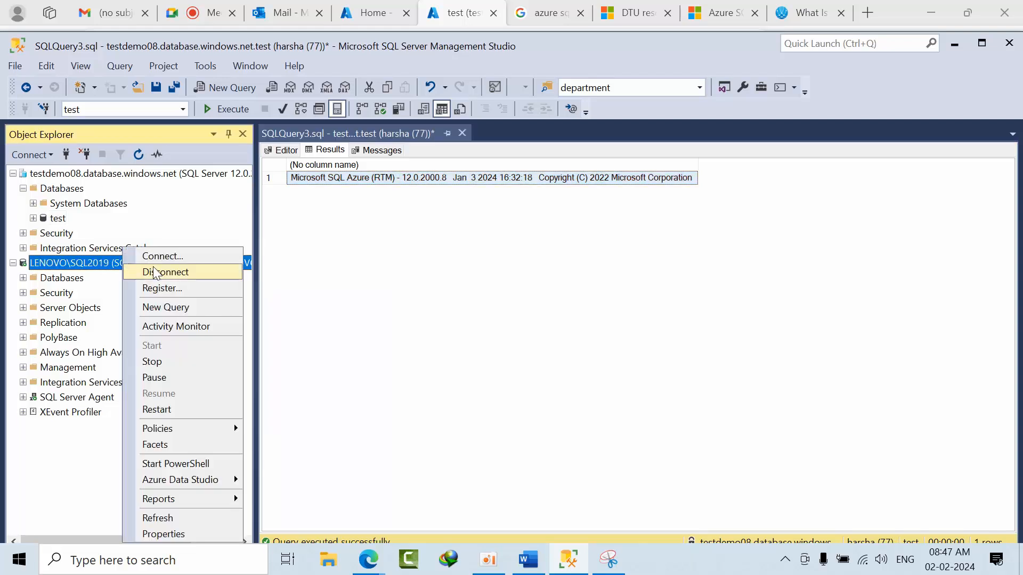
pyautogui.click(174, 311)
pyautogui.write('Select @@ver')
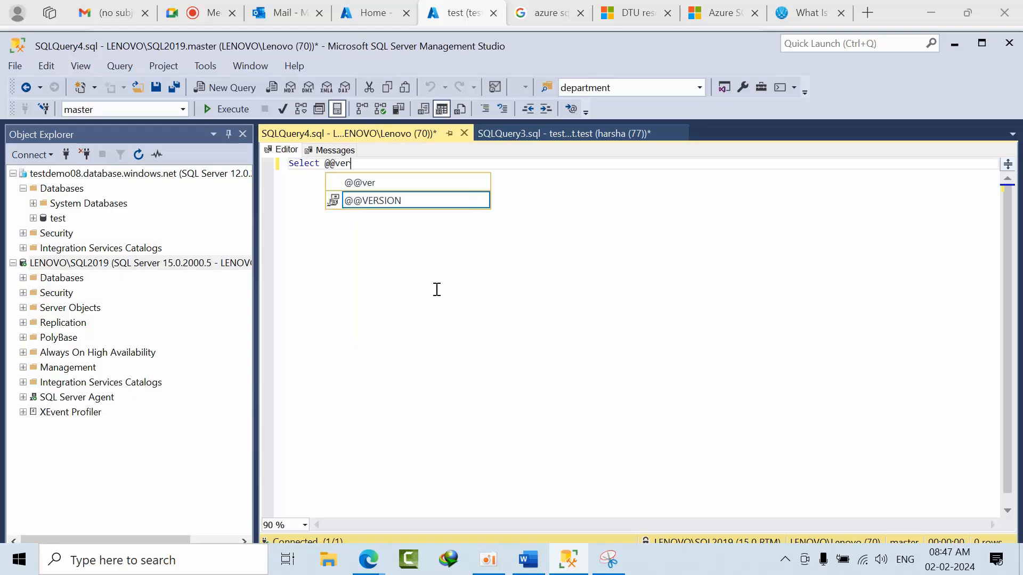
pyautogui.press('Tab')
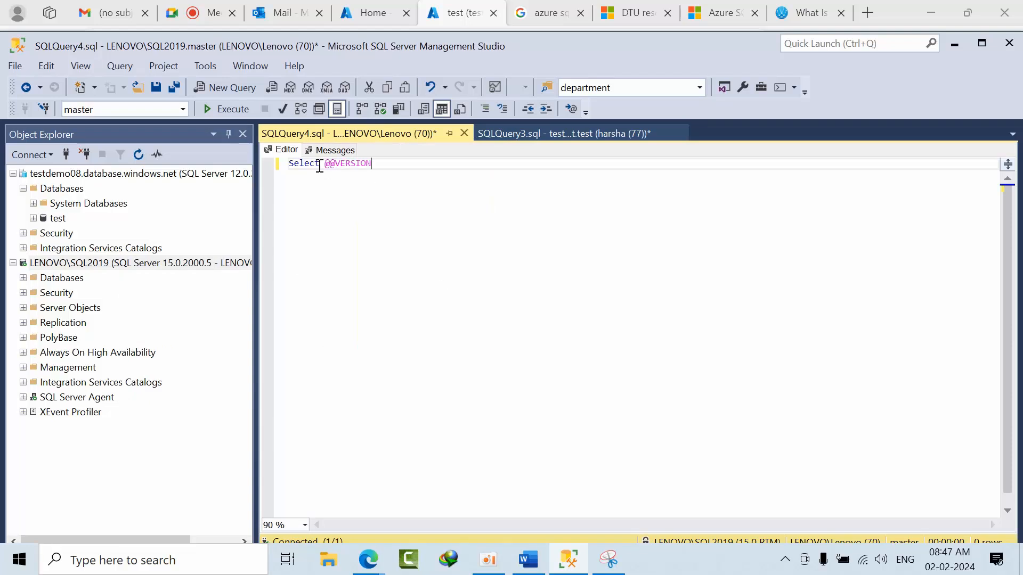
pyautogui.click(215, 110)
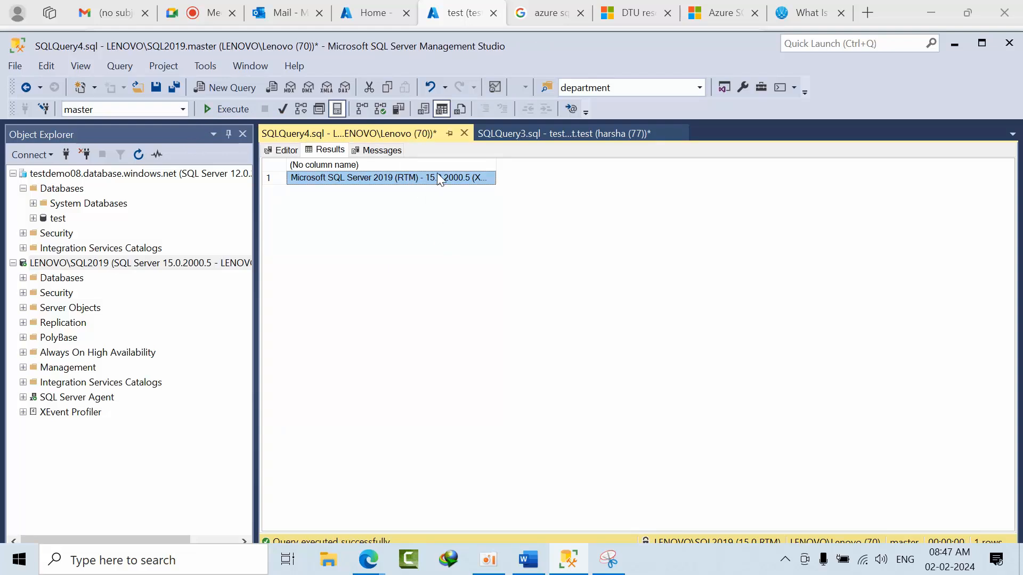
pyautogui.moveTo(495, 160); pyautogui.dragTo(631, 192)
# Step: Compare the Azure and local query results and copy the Azure version result
pyautogui.click(533, 132)
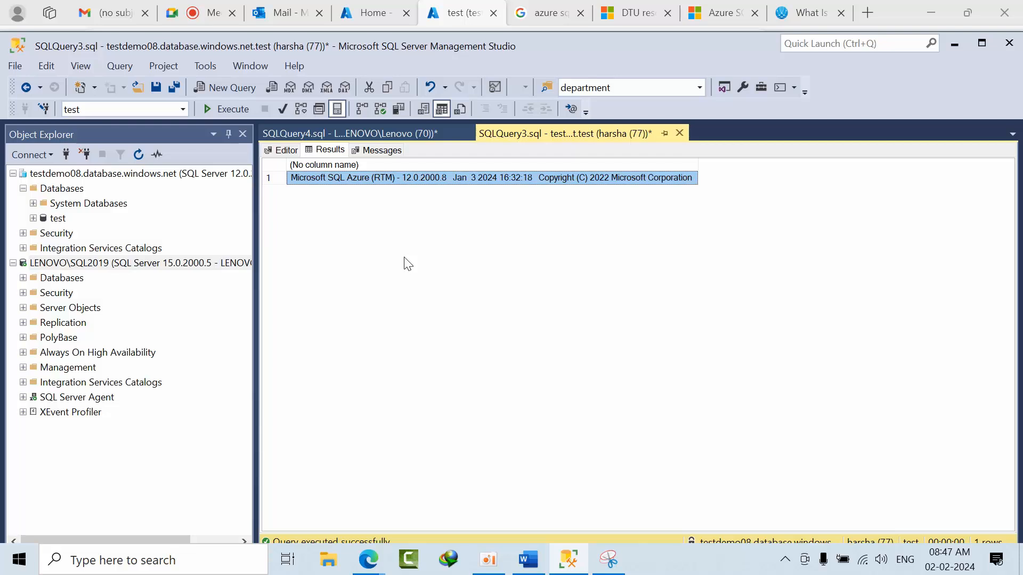
pyautogui.rightClick(414, 178)
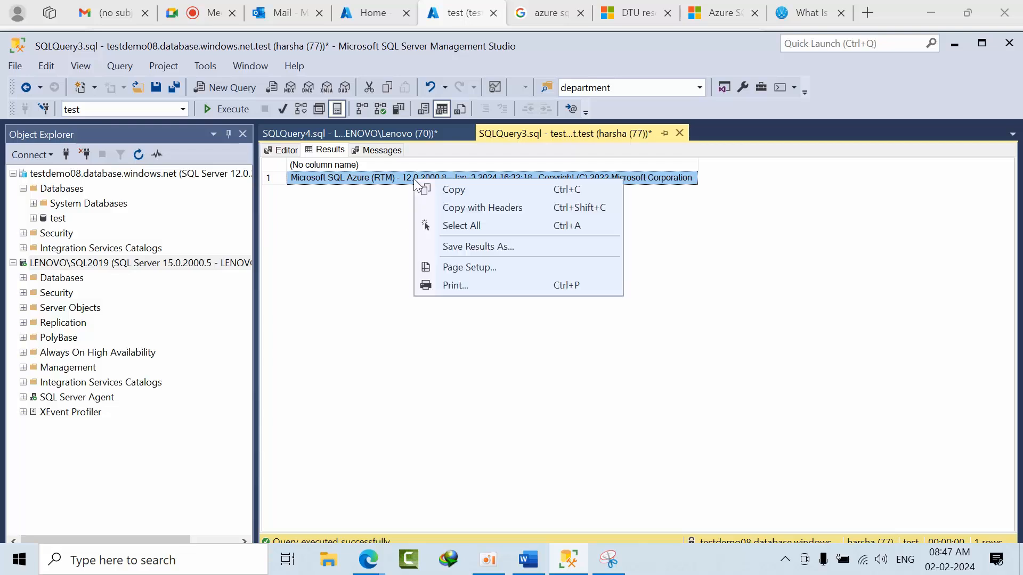
pyautogui.click(433, 189)
pyautogui.click(317, 134)
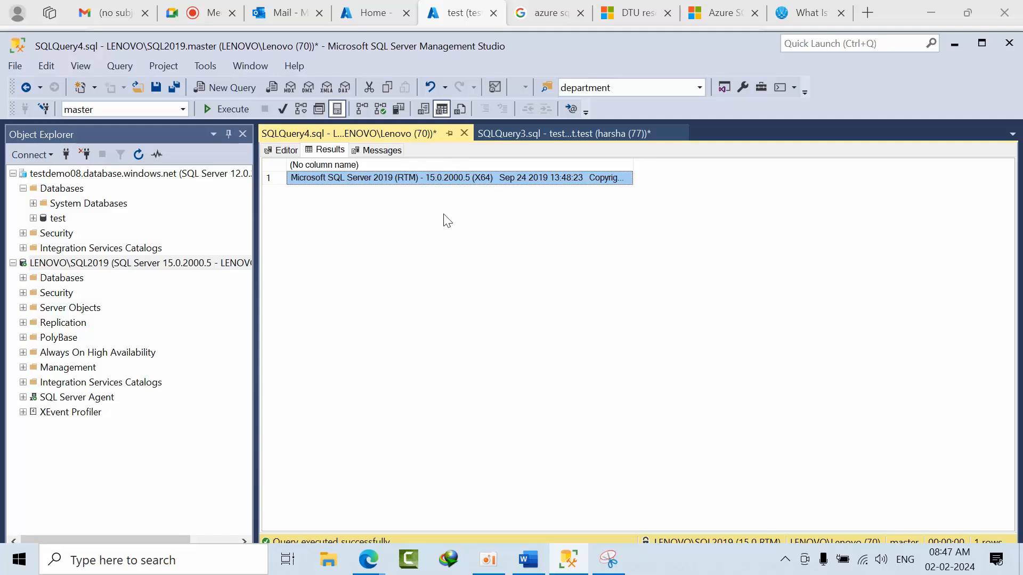
pyautogui.click(535, 133)
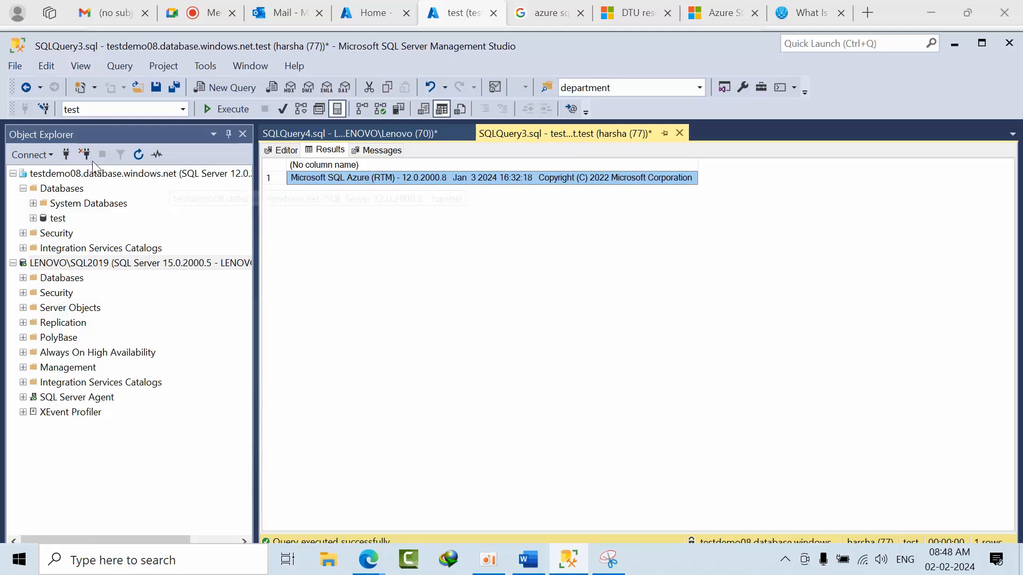
pyautogui.click(94, 179)
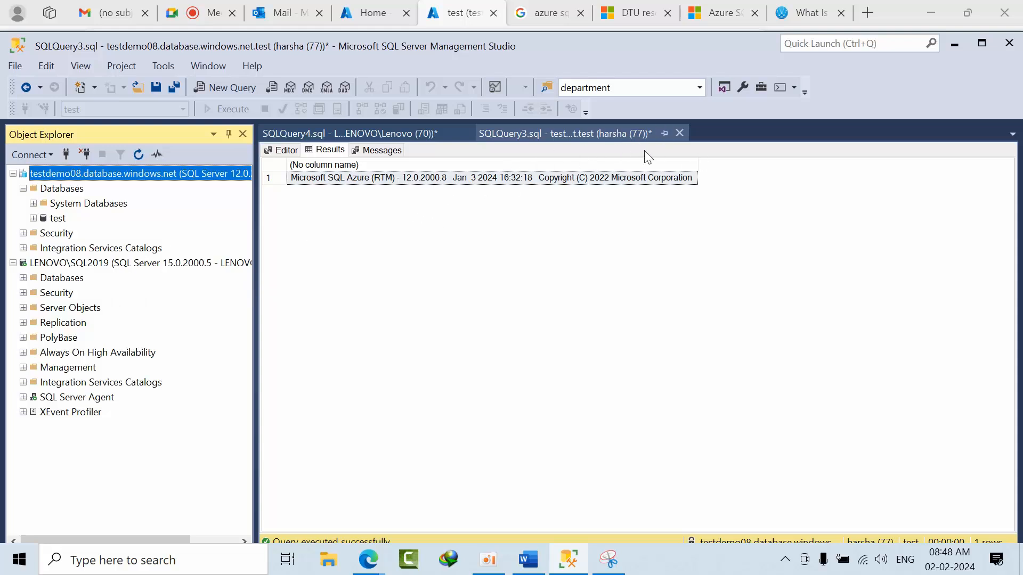
# Step: Discard the SQLQuery3 Azure version query, then check the New Database compatibility level, leaving SQL Server 2022
pyautogui.click(680, 134)
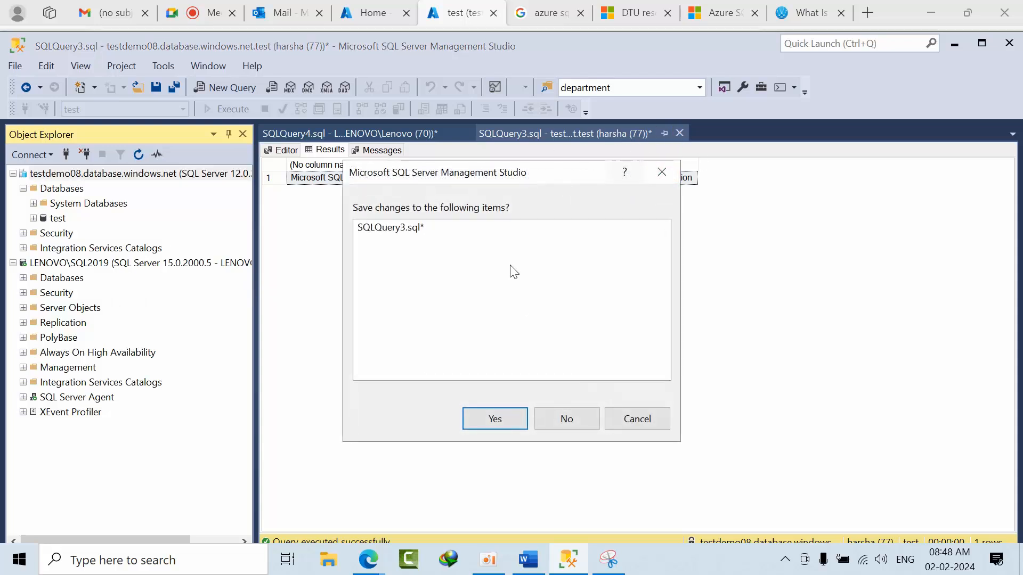
pyautogui.click(565, 412)
pyautogui.click(57, 218)
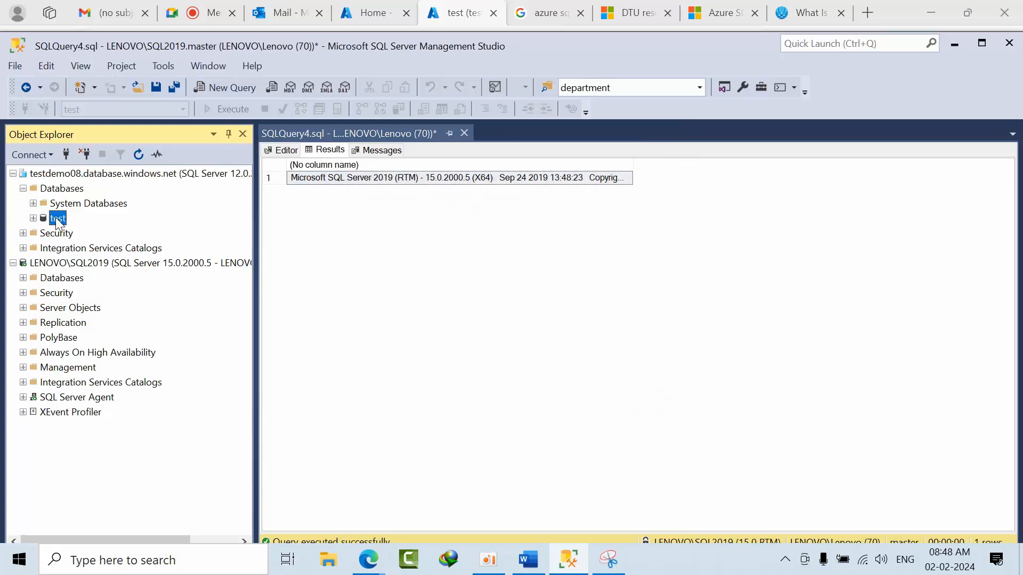
pyautogui.click(57, 218)
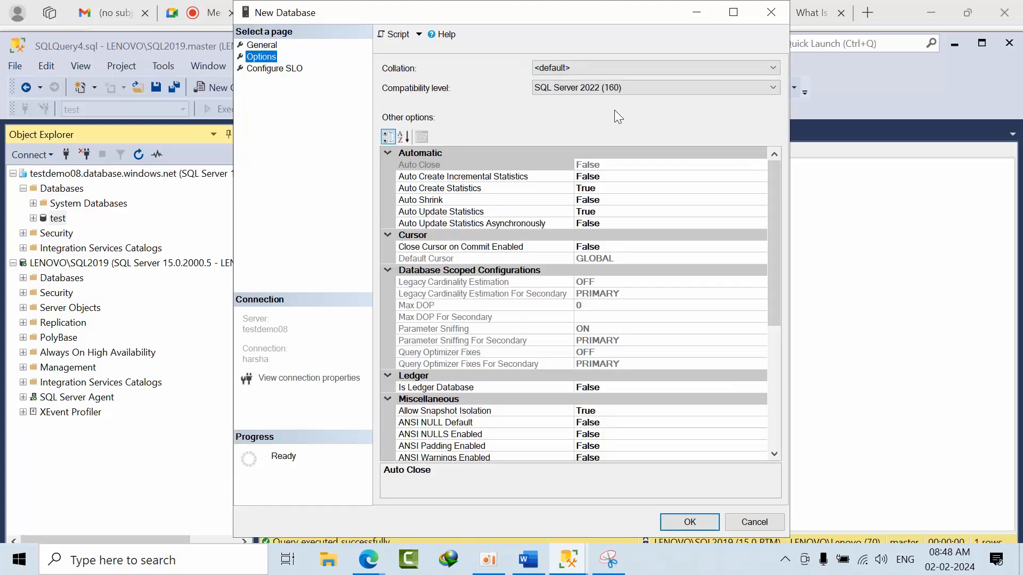
pyautogui.click(586, 92)
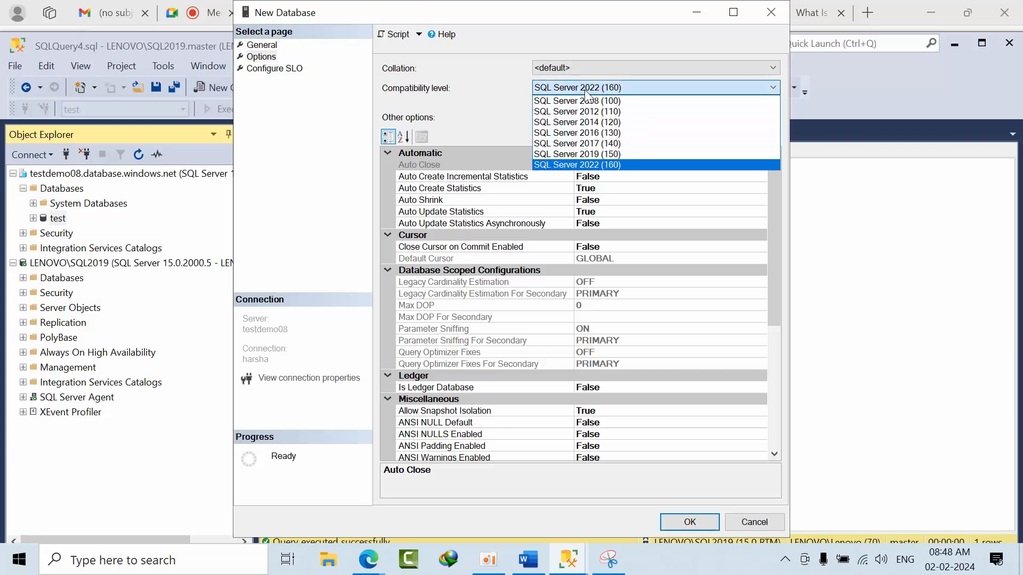
pyautogui.click(770, 14)
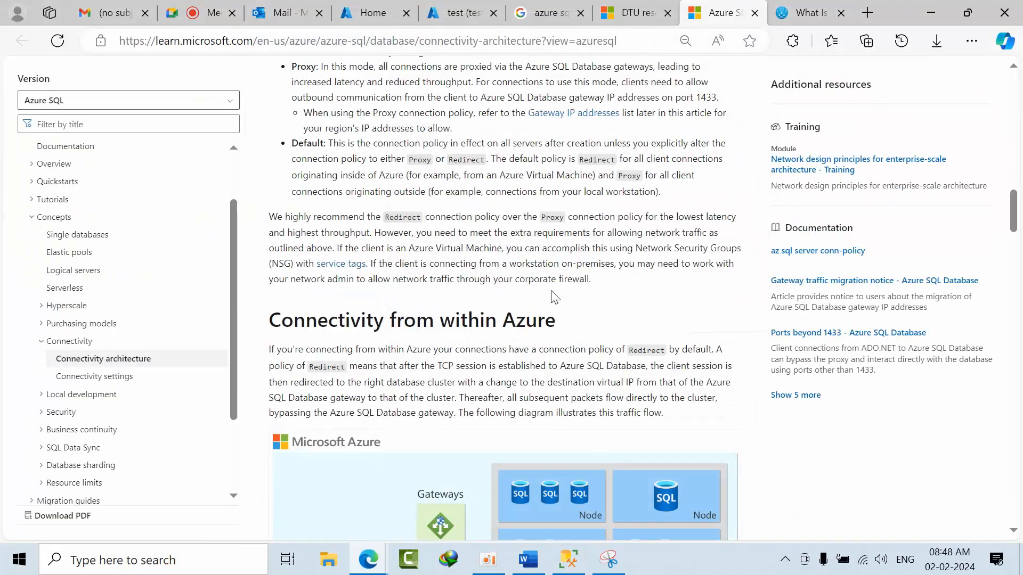
pyautogui.click(931, 12)
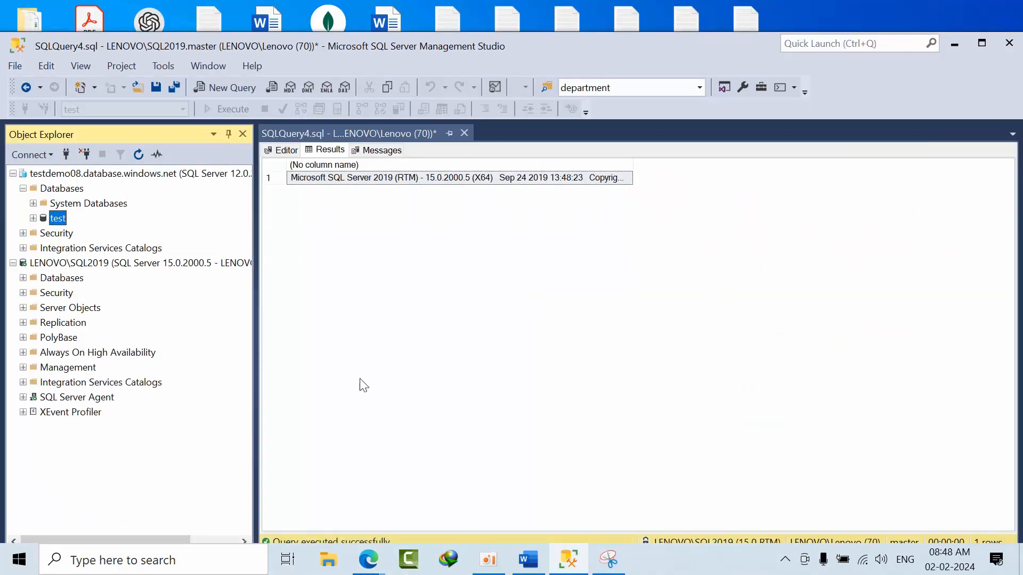
pyautogui.click(357, 506)
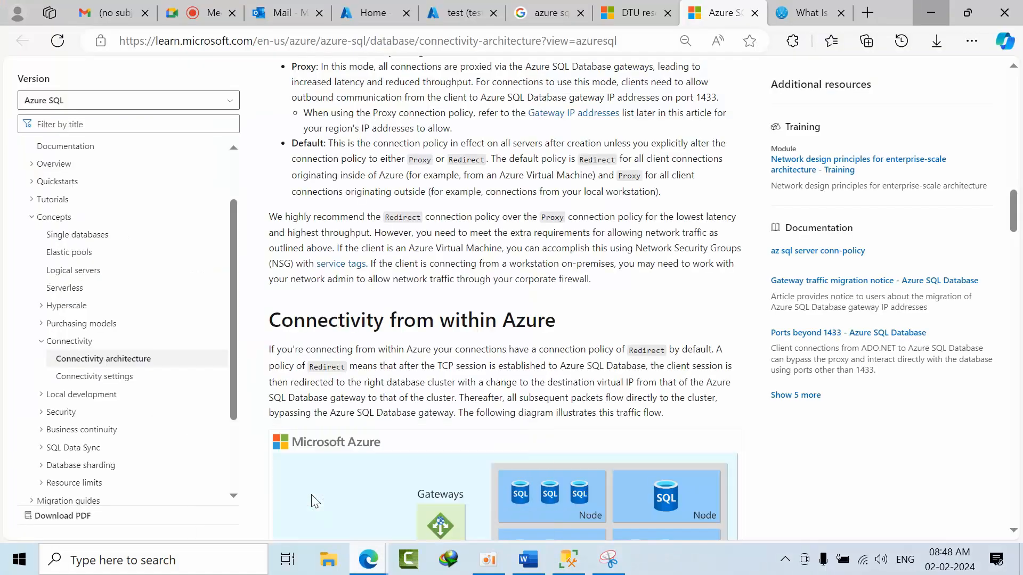
pyautogui.scroll(-5, 463, 341)
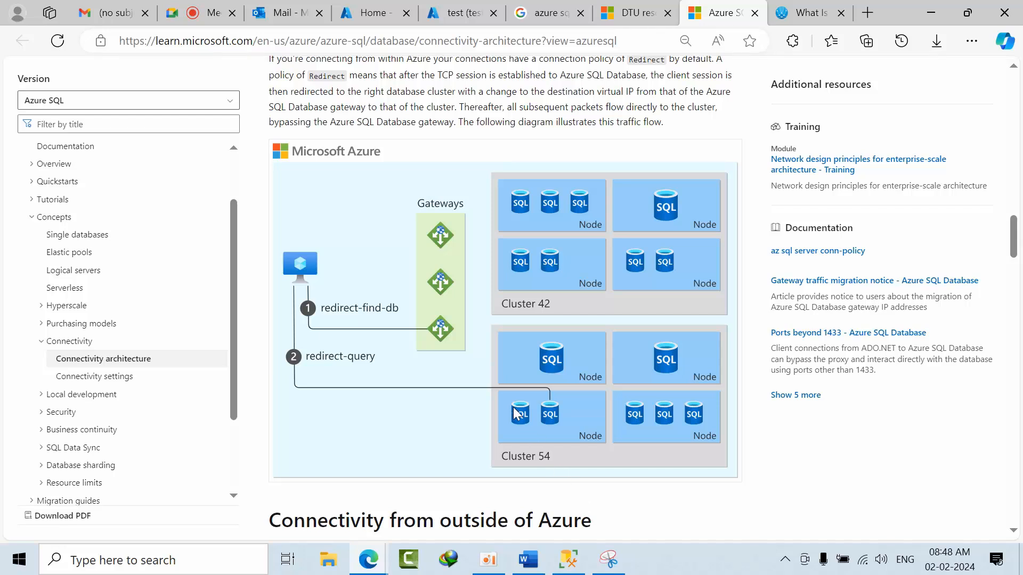
pyautogui.scroll(-1, 395, 322)
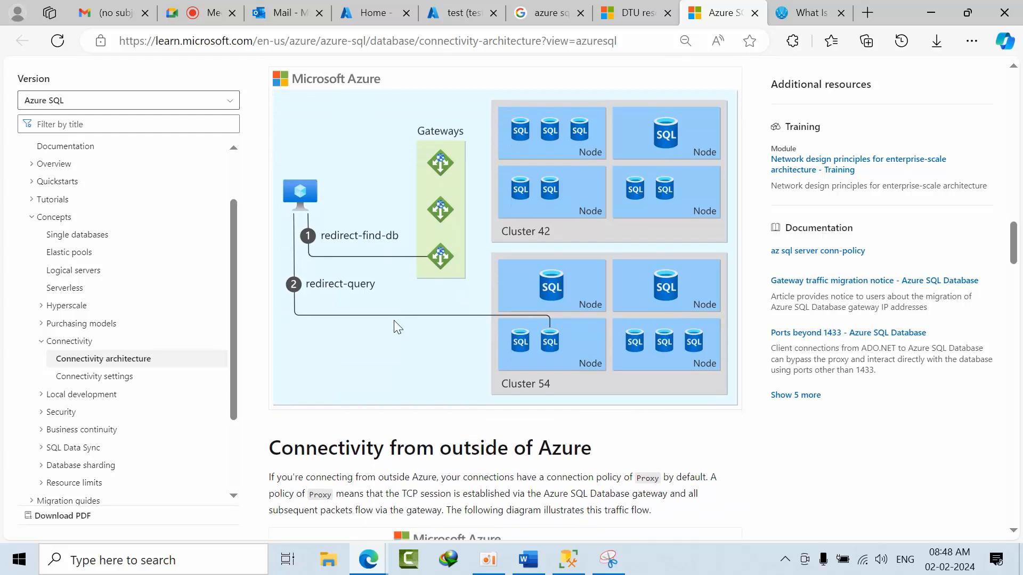
pyautogui.scroll(1, 397, 327)
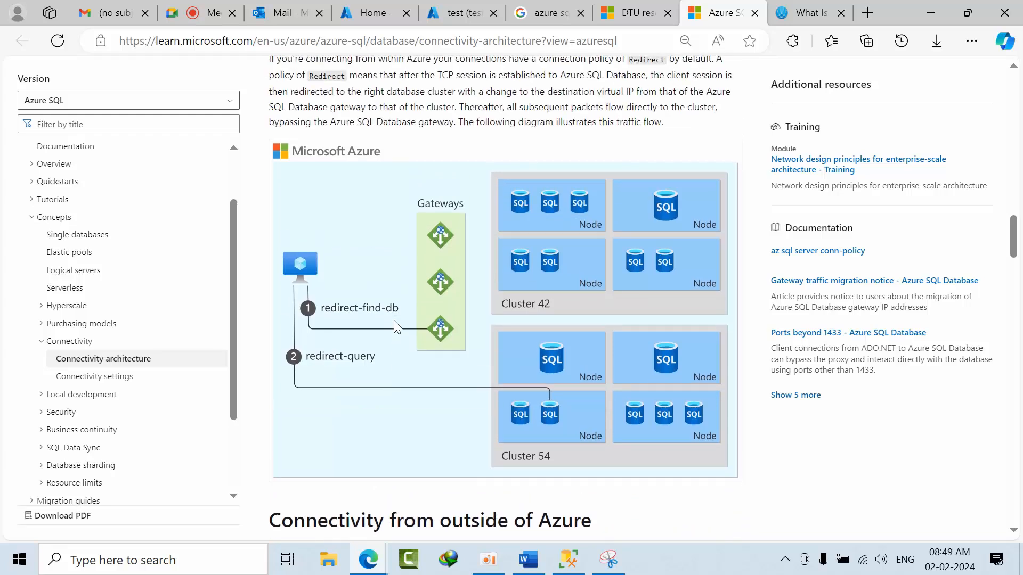
pyautogui.scroll(15, 394, 326)
pyautogui.scroll(-15, 395, 326)
pyautogui.scroll(-9, 398, 328)
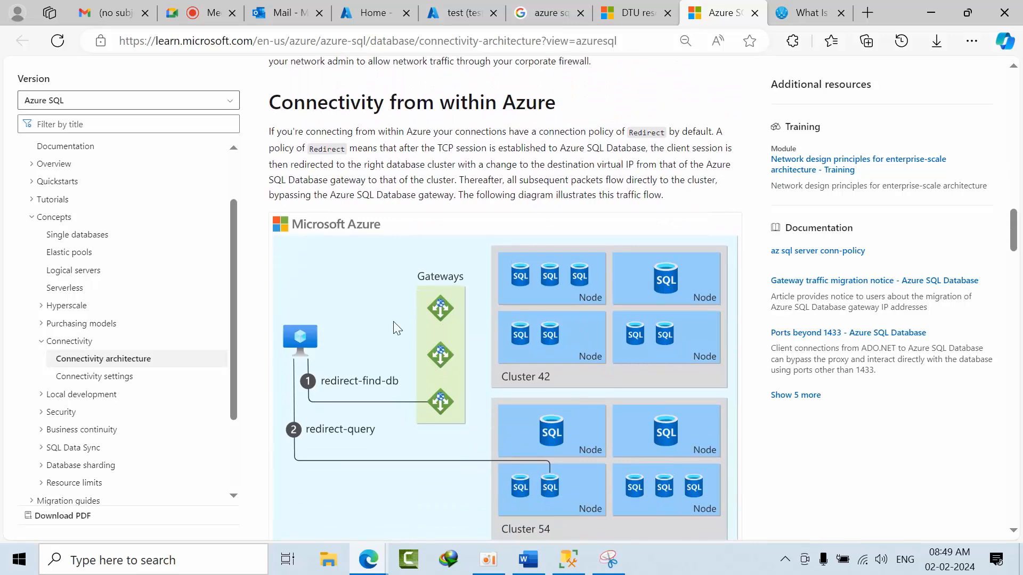
pyautogui.scroll(8, 397, 329)
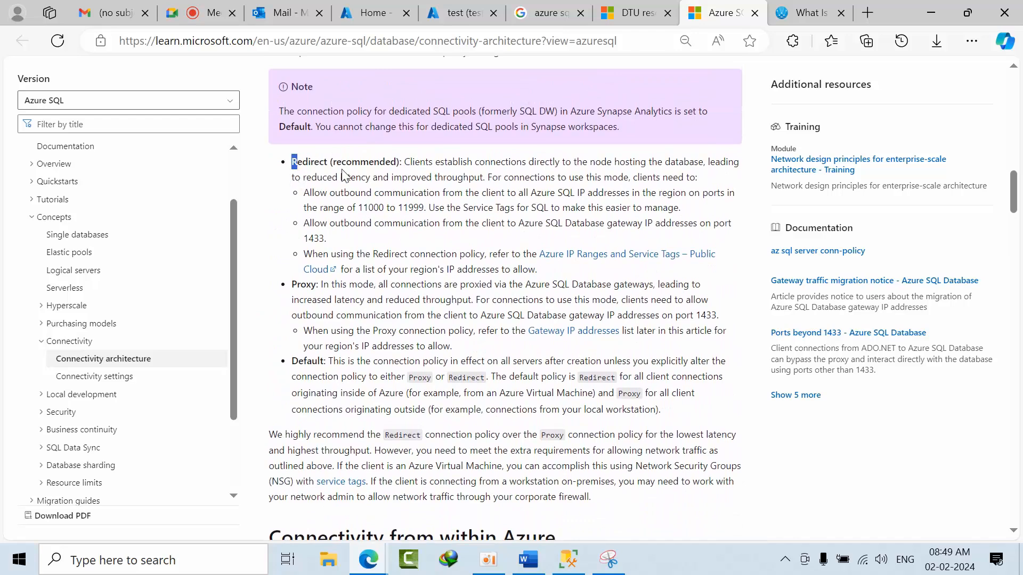
pyautogui.moveTo(300, 284); pyautogui.dragTo(309, 284)
pyautogui.doubleClick(308, 361)
pyautogui.scroll(-4, 315, 368)
pyautogui.scroll(-5, 322, 373)
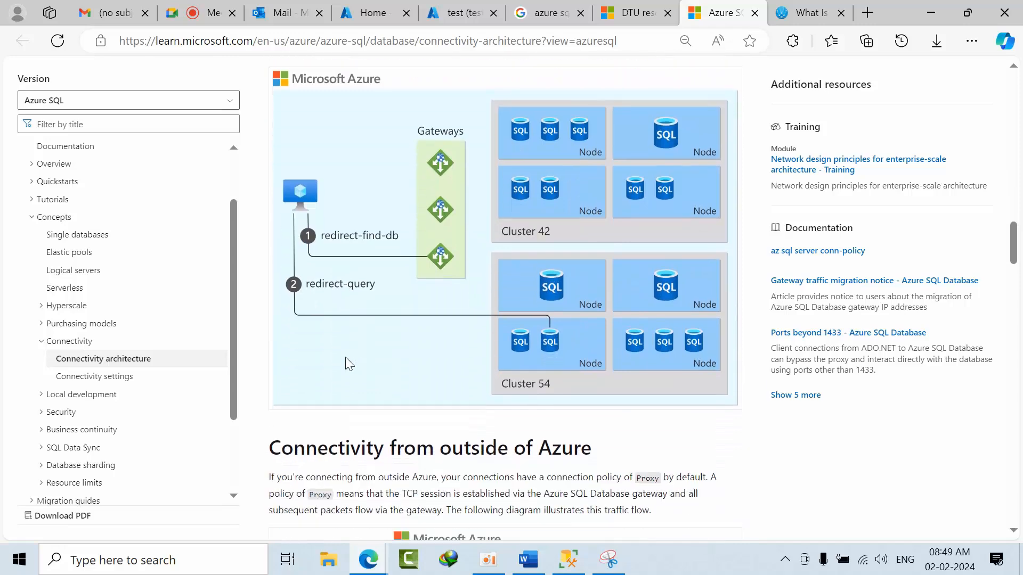
pyautogui.scroll(3, 369, 372)
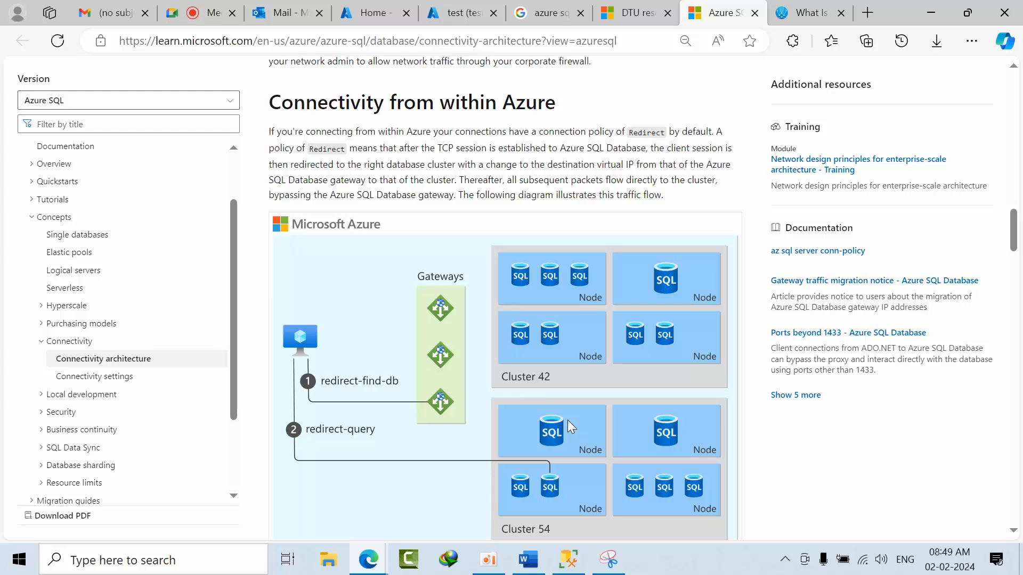
pyautogui.scroll(-2, 567, 420)
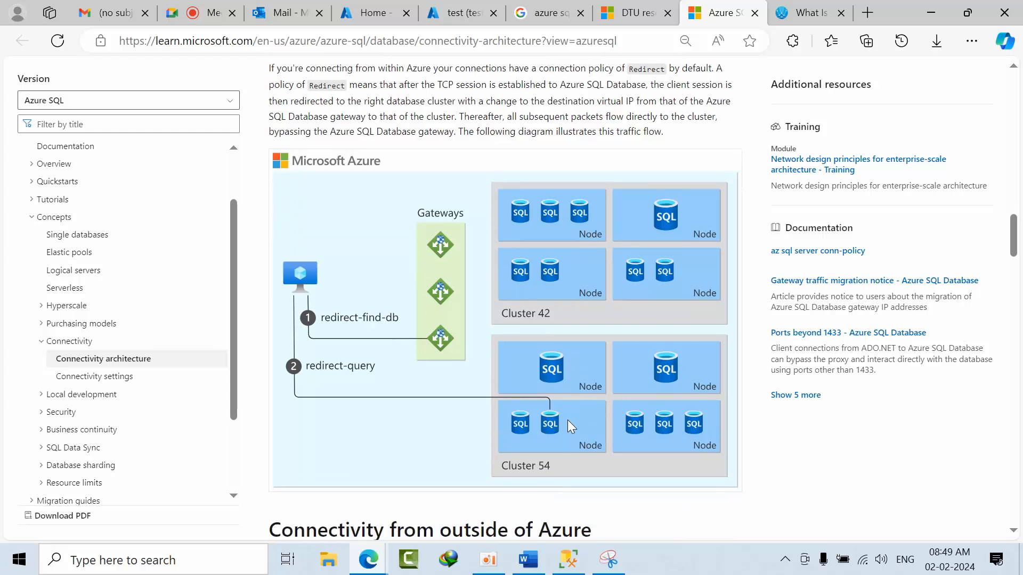
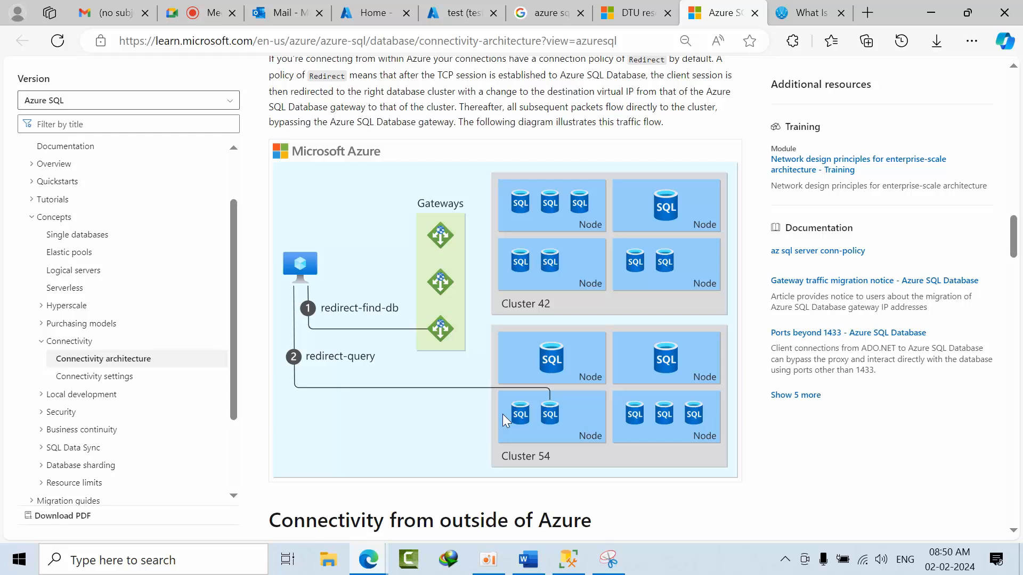
# Step: Scroll around the connectivity article's connection policy section, briefly highlighting the heading
pyautogui.doubleClick(416, 517)
pyautogui.click(388, 520)
pyautogui.scroll(1, 349, 319)
pyautogui.scroll(-2, 349, 318)
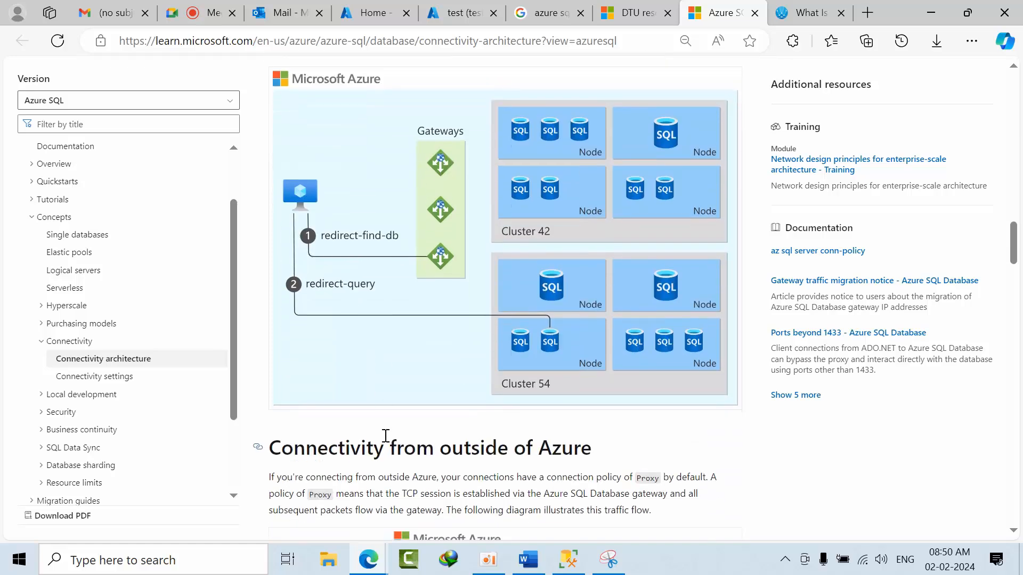
pyautogui.scroll(2, 383, 426)
pyautogui.scroll(6, 366, 369)
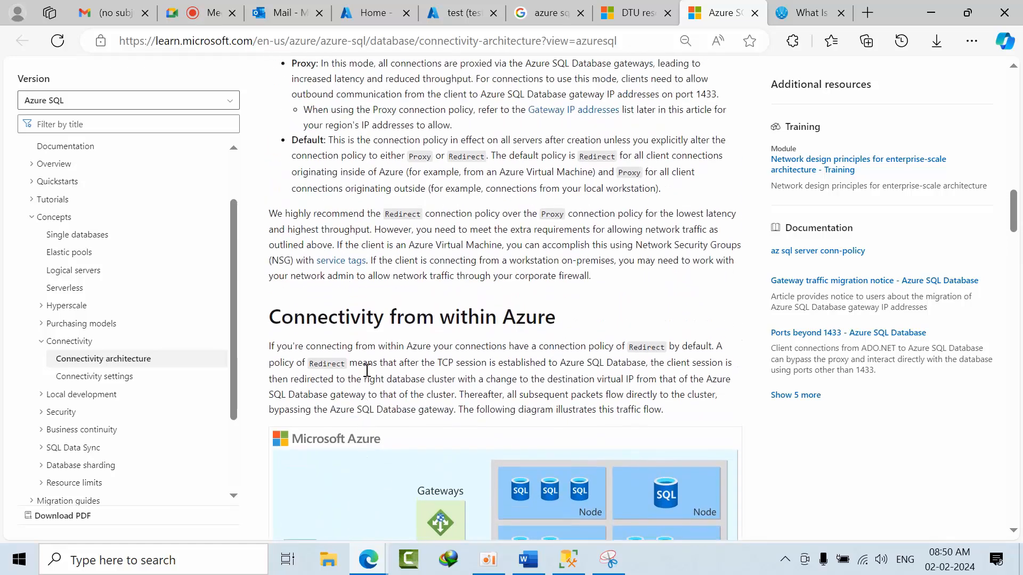
pyautogui.scroll(-1, 303, 326)
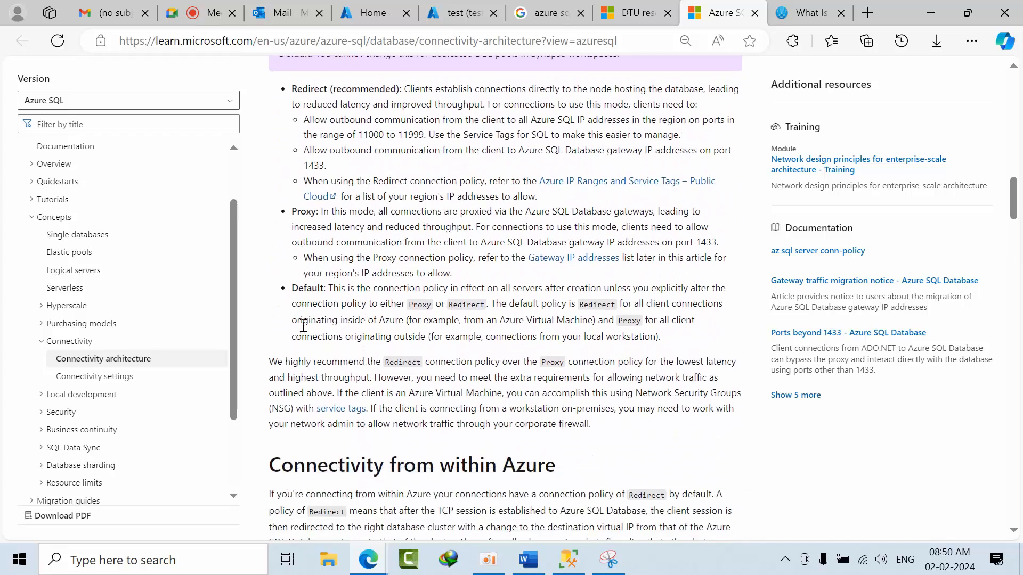
# Step: Highlight the Redirect (recommended) policy label and its 11000 to 11999 port range
pyautogui.moveTo(291, 90); pyautogui.dragTo(315, 92)
pyautogui.click(400, 152)
pyautogui.scroll(-6, 439, 361)
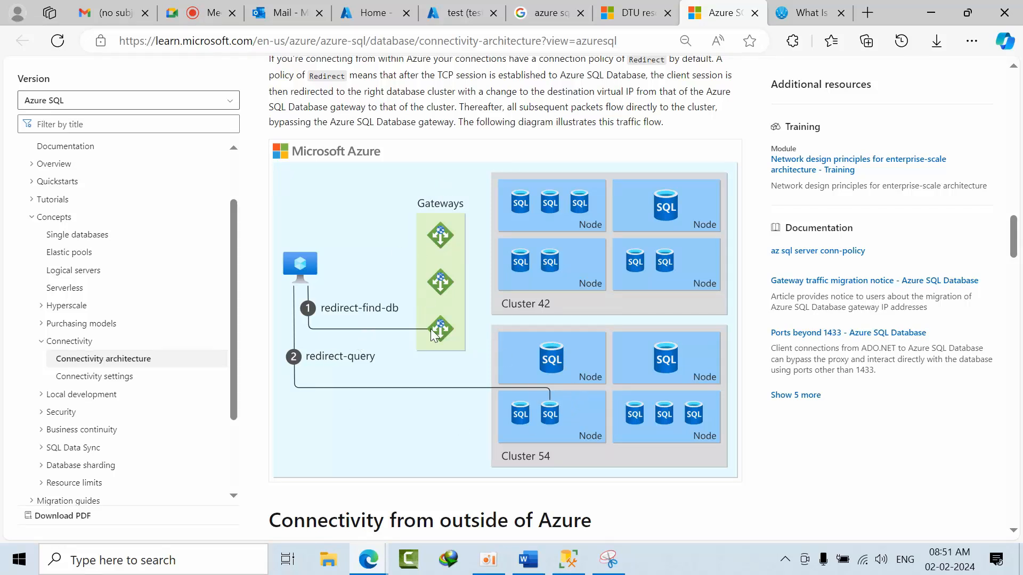
pyautogui.scroll(10, 412, 219)
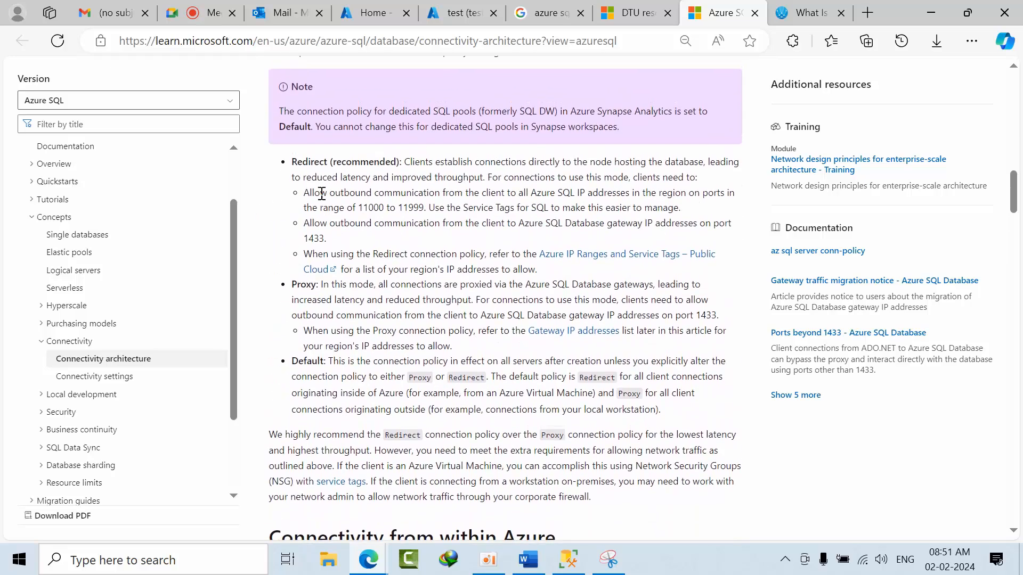
pyautogui.moveTo(293, 159); pyautogui.dragTo(385, 163)
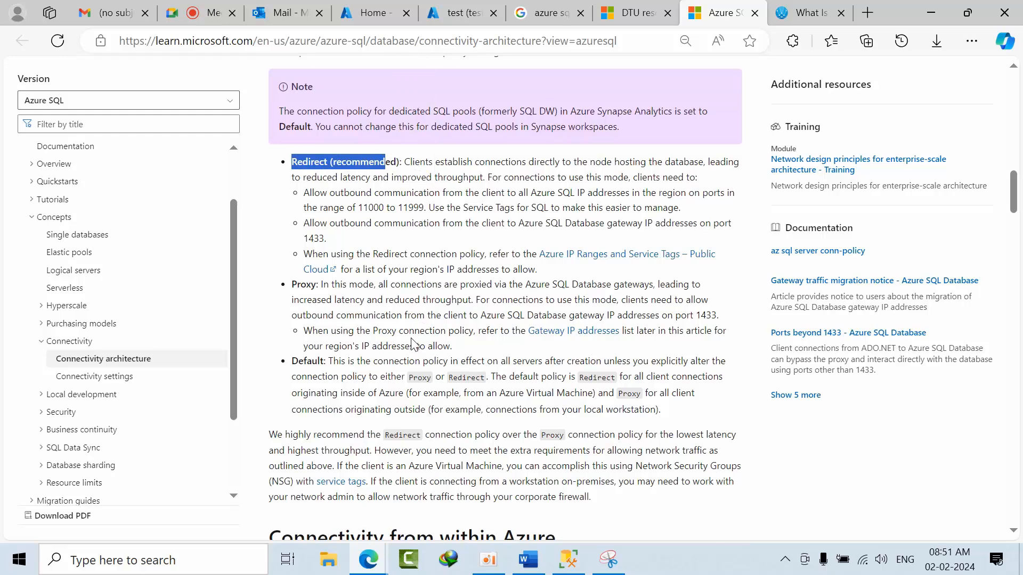
pyautogui.moveTo(362, 207); pyautogui.dragTo(425, 208)
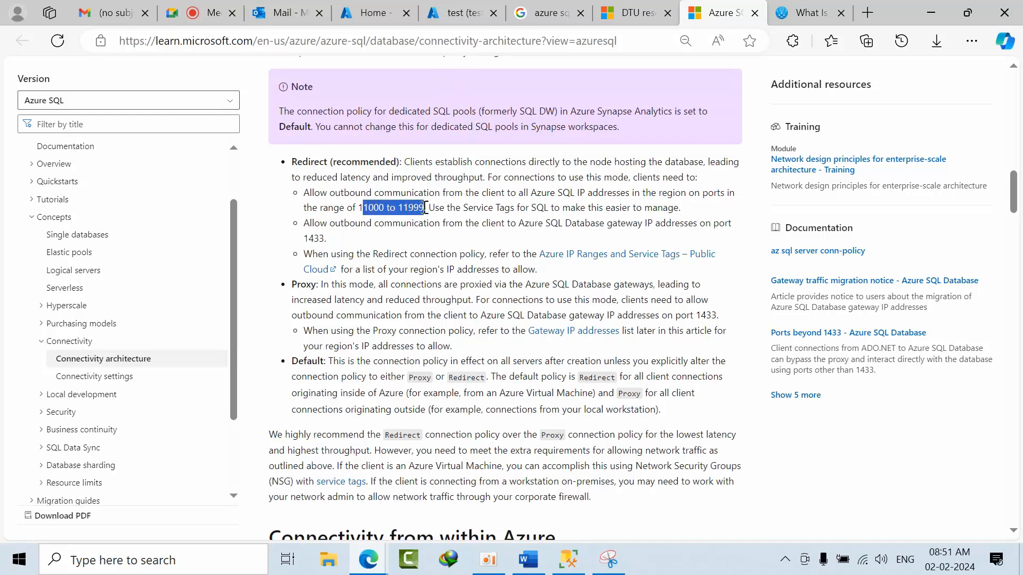
pyautogui.click(425, 208)
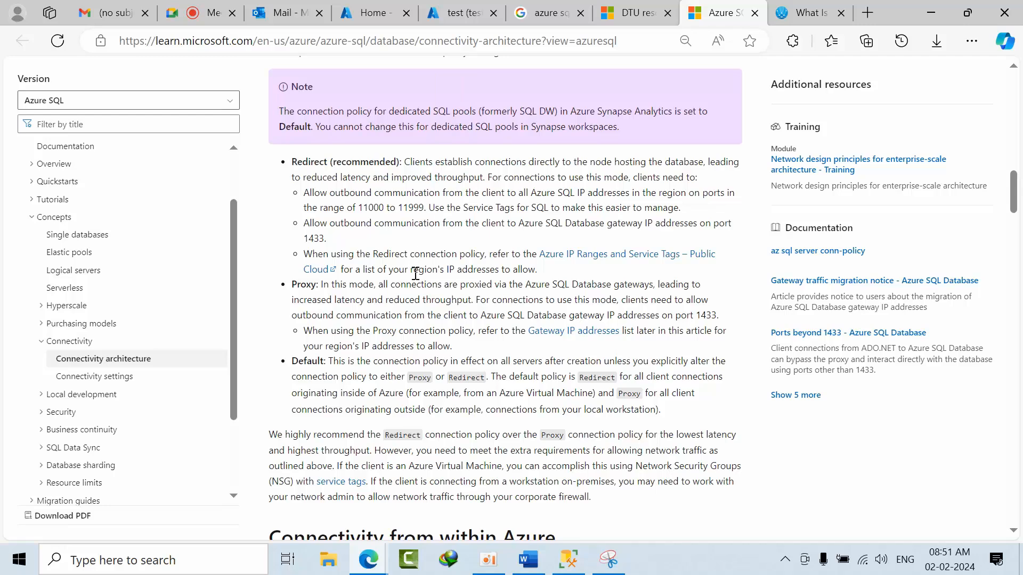
# Step: Highlight the Proxy policy and its port 1433, then review the within-Azure diagram
pyautogui.scroll(-3, 337, 269)
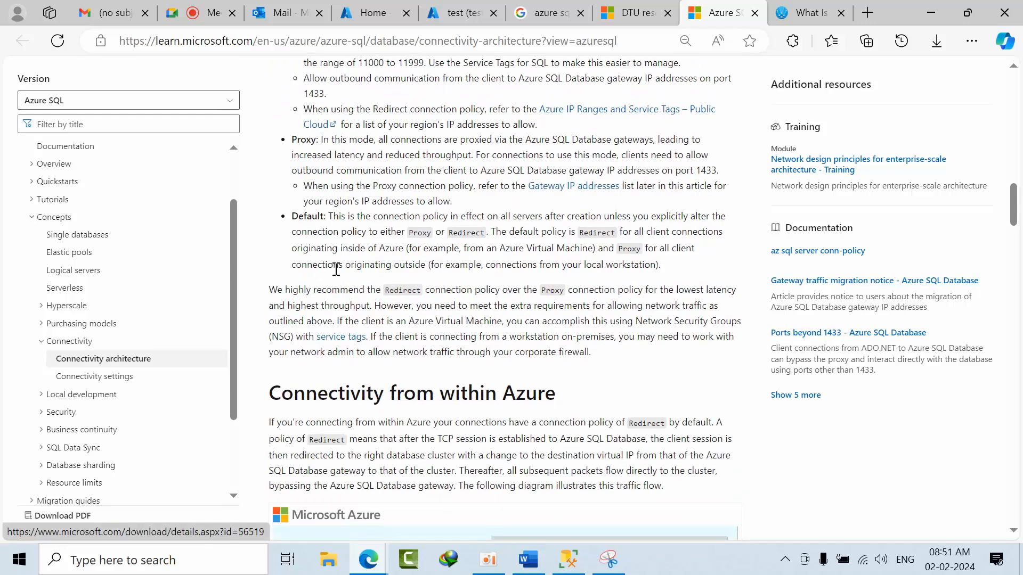
pyautogui.doubleClick(293, 141)
pyautogui.click(383, 201)
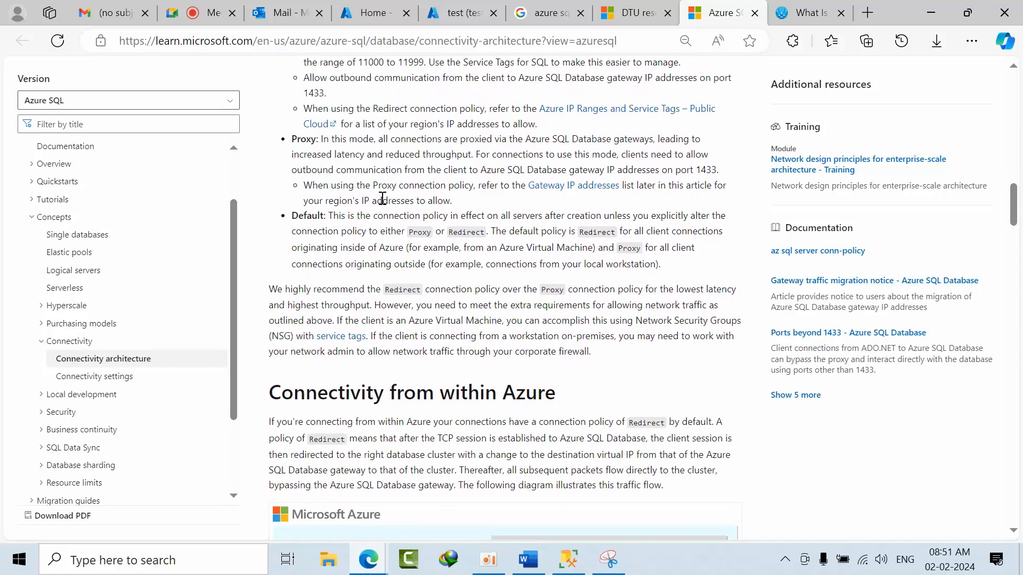
pyautogui.doubleClick(700, 170)
pyautogui.scroll(-9, 450, 359)
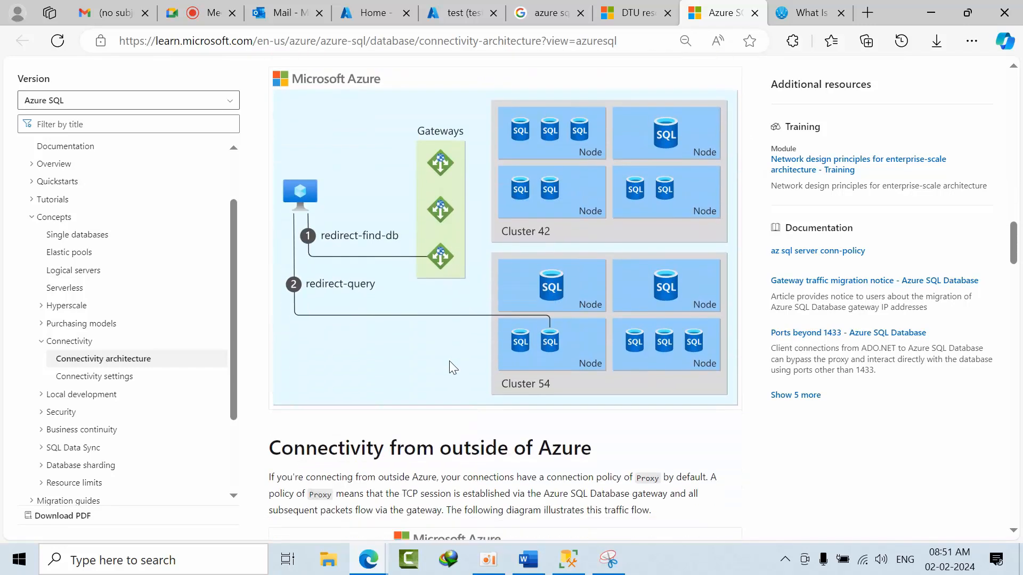
pyautogui.scroll(2, 423, 409)
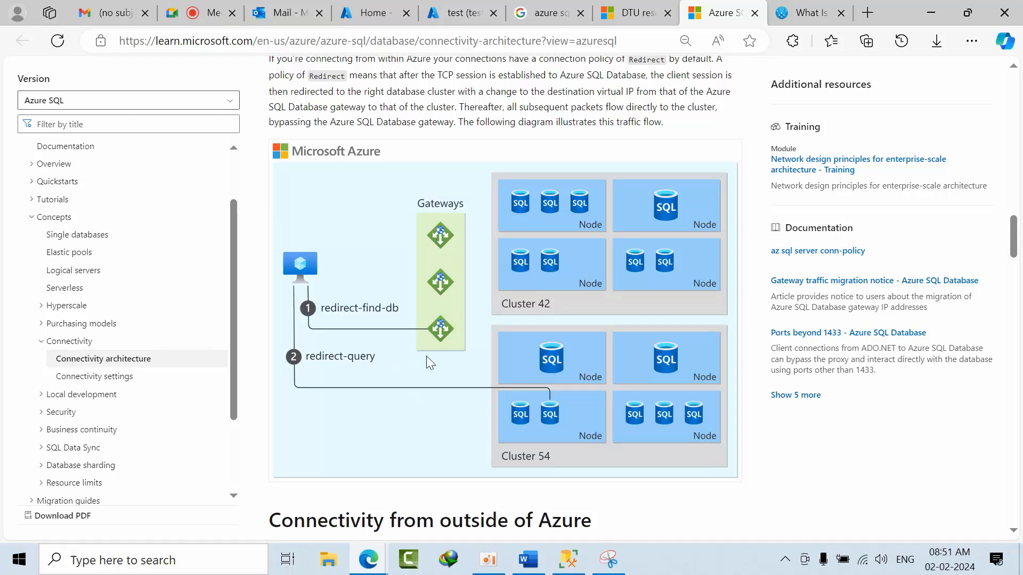
pyautogui.scroll(5, 424, 343)
pyautogui.scroll(-10, 424, 343)
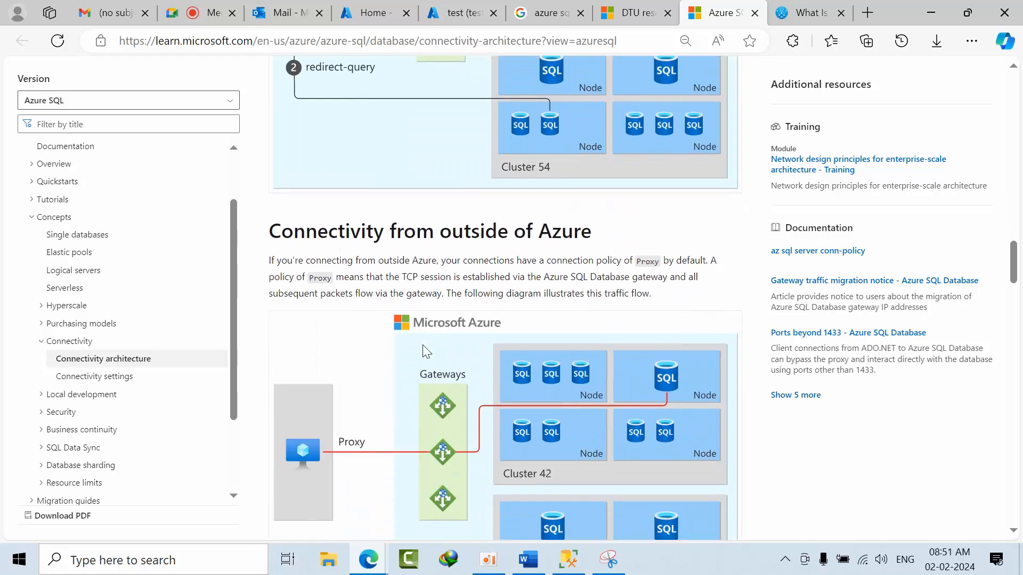
pyautogui.scroll(-4, 288, 426)
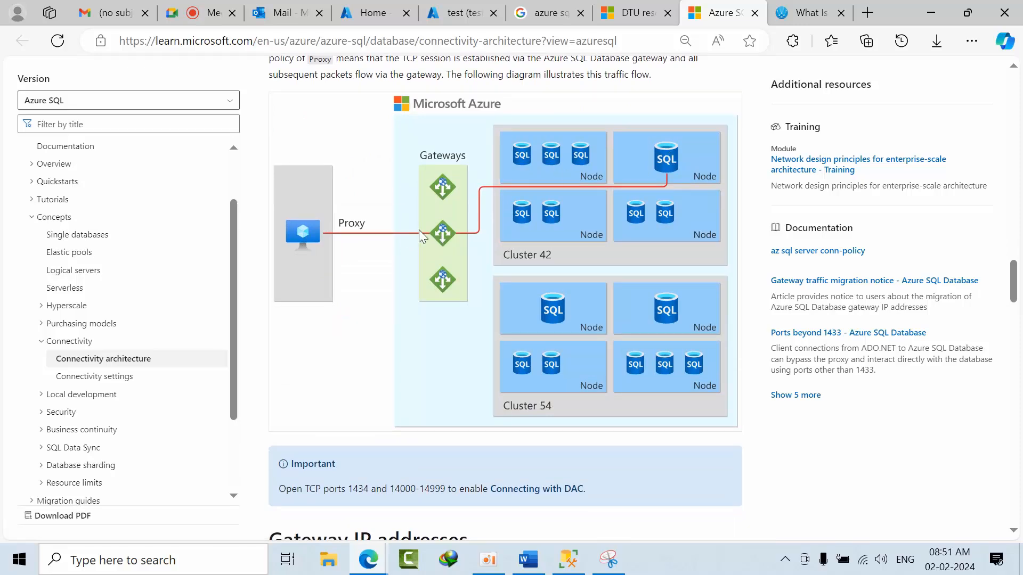
pyautogui.click(568, 559)
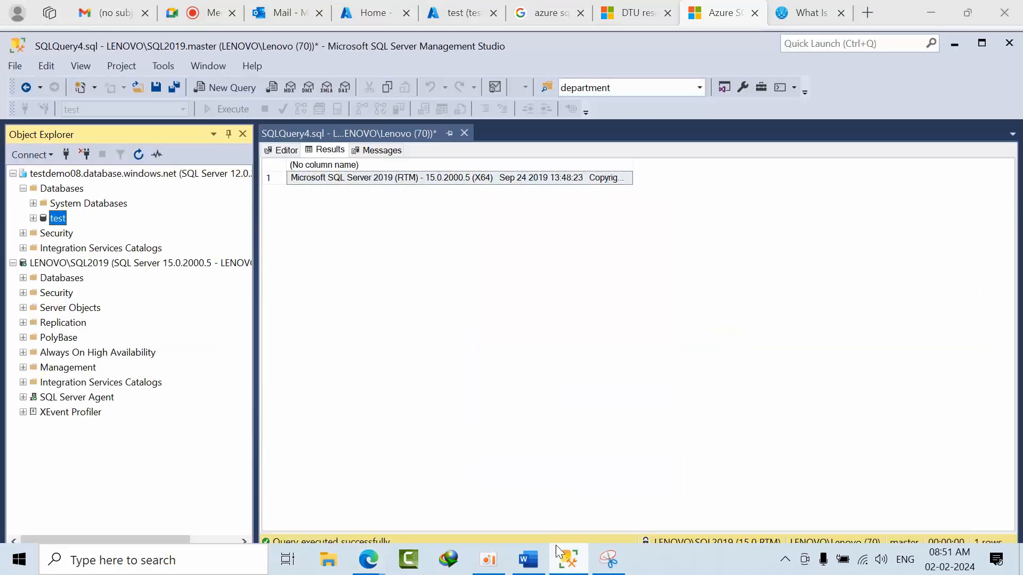
pyautogui.click(283, 150)
pyautogui.moveTo(369, 165); pyautogui.dragTo(287, 166)
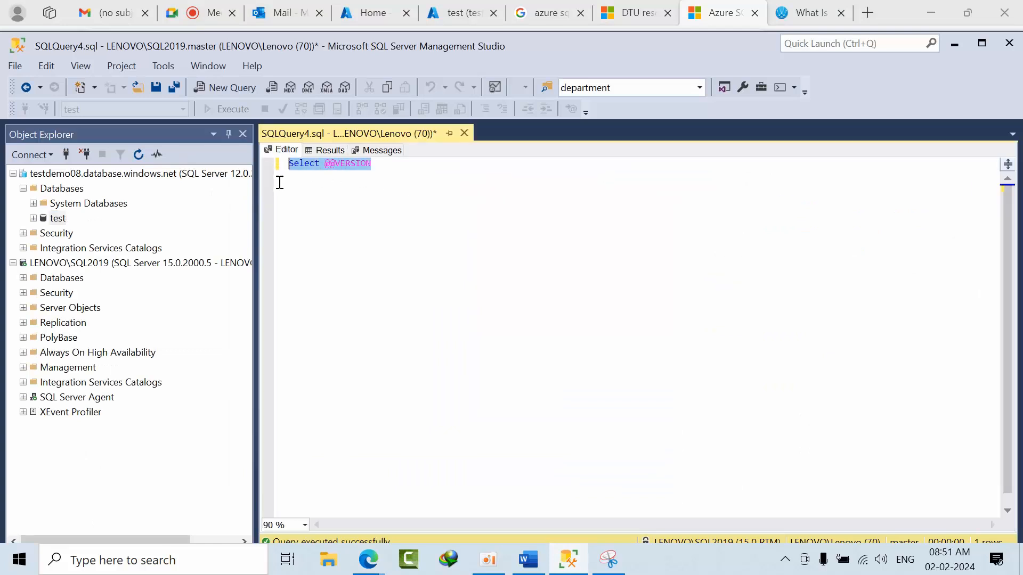
pyautogui.click(373, 218)
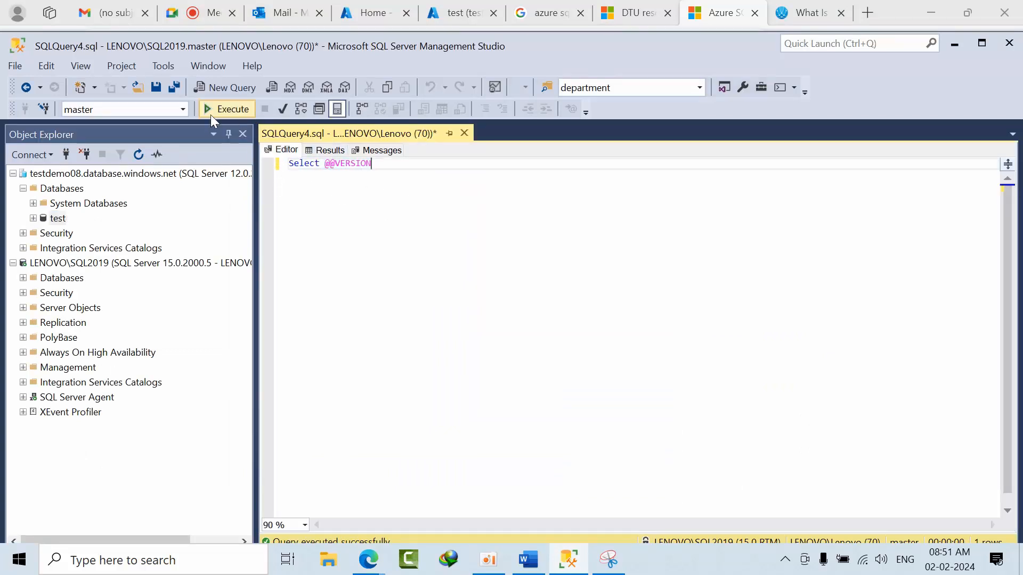
pyautogui.click(233, 110)
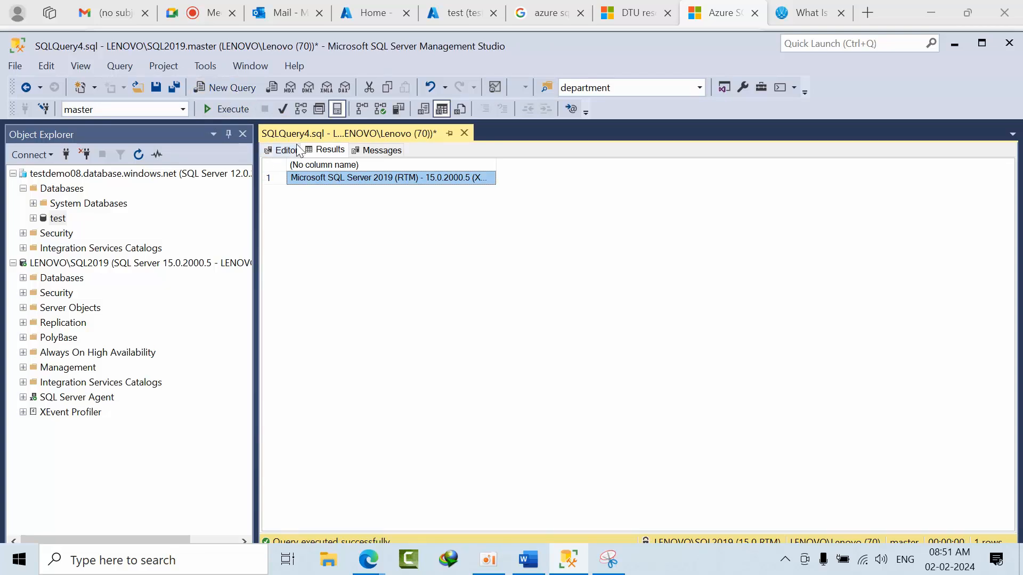
pyautogui.click(281, 151)
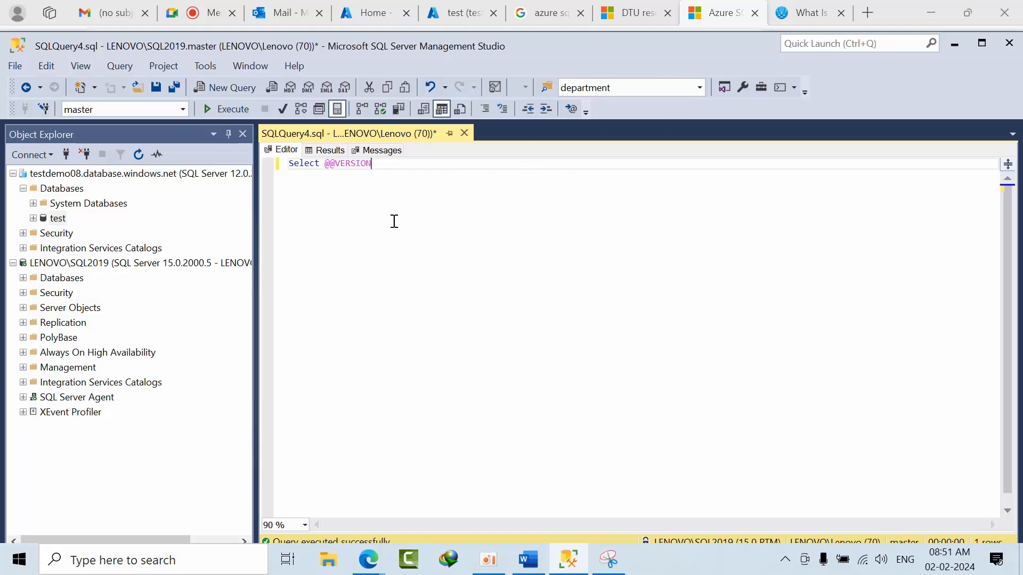
pyautogui.click(951, 48)
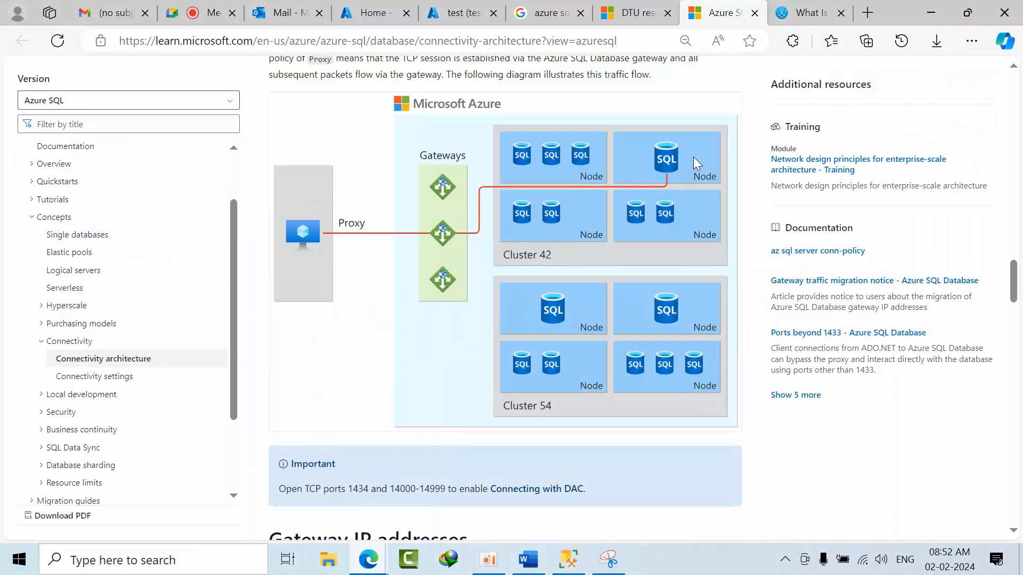
# Step: Scroll through the connection policy bullets and the within-Azure gateway diagram
pyautogui.scroll(10, 533, 250)
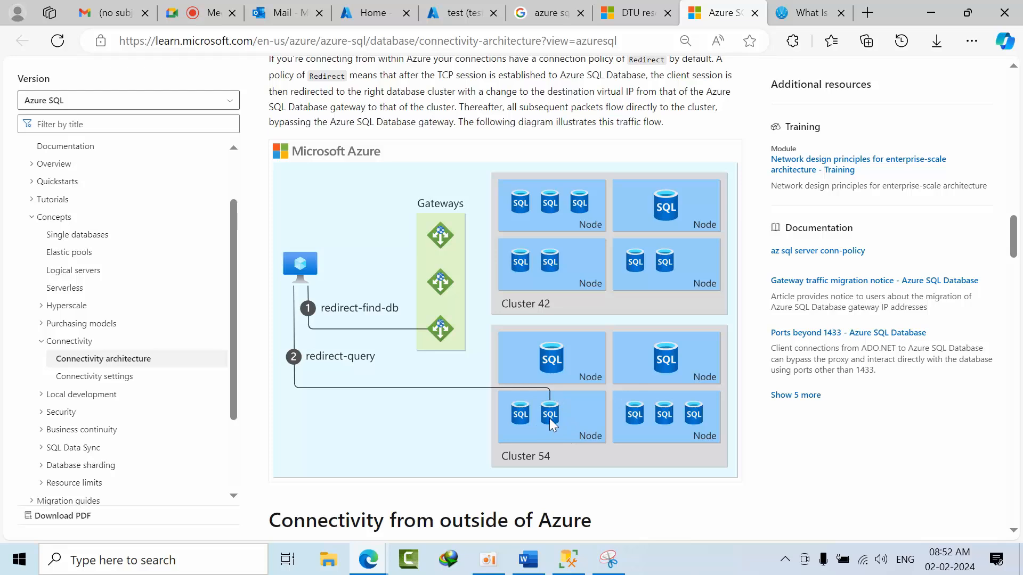
pyautogui.scroll(4, 549, 417)
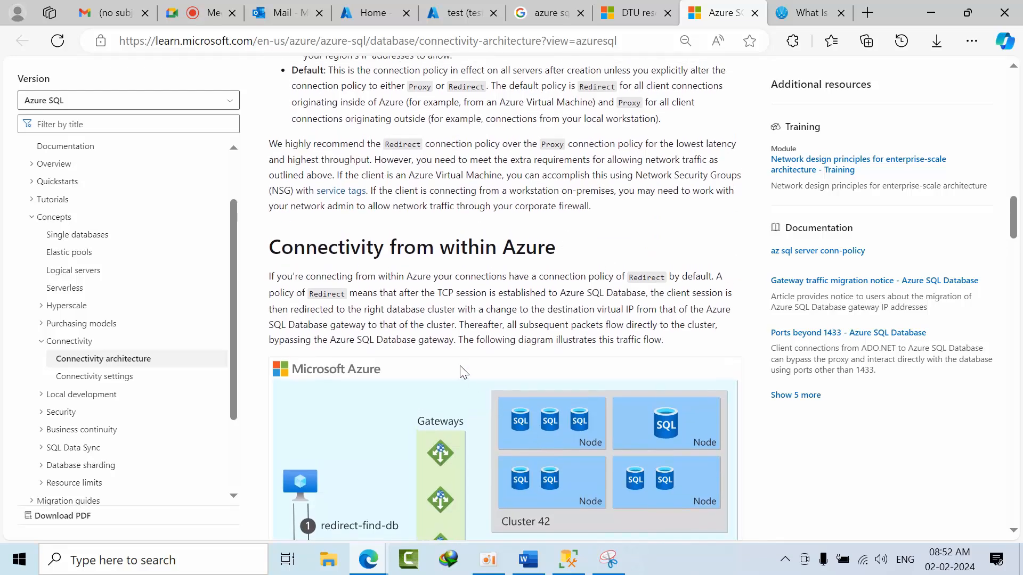
pyautogui.scroll(4, 463, 372)
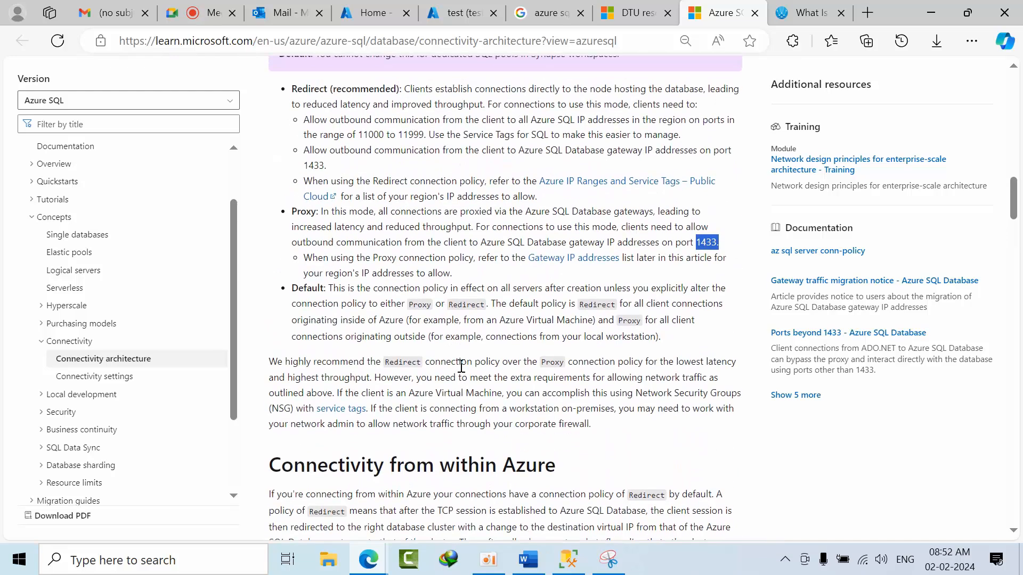
pyautogui.scroll(-1, 462, 367)
pyautogui.scroll(1, 461, 370)
pyautogui.scroll(-4, 392, 261)
pyautogui.scroll(-1, 392, 264)
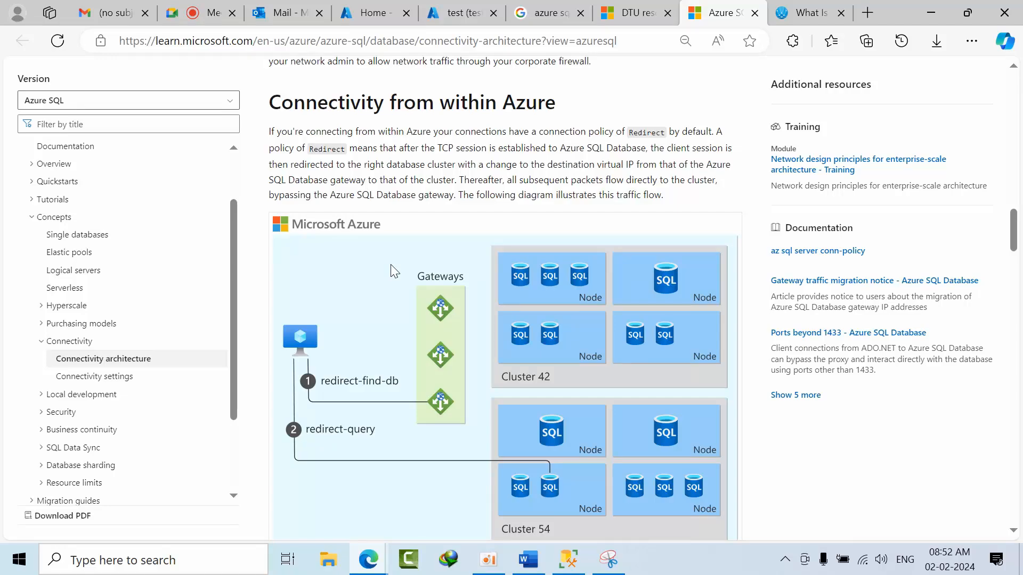
pyautogui.scroll(8, 394, 269)
pyautogui.scroll(-3, 341, 211)
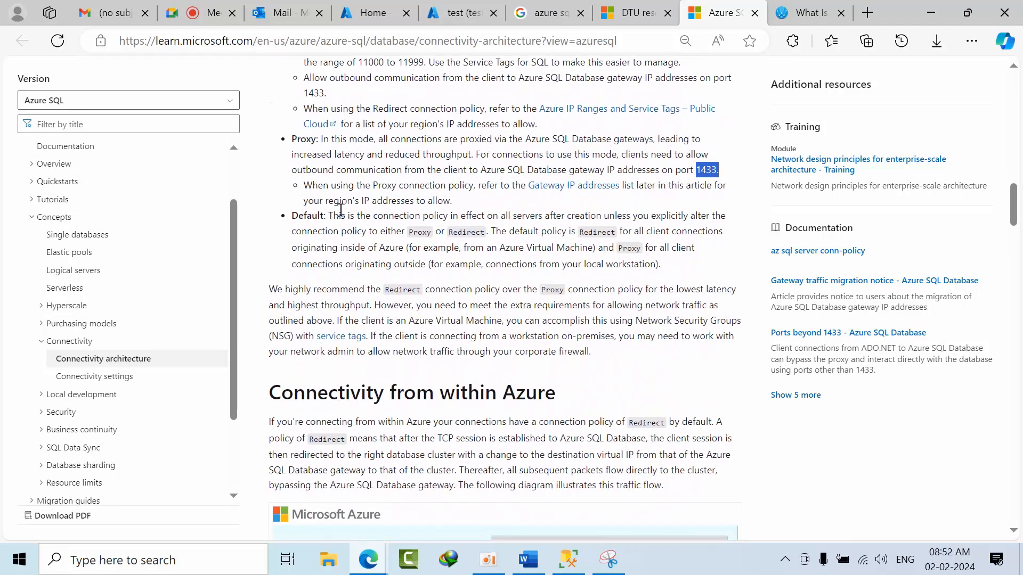
pyautogui.scroll(-5, 341, 210)
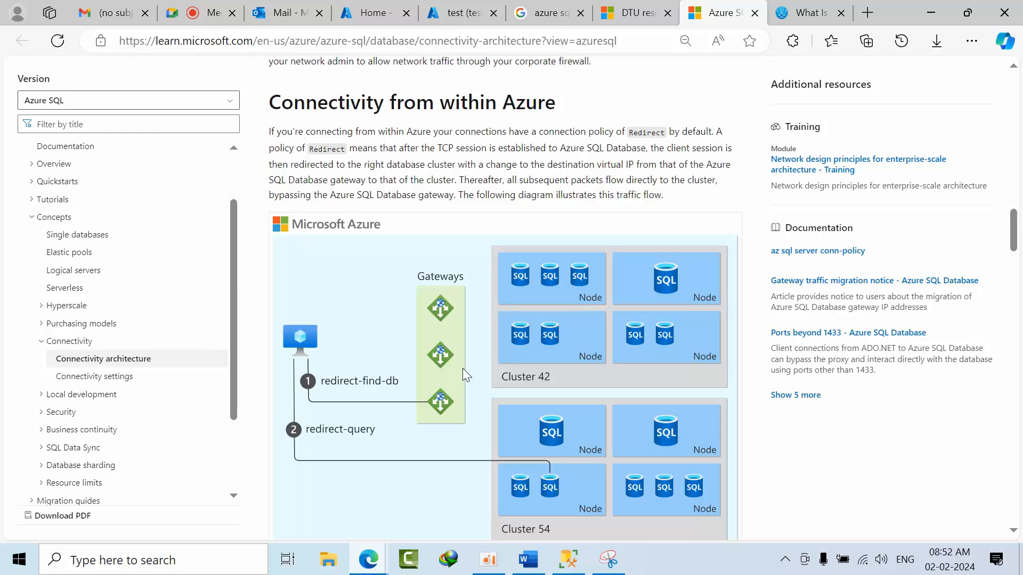
pyautogui.scroll(5, 397, 306)
# Step: Highlight the Default: policy label, then bring up Windows search
pyautogui.moveTo(294, 215); pyautogui.dragTo(327, 215)
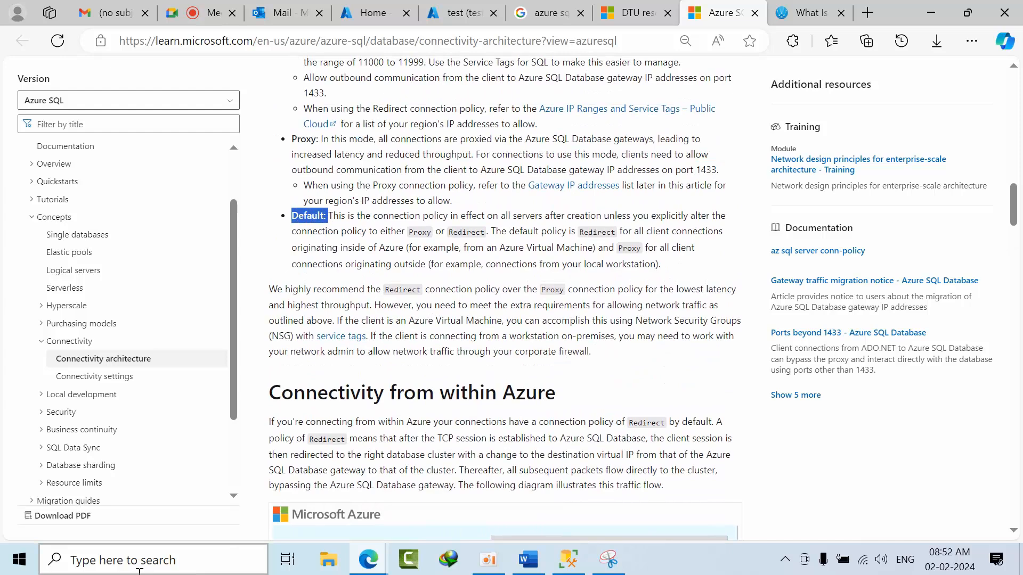
pyautogui.scroll(-4, 130, 535)
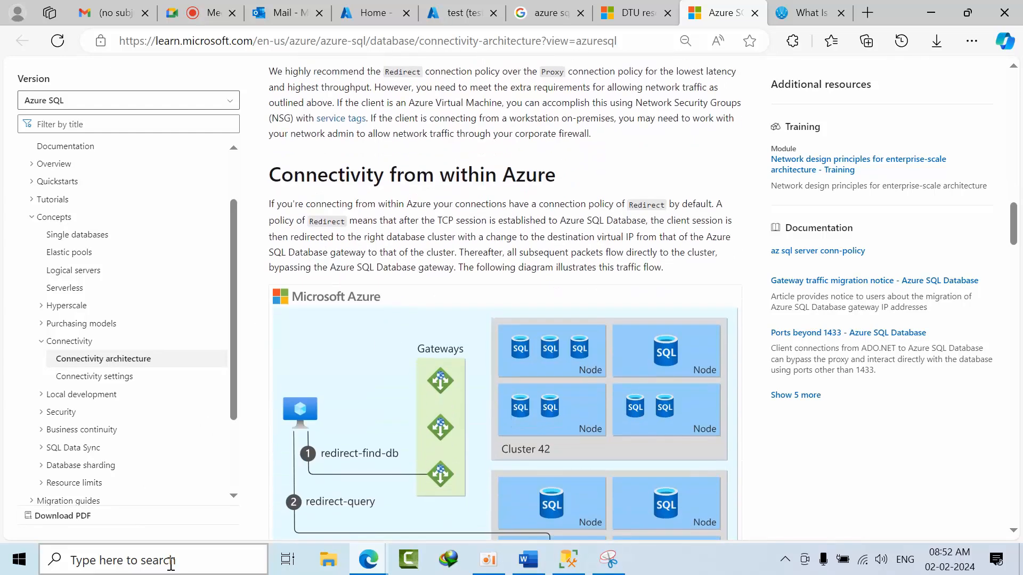
pyautogui.click(170, 561)
# Step: Launch Paint and draw a server box at top right plus a vertical divider line
pyautogui.write('pai')
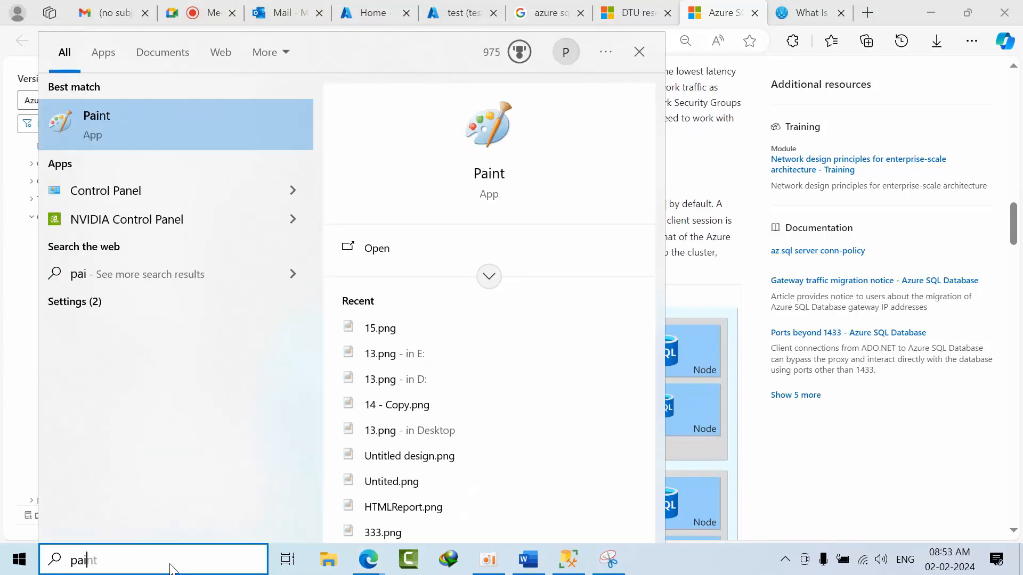
pyautogui.write('nt')
pyautogui.click(158, 128)
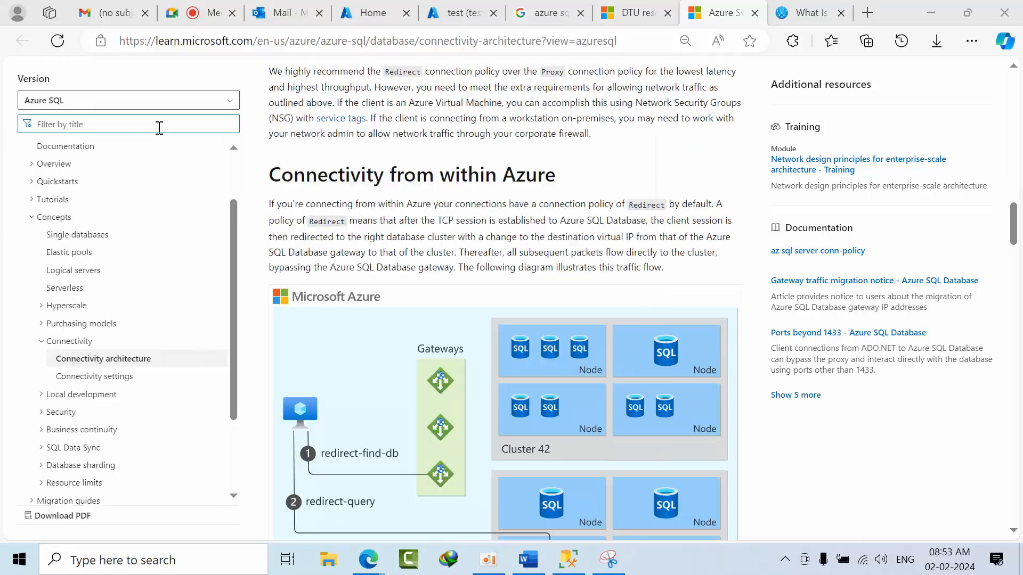
pyautogui.click(336, 50)
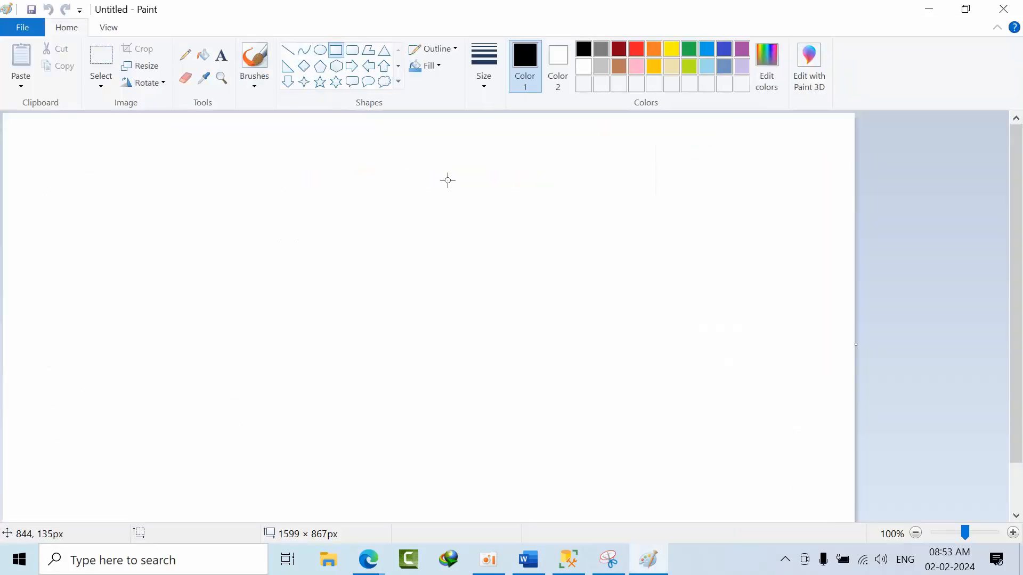
pyautogui.moveTo(441, 163)
pyautogui.mouseDown()
pyautogui.moveTo(604, 252)
pyautogui.moveTo(633, 252)
pyautogui.mouseUp()
pyautogui.click(288, 50)
pyautogui.moveTo(288, 144); pyautogui.dragTo(287, 461)
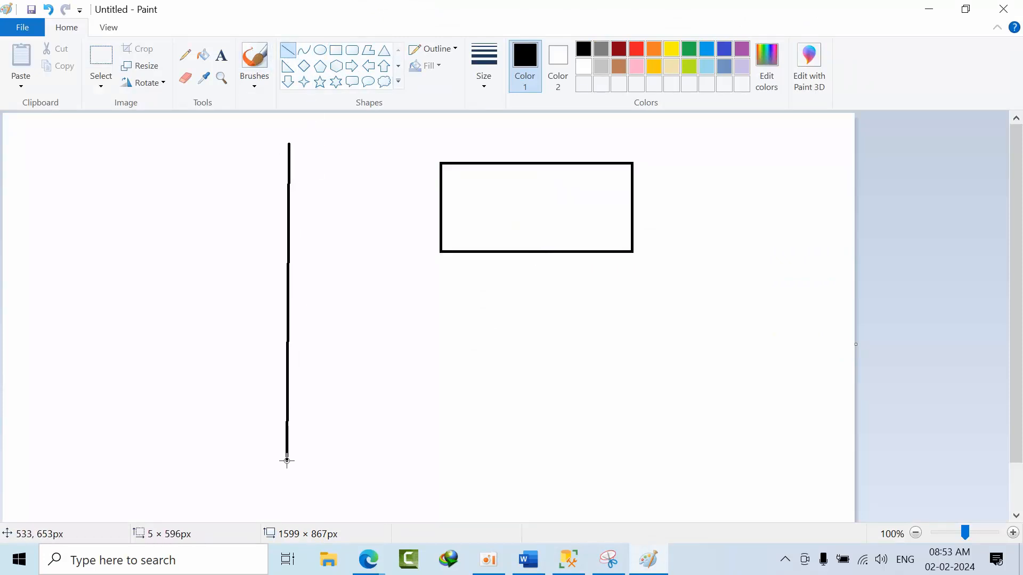
pyautogui.click(225, 60)
pyautogui.moveTo(55, 150); pyautogui.dragTo(219, 284)
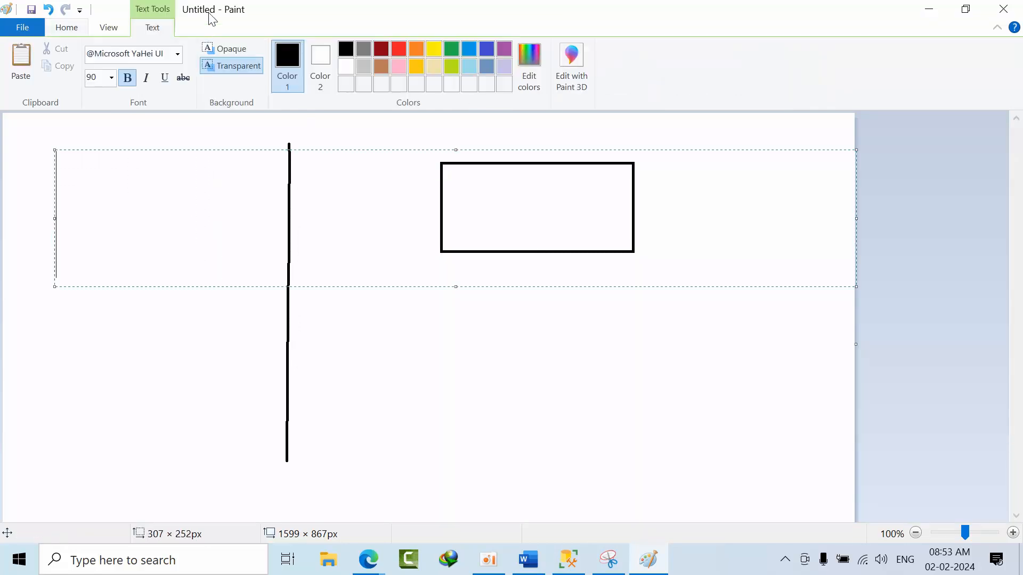
pyautogui.click(379, 351)
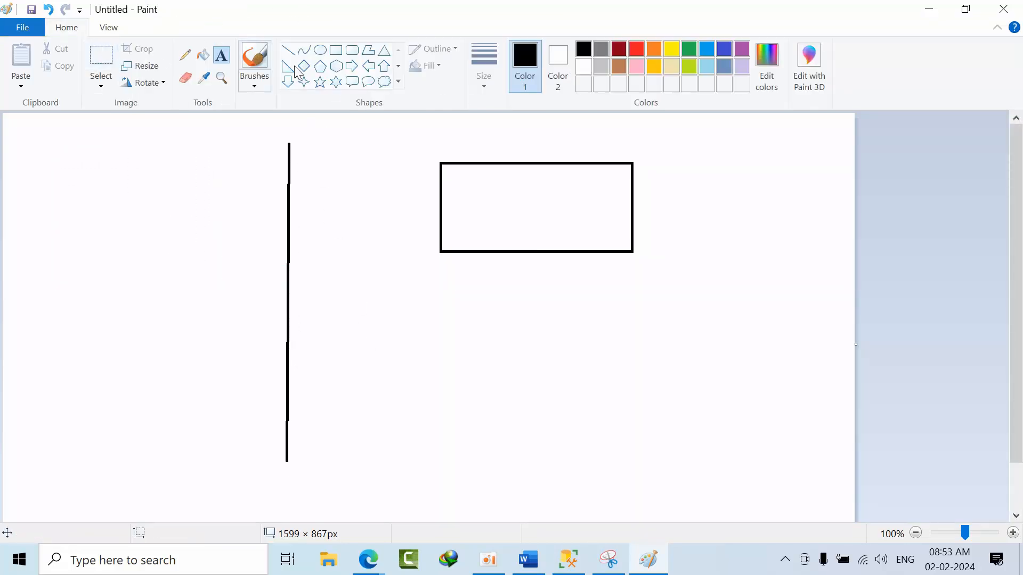
# Step: Draw a box at the top left and label it Laptp
pyautogui.click(335, 50)
pyautogui.moveTo(54, 139); pyautogui.dragTo(229, 236)
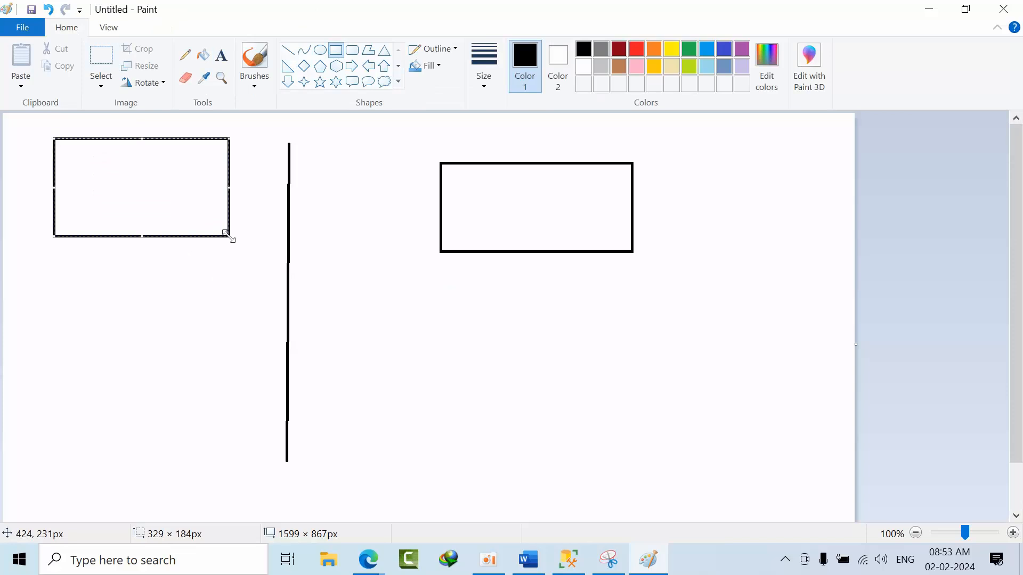
pyautogui.click(221, 55)
pyautogui.moveTo(67, 250); pyautogui.dragTo(212, 286)
pyautogui.write('La')
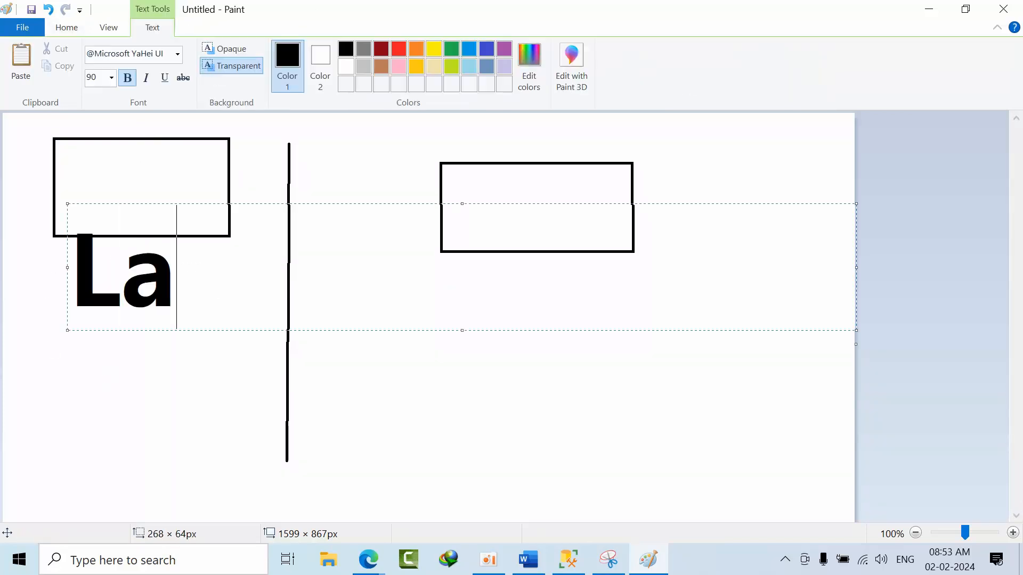
pyautogui.write('ptp')
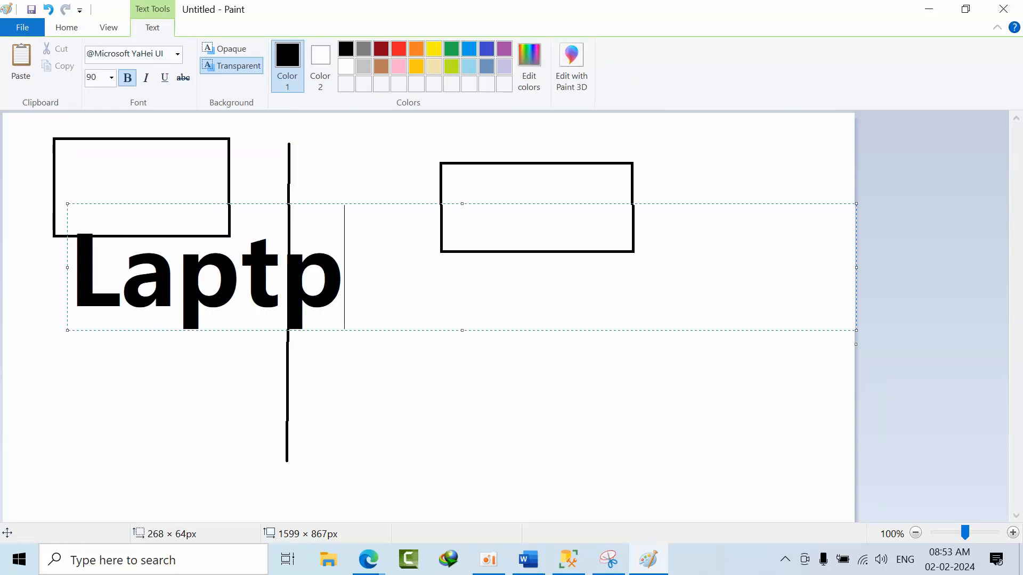
pyautogui.hotkey('ctrl', 'a')
pyautogui.scroll(-4, 99, 77)
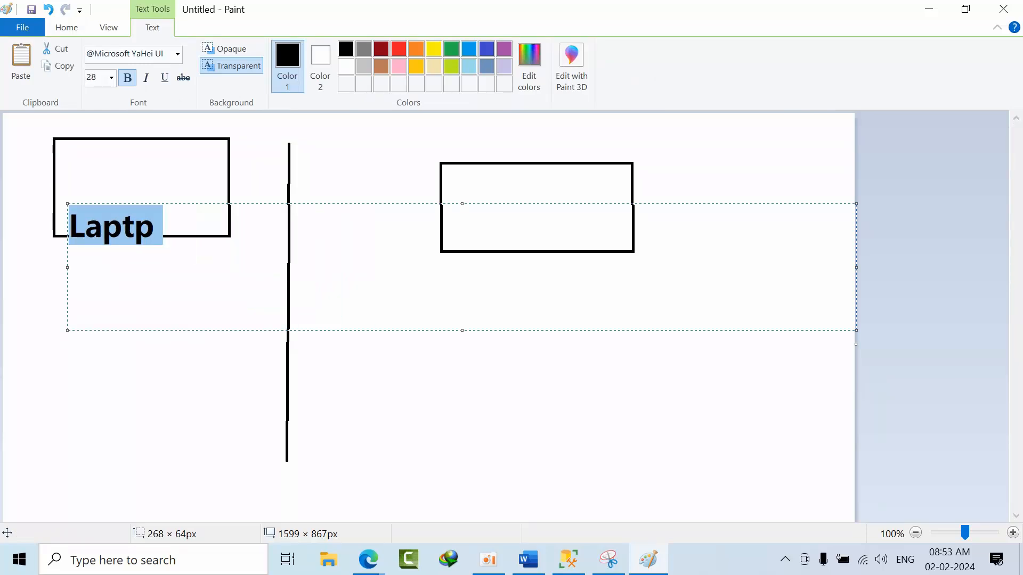
pyautogui.click(109, 389)
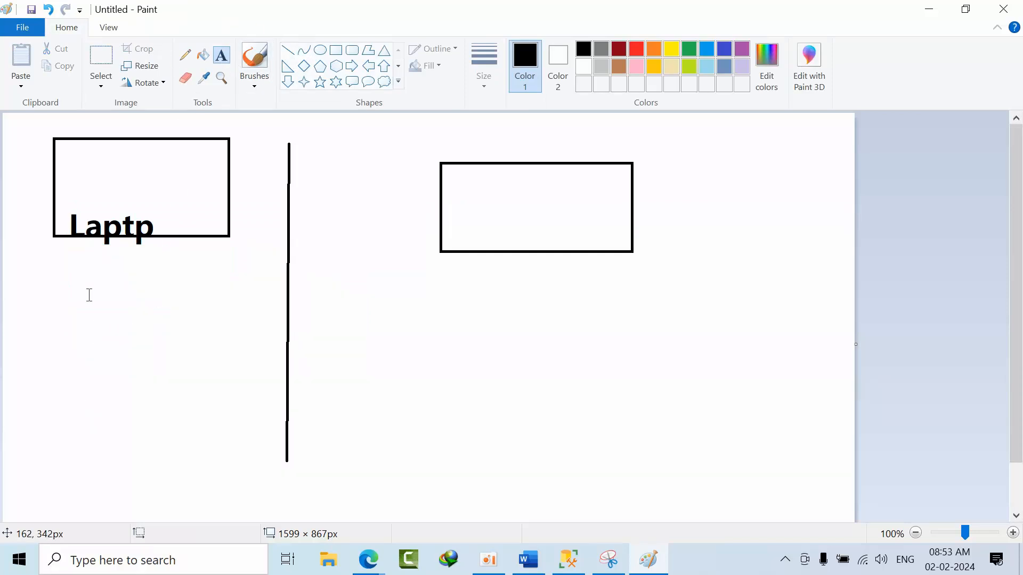
# Step: Draw a smaller box below the laptop box and label it Azure vm
pyautogui.click(335, 50)
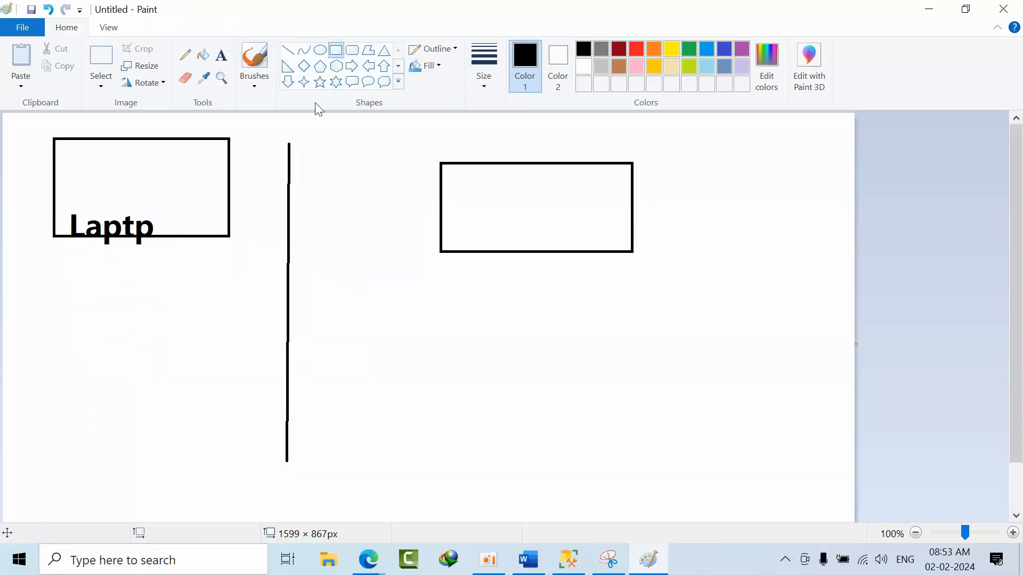
pyautogui.moveTo(74, 348); pyautogui.dragTo(190, 378)
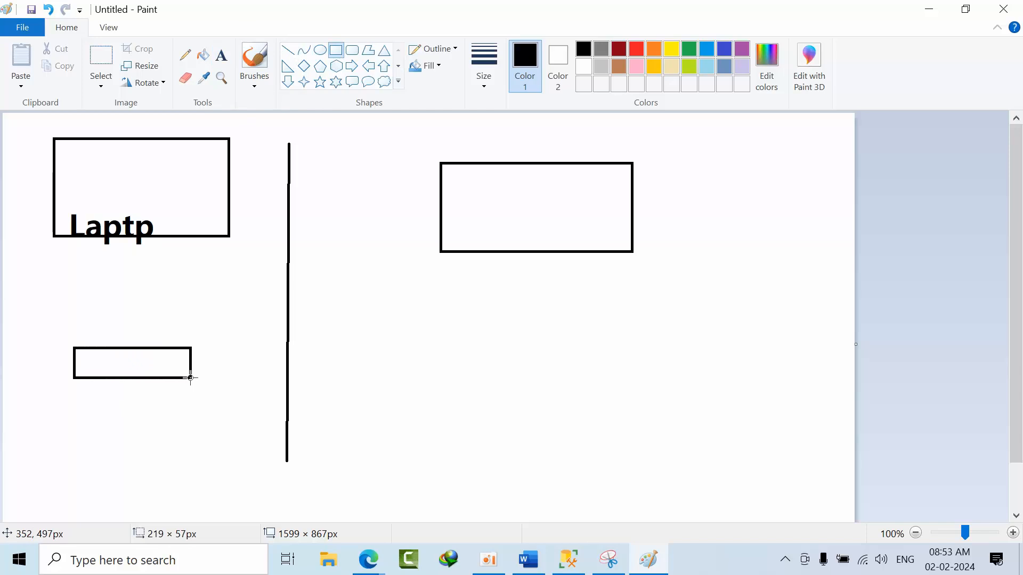
pyautogui.click(222, 54)
pyautogui.moveTo(83, 404); pyautogui.dragTo(254, 448)
pyautogui.write('Az')
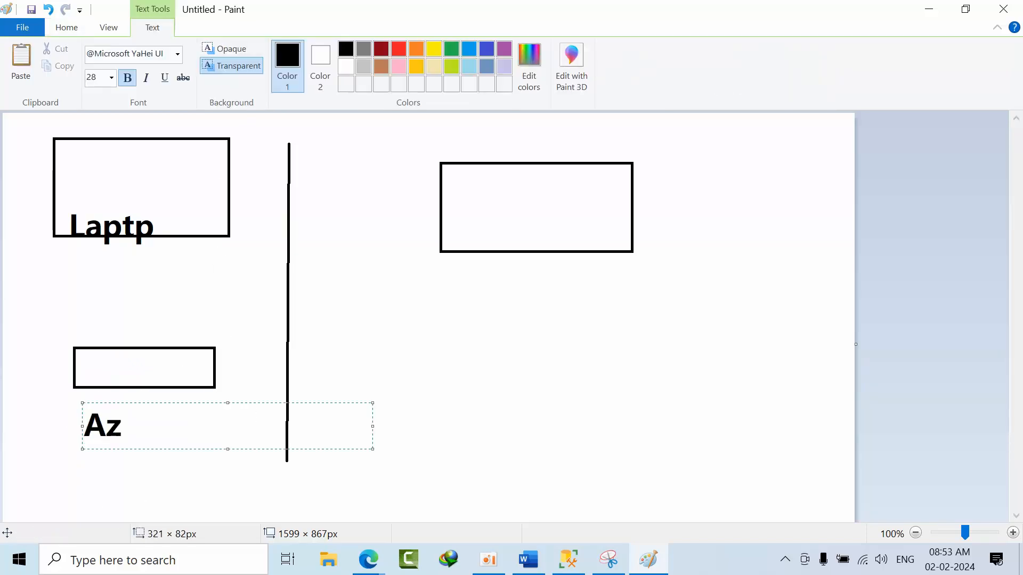
pyautogui.write('ure vm')
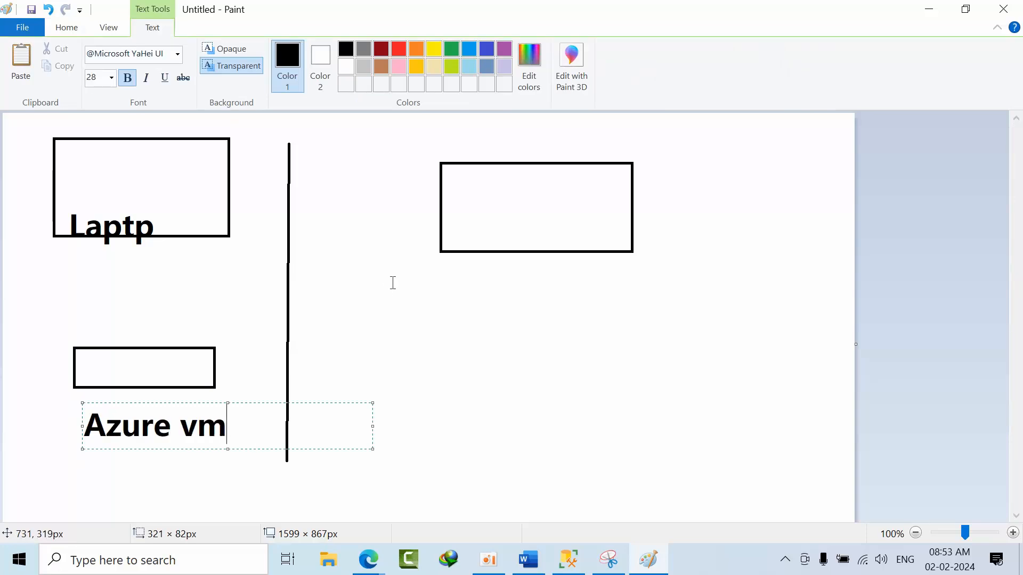
pyautogui.click(464, 315)
# Step: Connect the laptop box to the server box with a line labelled Proxy
pyautogui.click(291, 51)
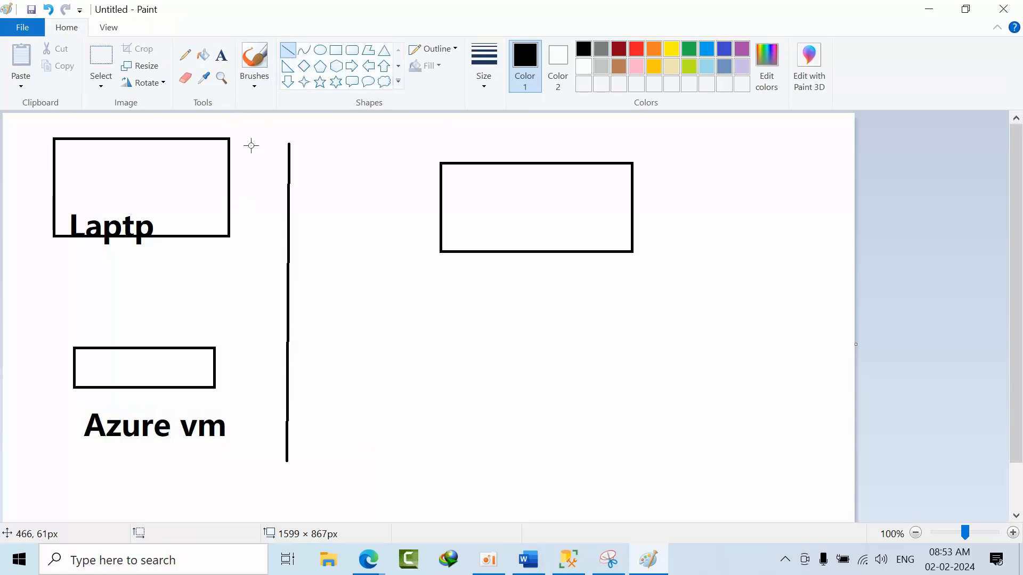
pyautogui.moveTo(230, 183); pyautogui.dragTo(449, 209)
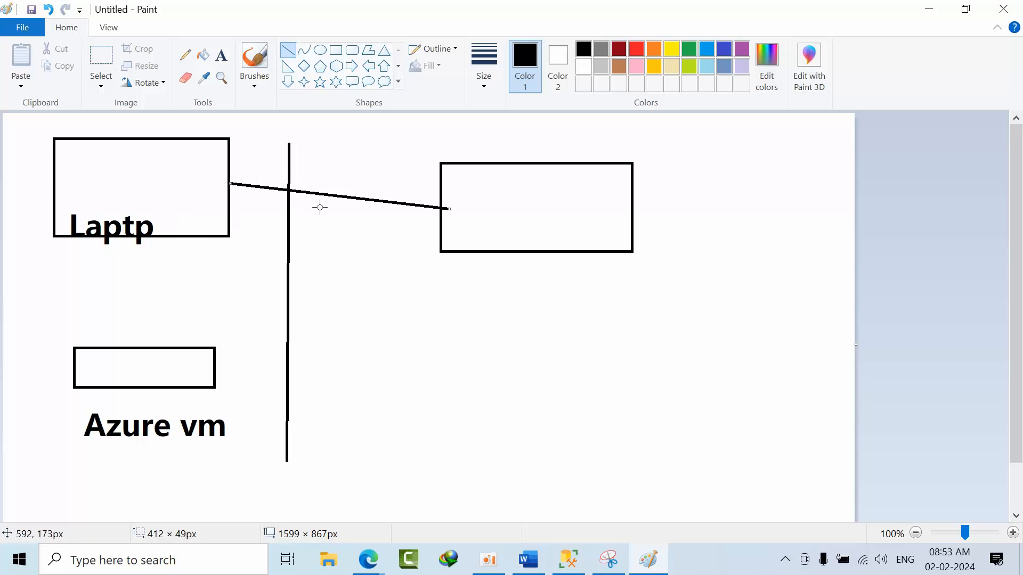
pyautogui.click(222, 55)
pyautogui.moveTo(306, 205); pyautogui.dragTo(385, 257)
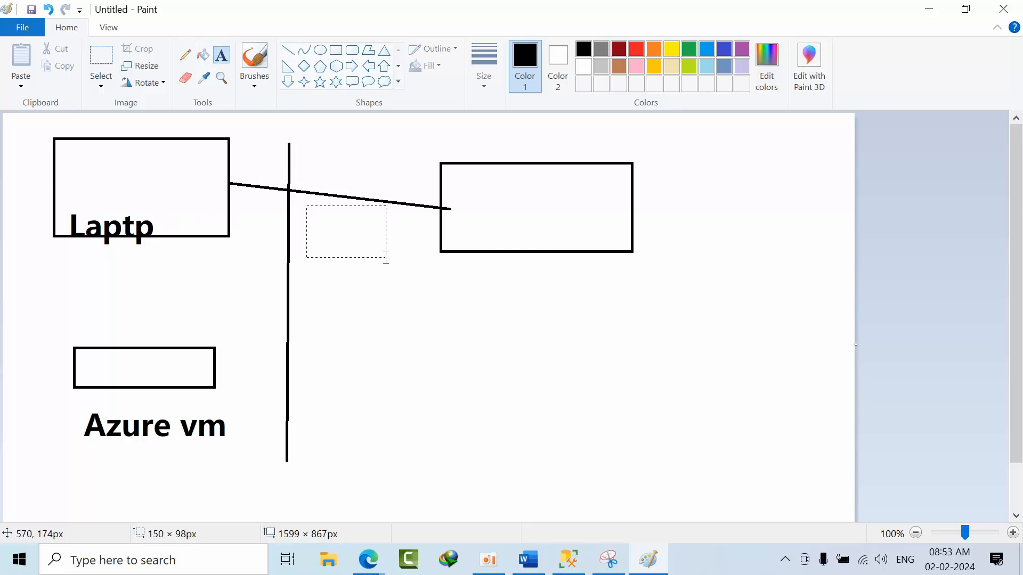
pyautogui.write('Redir')
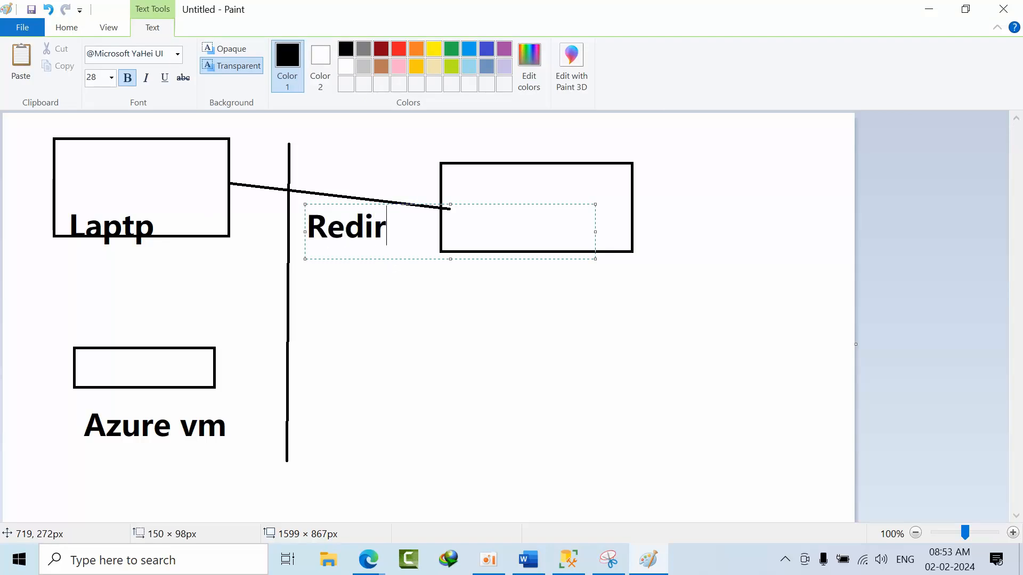
pyautogui.write('ect')
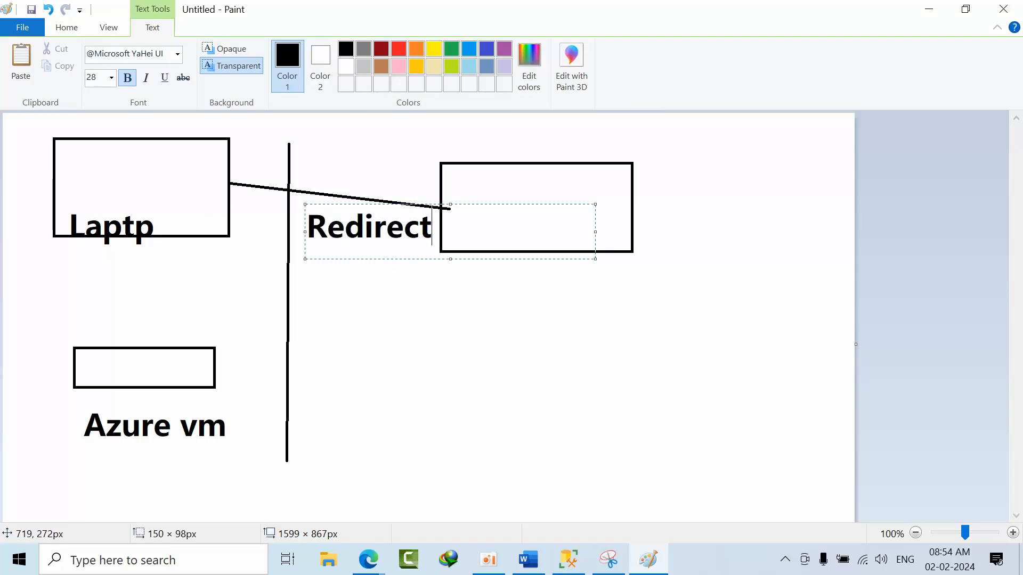
pyautogui.doubleClick(339, 234)
pyautogui.write('Prozy')
pyautogui.press('BackSpace')
pyautogui.press('BackSpace')
pyautogui.write('xy')
pyautogui.click(404, 363)
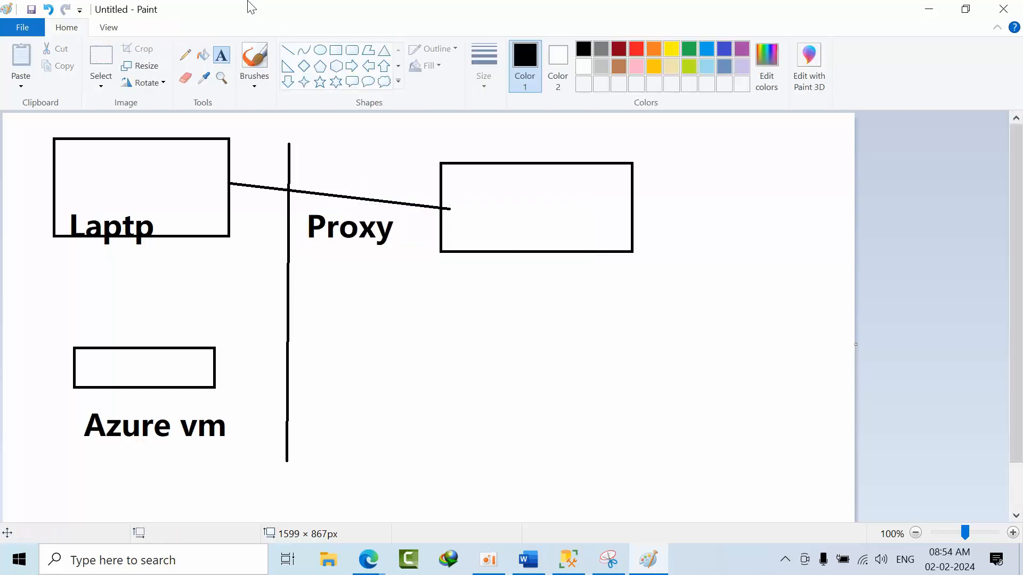
# Step: Connect the Azure vm box to the server box with a line labelled redirect
pyautogui.click(288, 50)
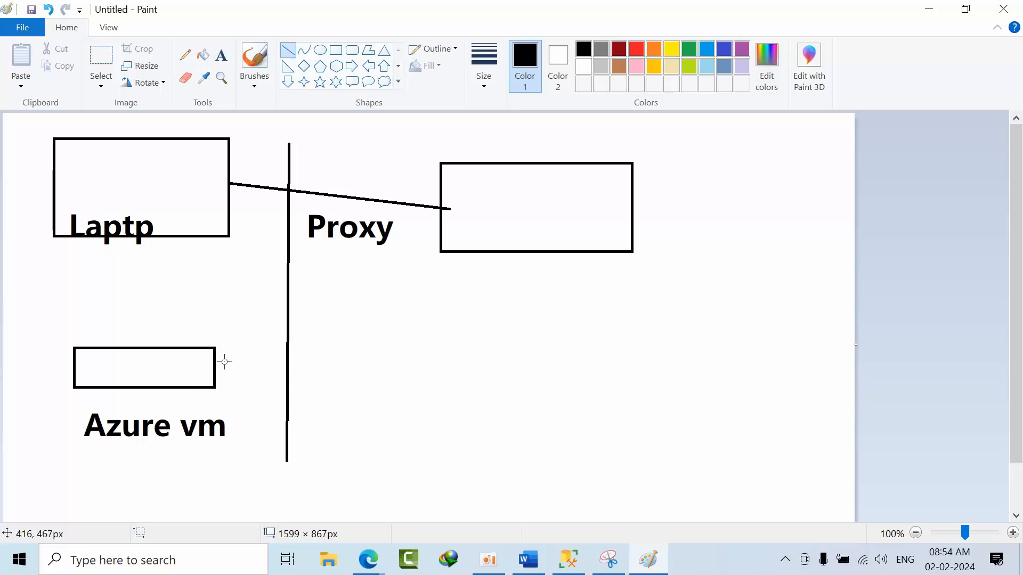
pyautogui.moveTo(216, 372); pyautogui.dragTo(454, 245)
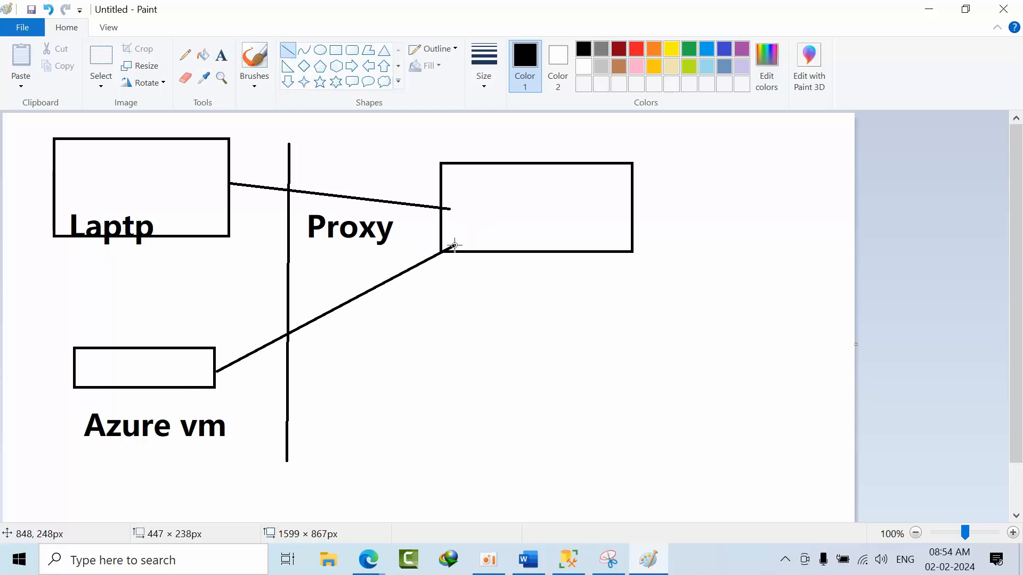
pyautogui.click(222, 54)
pyautogui.moveTo(318, 350); pyautogui.dragTo(496, 408)
pyautogui.write('red')
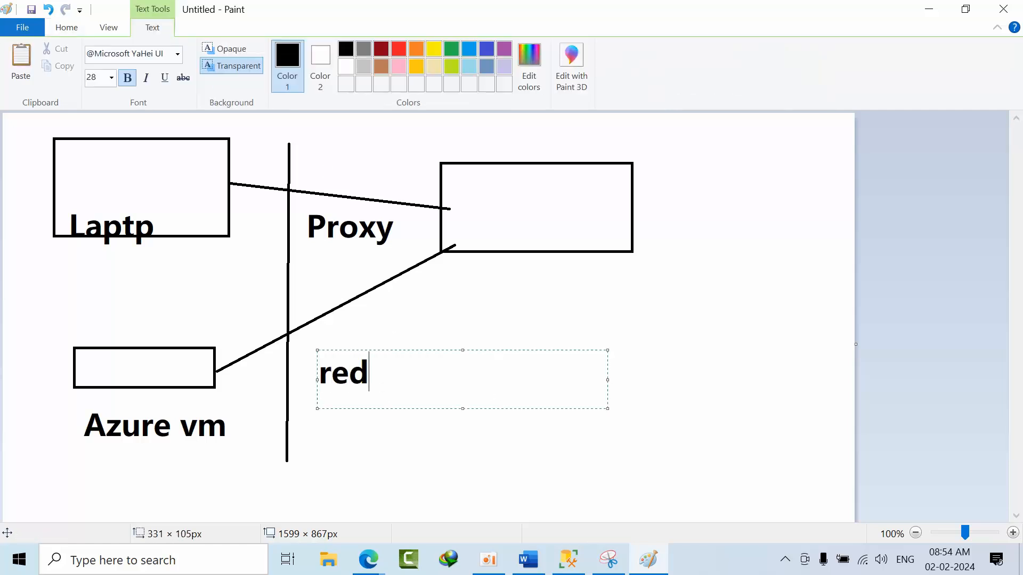
pyautogui.write('irect')
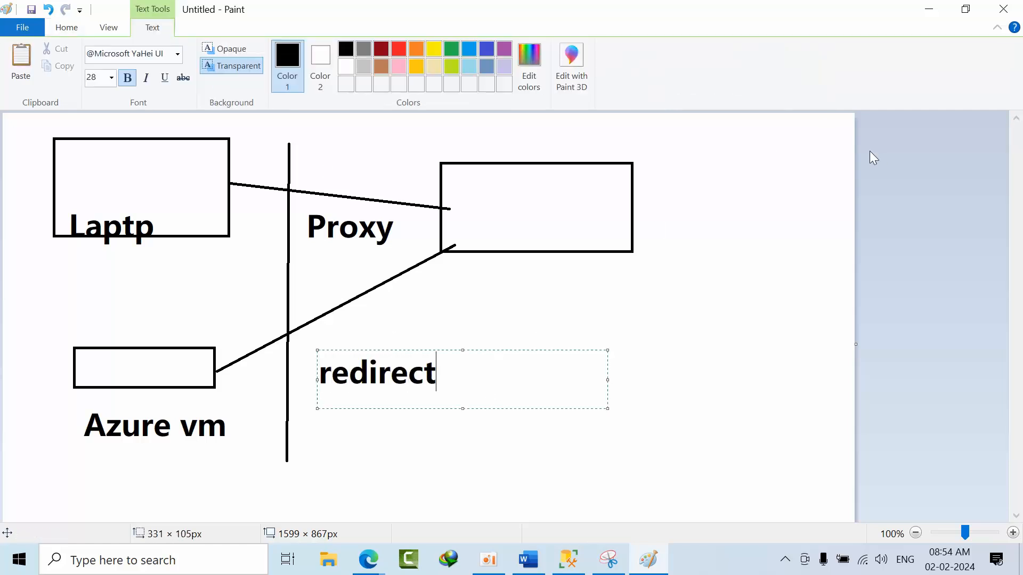
pyautogui.click(713, 243)
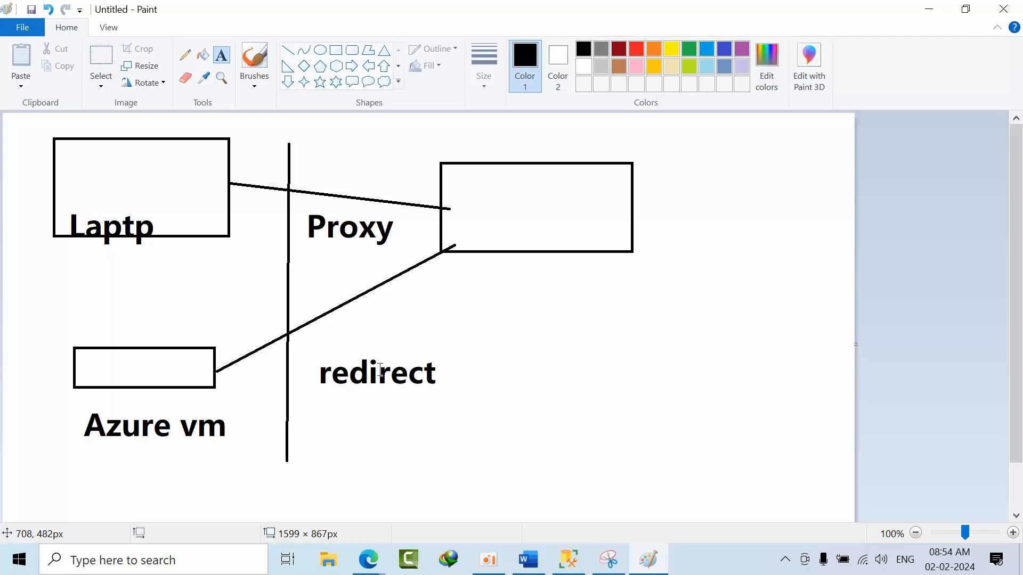
# Step: Return to the connectivity article and highlight the Redirect policy bullet
pyautogui.moveTo(368, 560)
pyautogui.click(316, 488)
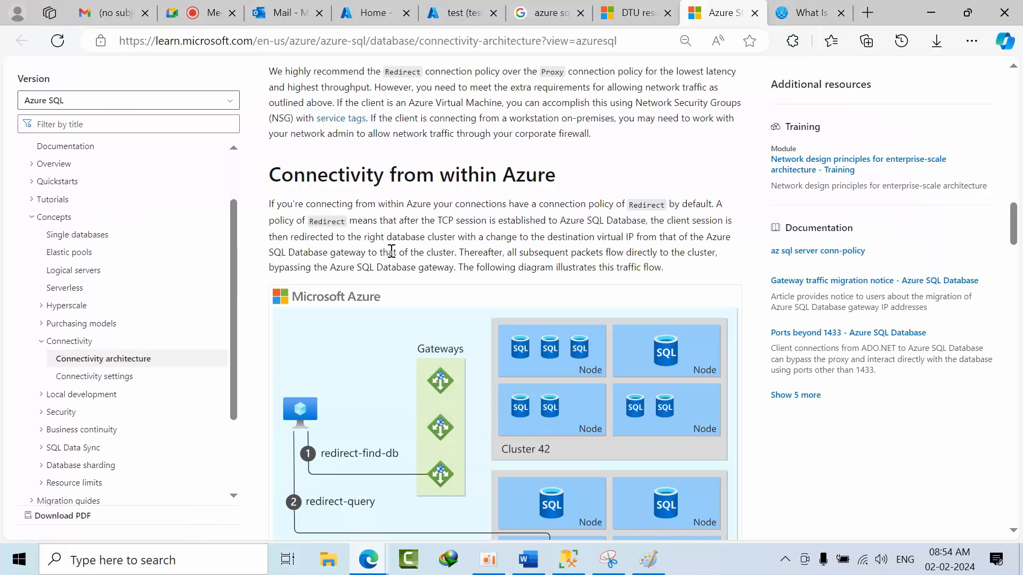
pyautogui.scroll(6, 392, 250)
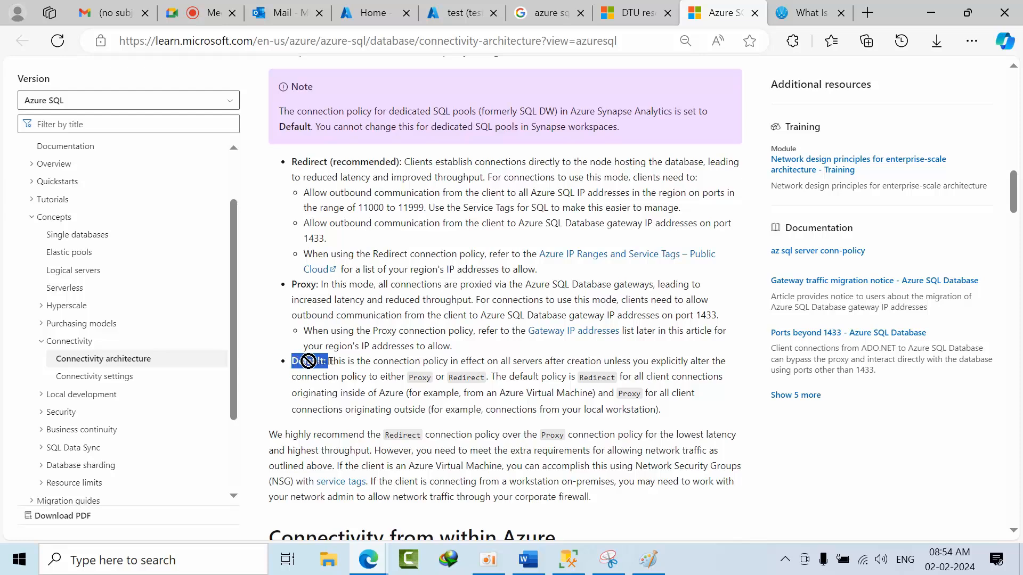
pyautogui.moveTo(292, 161); pyautogui.dragTo(399, 168)
pyautogui.doubleClick(326, 162)
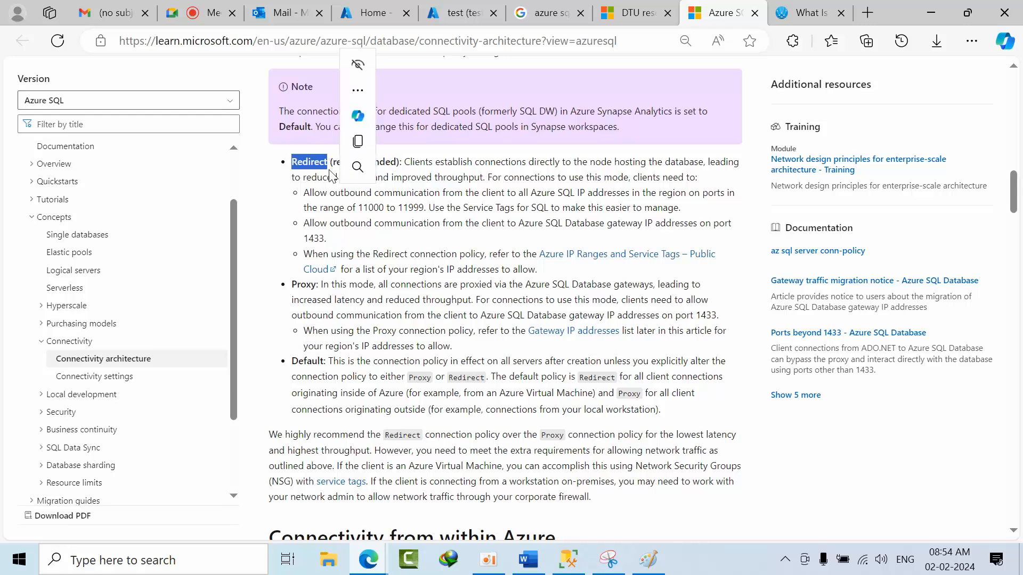
pyautogui.click(337, 191)
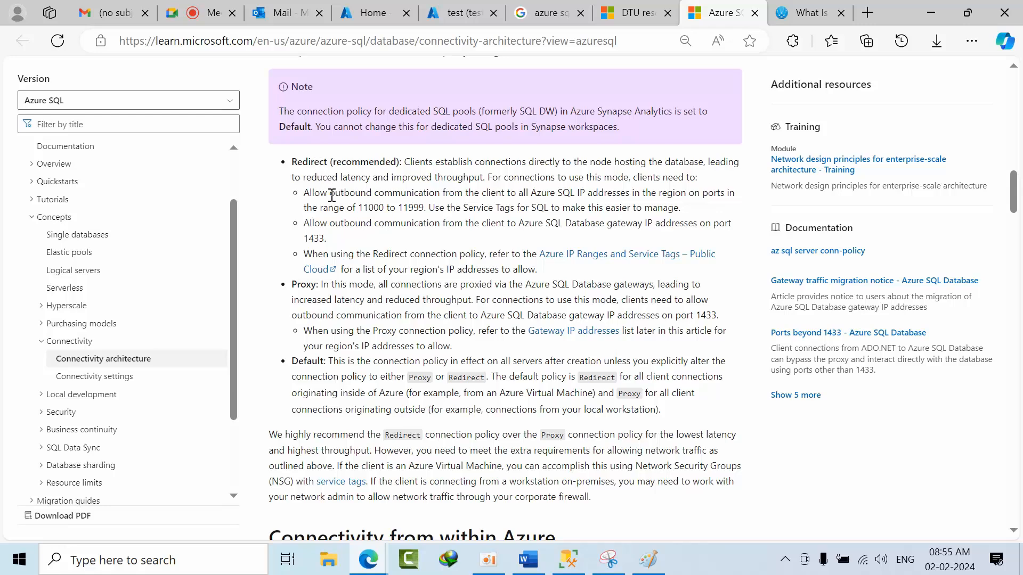
# Step: Scroll down to the Gateway IP addresses table, starting with Australia Central's 20.36.104.6
pyautogui.scroll(-15, 351, 223)
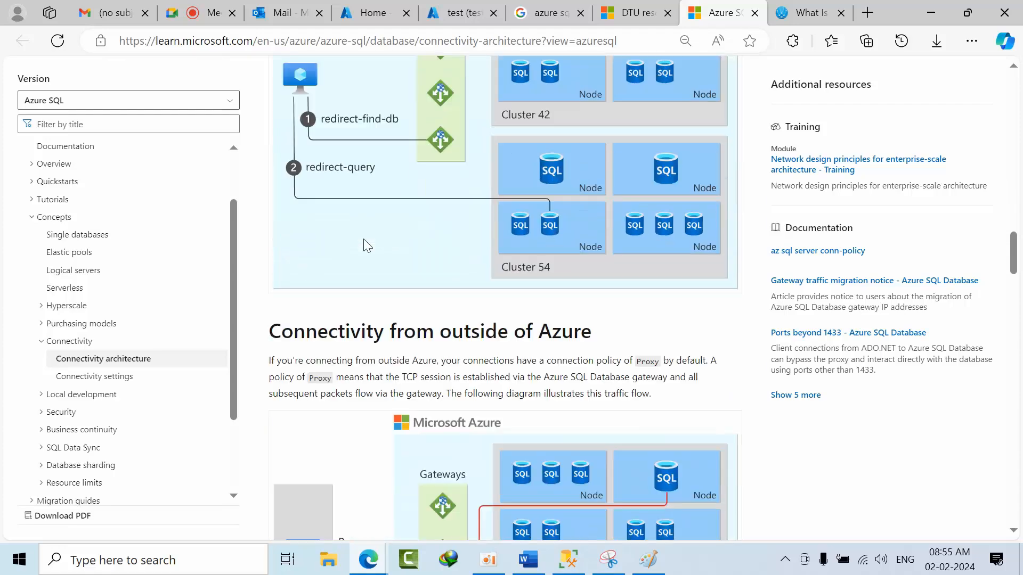
pyautogui.scroll(-10, 471, 341)
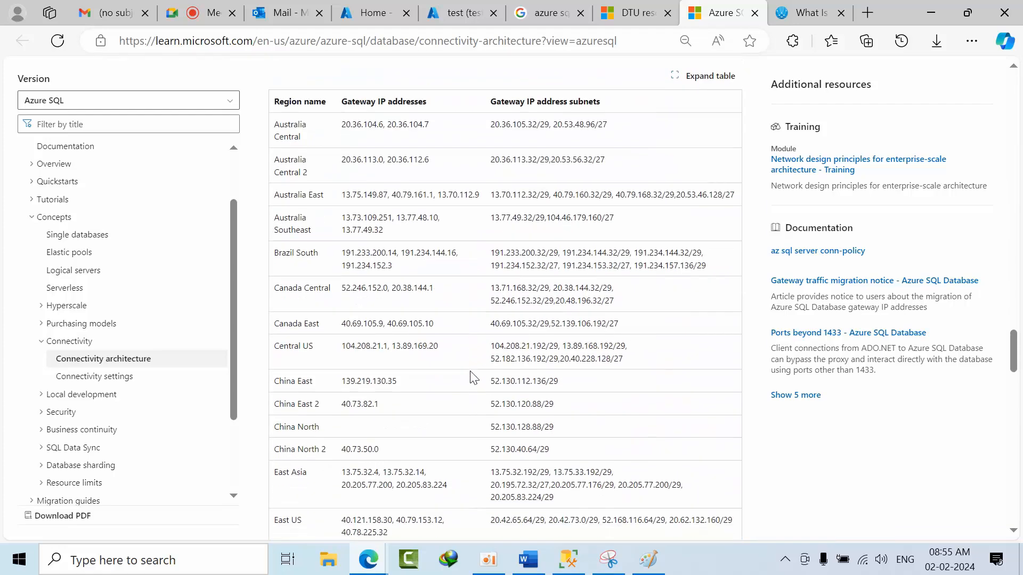
pyautogui.scroll(2, 438, 349)
pyautogui.moveTo(342, 341); pyautogui.dragTo(438, 350)
pyautogui.click(595, 353)
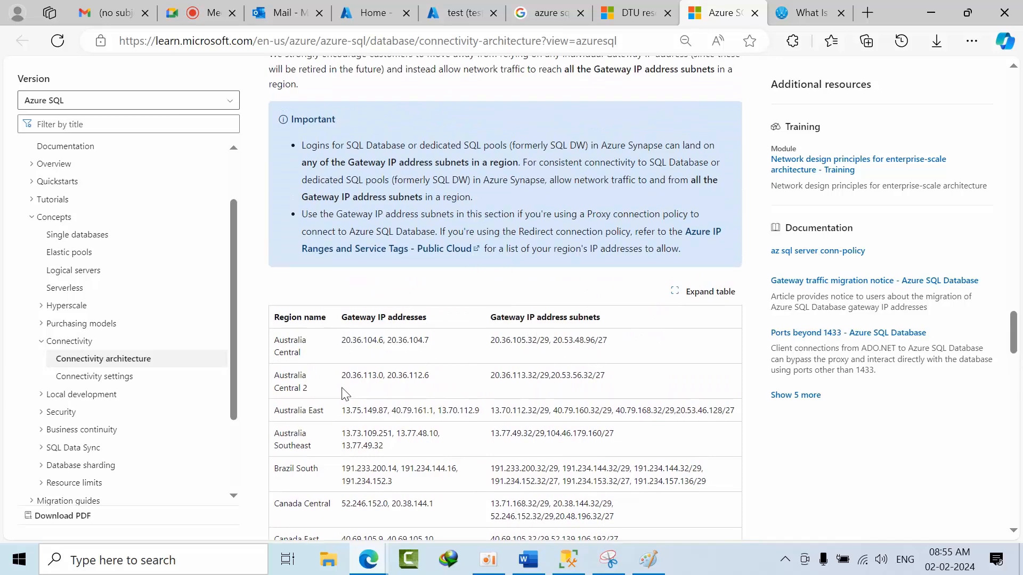
# Step: Open Command Prompt and ping testdemo08.database.windows.net
pyautogui.click(171, 558)
pyautogui.write('cmd')
pyautogui.press('Return')
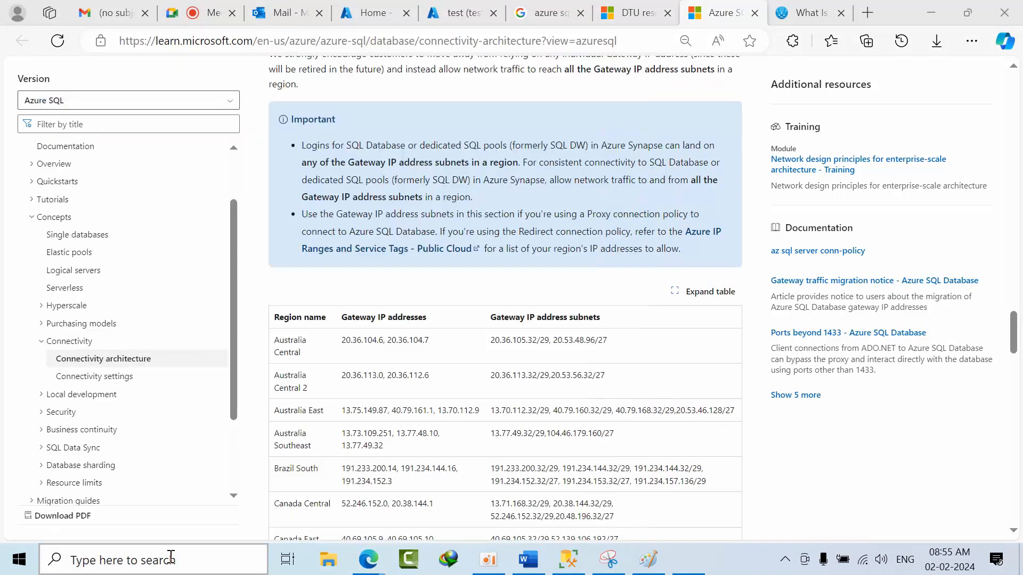
pyautogui.write('ping te')
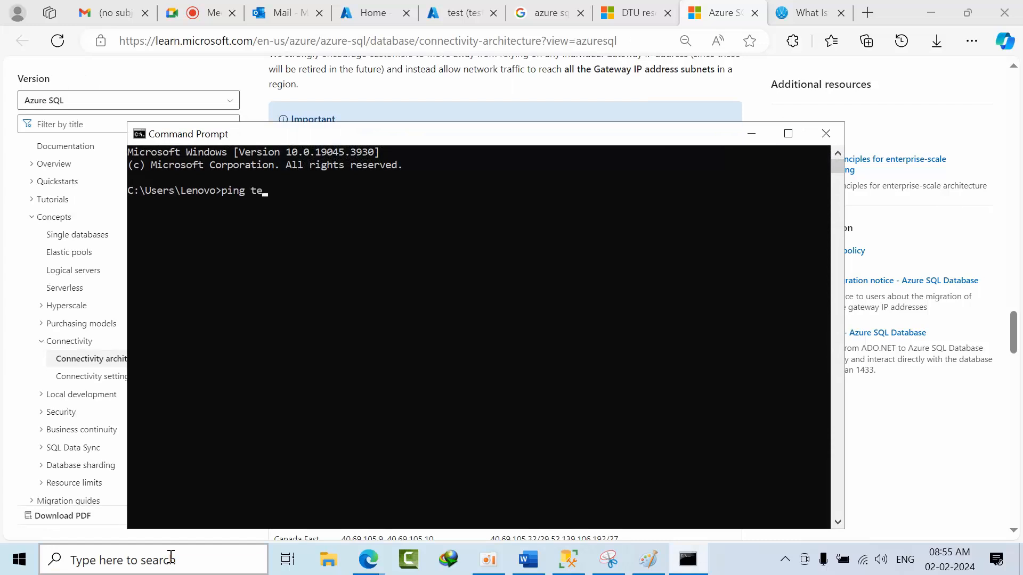
pyautogui.write('stdemo0.database.windows.net')
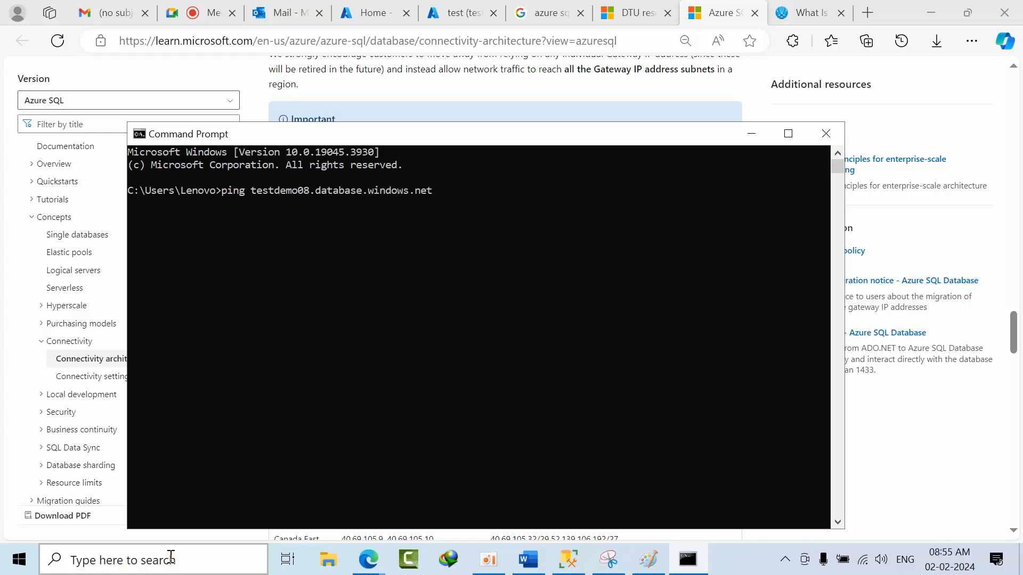
pyautogui.press('Return')
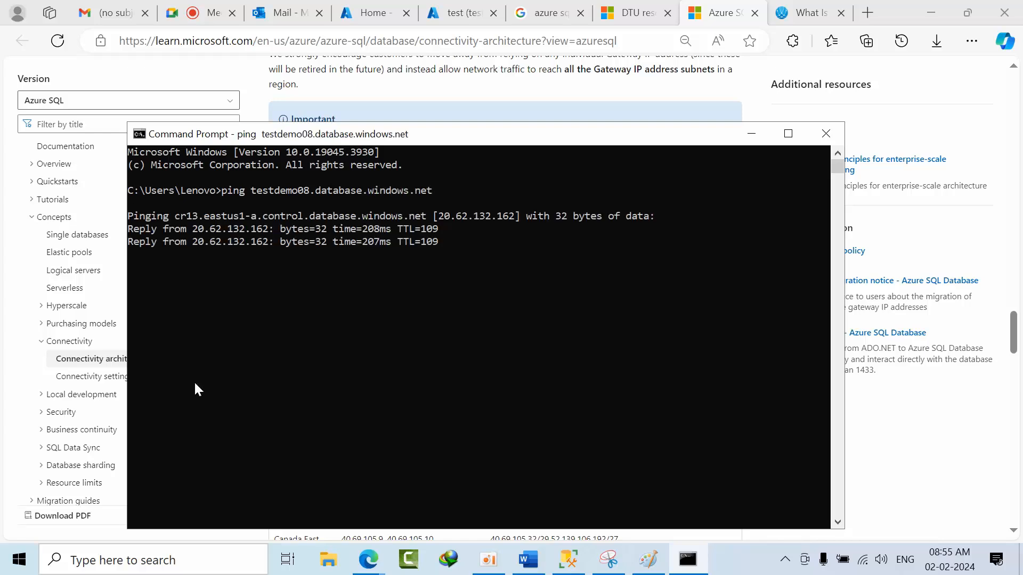
# Step: Copy the resolved gateway address 20.62.132.162 and minimize Command Prompt
pyautogui.moveTo(436, 213); pyautogui.dragTo(448, 214)
pyautogui.hotkey('ctrl', 'c')
pyautogui.moveTo(440, 217); pyautogui.dragTo(512, 218)
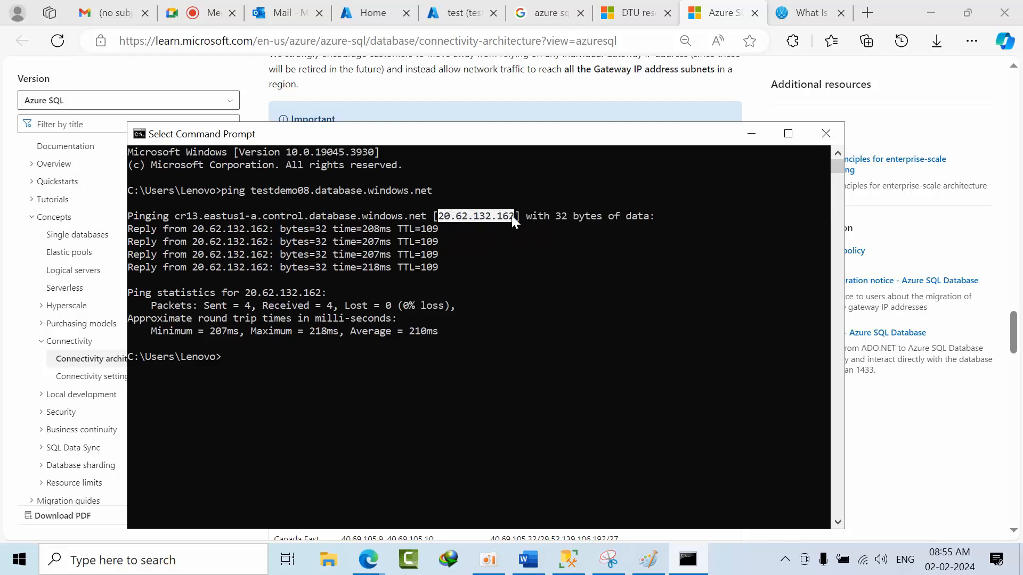
pyautogui.hotkey('ctrl', 'c')
pyautogui.click(751, 133)
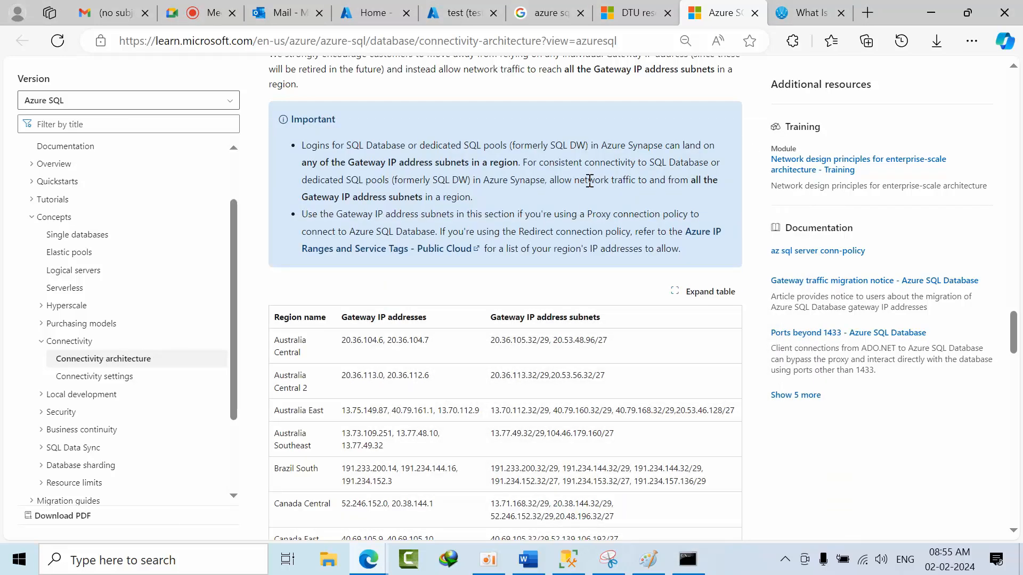
# Step: Search the page for 20.62.132. and copy the matching East US region name
pyautogui.hotkey('ctrl', 'f')
pyautogui.hotkey('ctrl', 'v')
pyautogui.press('BackSpace')
pyautogui.press('BackSpace')
pyautogui.press('BackSpace')
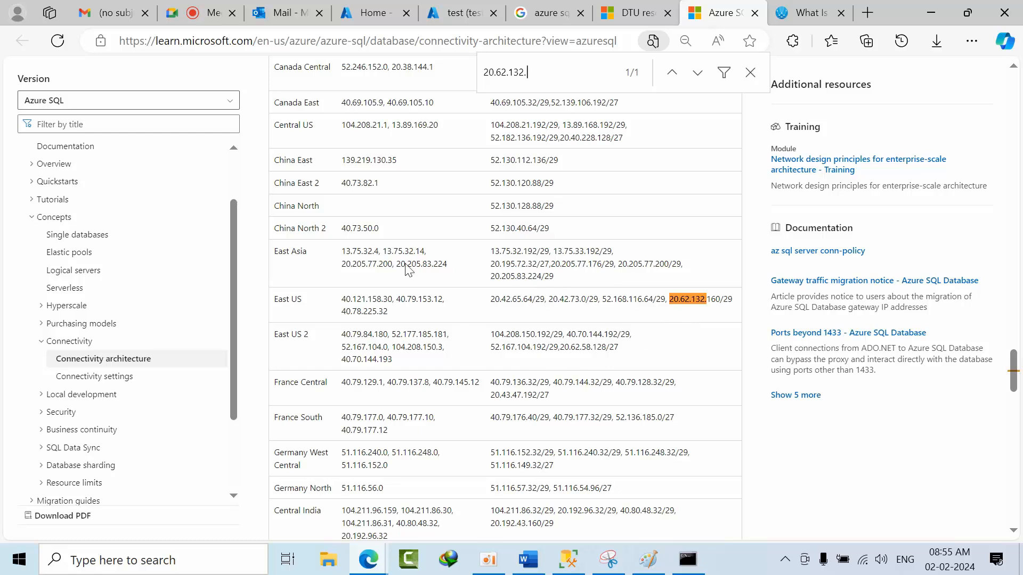
pyautogui.moveTo(275, 300); pyautogui.dragTo(311, 305)
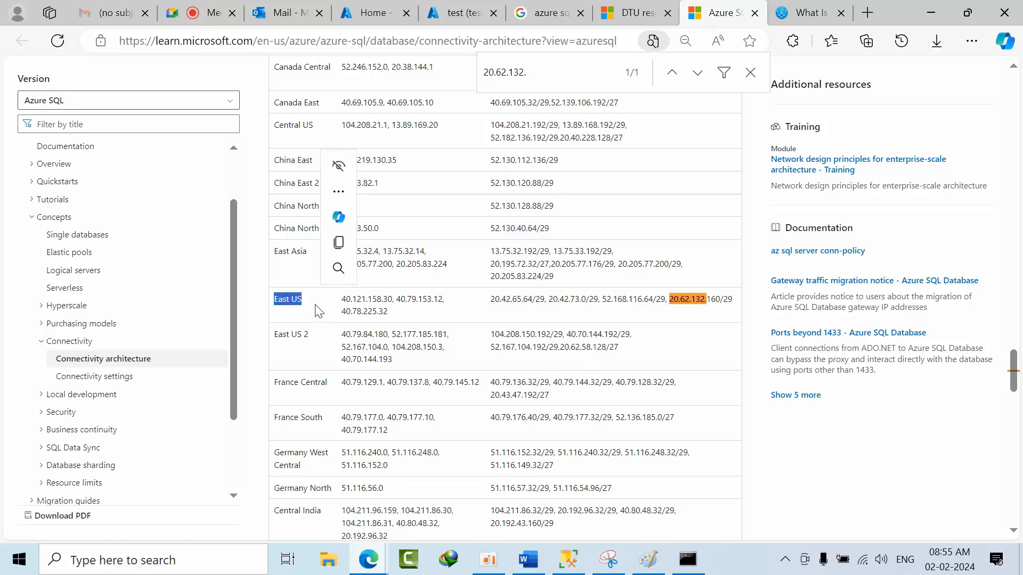
pyautogui.rightClick(294, 301)
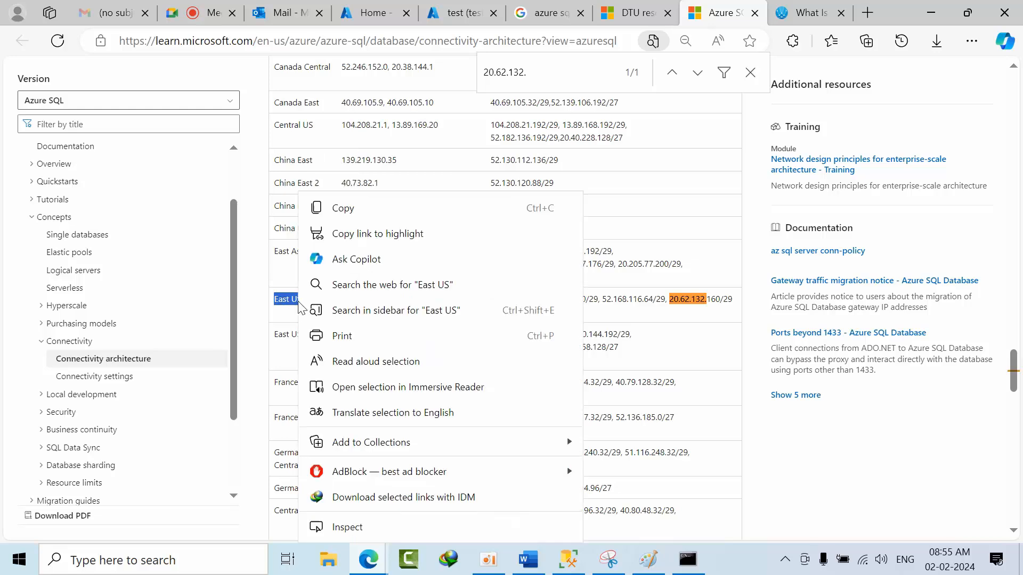
pyautogui.click(346, 214)
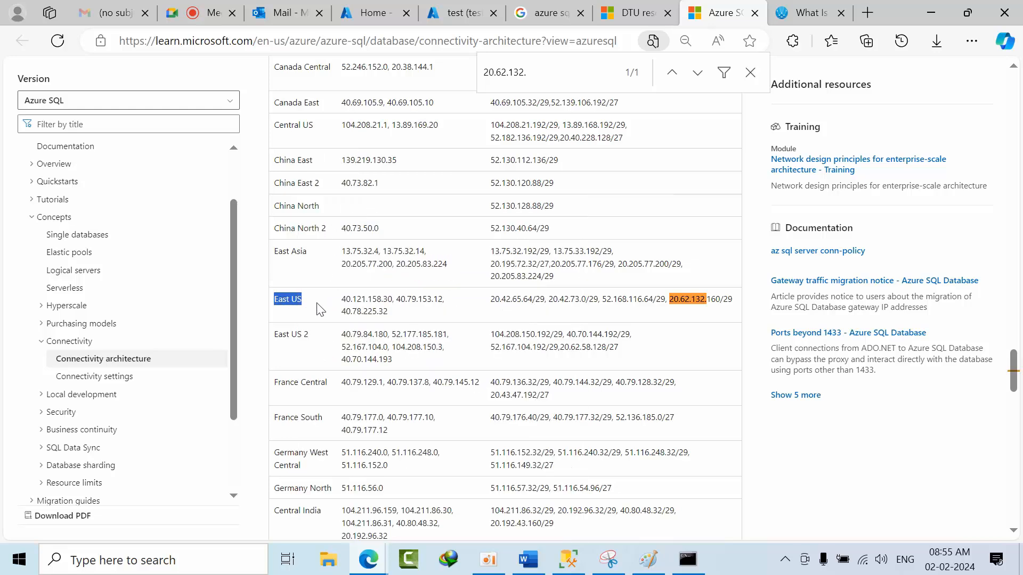
# Step: Compare the ping output with East US's gateway subnet 20.62.132.160/29 in the table
pyautogui.click(693, 565)
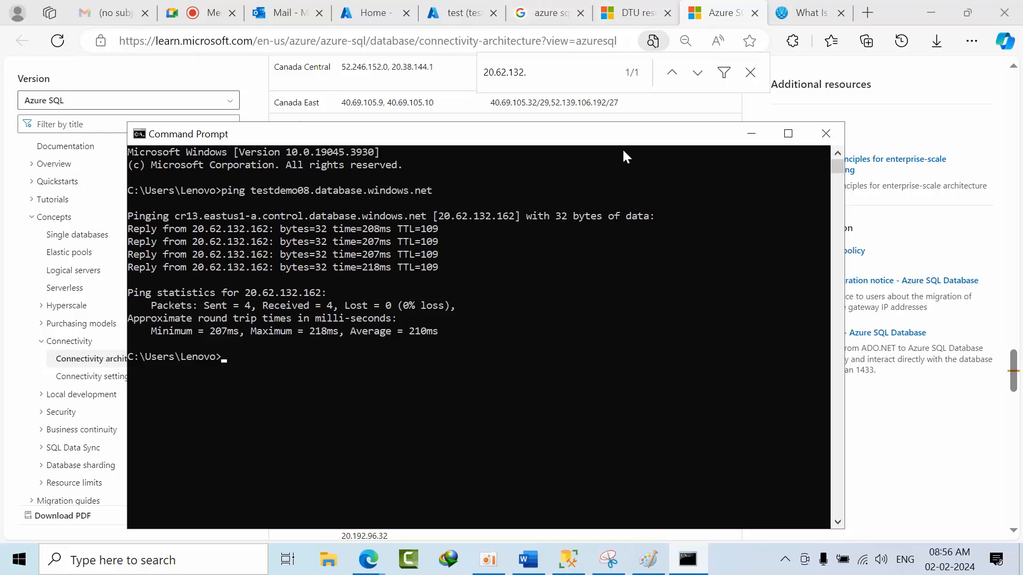
pyautogui.click(751, 139)
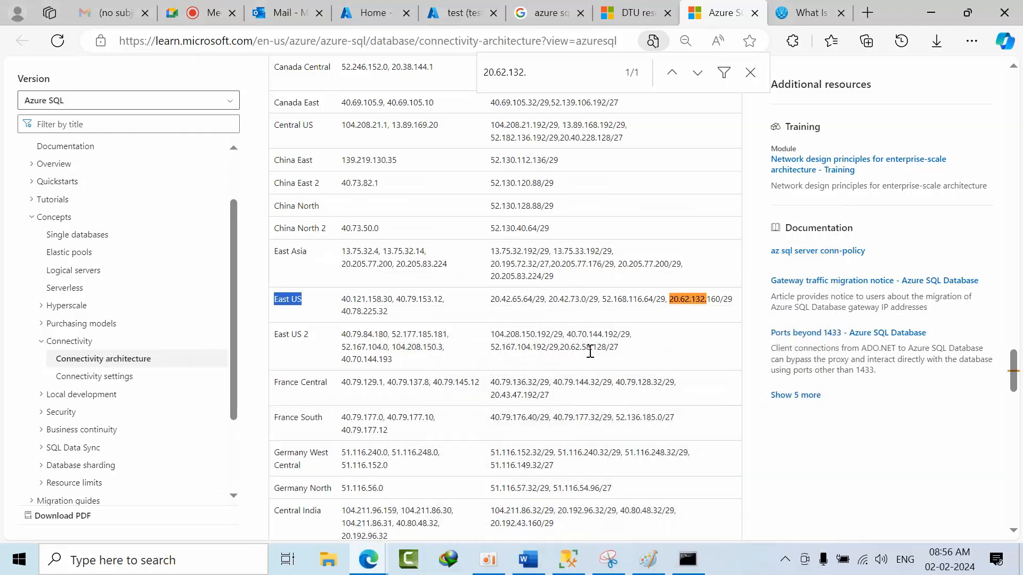
pyautogui.scroll(1, 578, 337)
pyautogui.scroll(10, 578, 337)
pyautogui.scroll(-8, 568, 328)
pyautogui.scroll(-5, 568, 327)
pyautogui.moveTo(342, 299); pyautogui.dragTo(441, 317)
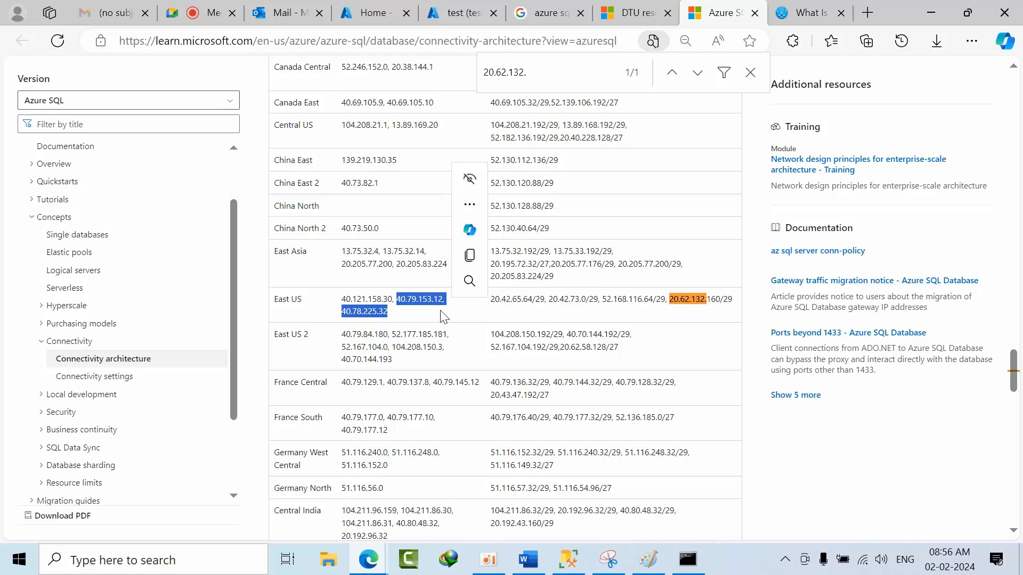
pyautogui.click(443, 389)
# Step: Glance at the DTU resource limits and Google tabs, then open the test database overview
pyautogui.scroll(5, 418, 381)
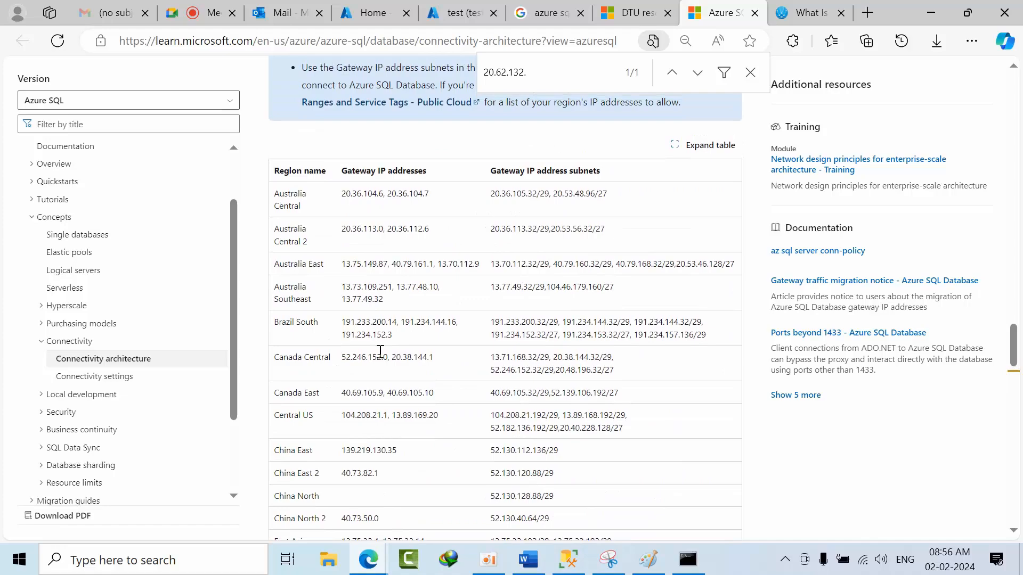
pyautogui.scroll(-4, 380, 351)
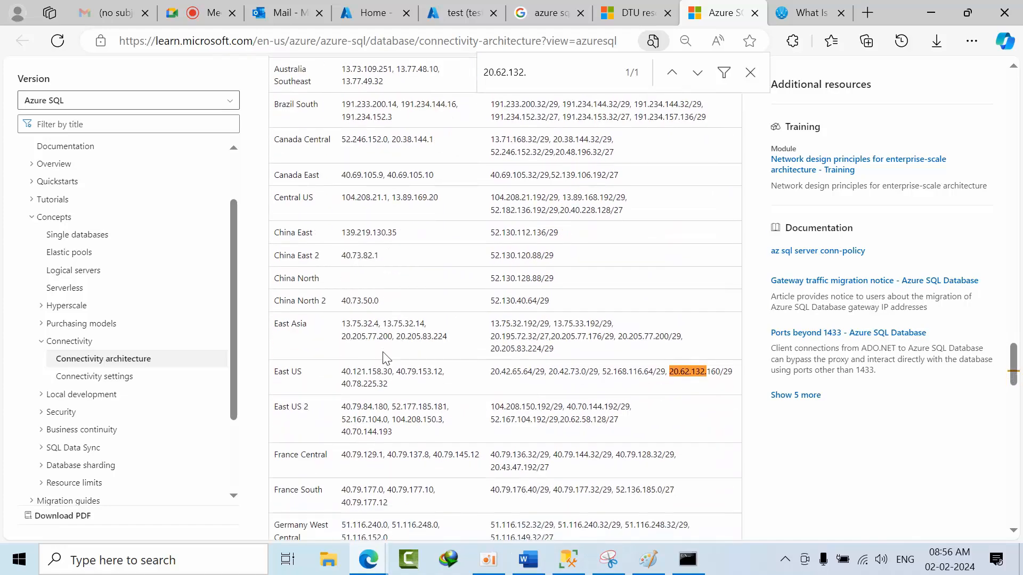
pyautogui.scroll(-15, 386, 357)
pyautogui.scroll(18, 384, 341)
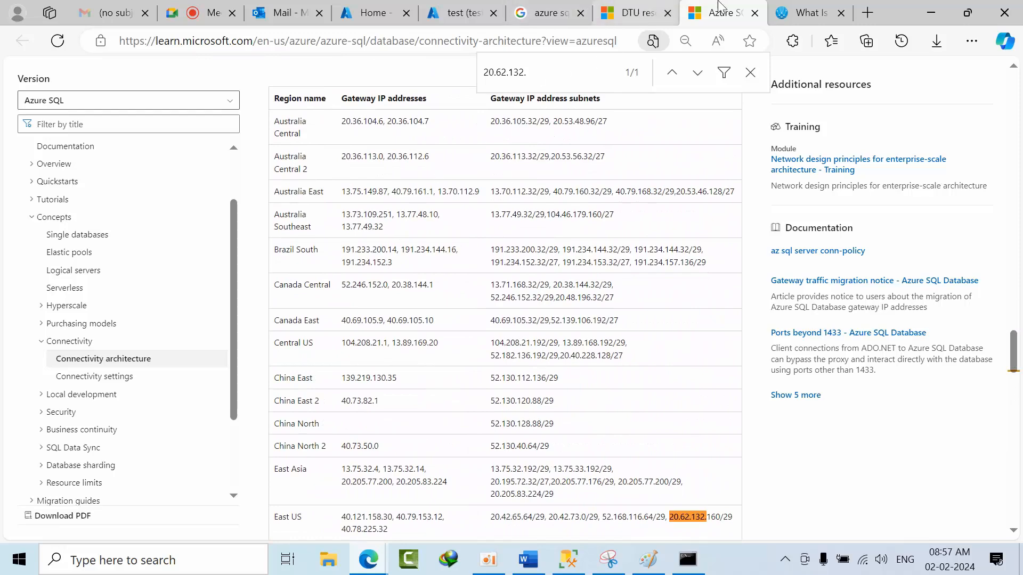
pyautogui.click(651, 8)
pyautogui.scroll(-13, 447, 468)
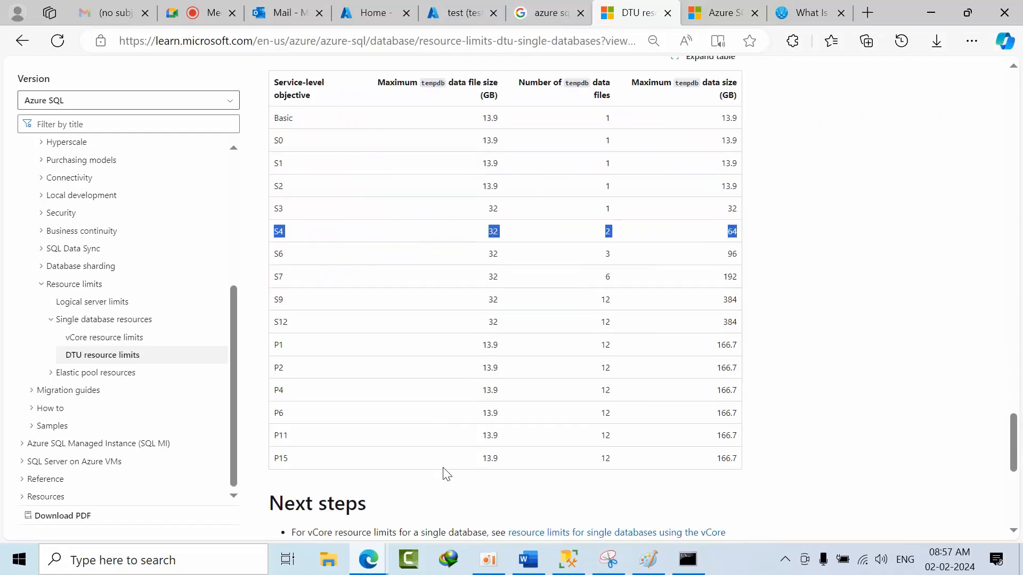
pyautogui.click(542, 15)
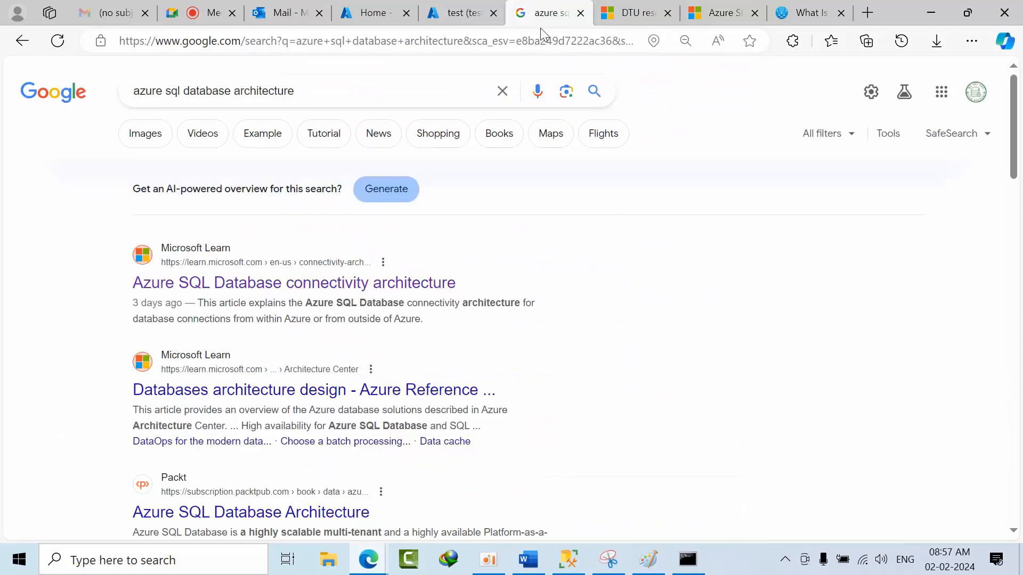
pyautogui.click(719, 12)
pyautogui.scroll(15, 449, 276)
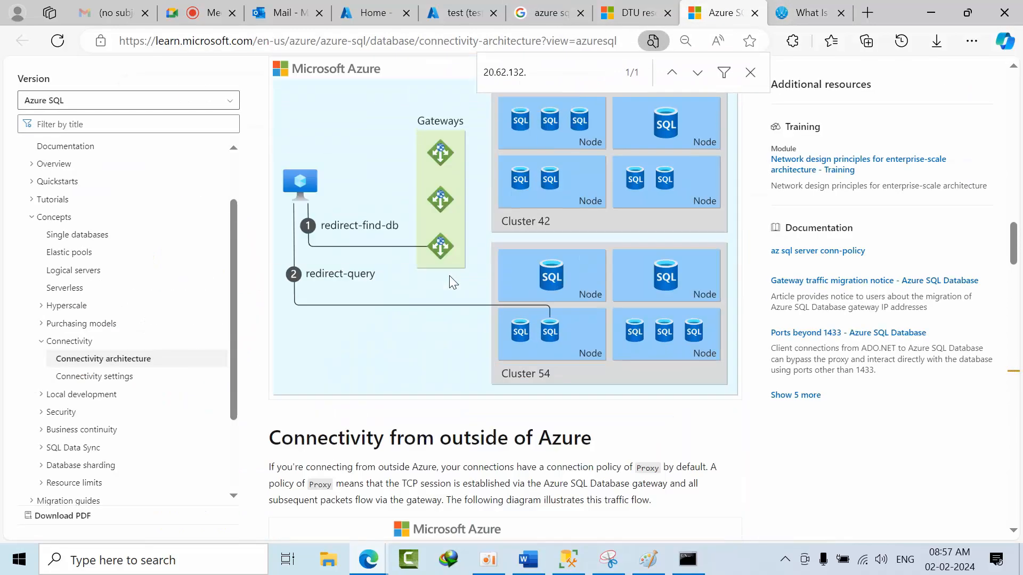
pyautogui.scroll(-2, 452, 296)
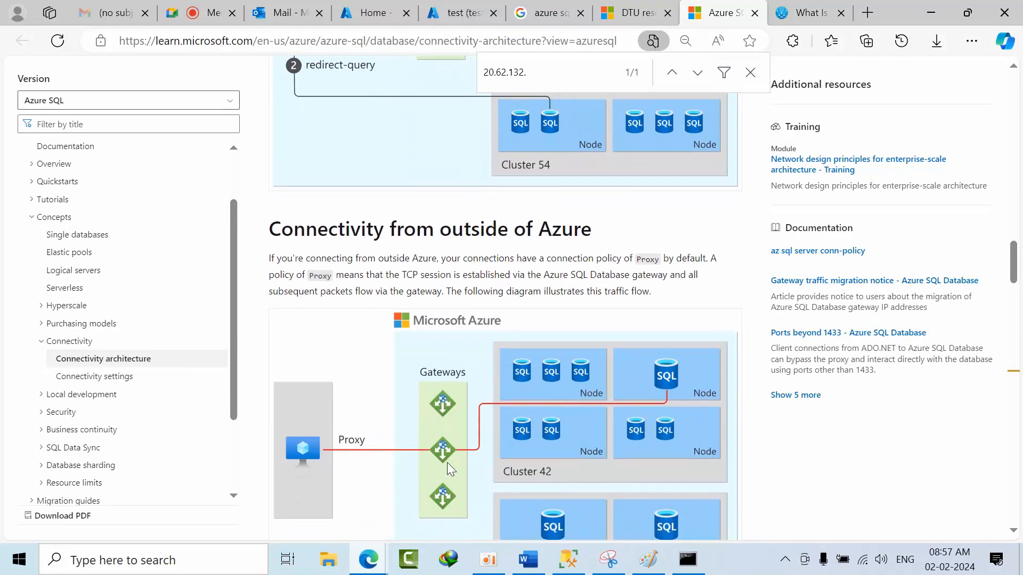
pyautogui.scroll(-5, 414, 376)
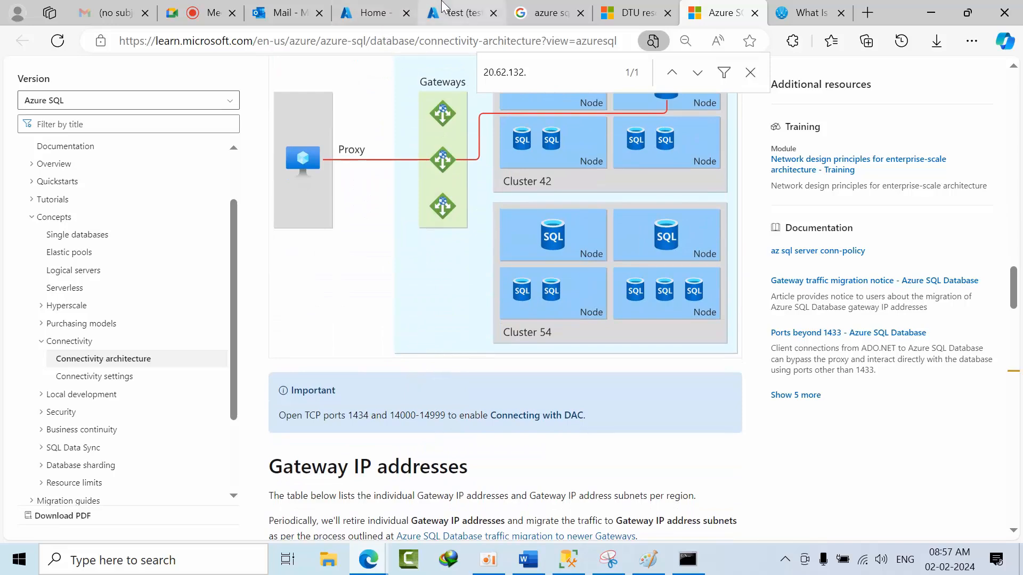
pyautogui.click(453, 12)
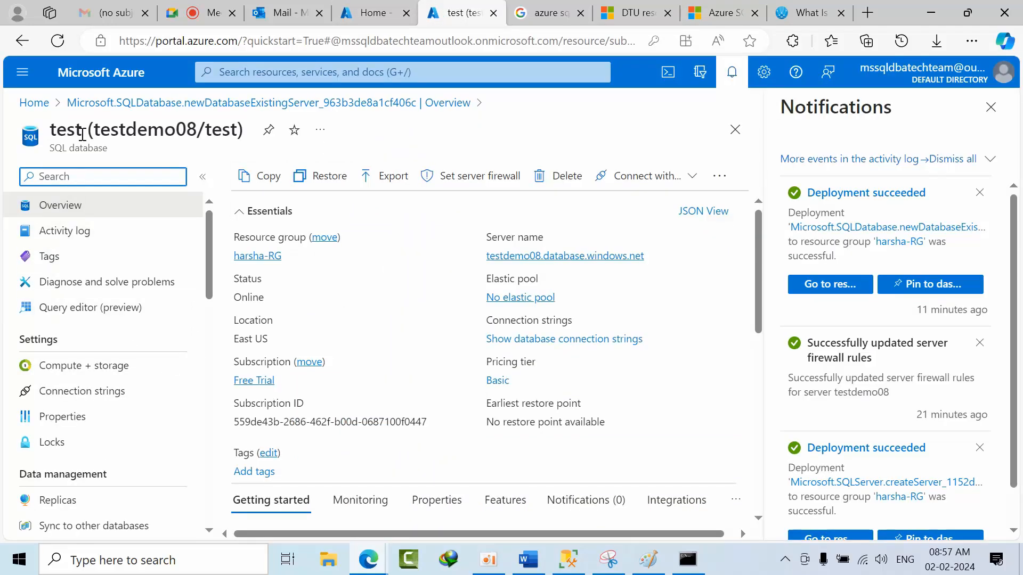
# Step: Go from the portal home through the test database to the testdemo08 server page
pyautogui.click(24, 103)
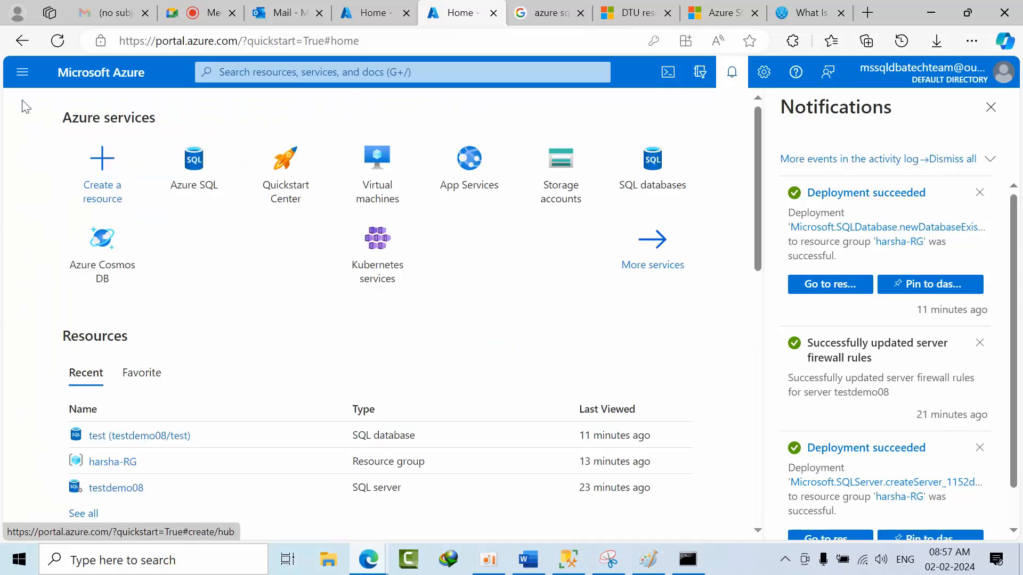
pyautogui.click(100, 440)
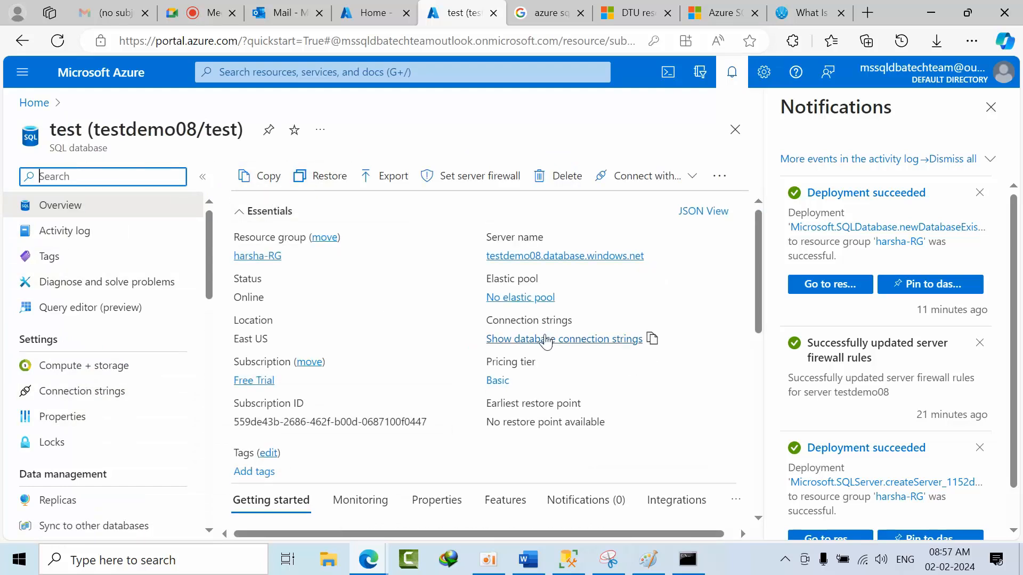
pyautogui.click(991, 107)
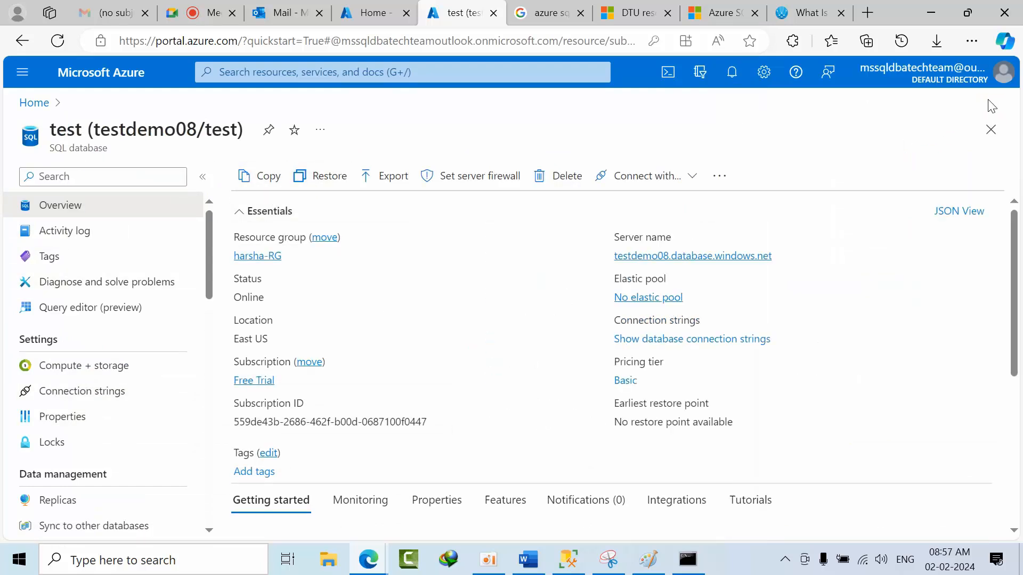
pyautogui.click(700, 257)
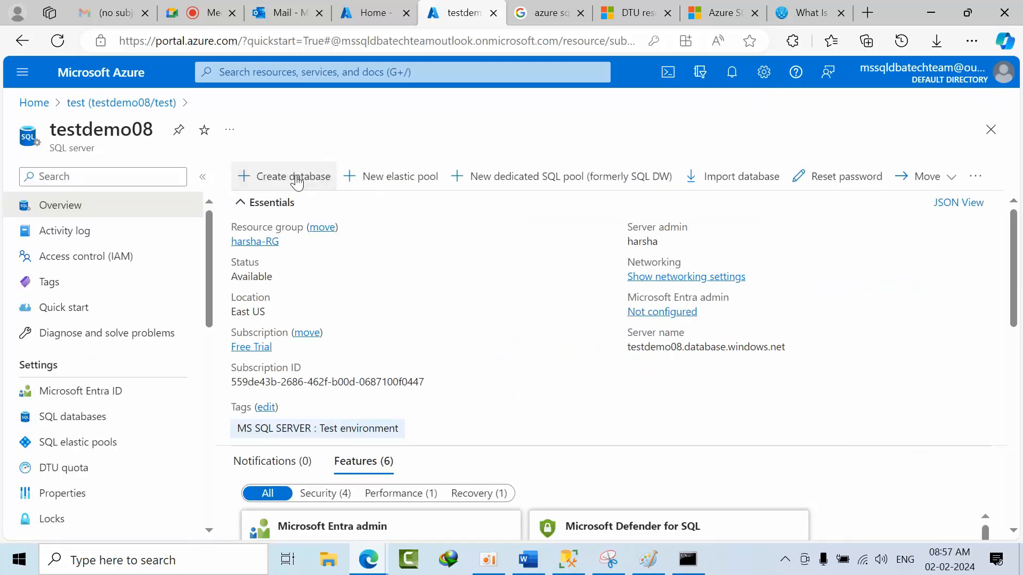
# Step: Start a new database on testdemo08 named 'tff' and open its compute and storage configuration
pyautogui.click(297, 180)
pyautogui.scroll(-15, 214, 325)
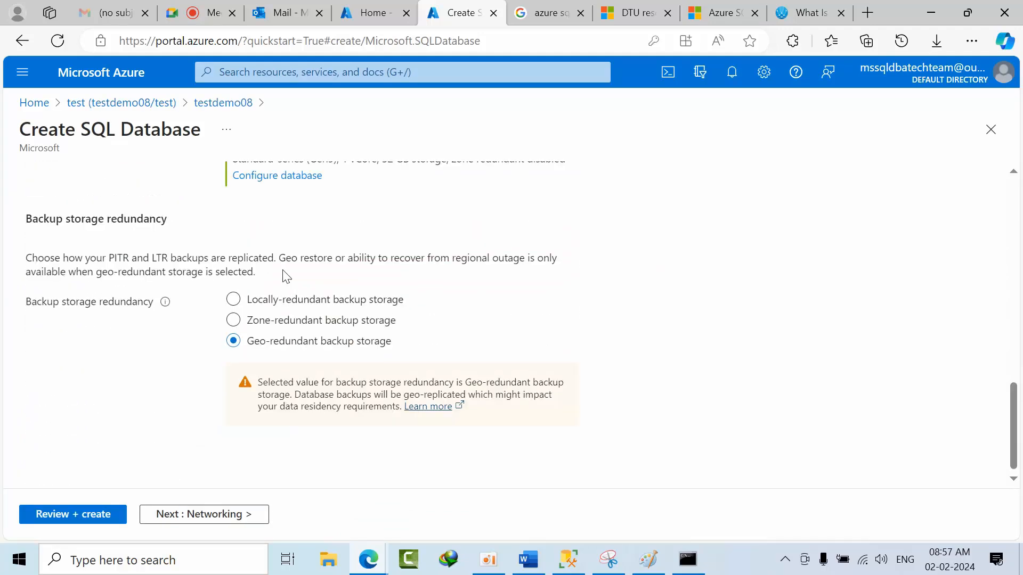
pyautogui.scroll(15, 266, 285)
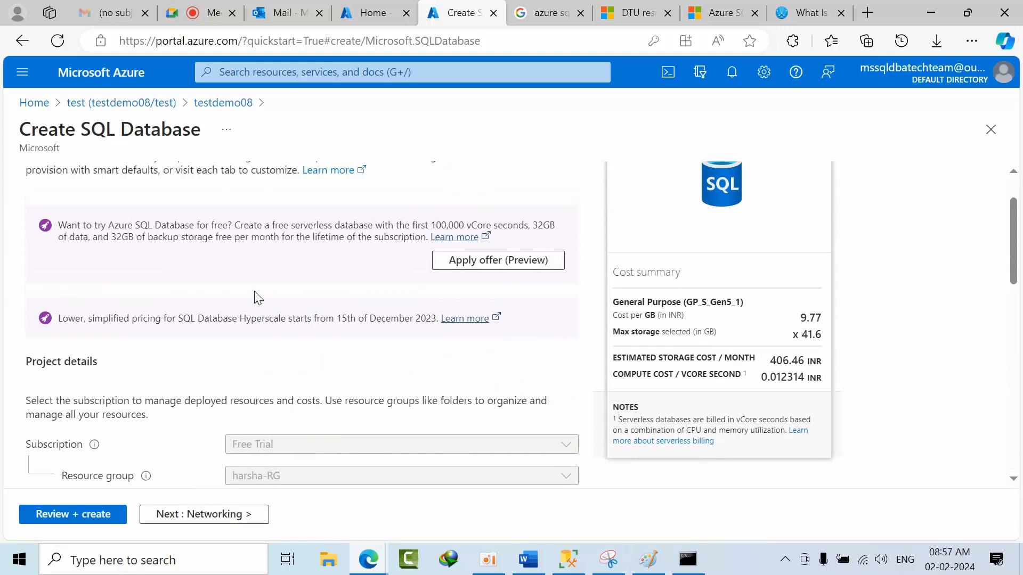
pyautogui.scroll(-7, 253, 291)
pyautogui.click(250, 274)
pyautogui.write('tff')
pyautogui.scroll(-3, 320, 370)
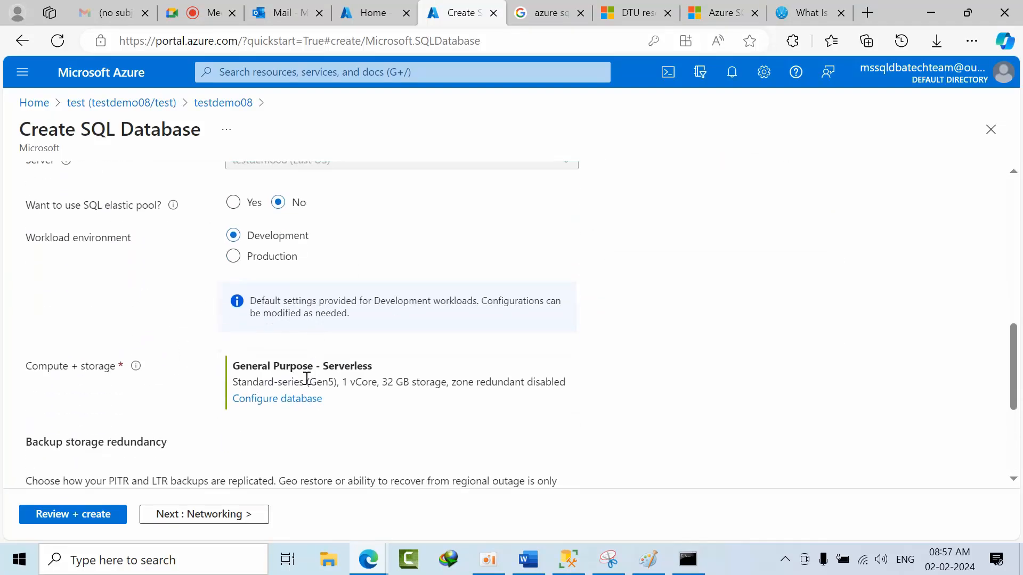
pyautogui.click(291, 398)
pyautogui.scroll(-2, 293, 401)
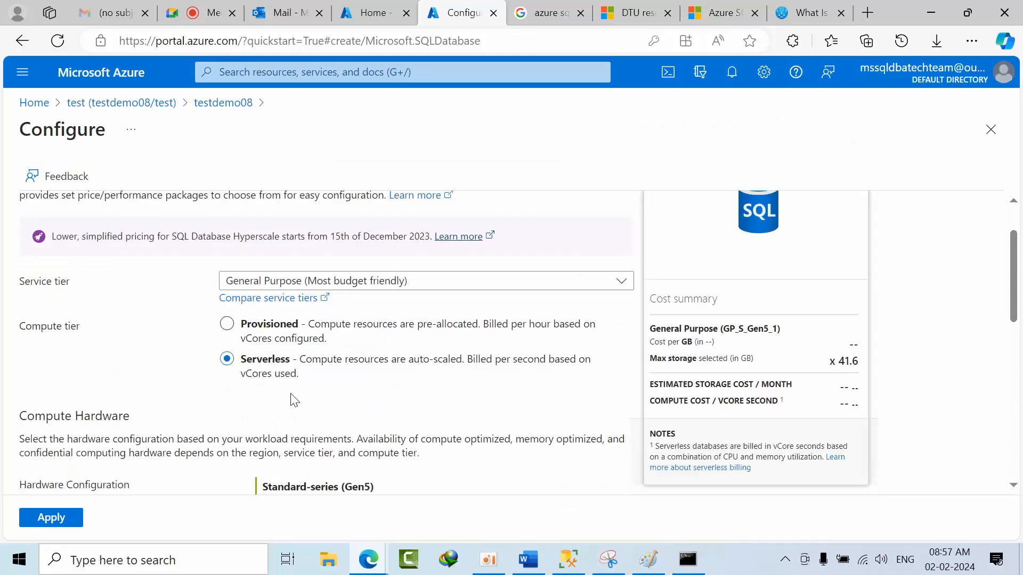
pyautogui.scroll(2, 297, 365)
pyautogui.scroll(-2, 297, 363)
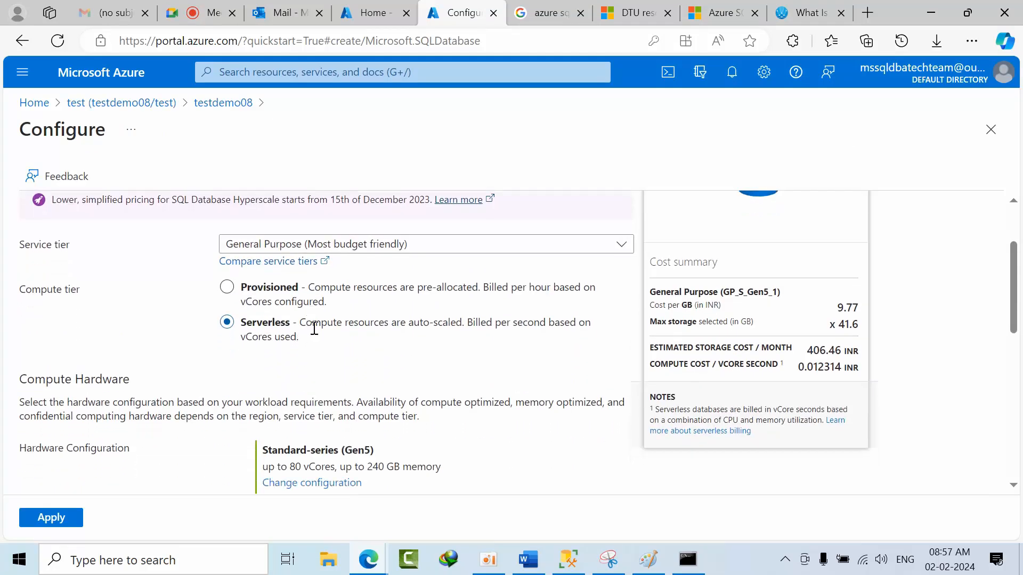
pyautogui.scroll(-4, 311, 336)
pyautogui.scroll(3, 313, 273)
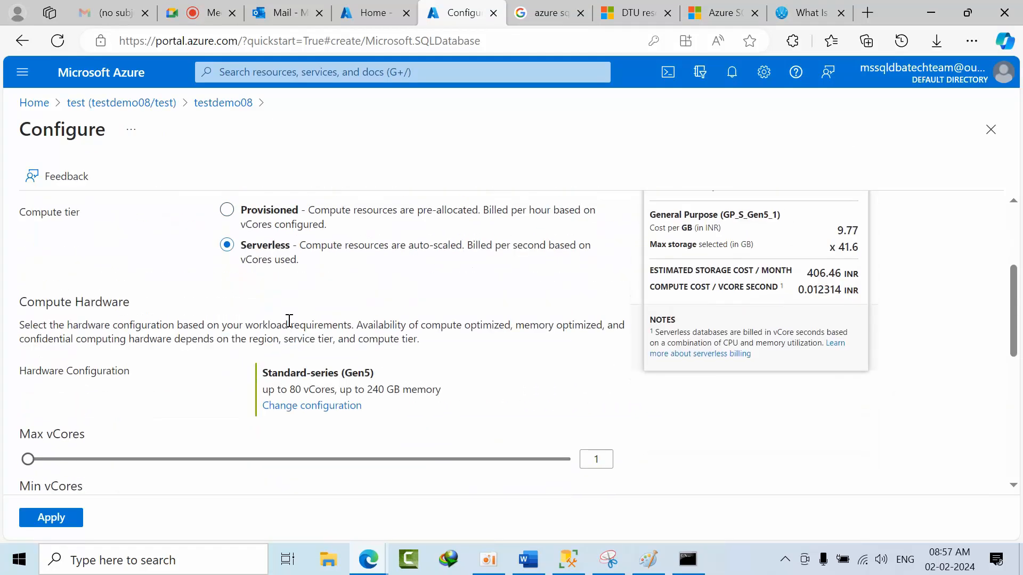
pyautogui.scroll(3, 293, 281)
pyautogui.click(290, 352)
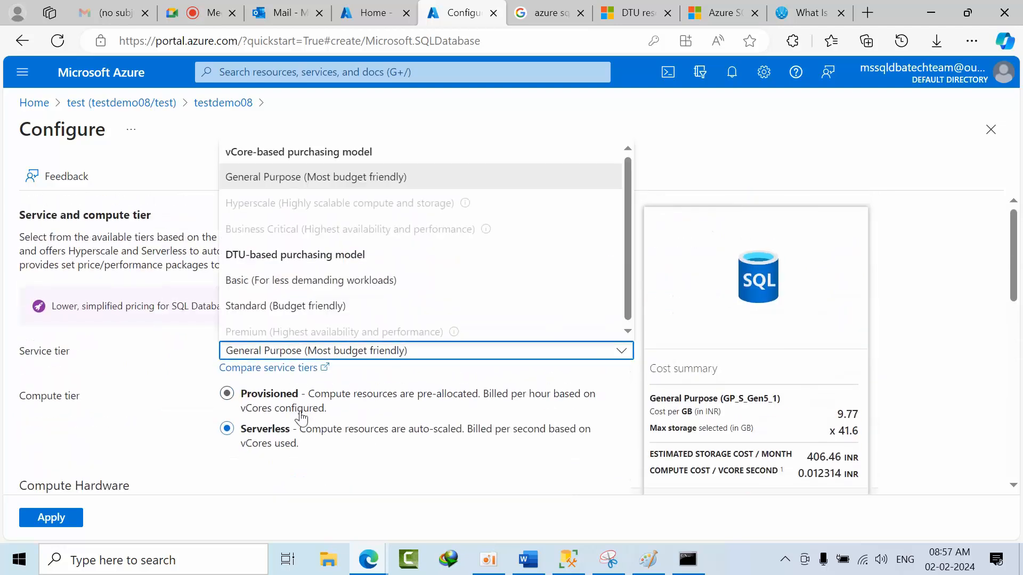
pyautogui.click(274, 306)
pyautogui.scroll(-1, 337, 408)
pyautogui.click(289, 287)
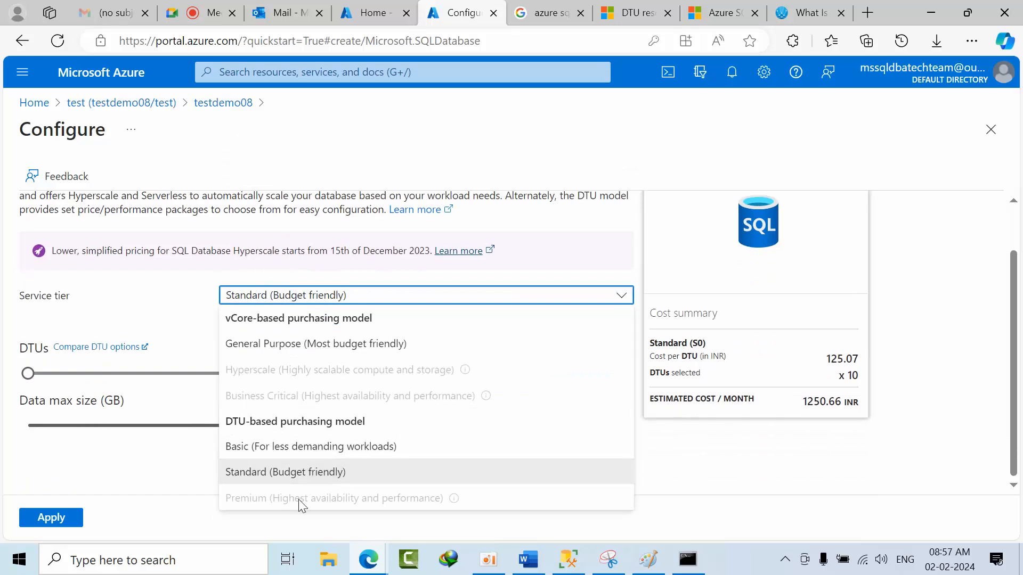
pyautogui.click(269, 298)
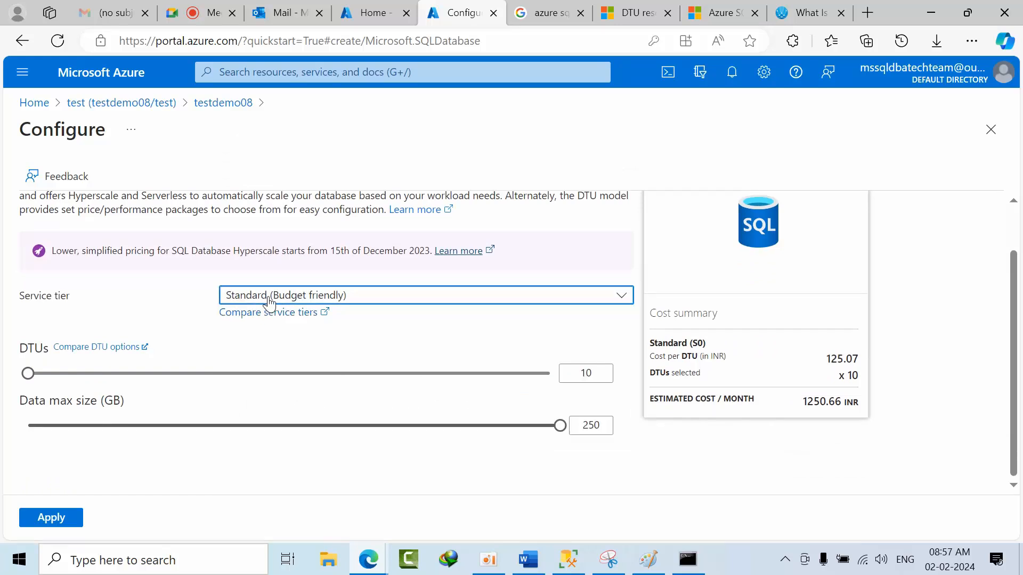
pyautogui.click(270, 297)
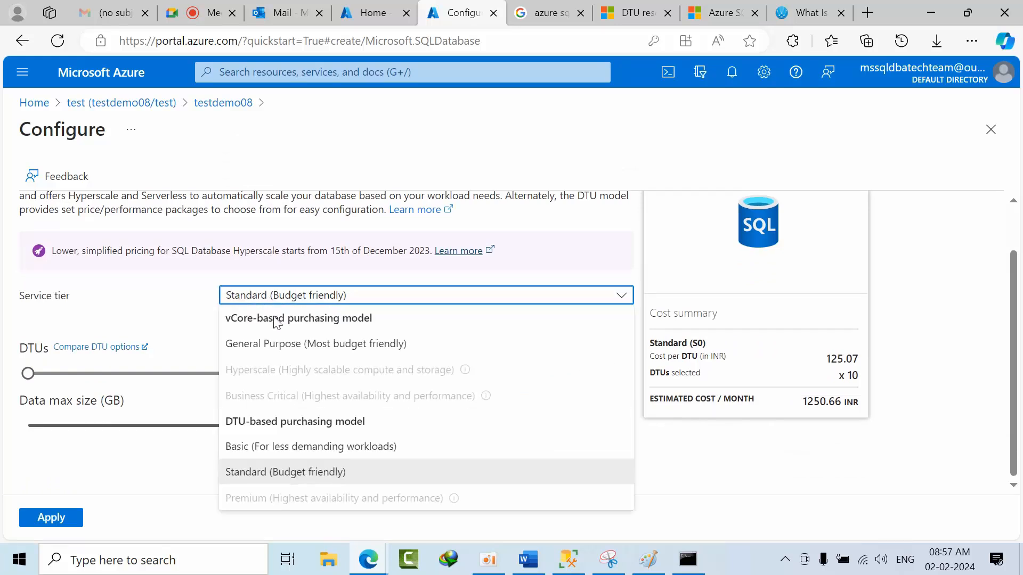
pyautogui.click(279, 348)
pyautogui.scroll(-4, 280, 354)
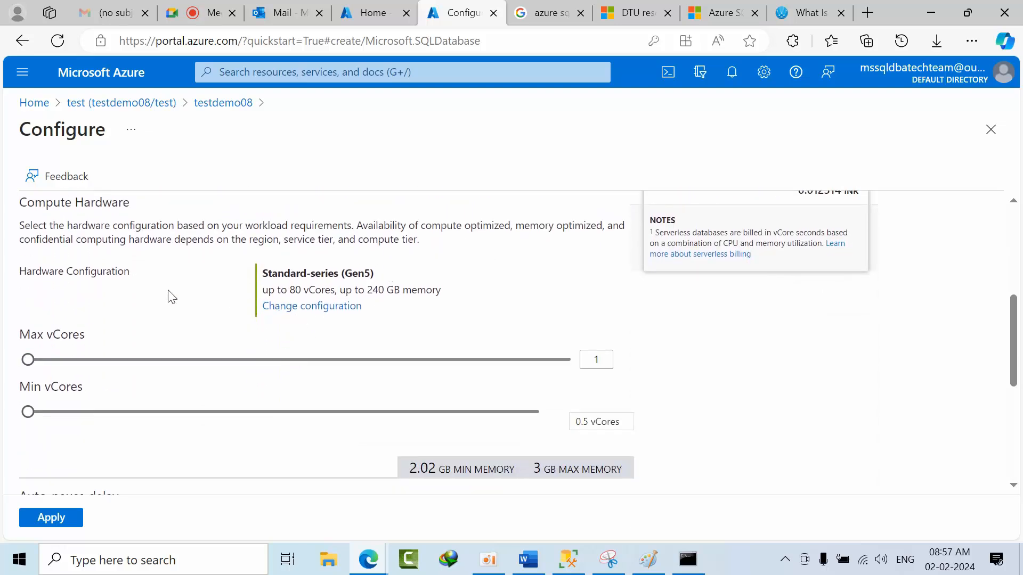
pyautogui.moveTo(363, 294); pyautogui.dragTo(449, 305)
pyautogui.click(347, 397)
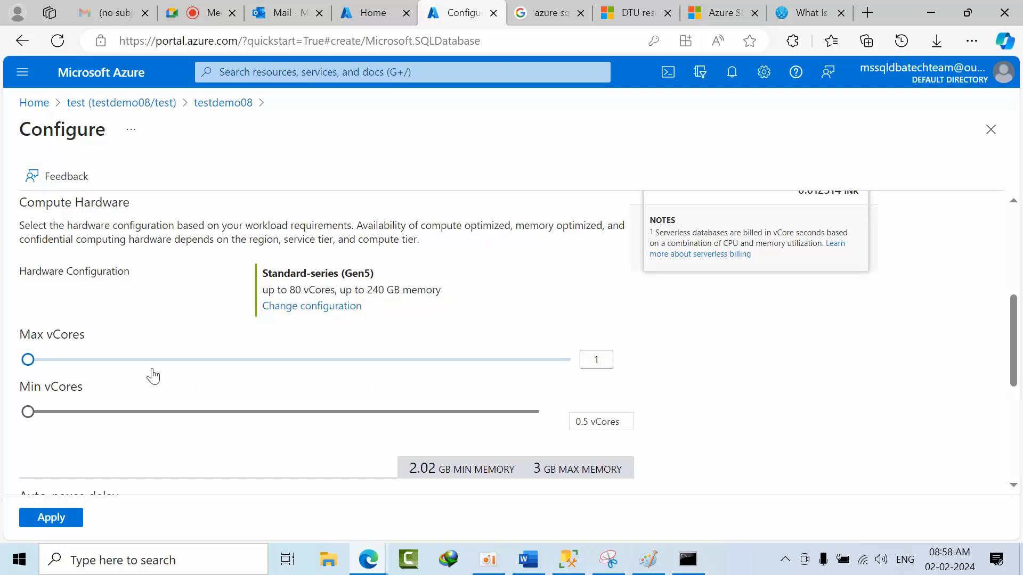
pyautogui.moveTo(23, 365); pyautogui.dragTo(178, 372)
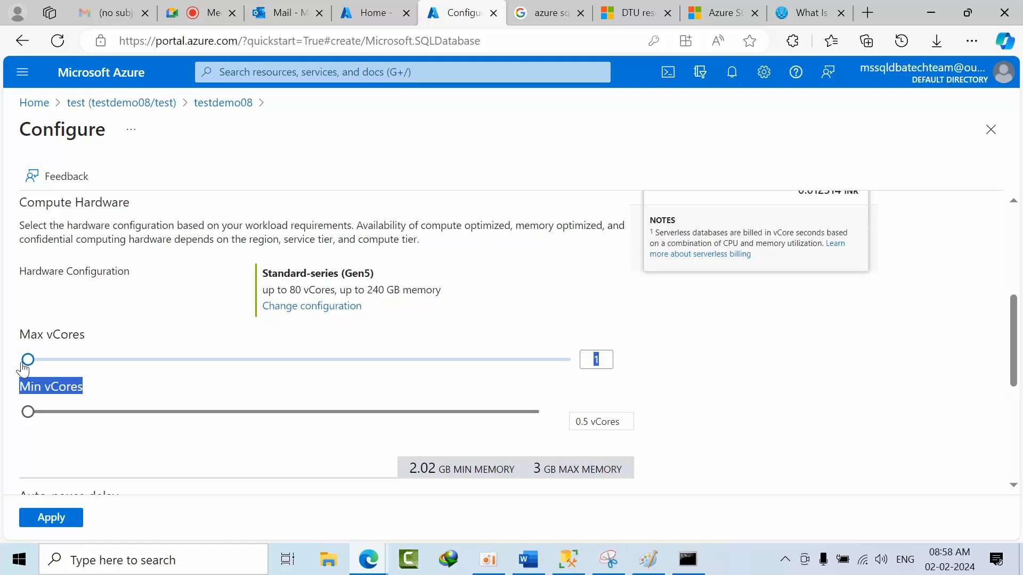
pyautogui.click(42, 360)
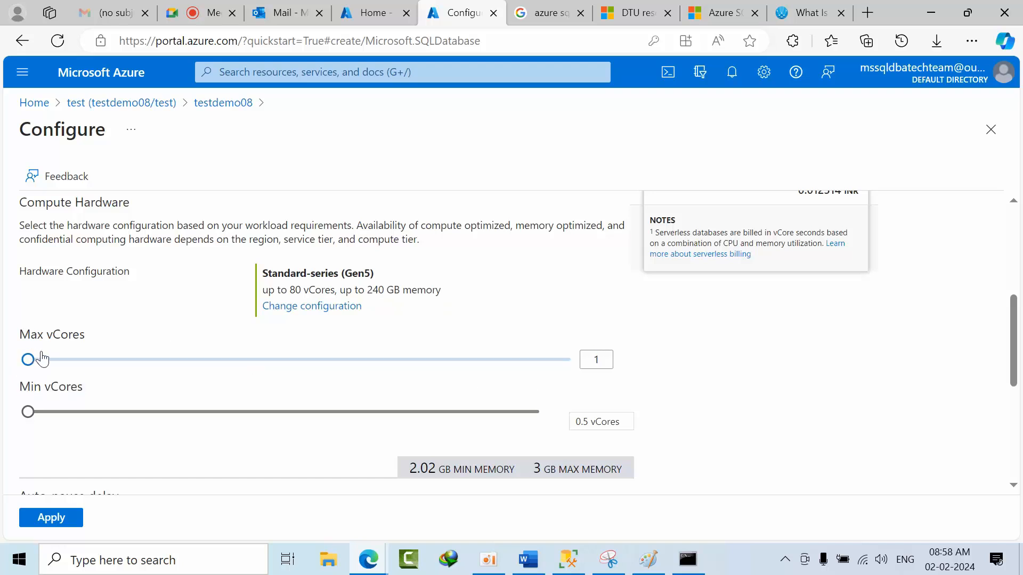
# Step: Keep Standard-series (Gen5) hardware and raise the serverless max vCores from 1 to 80
pyautogui.click(292, 308)
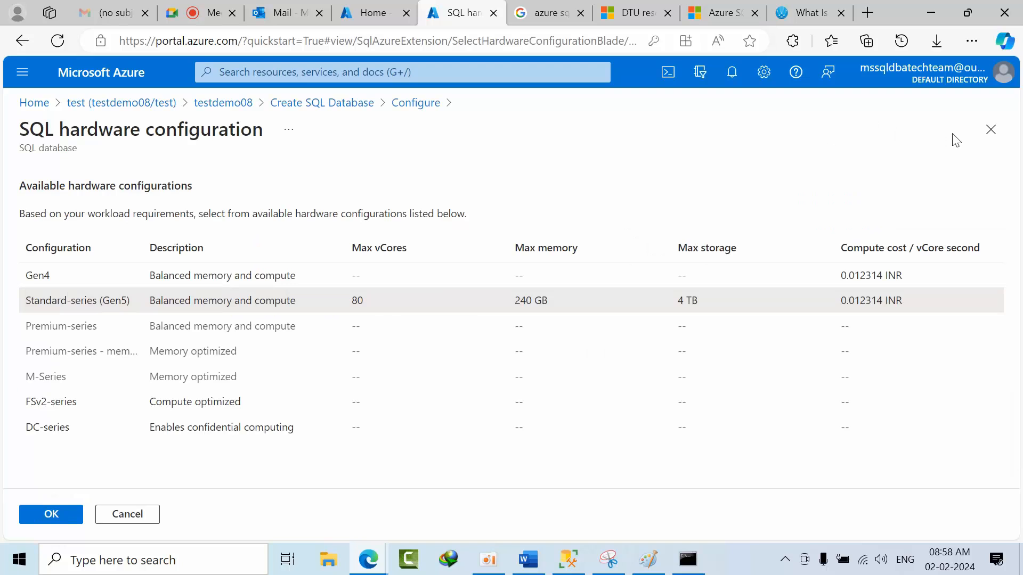
pyautogui.click(990, 129)
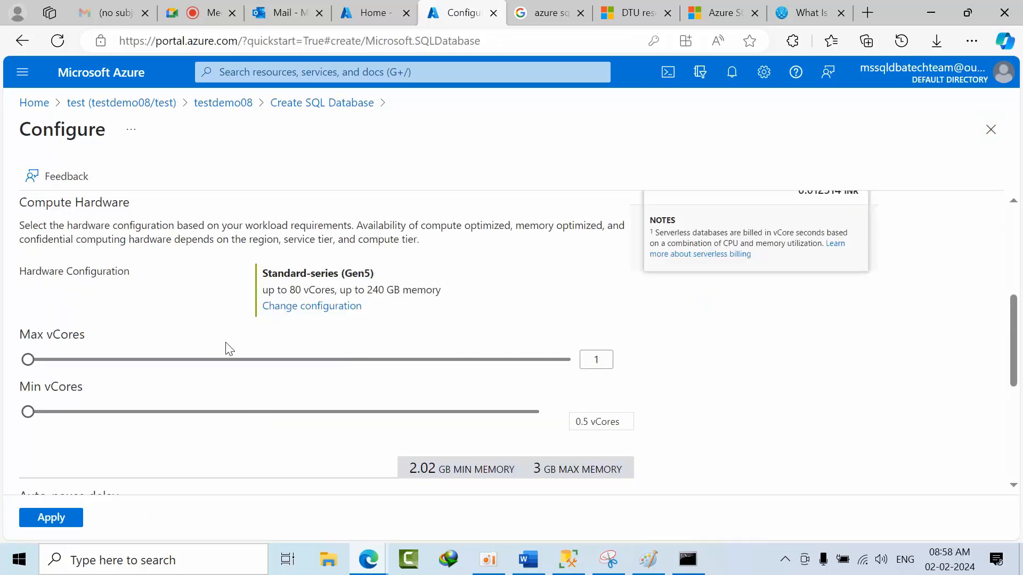
pyautogui.moveTo(27, 359); pyautogui.dragTo(697, 400)
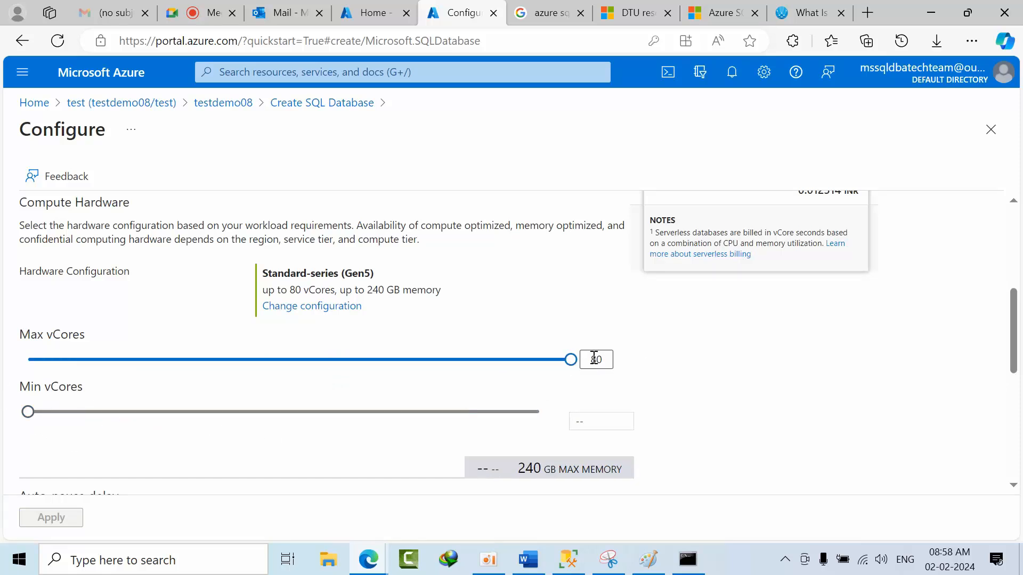
pyautogui.scroll(2, 810, 316)
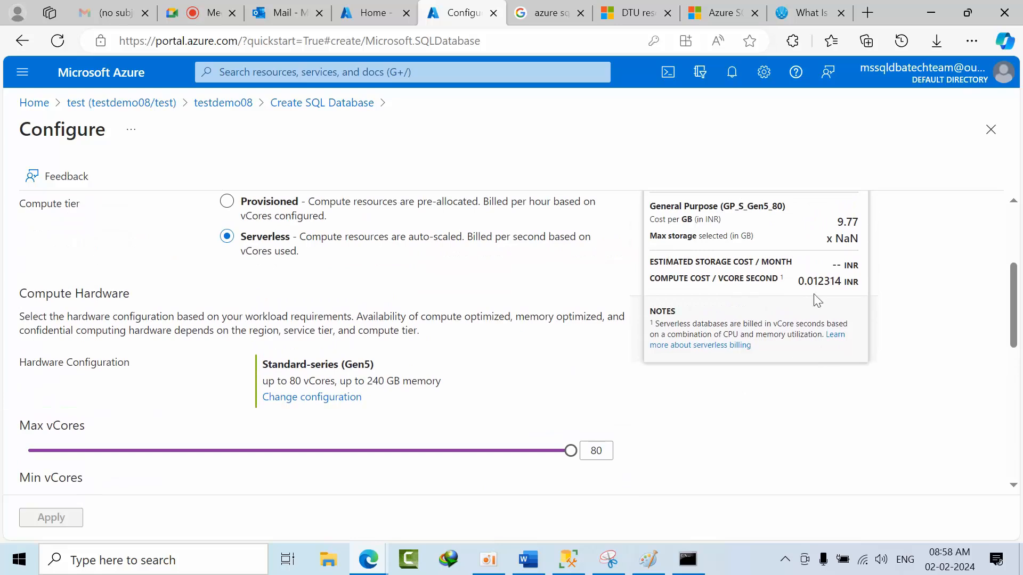
pyautogui.scroll(3, 818, 346)
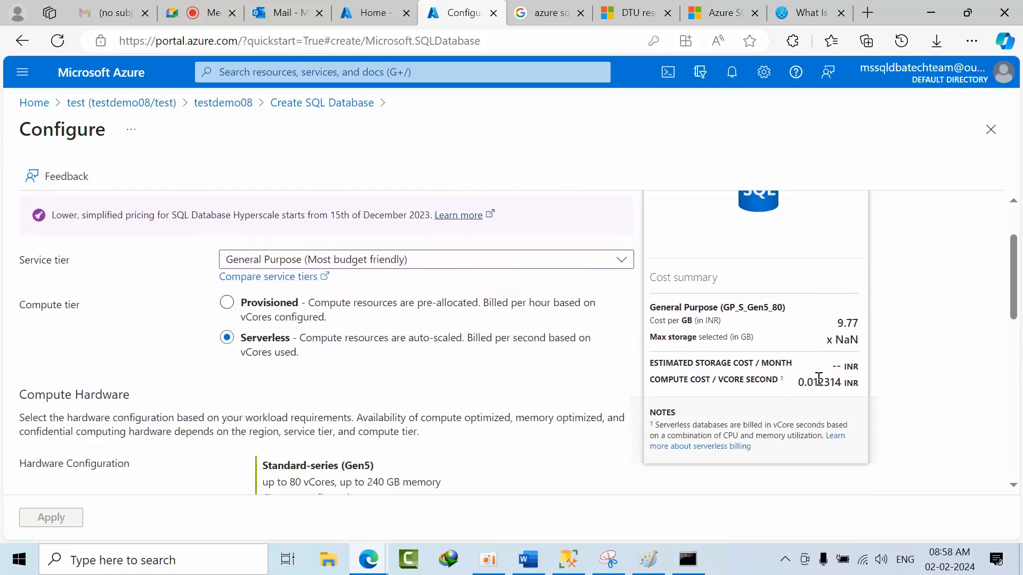
pyautogui.moveTo(799, 386); pyautogui.dragTo(840, 382)
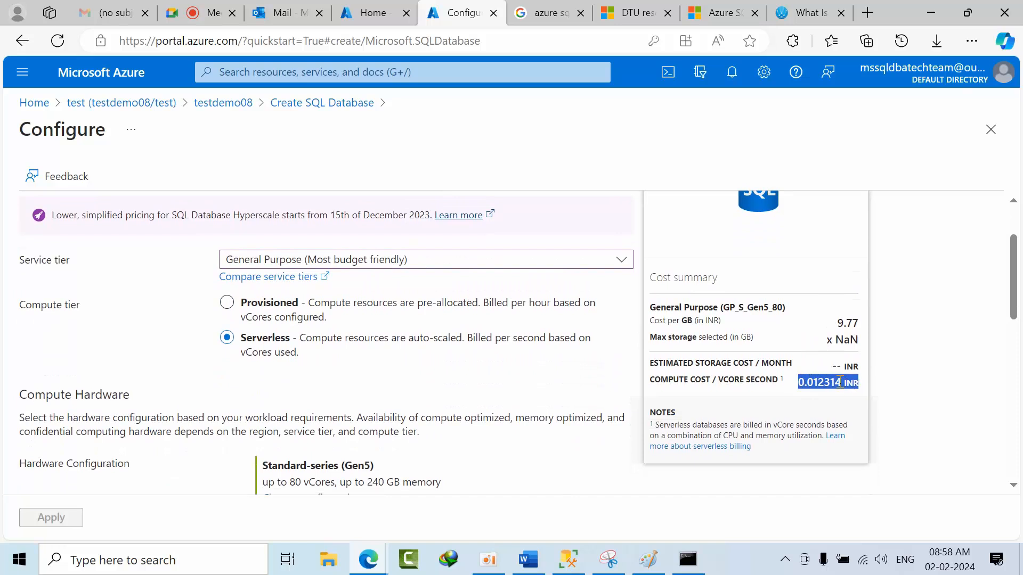
pyautogui.scroll(-2, 835, 390)
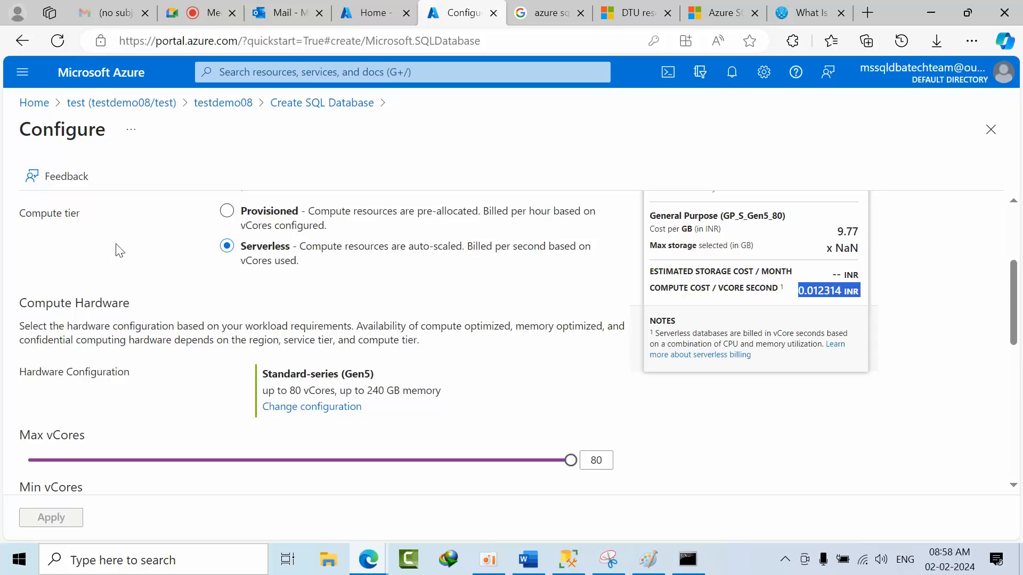
# Step: Switch to the Provisioned tier: GP_Gen5_2, 2 vCores, estimated 31688.29 INR per month
pyautogui.click(226, 215)
pyautogui.scroll(-1, 309, 341)
pyautogui.scroll(-2, 312, 354)
pyautogui.scroll(3, 309, 353)
pyautogui.scroll(-5, 307, 349)
pyautogui.scroll(-1, 62, 367)
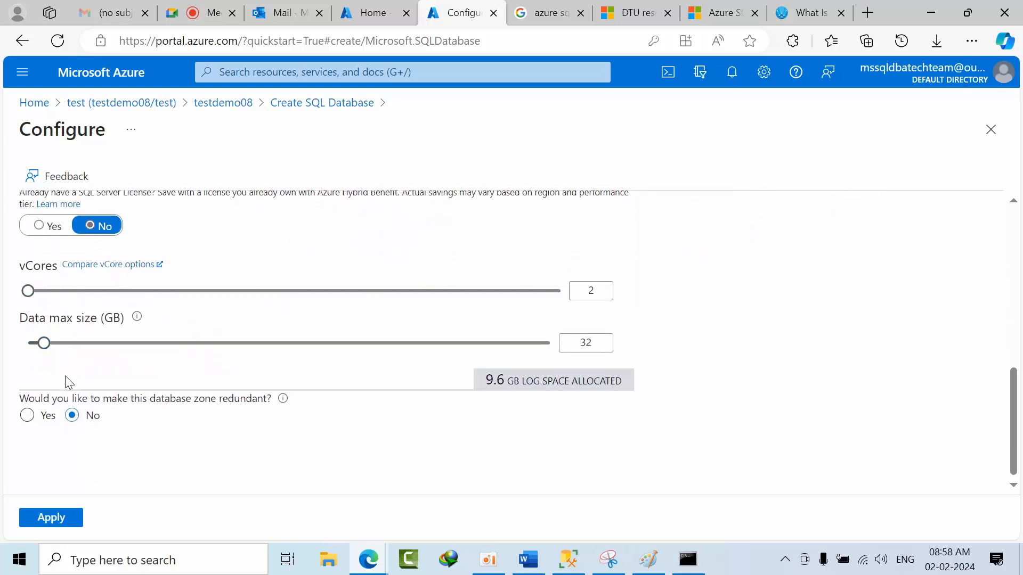
pyautogui.scroll(5, 213, 320)
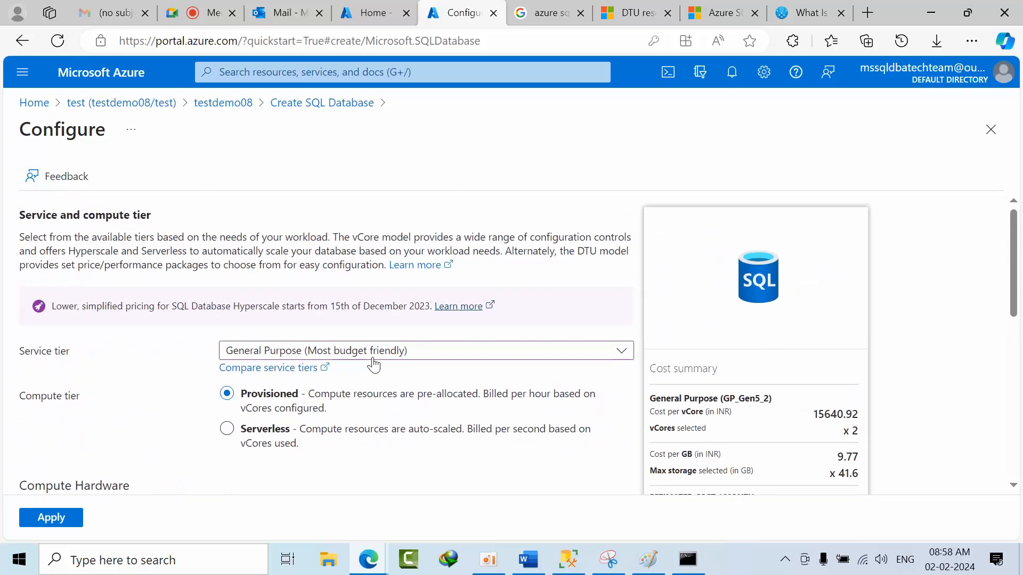
pyautogui.scroll(-1, 362, 384)
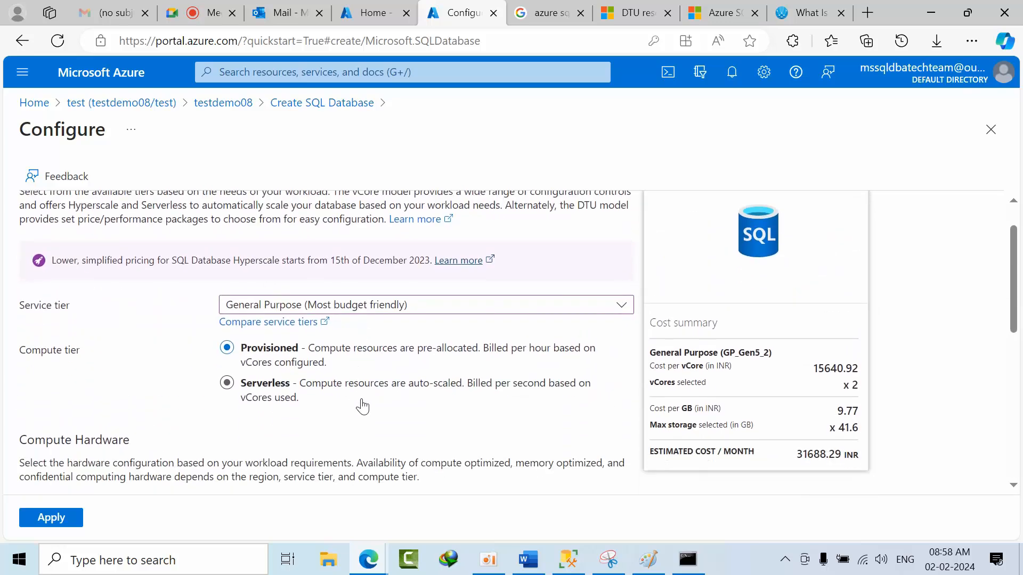
pyautogui.click(568, 560)
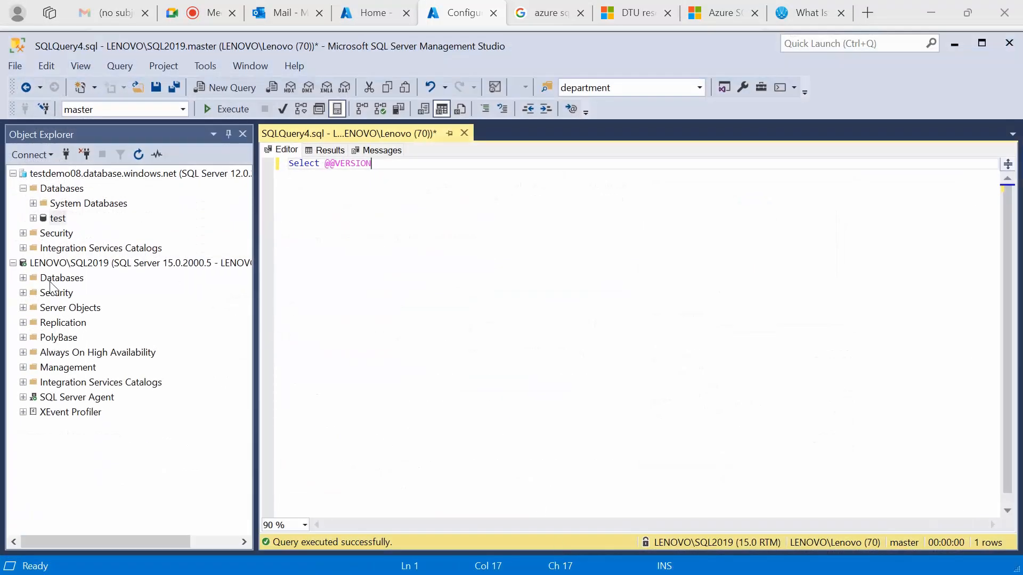
# Step: Run 'select * from sys.databases' in a new query on the local LENOVO\SQL2019 server
pyautogui.doubleClick(49, 279)
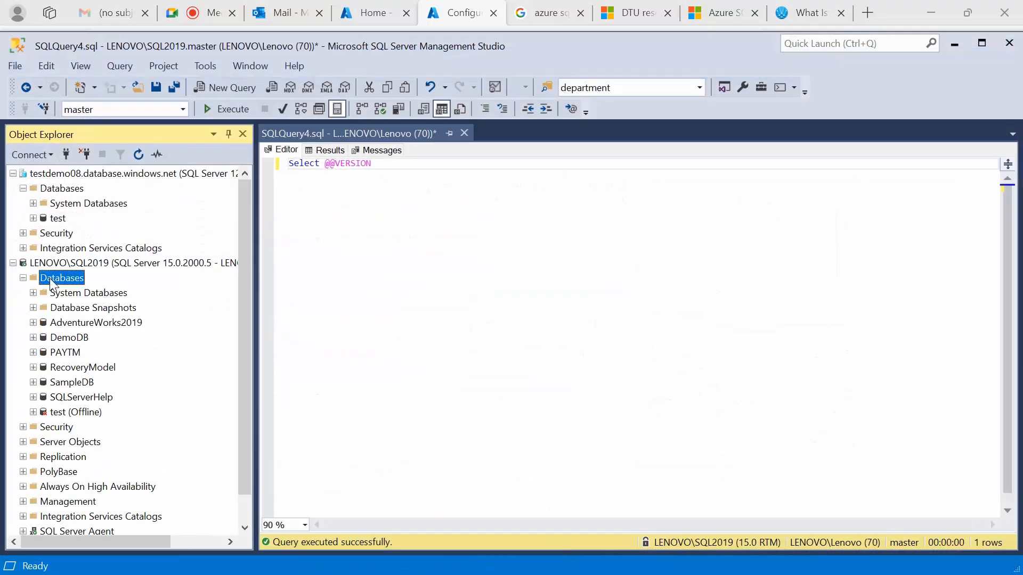
pyautogui.click(89, 324)
pyautogui.click(113, 263)
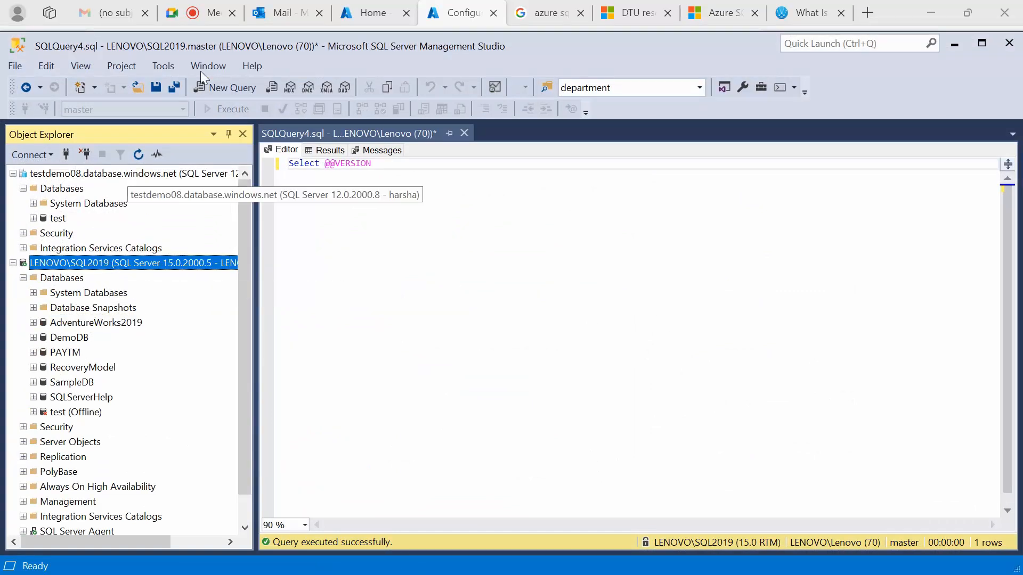
pyautogui.click(218, 85)
pyautogui.write('sel')
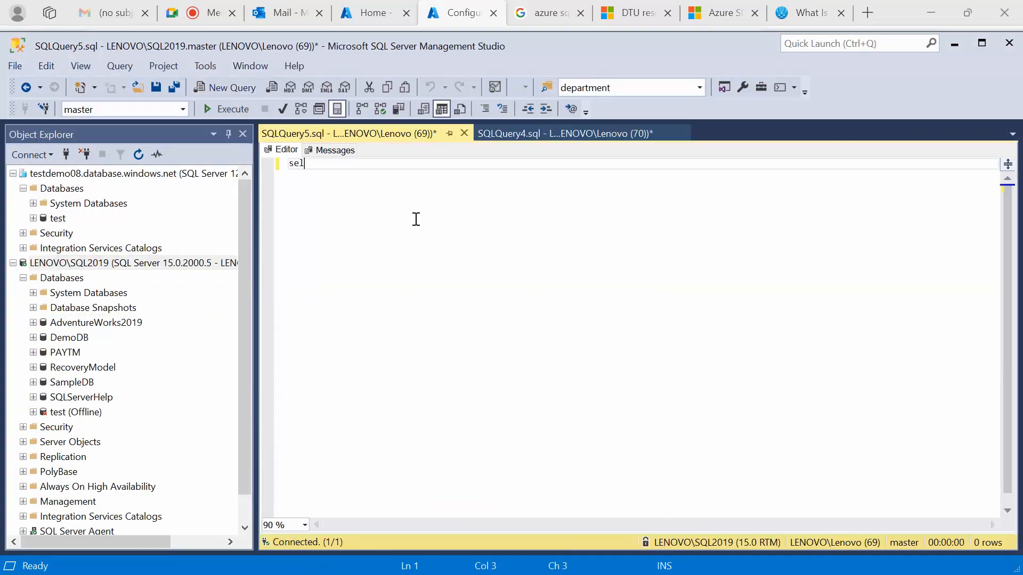
pyautogui.write('ect * from sys.')
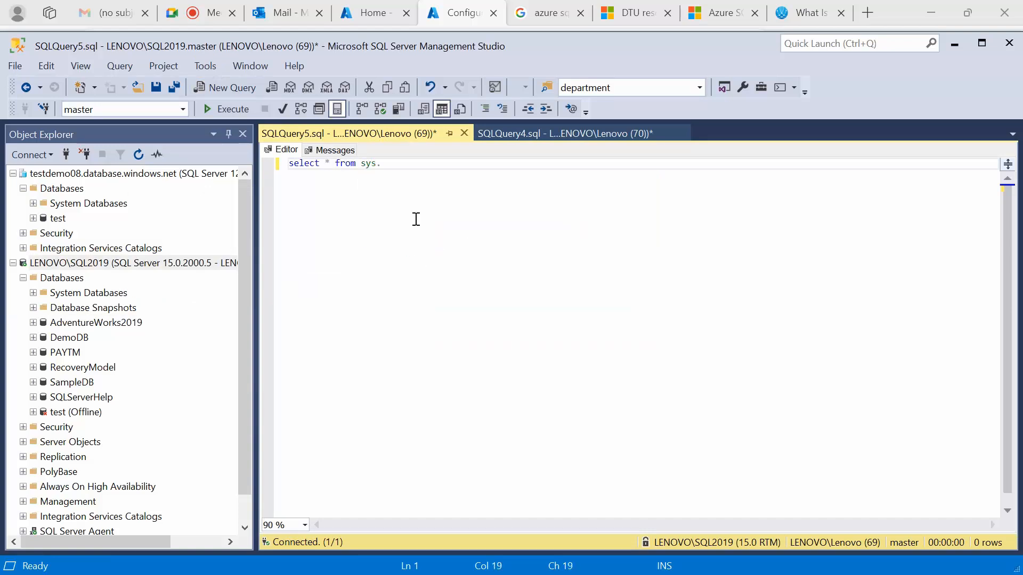
pyautogui.write('databases')
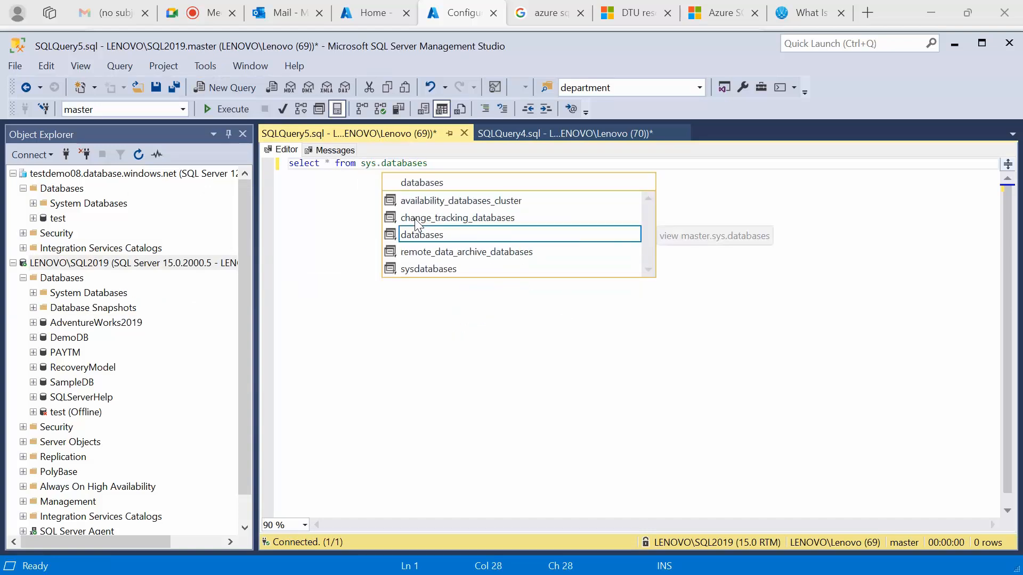
pyautogui.click(240, 112)
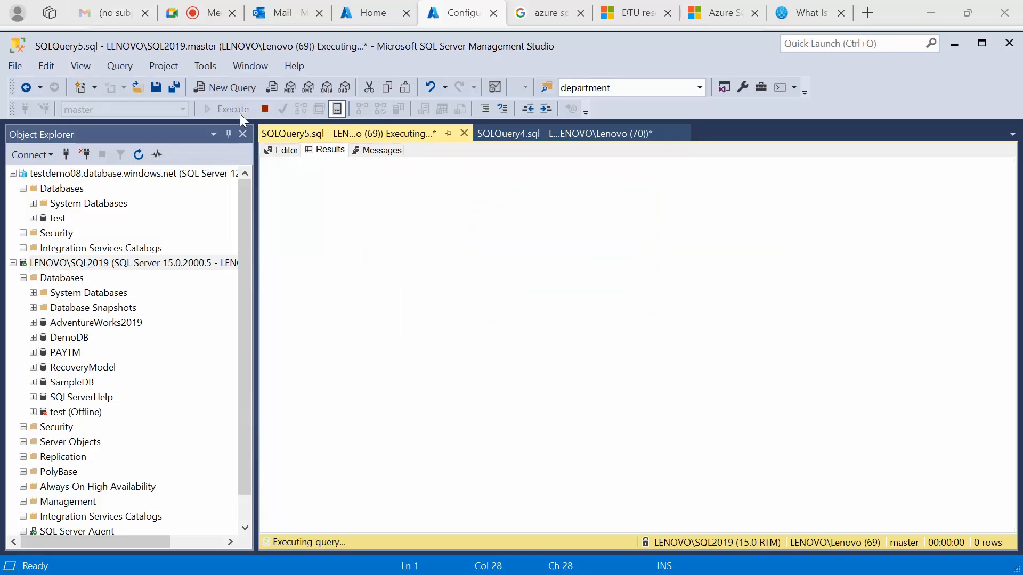
# Step: Change the query to 'select is_auto_close_on from sys.databases' and run it, returning 12 rows
pyautogui.click(288, 150)
pyautogui.click(327, 163)
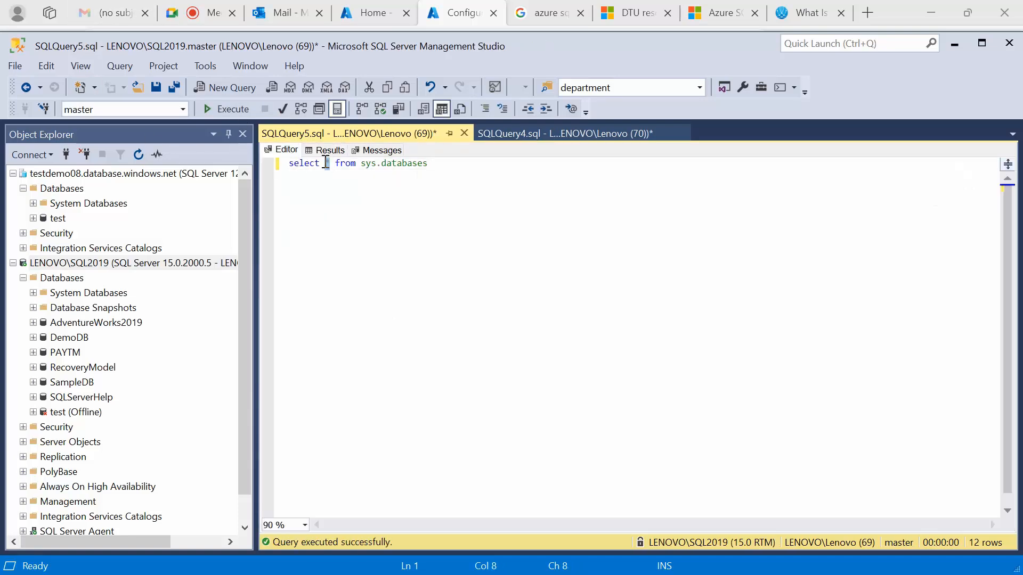
pyautogui.write('is_a')
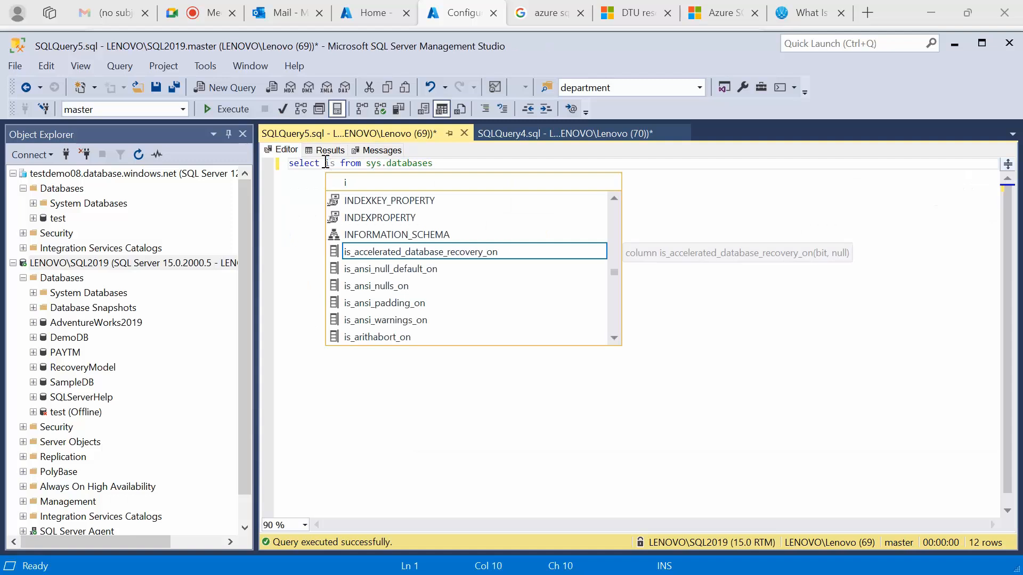
pyautogui.write('uto')
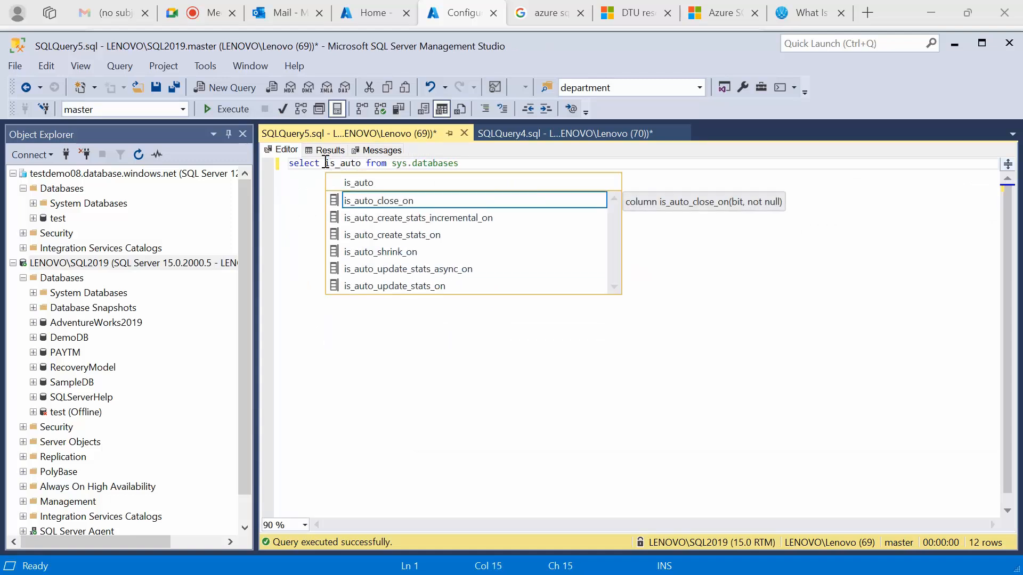
pyautogui.doubleClick(372, 201)
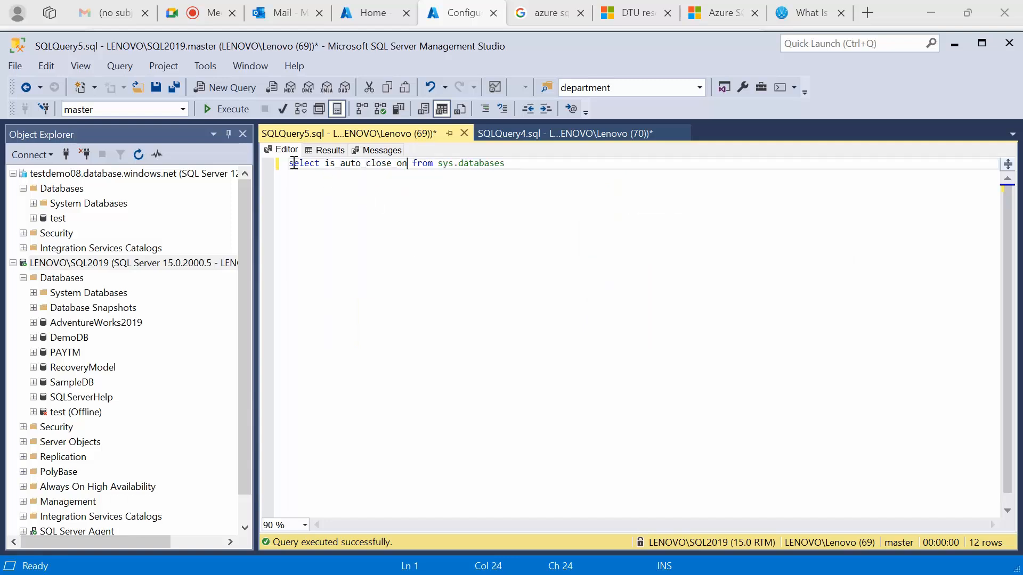
pyautogui.click(226, 110)
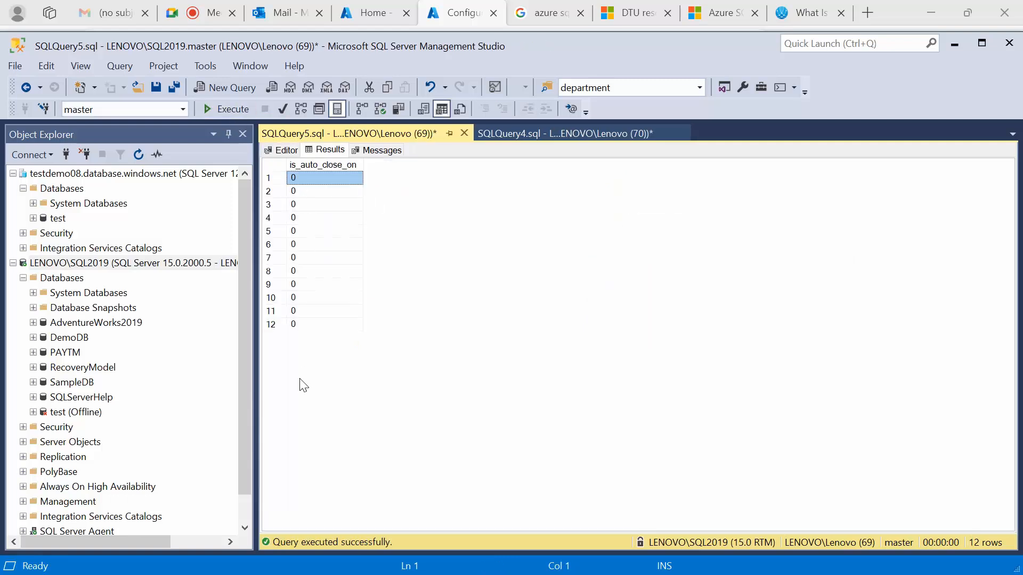
# Step: Insert 'name,' before is_auto_close_on in the SELECT list and run the query
pyautogui.click(287, 150)
pyautogui.click(318, 164)
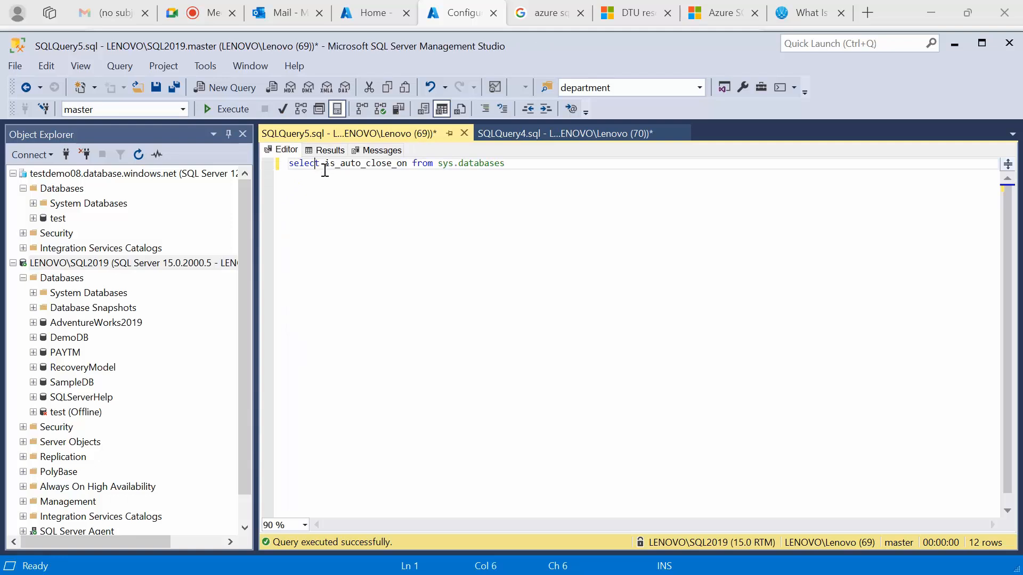
pyautogui.write('na')
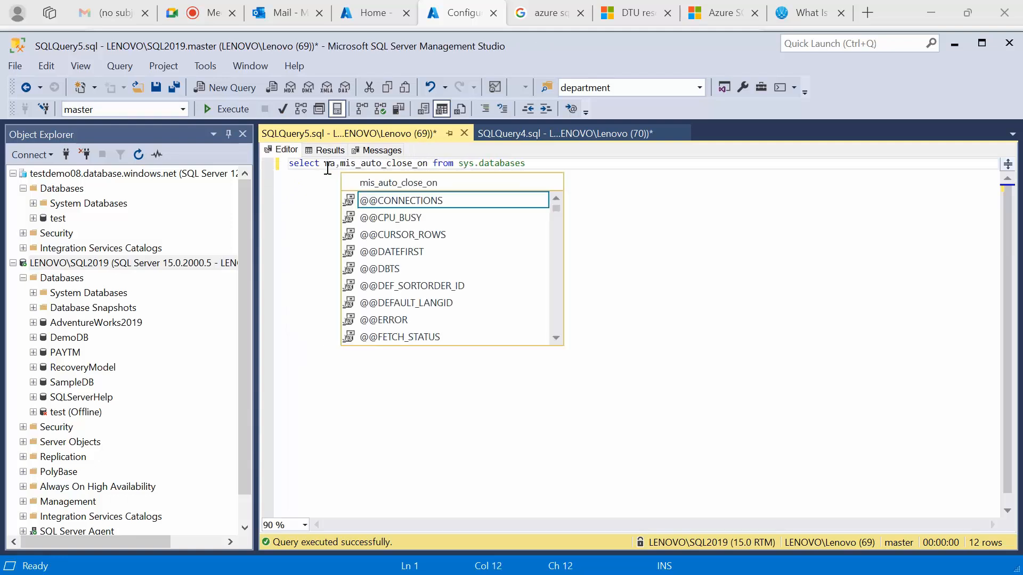
pyautogui.write('me,')
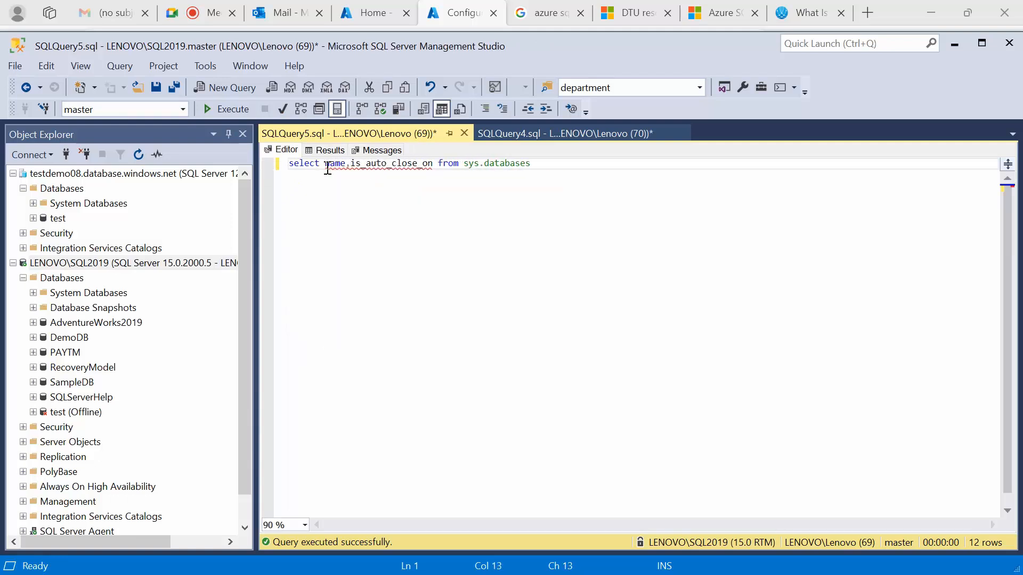
pyautogui.press('Right')
pyautogui.press('Right')
pyautogui.hotkey('shift', 'Right')
pyautogui.click(229, 109)
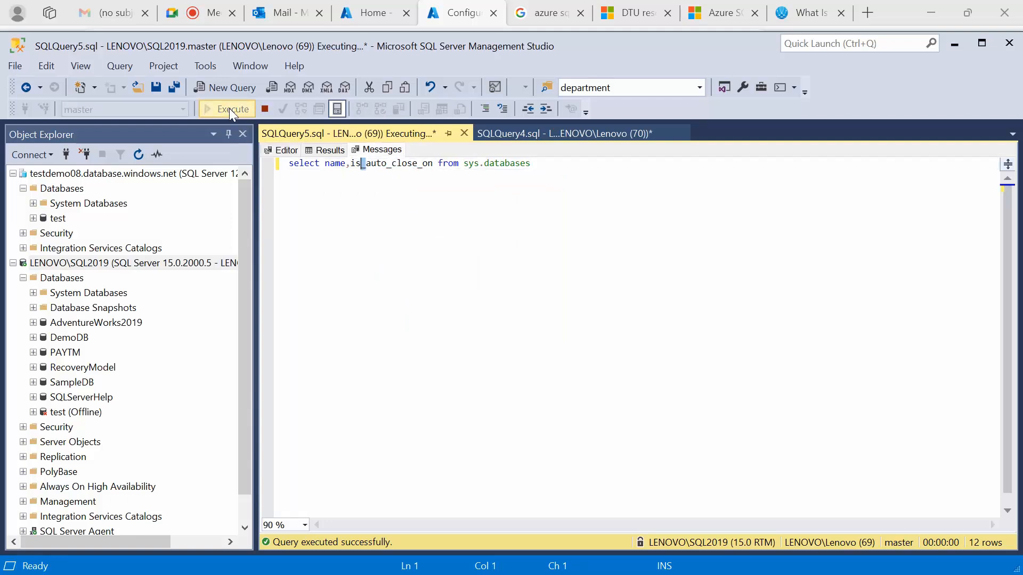
# Step: Fix the query text and rerun 'select name,is_auto_close_on from sys.databases'
pyautogui.click(286, 150)
pyautogui.moveTo(564, 238); pyautogui.dragTo(292, 187)
pyautogui.click(293, 187)
pyautogui.click(242, 113)
pyautogui.click(286, 150)
pyautogui.click(316, 163)
pyautogui.click(307, 206)
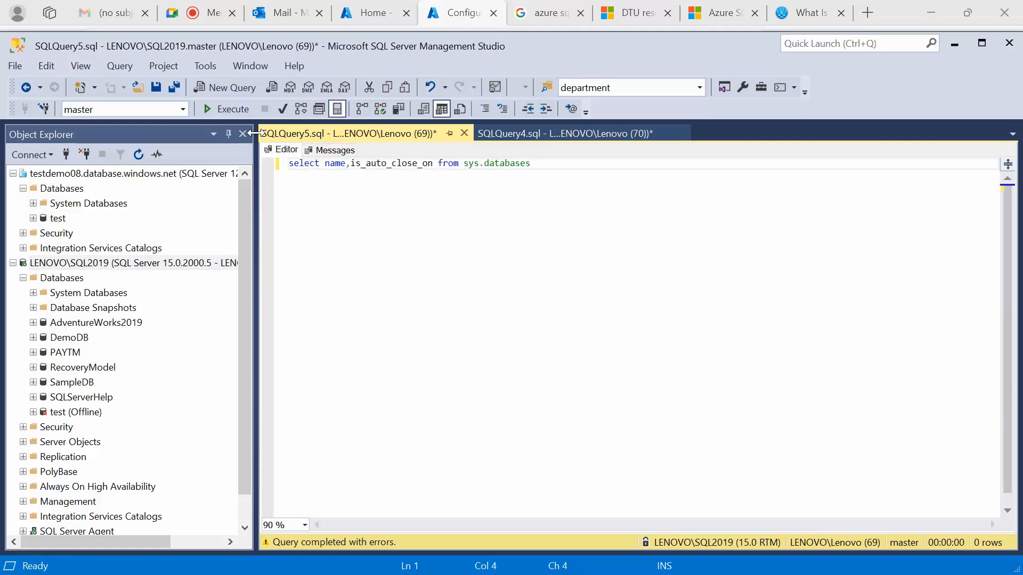
pyautogui.click(225, 110)
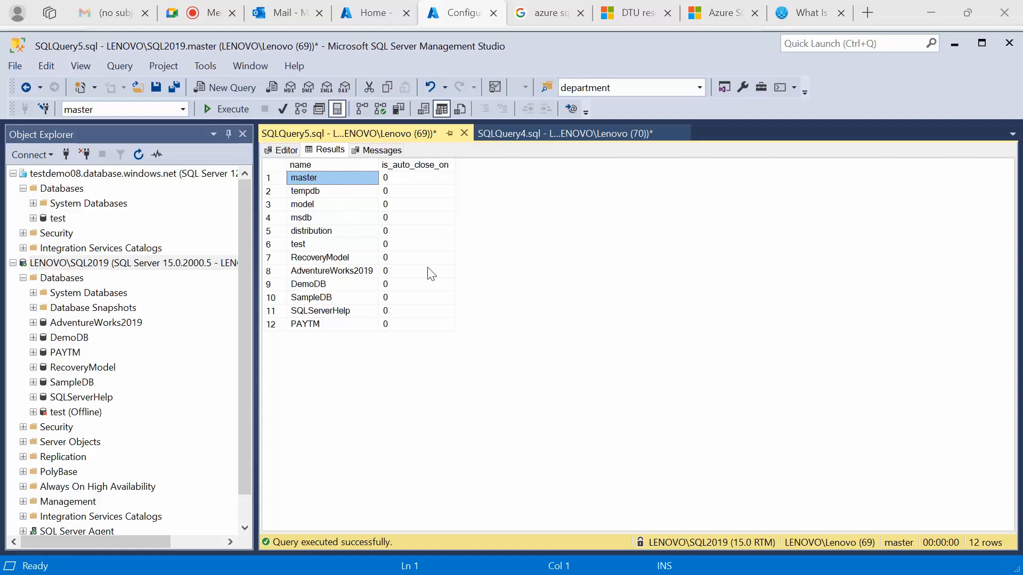
# Step: Switch the new database's compute tier to Serverless and review its description
pyautogui.click(462, 12)
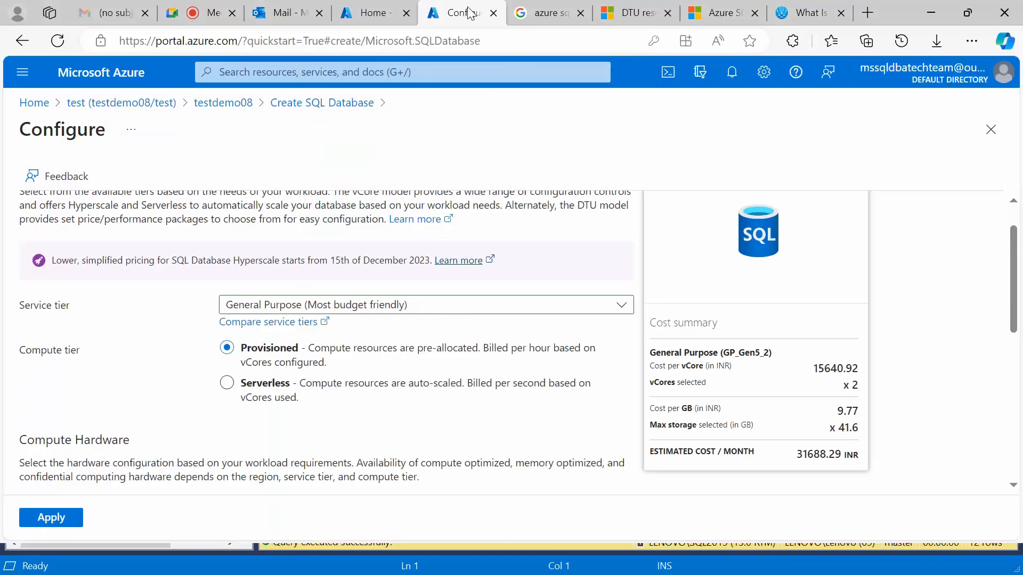
pyautogui.click(228, 389)
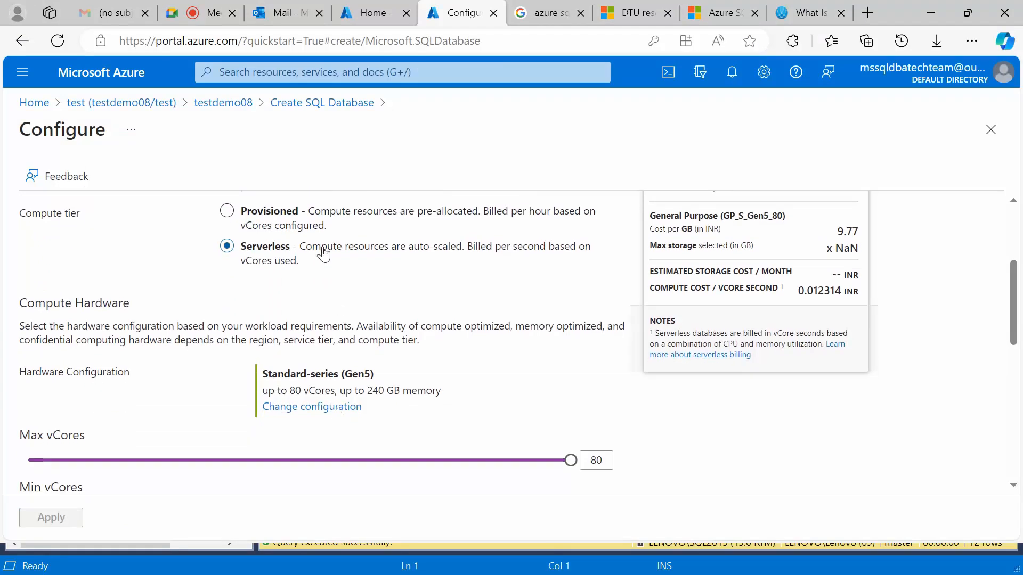
pyautogui.moveTo(299, 247); pyautogui.dragTo(595, 274)
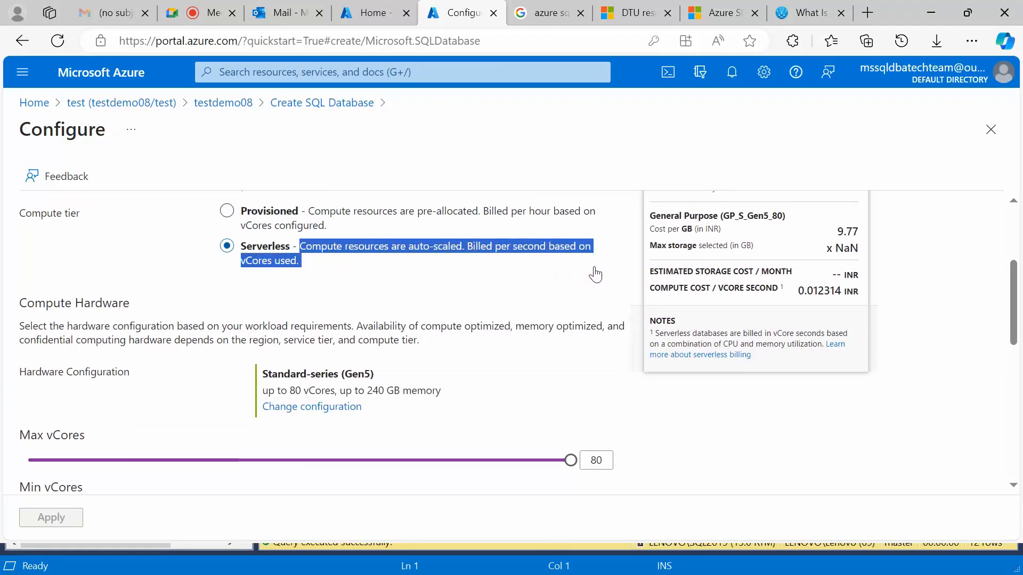
pyautogui.scroll(2, 359, 354)
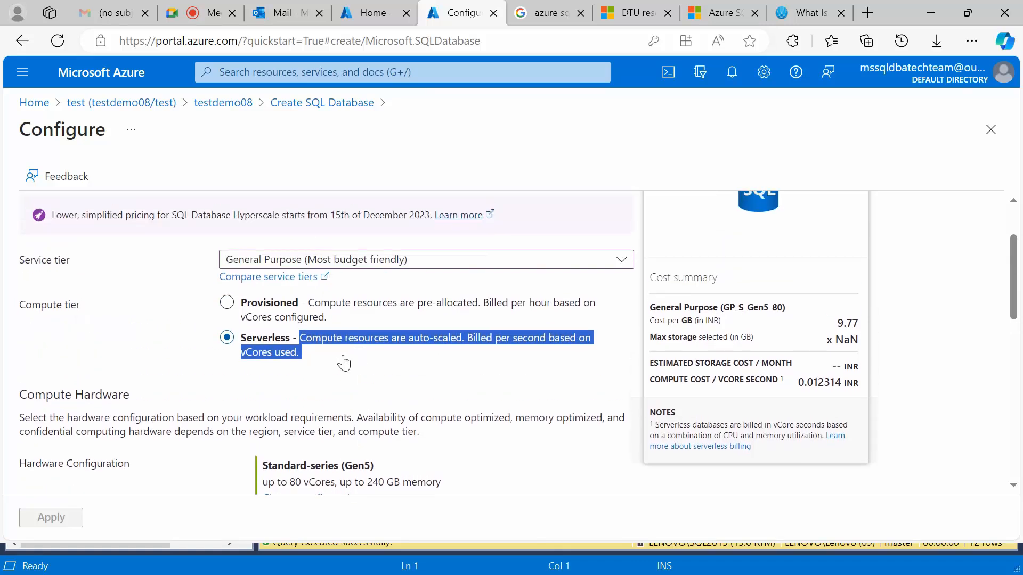
pyautogui.scroll(-4, 343, 357)
pyautogui.scroll(1, 343, 356)
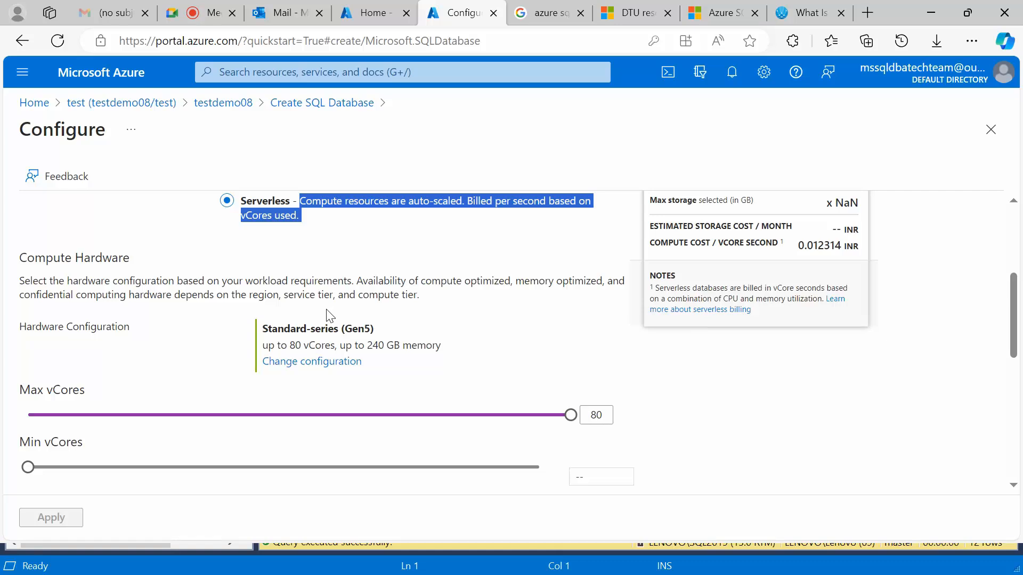
pyautogui.scroll(2, 327, 314)
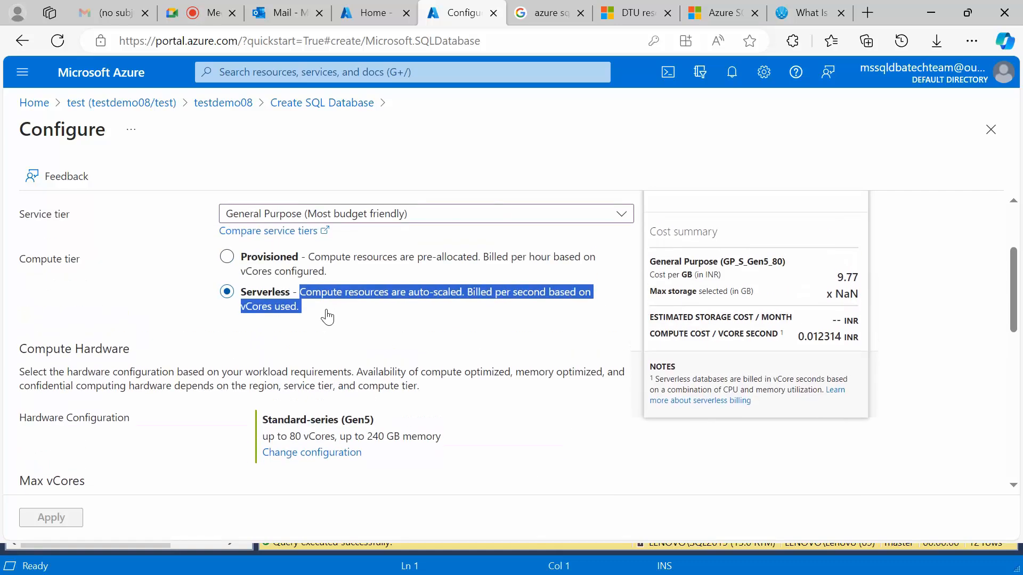
pyautogui.scroll(-4, 328, 319)
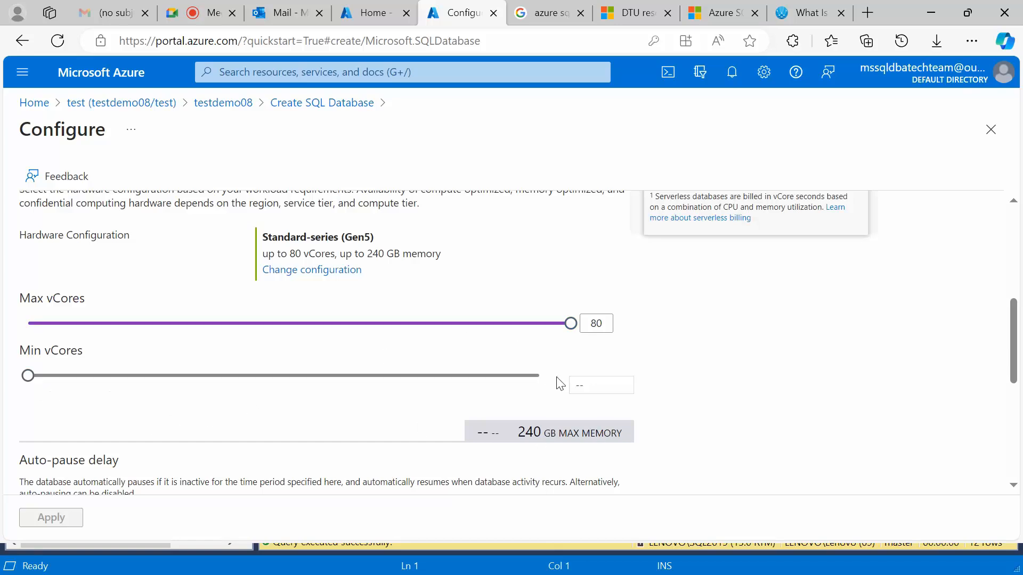
pyautogui.scroll(6, 373, 278)
pyautogui.click(227, 385)
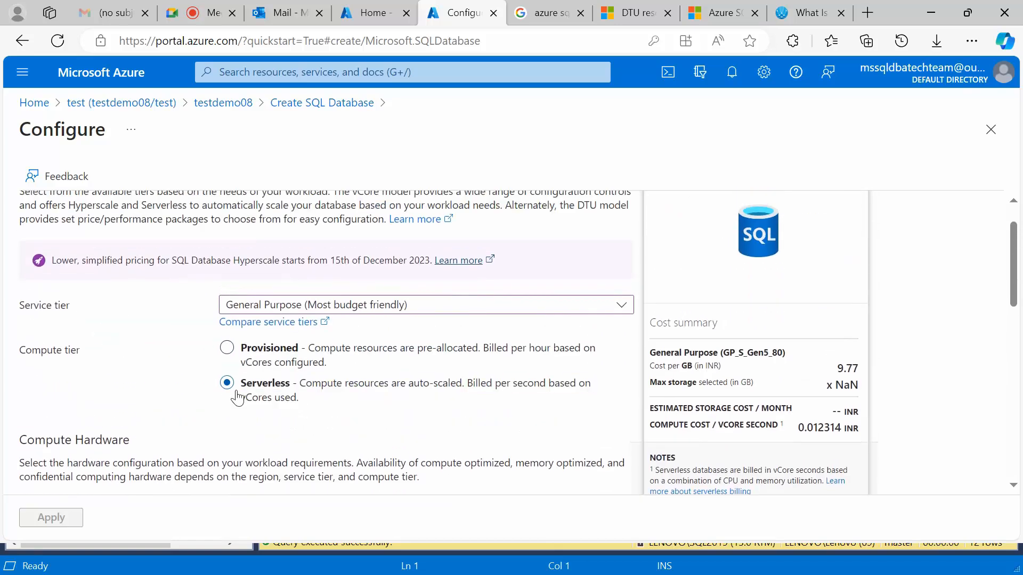
pyautogui.scroll(-5, 305, 401)
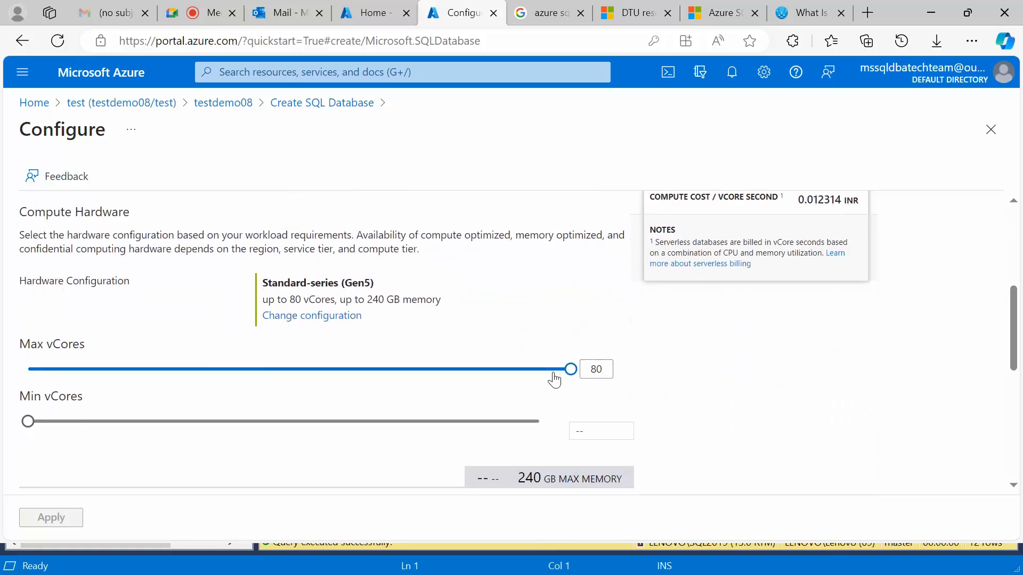
# Step: Lower Serverless max vCores from 80 to 6 (GP_S_Gen5_6, 18 GB max memory)
pyautogui.moveTo(571, 369); pyautogui.dragTo(140, 395)
pyautogui.scroll(3, 143, 399)
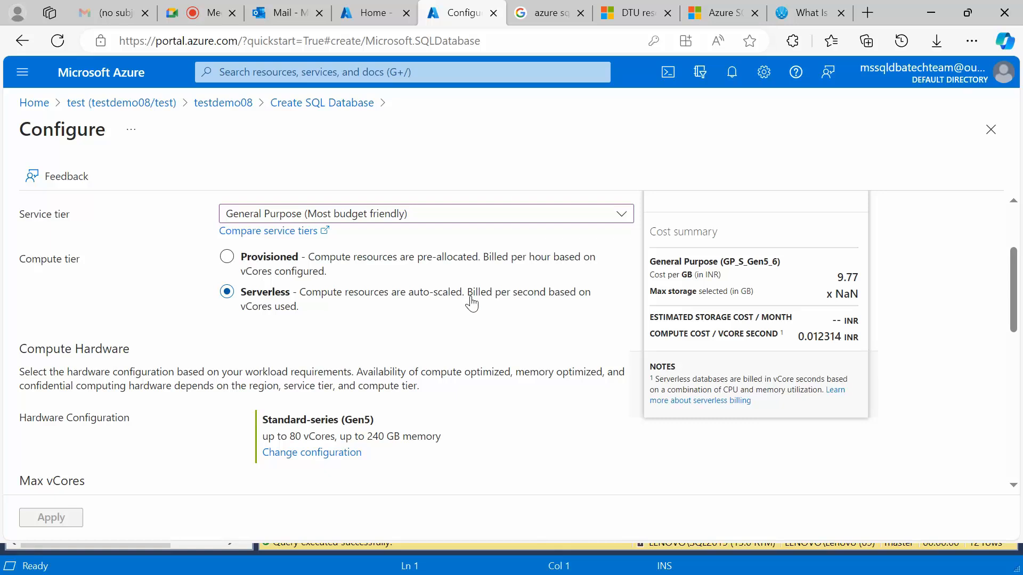
pyautogui.moveTo(501, 293); pyautogui.dragTo(559, 302)
pyautogui.moveTo(473, 261); pyautogui.dragTo(586, 279)
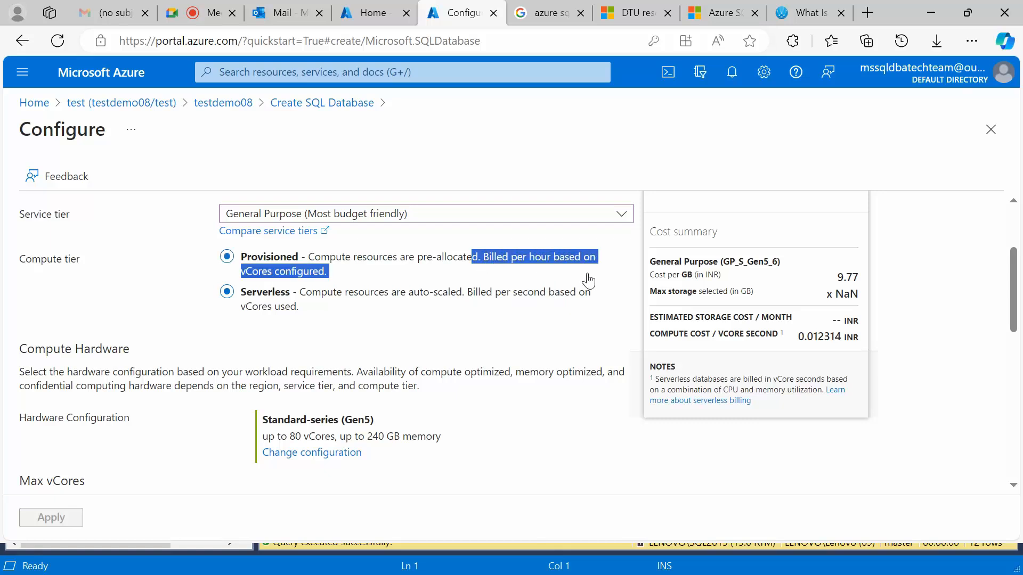
pyautogui.click(227, 293)
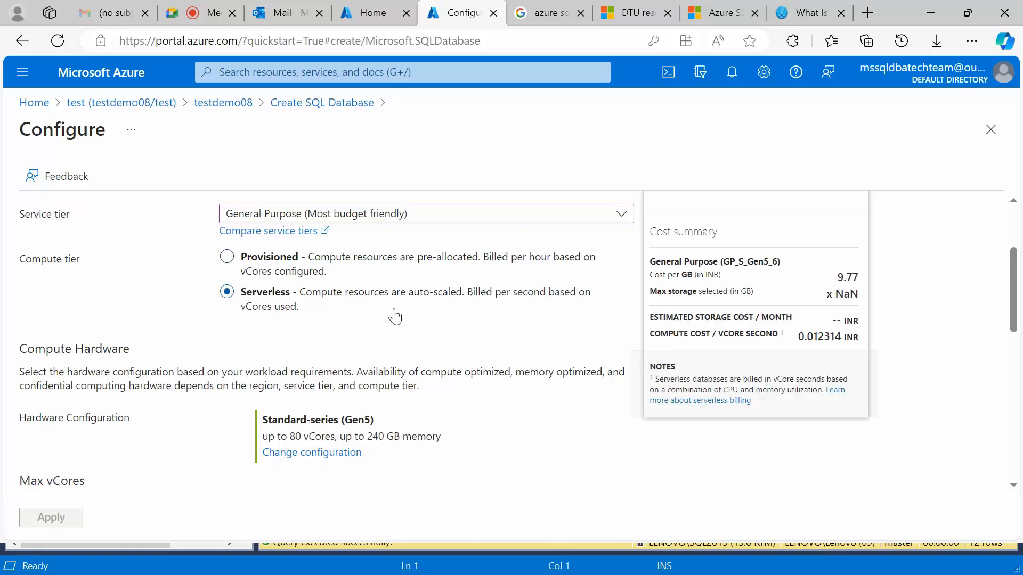
pyautogui.scroll(-3, 402, 321)
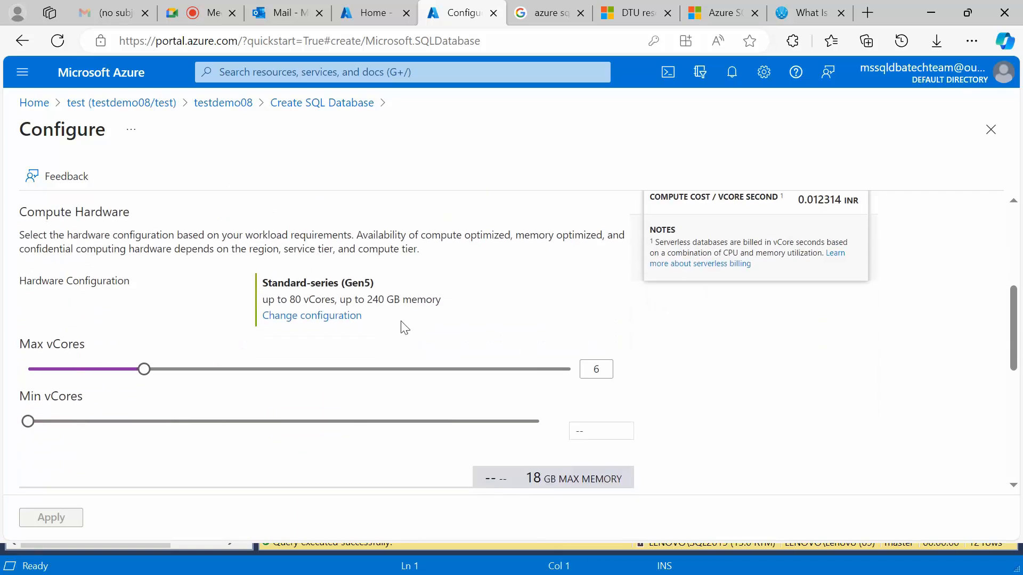
pyautogui.scroll(-3, 405, 341)
pyautogui.scroll(6, 395, 347)
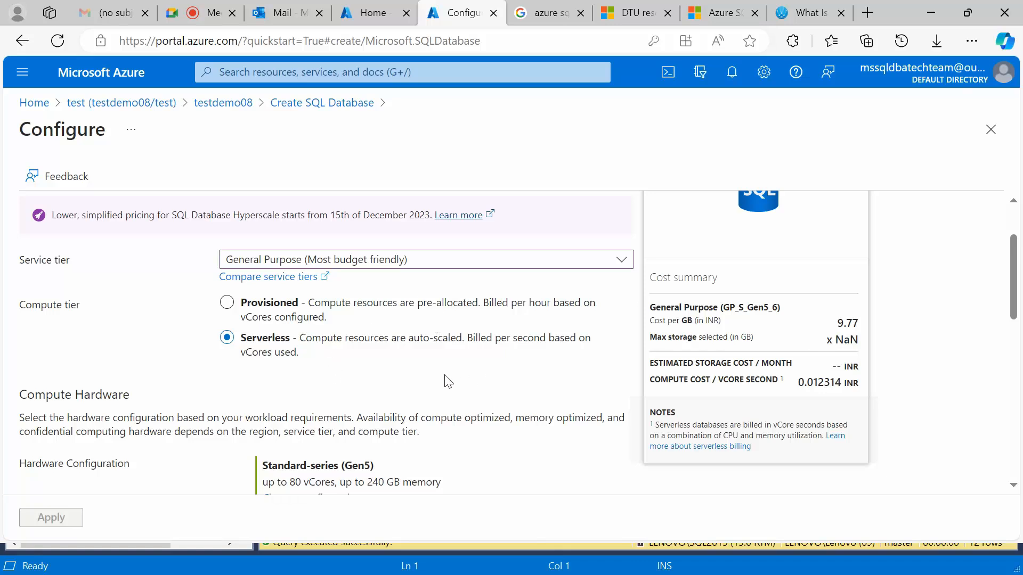
pyautogui.scroll(-6, 448, 381)
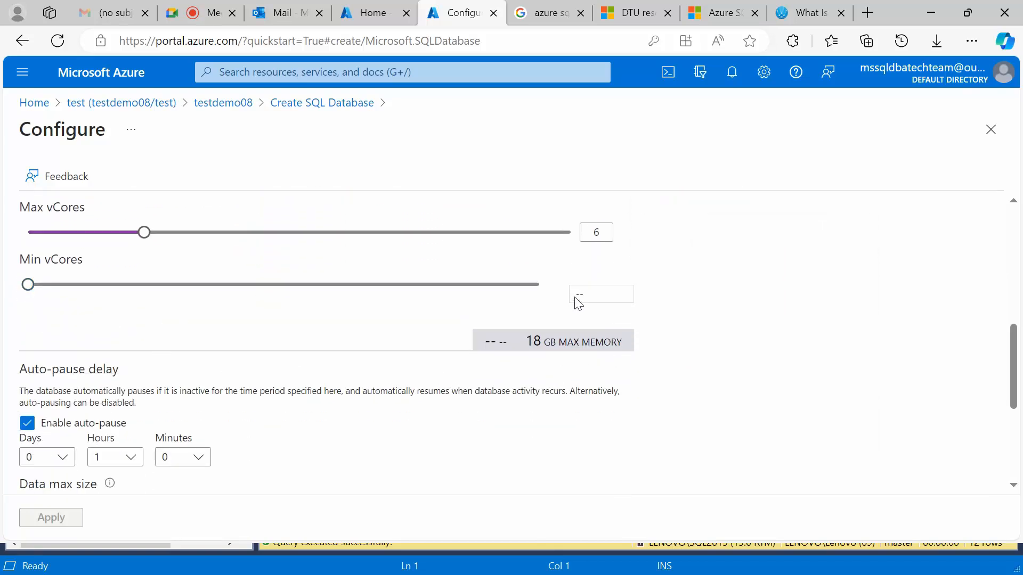
# Step: Raise serverless max vCores to 10 for 30 GB memory, leaving auto-pause enabled after 1 hour
pyautogui.click(599, 296)
pyautogui.scroll(2, 386, 415)
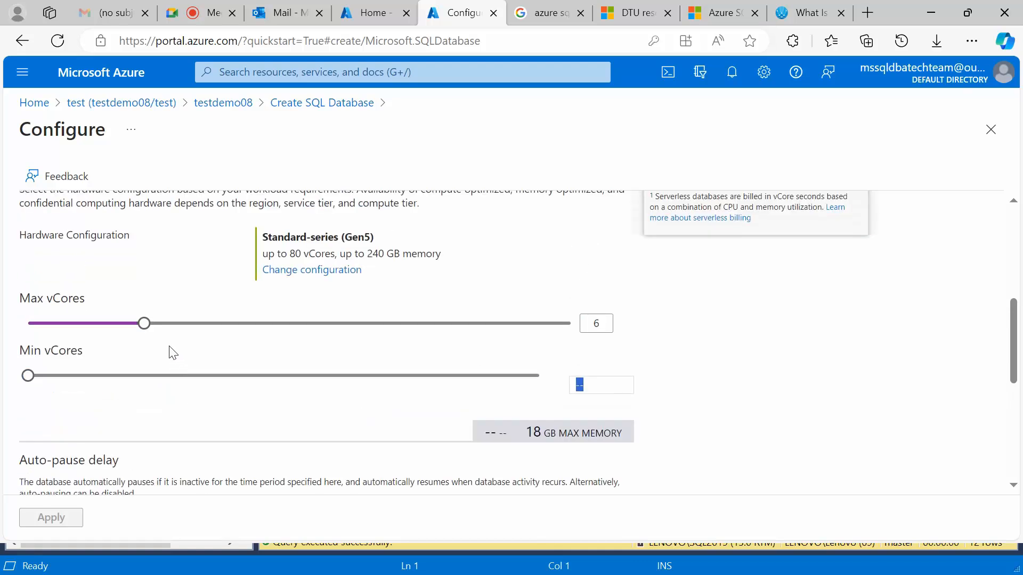
pyautogui.moveTo(145, 324); pyautogui.dragTo(222, 329)
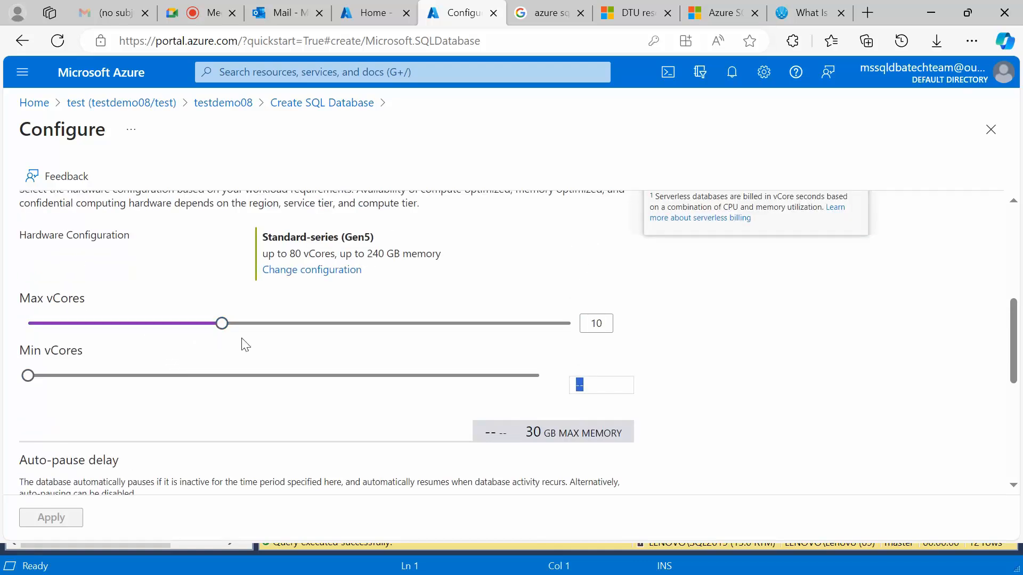
pyautogui.scroll(-1, 294, 430)
pyautogui.moveTo(525, 388); pyautogui.dragTo(629, 394)
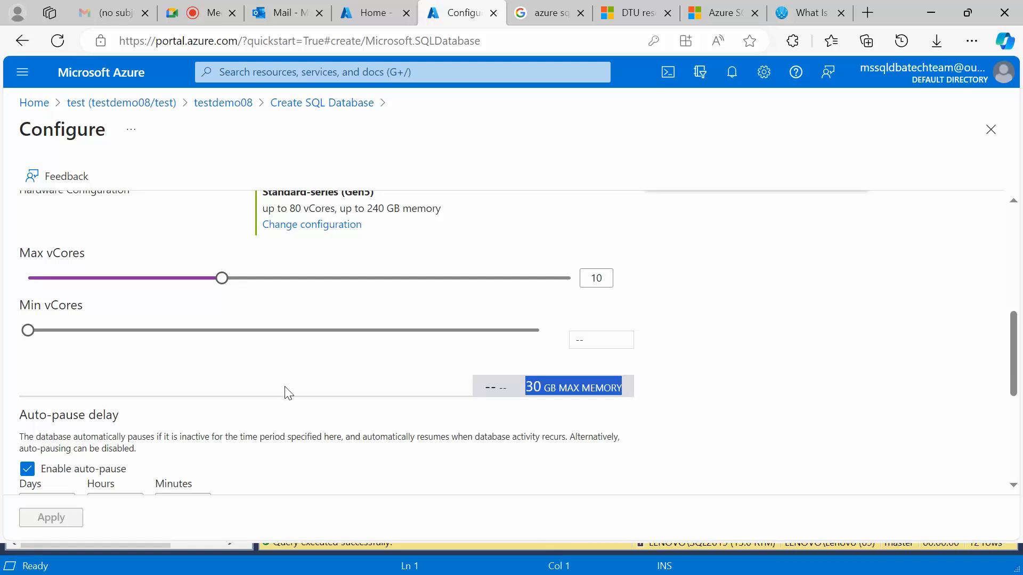
pyautogui.scroll(-4, 286, 391)
pyautogui.scroll(1, 281, 391)
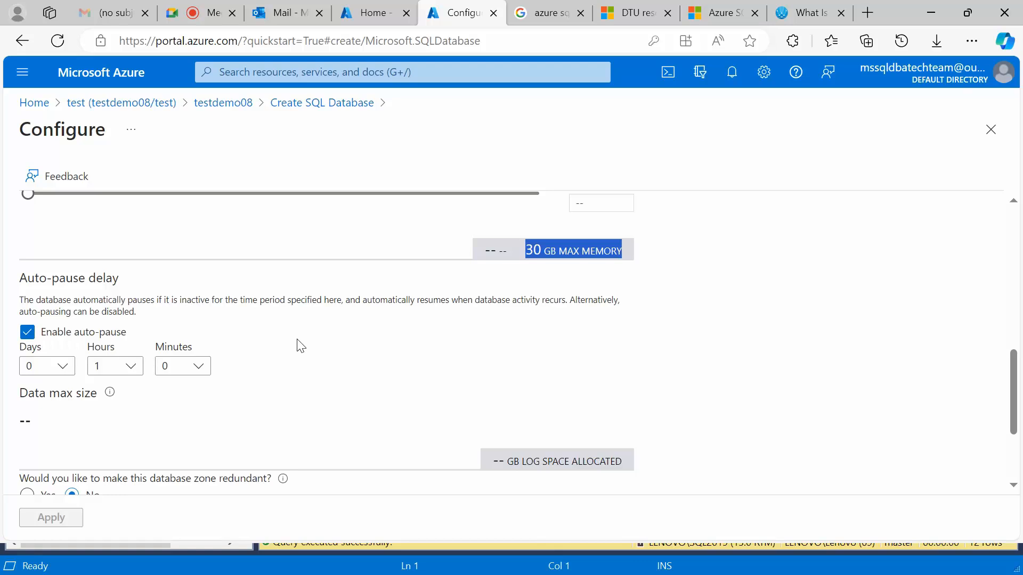
pyautogui.click(27, 332)
pyautogui.click(26, 333)
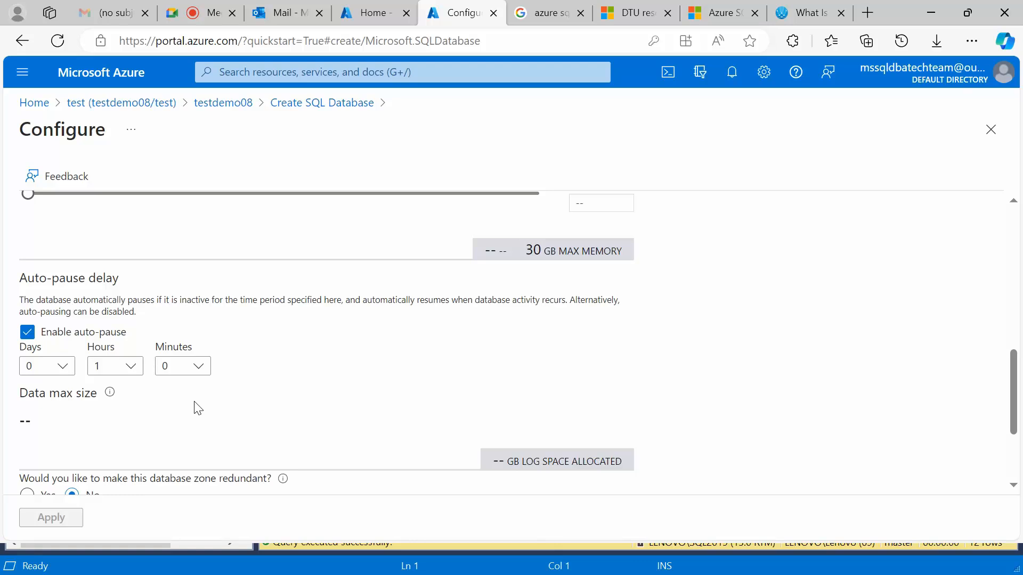
# Step: Set zone redundancy to No after reviewing its extra cost warning
pyautogui.scroll(-3, 194, 418)
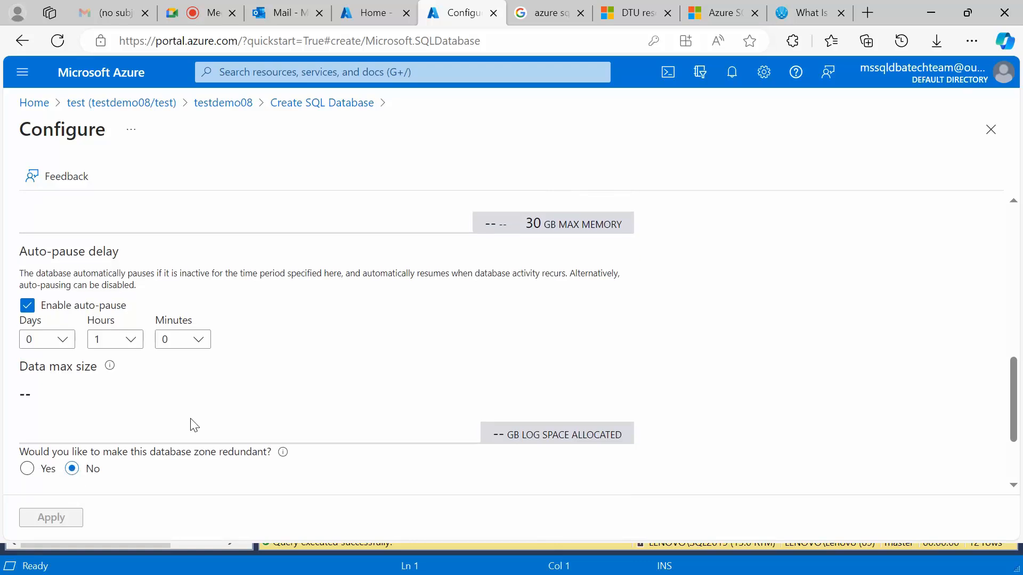
pyautogui.click(28, 359)
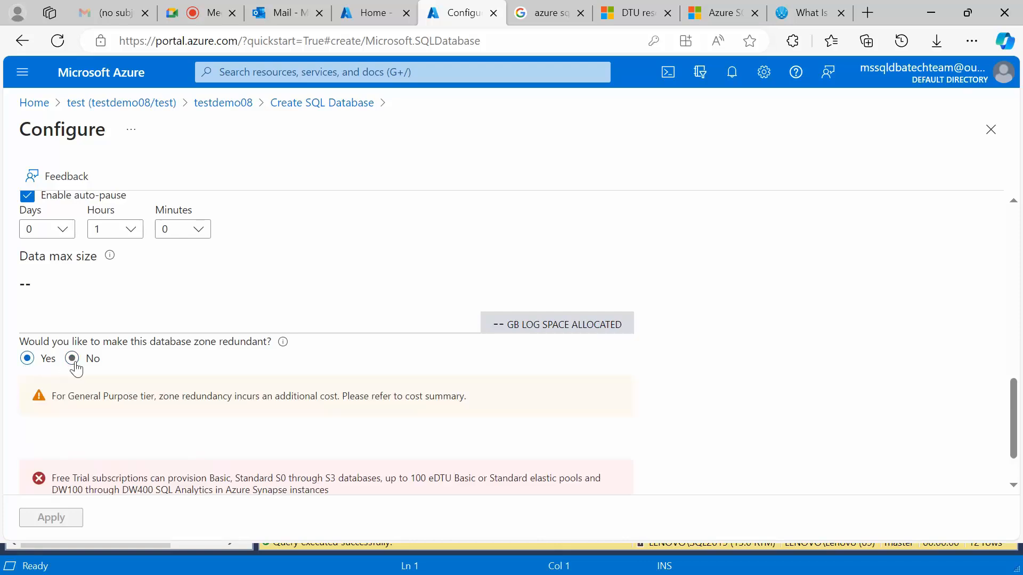
pyautogui.moveTo(76, 369); pyautogui.dragTo(99, 363)
pyautogui.click(247, 398)
pyautogui.moveTo(182, 410); pyautogui.dragTo(469, 397)
pyautogui.click(88, 367)
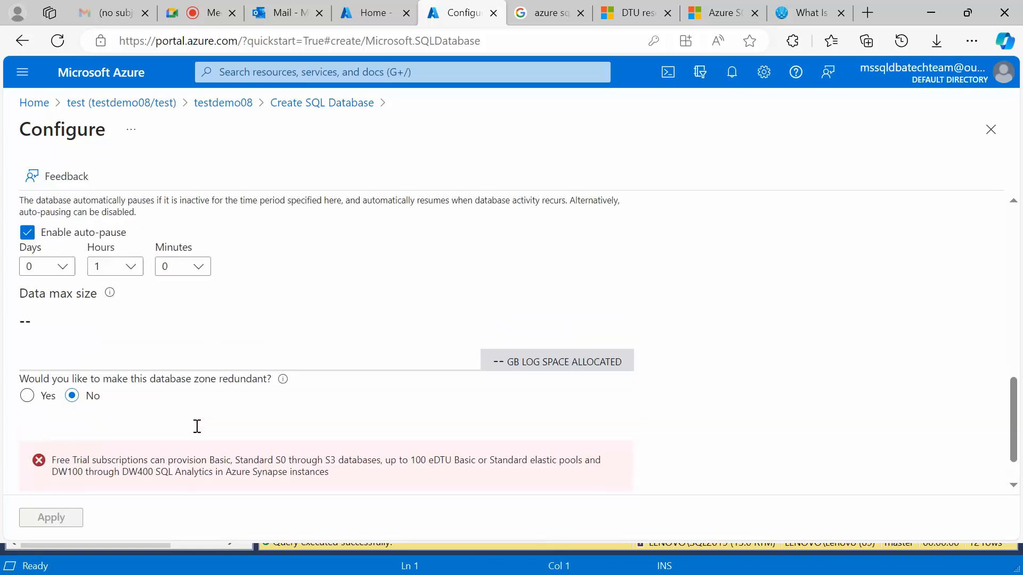
pyautogui.scroll(10, 155, 378)
pyautogui.scroll(-5, 418, 376)
pyautogui.scroll(5, 490, 396)
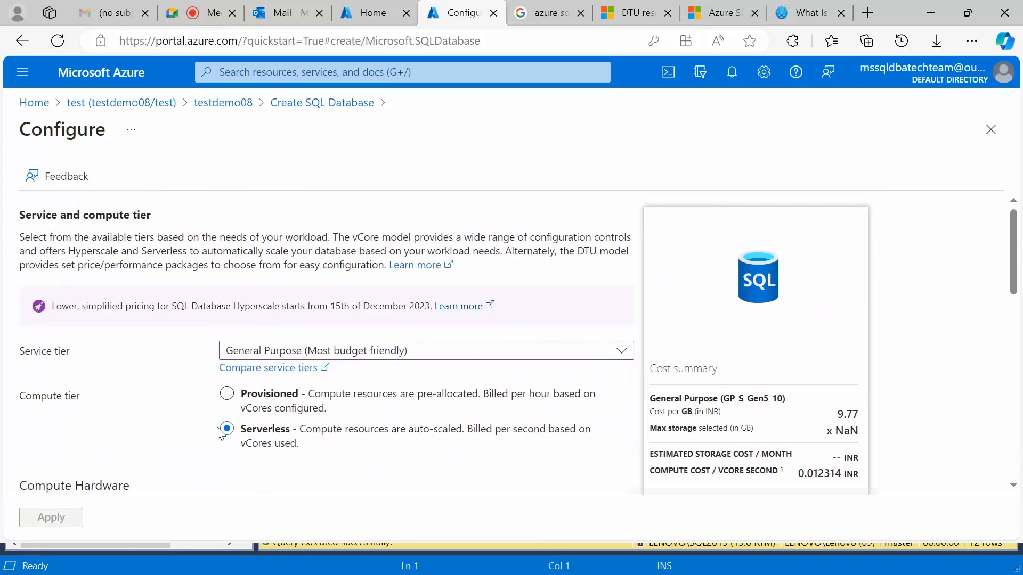
pyautogui.scroll(-3, 285, 431)
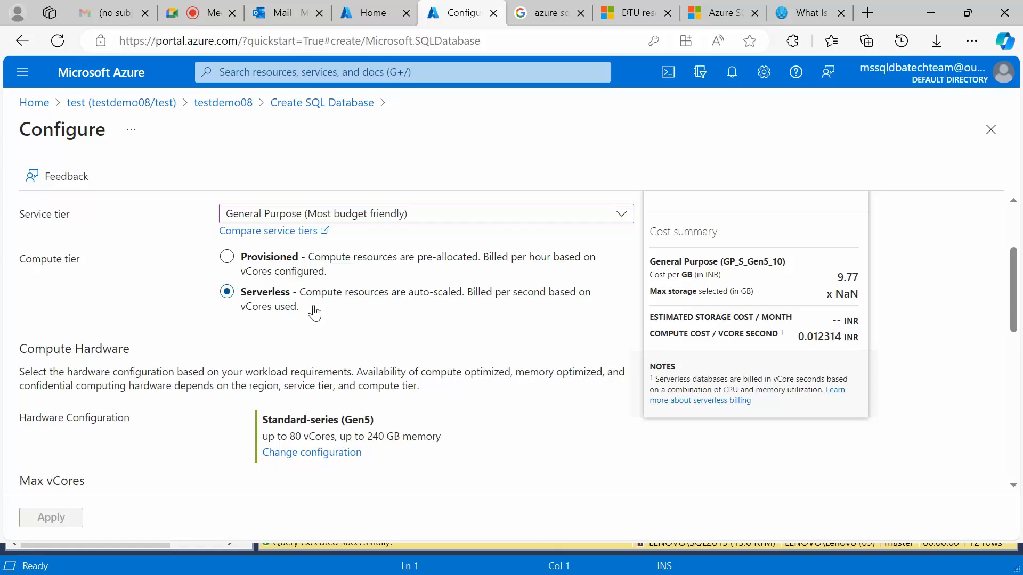
pyautogui.scroll(2, 317, 348)
pyautogui.scroll(-2, 317, 348)
pyautogui.moveTo(293, 292)
pyautogui.mouseDown()
pyautogui.moveTo(310, 304)
pyautogui.moveTo(301, 308)
pyautogui.mouseUp()
pyautogui.scroll(3, 334, 343)
pyautogui.scroll(-2, 334, 343)
pyautogui.scroll(2, 299, 319)
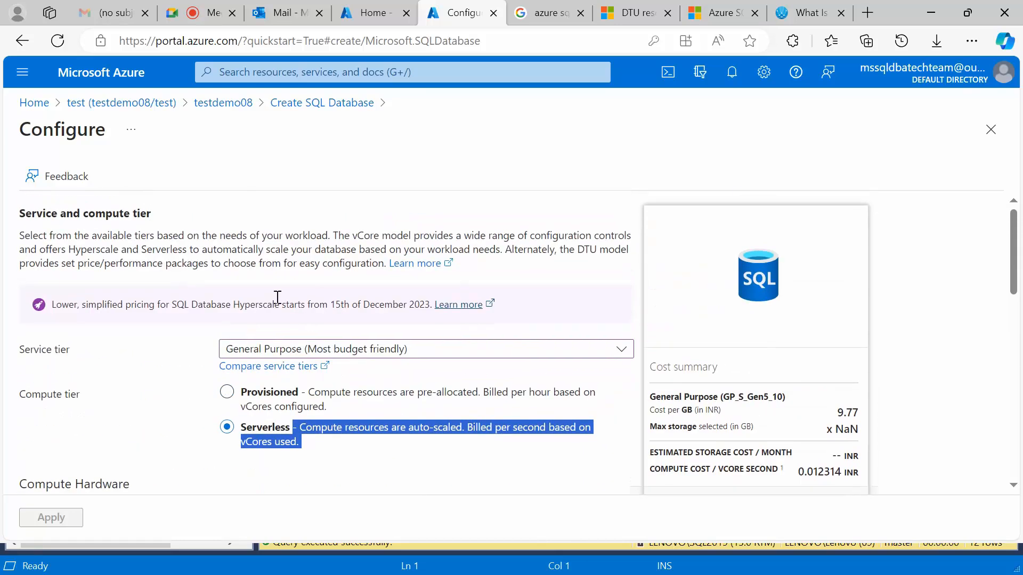
# Step: Discard the unsaved database draft and return to the testdemo08 server overview
pyautogui.click(295, 106)
pyautogui.scroll(3, 291, 253)
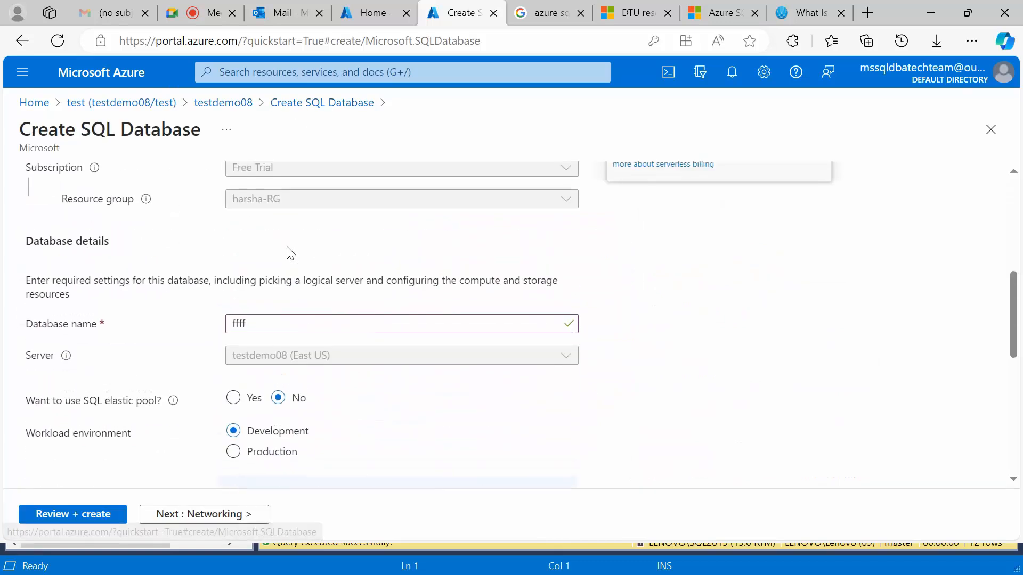
pyautogui.scroll(5, 290, 253)
pyautogui.click(207, 103)
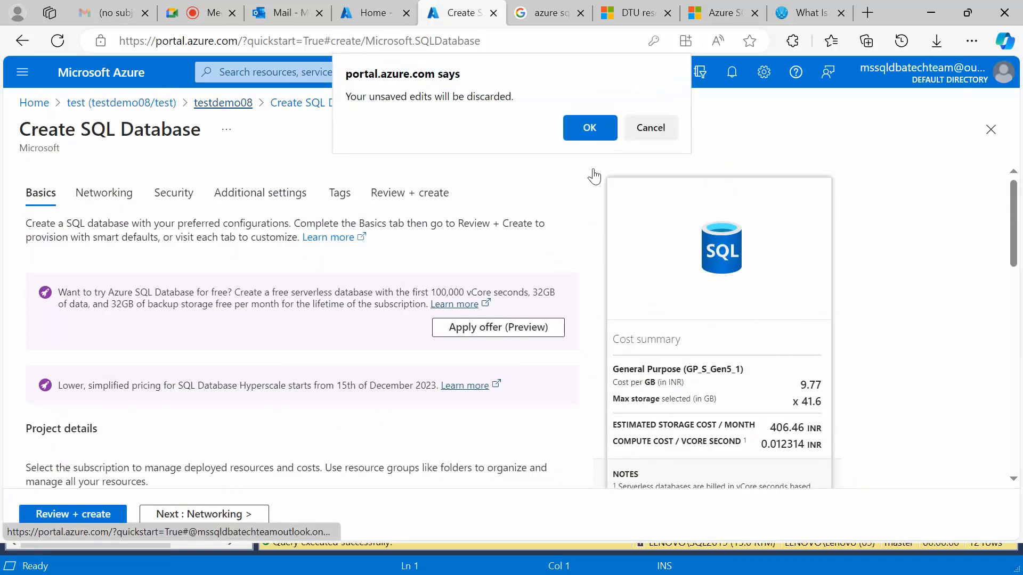
pyautogui.click(588, 132)
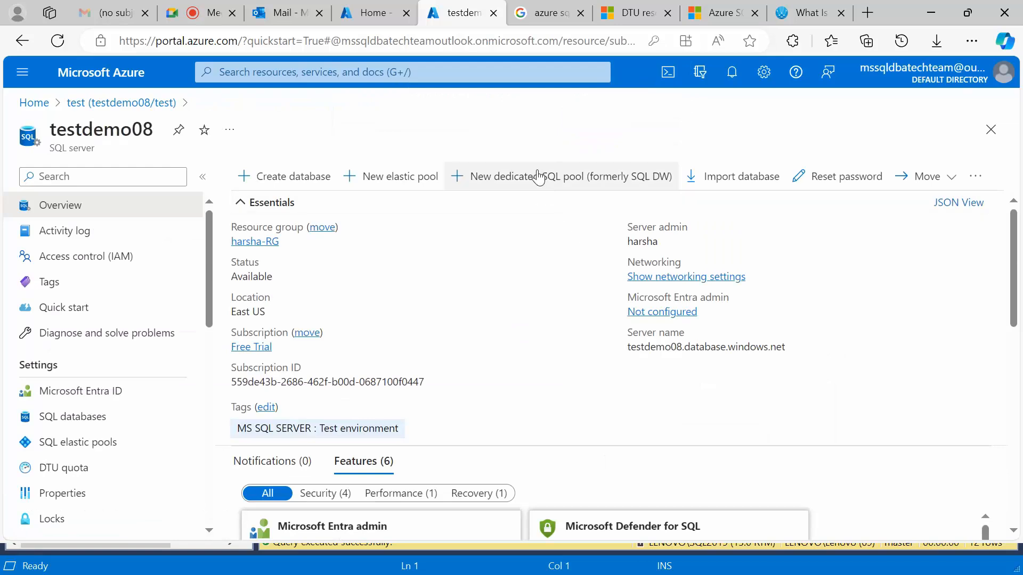
# Step: Create a DW400c dedicated SQL pool named DW on testdemo08, keeping default networking, settings and tags
pyautogui.click(540, 182)
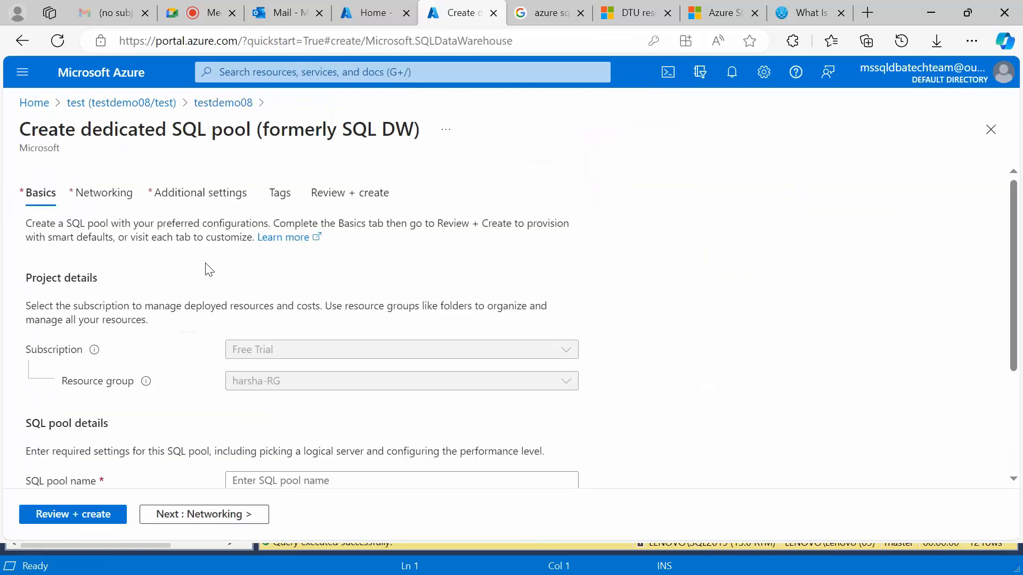
pyautogui.scroll(-3, 304, 394)
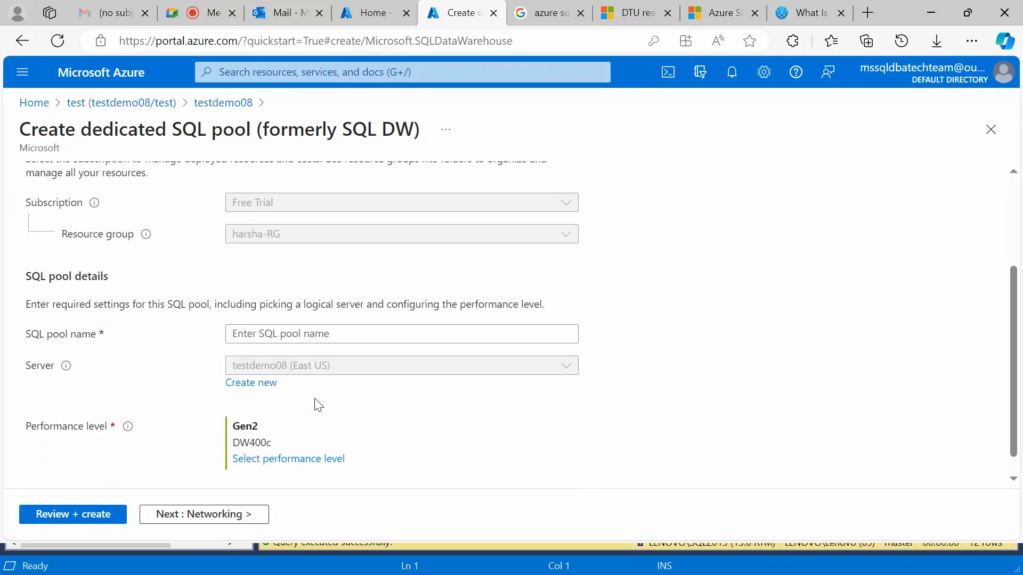
pyautogui.click(277, 341)
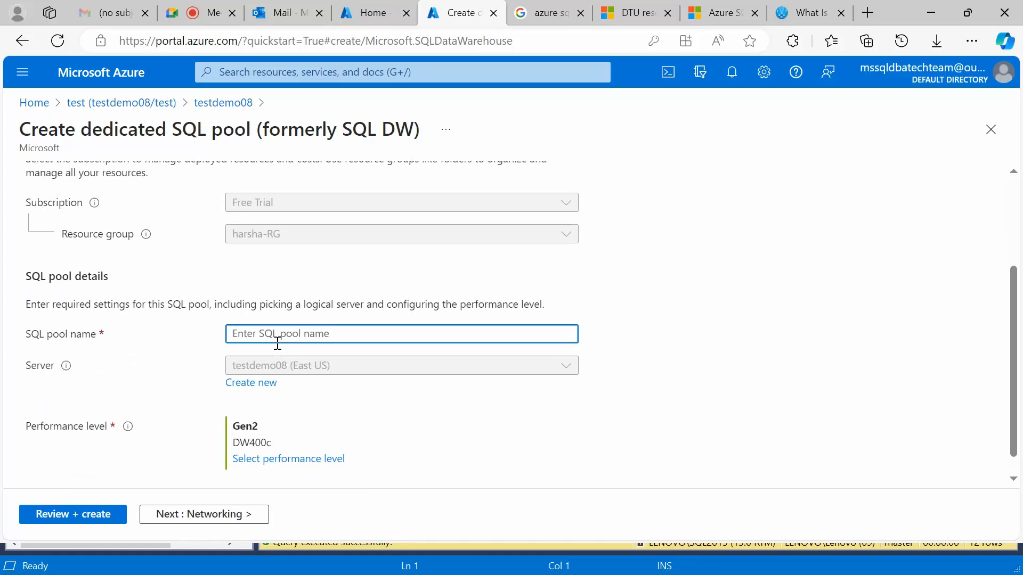
pyautogui.write('DW')
pyautogui.click(213, 514)
pyautogui.click(308, 515)
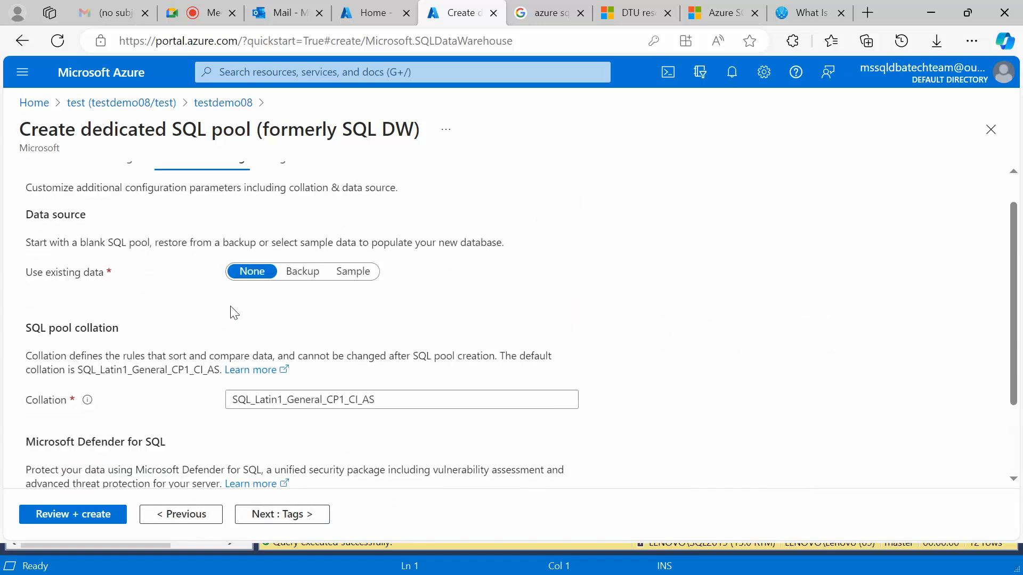
pyautogui.scroll(-3, 301, 509)
pyautogui.click(293, 513)
pyautogui.click(304, 516)
pyautogui.click(53, 512)
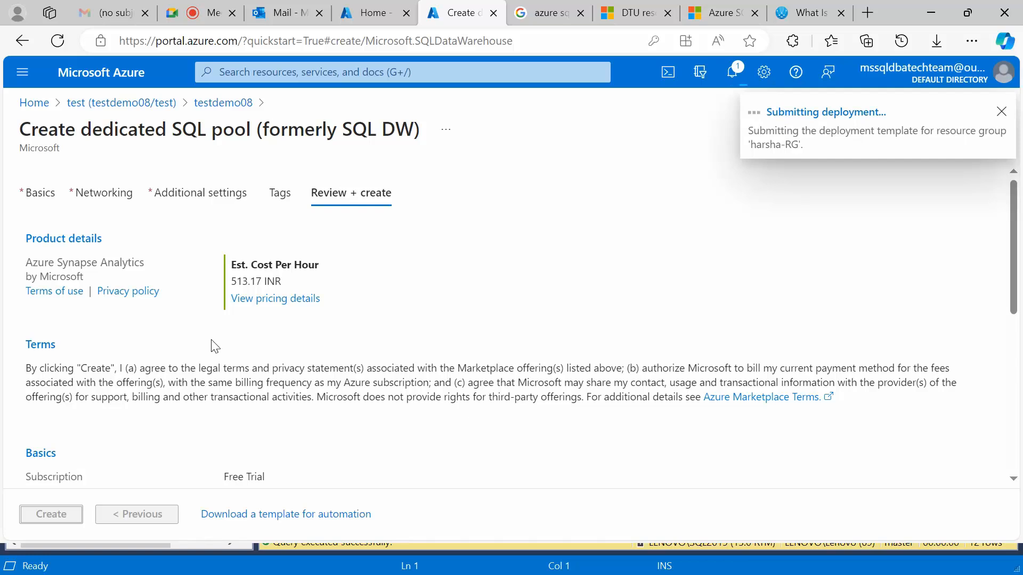
pyautogui.moveTo(26, 263); pyautogui.dragTo(96, 286)
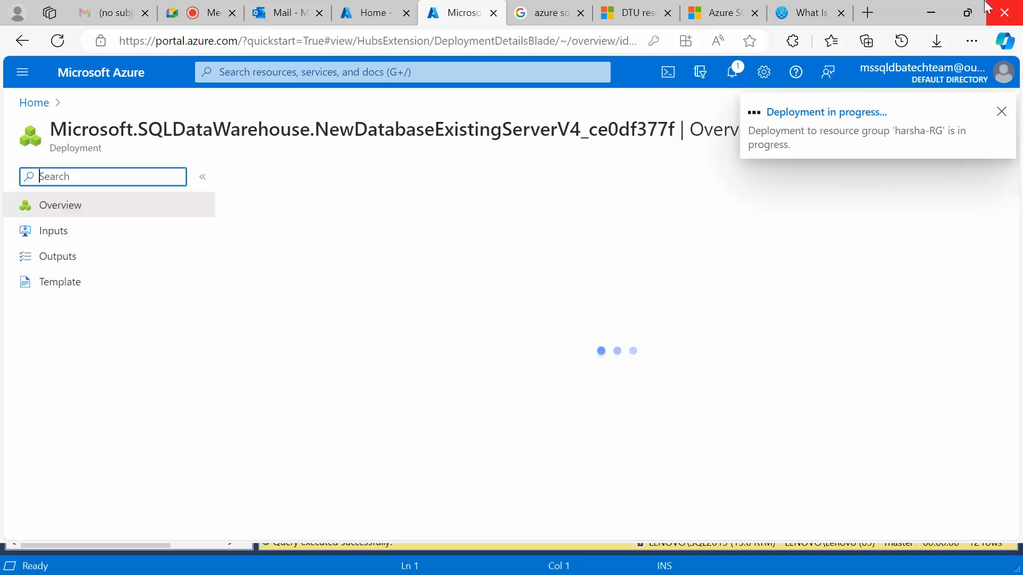
# Step: Refresh the testdemo08 server in SSMS Object Explorer and check the SQLQuery5 results
pyautogui.click(931, 13)
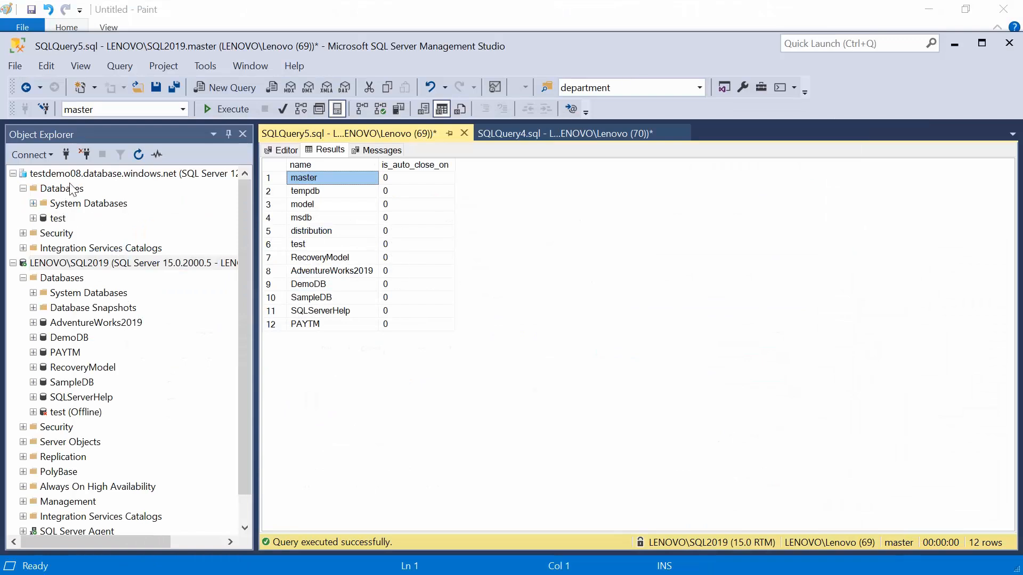
pyautogui.click(88, 172)
pyautogui.click(139, 155)
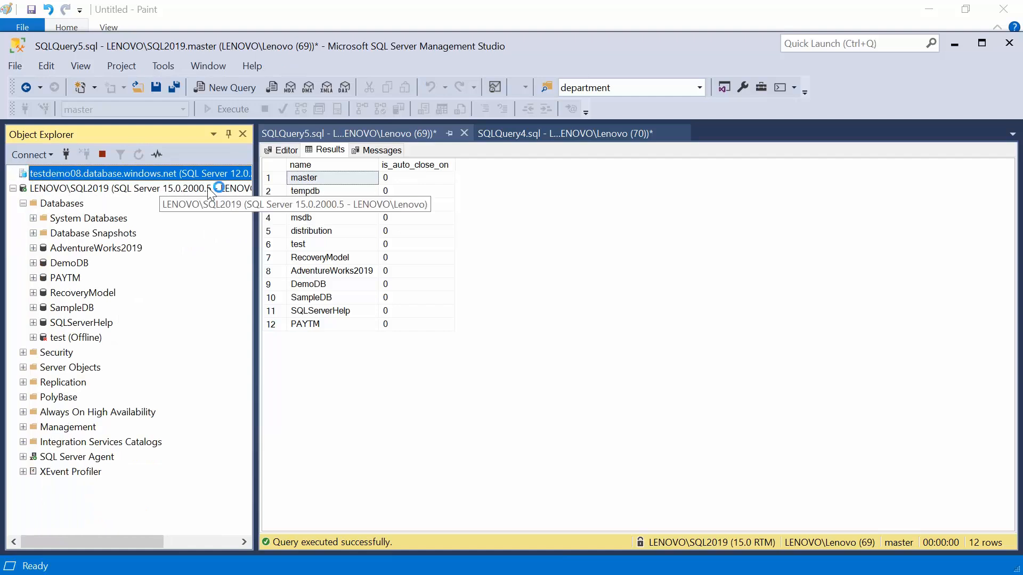
pyautogui.click(402, 143)
pyautogui.click(565, 134)
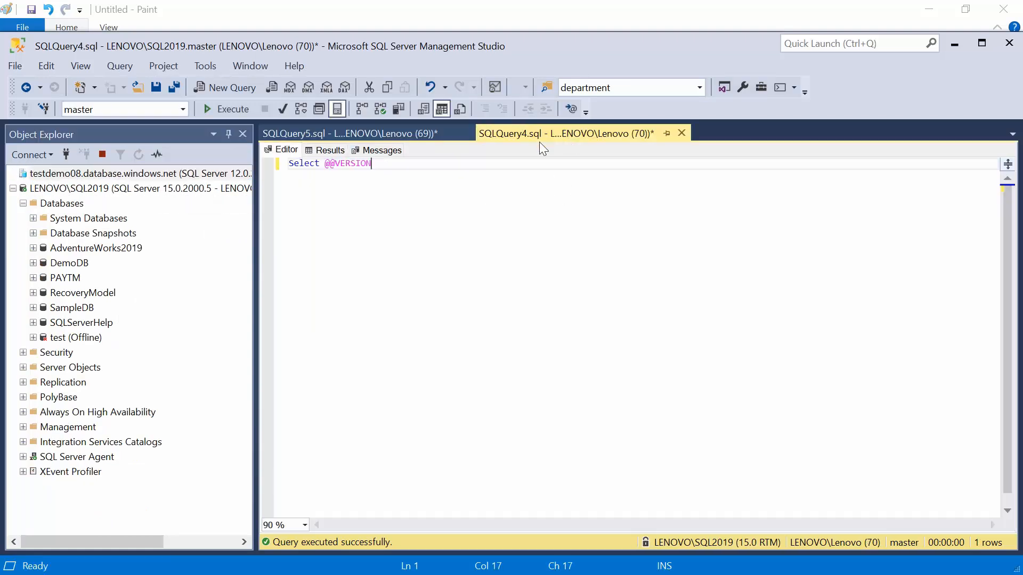
pyautogui.click(369, 134)
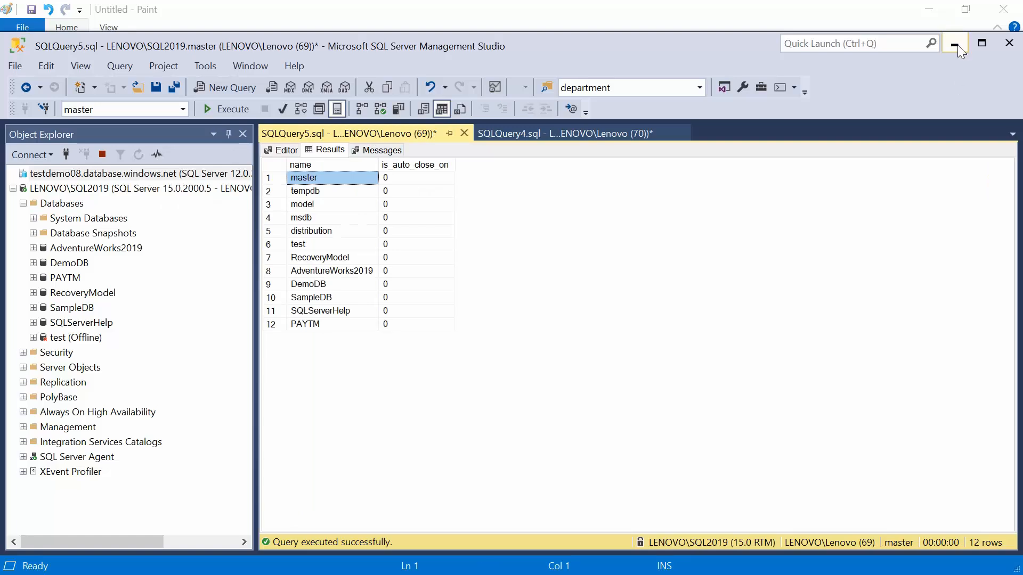
# Step: Minimize SSMS, close Paint without saving, and close Command Prompt
pyautogui.click(956, 45)
pyautogui.click(1003, 9)
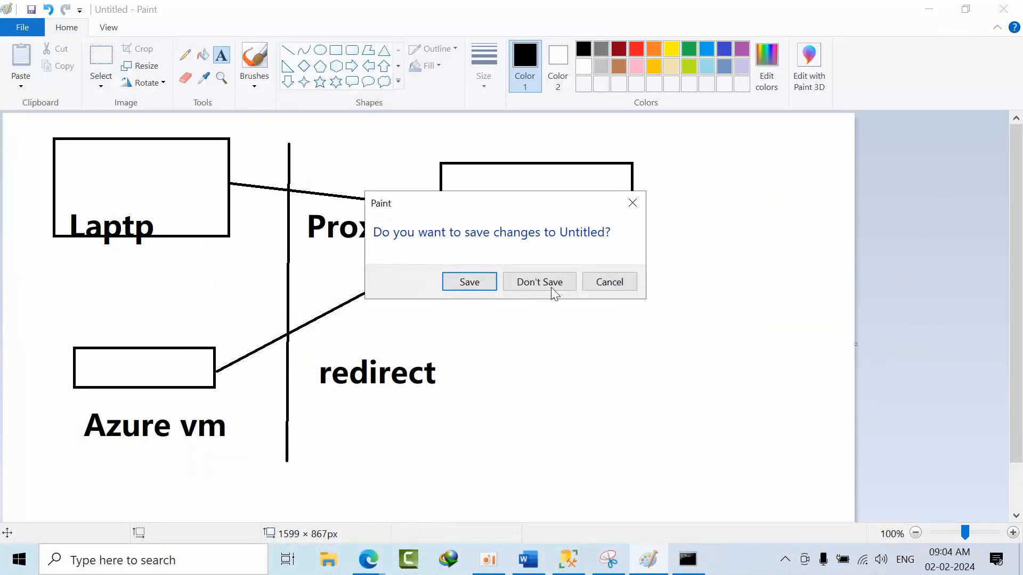
pyautogui.click(538, 281)
pyautogui.click(640, 551)
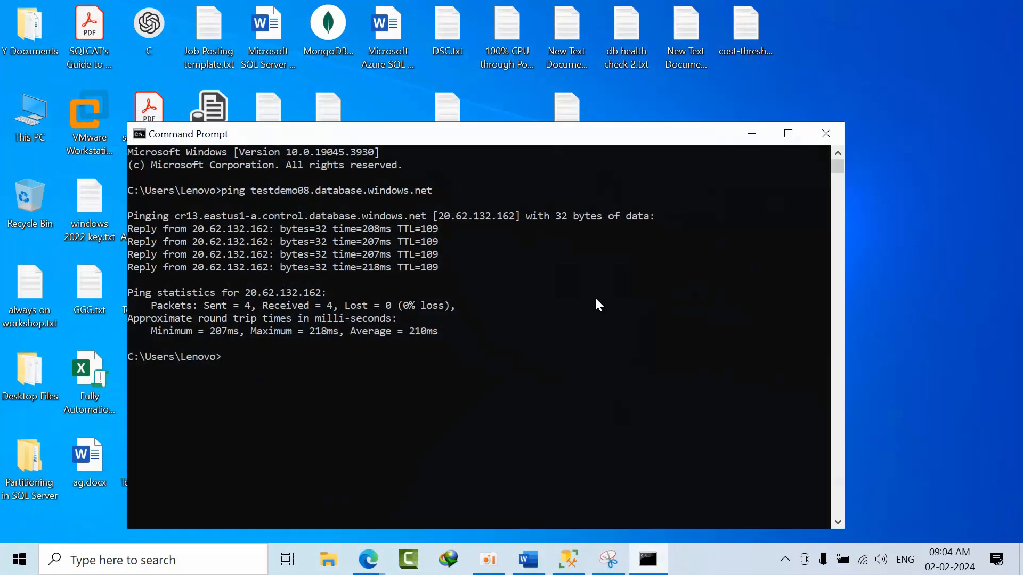
pyautogui.click(827, 131)
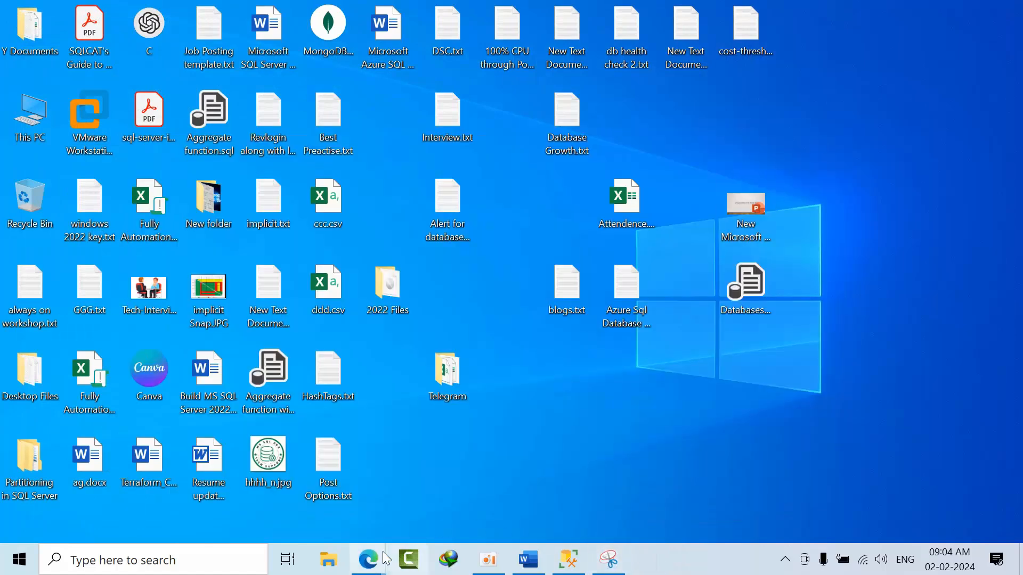
# Step: Restore Edge and bring up the DTU resource limits documentation tab
pyautogui.moveTo(375, 559)
pyautogui.click(340, 495)
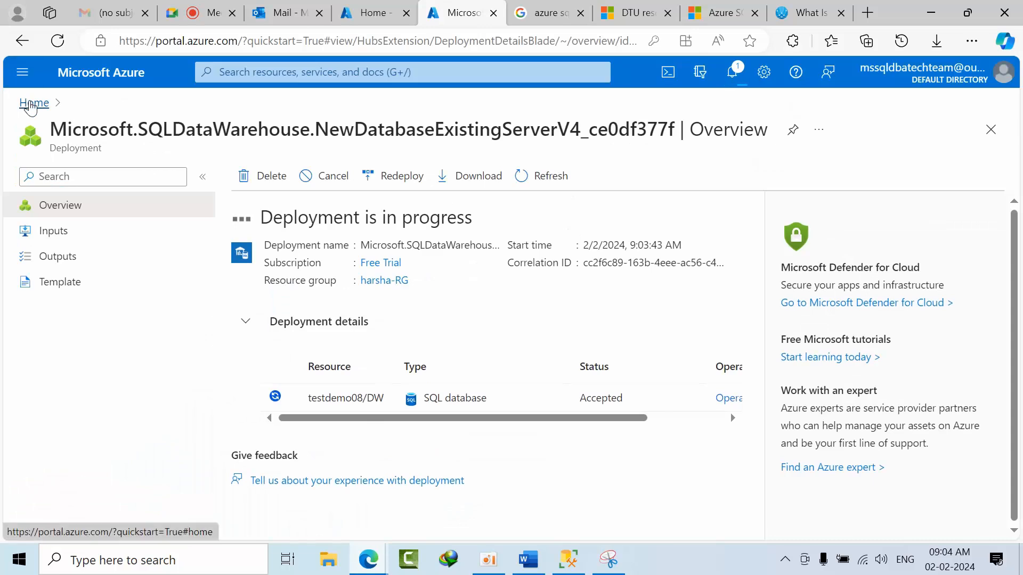
pyautogui.click(32, 103)
pyautogui.scroll(-3, 213, 386)
pyautogui.scroll(3, 217, 383)
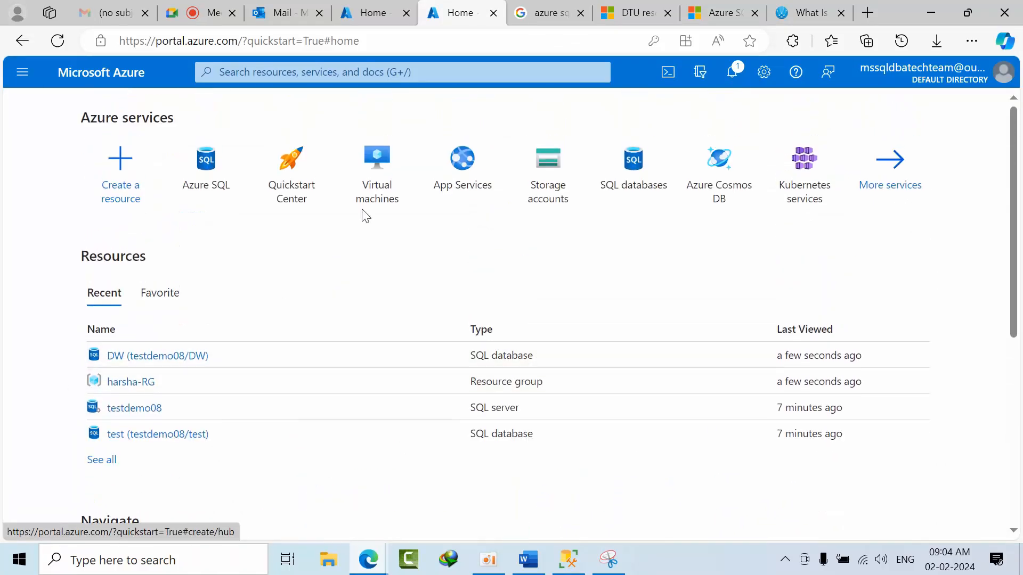
pyautogui.click(632, 6)
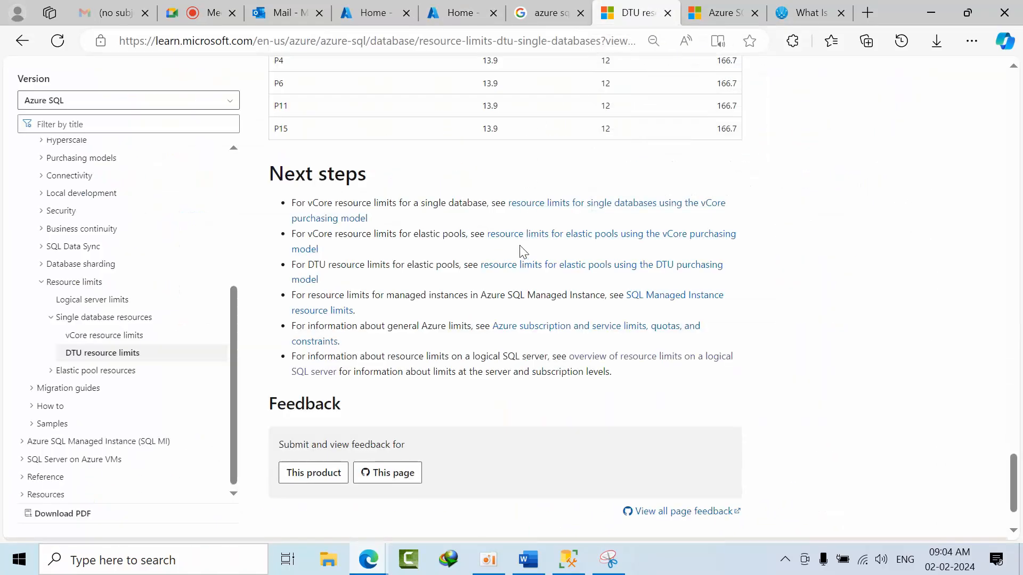
# Step: Open the vCore resource limits article and scroll to the General Purpose serverless Gen5 table
pyautogui.click(118, 337)
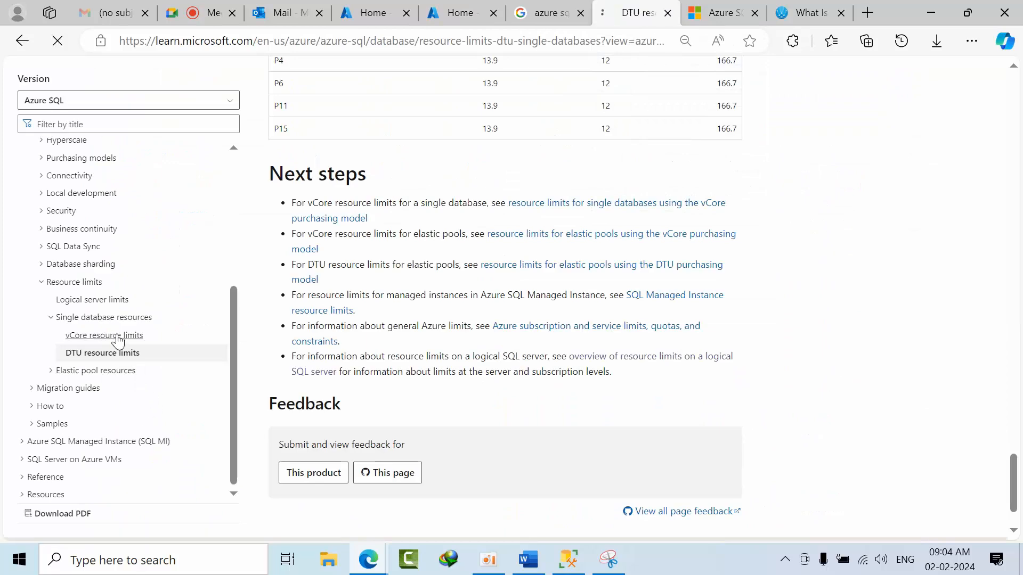
pyautogui.scroll(-5, 496, 368)
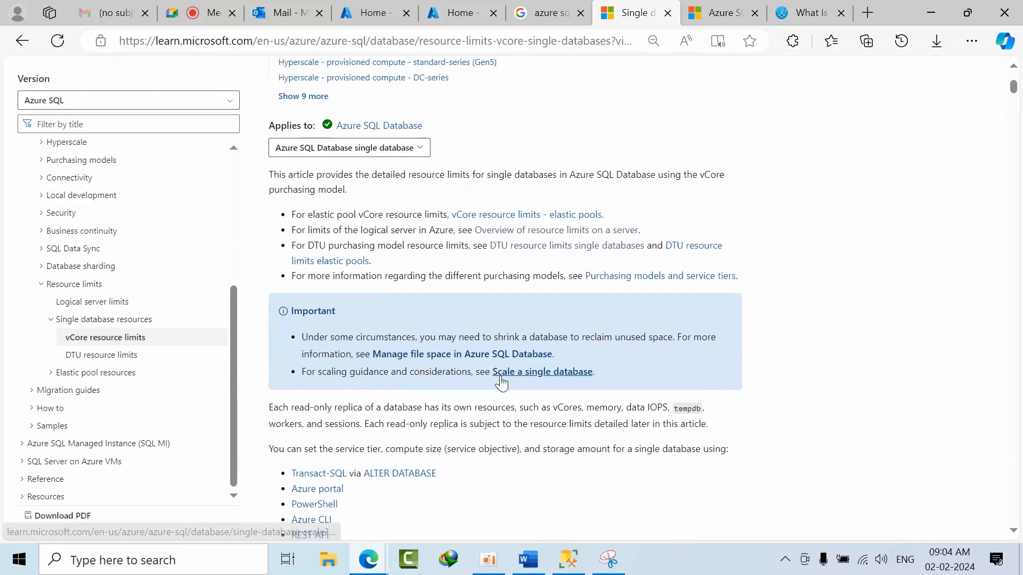
pyautogui.scroll(4, 491, 363)
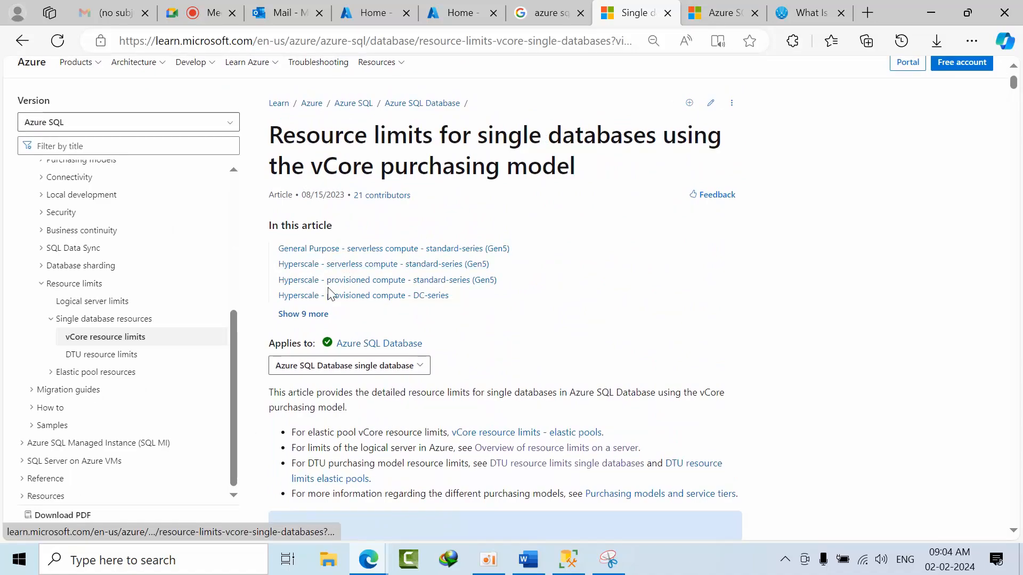
pyautogui.scroll(-8, 387, 368)
pyautogui.scroll(-6, 388, 365)
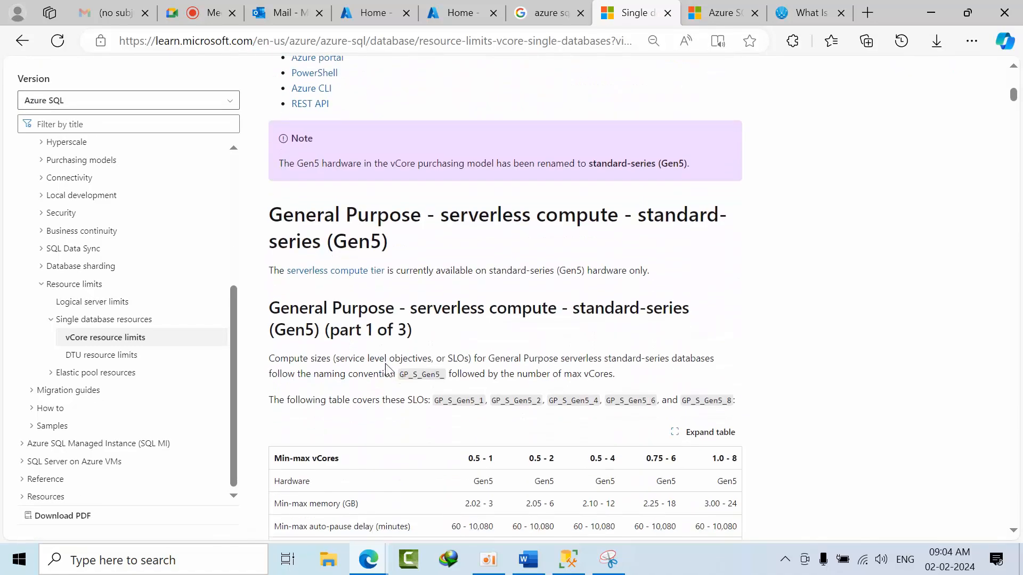
pyautogui.scroll(-3, 387, 368)
pyautogui.scroll(-3, 388, 372)
pyautogui.scroll(6, 388, 365)
pyautogui.scroll(1, 447, 229)
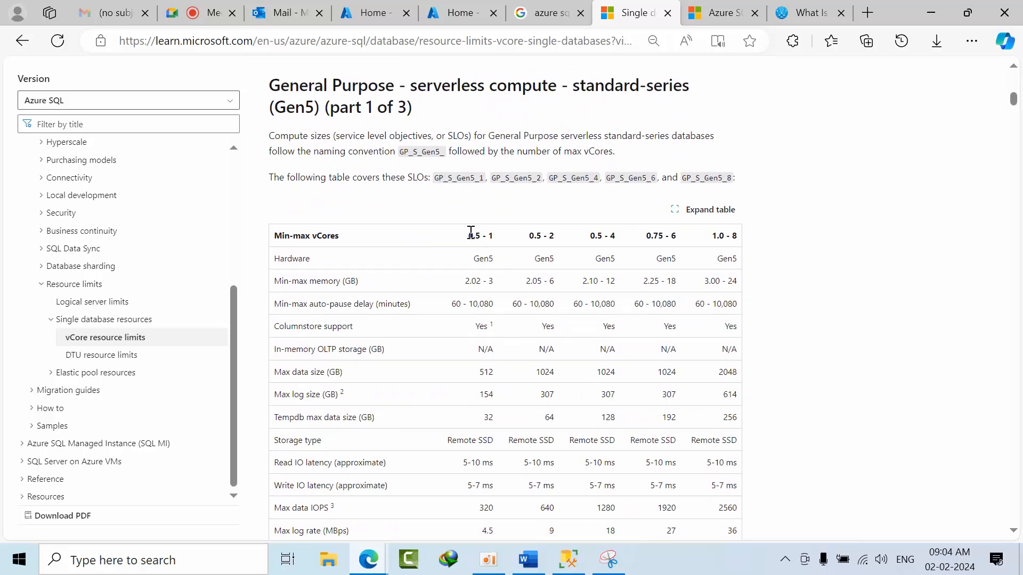
# Step: Highlight the 0.5–1 vCores, 2.02–3 memory and auto-pause delay values, then scroll to the footnotes and bring up Windows search
pyautogui.moveTo(469, 236); pyautogui.dragTo(498, 237)
pyautogui.click(487, 263)
pyautogui.moveTo(464, 279); pyautogui.dragTo(492, 288)
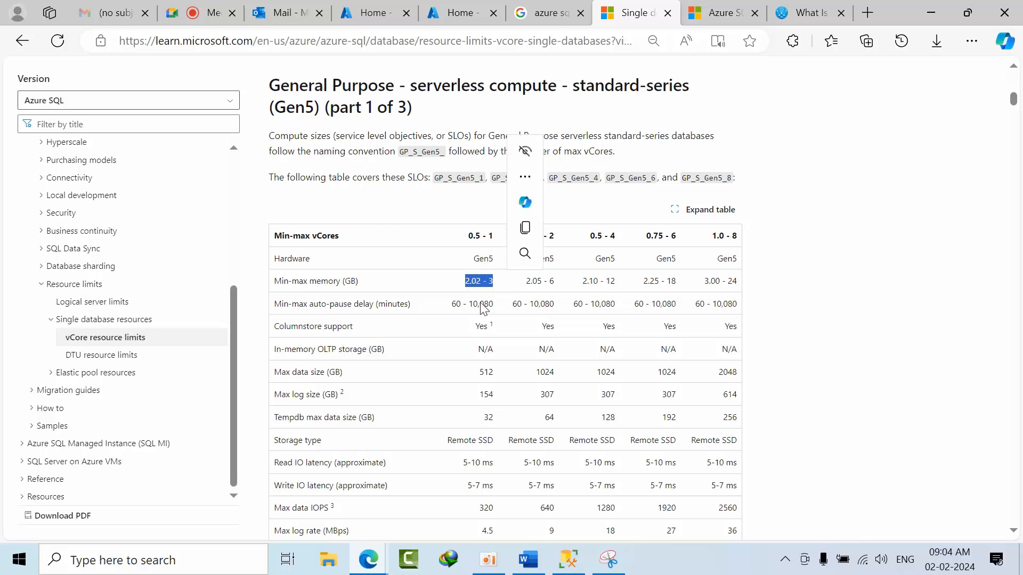
pyautogui.moveTo(450, 304); pyautogui.dragTo(486, 376)
pyautogui.click(485, 376)
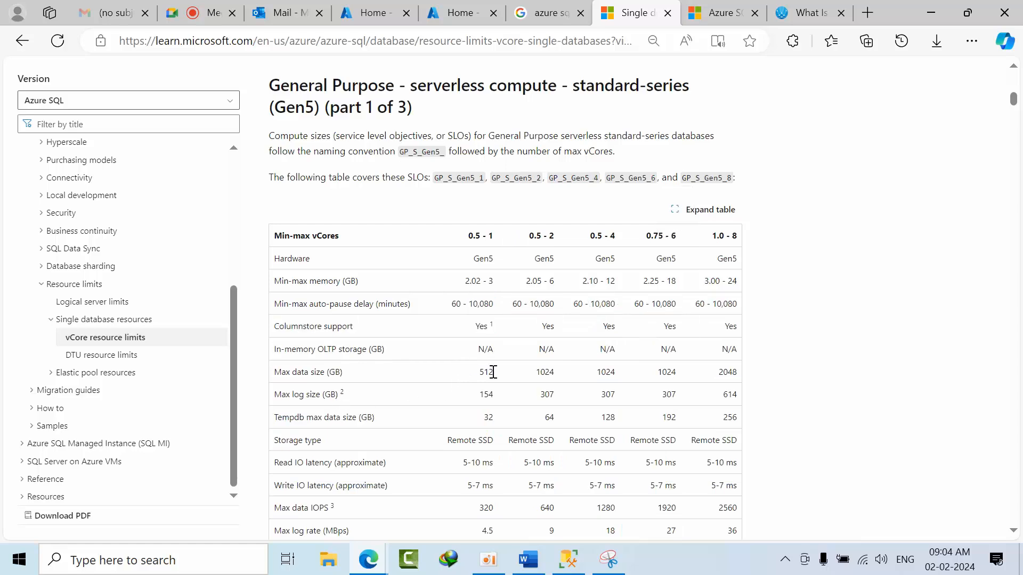
pyautogui.scroll(-3, 492, 394)
pyautogui.scroll(-3, 493, 395)
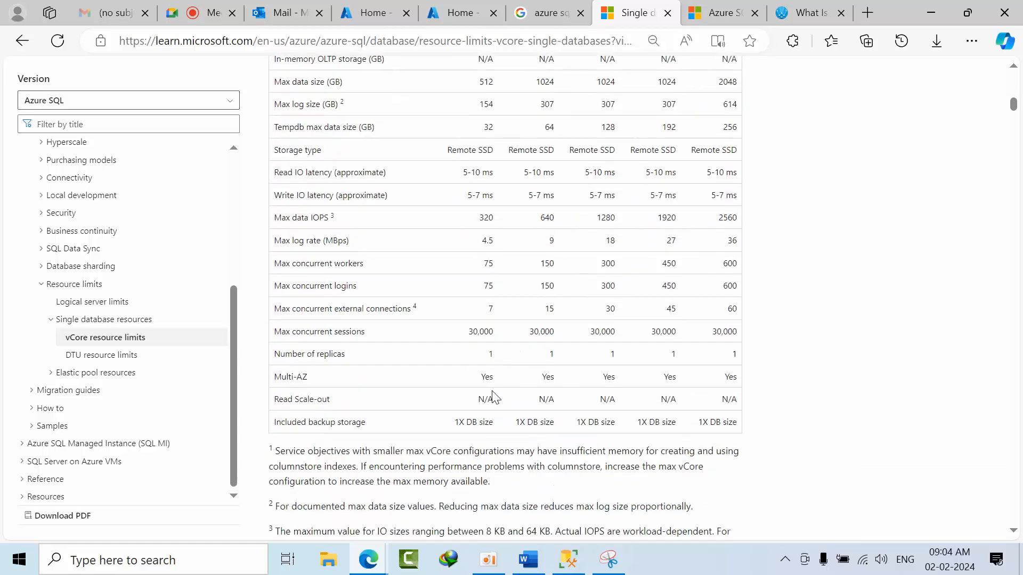
pyautogui.click(182, 565)
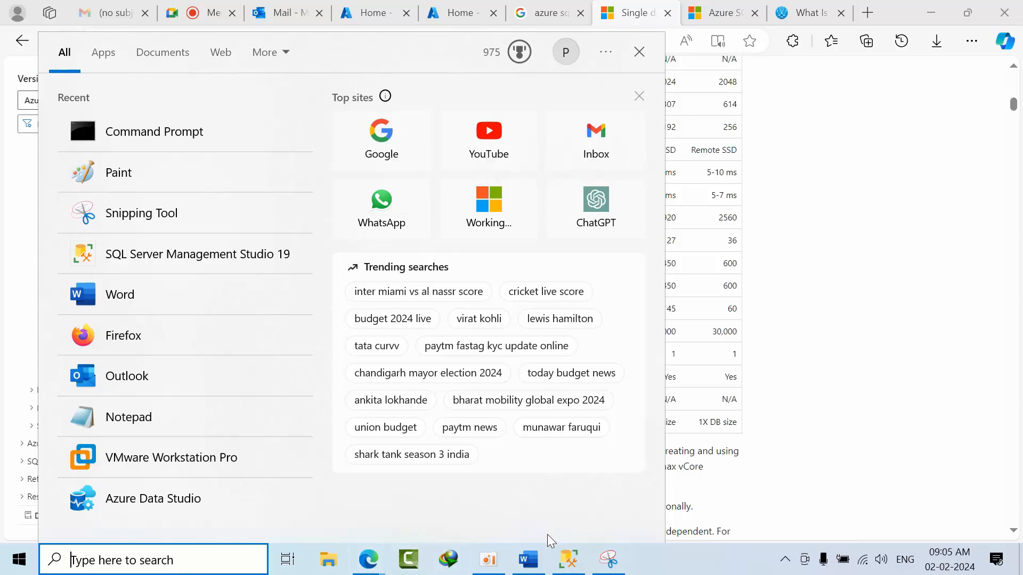
# Step: Back in Word, start a new page with the line 'Database size'
pyautogui.click(528, 560)
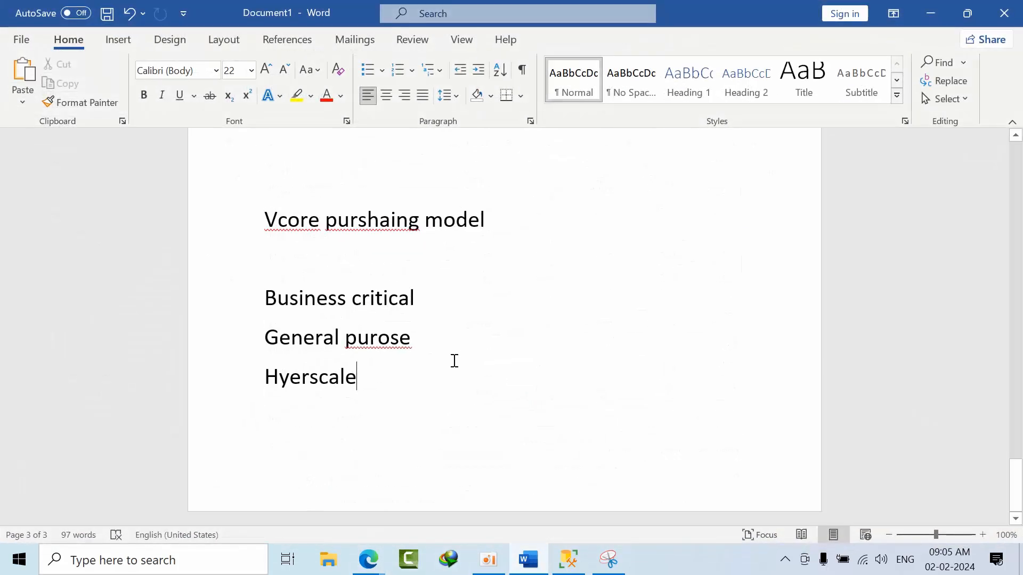
pyautogui.press('Return')
pyautogui.press('Return')
pyautogui.press('Return')
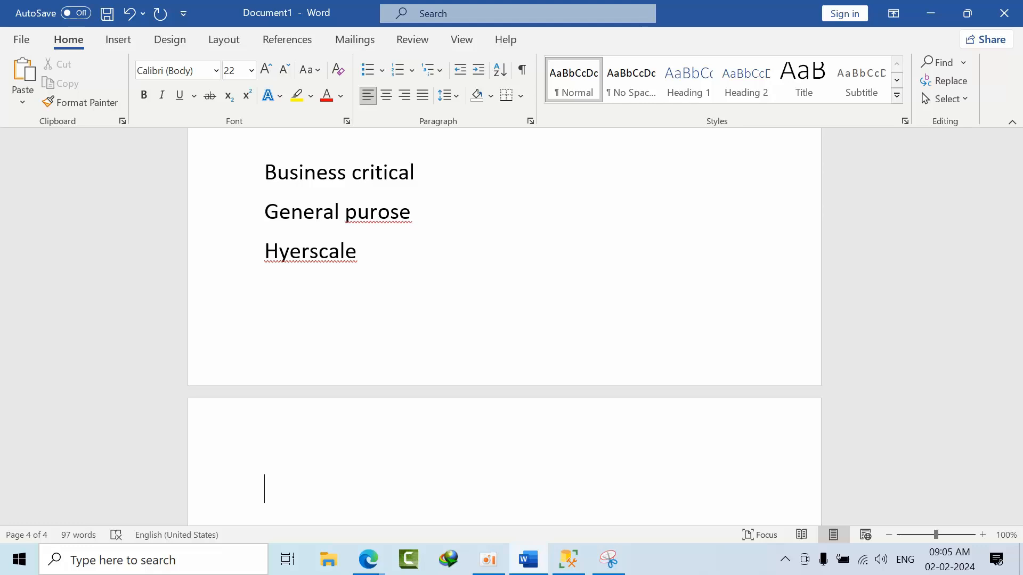
pyautogui.write('D4')
pyautogui.press('BackSpace')
pyautogui.write('atabase sie')
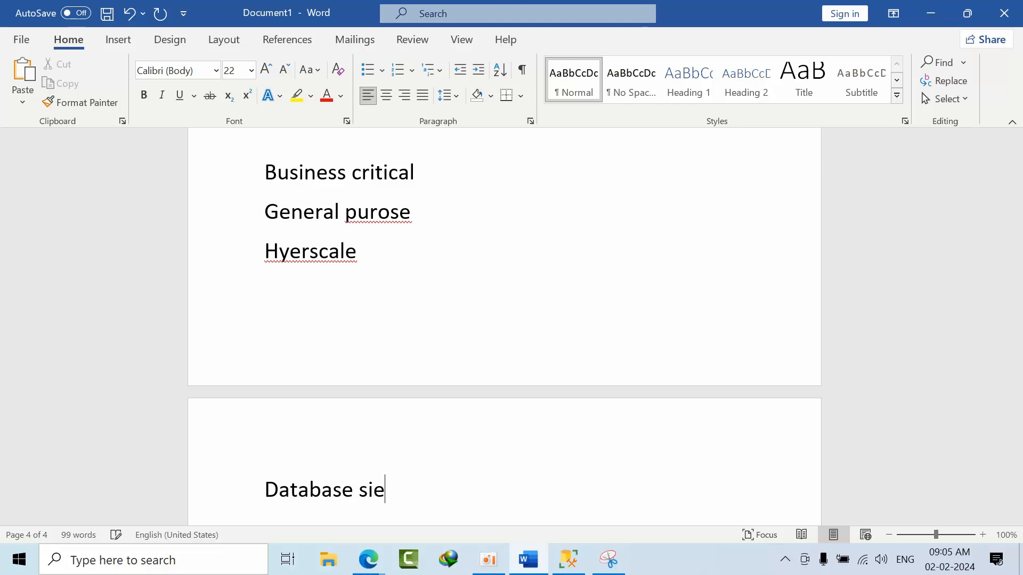
pyautogui.press('BackSpace')
pyautogui.write('ze')
pyautogui.press('Return')
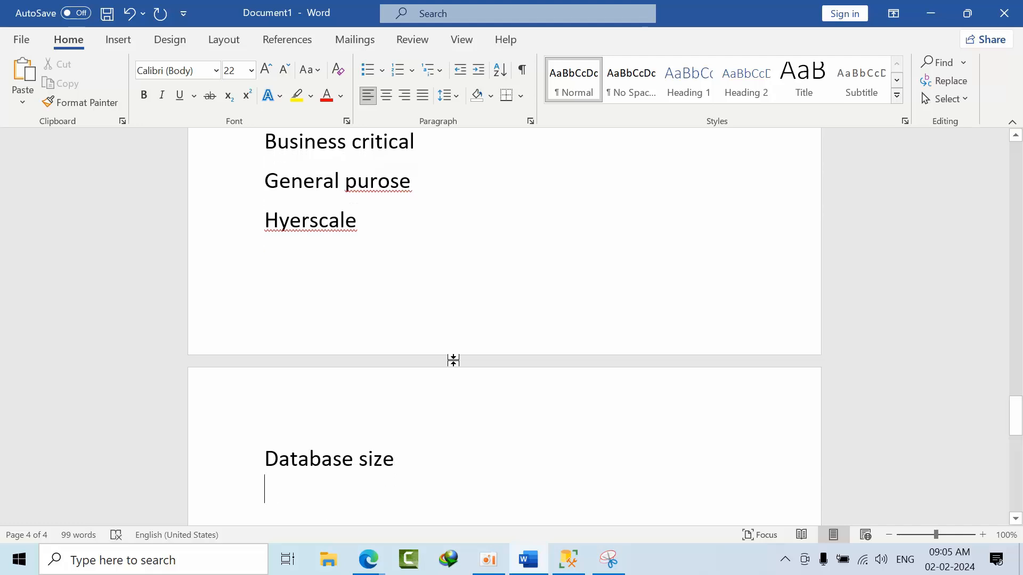
# Step: Add the line 'What are feature that required for the project' beneath it and select the note lines
pyautogui.write('Wa')
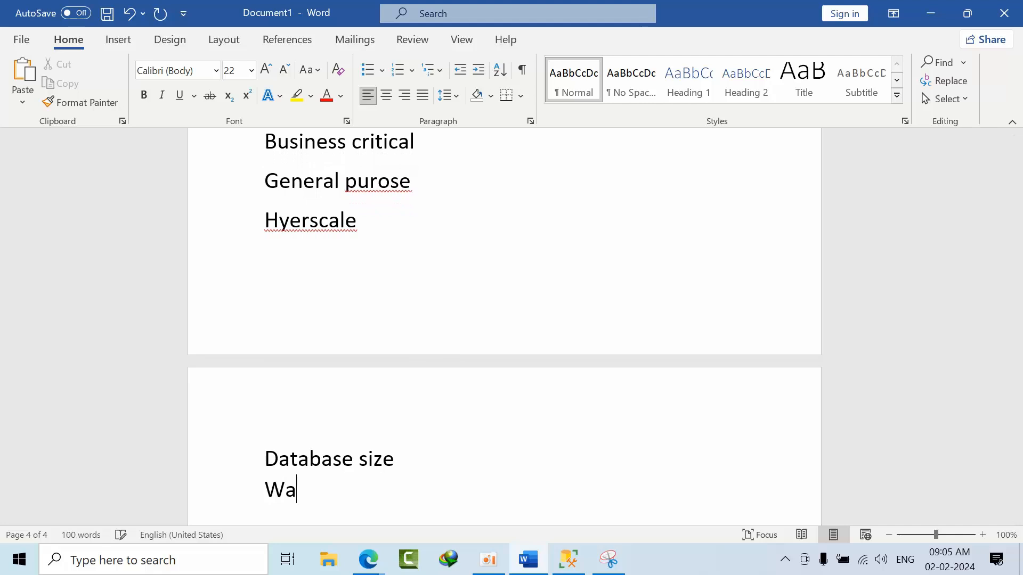
pyautogui.press('BackSpace')
pyautogui.write('hat are fe')
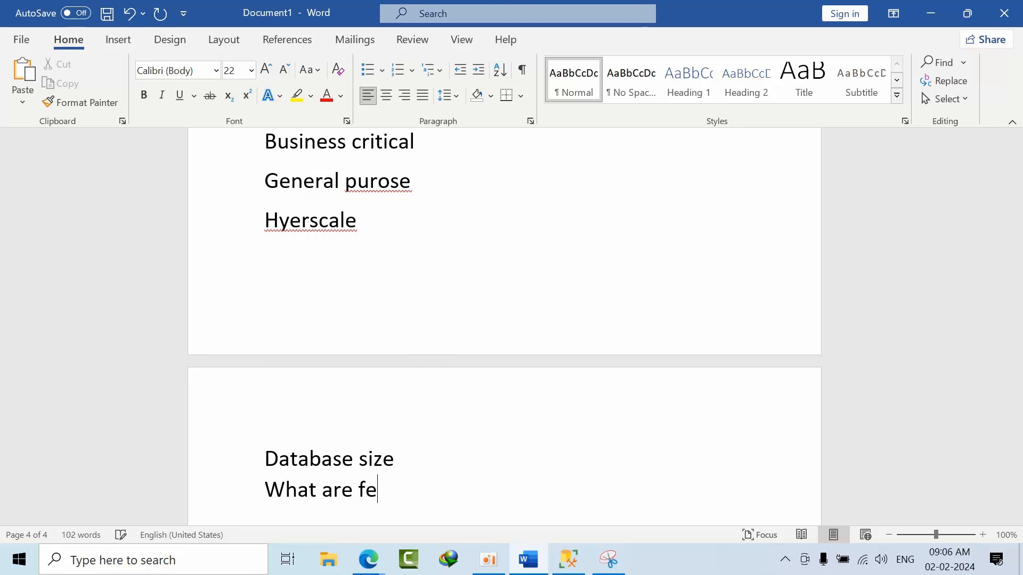
pyautogui.write('ature that re')
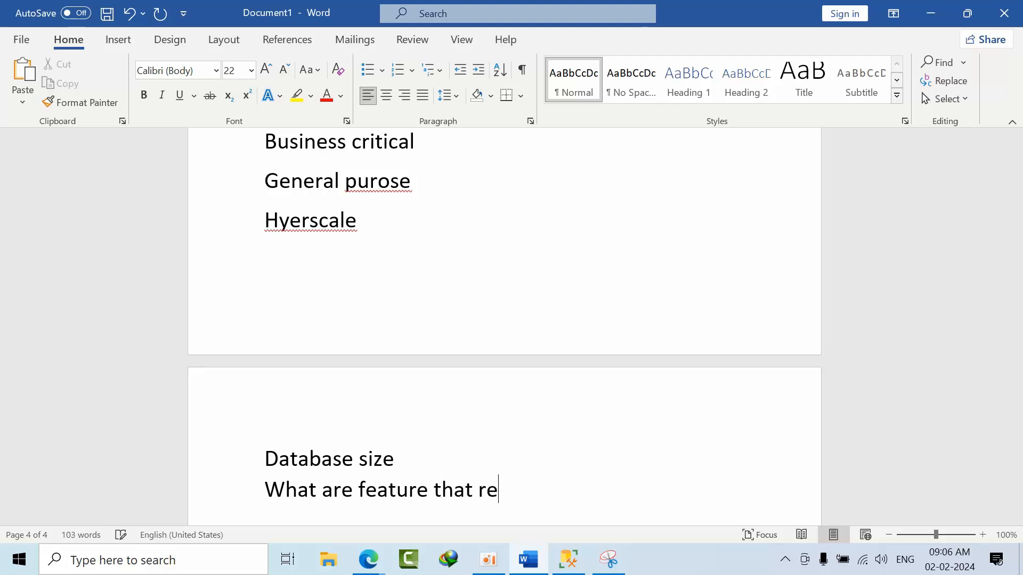
pyautogui.write('quired ')
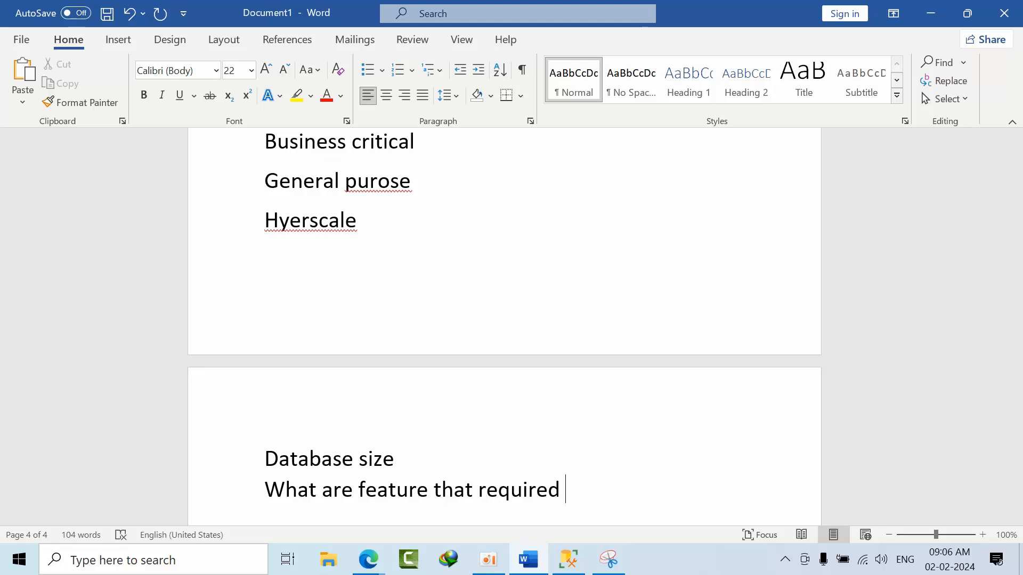
pyautogui.write('fpr')
pyautogui.press('BackSpace')
pyautogui.press('BackSpace')
pyautogui.press('BackSpace')
pyautogui.write('or the [r')
pyautogui.press('BackSpace')
pyautogui.press('BackSpace')
pyautogui.write('project')
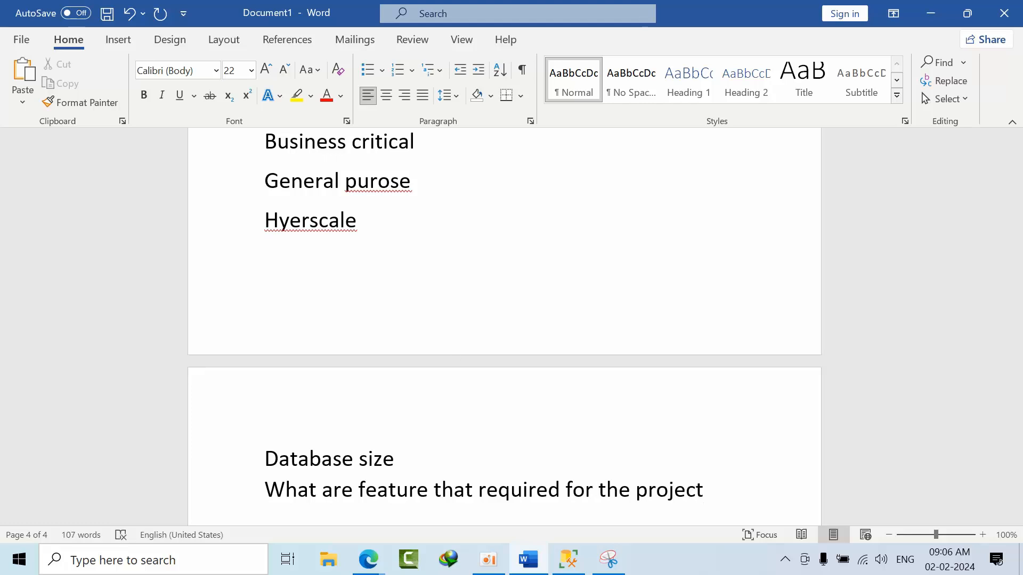
pyautogui.press('Return')
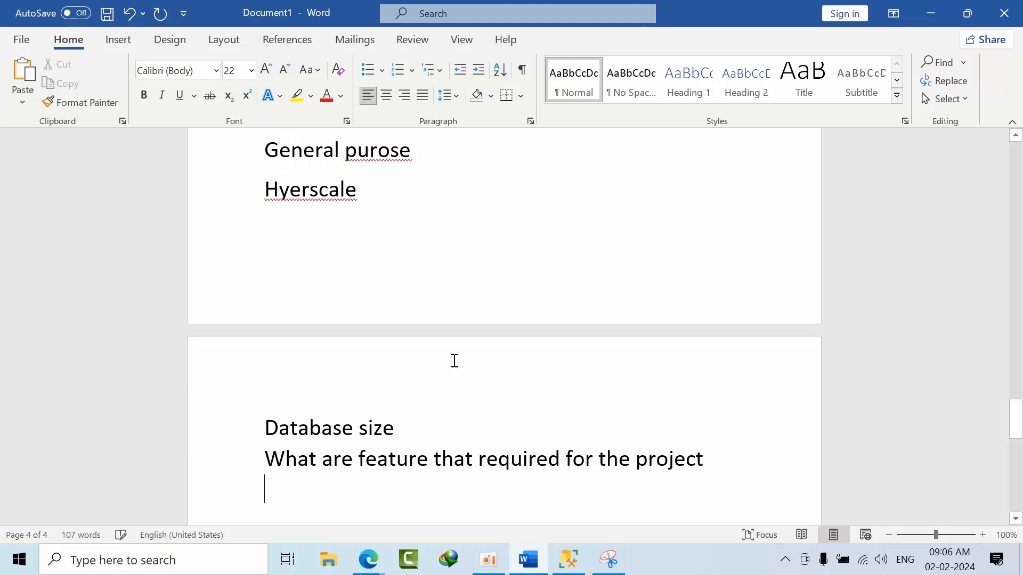
pyautogui.scroll(-2, 454, 361)
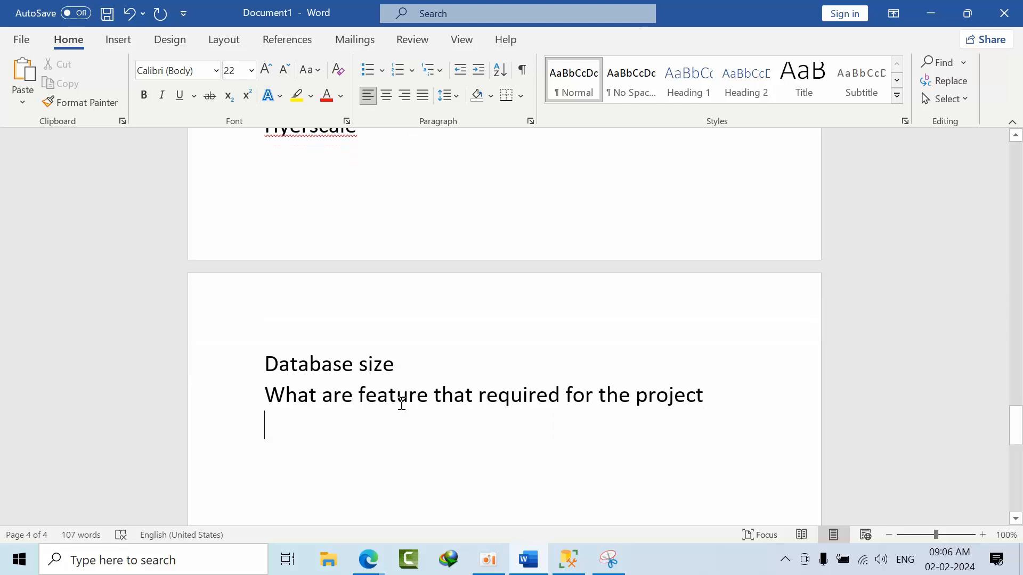
pyautogui.moveTo(263, 343); pyautogui.dragTo(734, 391)
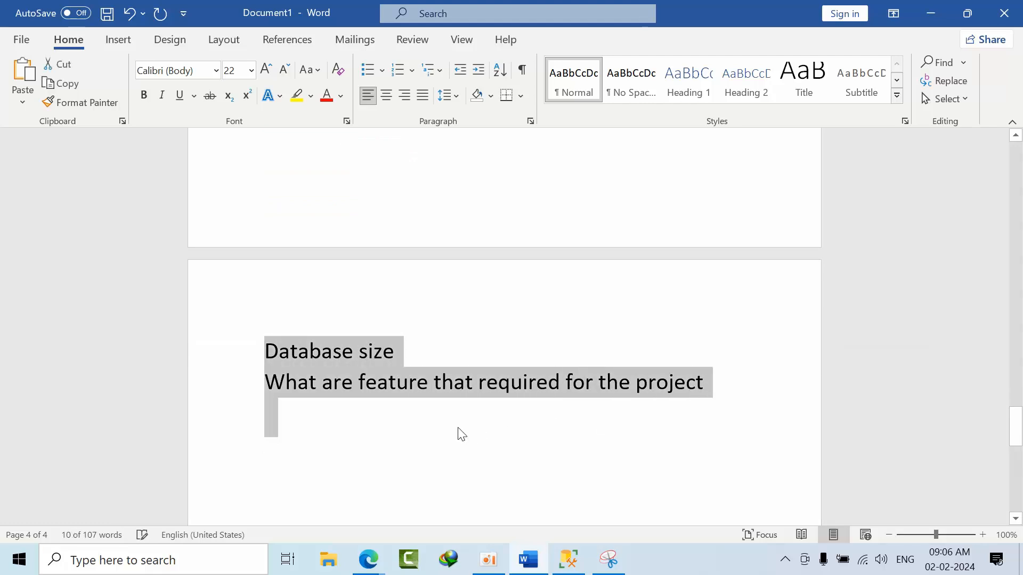
# Step: Below the project line, type 'Exiting CPU configuration that its been currently using.'
pyautogui.click(428, 350)
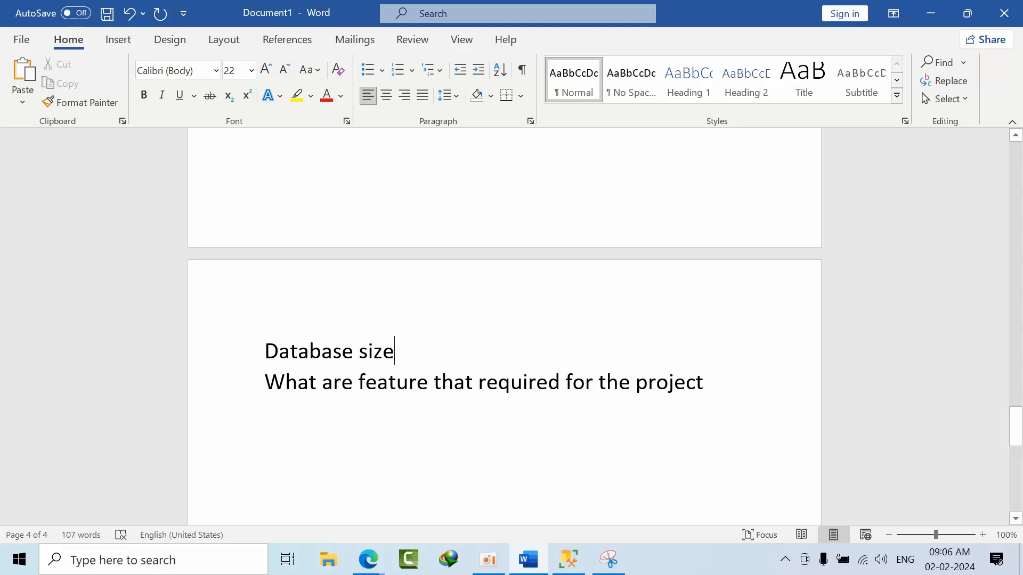
pyautogui.click(748, 383)
pyautogui.press('Return')
pyautogui.write('exiting ')
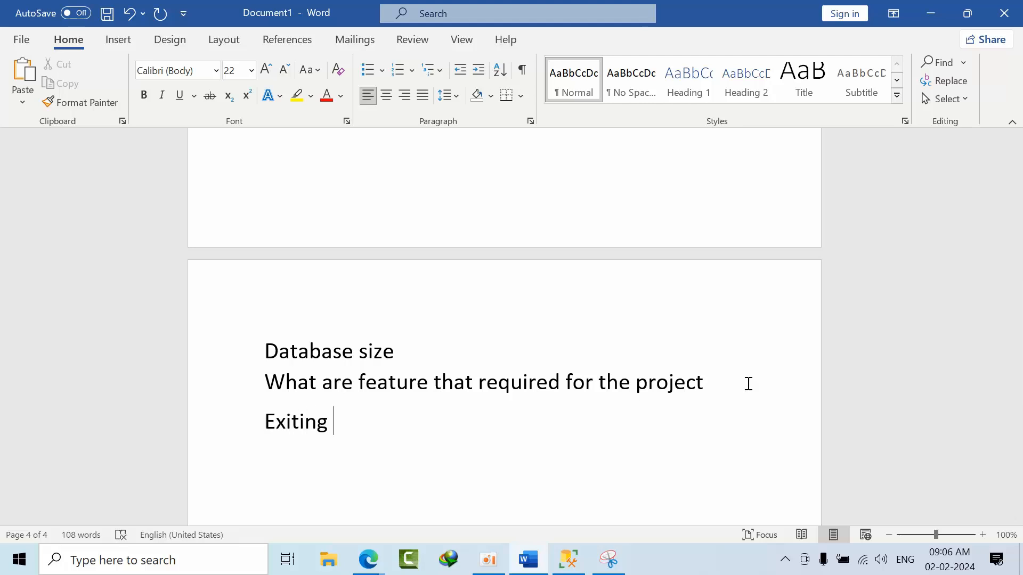
pyautogui.write('CPU co')
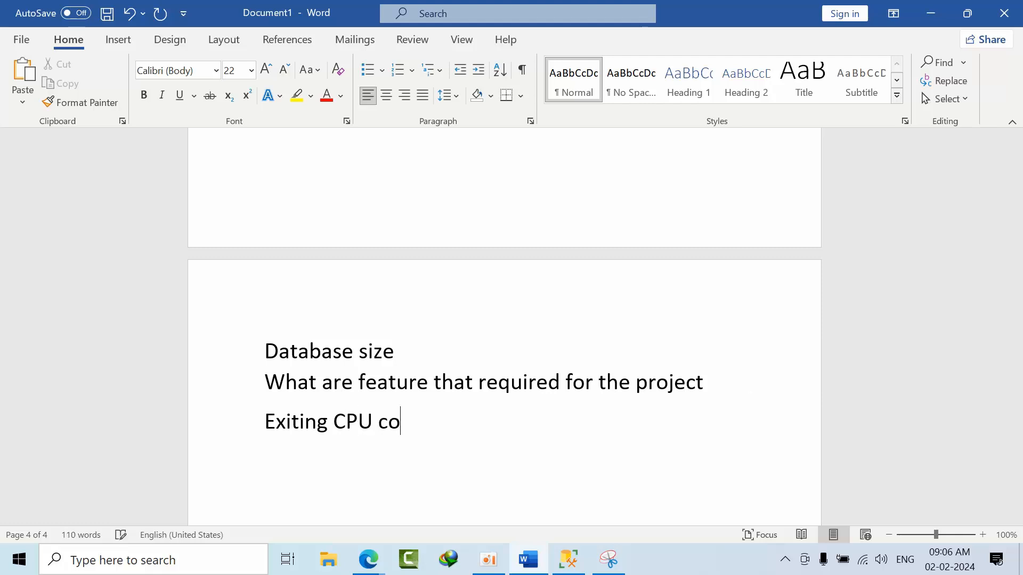
pyautogui.write('nfiguratio')
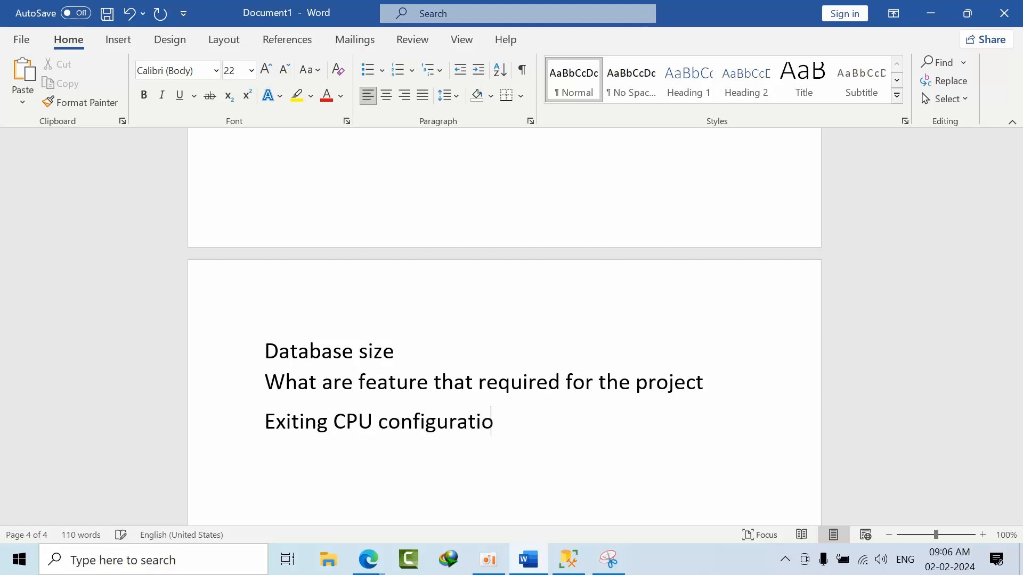
pyautogui.write('n that its b')
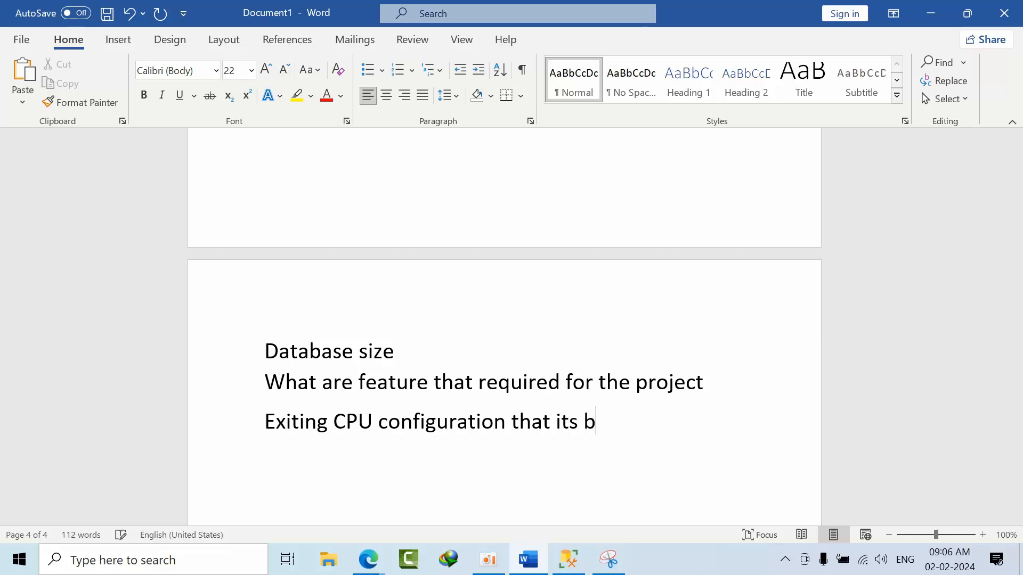
pyautogui.write('een current')
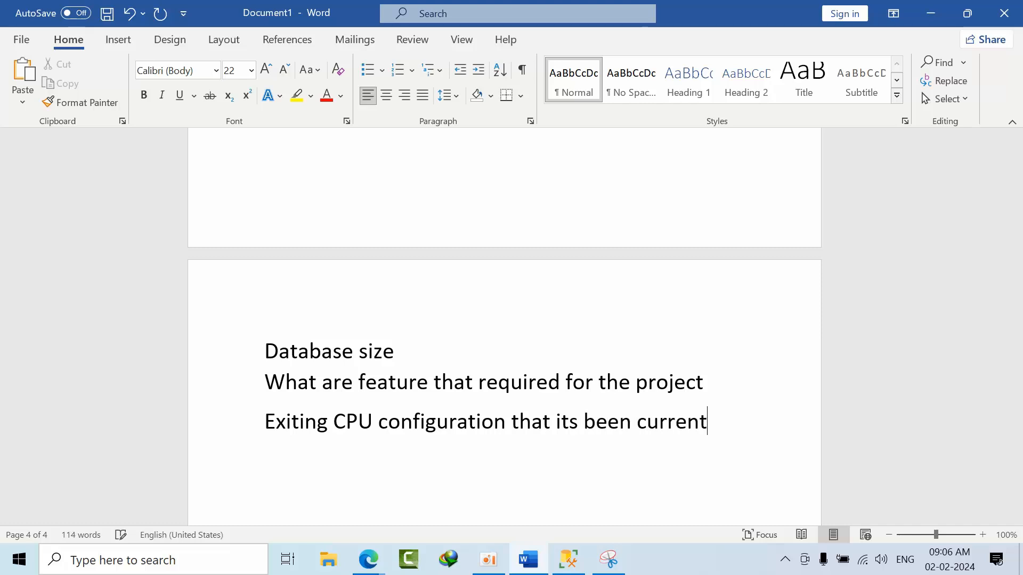
pyautogui.write('ly using,')
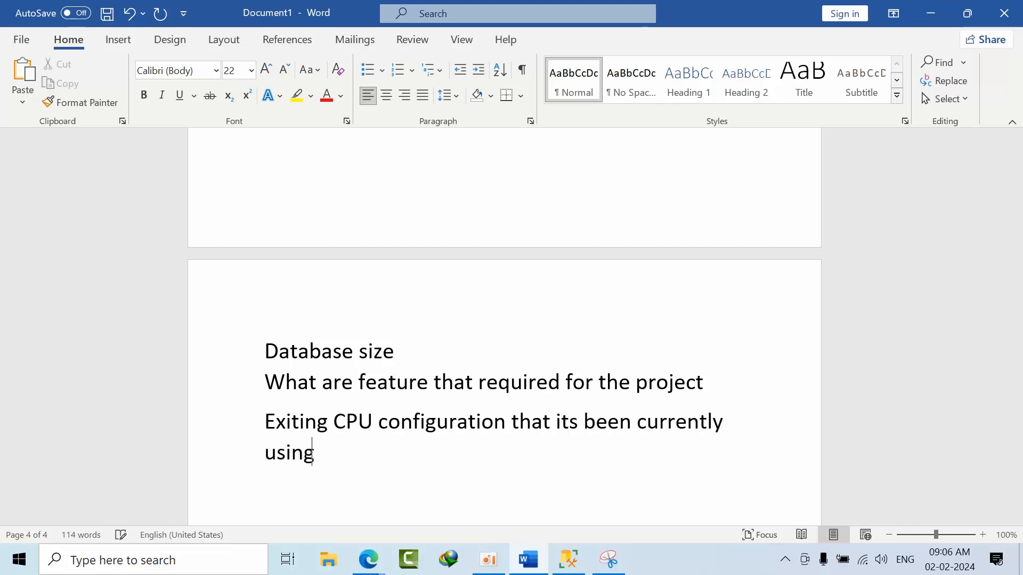
pyautogui.press('BackSpace')
pyautogui.write('.')
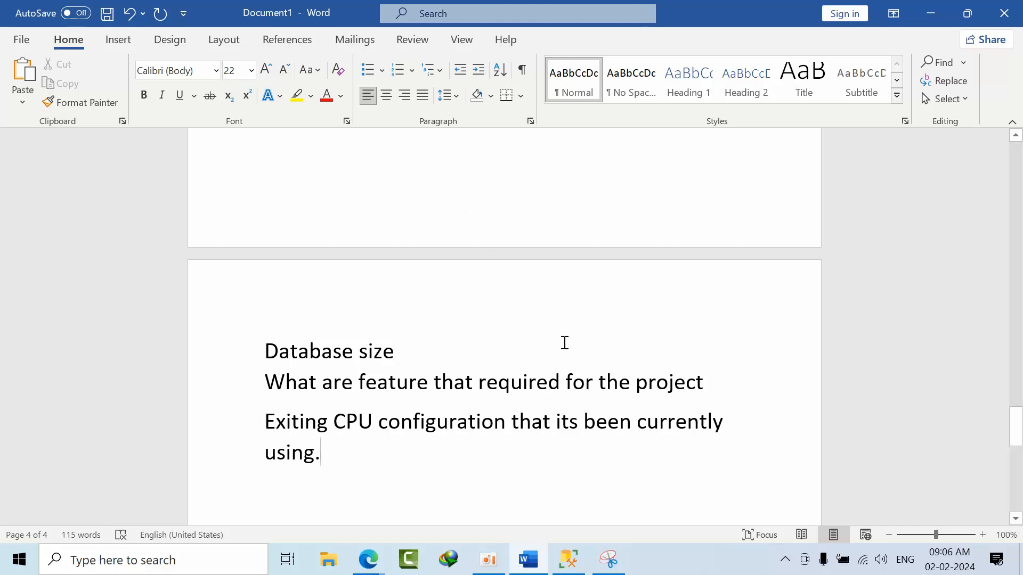
pyautogui.scroll(-1, 367, 432)
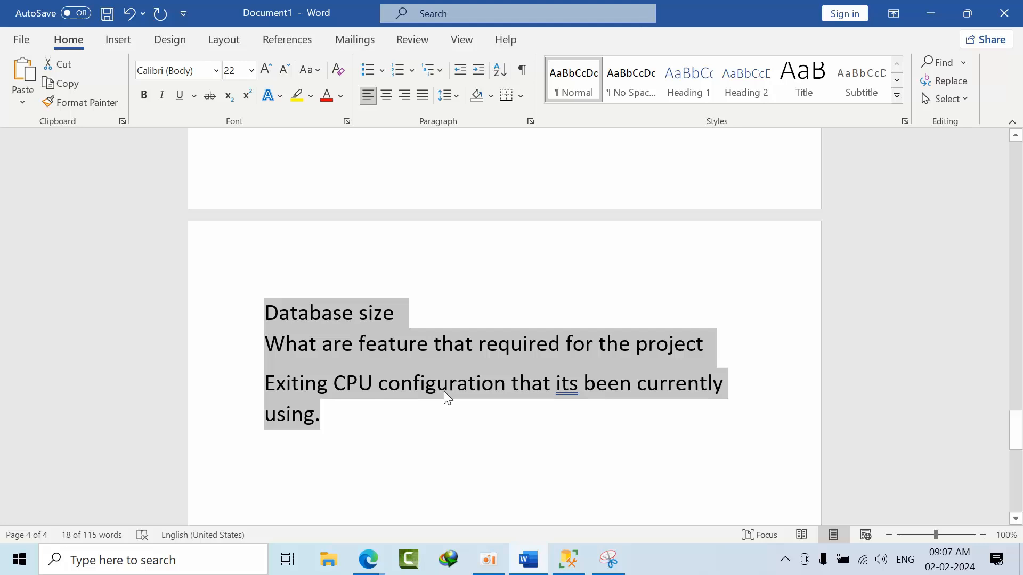
# Step: Append '-->20 GB' to Database size and '--instance Level features. cross database' to the project line
pyautogui.click(440, 320)
pyautogui.write('-->')
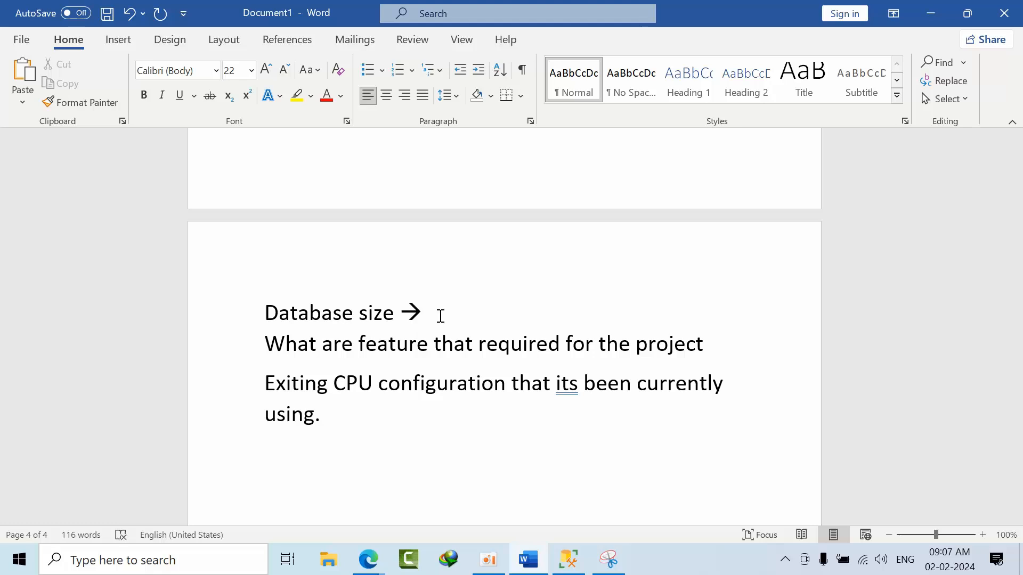
pyautogui.write('20 GB')
pyautogui.click(720, 350)
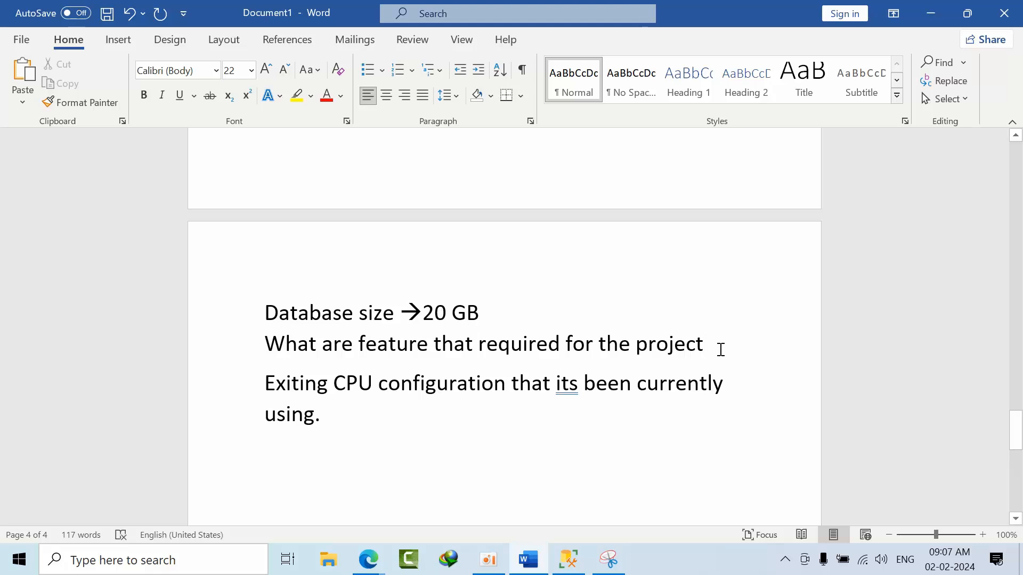
pyautogui.write('--instan')
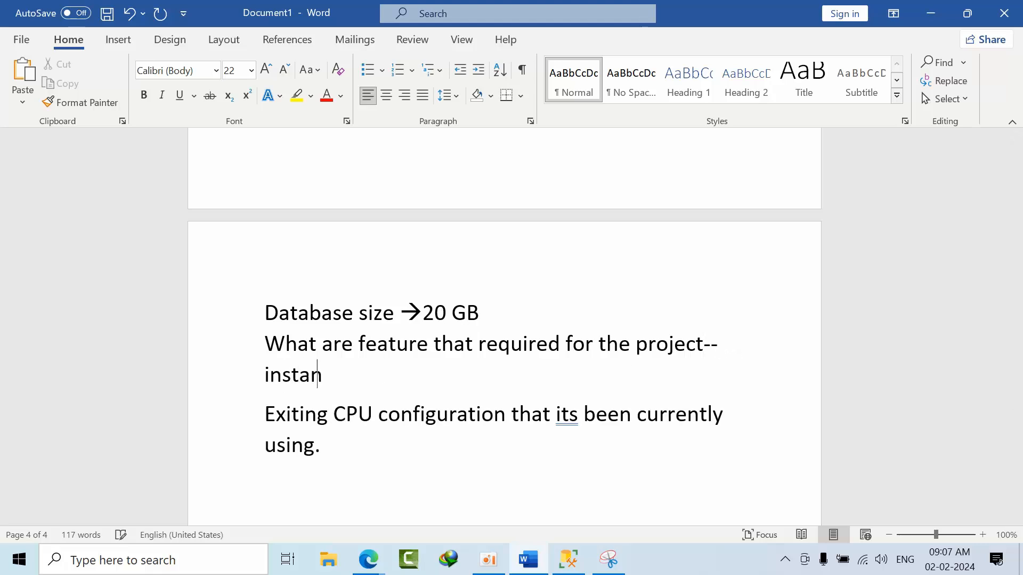
pyautogui.write('ce Level featur')
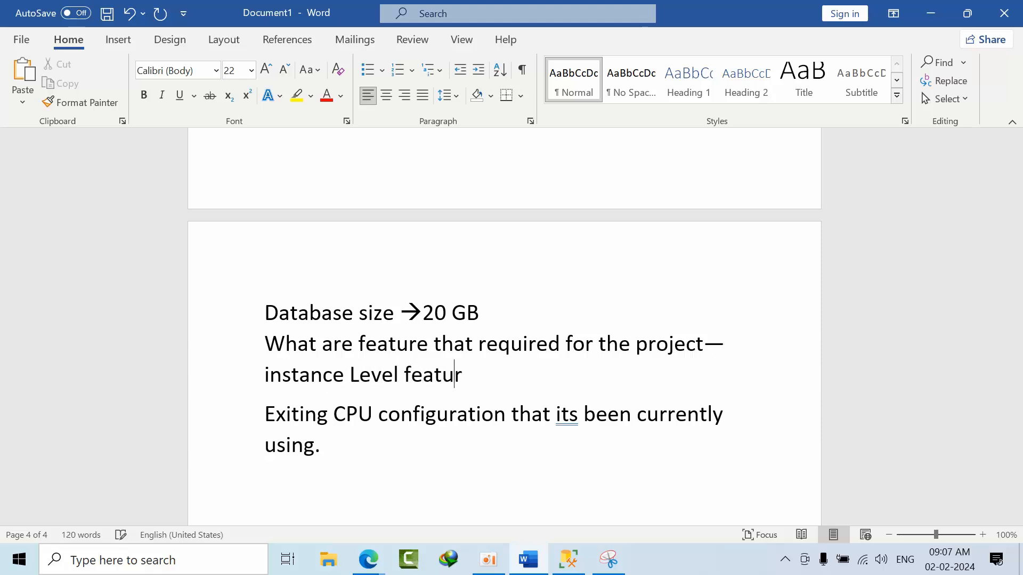
pyautogui.write('es. cross database')
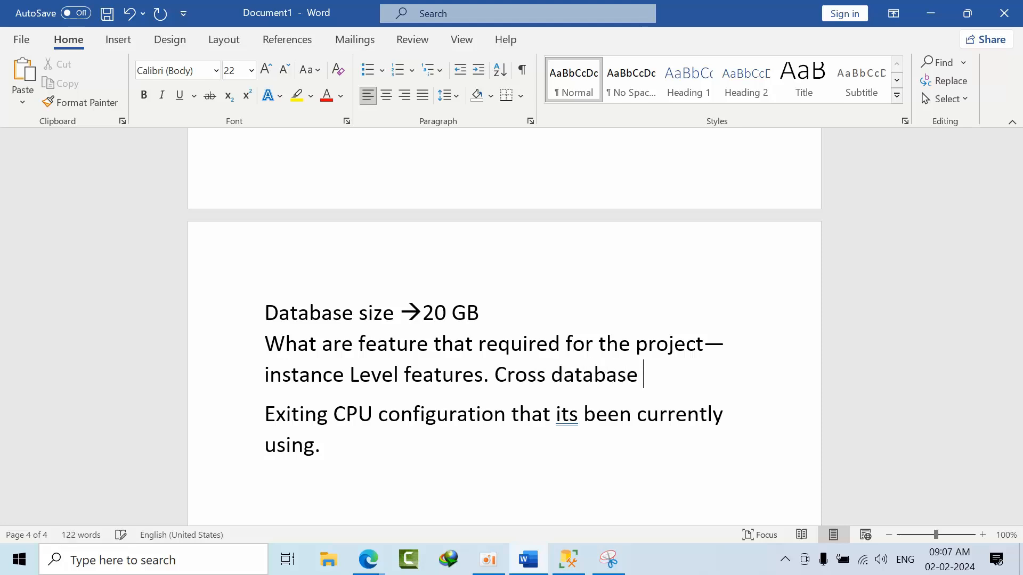
# Step: Append '-->4 Cores.' after the CPU configuration sentence
pyautogui.click(408, 465)
pyautogui.write('--')
pyautogui.write('>')
pyautogui.write('4 Cir')
pyautogui.press('BackSpace')
pyautogui.press('BackSpace')
pyautogui.write('roes')
pyautogui.press('BackSpace')
pyautogui.press('BackSpace')
pyautogui.press('BackSpace')
pyautogui.press('BackSpace')
pyautogui.write('ores.')
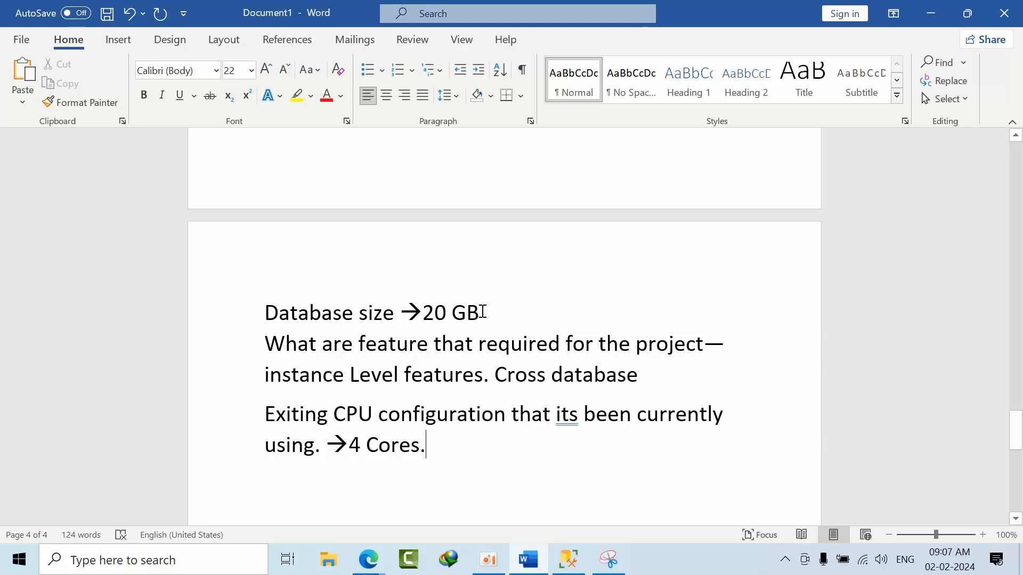
pyautogui.moveTo(480, 312); pyautogui.dragTo(424, 316)
# Step: Add '-->Shall' after 20 GB, then glance at the Meet tab in Edge and minimize it
pyautogui.click(521, 310)
pyautogui.write('-->S')
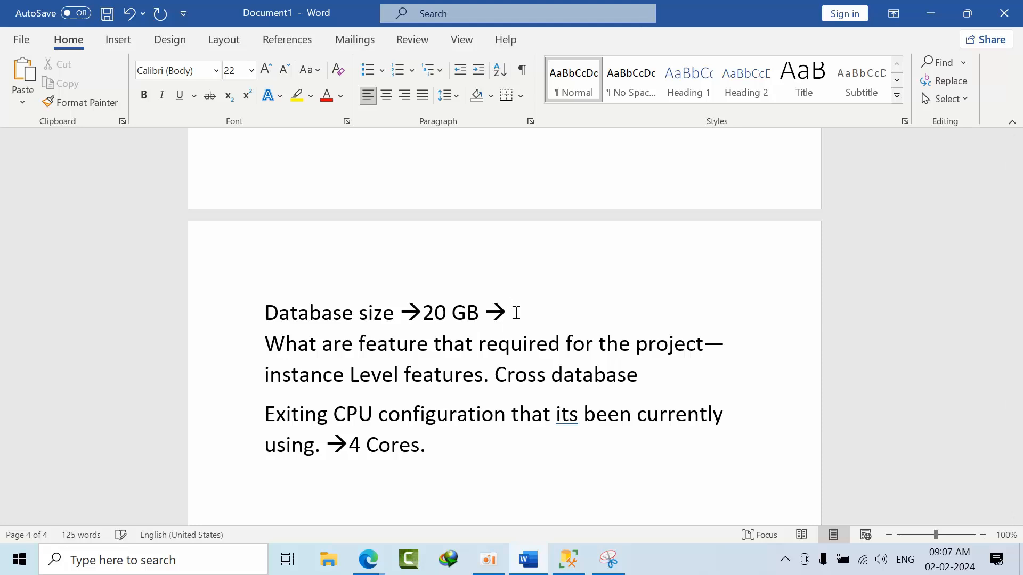
pyautogui.write('hall')
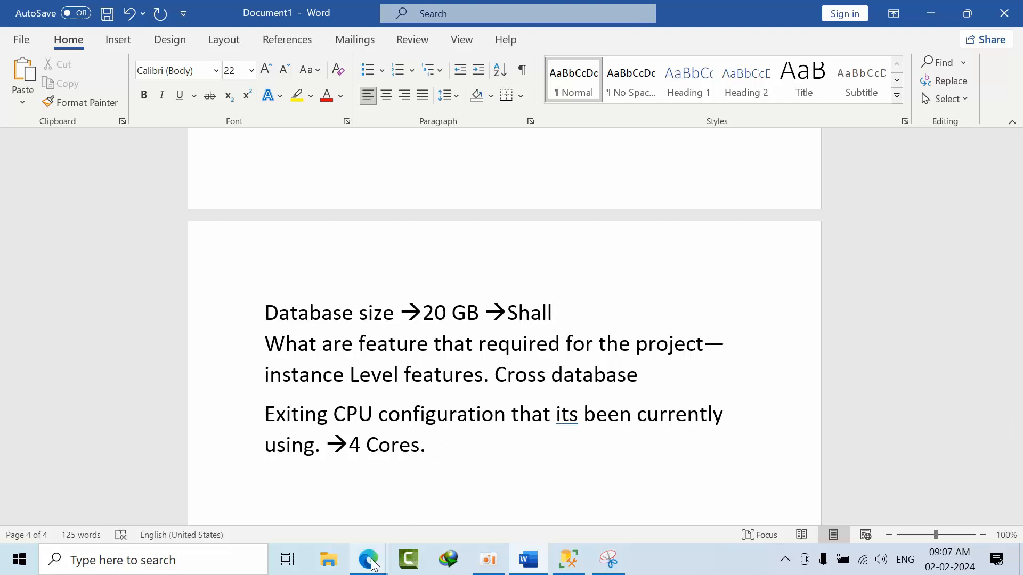
pyautogui.click(327, 503)
pyautogui.click(202, 13)
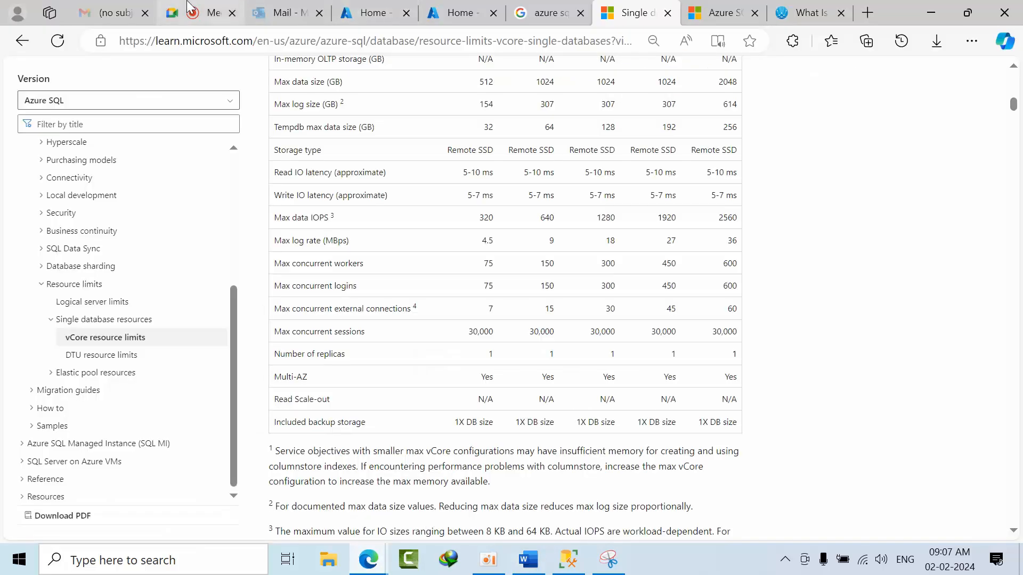
pyautogui.click(931, 12)
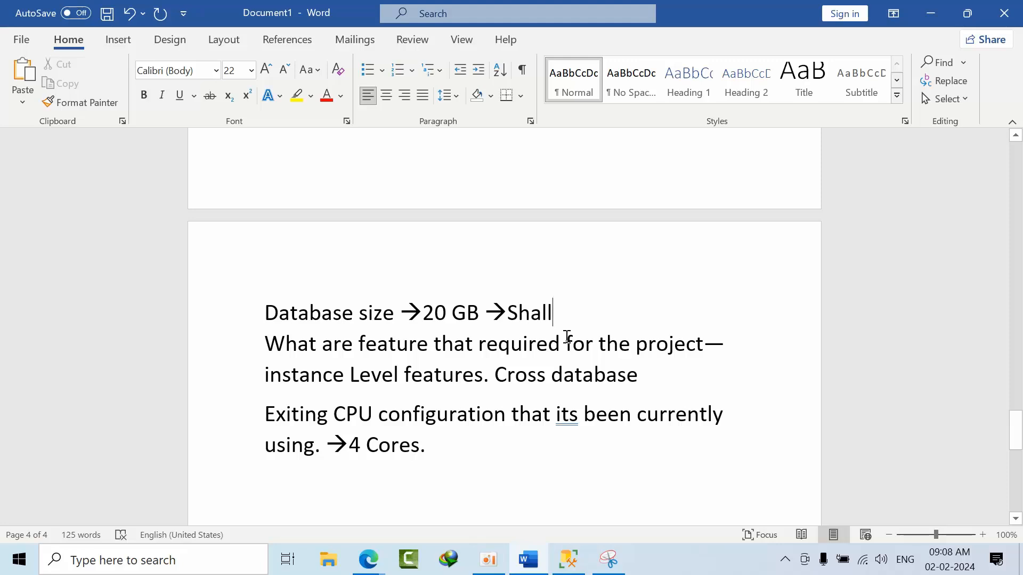
# Step: Add the line '4x100 == 400 vcore.' under the 4 Cores note and select the features sentence
pyautogui.click(451, 453)
pyautogui.press('Return')
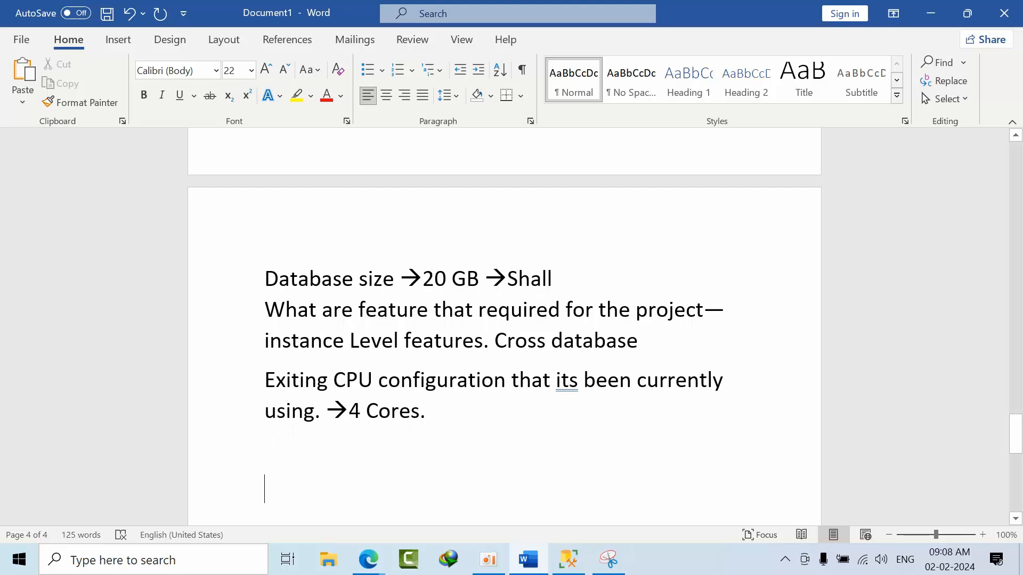
pyautogui.write('1')
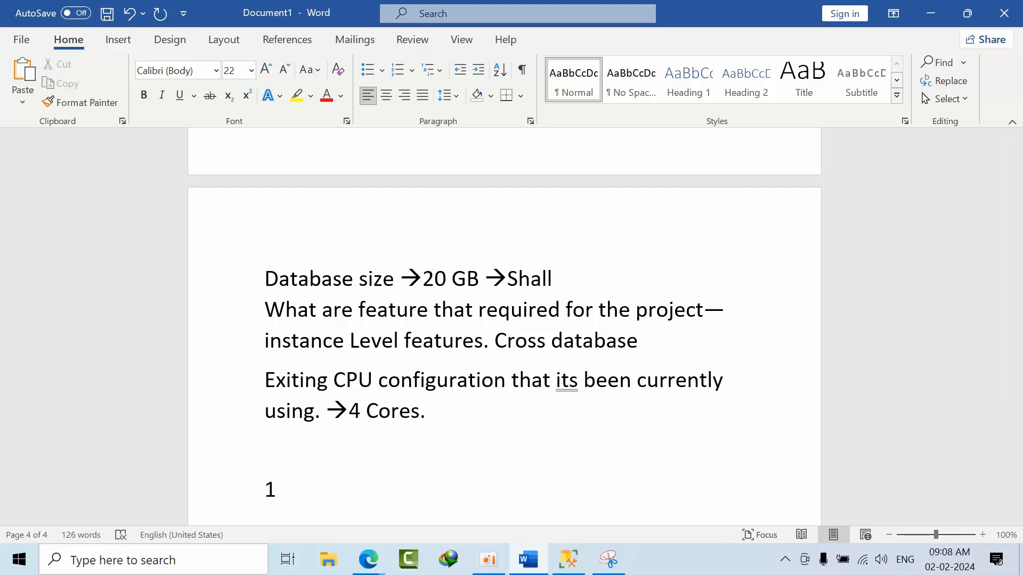
pyautogui.press('BackSpace')
pyautogui.write('4x100 == 400 Cor')
pyautogui.press('BackSpace')
pyautogui.press('BackSpace')
pyautogui.press('BackSpace')
pyautogui.write('vcors')
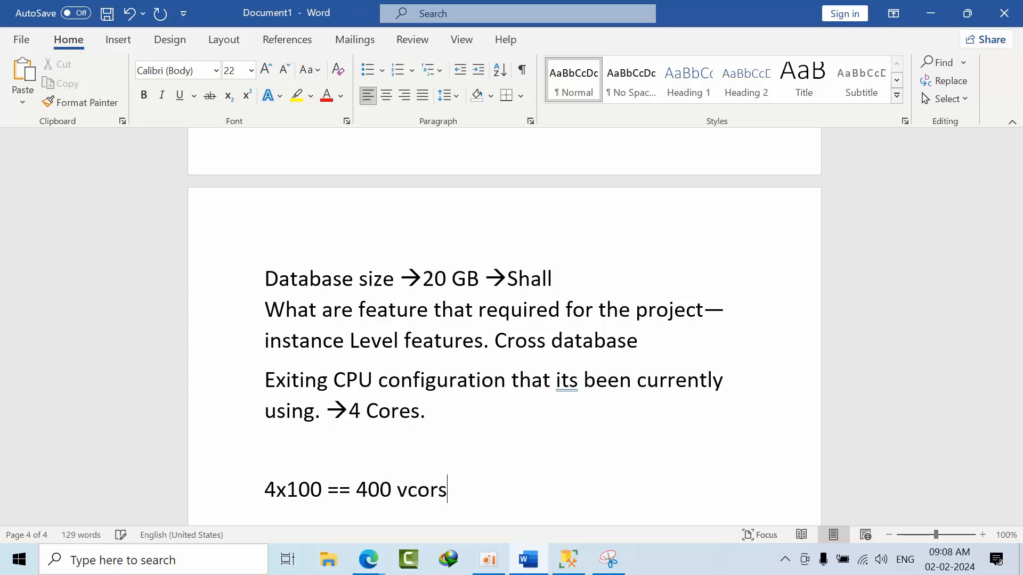
pyautogui.press('BackSpace')
pyautogui.write('e.')
pyautogui.press('Return')
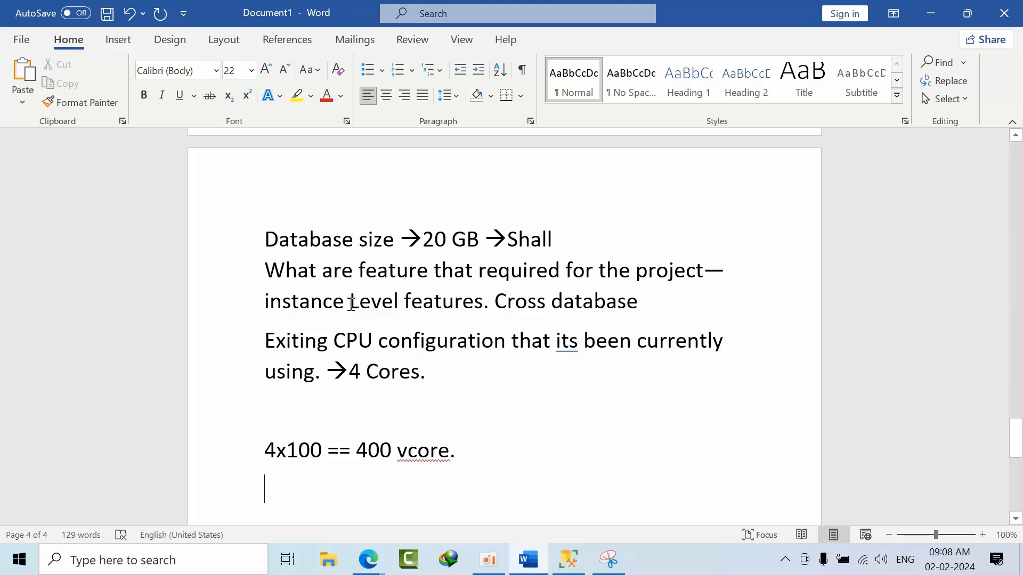
pyautogui.moveTo(265, 271); pyautogui.dragTo(487, 307)
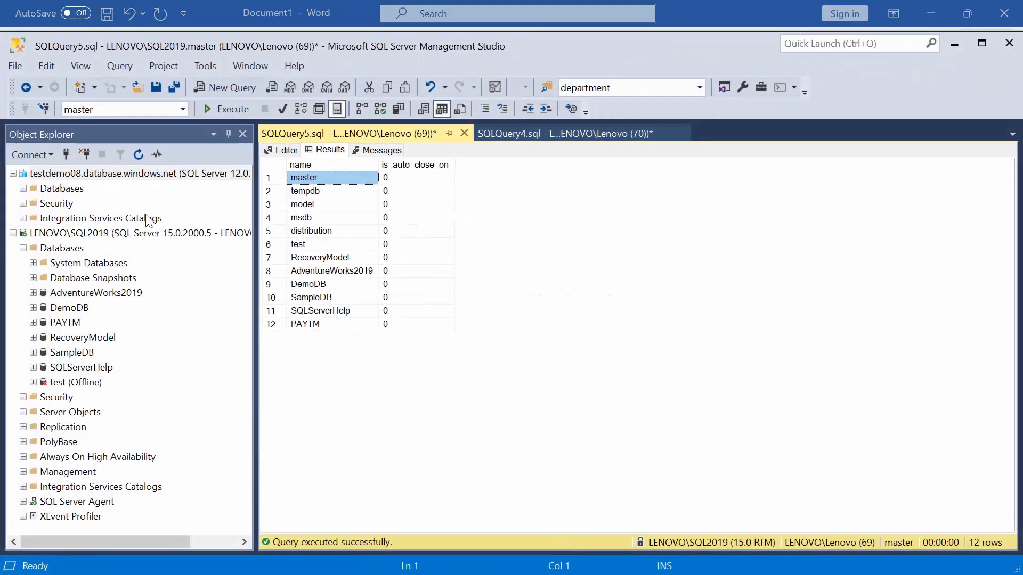
# Step: View the SQL Server 2019 version result, then open a new query on the testdemo08 server
pyautogui.click(512, 133)
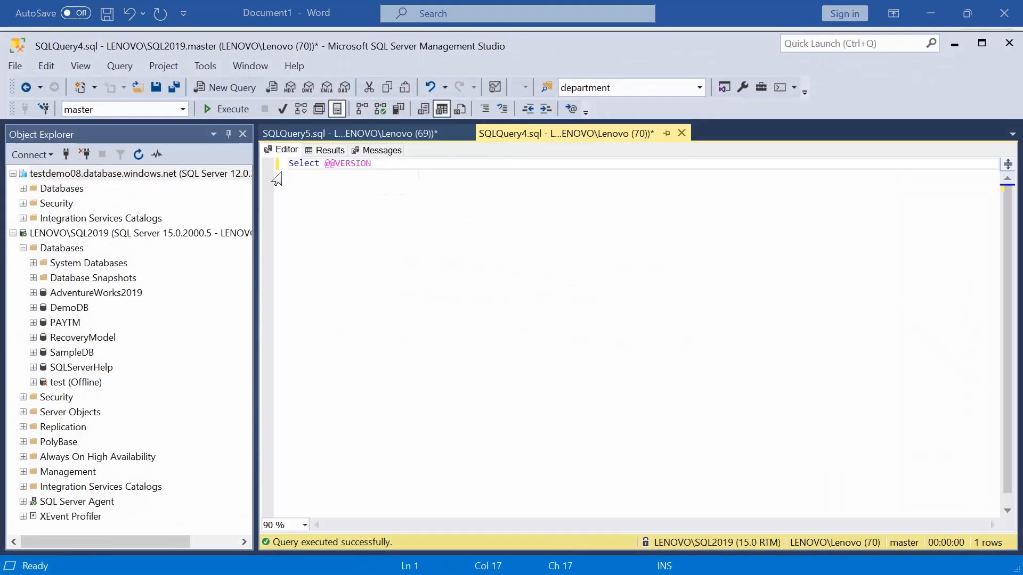
pyautogui.click(226, 110)
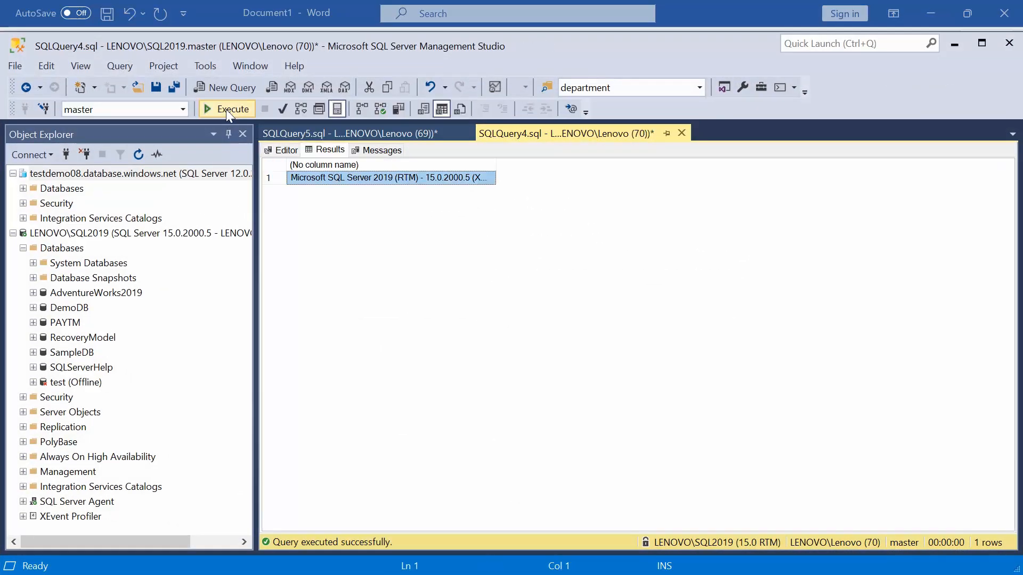
pyautogui.click(310, 135)
pyautogui.click(86, 174)
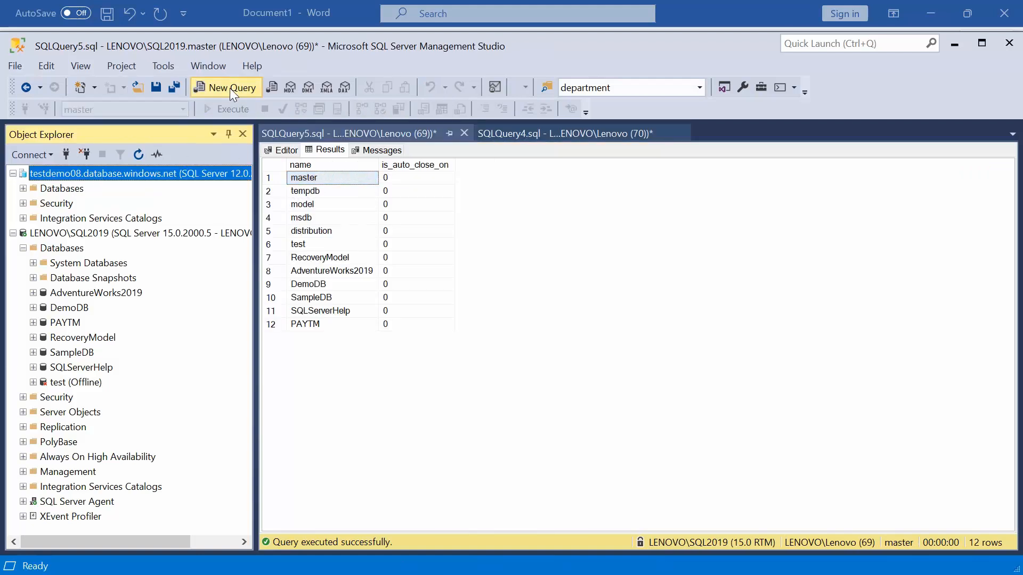
pyautogui.click(229, 88)
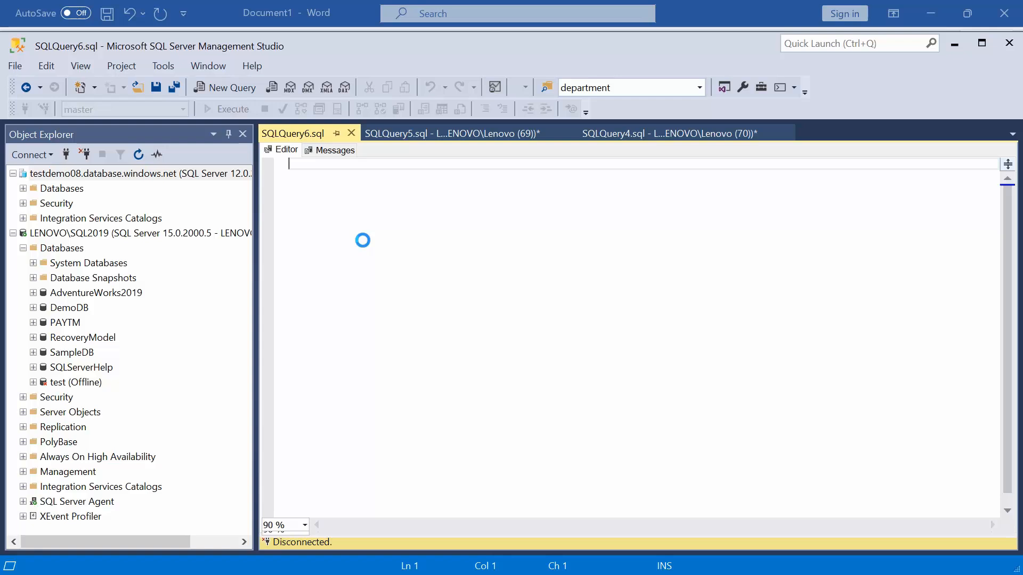
# Step: Run 'use test' against the Azure server and mark the resulting error 40508
pyautogui.write('use ')
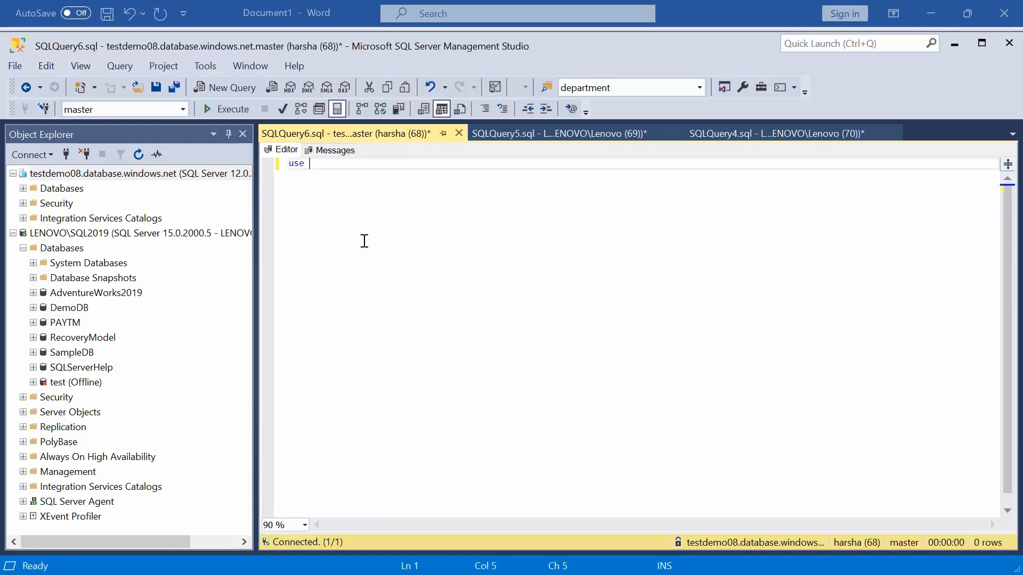
pyautogui.write('test')
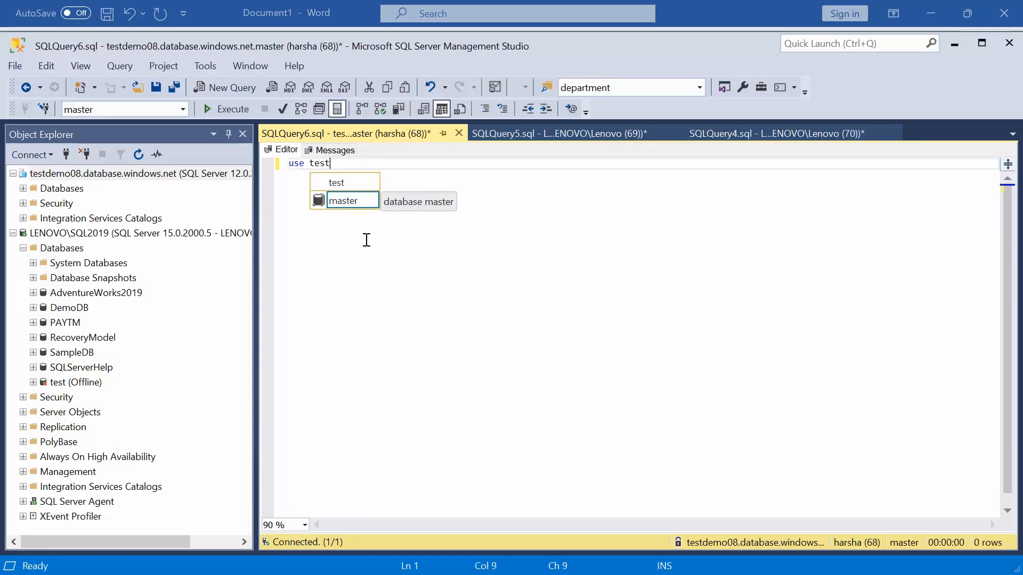
pyautogui.press('Escape')
pyautogui.click(228, 114)
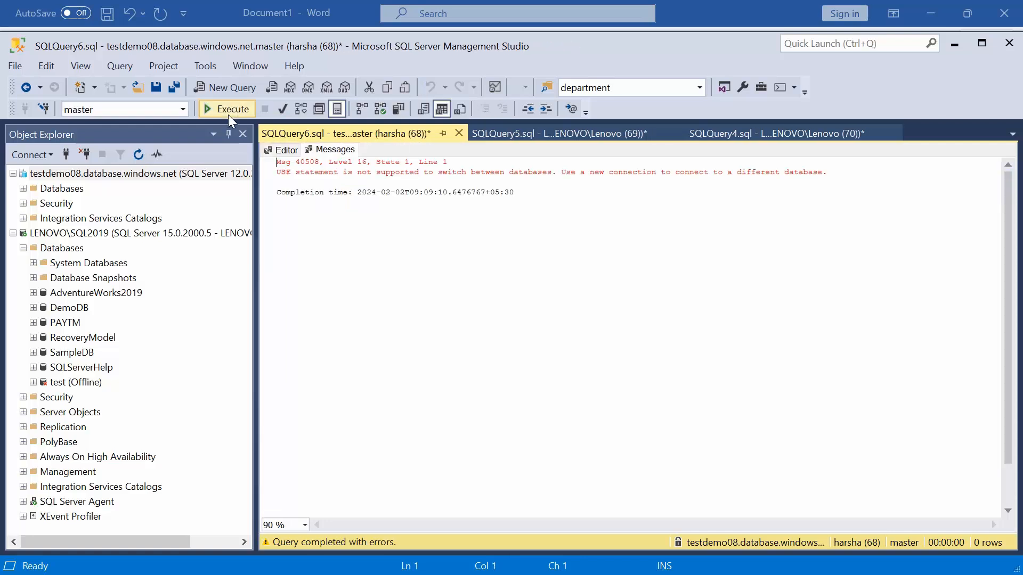
pyautogui.moveTo(264, 173); pyautogui.dragTo(277, 189)
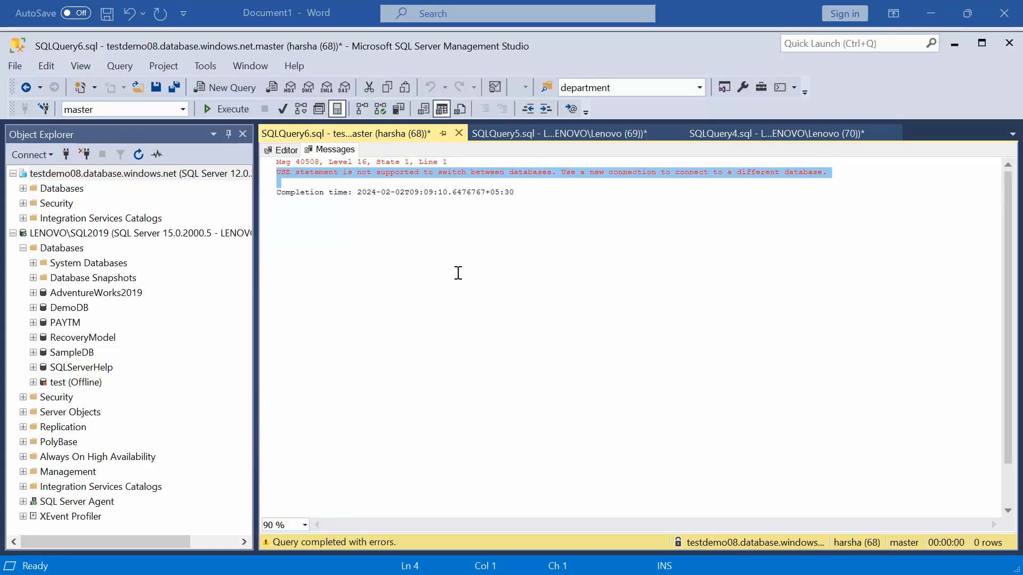
# Step: Close SQLQuery6.sql without saving and minimize SSMS
pyautogui.click(457, 138)
pyautogui.click(554, 422)
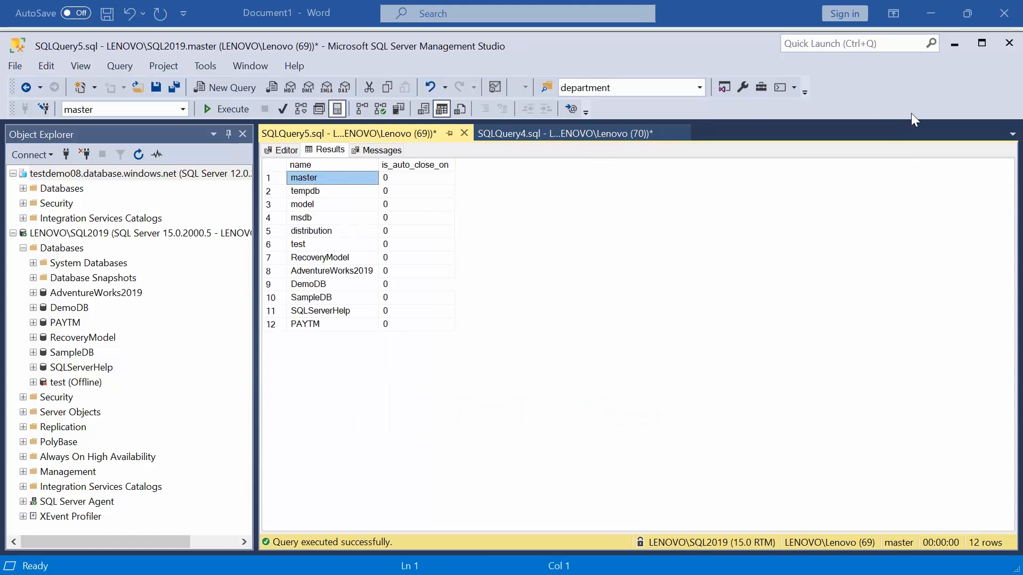
pyautogui.click(954, 46)
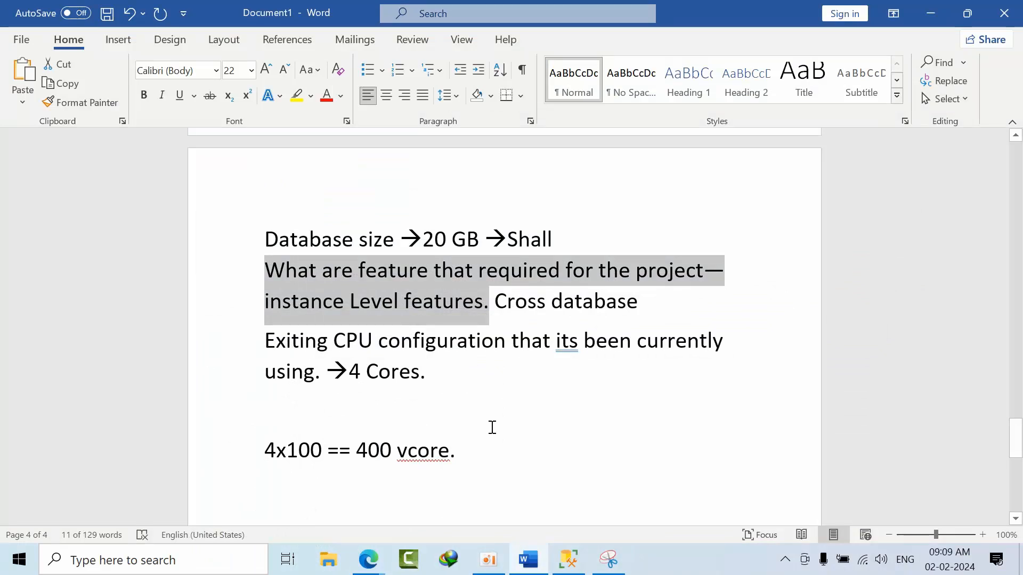
pyautogui.moveTo(271, 237); pyautogui.dragTo(551, 253)
pyautogui.moveTo(270, 341); pyautogui.dragTo(471, 393)
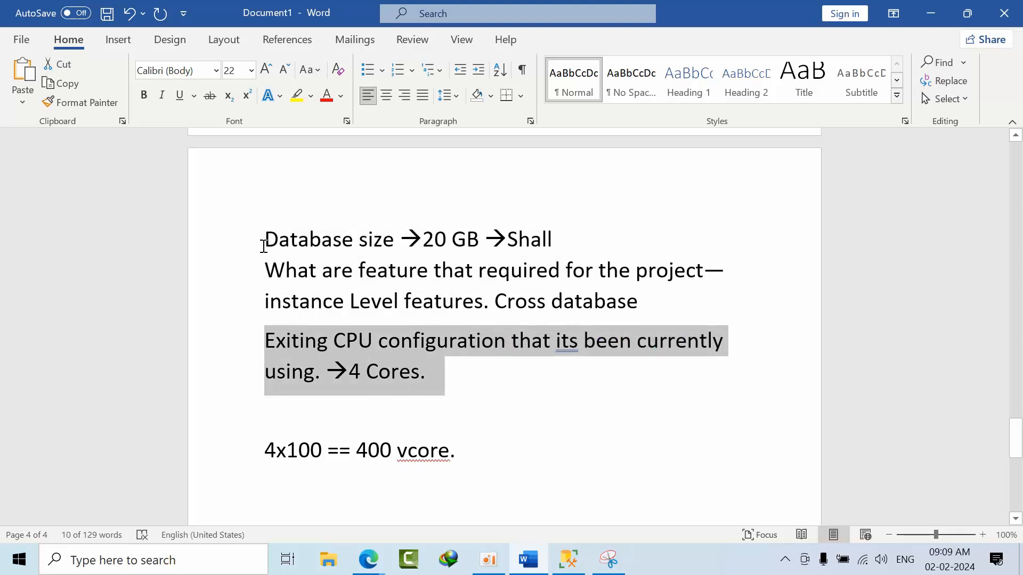
pyautogui.moveTo(264, 271); pyautogui.dragTo(481, 306)
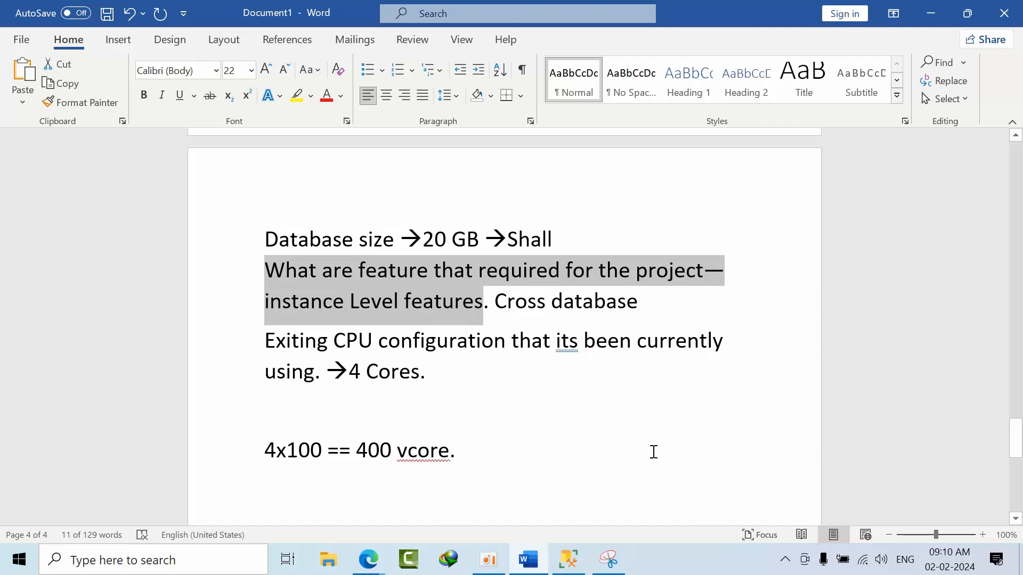
# Step: Minimize Word and flip through the Azure Home tabs and the Outlook inbox in Edge
pyautogui.click(930, 12)
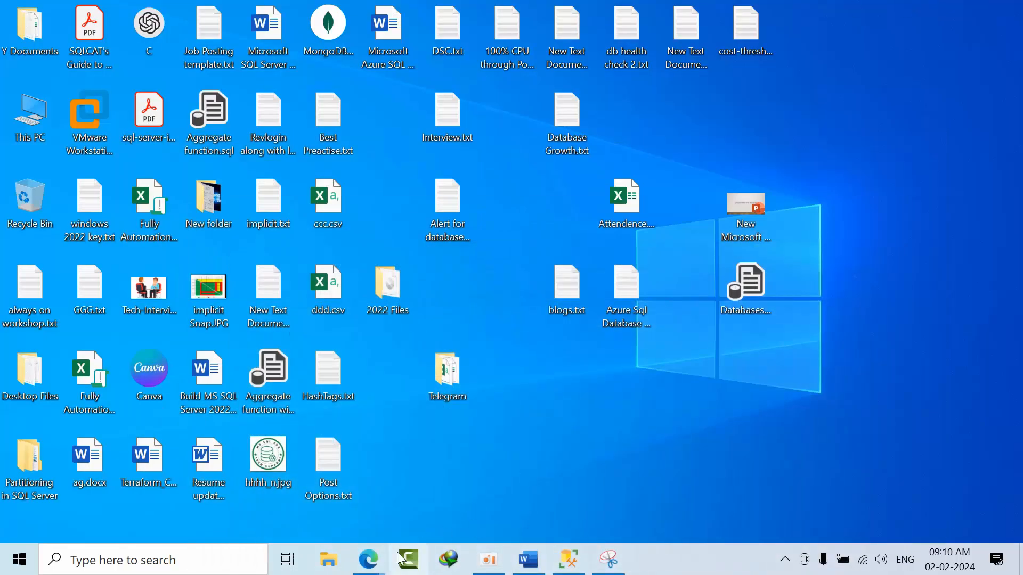
pyautogui.moveTo(368, 559)
pyautogui.click(305, 483)
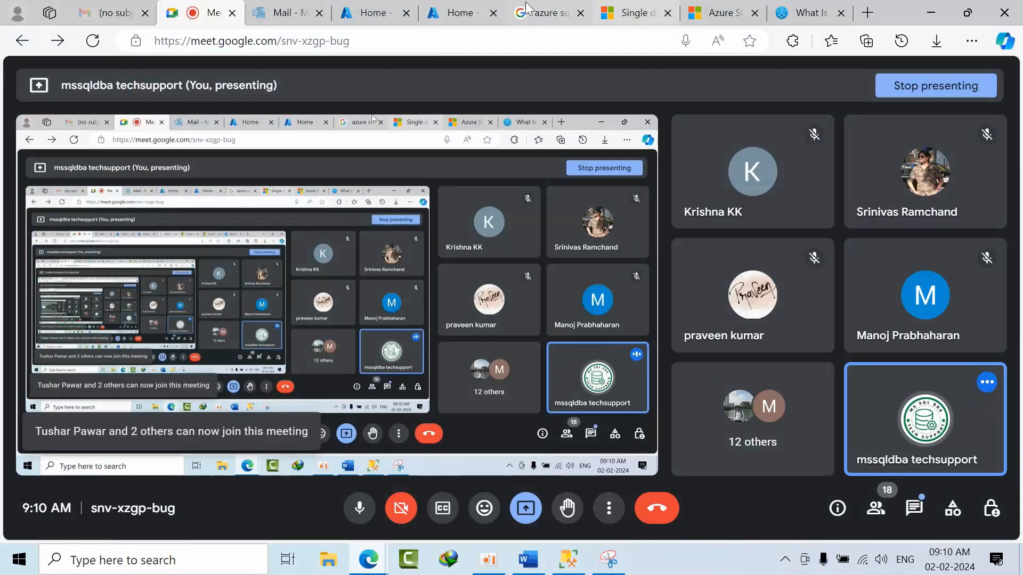
pyautogui.click(455, 11)
pyautogui.click(372, 12)
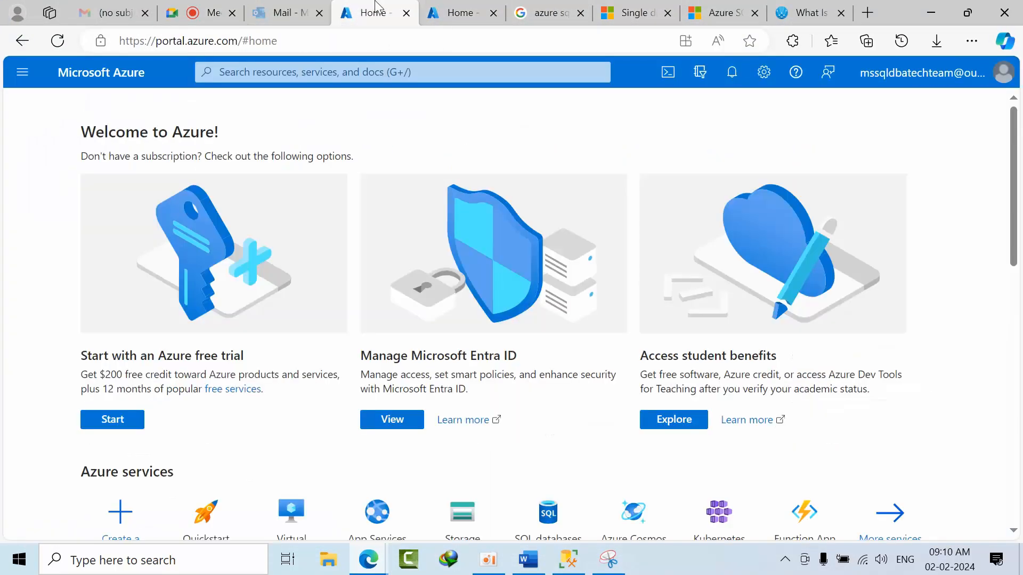
pyautogui.click(314, 8)
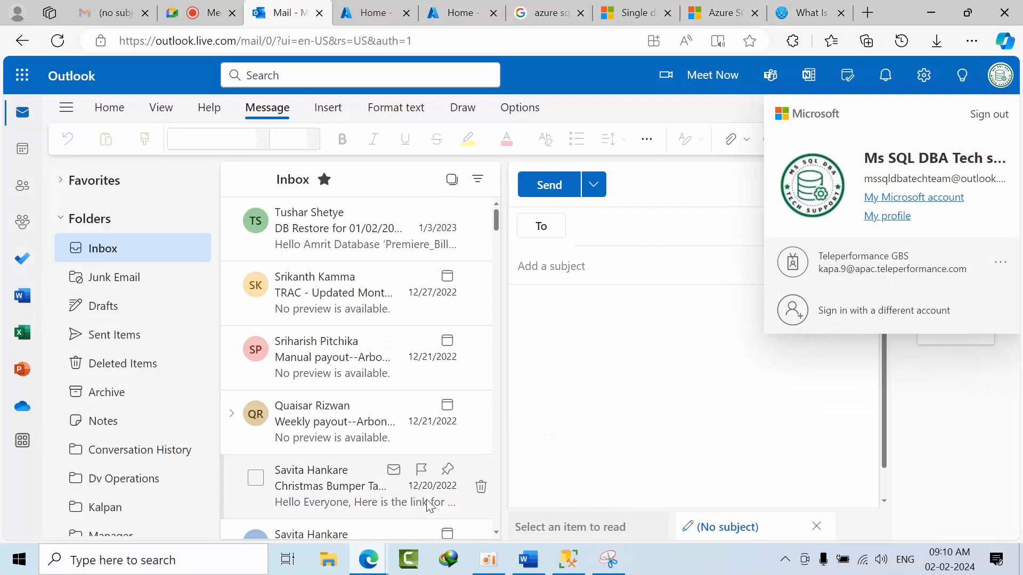
# Step: Check the Azure Home recent resources and notifications, then minimize Edge and bring SSMS forward
pyautogui.click(368, 559)
pyautogui.click(372, 12)
pyautogui.click(456, 12)
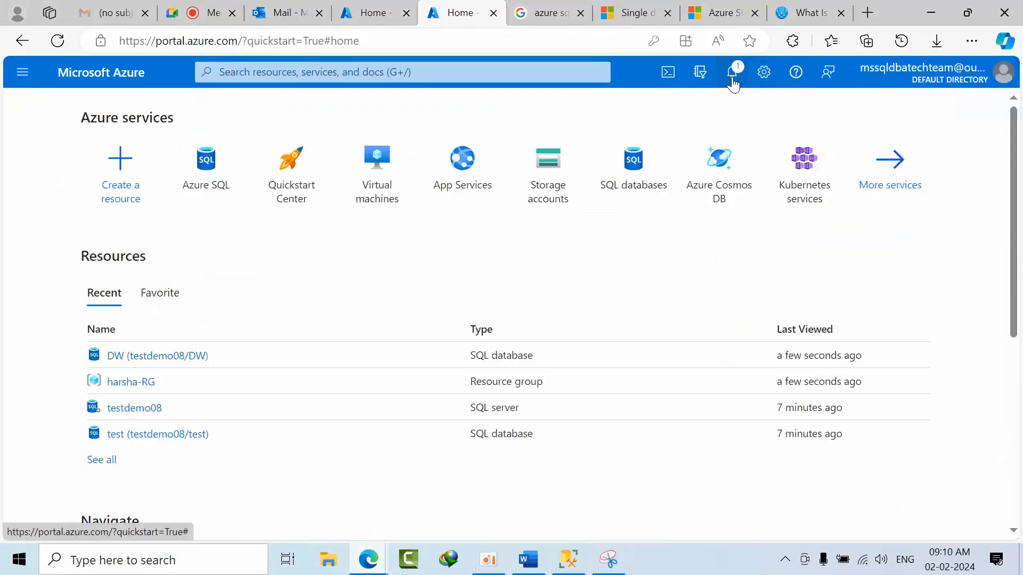
pyautogui.click(733, 75)
pyautogui.click(931, 12)
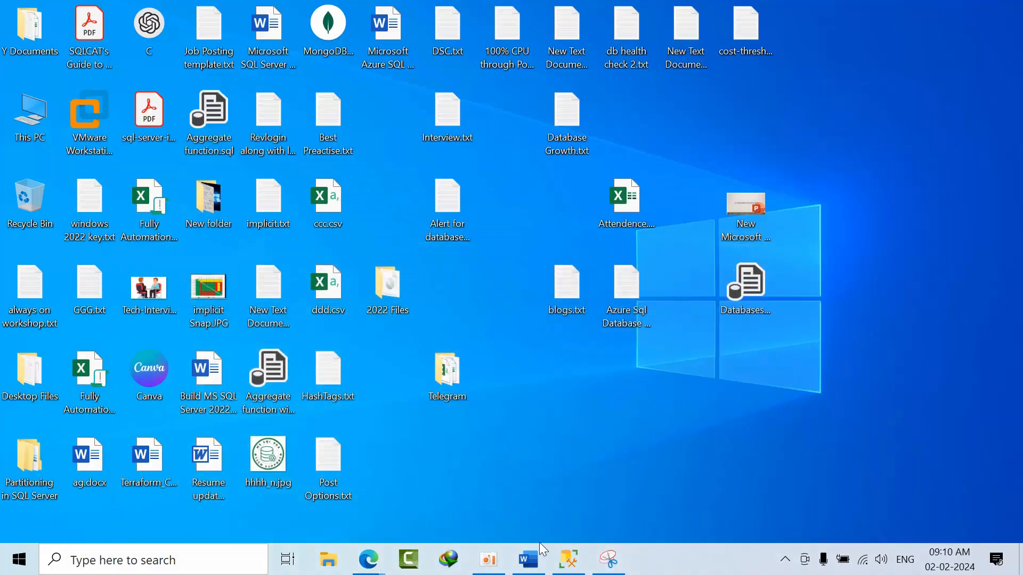
pyautogui.click(568, 559)
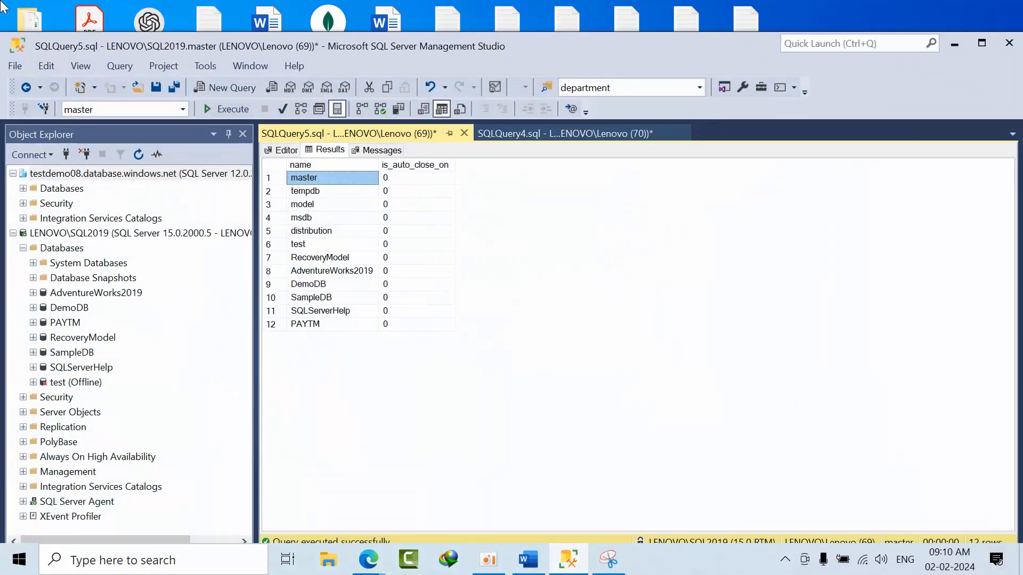
# Step: Disconnect LENOVO\SQL2019, refresh testdemo08, and close SQLQuery5 without saving
pyautogui.click(85, 233)
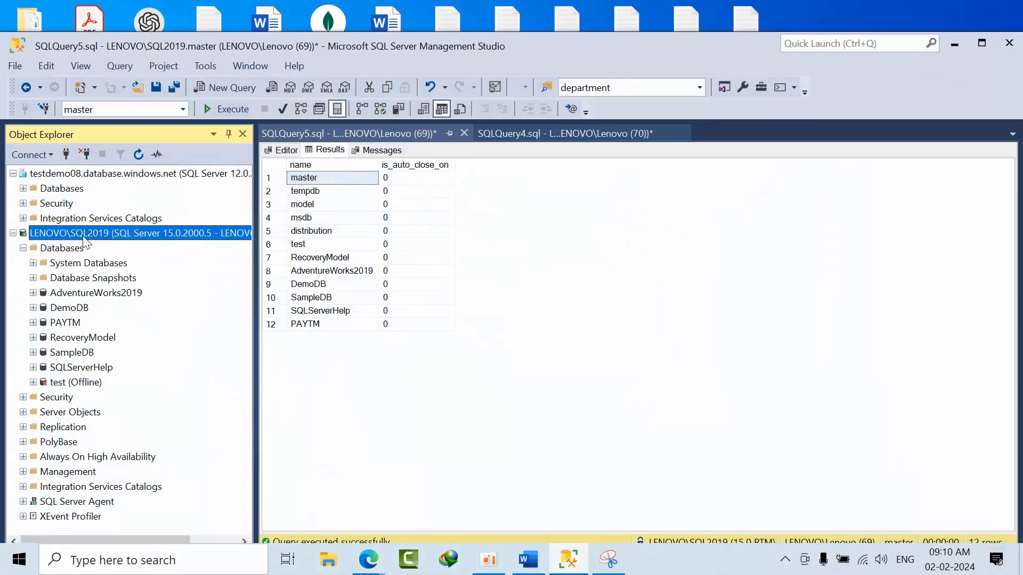
pyautogui.click(84, 153)
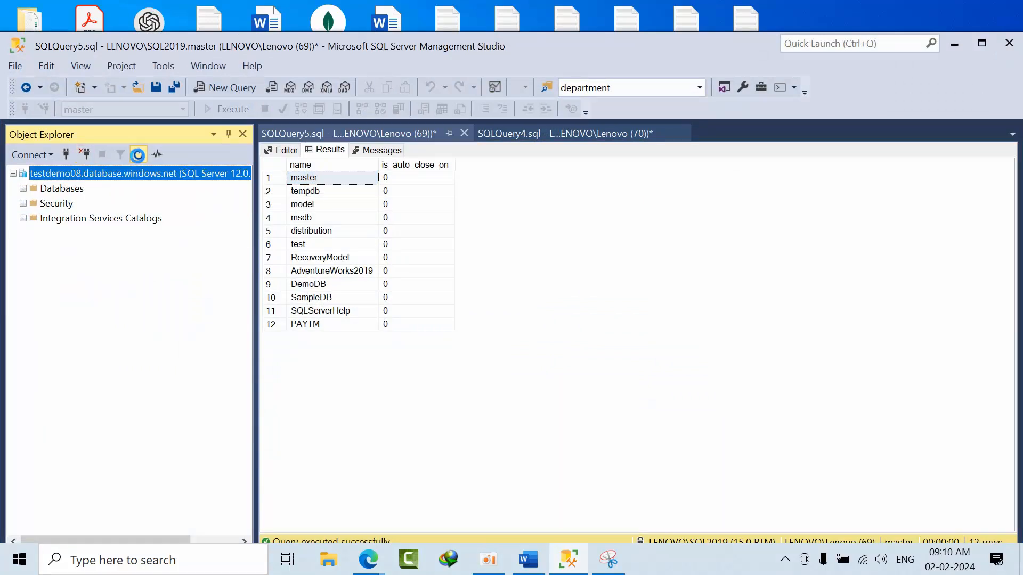
pyautogui.click(137, 155)
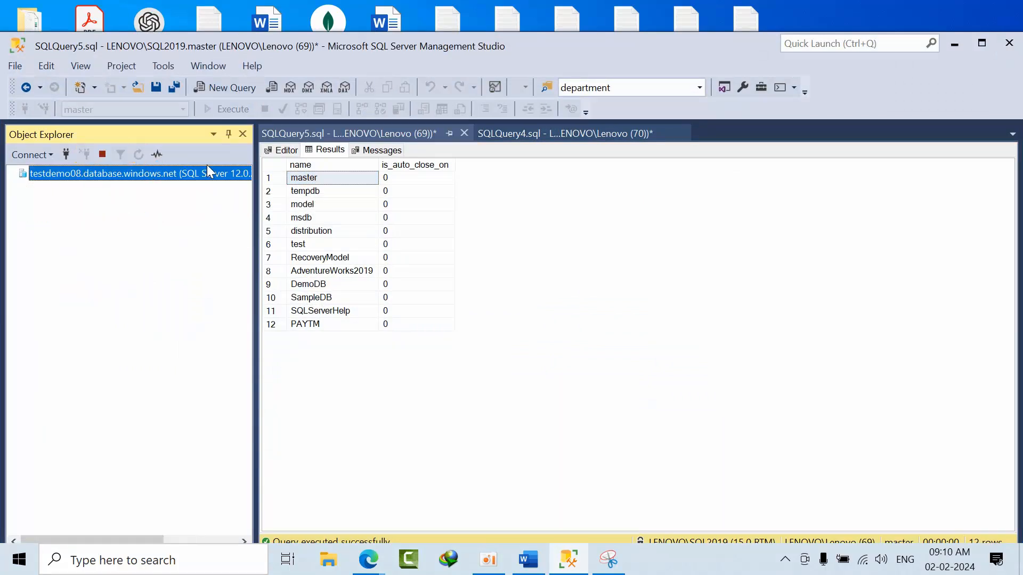
pyautogui.click(464, 133)
pyautogui.click(551, 418)
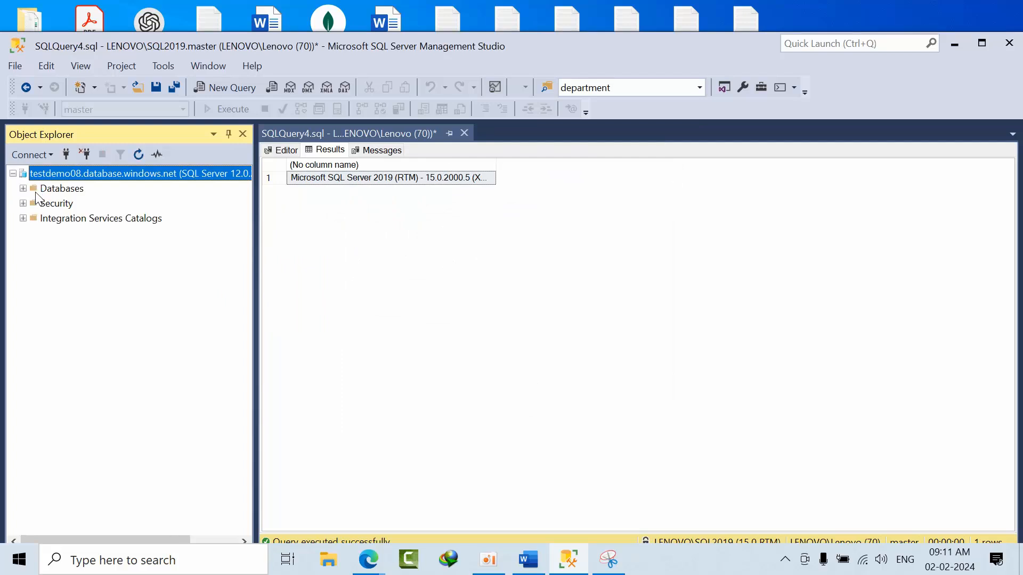
# Step: Expand testdemo08's Databases folder and select the test and DW databases
pyautogui.doubleClick(45, 190)
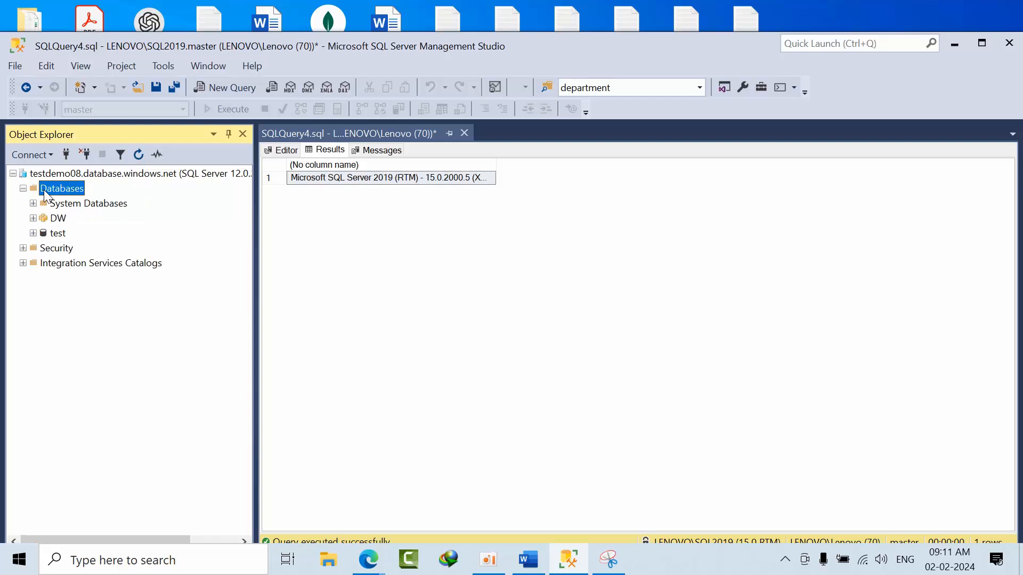
pyautogui.click(63, 234)
pyautogui.click(58, 218)
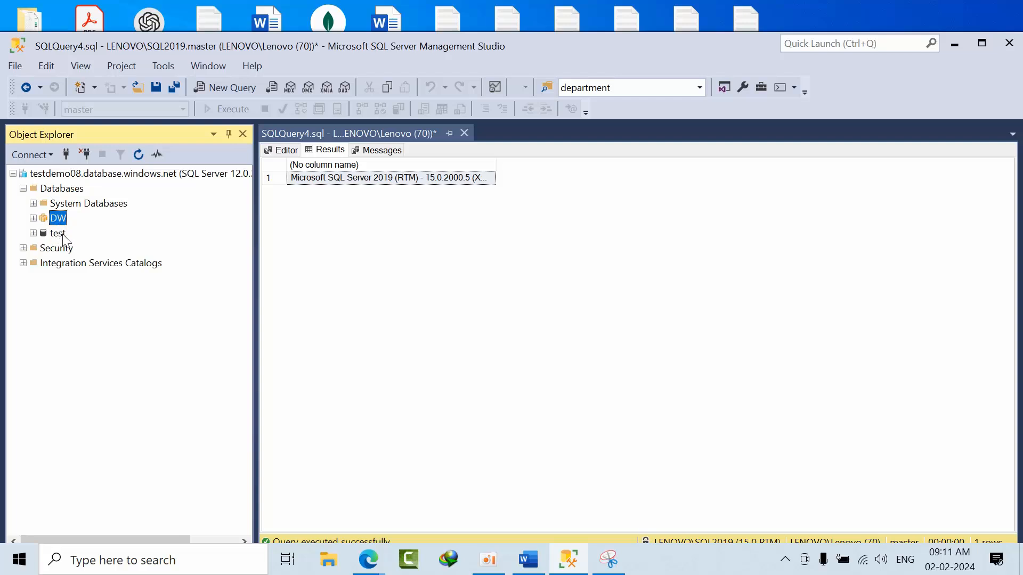
pyautogui.press('Up')
pyautogui.click(61, 223)
pyautogui.rightClick(60, 225)
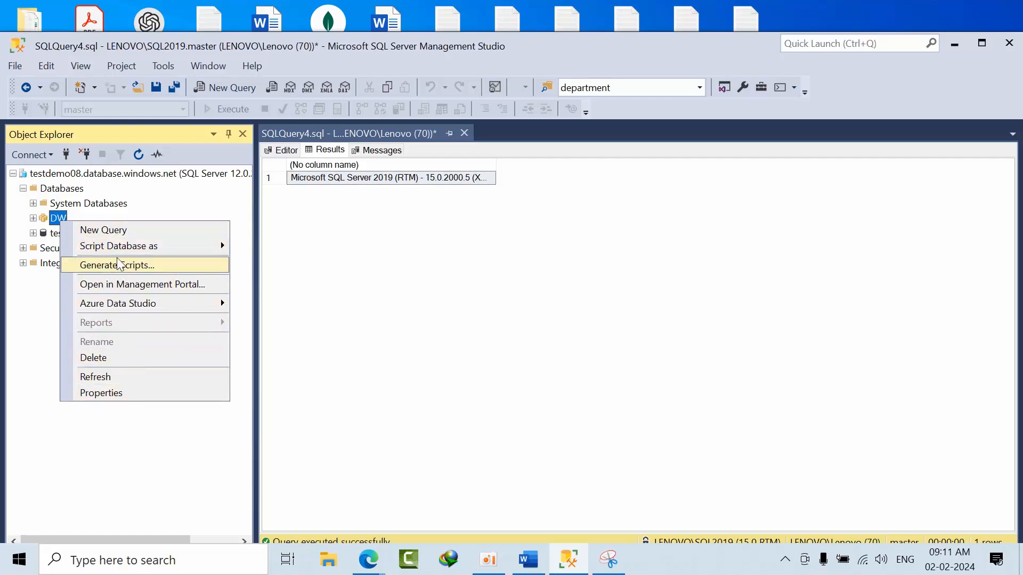
pyautogui.click(147, 394)
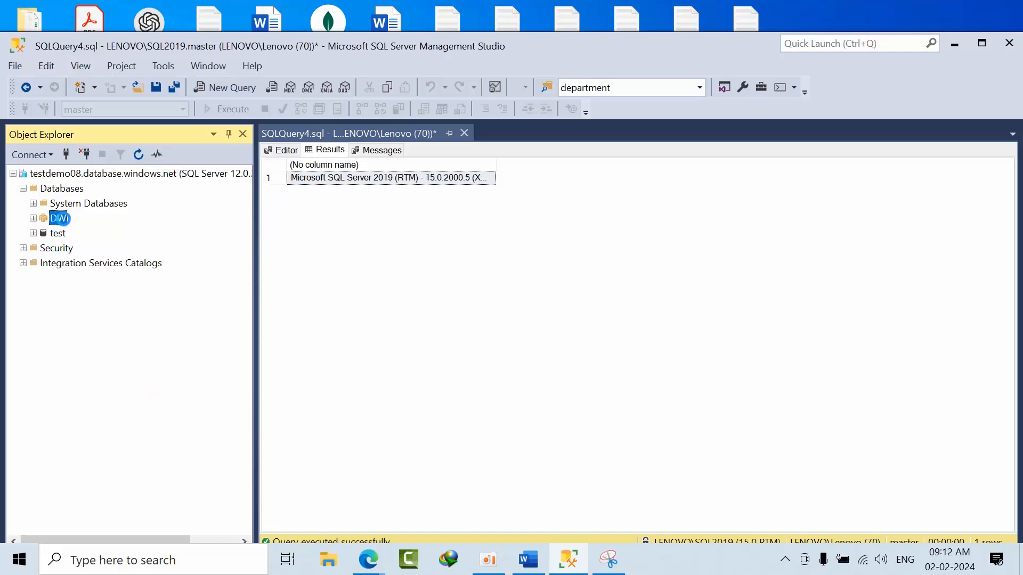
pyautogui.click(264, 58)
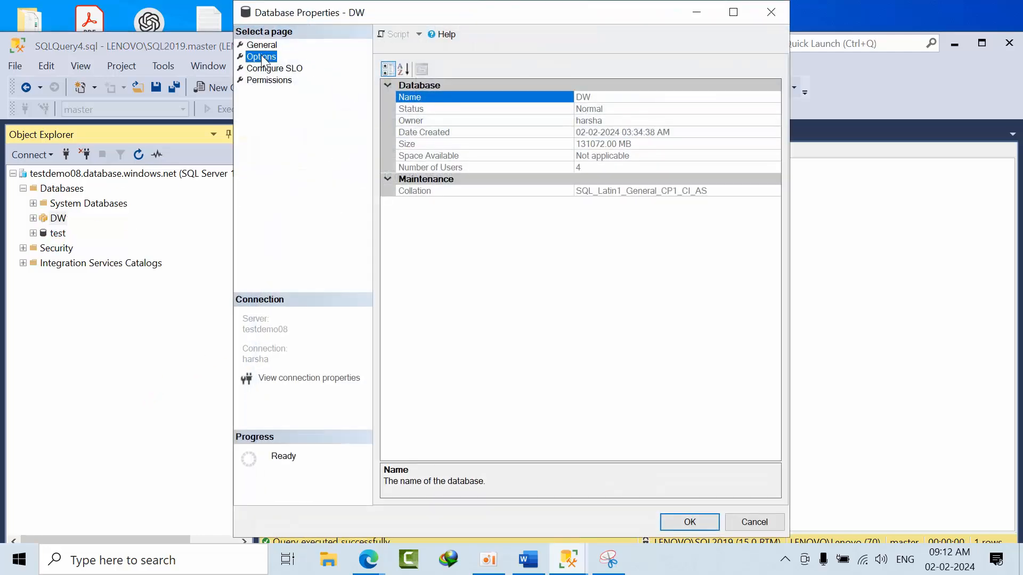
pyautogui.click(271, 81)
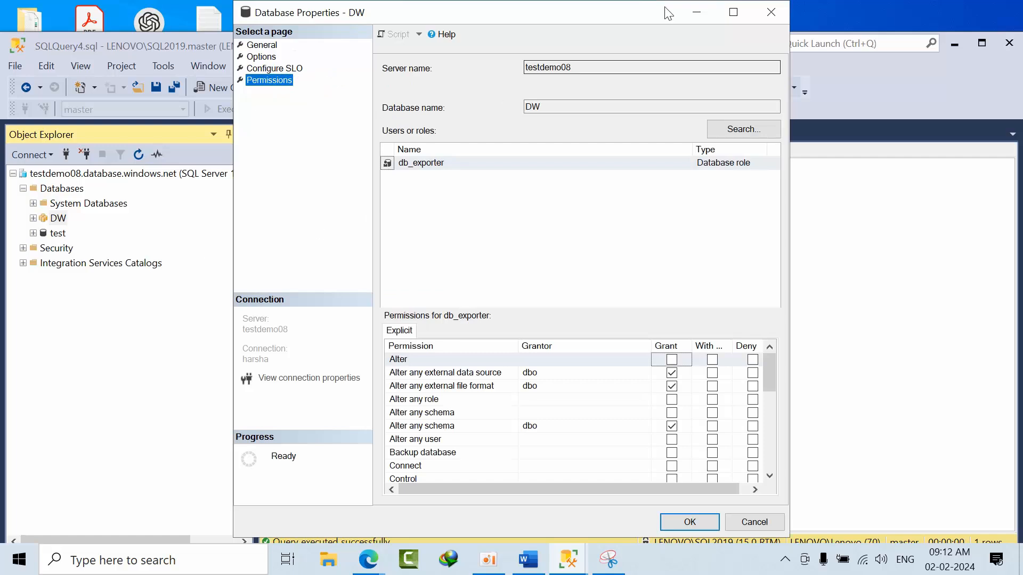
pyautogui.click(771, 13)
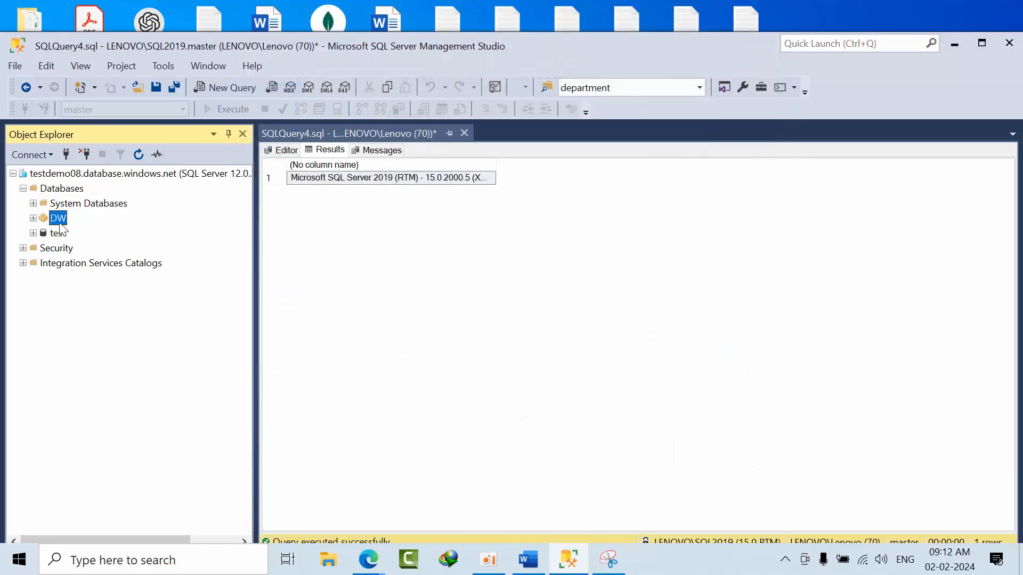
# Step: Return to Word and scroll up to the page 1 'Azure sql database -PAAS → DBAAS' line
pyautogui.click(532, 557)
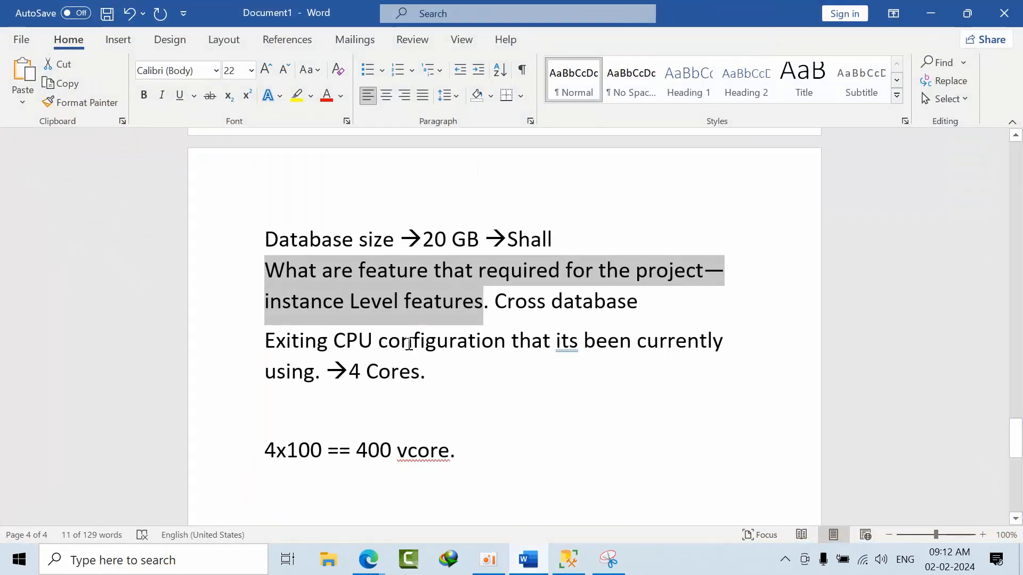
pyautogui.scroll(10, 409, 343)
pyautogui.scroll(20, 409, 343)
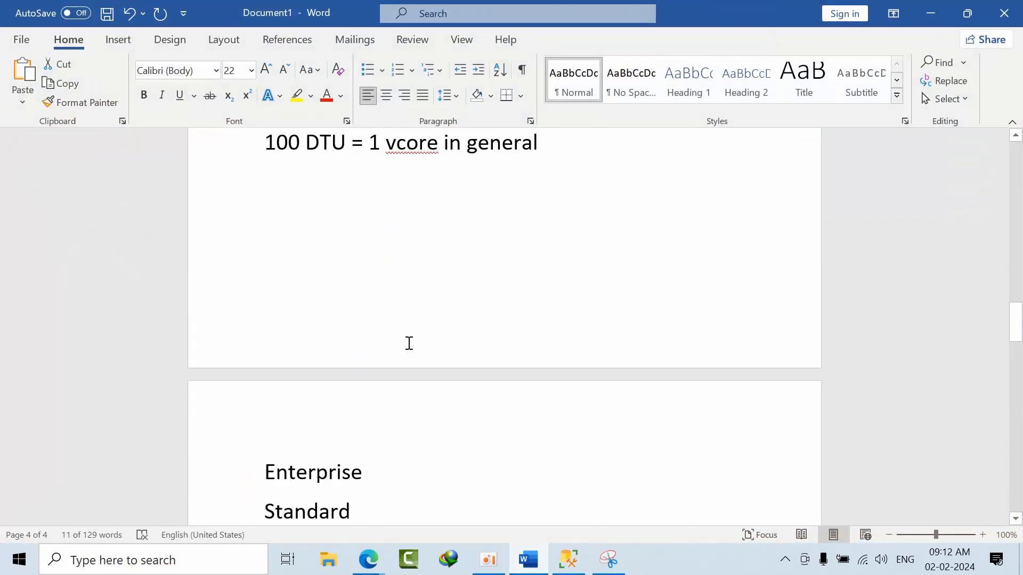
pyautogui.scroll(20, 409, 343)
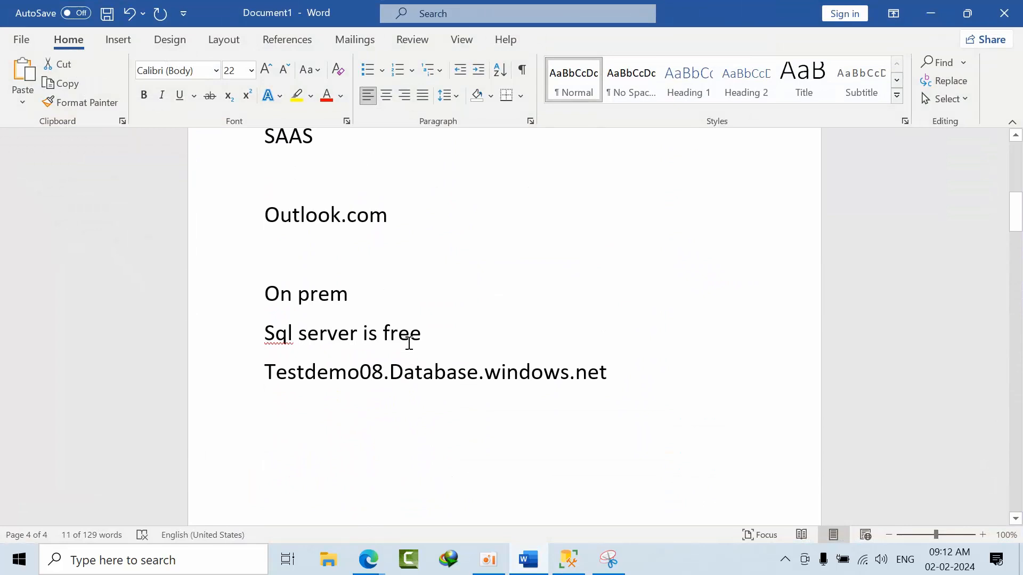
pyautogui.moveTo(261, 290); pyautogui.dragTo(642, 303)
pyautogui.click(660, 325)
# Step: Add an 'EMbeded azure sql database' line below the DBAAS entry
pyautogui.click(634, 302)
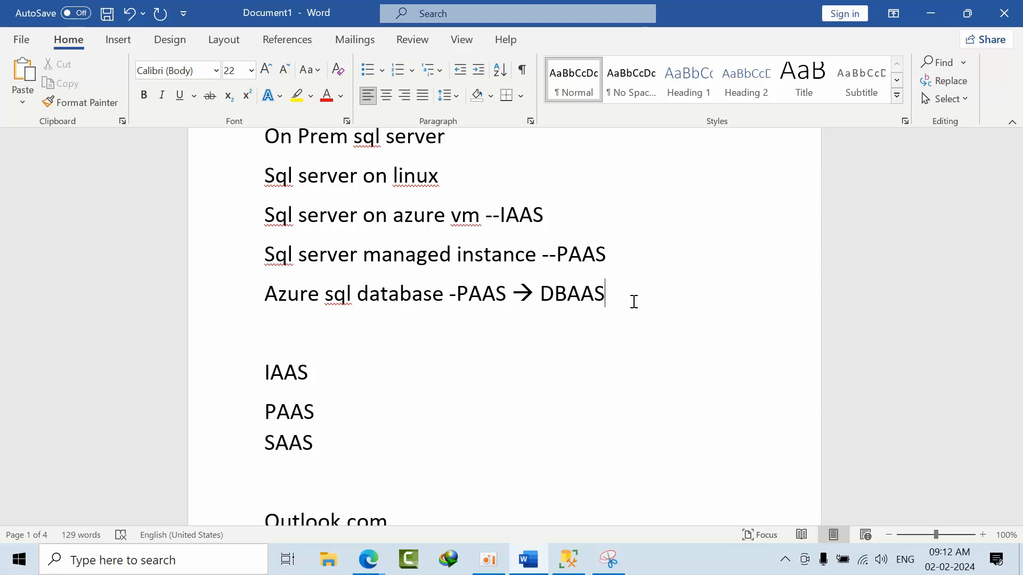
pyautogui.press('Return')
pyautogui.write('EMbed')
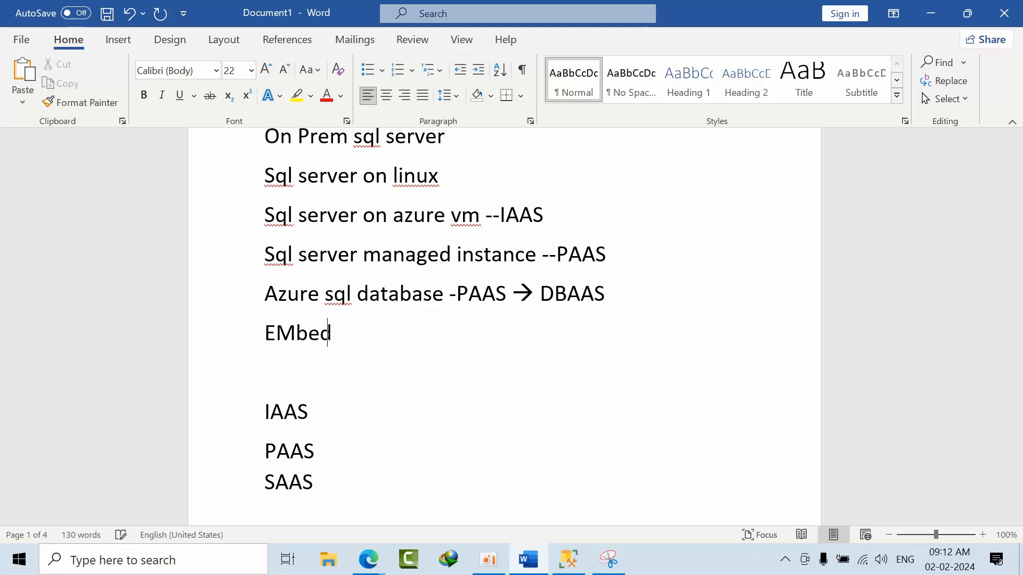
pyautogui.write('ed a')
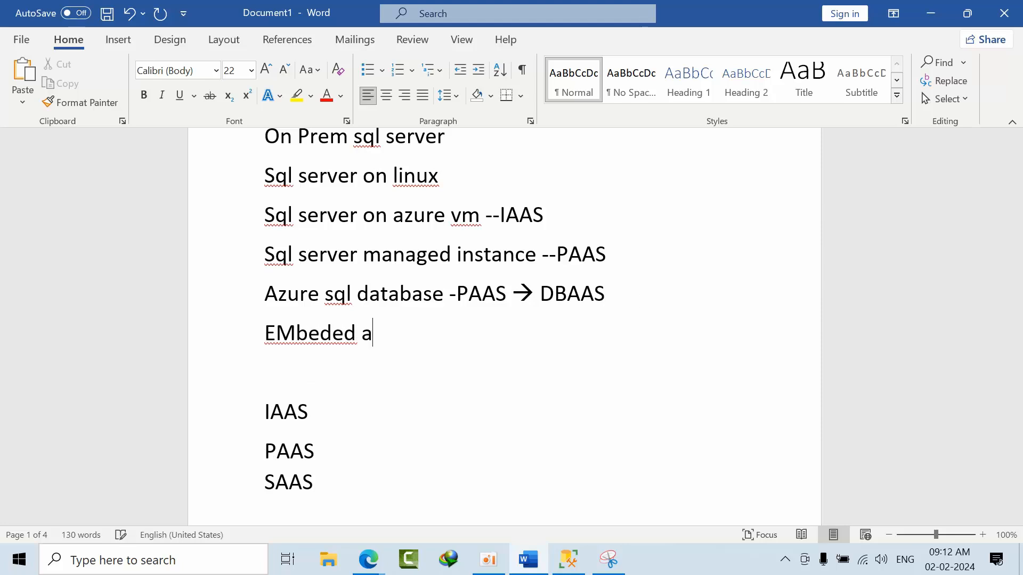
pyautogui.write('zure sql datbase')
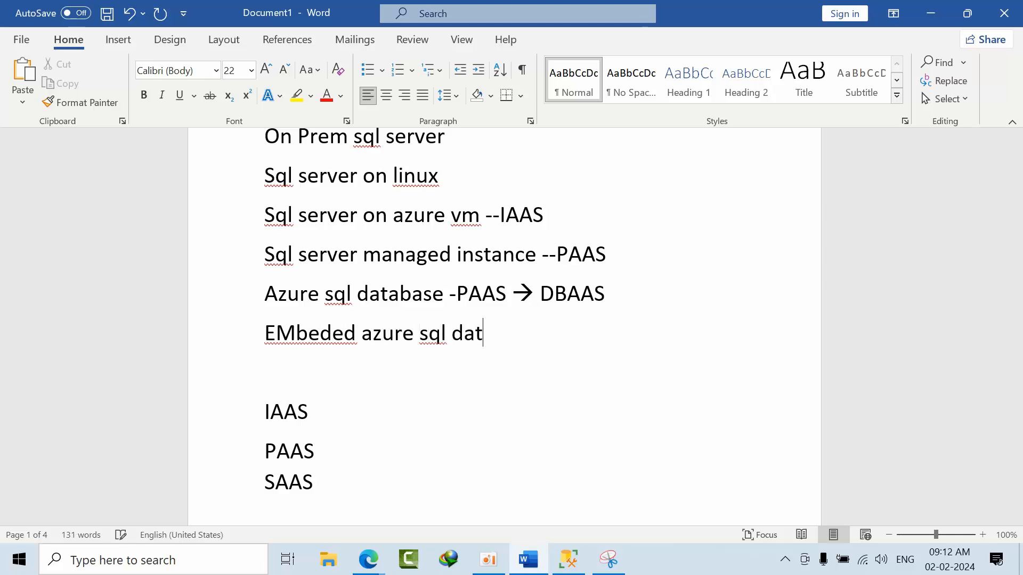
pyautogui.press('BackSpace')
pyautogui.press('BackSpace')
pyautogui.press('BackSpace')
pyautogui.press('BackSpace')
pyautogui.press('BackSpace')
pyautogui.write('abase')
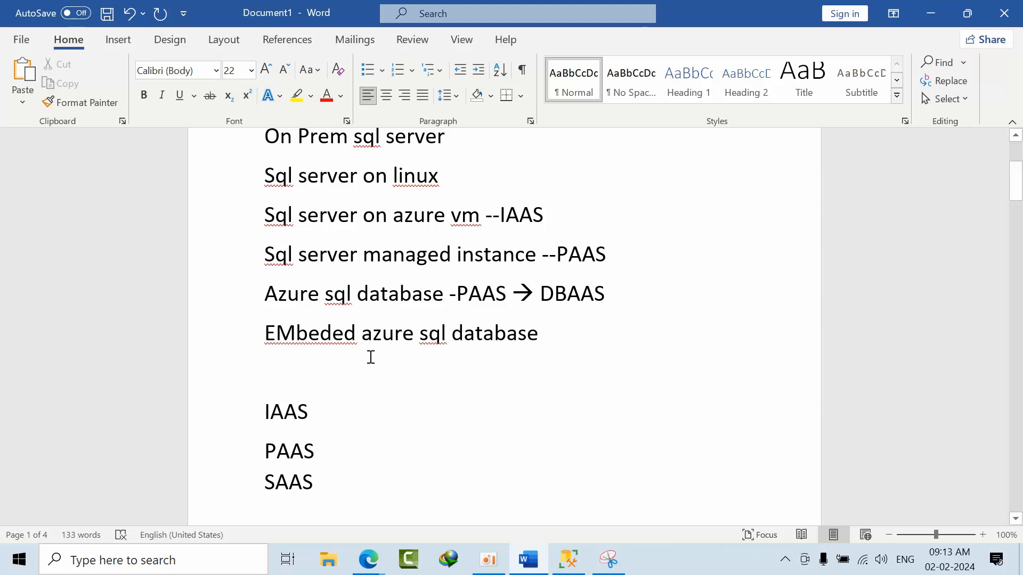
# Step: Delete the 'EMbeded azure sql database' line and select the words 'Azure sql database'
pyautogui.moveTo(266, 333); pyautogui.dragTo(544, 336)
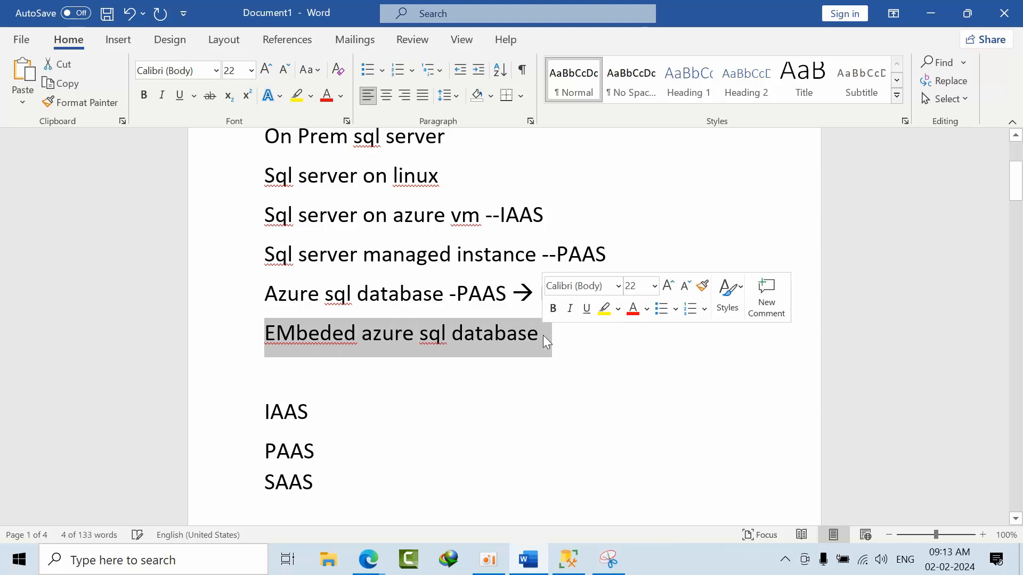
pyautogui.click(559, 343)
pyautogui.moveTo(558, 343); pyautogui.dragTo(265, 334)
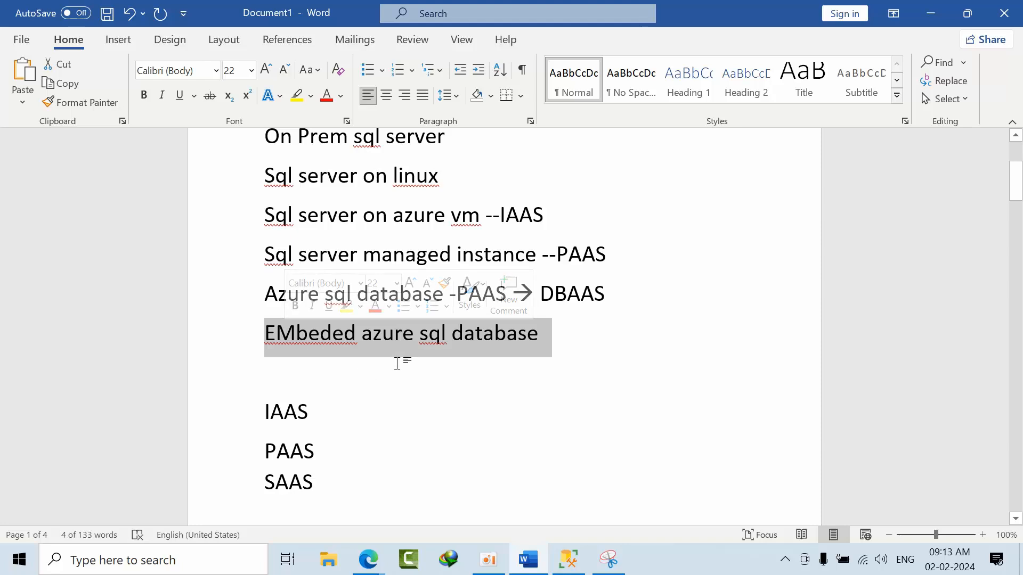
pyautogui.press('Delete')
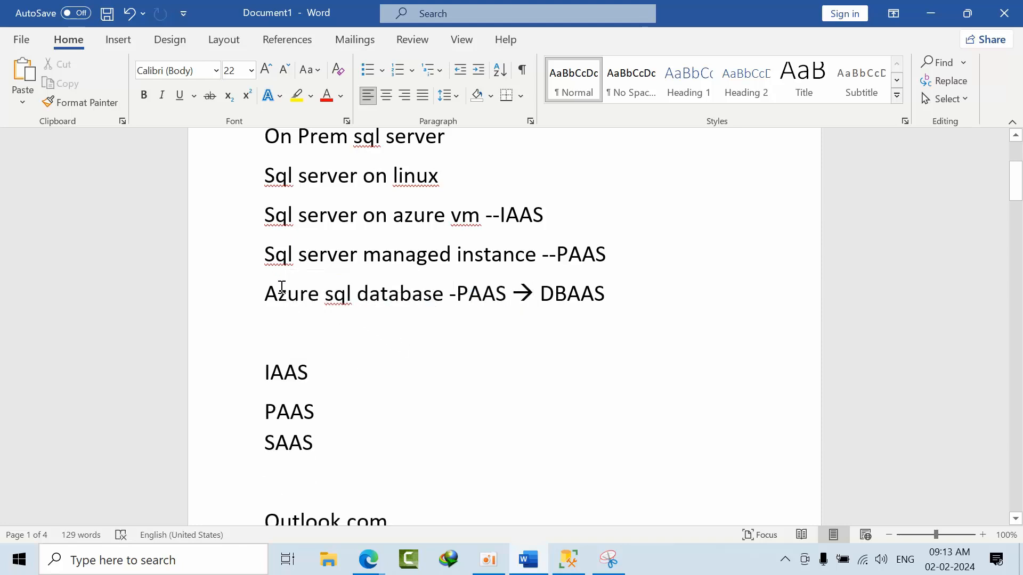
pyautogui.moveTo(260, 290); pyautogui.dragTo(394, 305)
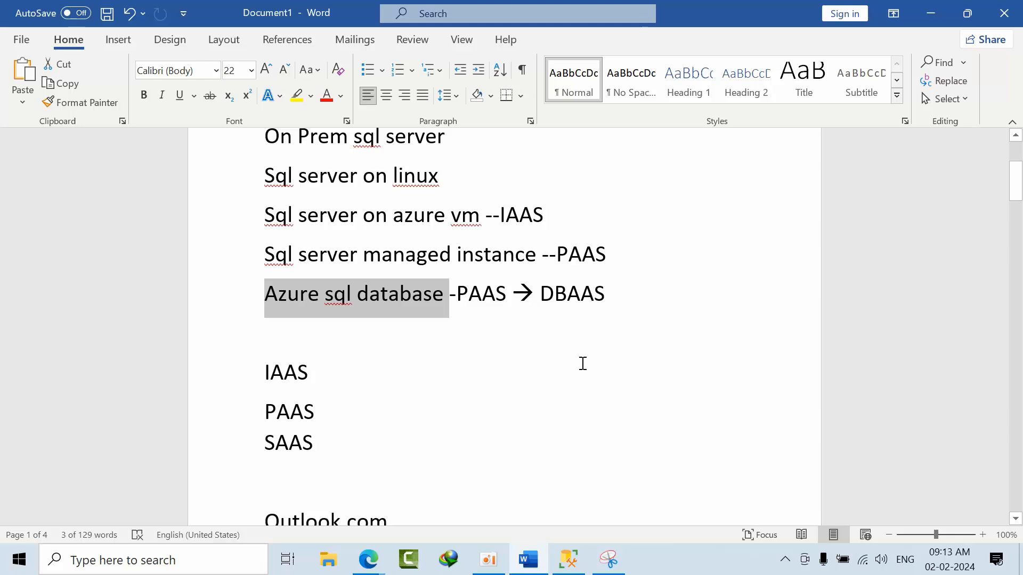
pyautogui.click(369, 559)
# Step: Return to the Azure portal home page, which lists the DW database and testdemo08 among recent resources
pyautogui.click(350, 478)
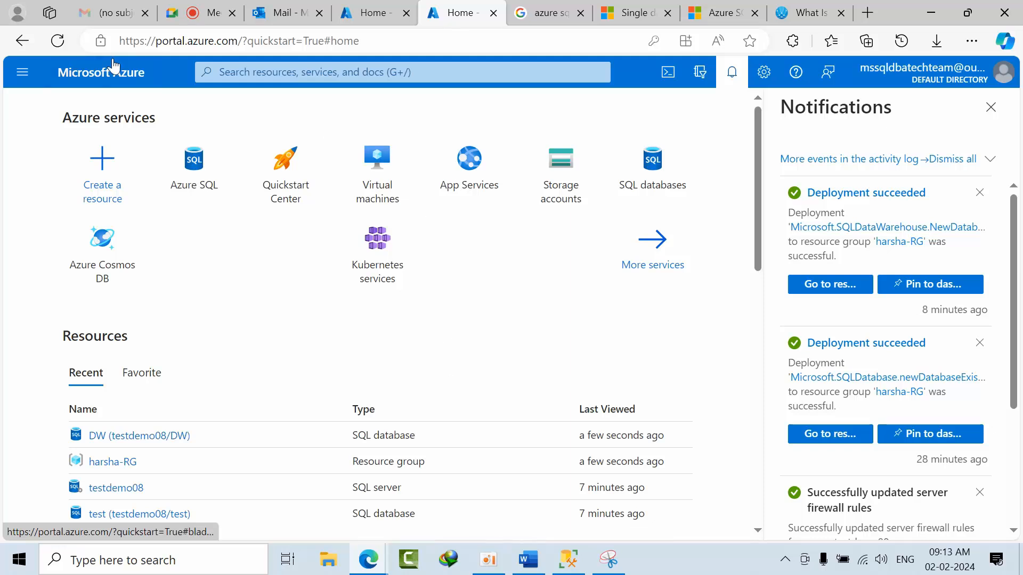
pyautogui.click(489, 560)
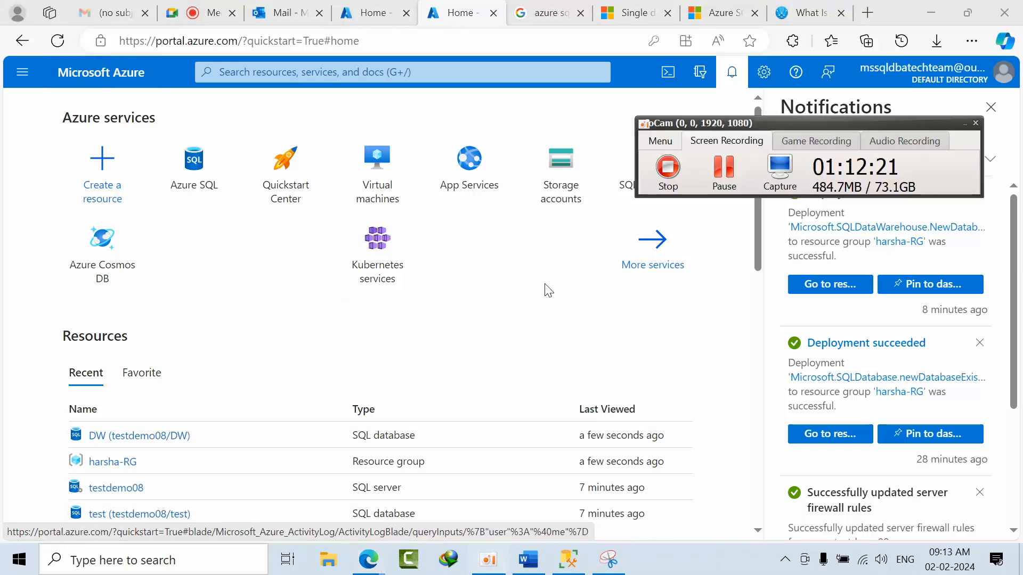